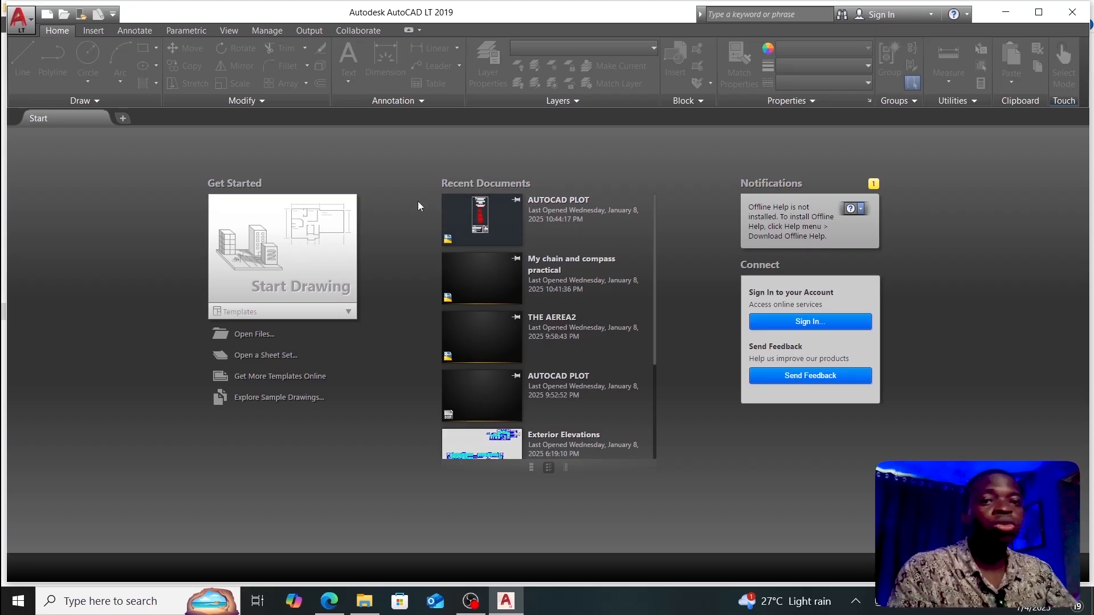
Step: Create a new blank drawing, Drawing1, from the Start tab
click(18, 31)
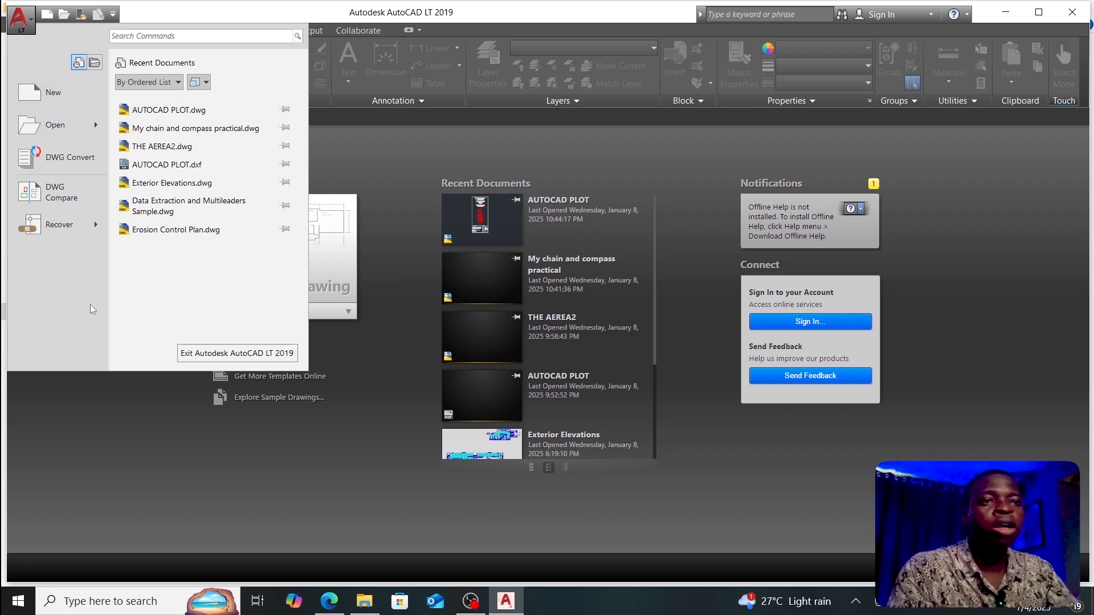
click(104, 457)
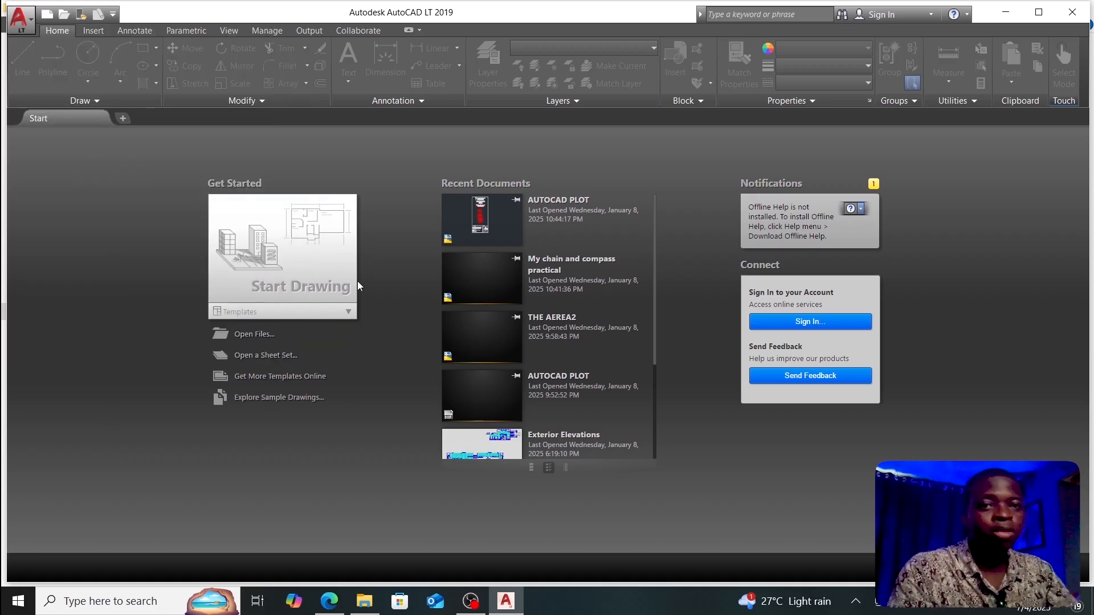
click(123, 118)
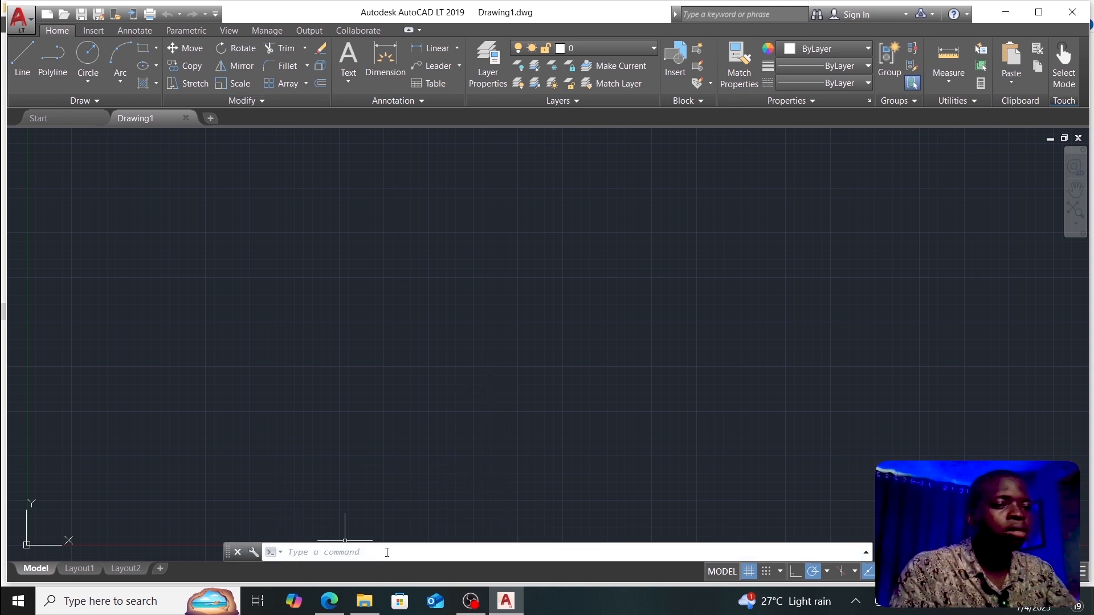
click(350, 552)
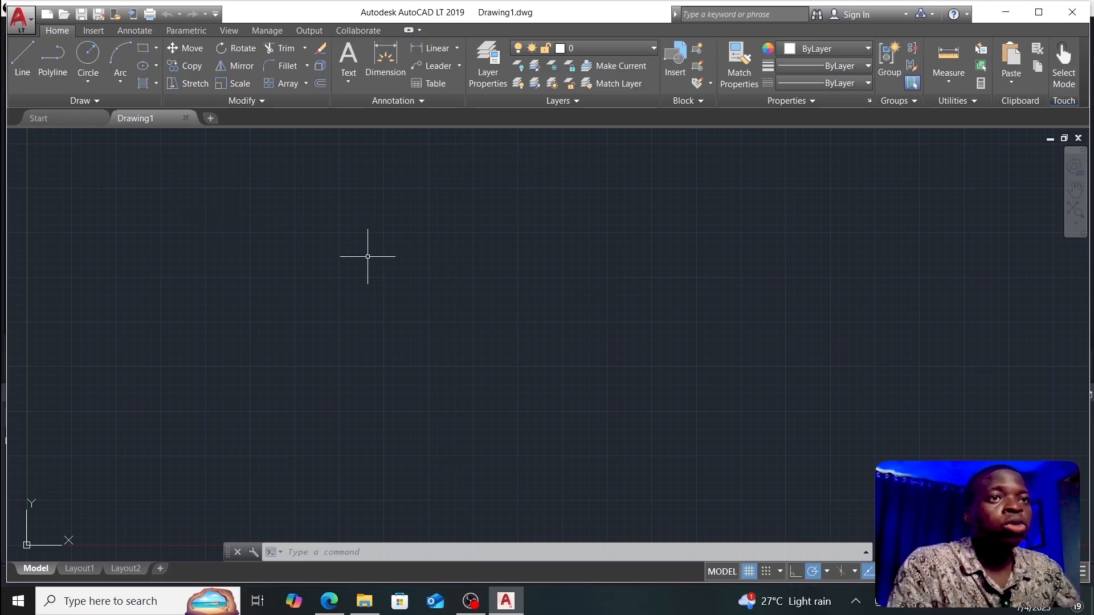
Step: Draw a closed irregular four-sided outline from four separate line segments
click(23, 62)
click(347, 225)
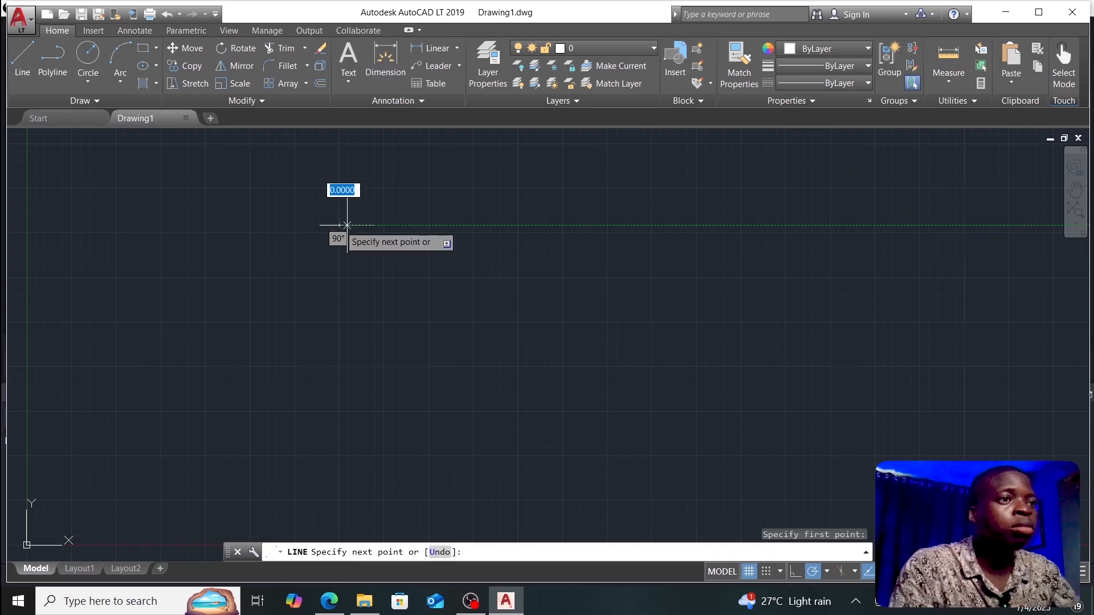
click(493, 238)
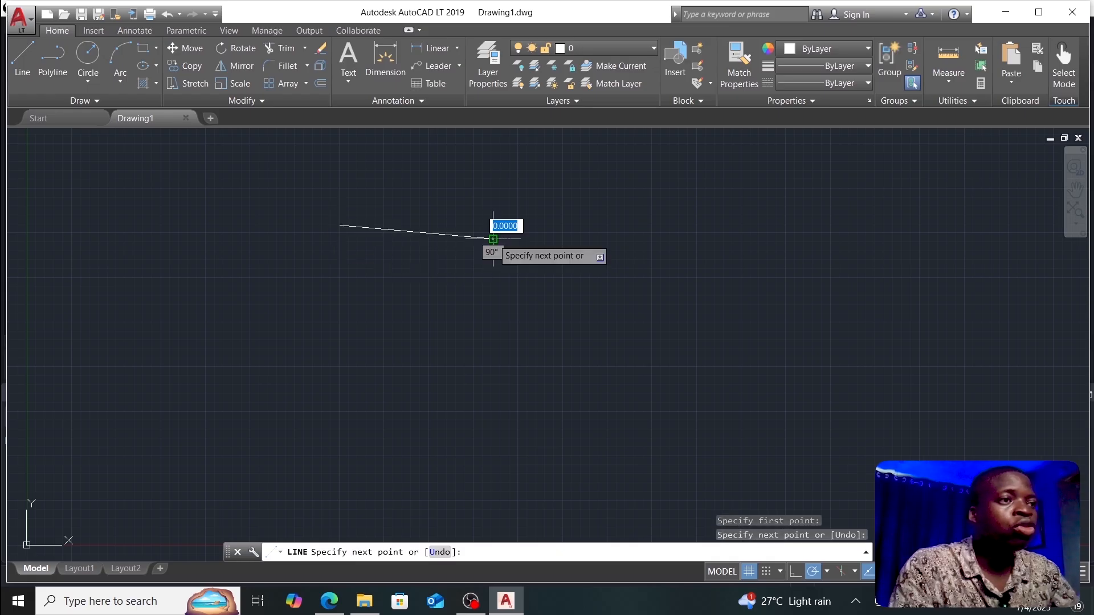
click(479, 352)
click(296, 300)
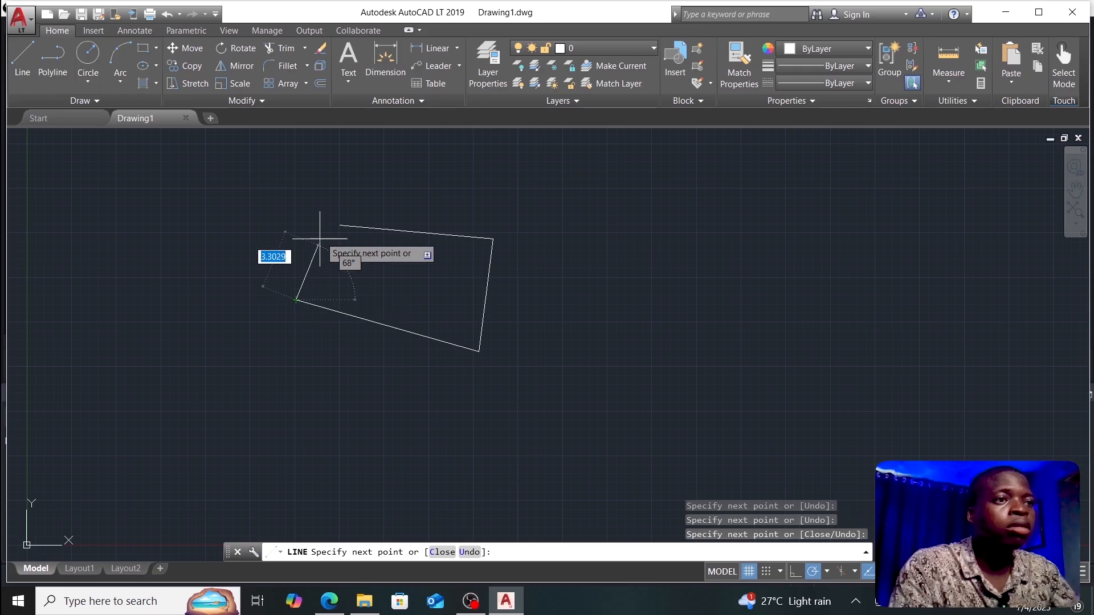
click(340, 226)
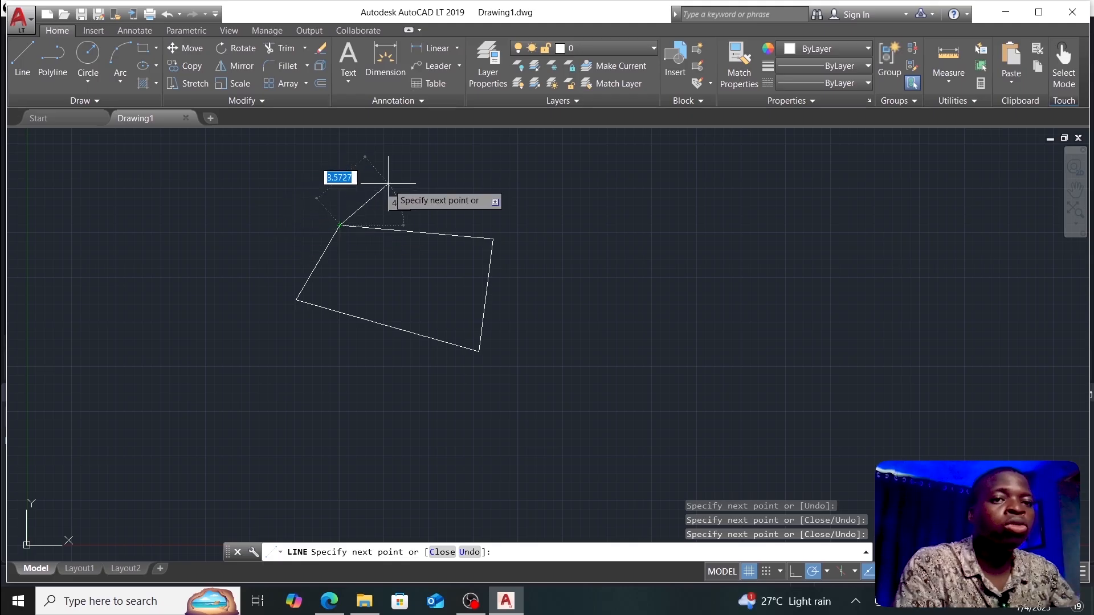
key(Escape)
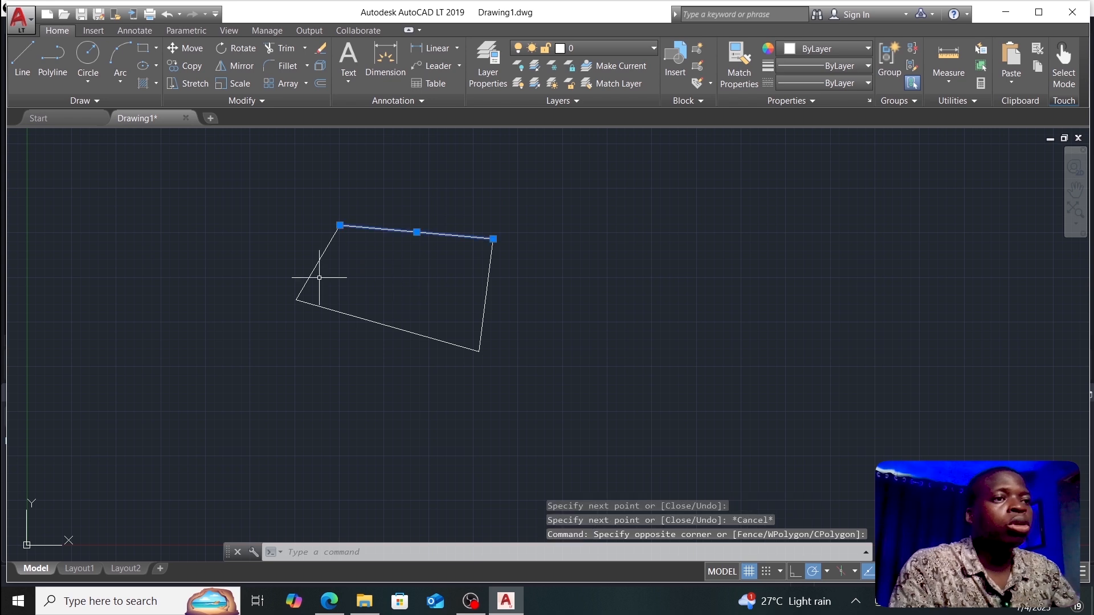
Step: Select the left slanted edge to show each side is a separate line
click(311, 267)
click(314, 268)
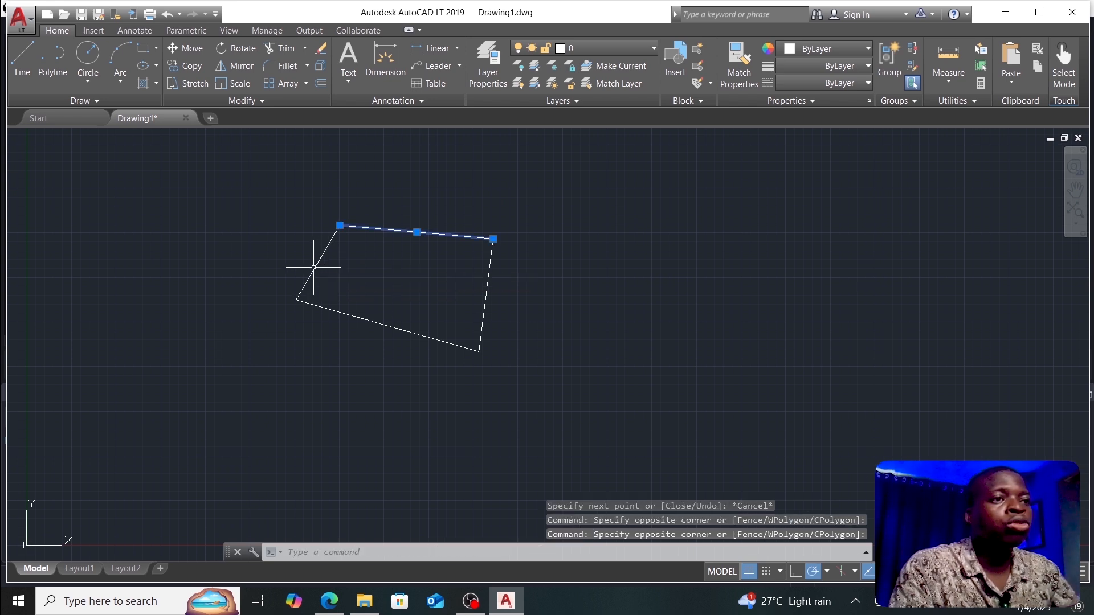
click(314, 272)
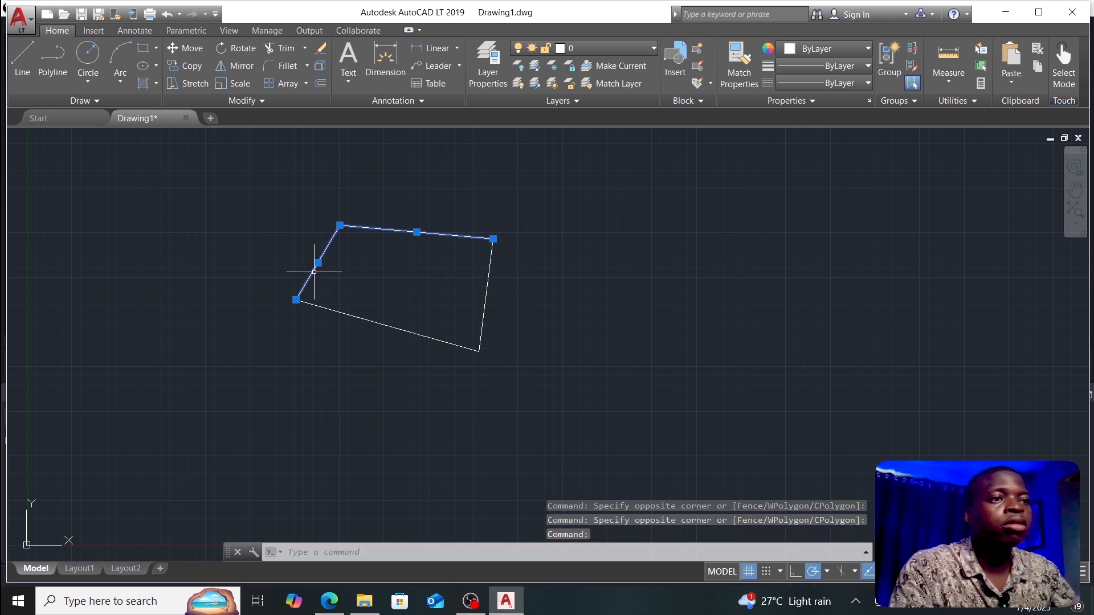
click(295, 207)
click(294, 208)
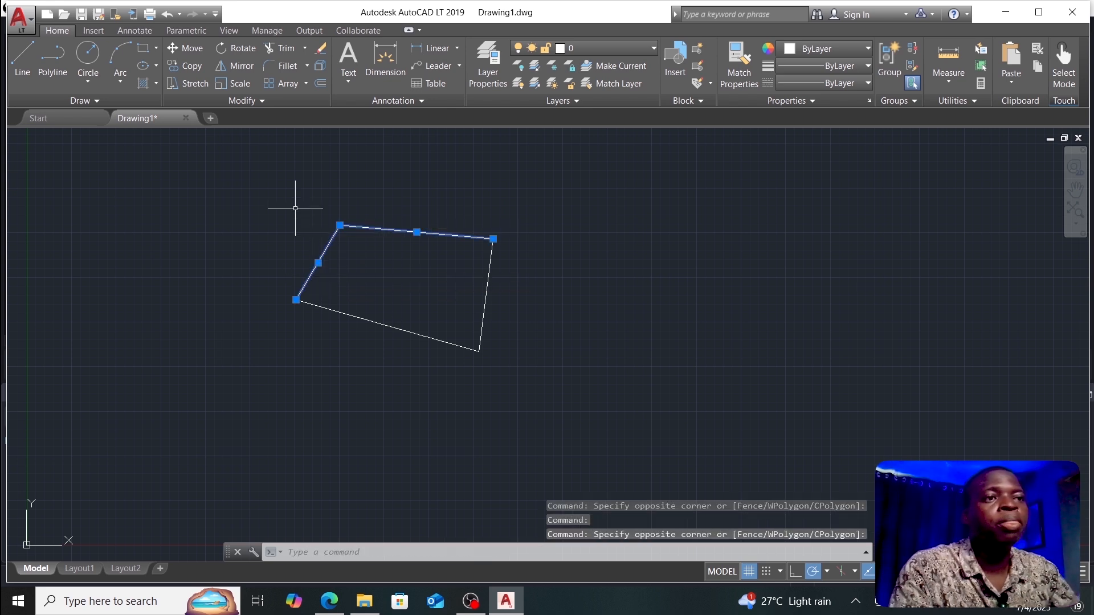
Step: Draw a closed, tilted four-sided polyline to the right of the first outline
click(52, 57)
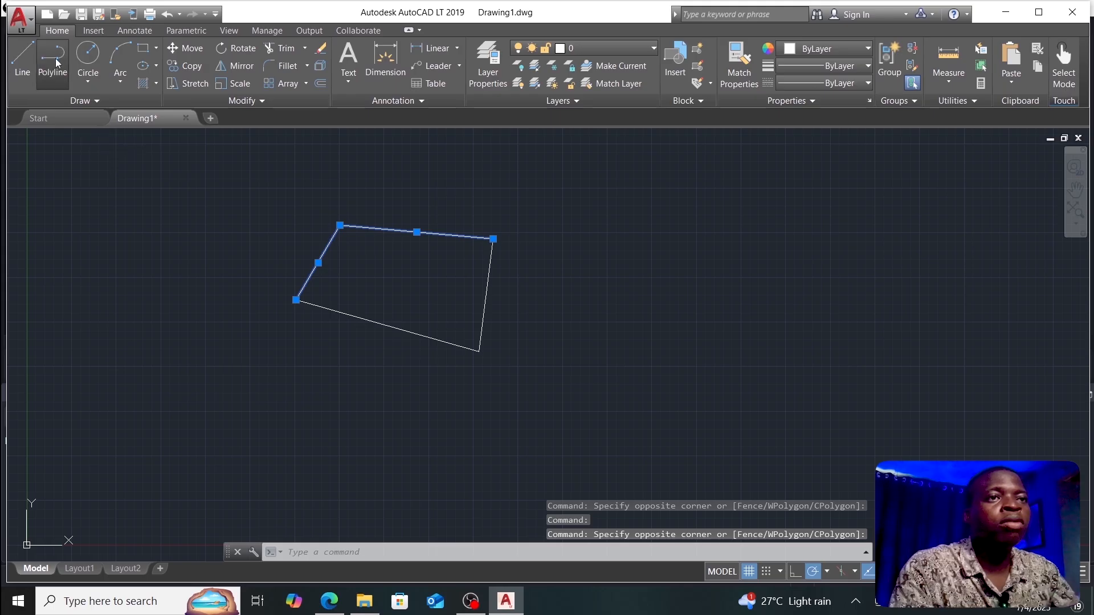
click(623, 204)
click(796, 249)
click(747, 371)
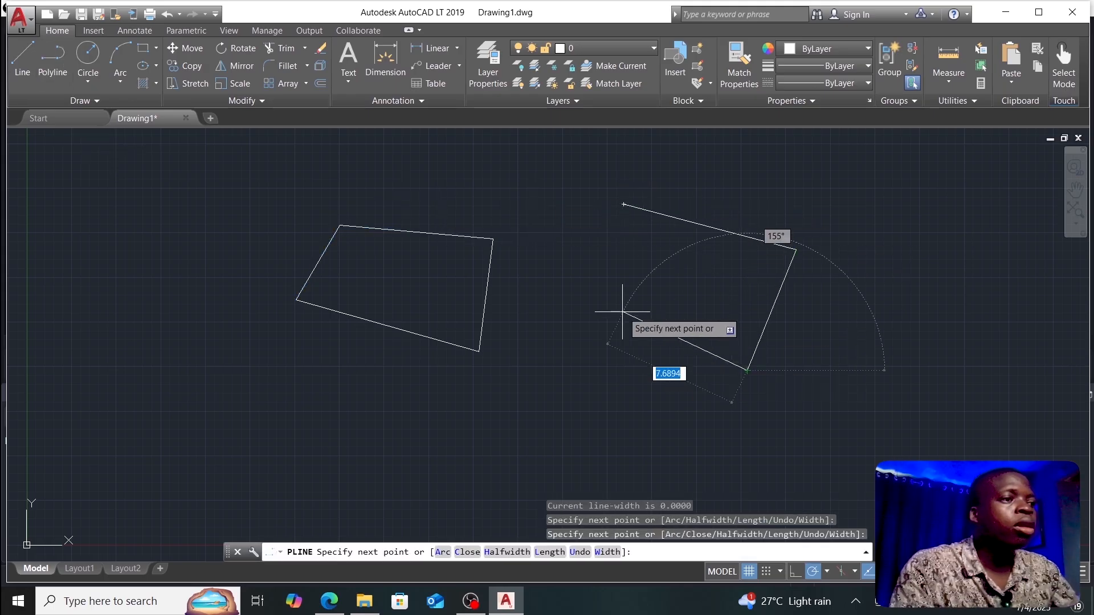
click(593, 313)
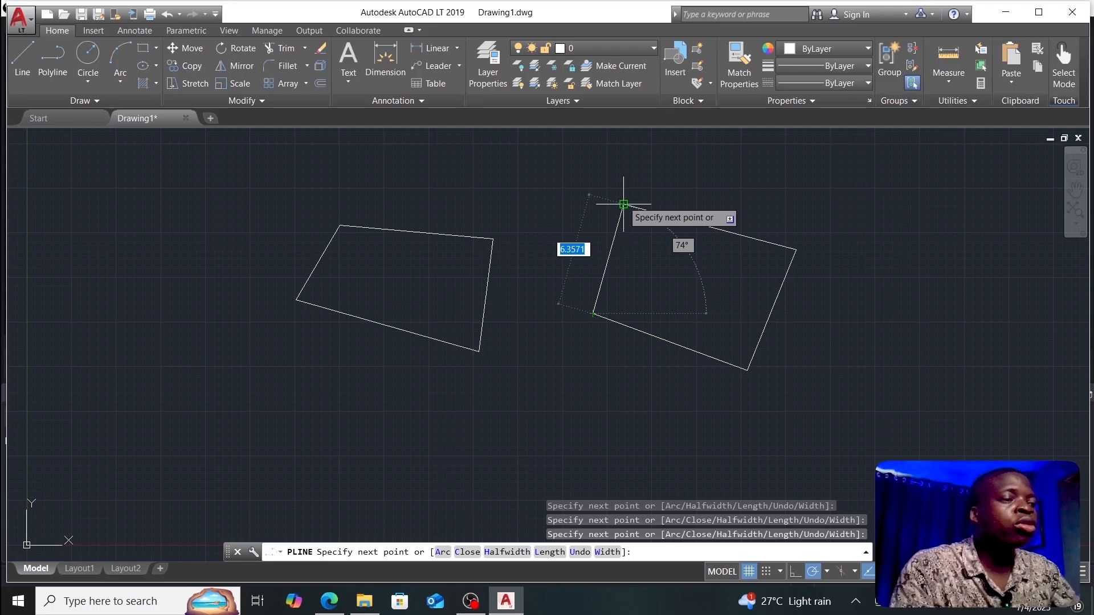
click(624, 204)
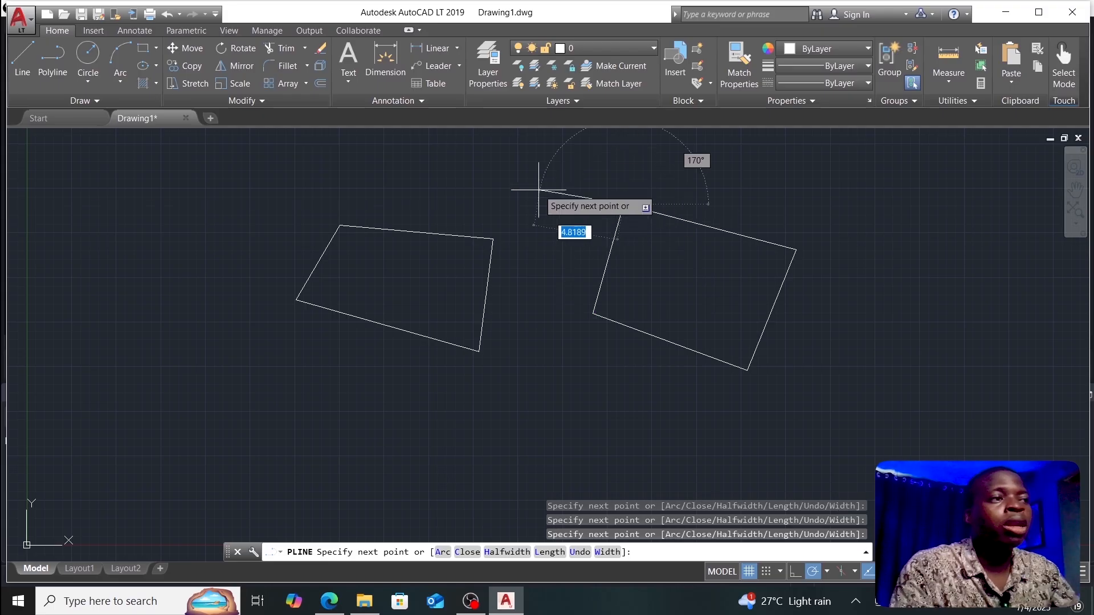
key(Escape)
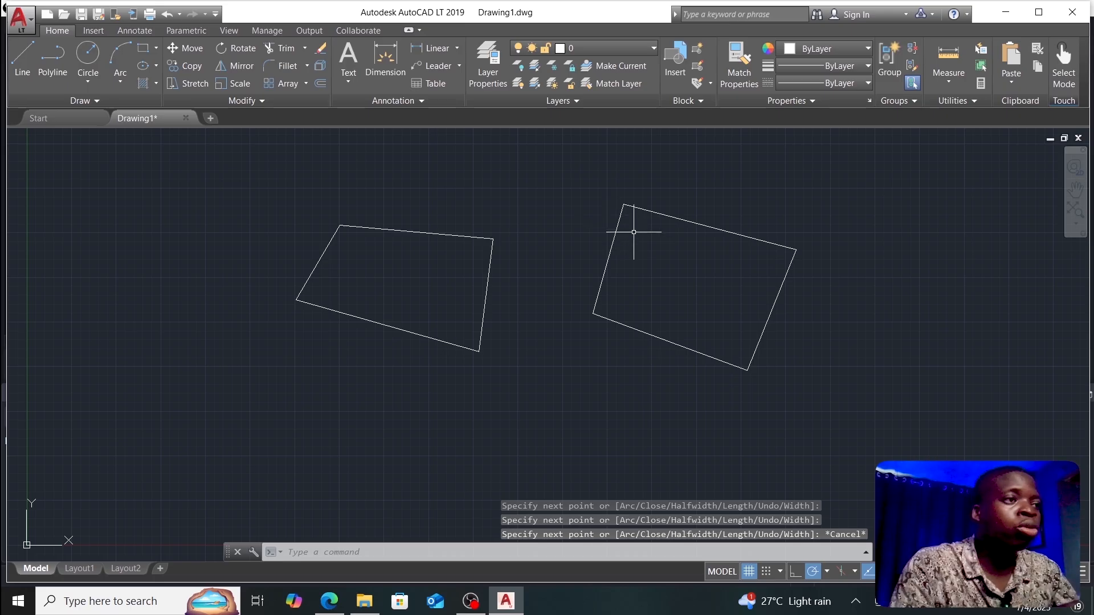
Step: Compare selections: the polyline selects whole, the left outline one edge at a time
mouse_move(617, 222)
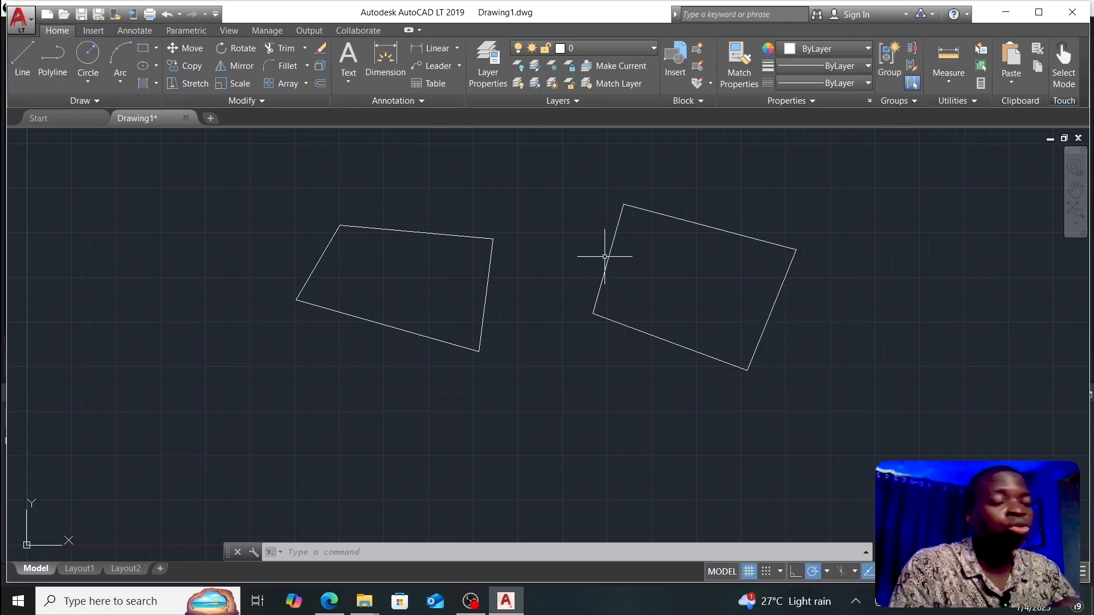
click(613, 246)
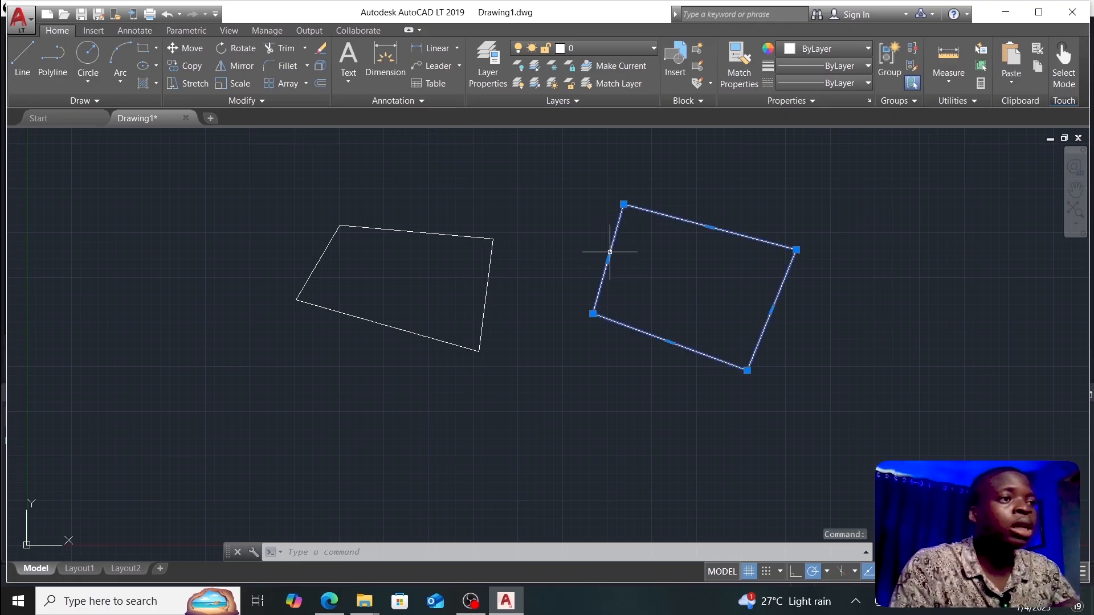
click(493, 252)
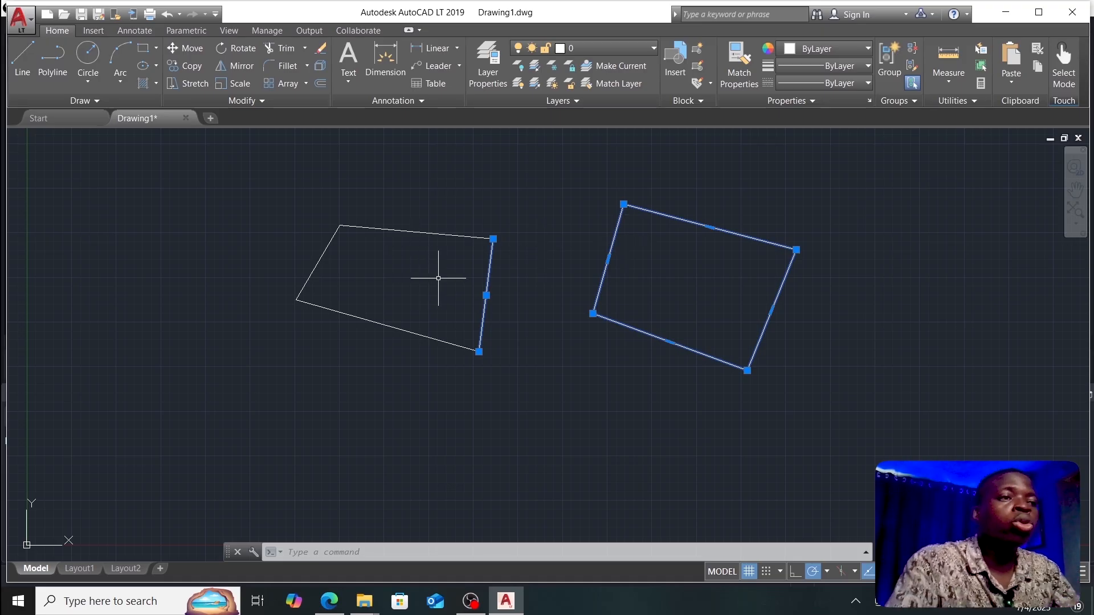
key(Escape)
click(463, 236)
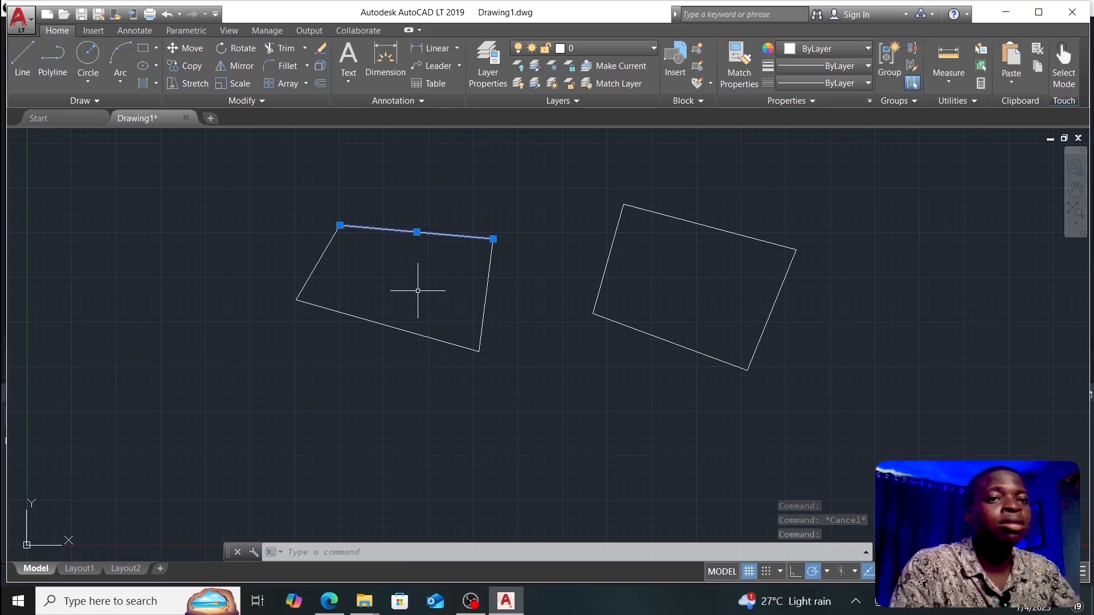
click(613, 241)
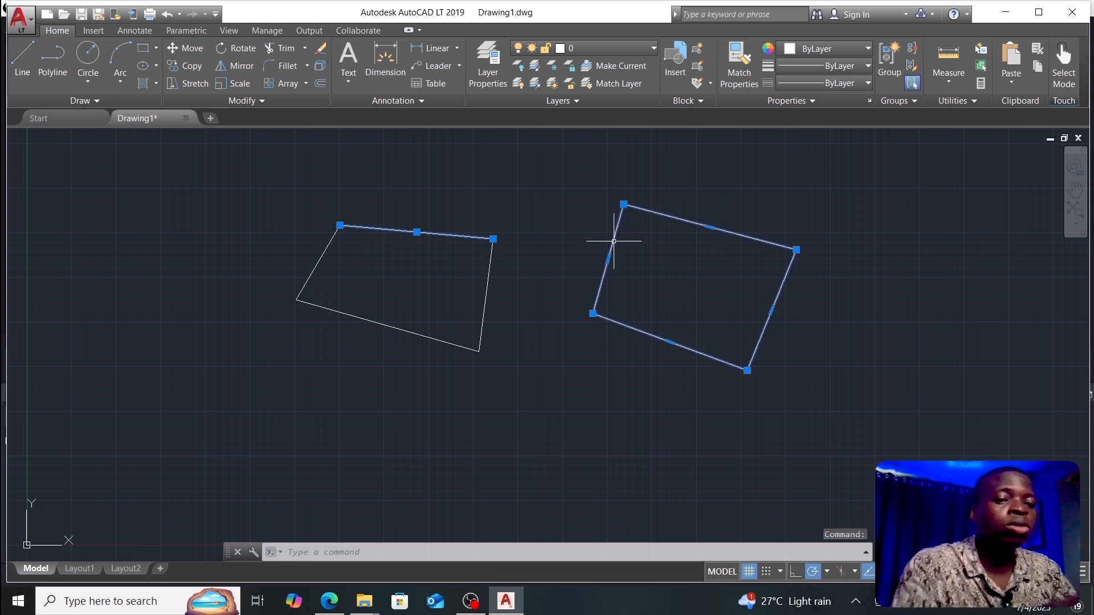
key(Escape)
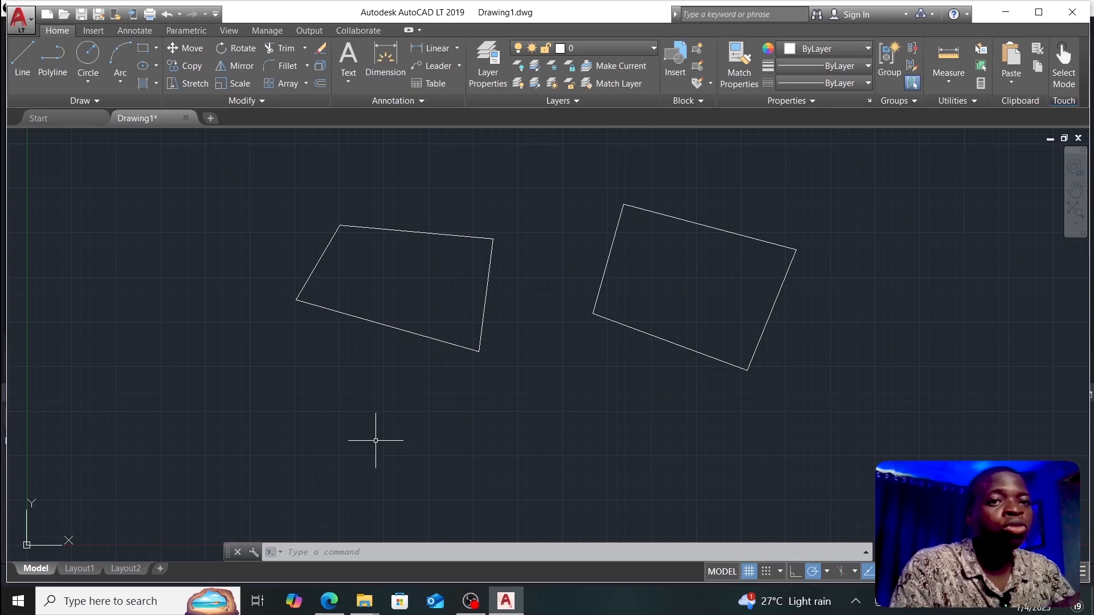
Step: Offset the right polyline outline by 2 with OFFSET to create an inner quadrilateral
click(324, 554)
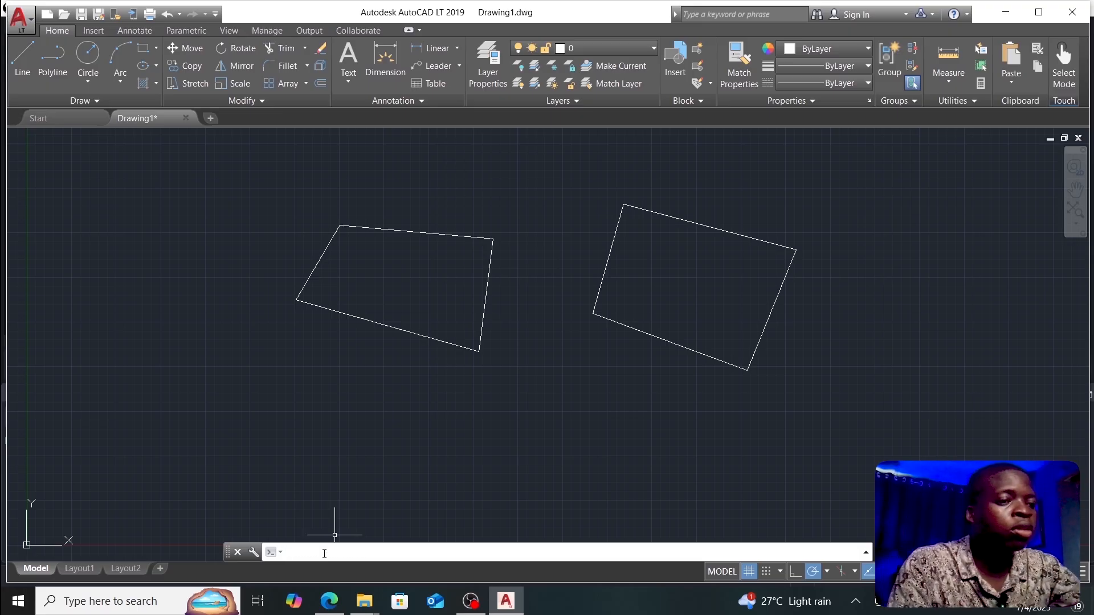
text(off)
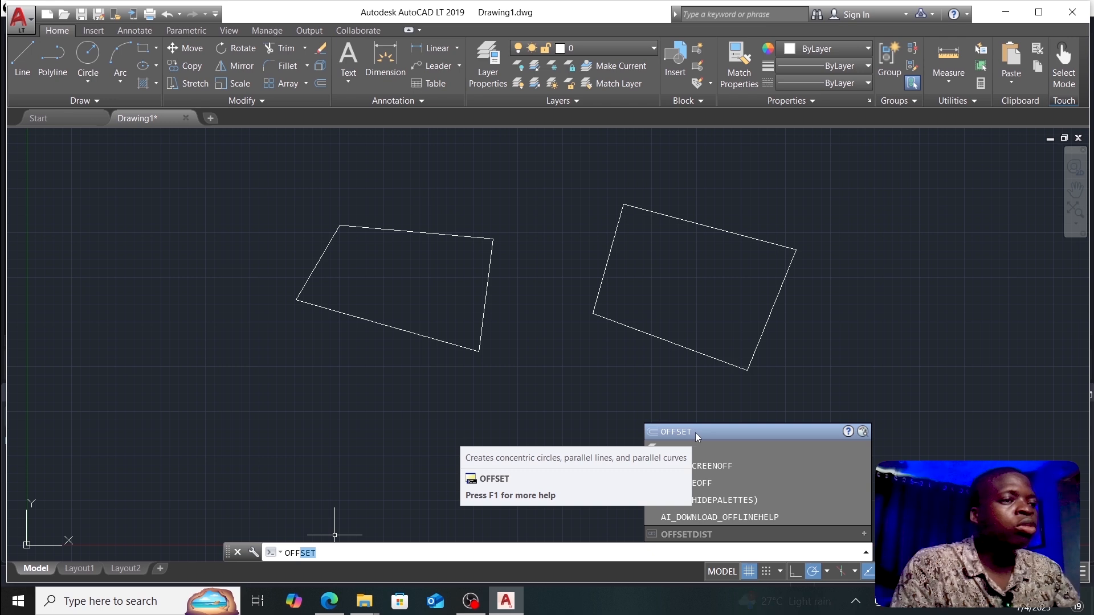
click(696, 433)
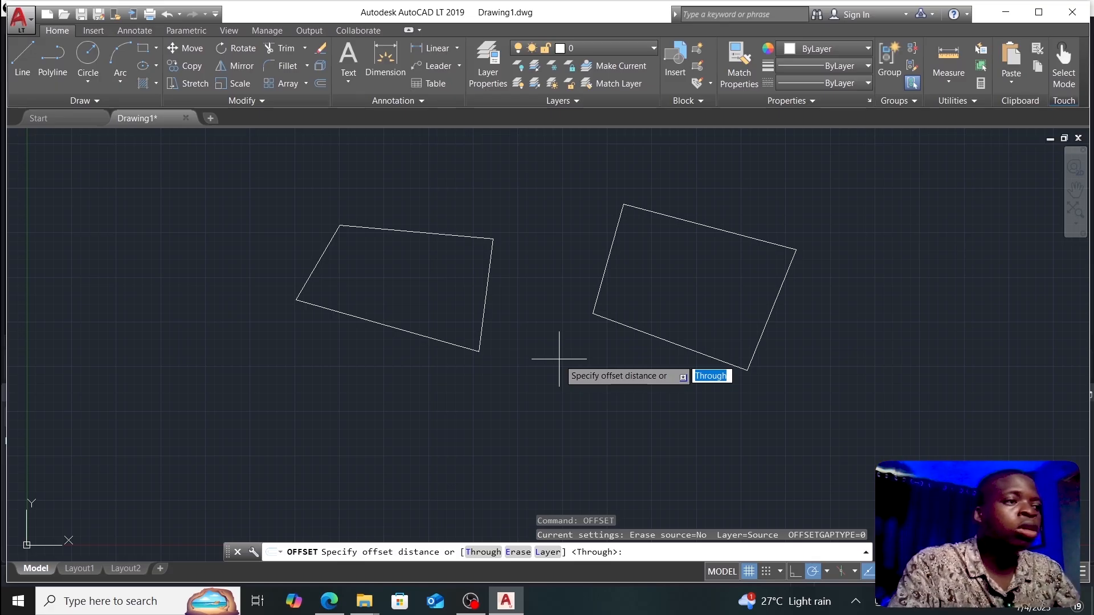
text(2)
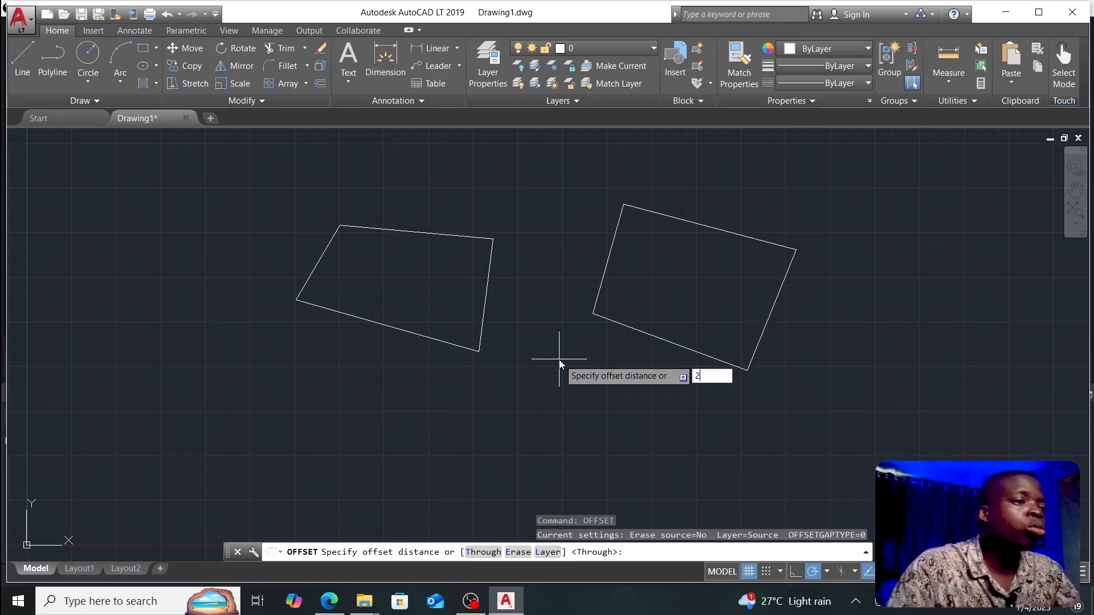
key(Return)
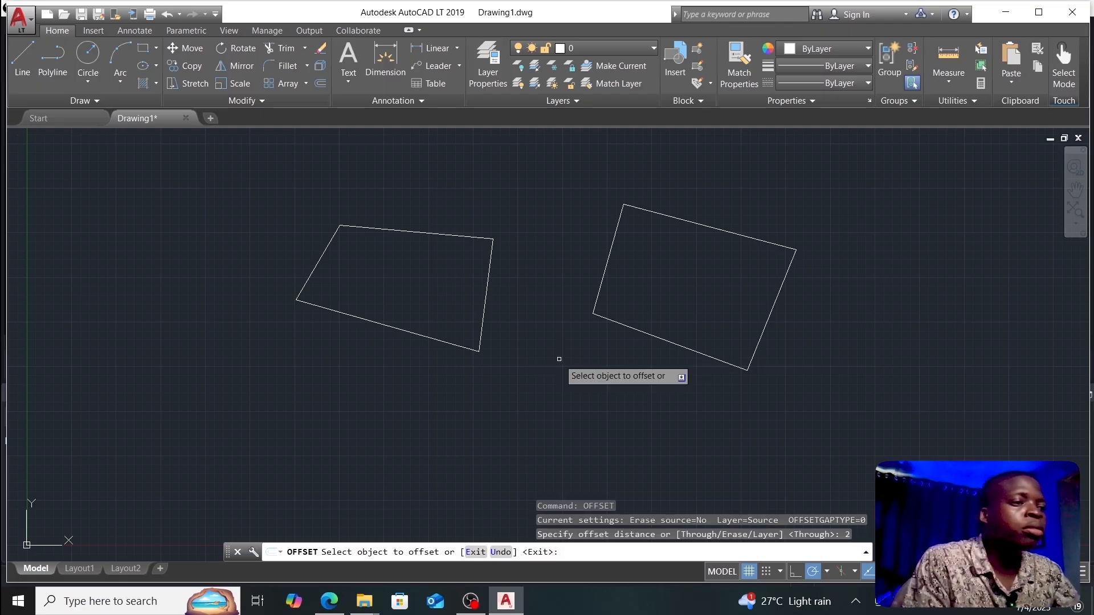
click(604, 271)
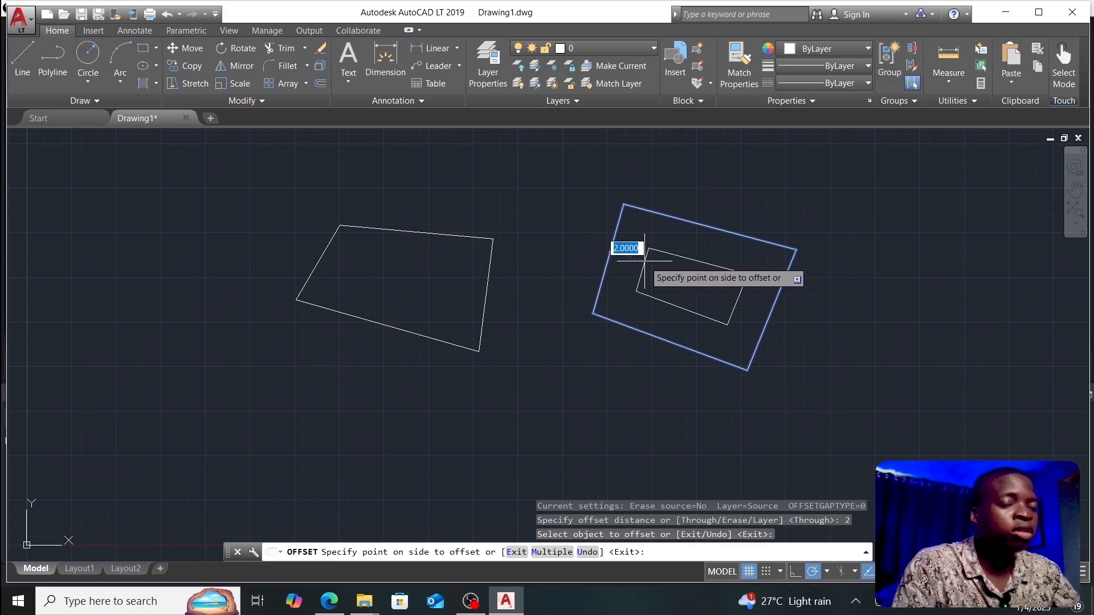
click(582, 244)
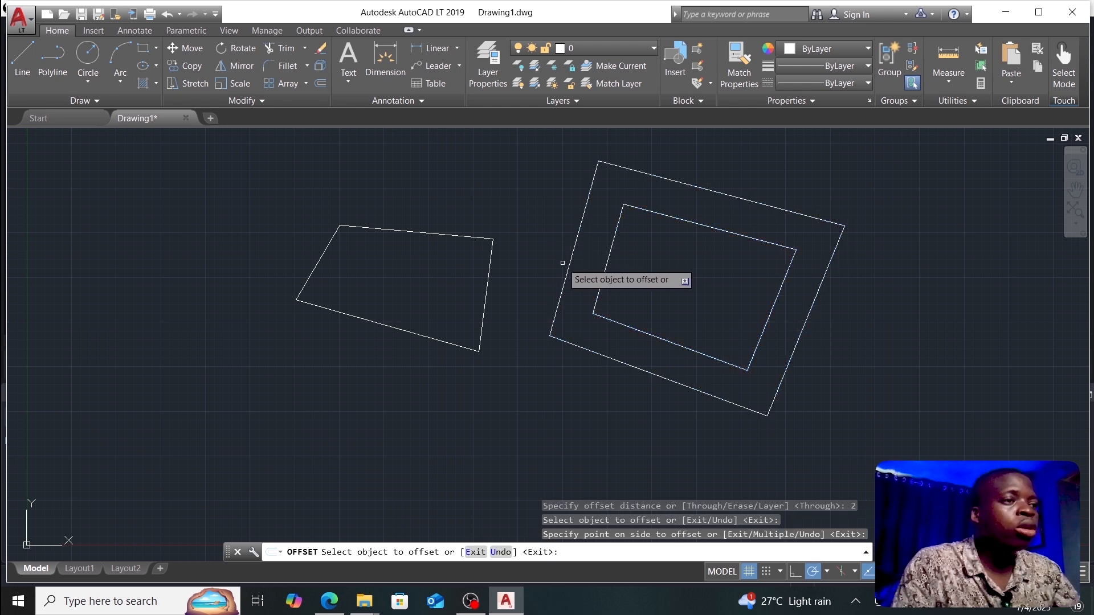
Step: Offset the left quadrilateral's top edge 2 units above it, then check the inner quadrilateral
click(450, 235)
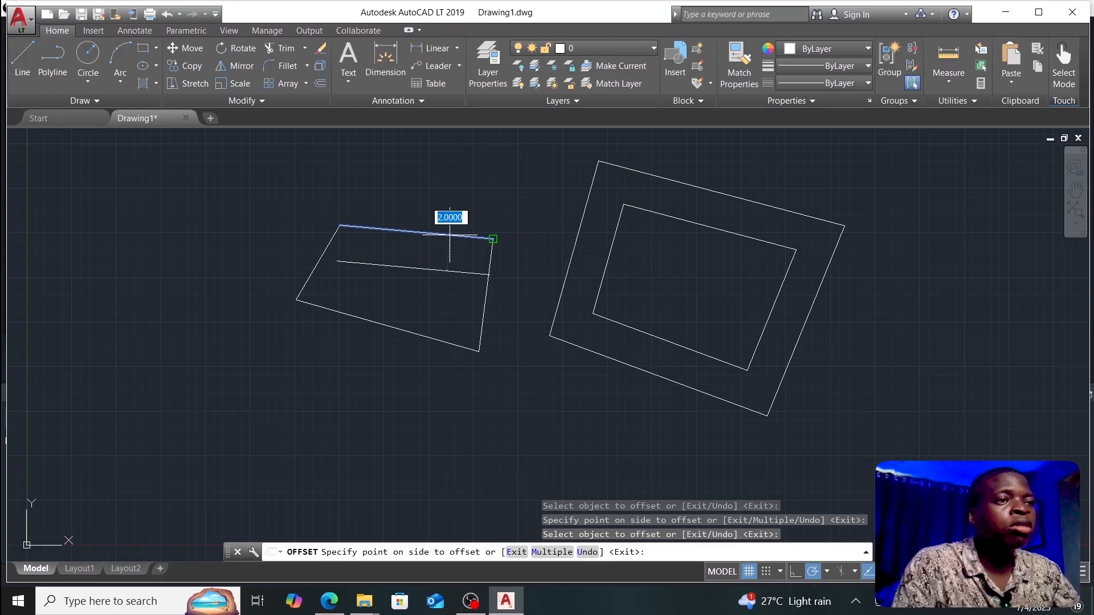
click(443, 186)
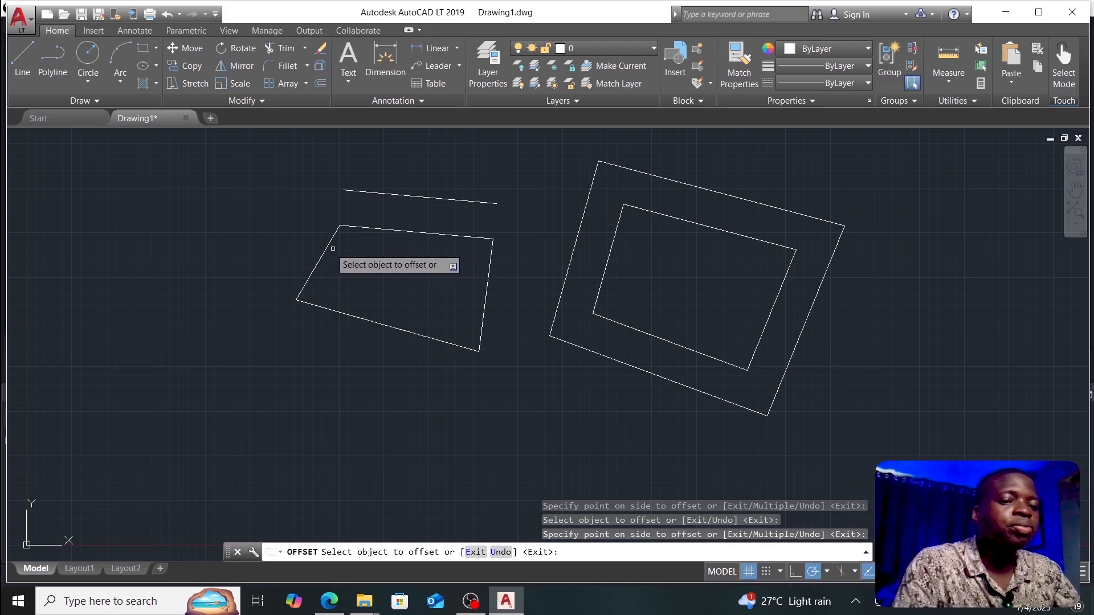
key(Escape)
click(596, 300)
click(525, 365)
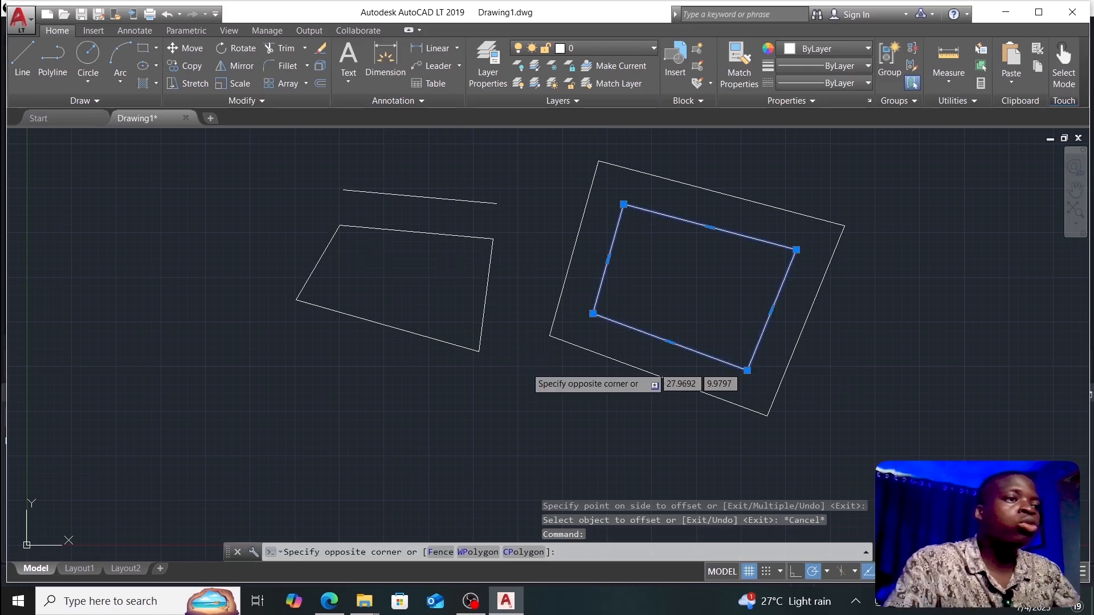
key(Escape)
key(Escape)
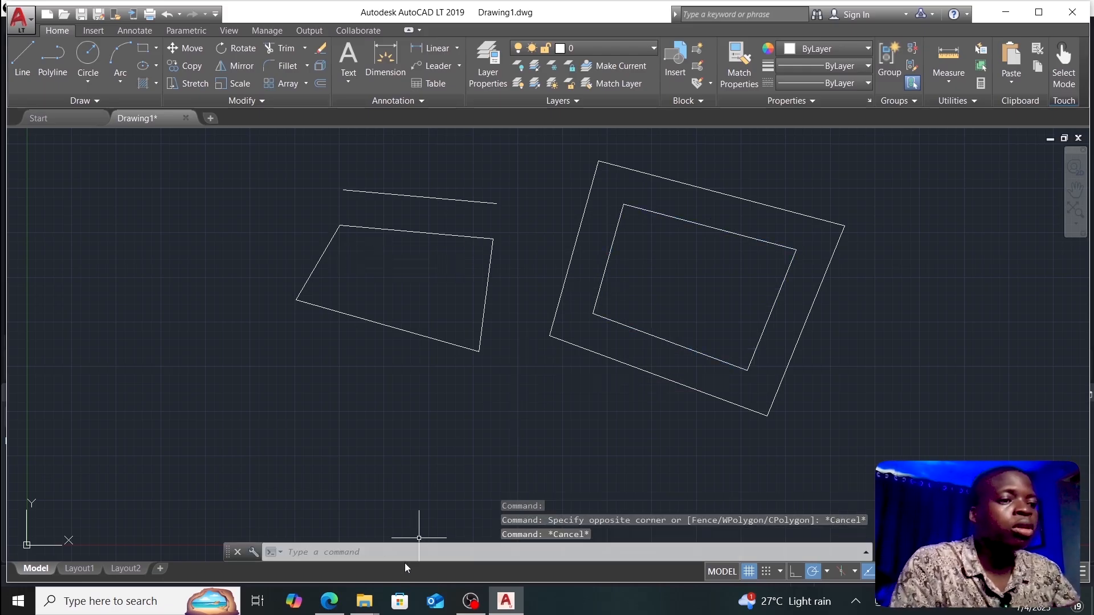
Step: Hatch the right shape's inner quadrilateral with the ANSI31 pattern and close hatch creation
click(405, 553)
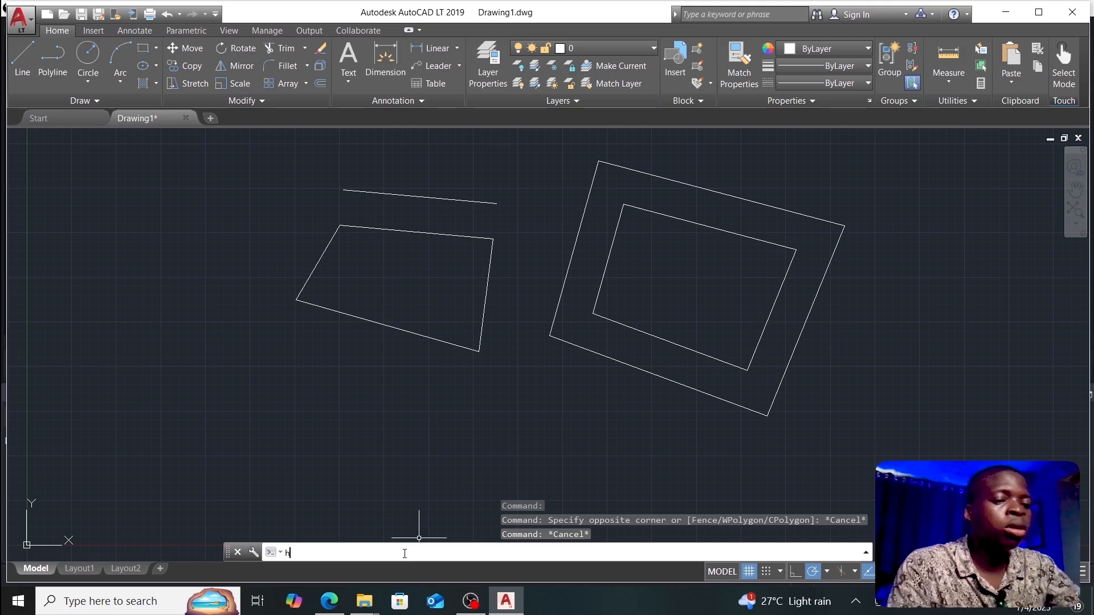
text(hatch)
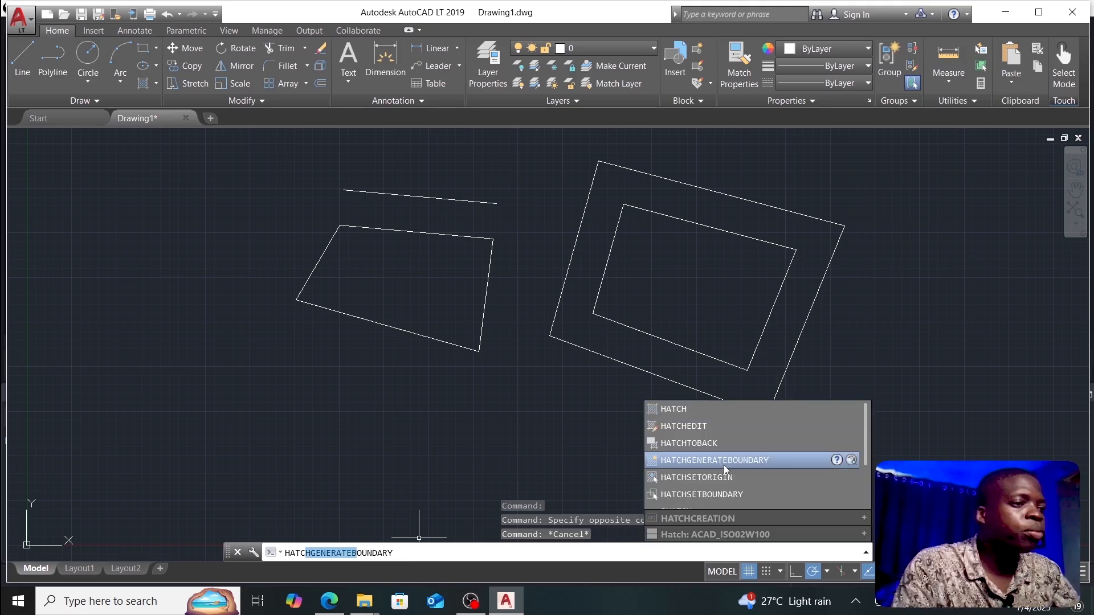
key(Return)
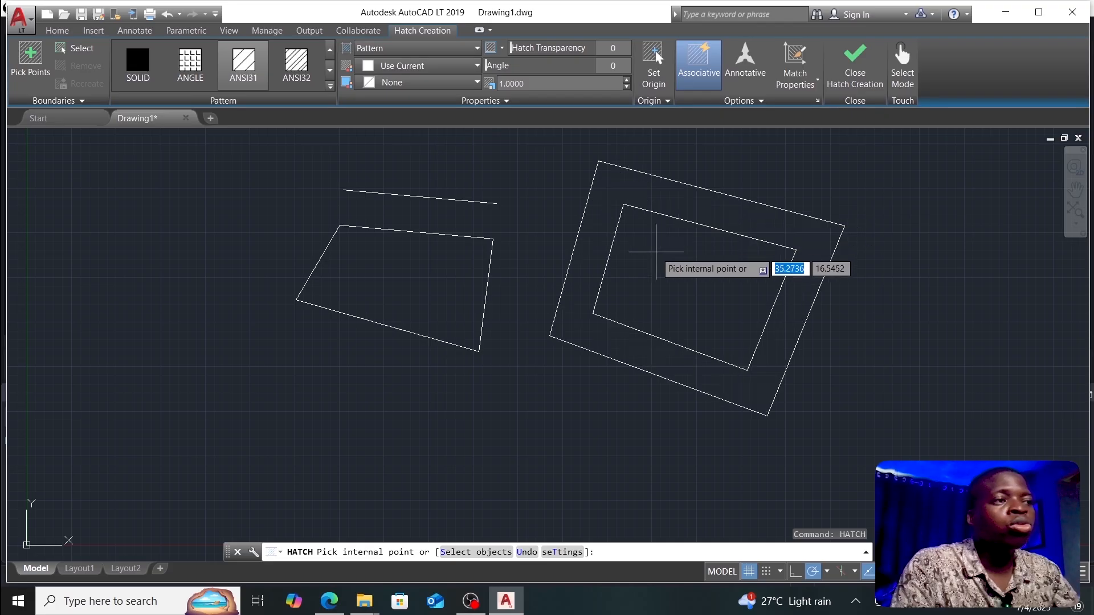
click(694, 253)
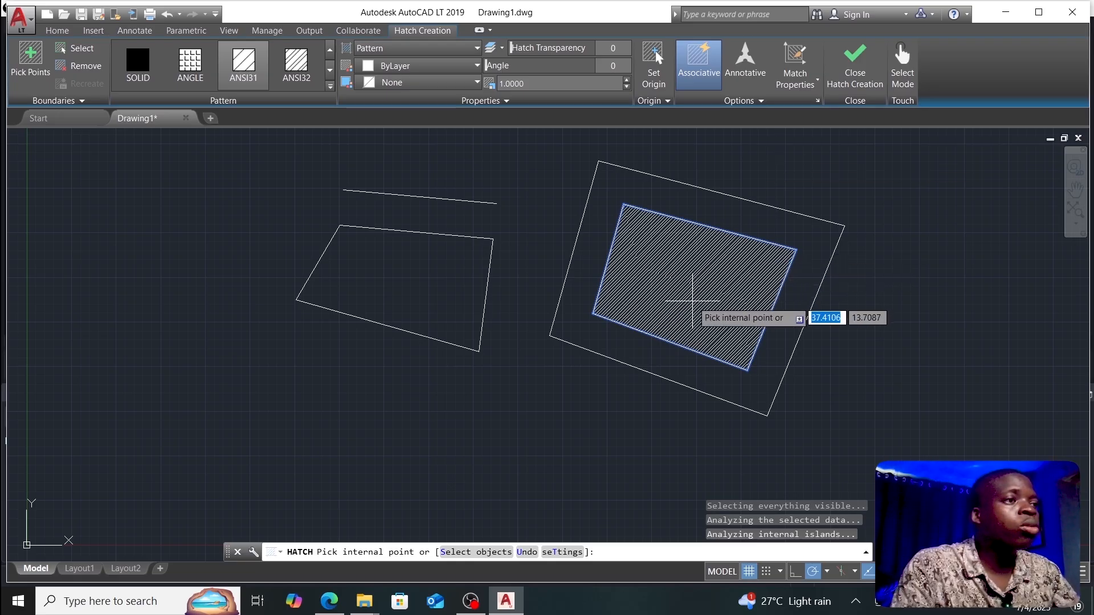
click(861, 67)
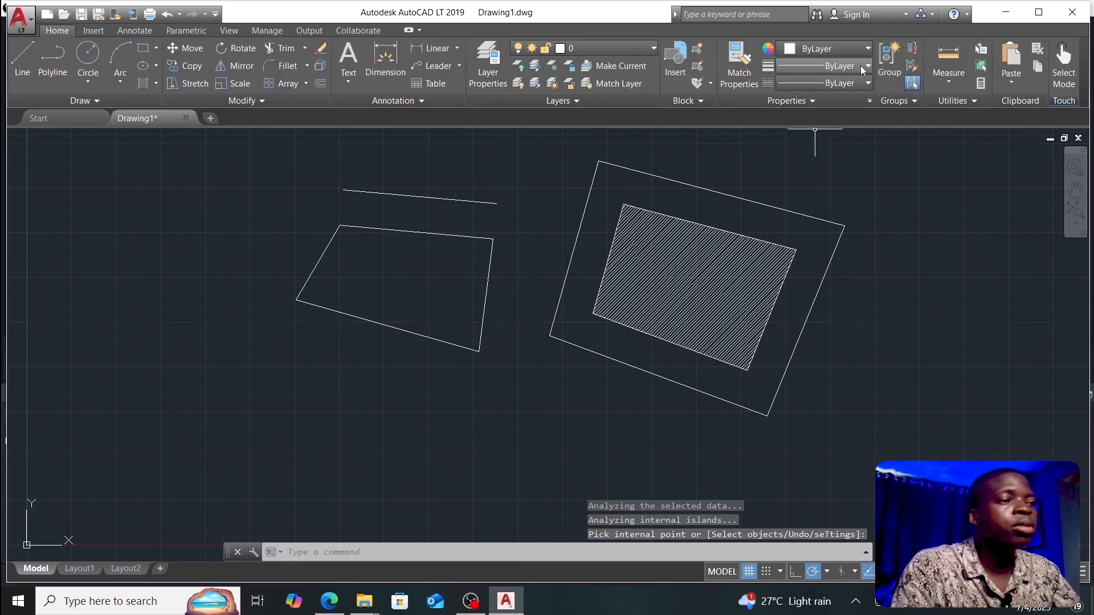
Step: Open the Drawing Units dialog with the UN command
click(360, 555)
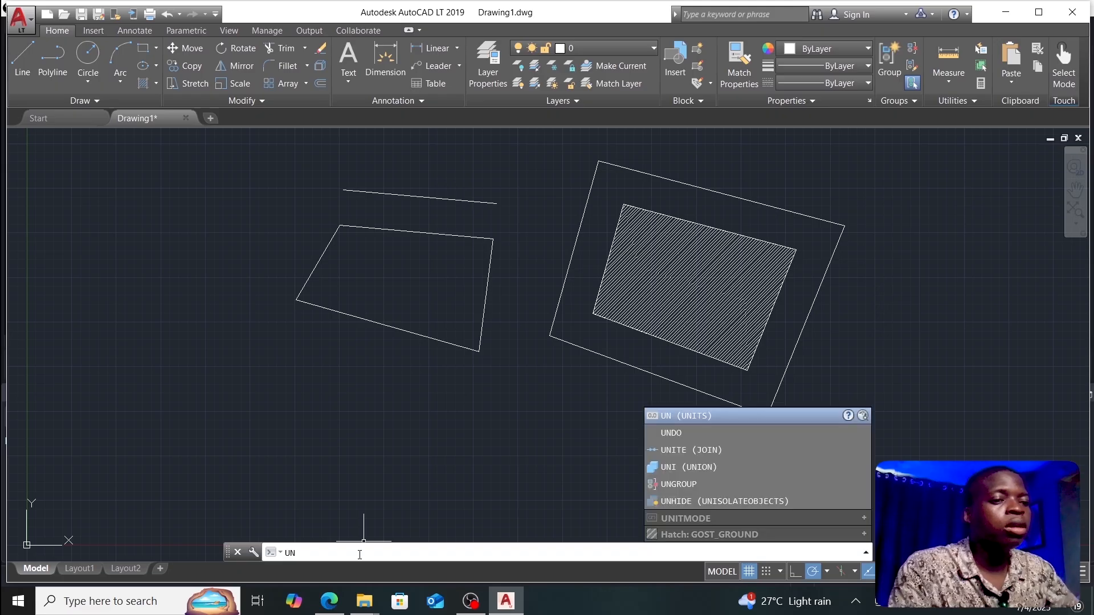
click(690, 418)
text(un)
key(Return)
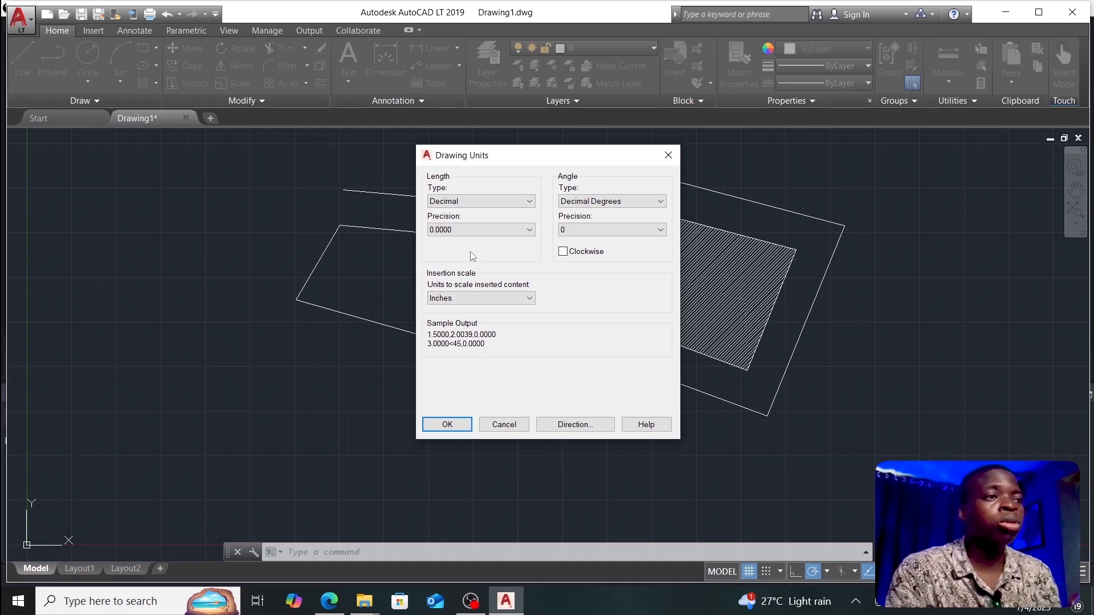
Step: Set Decimal lengths to 0.000 precision and Deg/Min/Sec angles to 0d00' precision
click(478, 202)
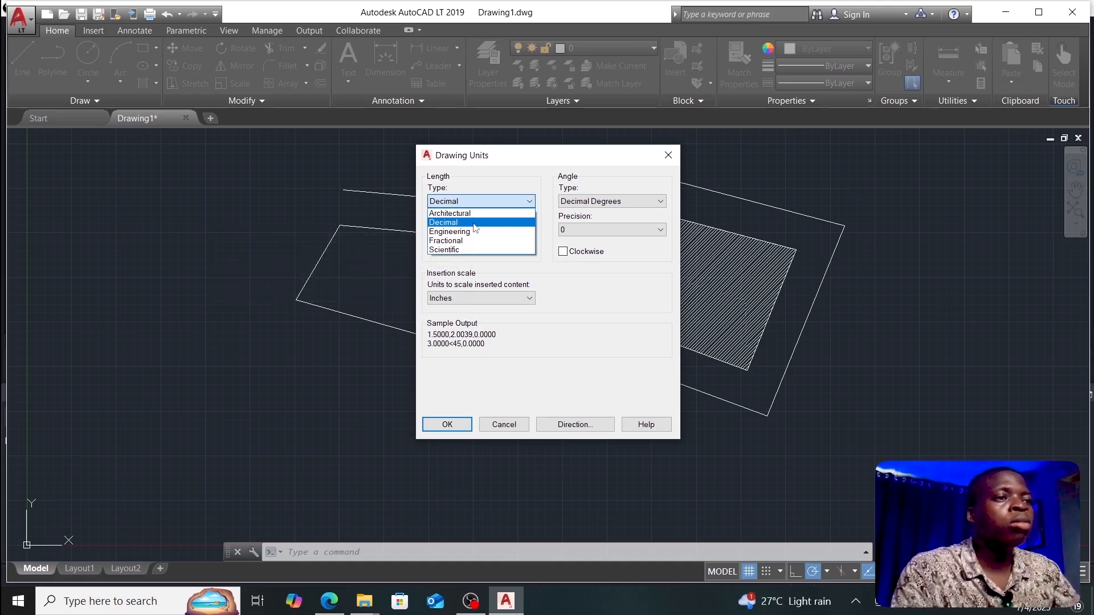
click(476, 223)
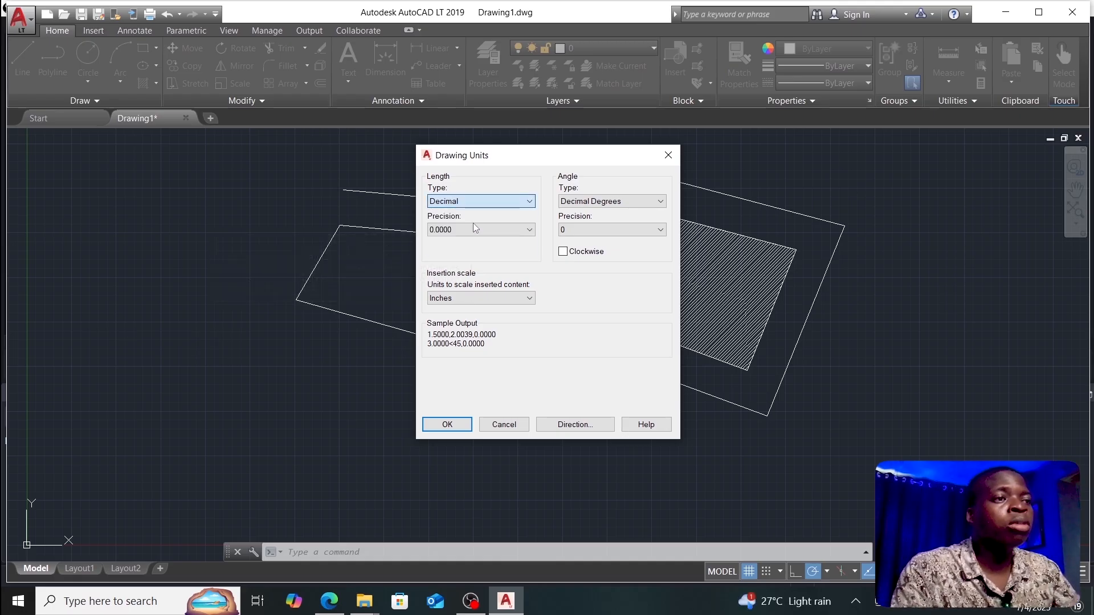
click(509, 231)
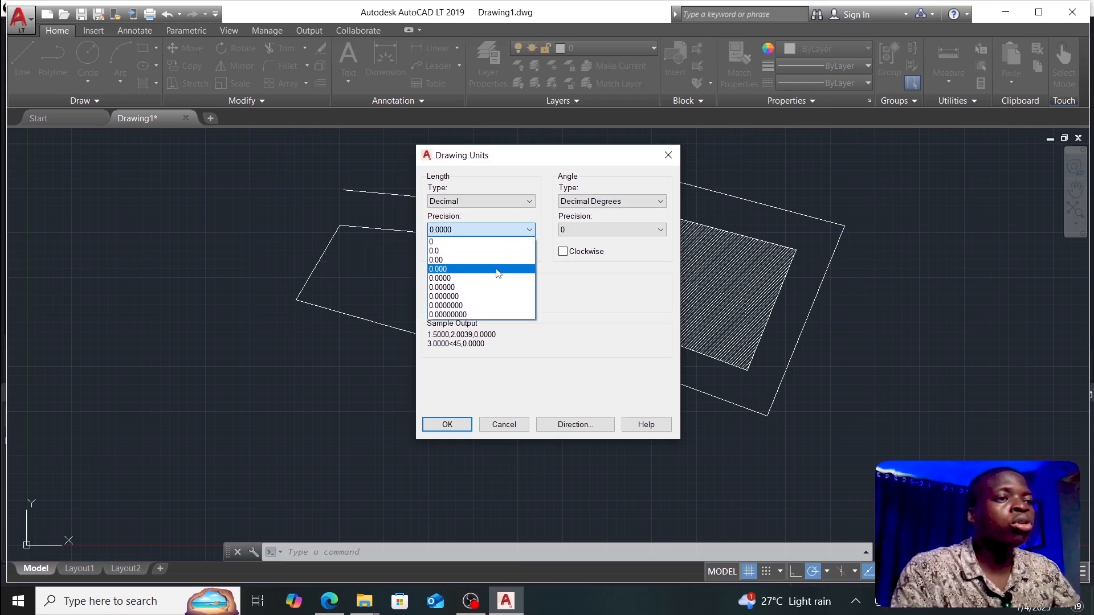
click(498, 269)
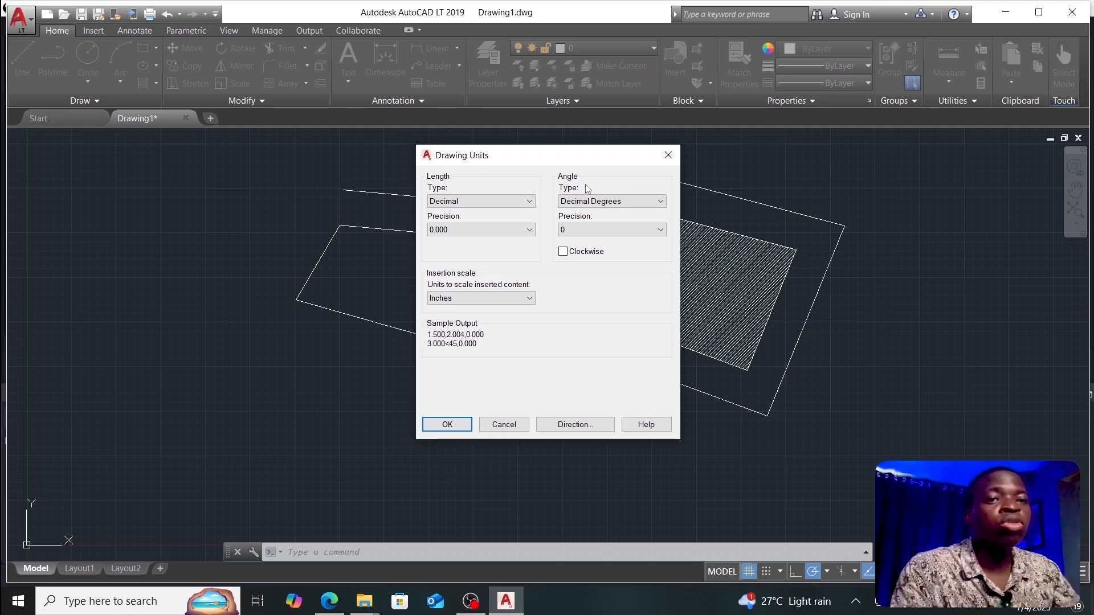
click(589, 202)
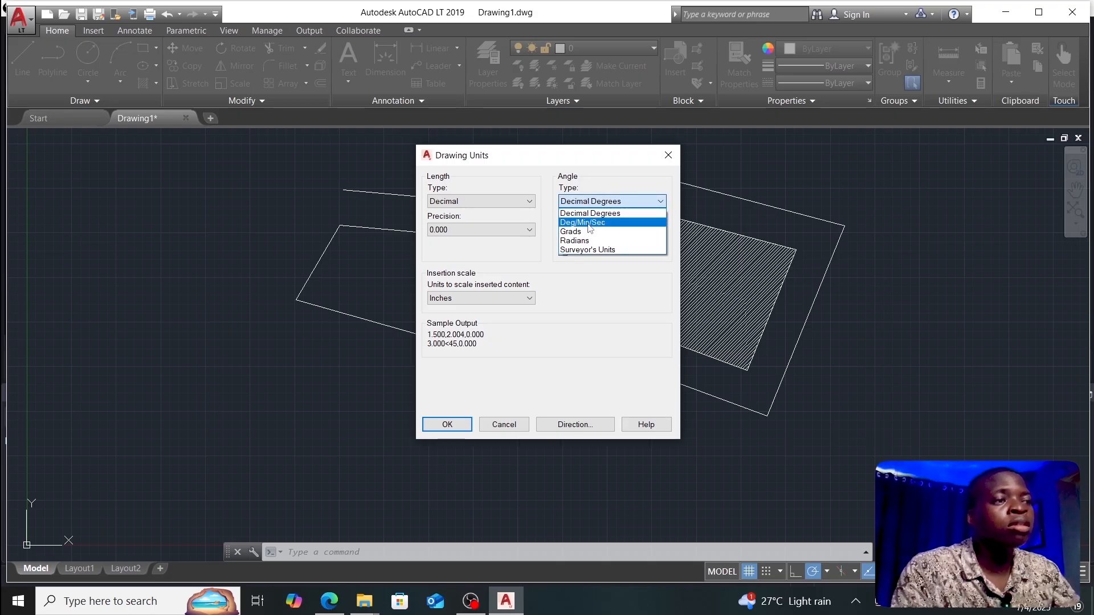
click(590, 222)
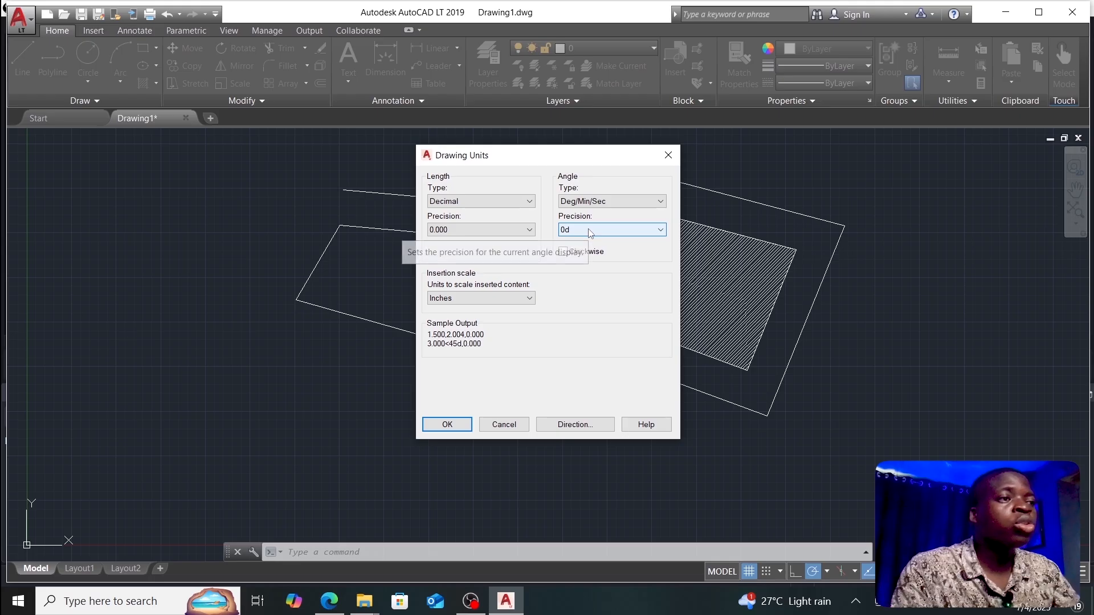
click(590, 231)
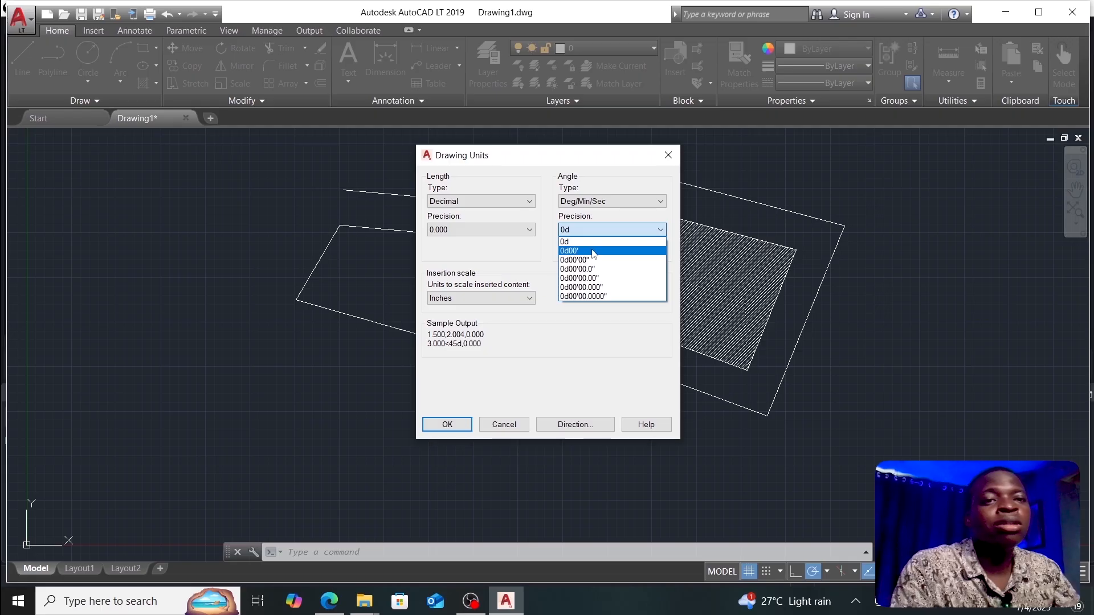
click(594, 251)
click(516, 298)
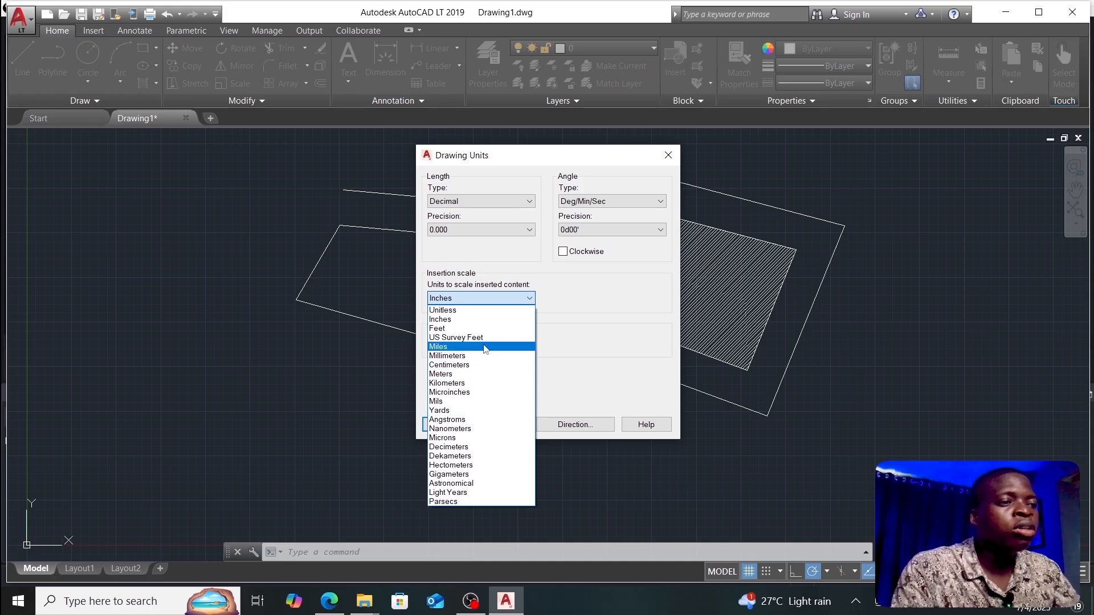
Step: Set insertion scale to Meters, base angle North, angles clockwise, and apply the units
click(481, 375)
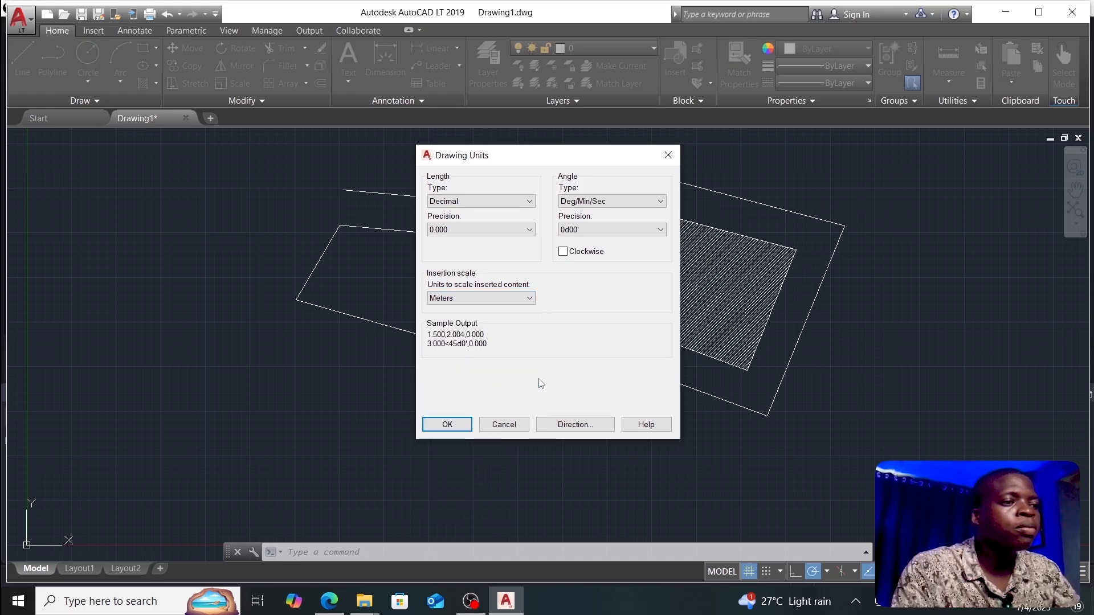
click(575, 425)
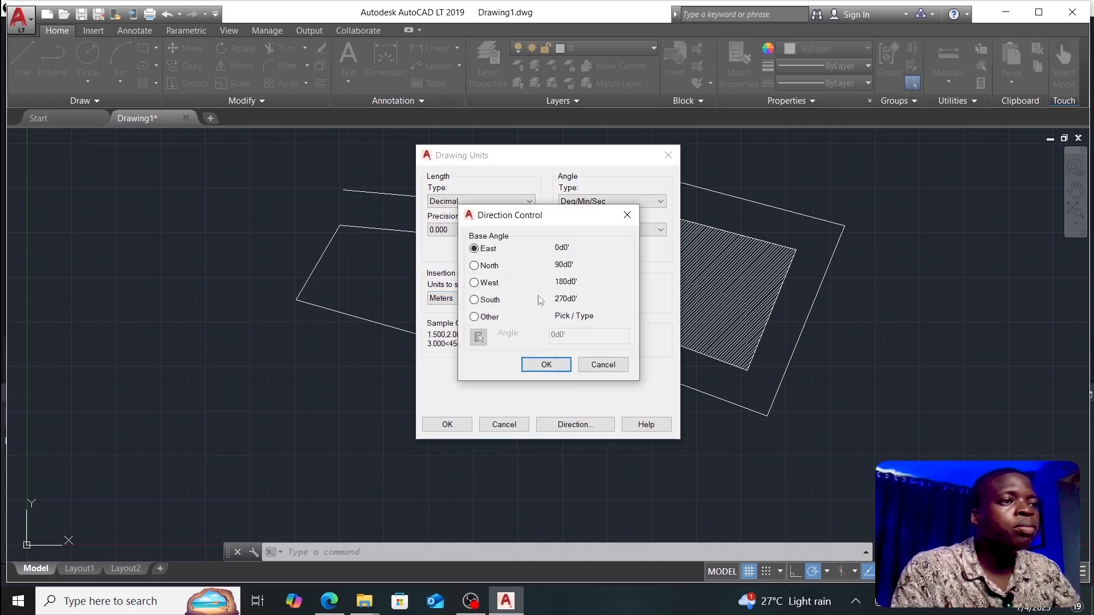
click(475, 266)
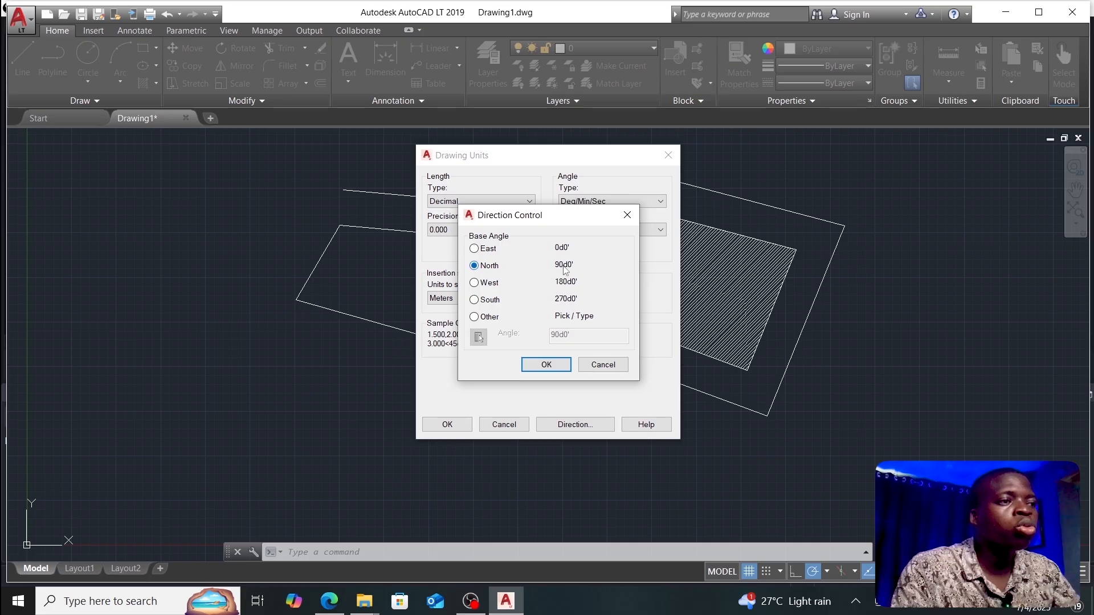
click(552, 367)
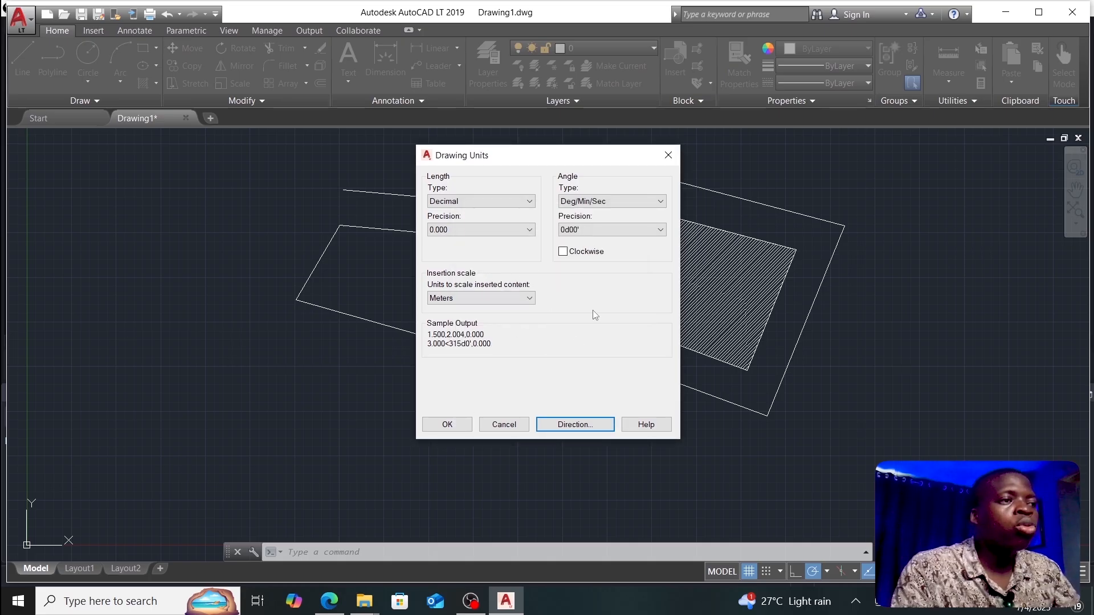
click(565, 254)
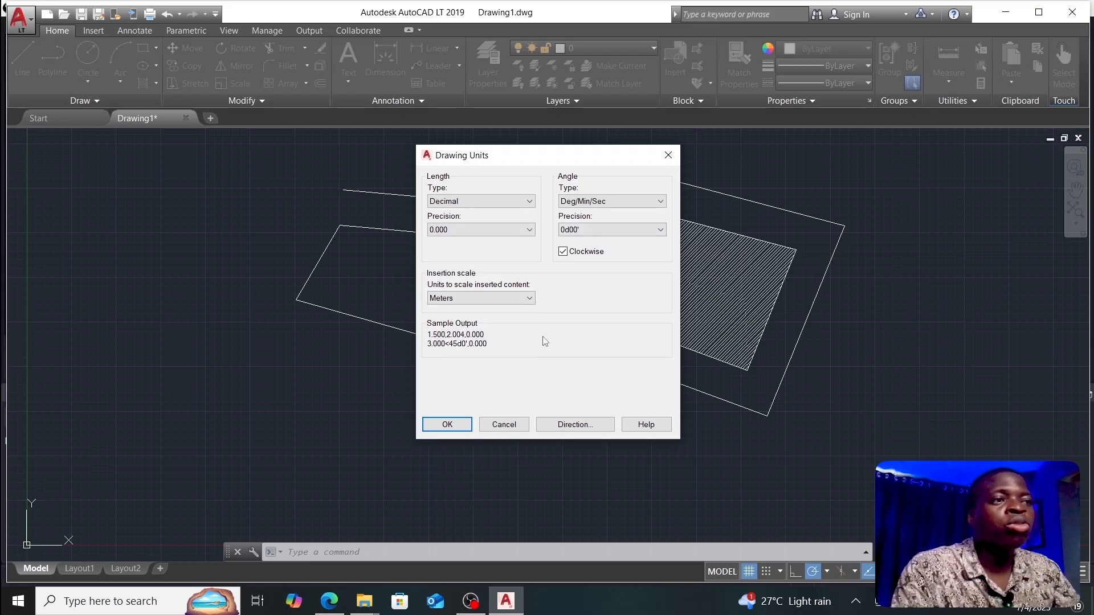
click(505, 229)
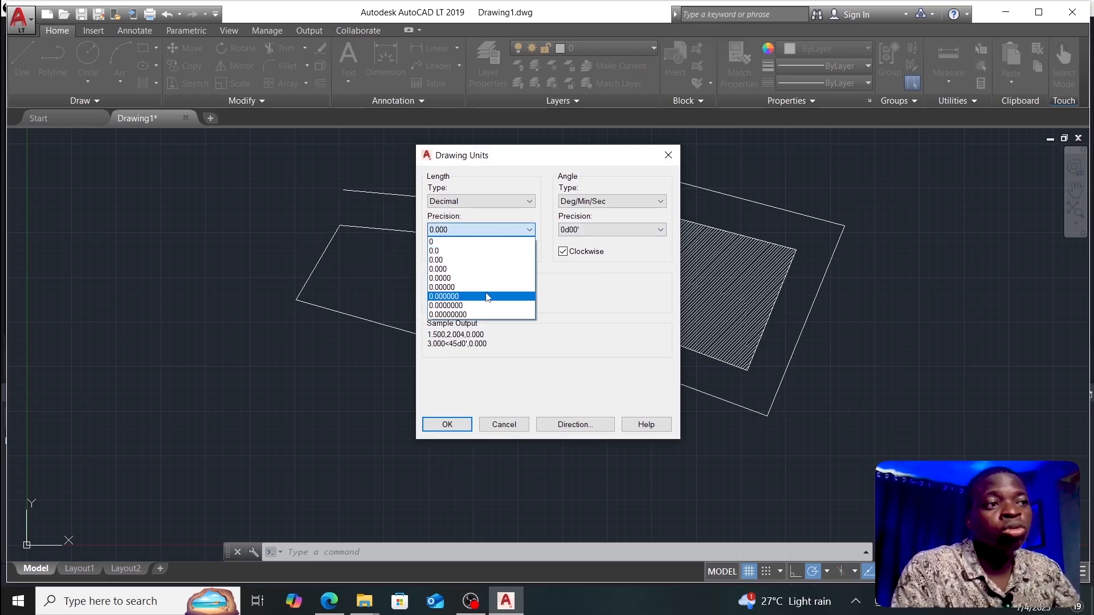
click(495, 231)
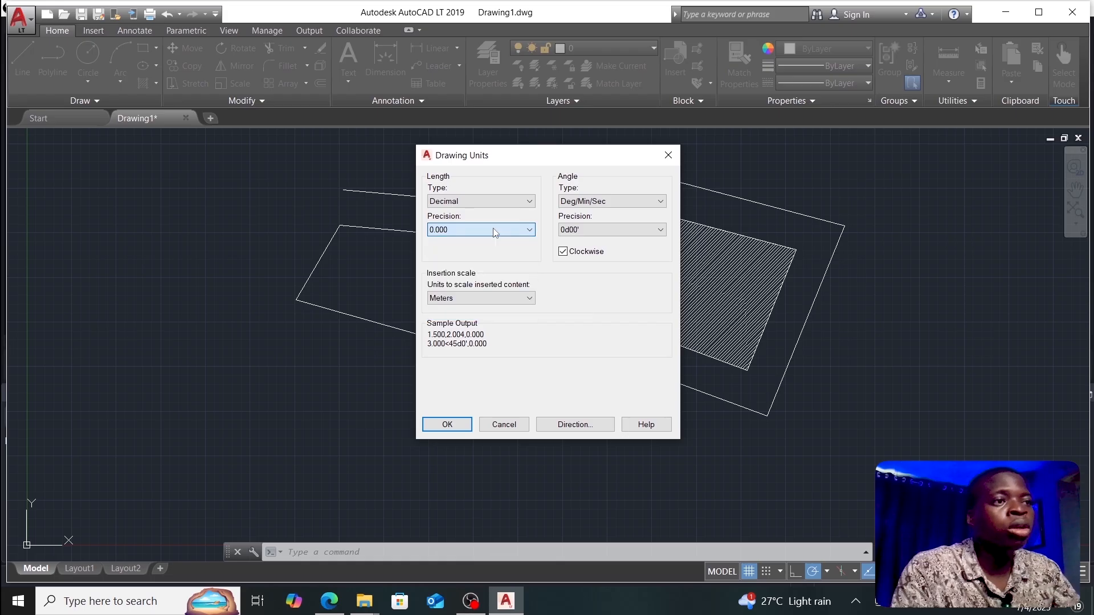
click(603, 204)
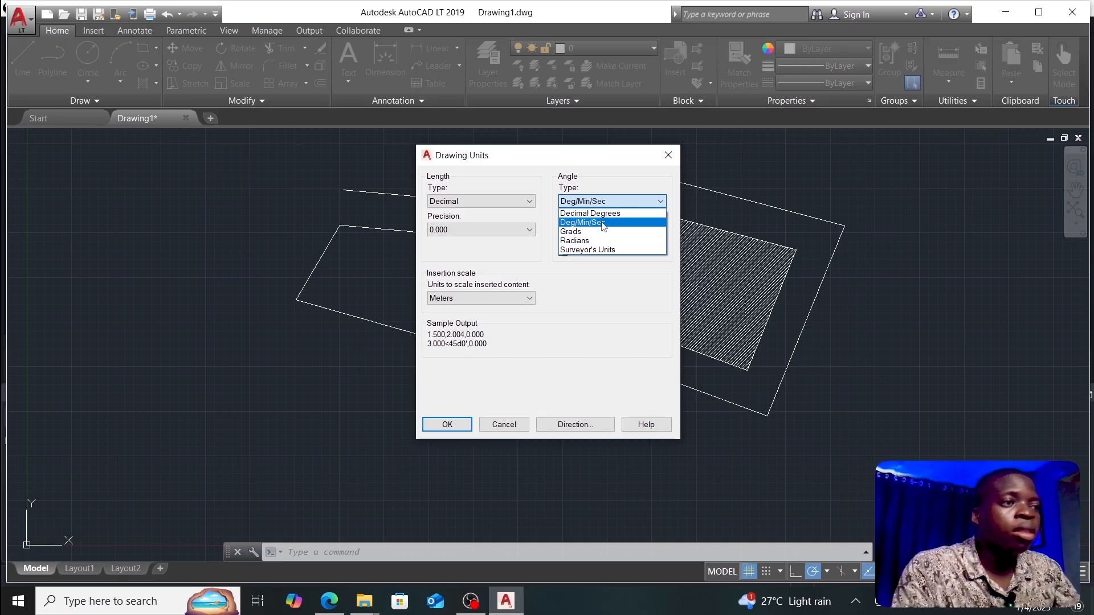
click(604, 223)
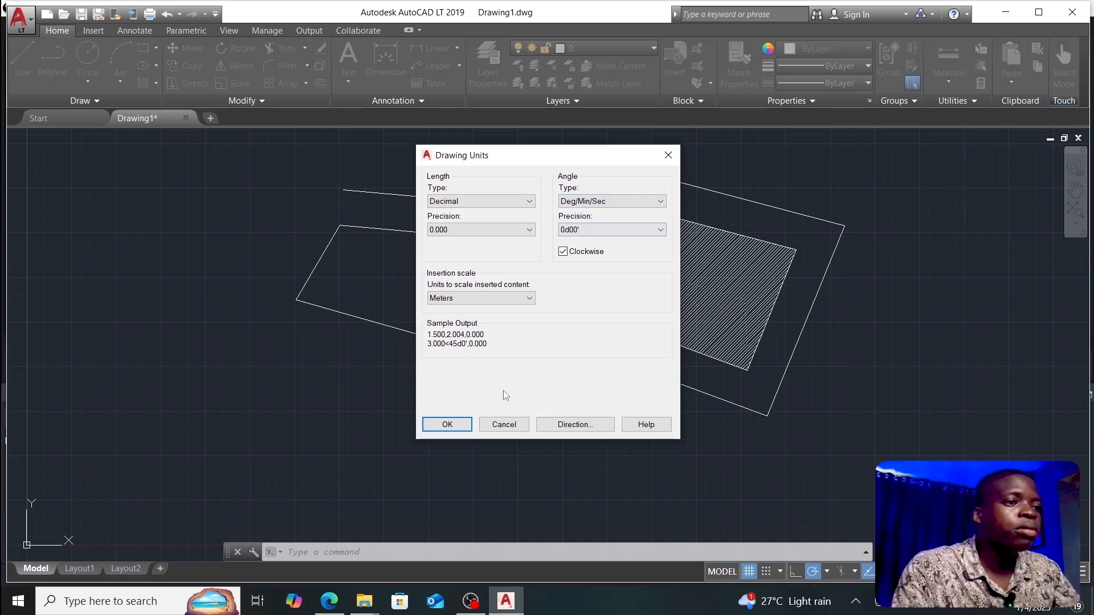
click(448, 425)
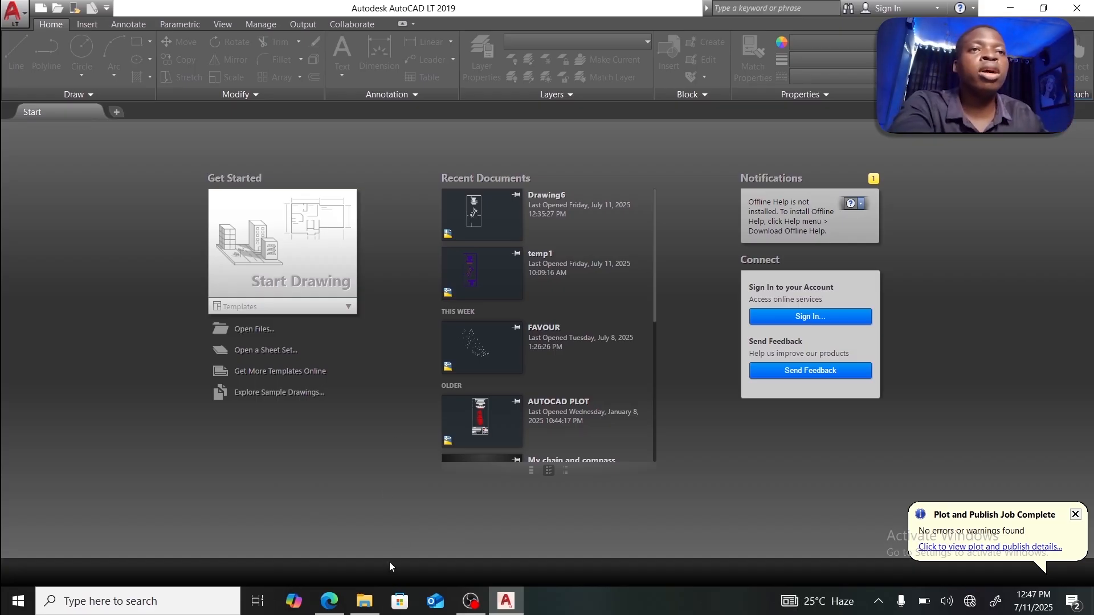
Step: View the plotted temp1-PLOT.pdf, then return to AutoCAD's Start page
click(330, 601)
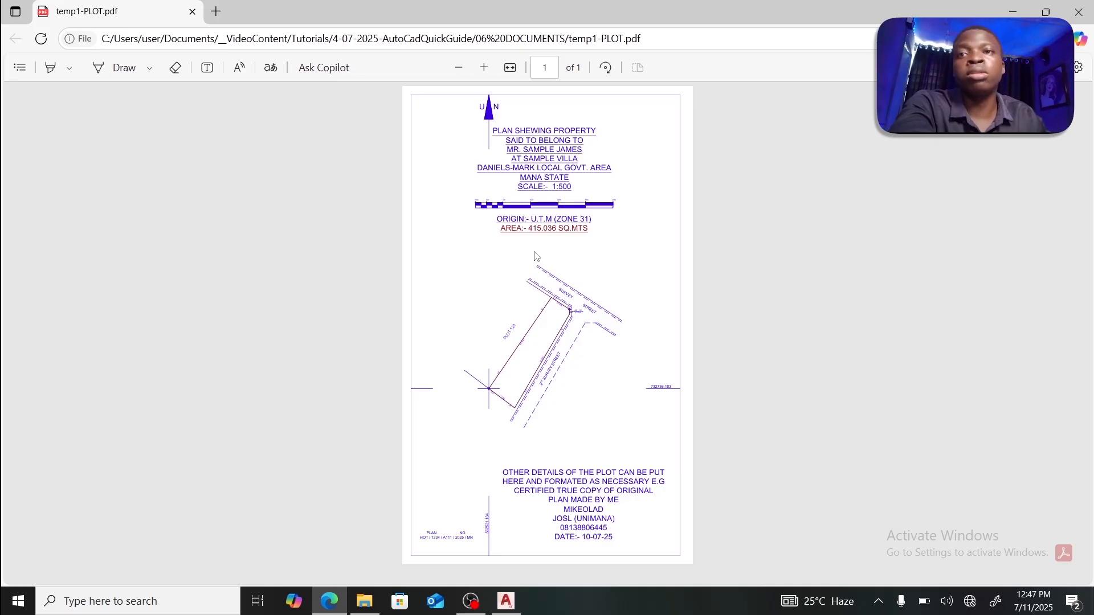
click(507, 602)
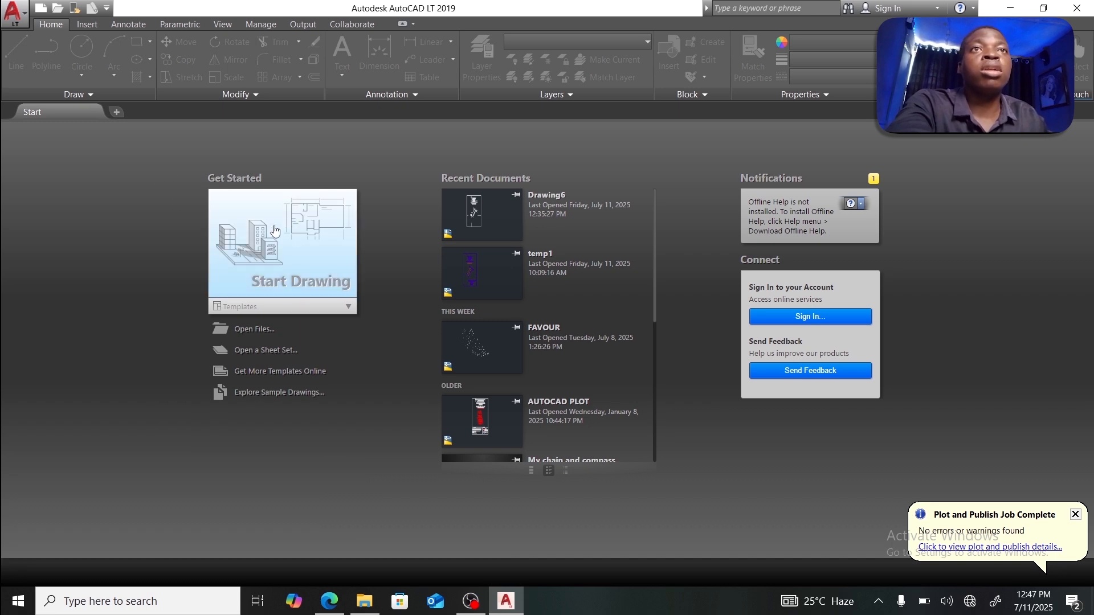
Step: Create blank Drawing10 and open its Drawing Units dialog with UN
click(118, 113)
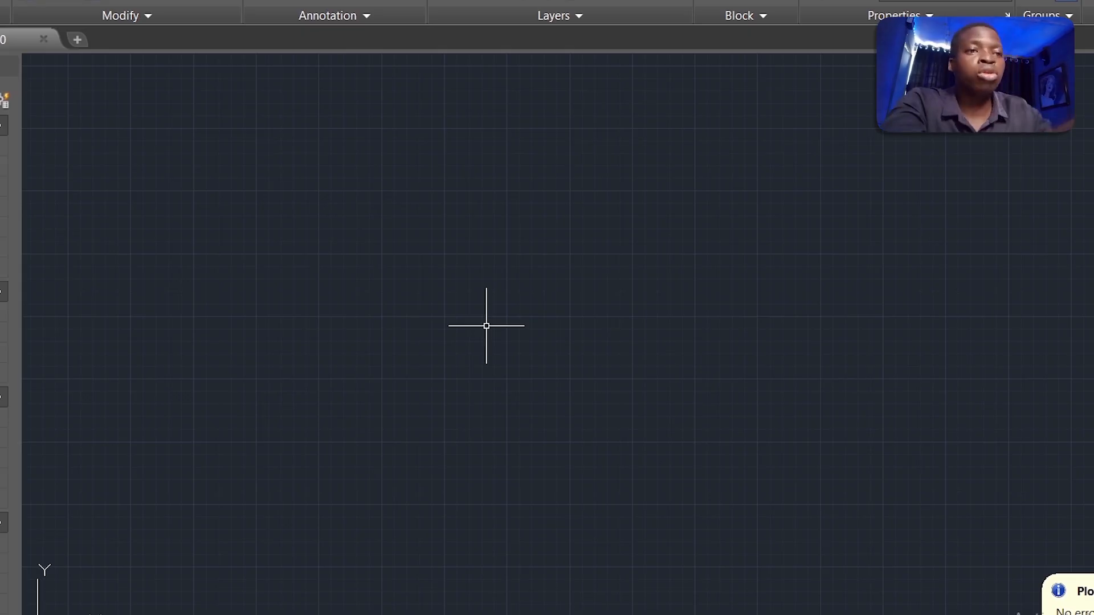
text(UN)
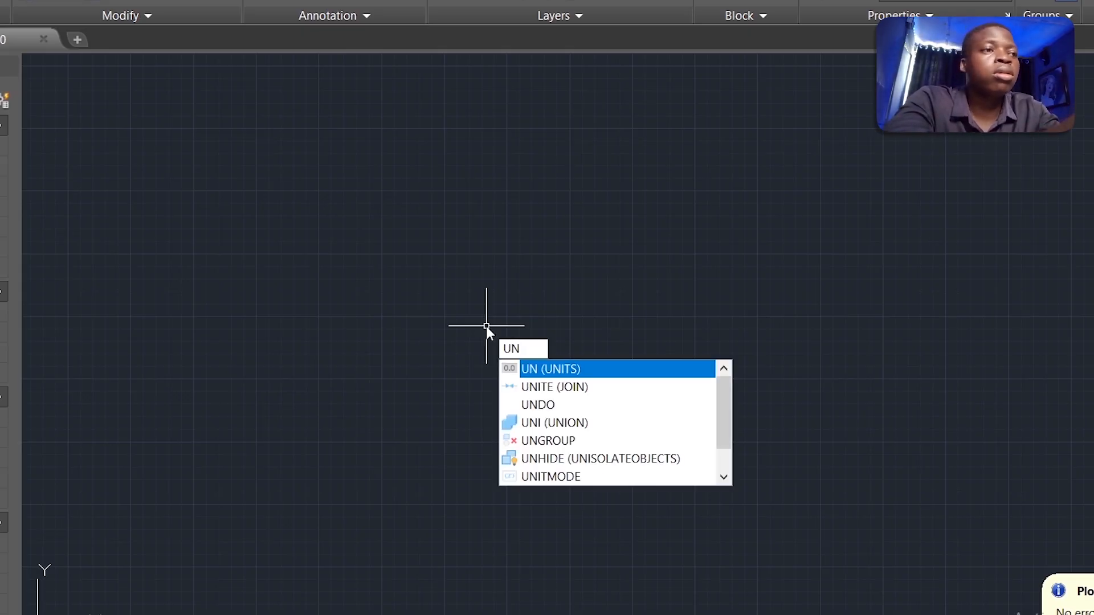
key(Return)
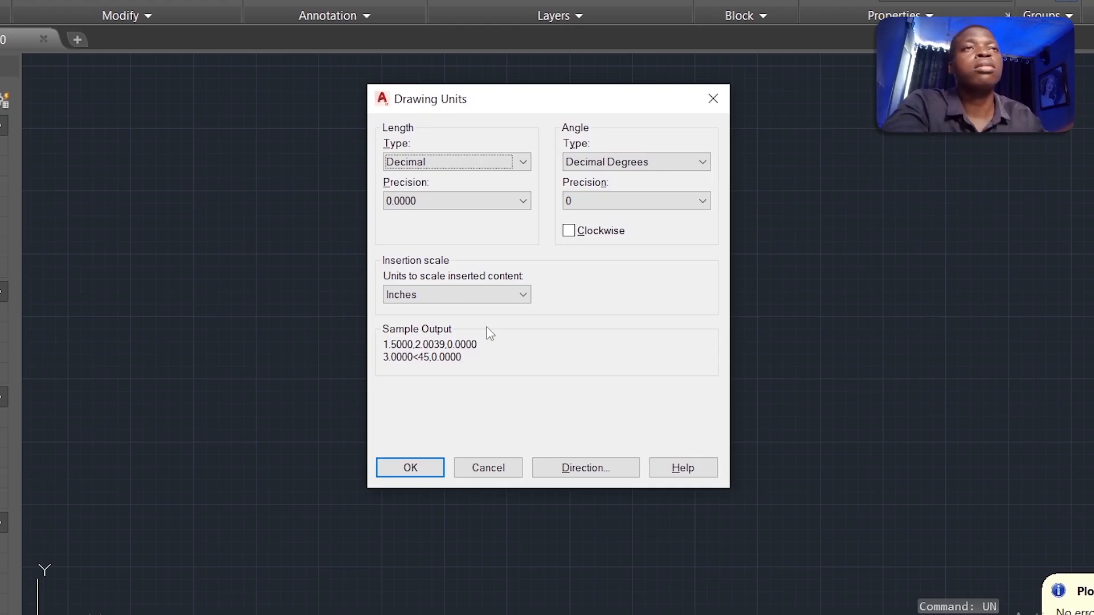
Step: Set length precision 0.000, clockwise Deg/Min/Sec angles at 0d00', and Meters insertion scale
click(461, 163)
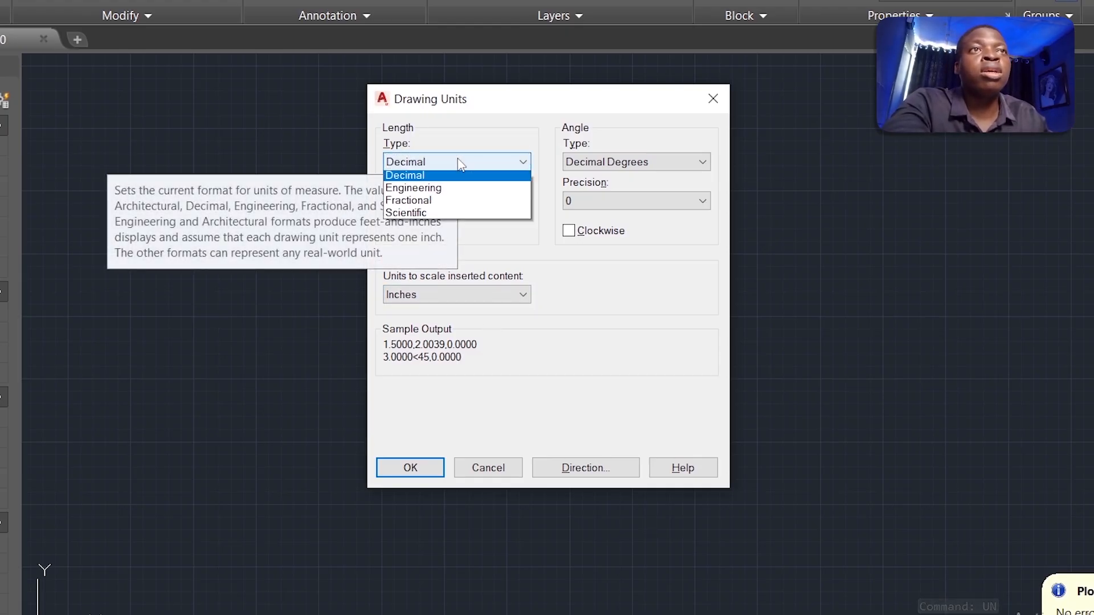
click(461, 163)
click(459, 163)
click(459, 164)
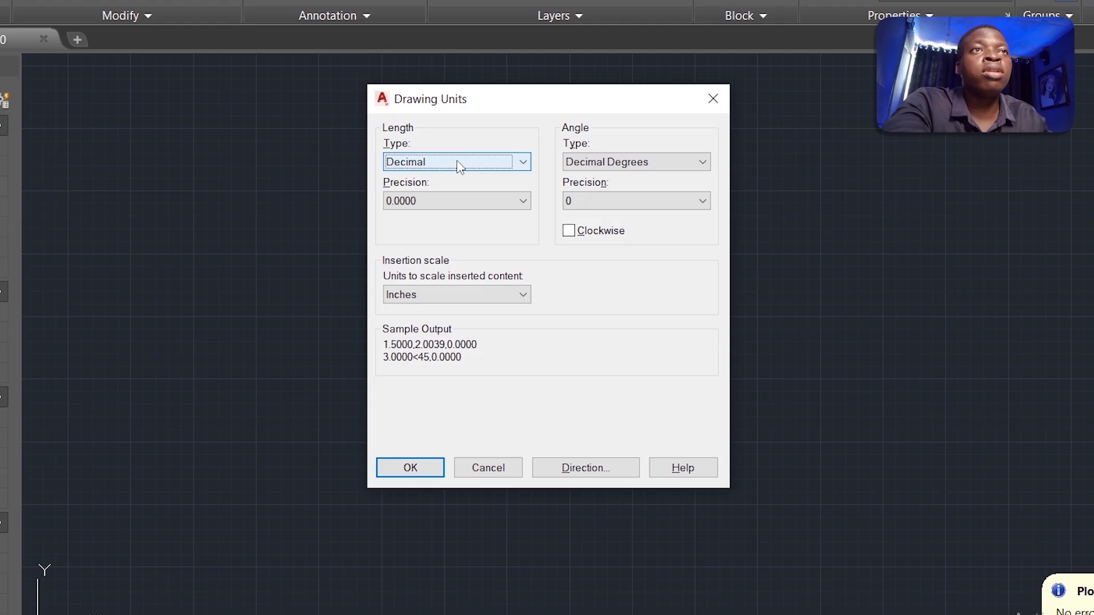
click(447, 199)
click(431, 260)
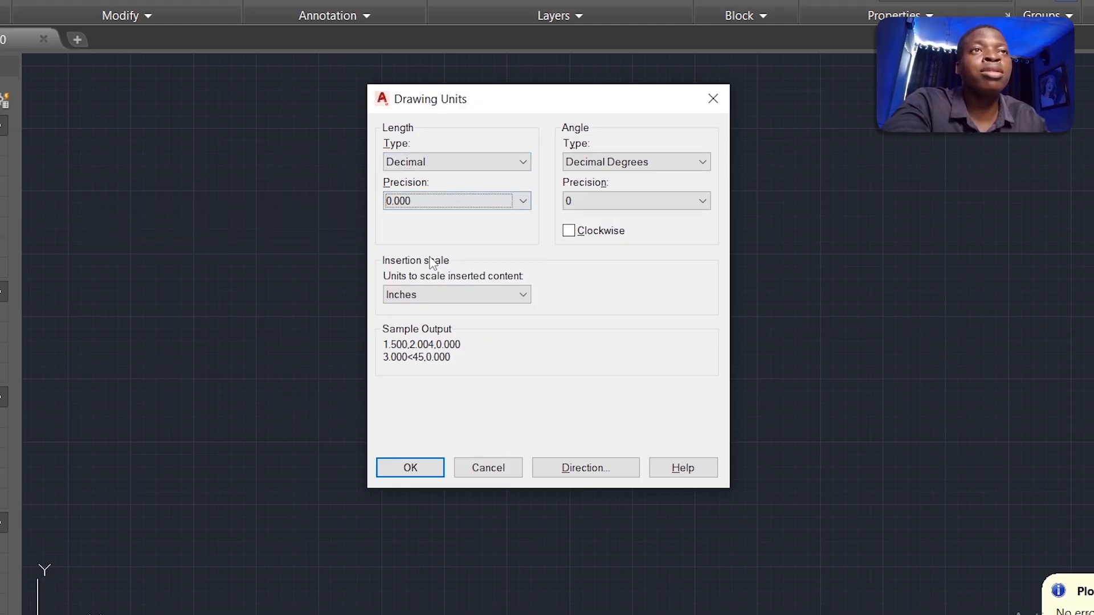
click(600, 165)
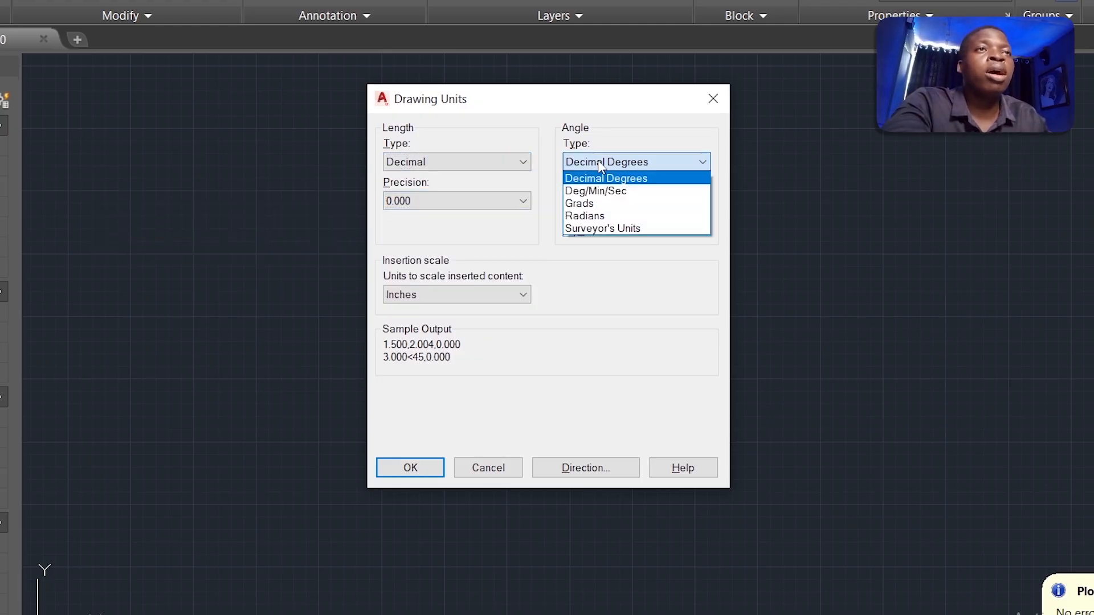
click(591, 192)
click(585, 202)
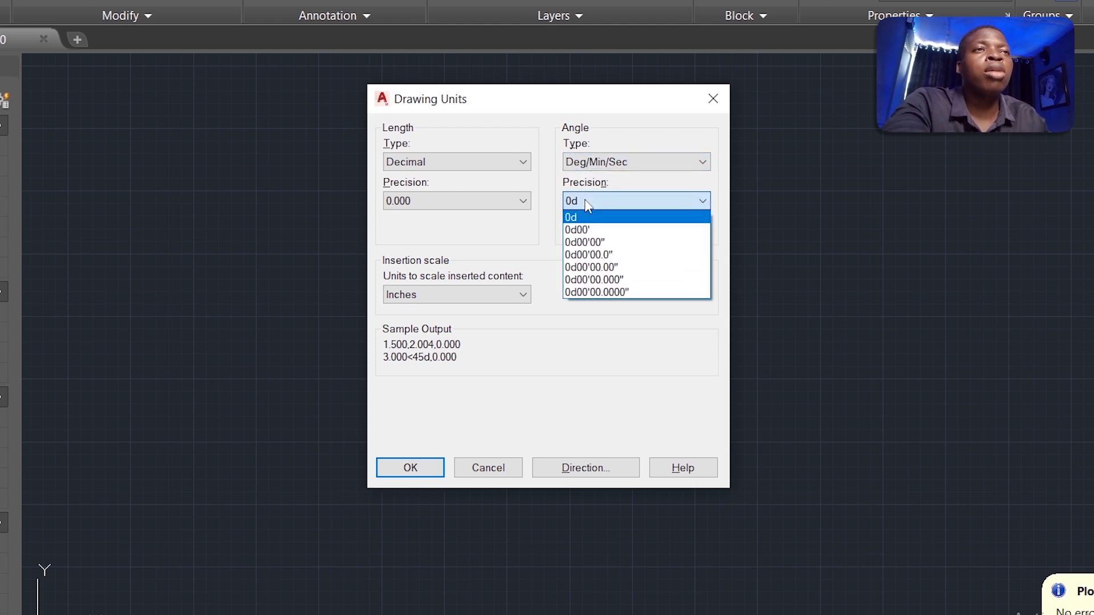
click(586, 230)
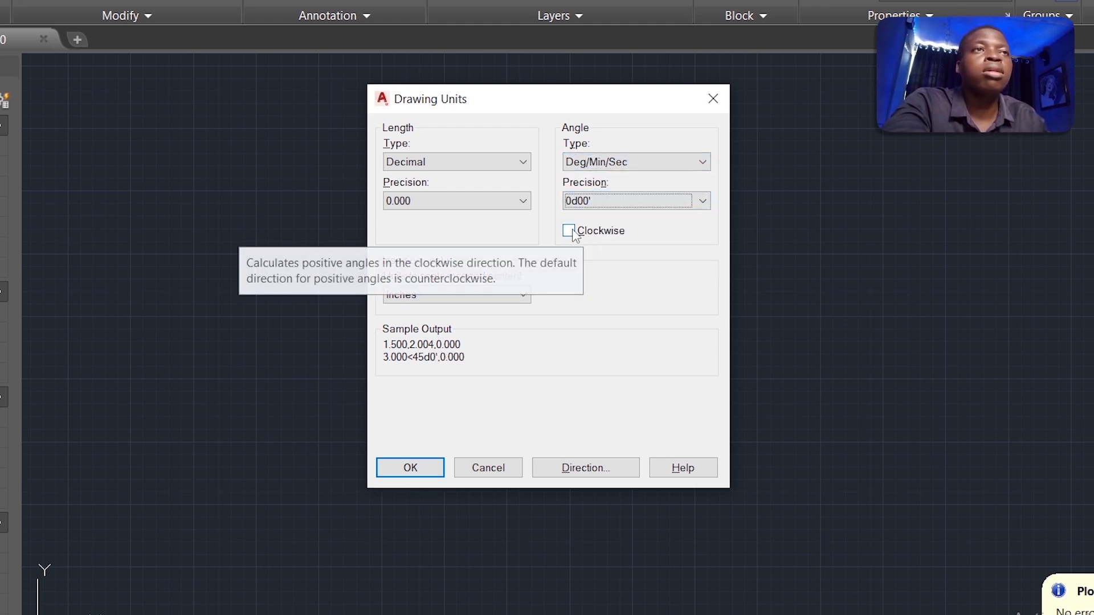
click(571, 232)
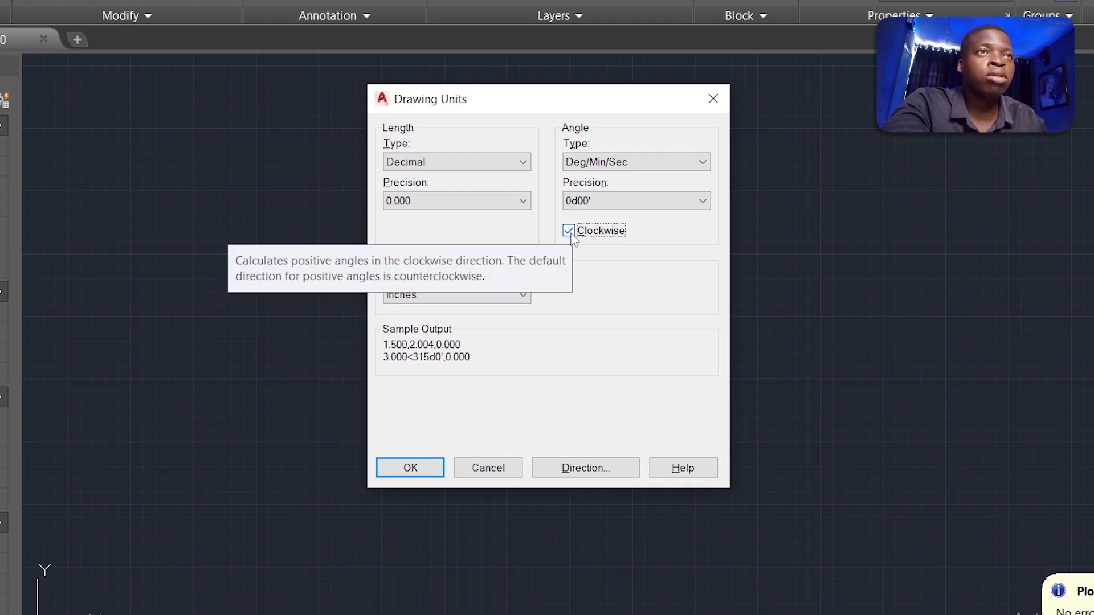
click(442, 296)
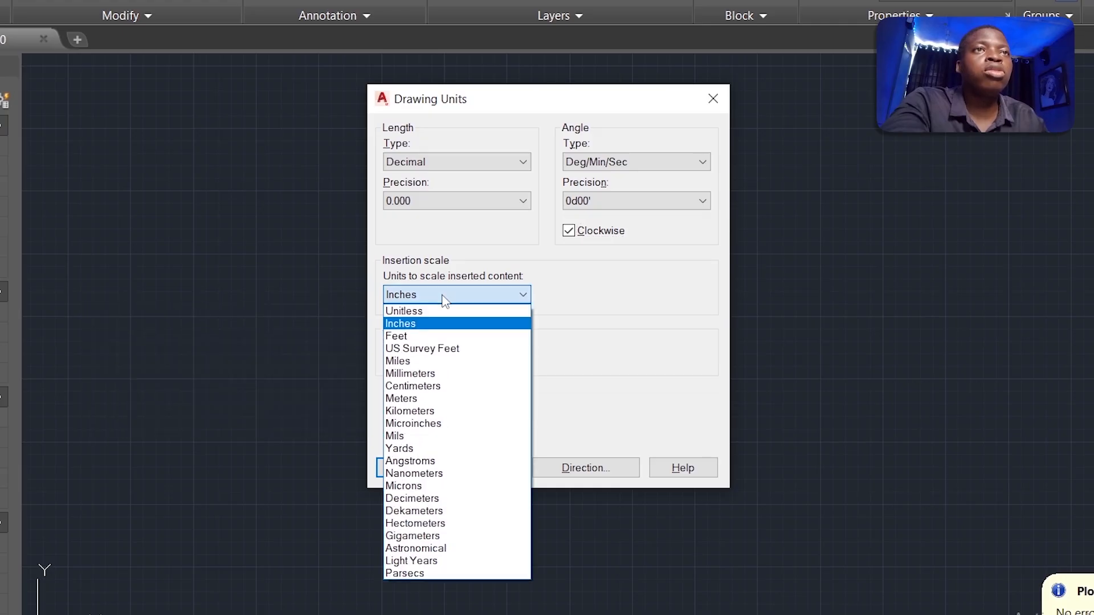
click(438, 399)
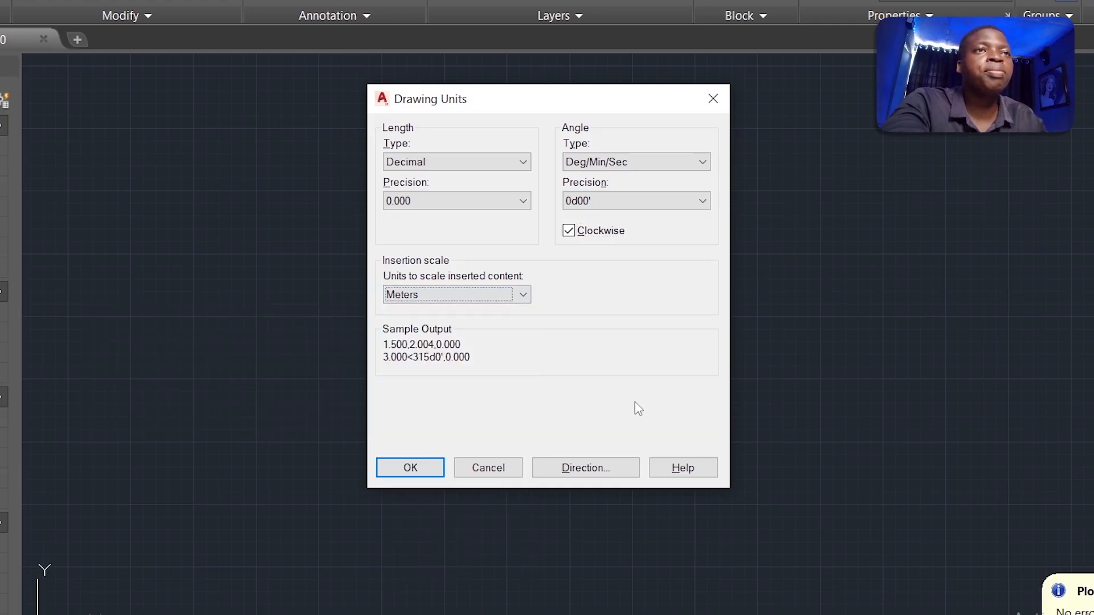
Step: Choose North as the base angle direction and confirm both unit dialogs
click(592, 468)
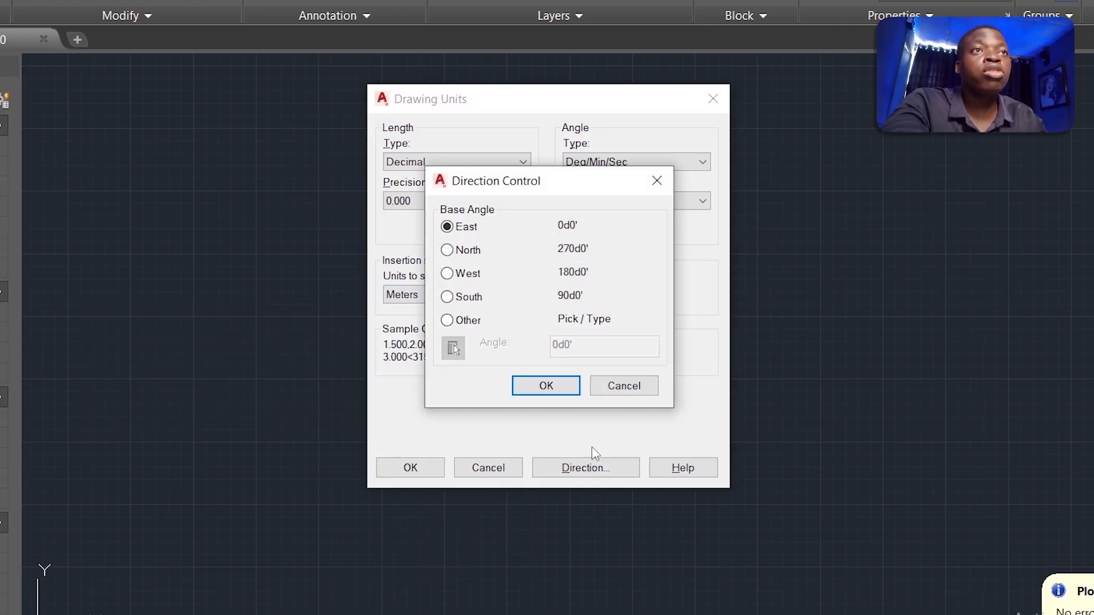
click(461, 254)
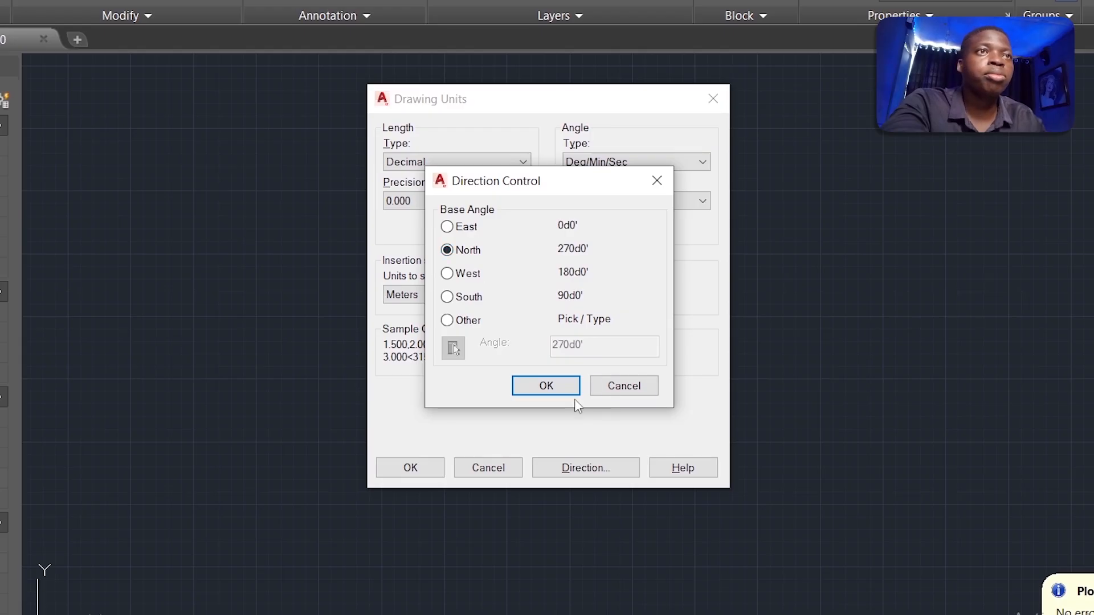
click(546, 386)
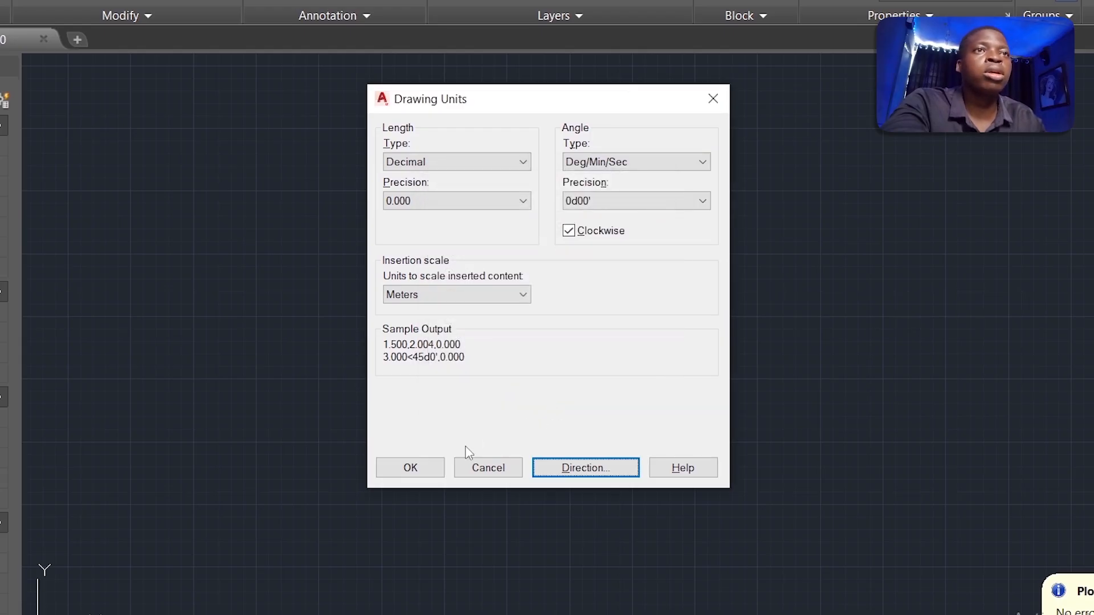
click(418, 473)
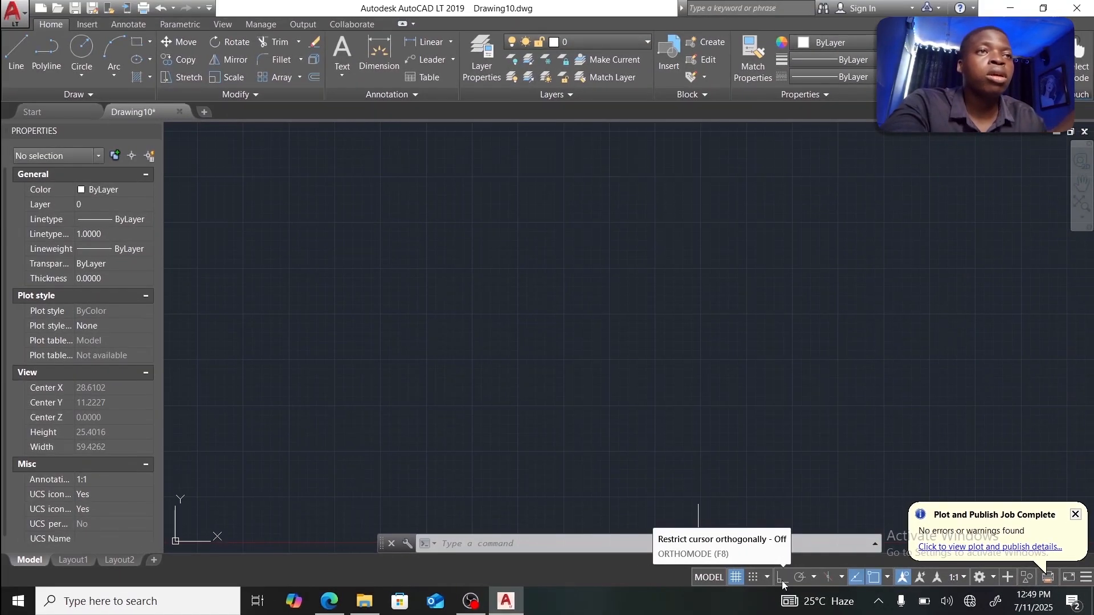
Step: Turn Ortho on, then start a trial line and cancel it with Esc
click(781, 578)
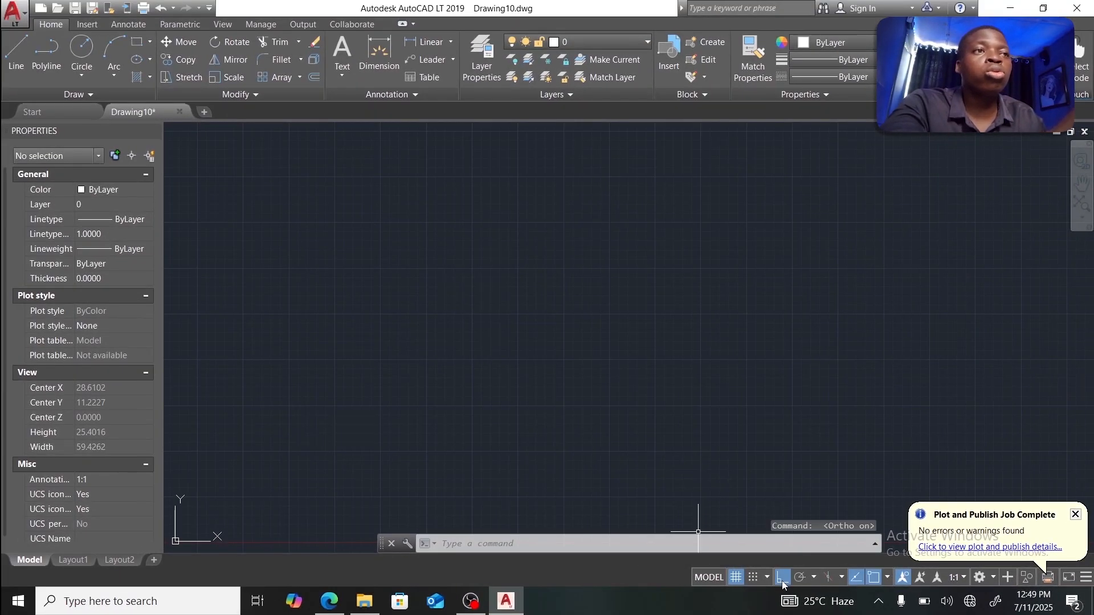
click(16, 57)
click(482, 304)
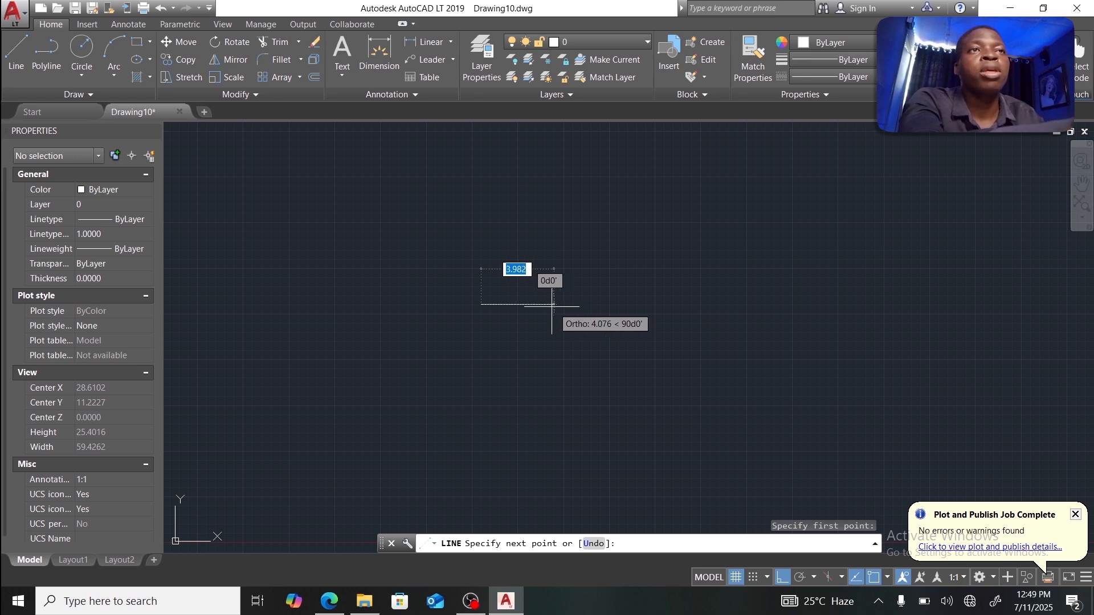
key(Escape)
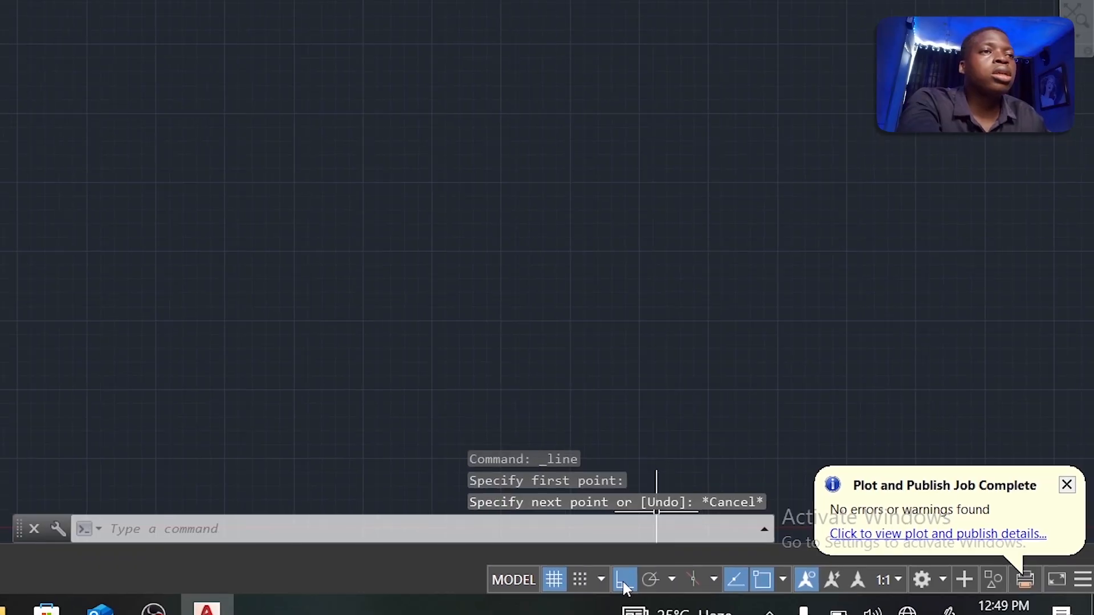
Step: Turn off Ortho, clear Center and Node snaps, and disable snap tracking and annotation visibility
click(629, 577)
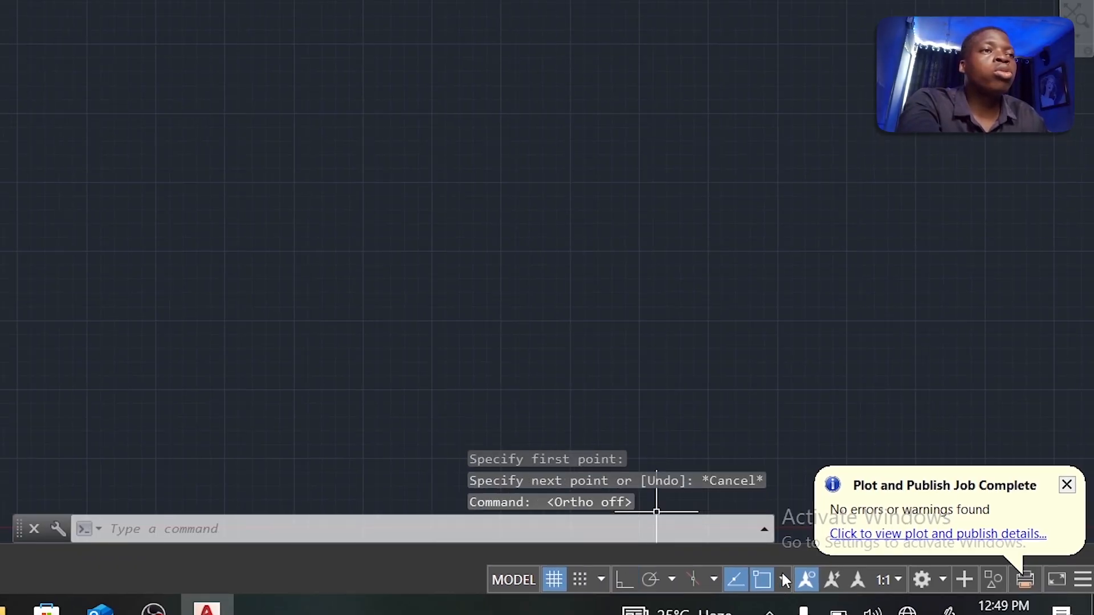
click(782, 577)
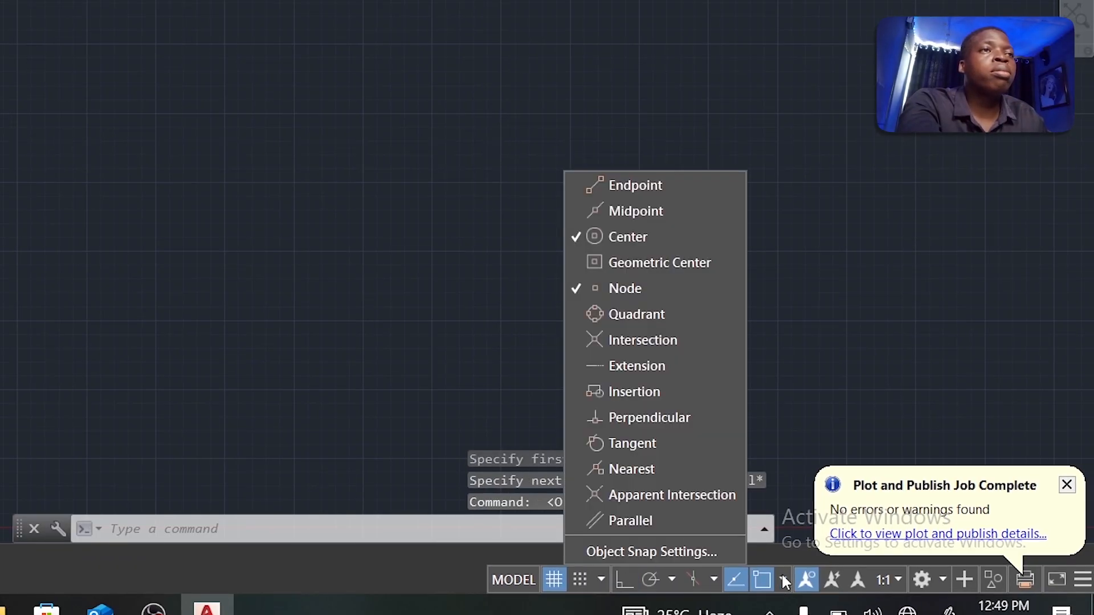
click(573, 236)
click(581, 282)
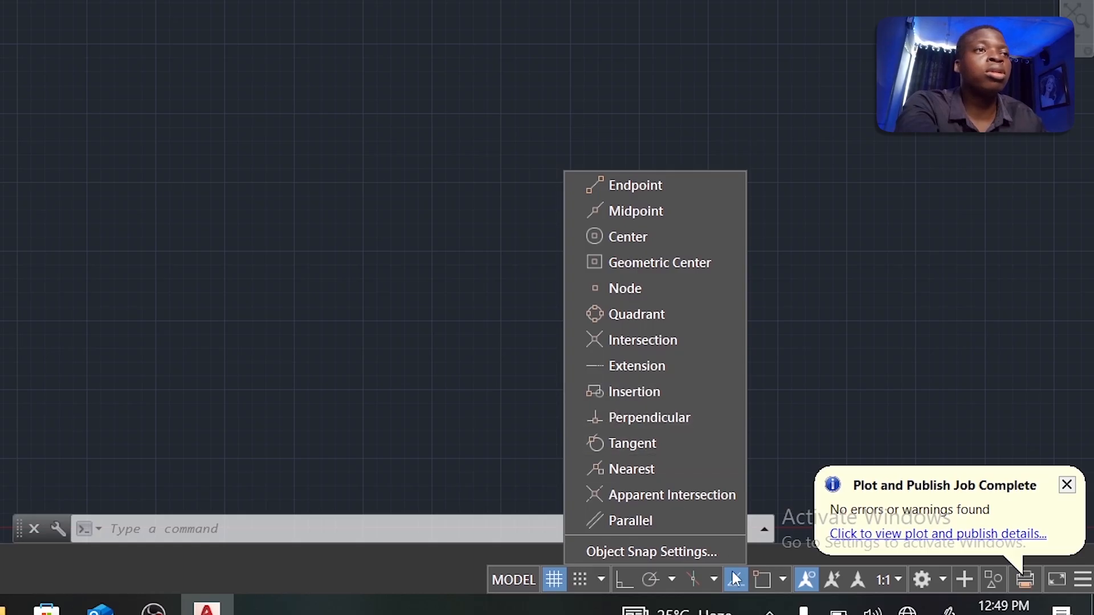
click(764, 583)
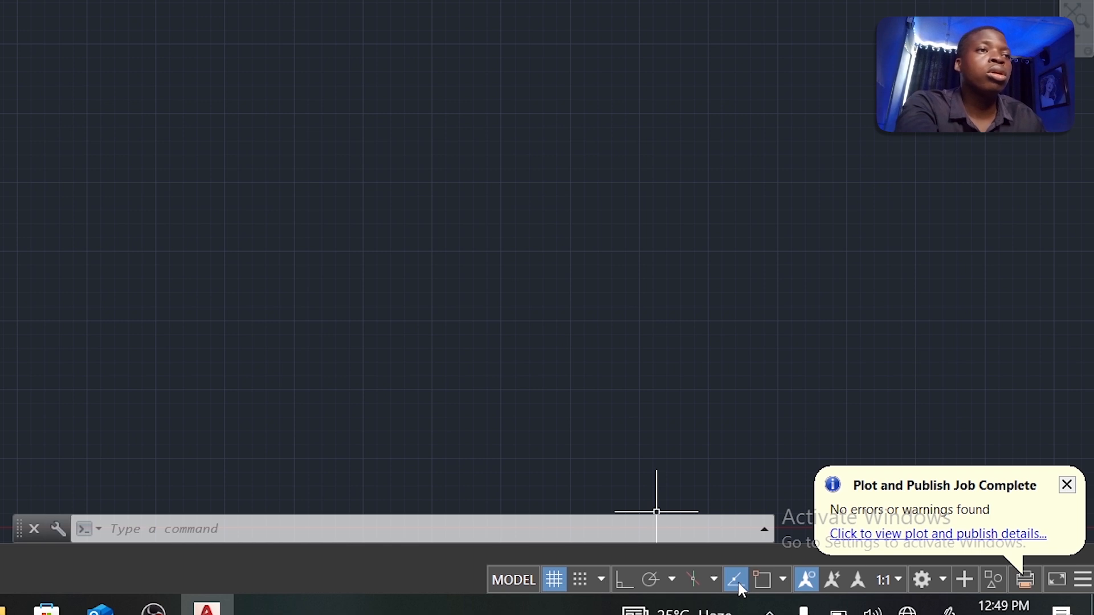
click(737, 580)
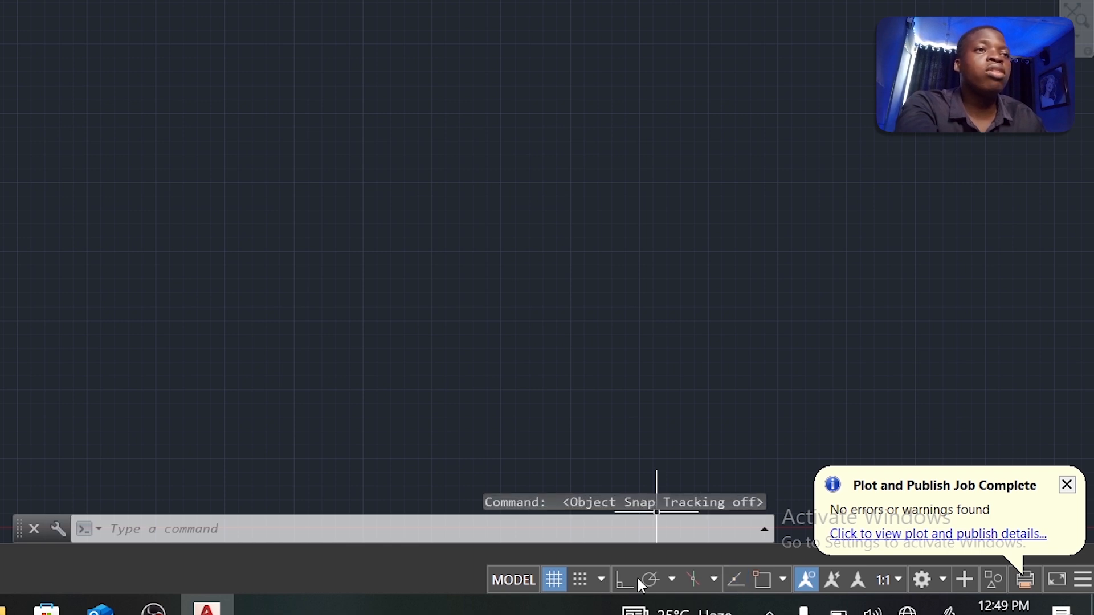
click(807, 580)
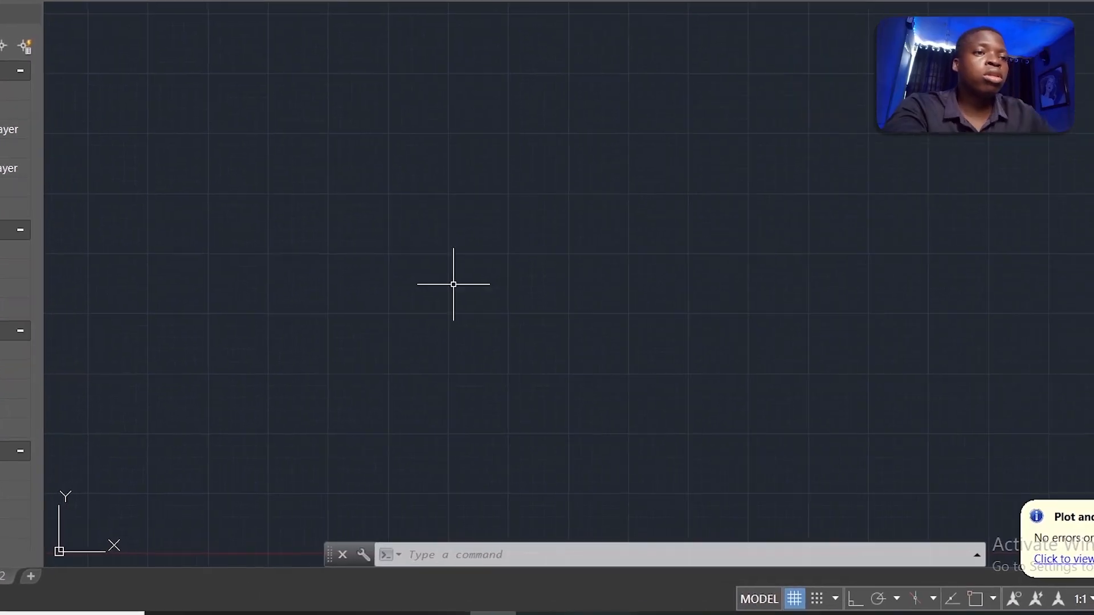
Step: Place a point with PO at coordinates 562521.134, 732736.183
text(PO)
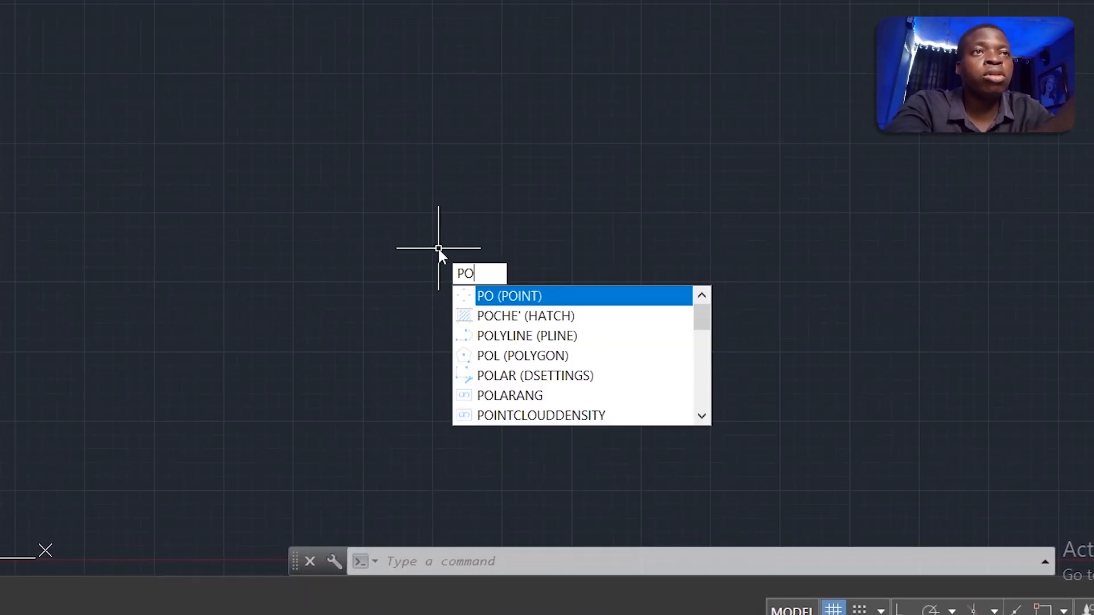
key(Return)
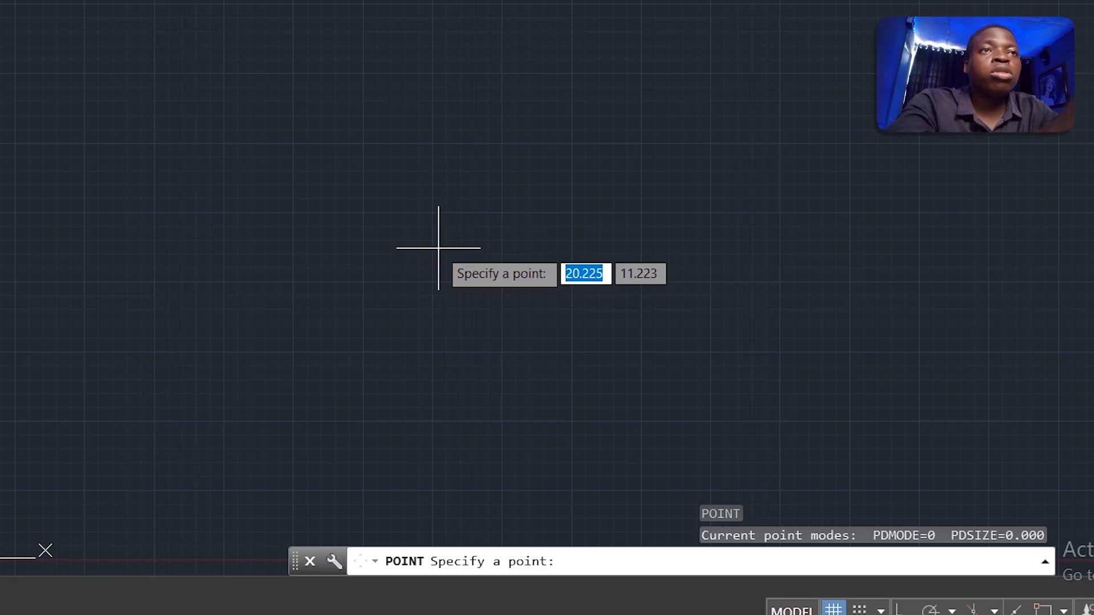
text(5625)
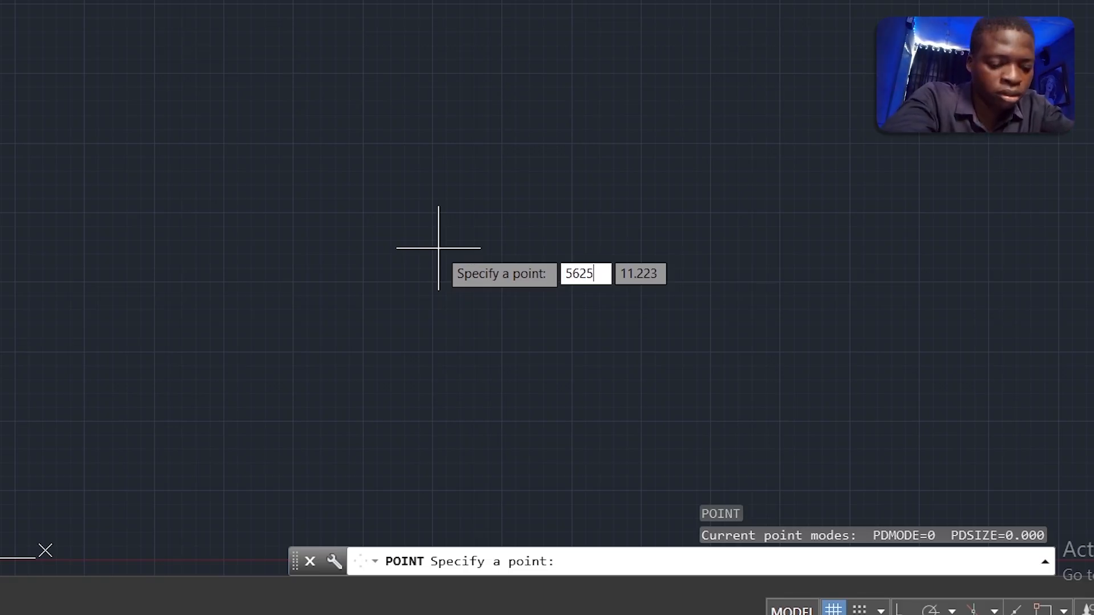
text(21)
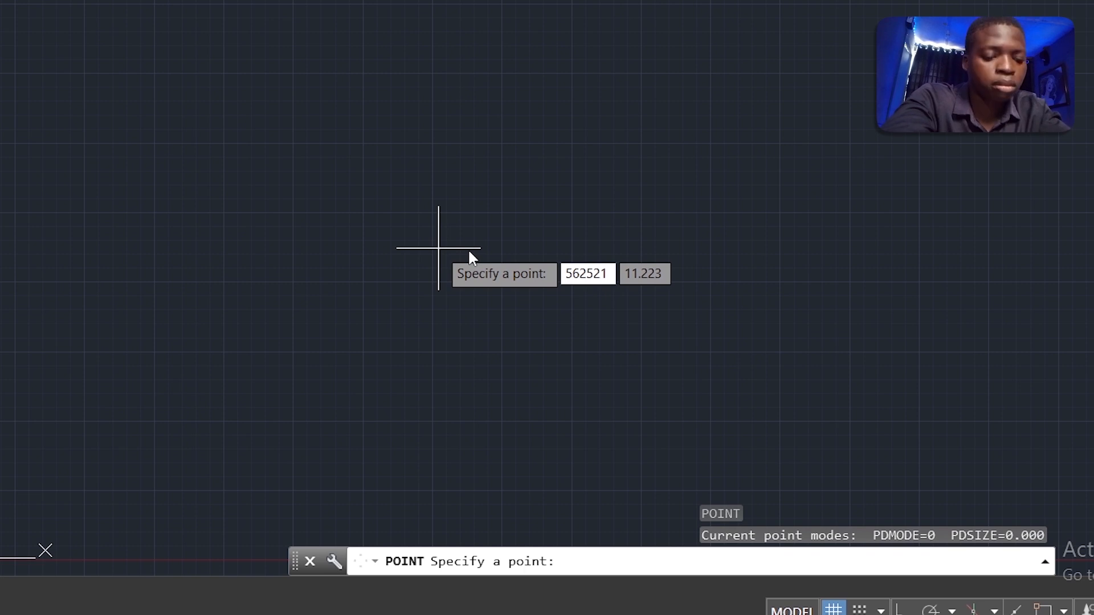
text(.134)
key(Tab)
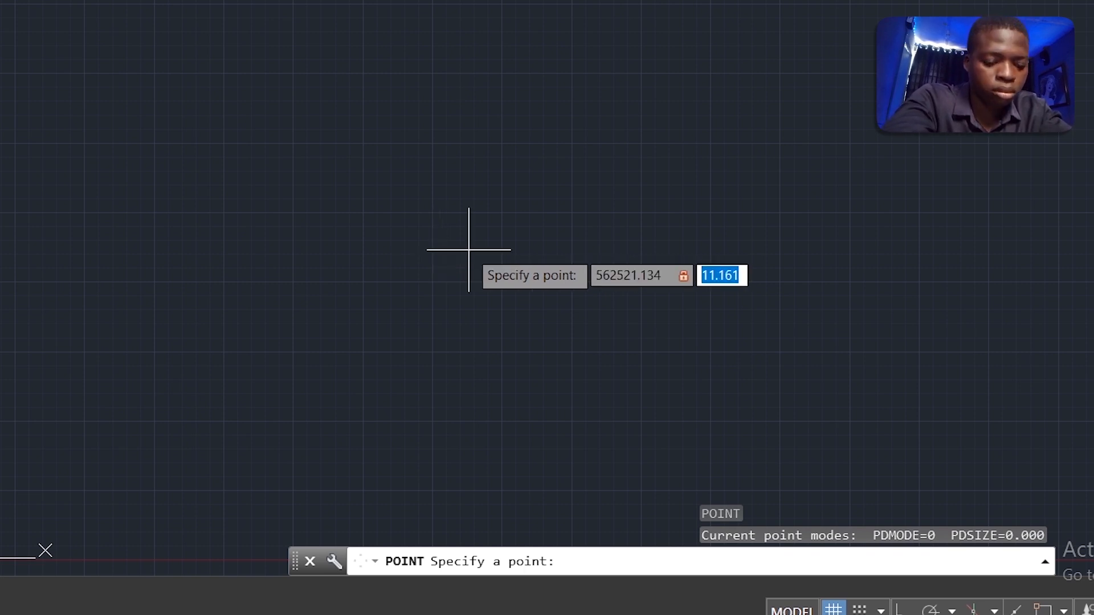
text(73)
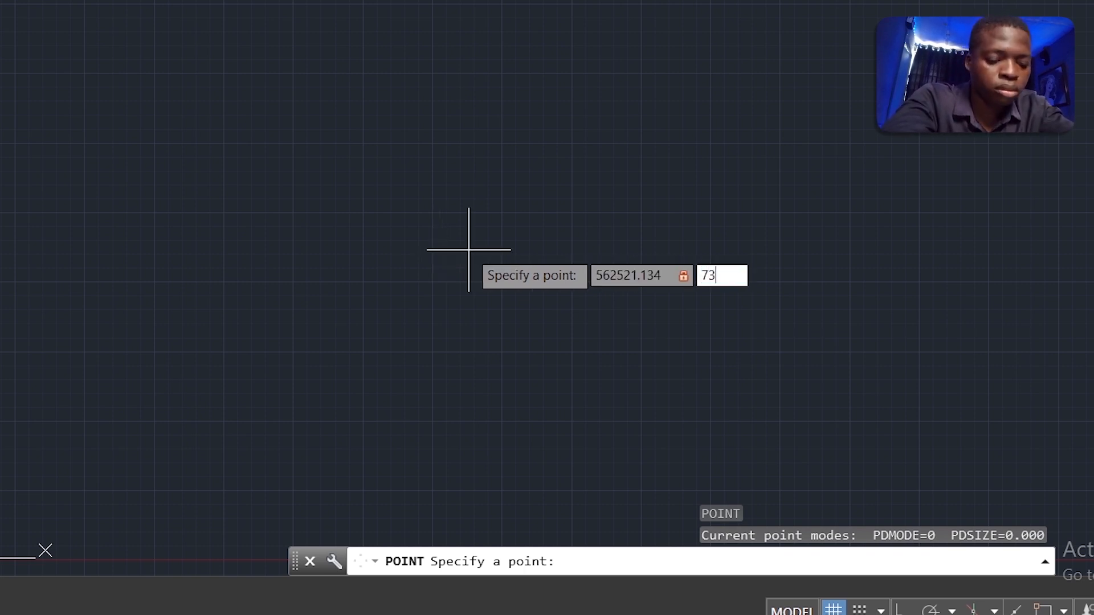
text(27)
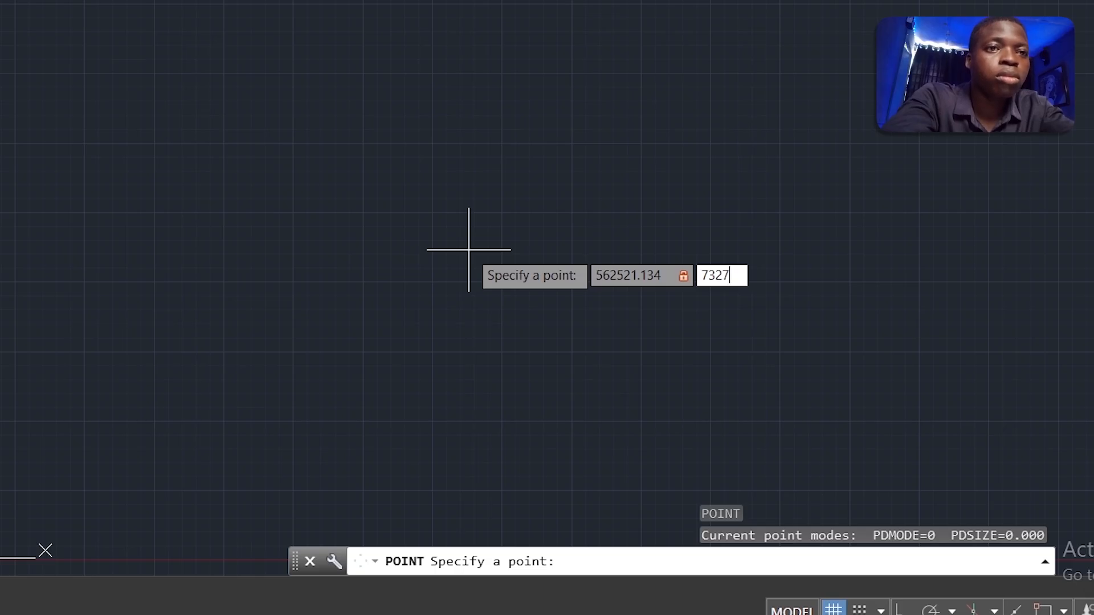
text(36.18)
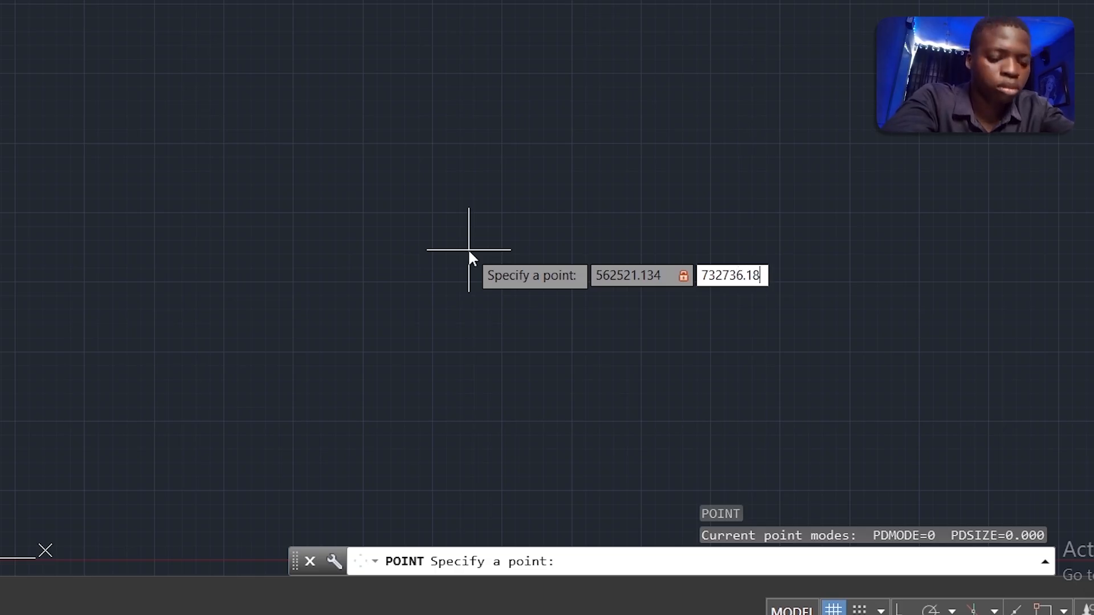
text(3)
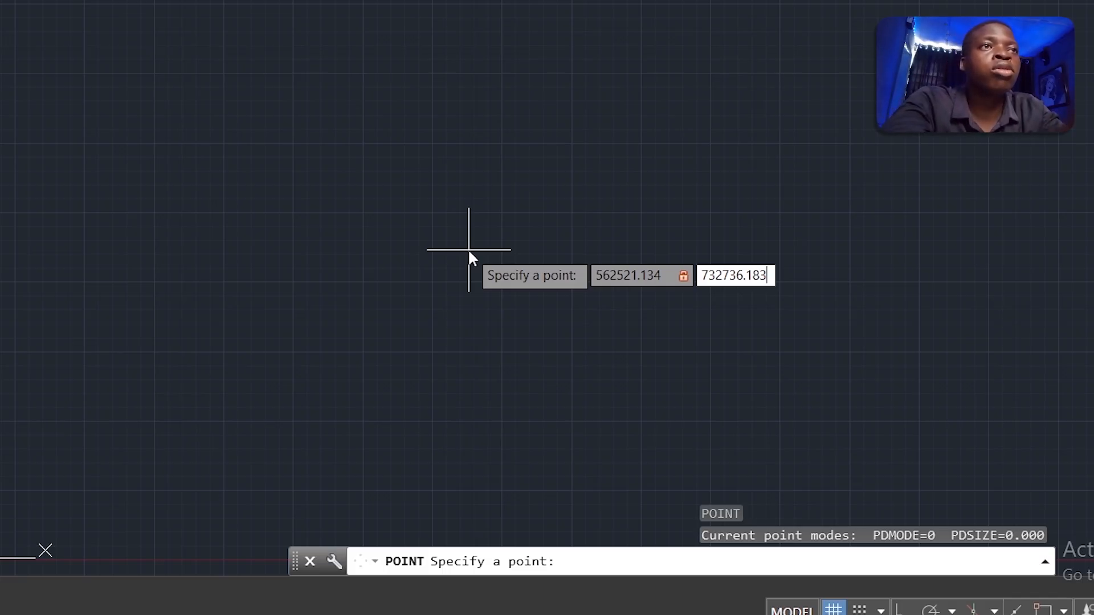
key(Return)
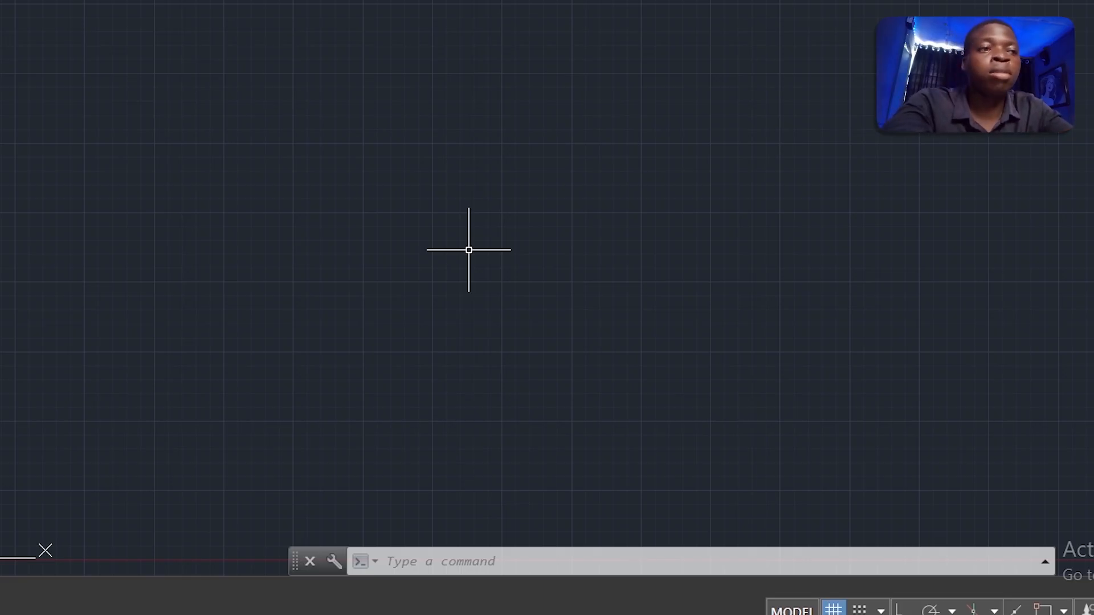
Step: Set the point style to the crossed circle-in-square marker, size 0.5 in absolute units
text(PT)
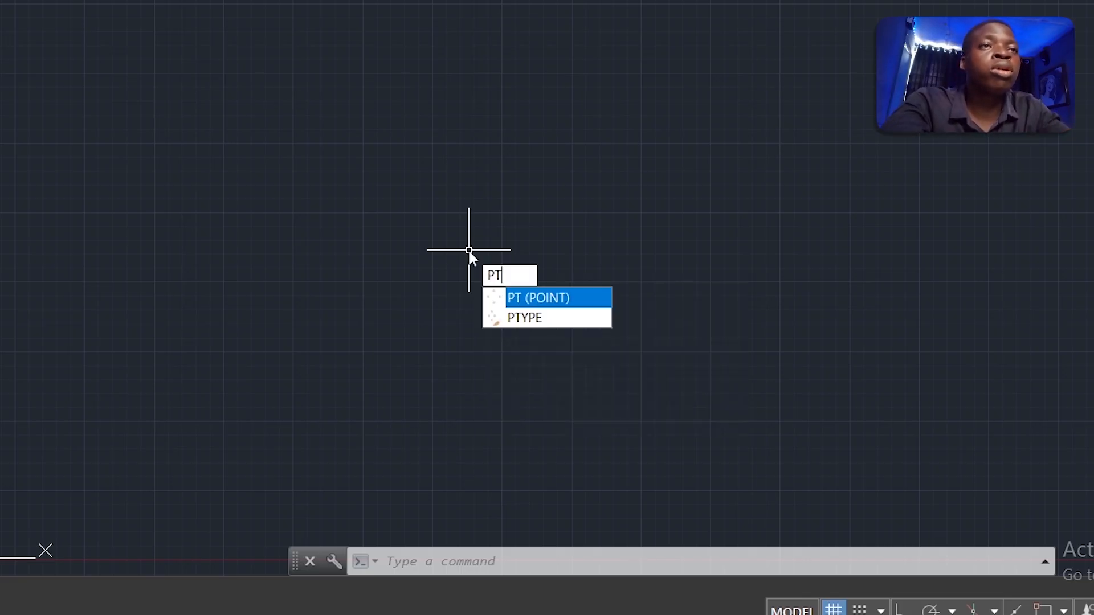
key(Down)
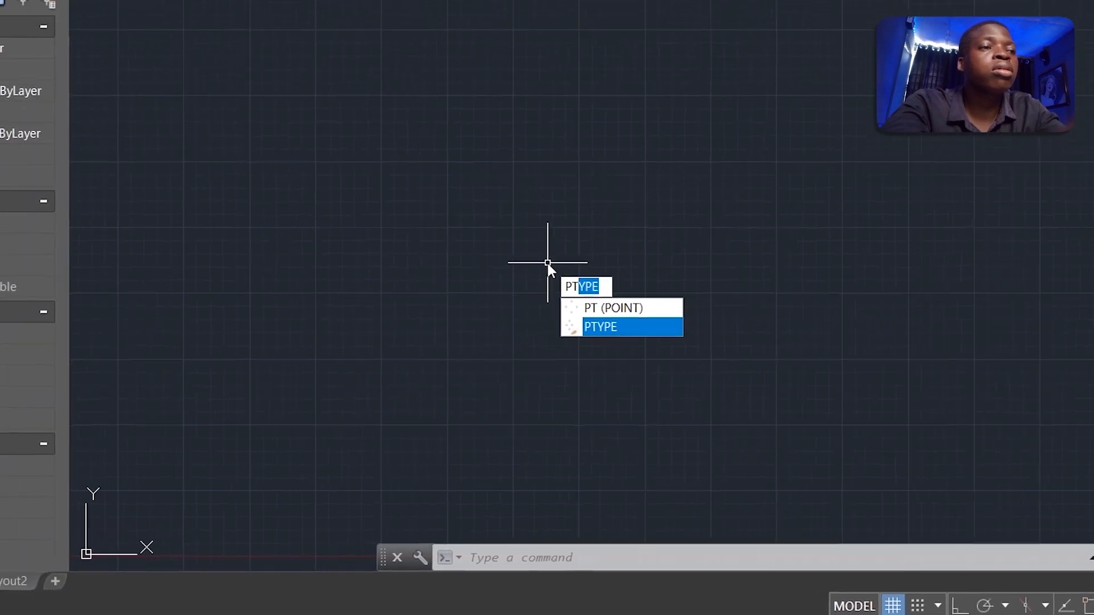
key(Return)
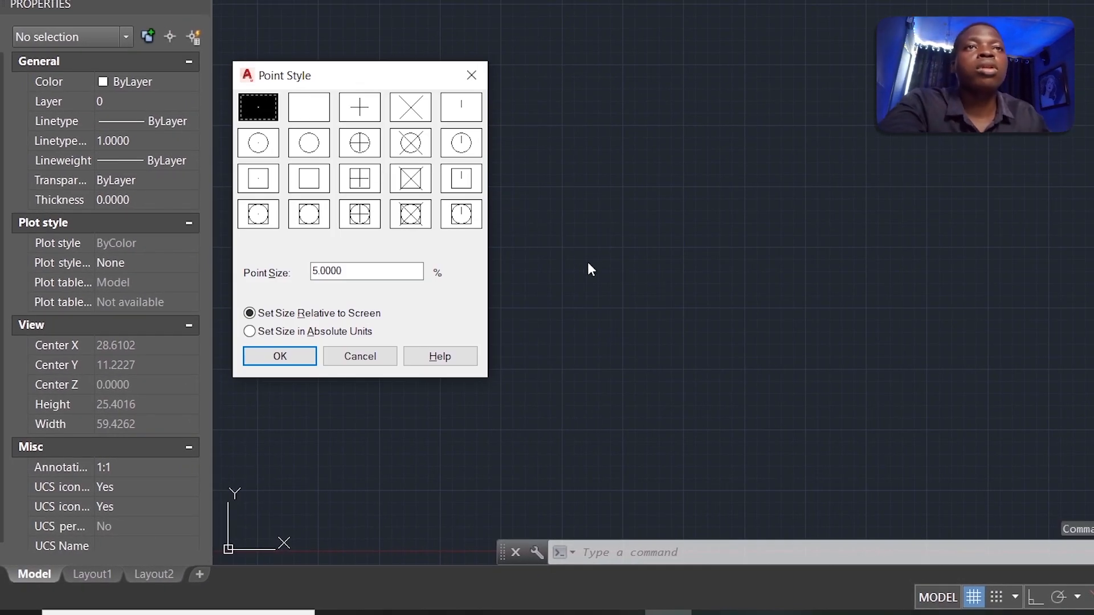
click(362, 218)
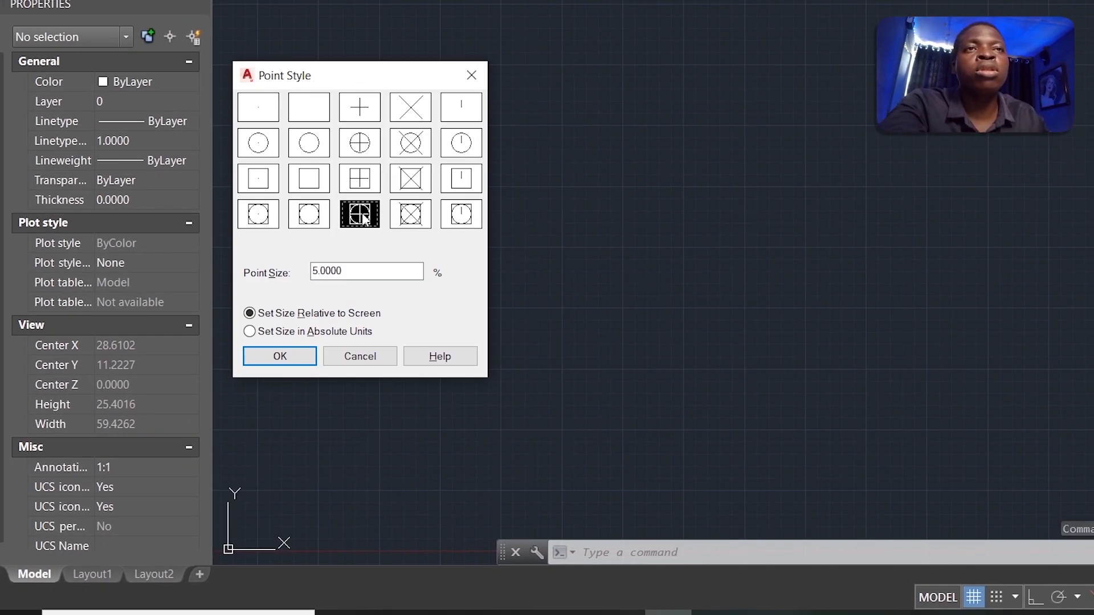
double_click(356, 265)
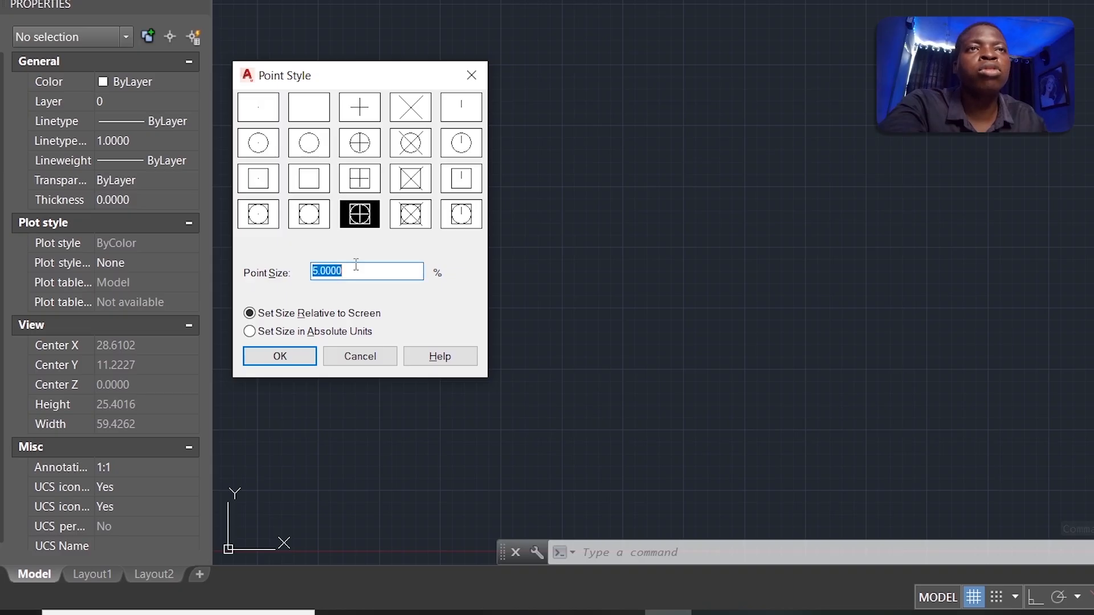
text(0.5)
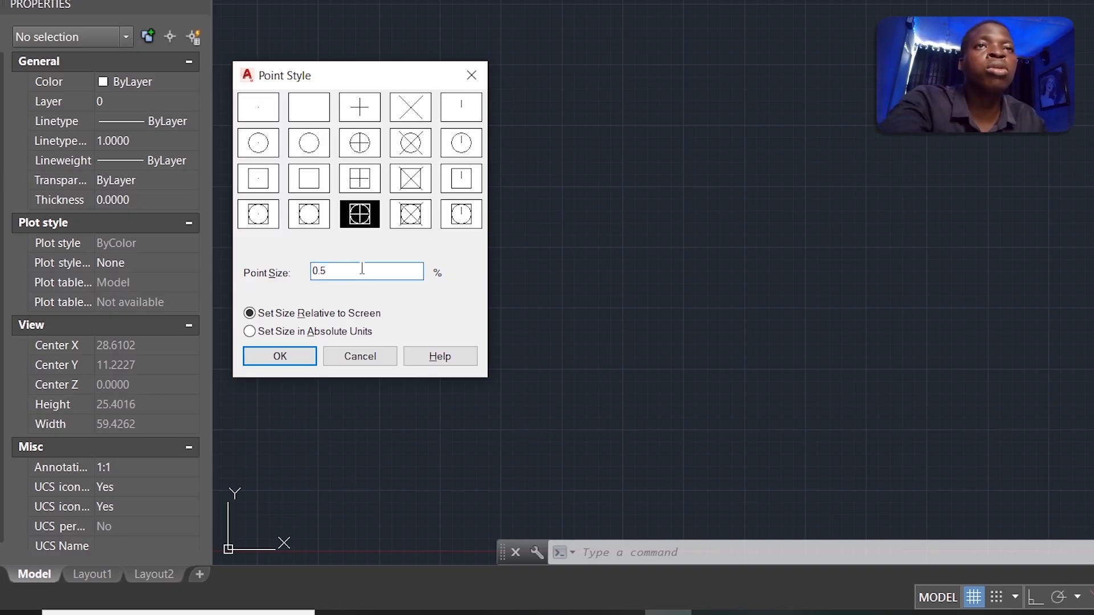
click(249, 332)
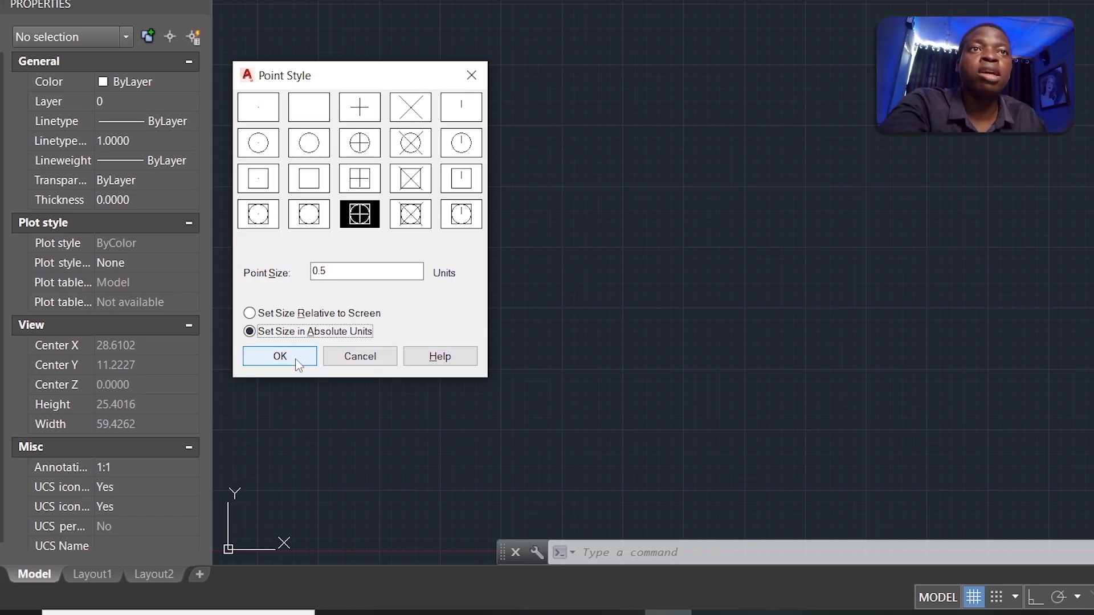
click(280, 357)
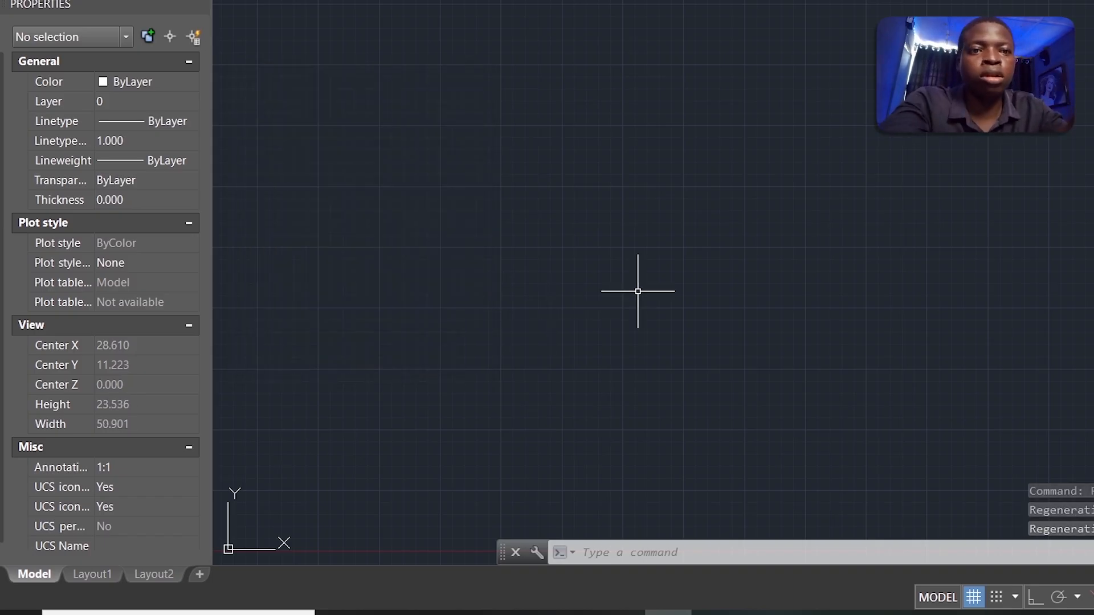
Step: Zoom to extents, then zoom out and pan until the point marker is on screen
text(z)
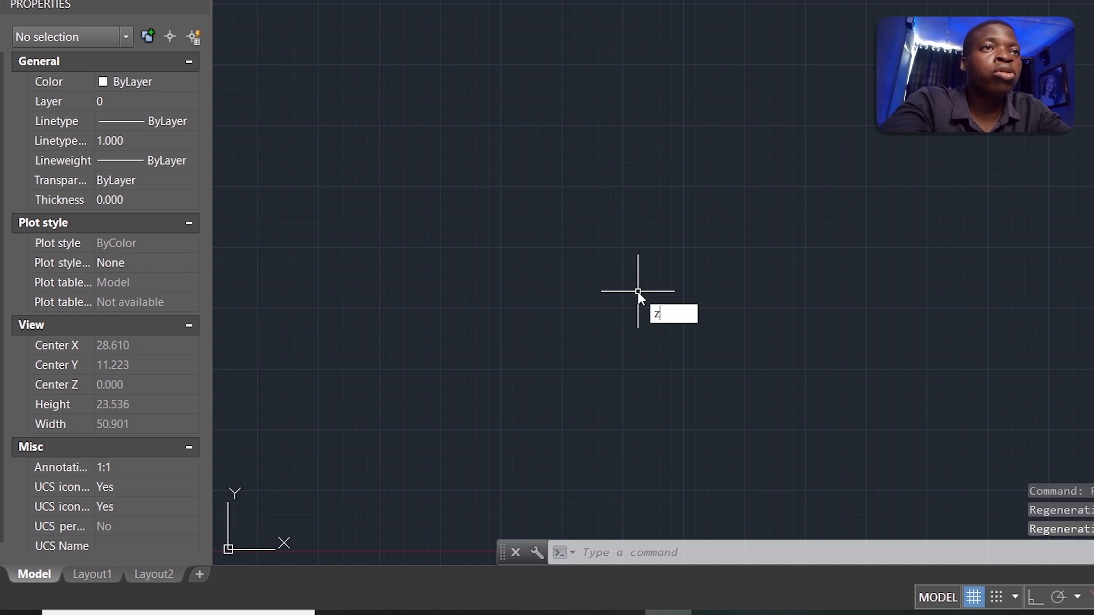
key(Return)
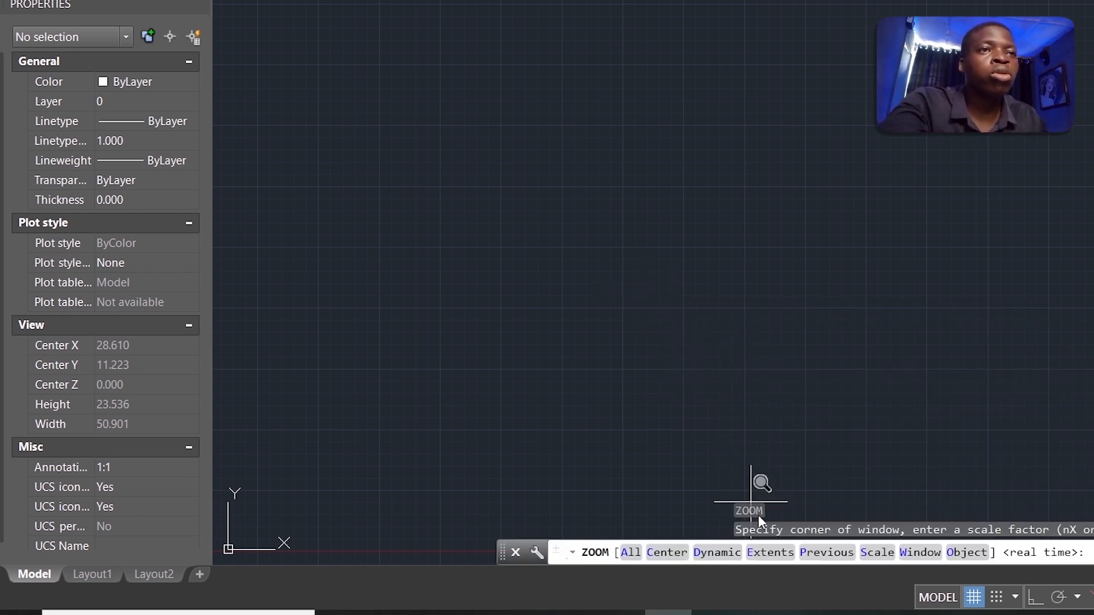
click(769, 552)
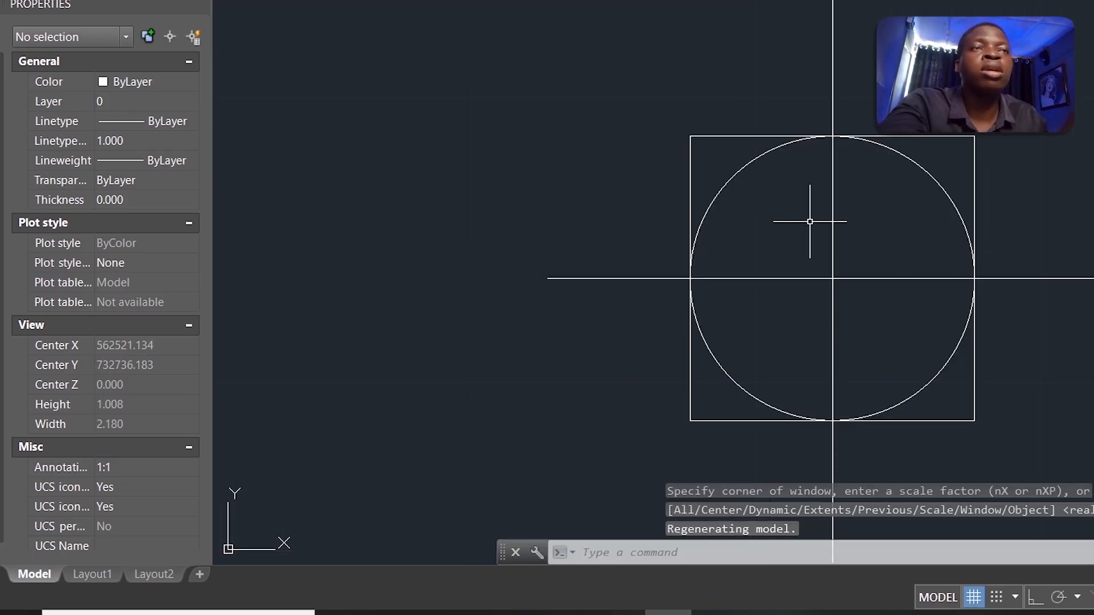
scroll(807, 222, down, 2)
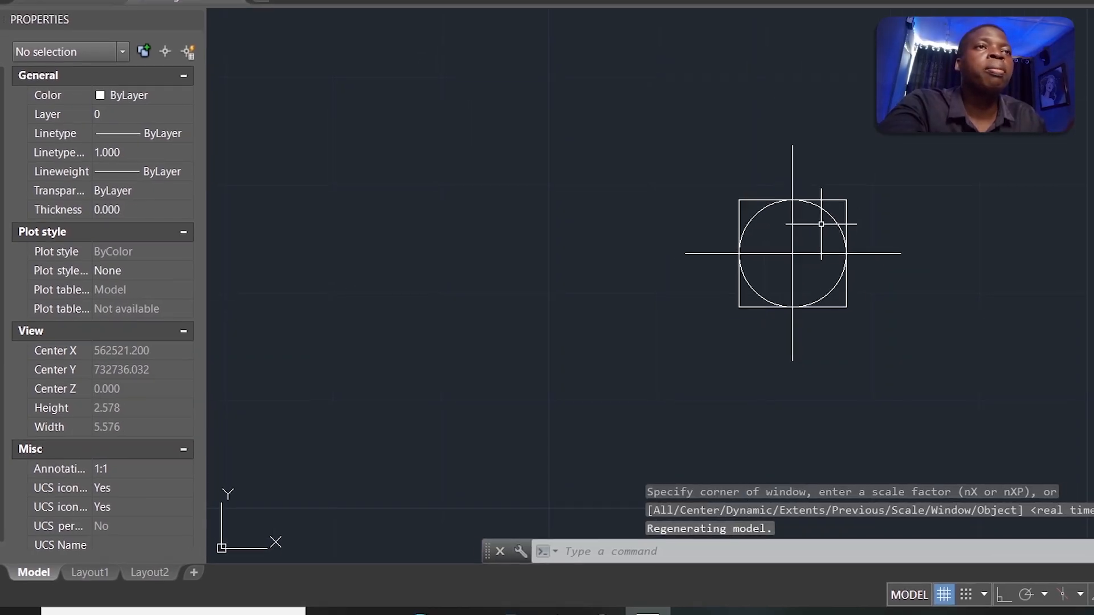
middle_drag(819, 224, 643, 284)
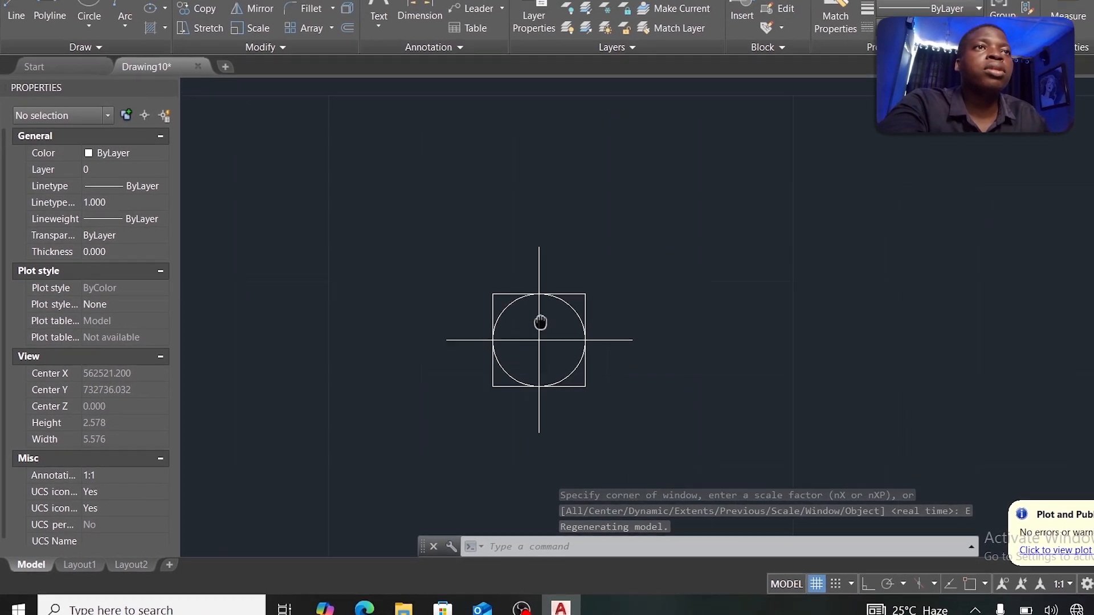
middle_drag(541, 322, 428, 335)
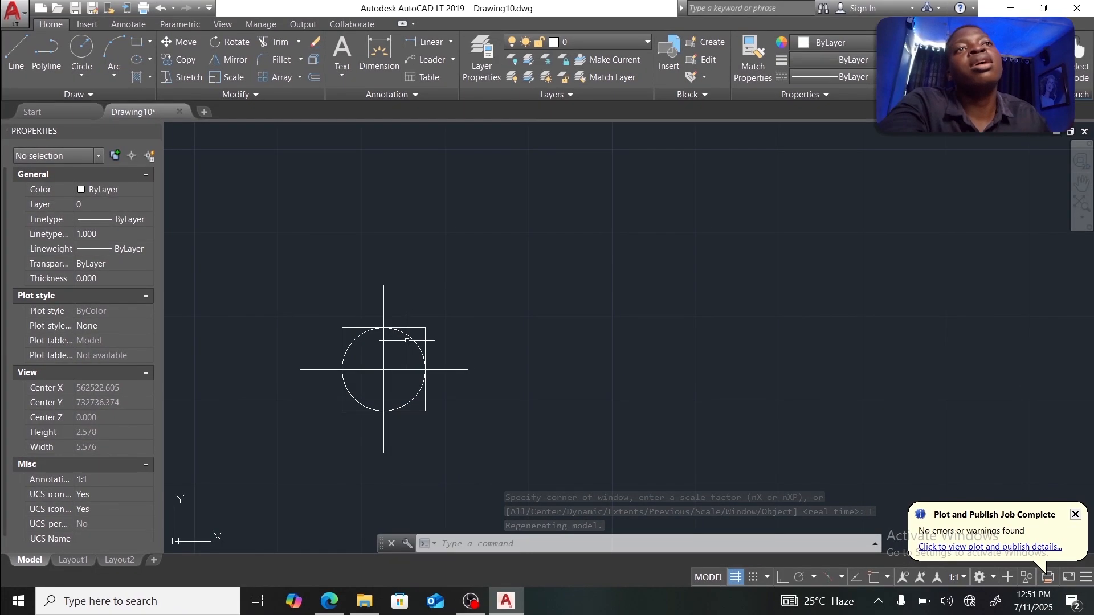
scroll(404, 356, down, 2)
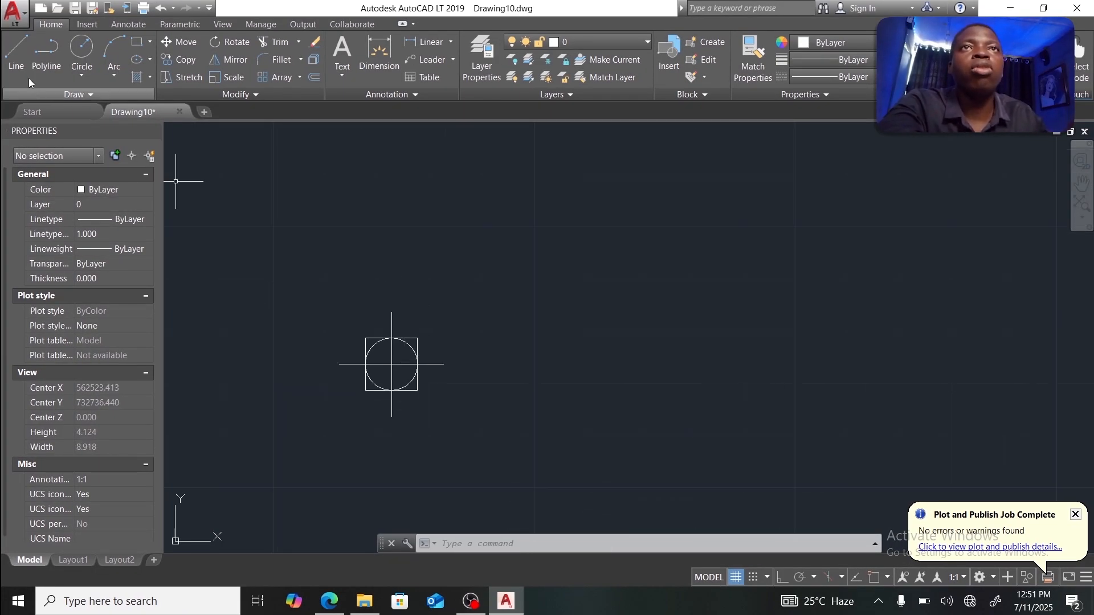
Step: Start a line and enable the Node and Center object snaps
click(18, 59)
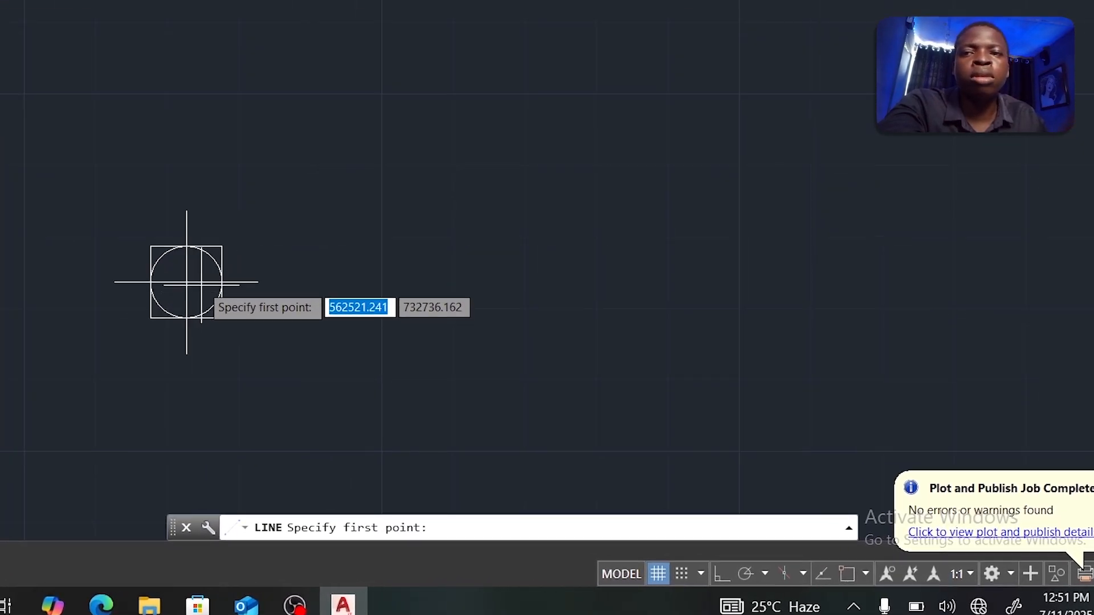
click(818, 581)
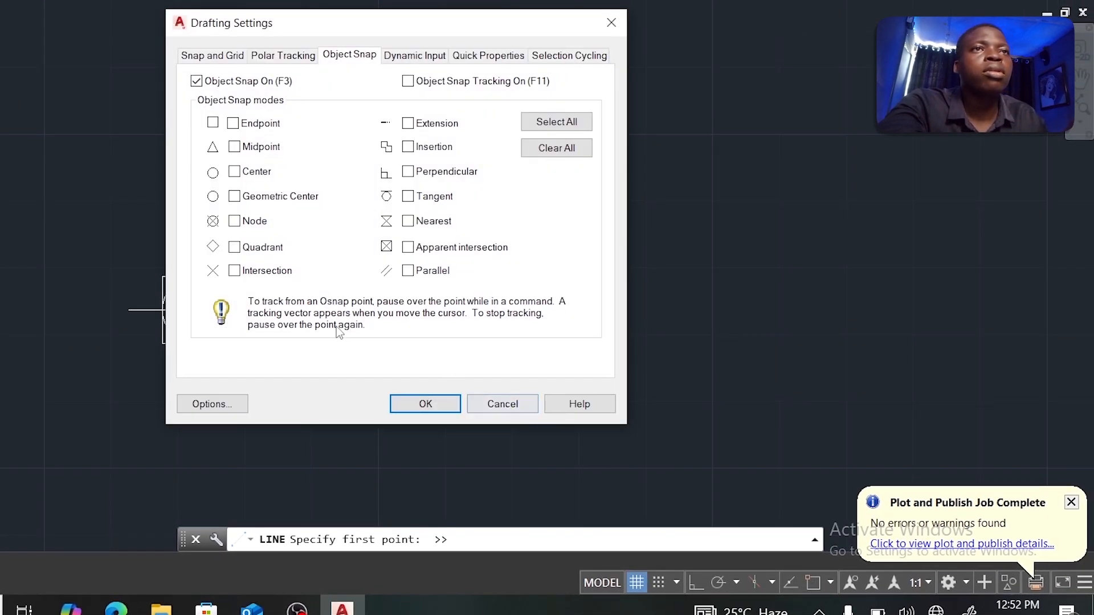
click(234, 222)
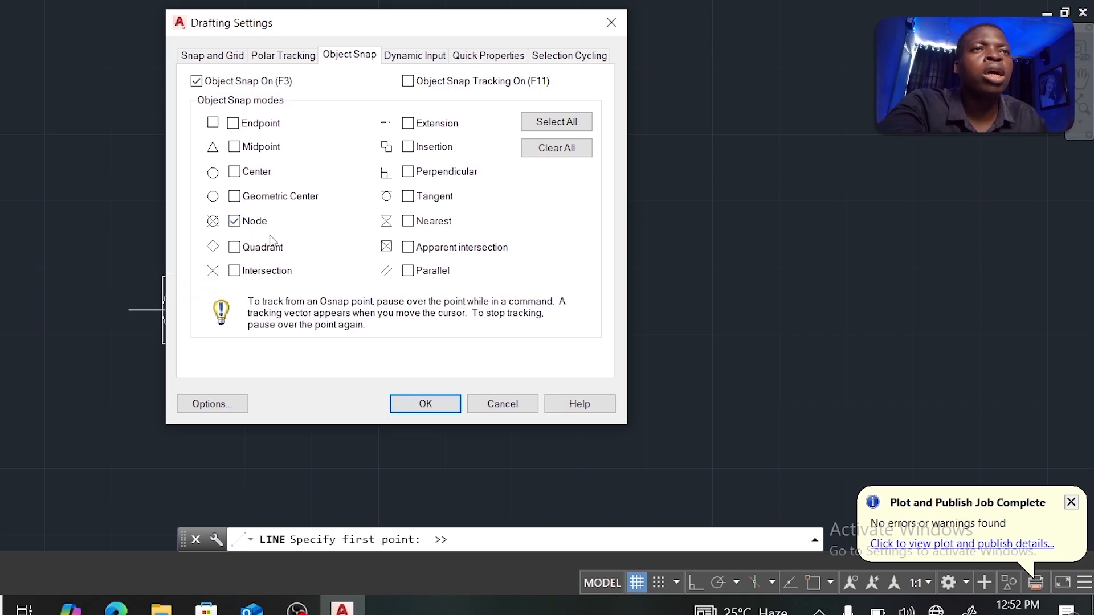
click(234, 172)
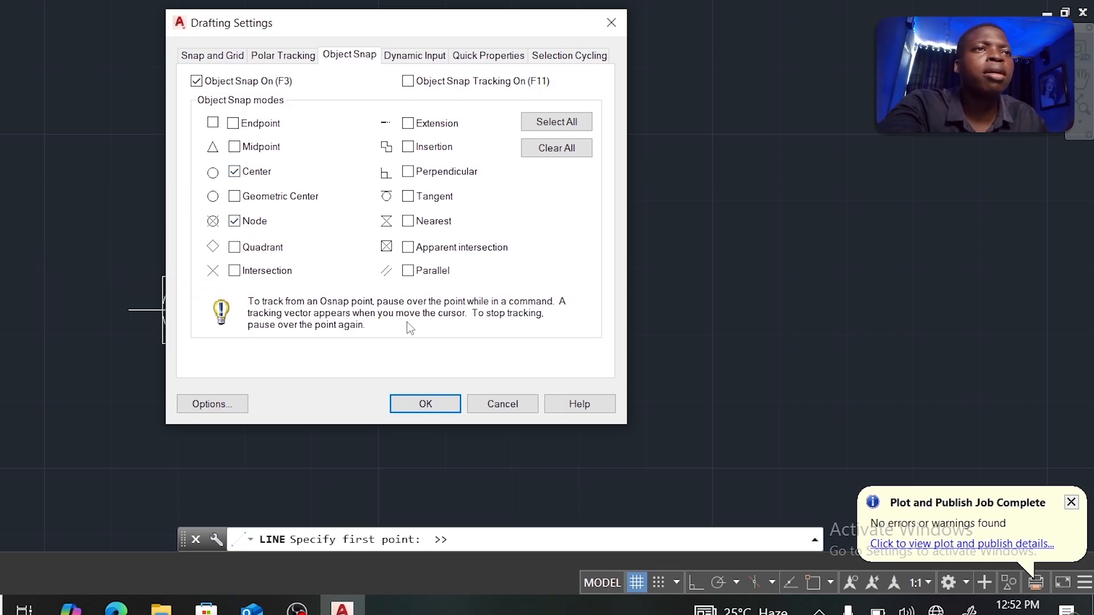
click(425, 404)
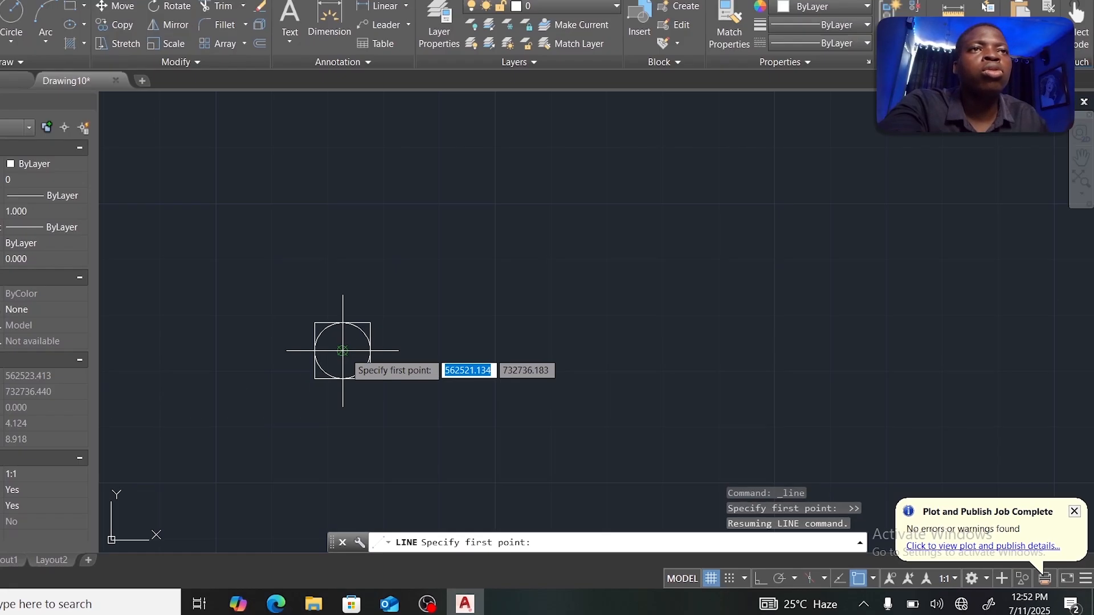
Step: Draw a 40.18-unit line from the point marker at bearing 34d26', then end the command
click(196, 310)
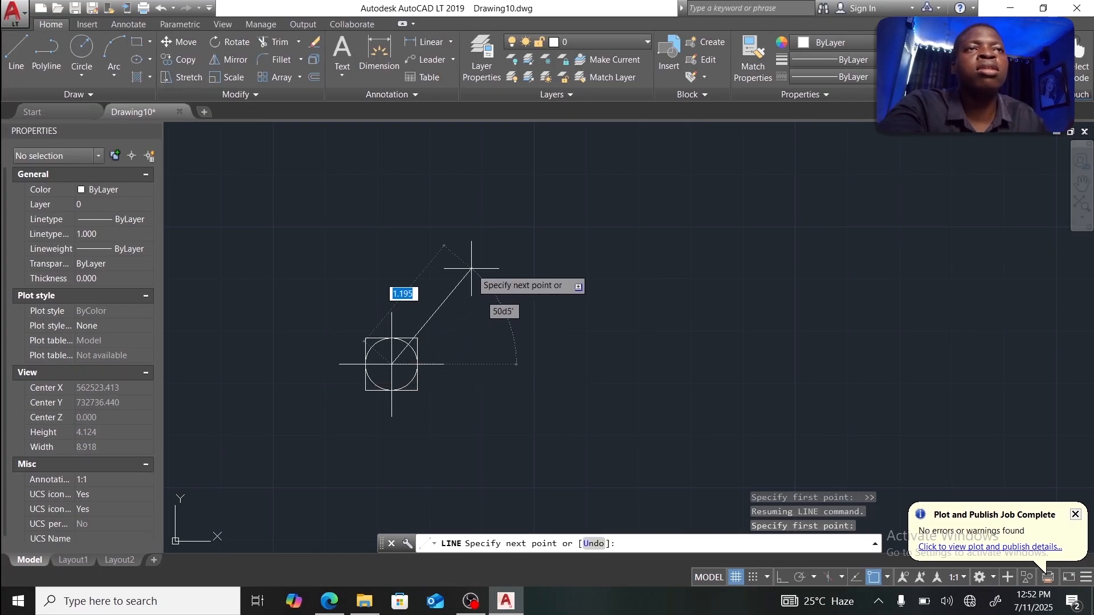
scroll(471, 268, down, 2)
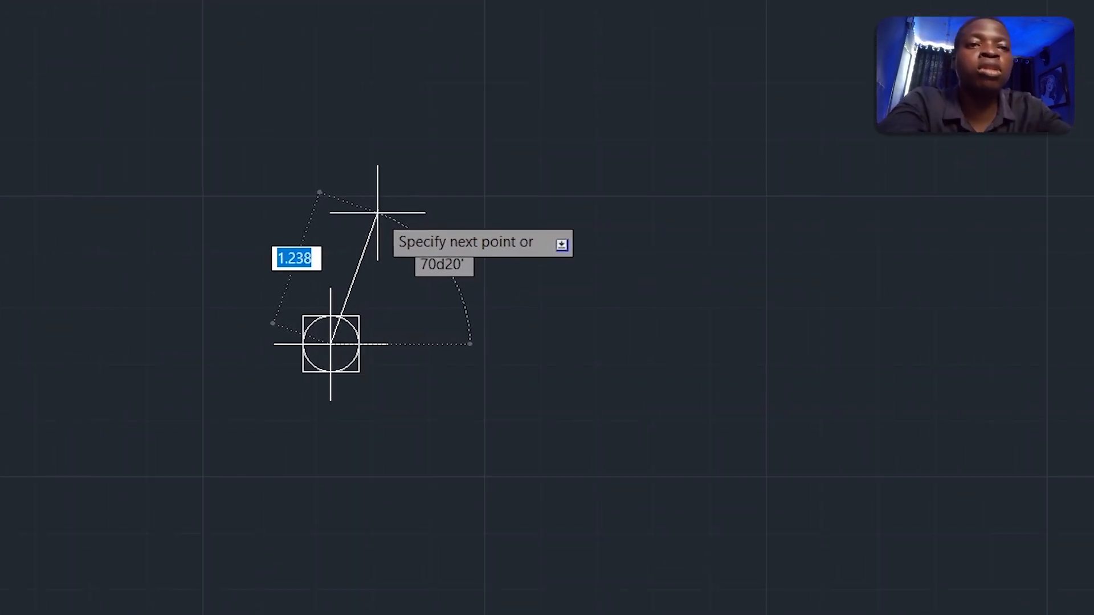
key(F8)
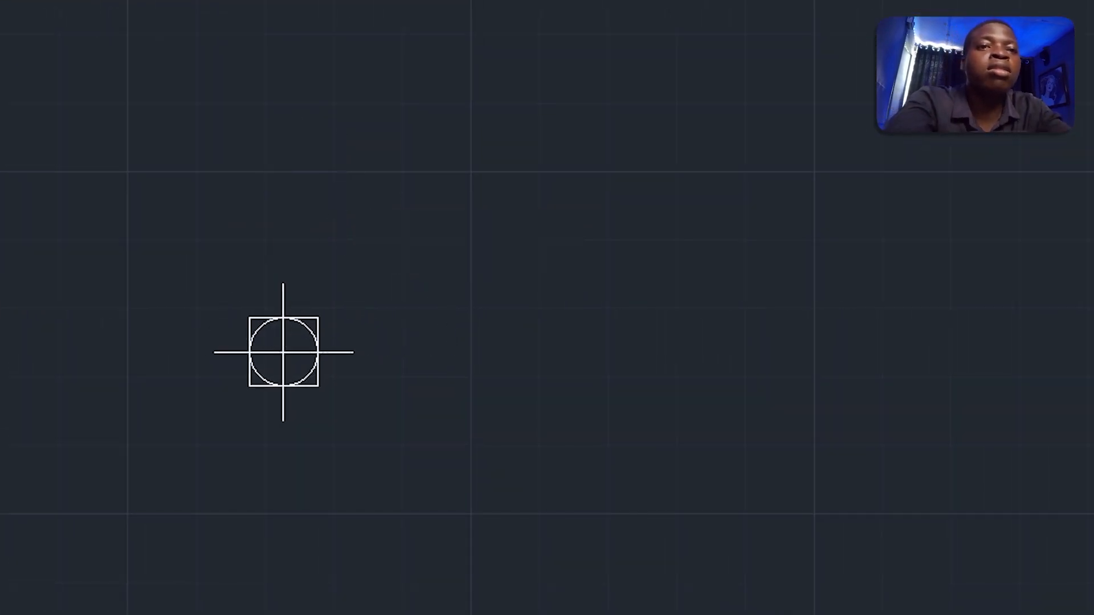
key(F8)
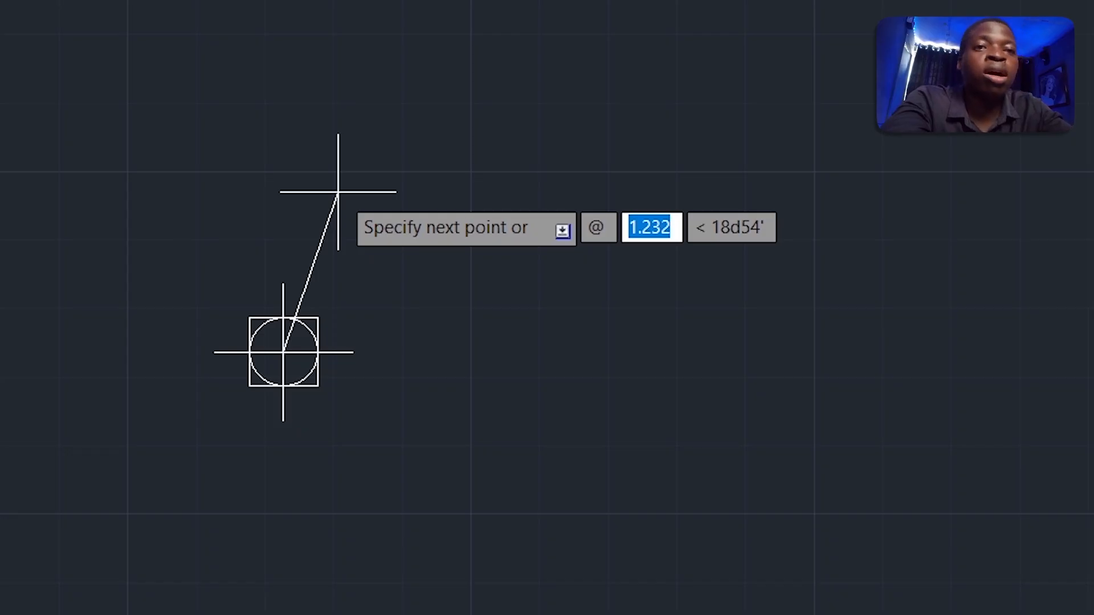
text(40)
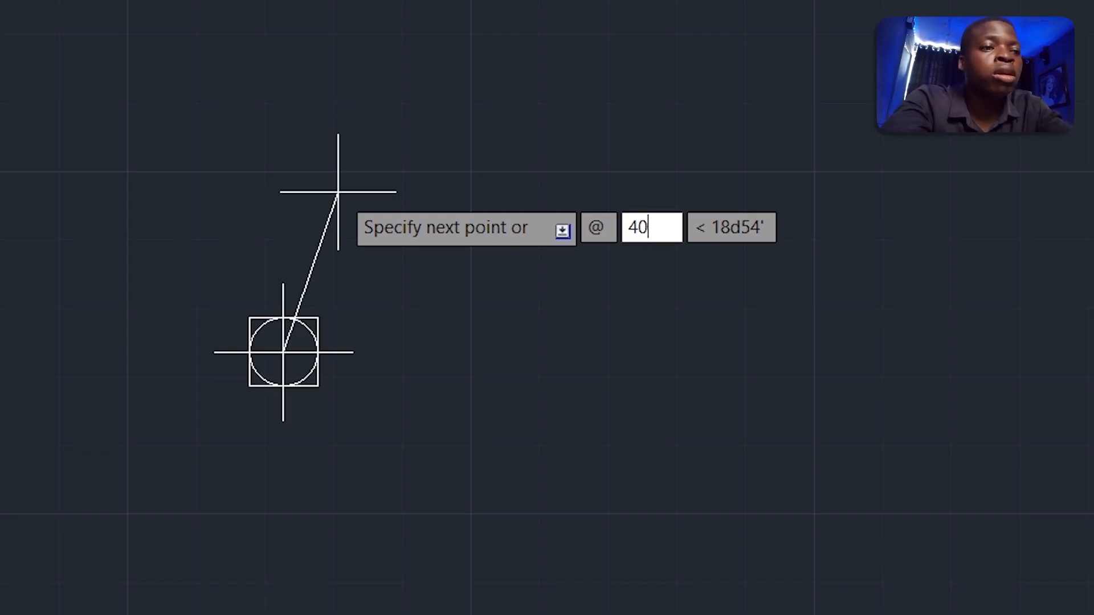
text(.18)
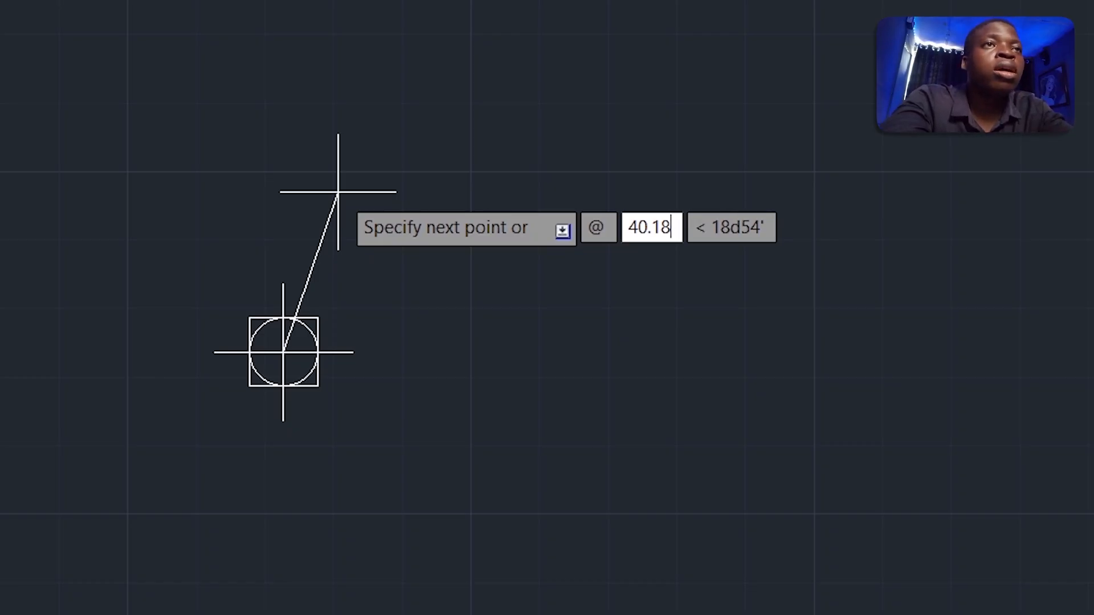
key(Tab)
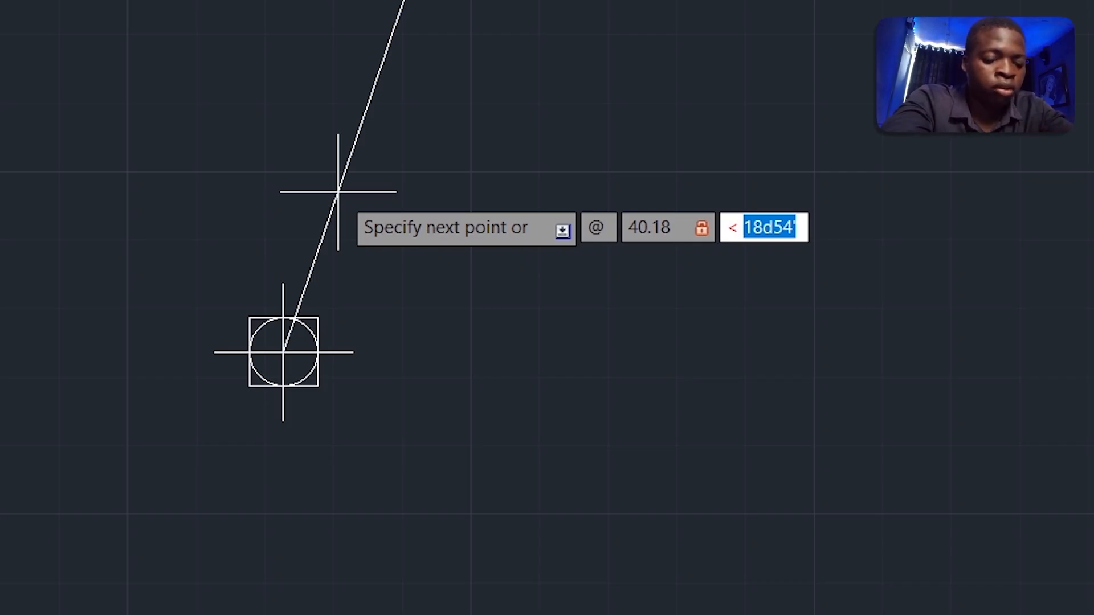
text(34)
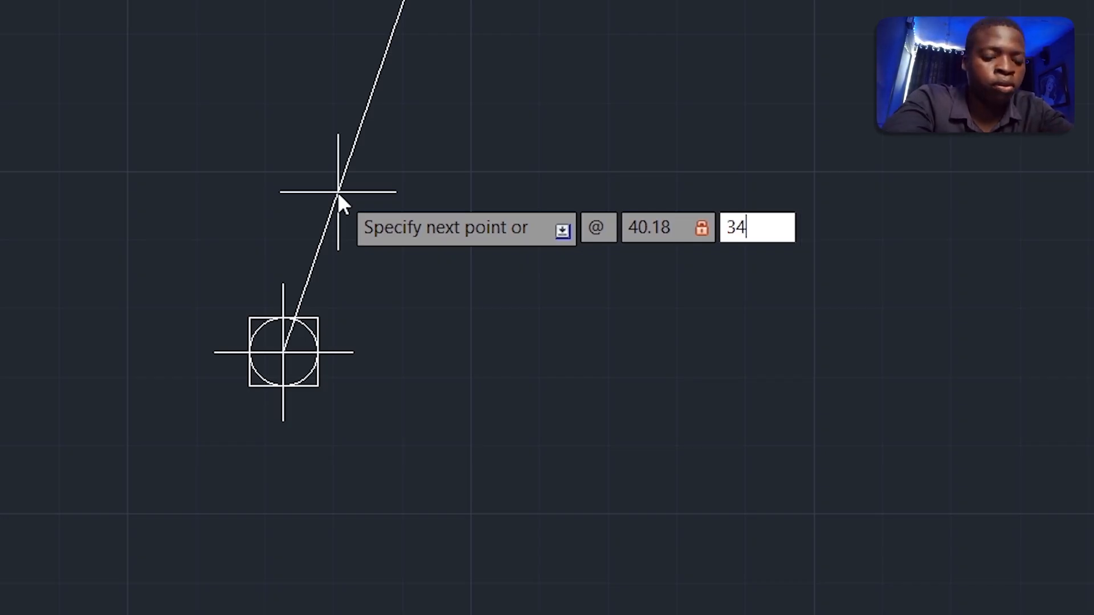
text(d)
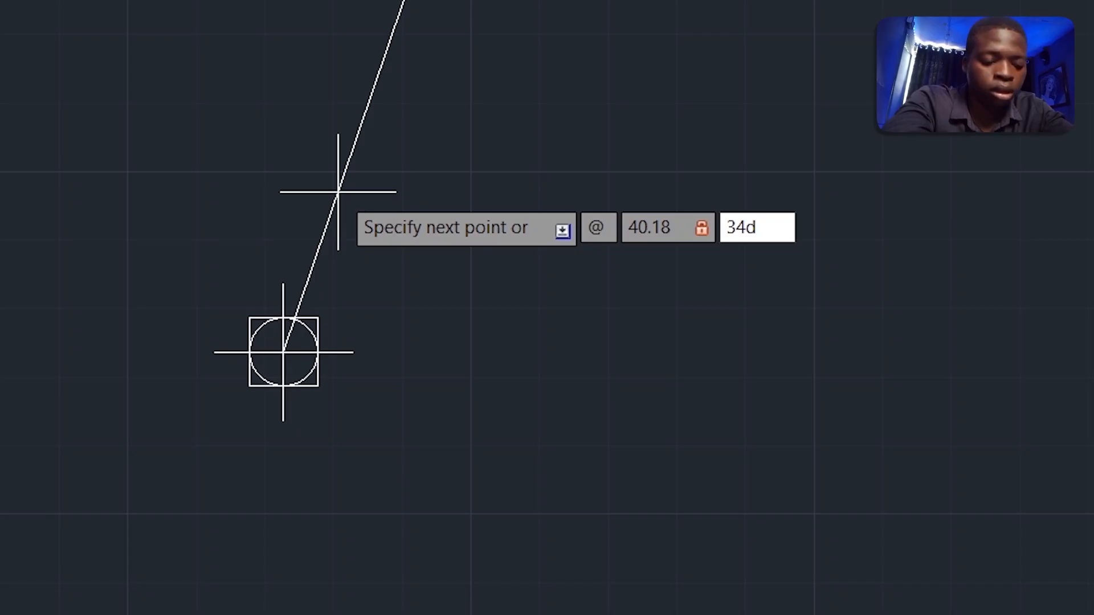
text(2)
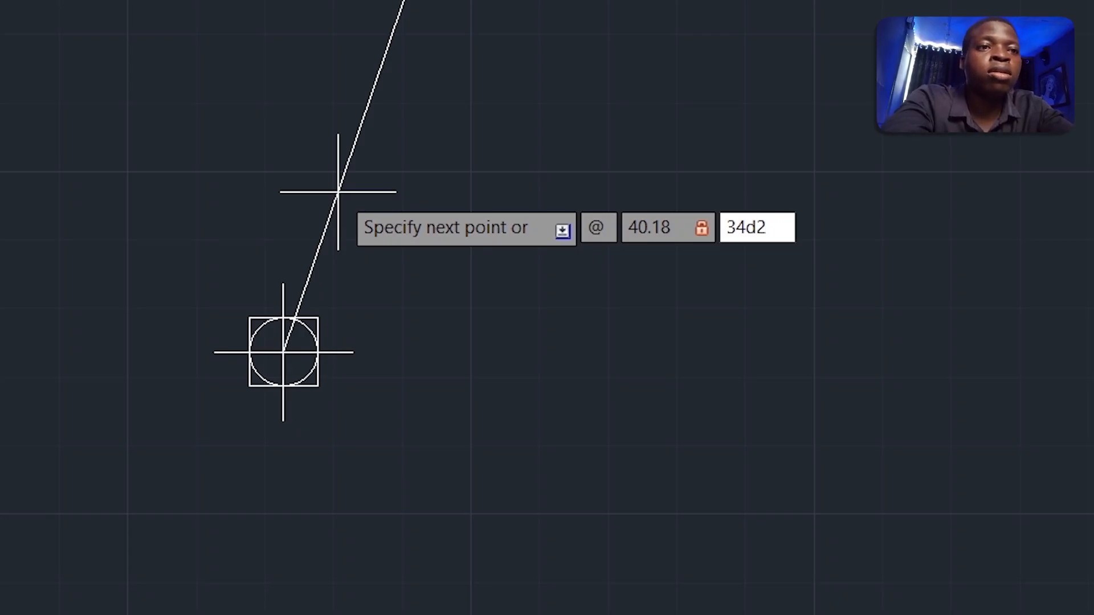
text(6')
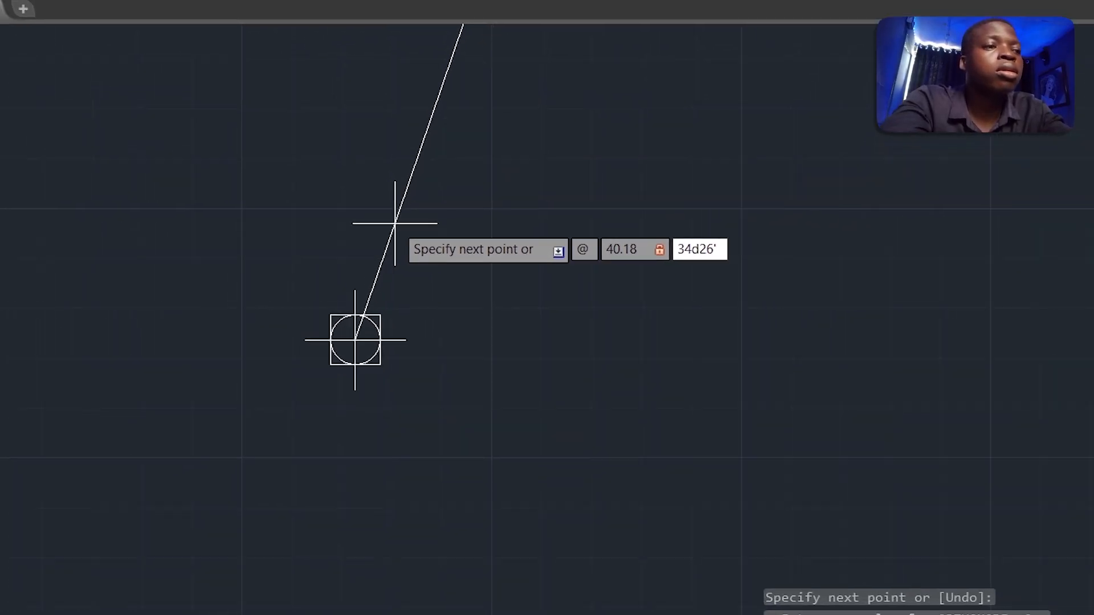
key(Return)
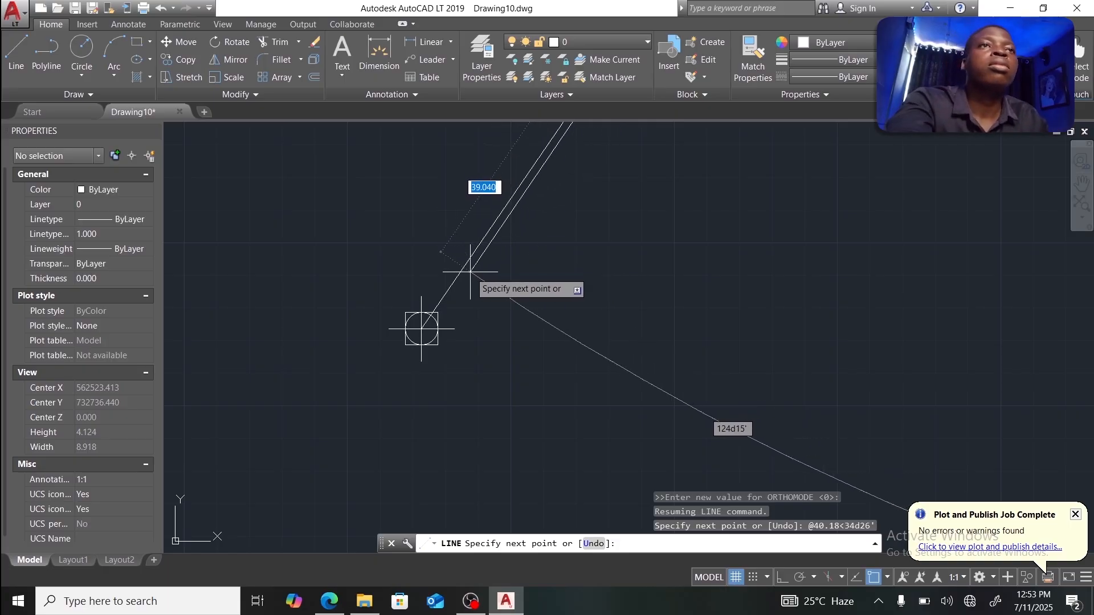
key(Escape)
Step: Zoom out and pan until the entire 40.18-unit boundary line is visible
scroll(498, 287, down, 5)
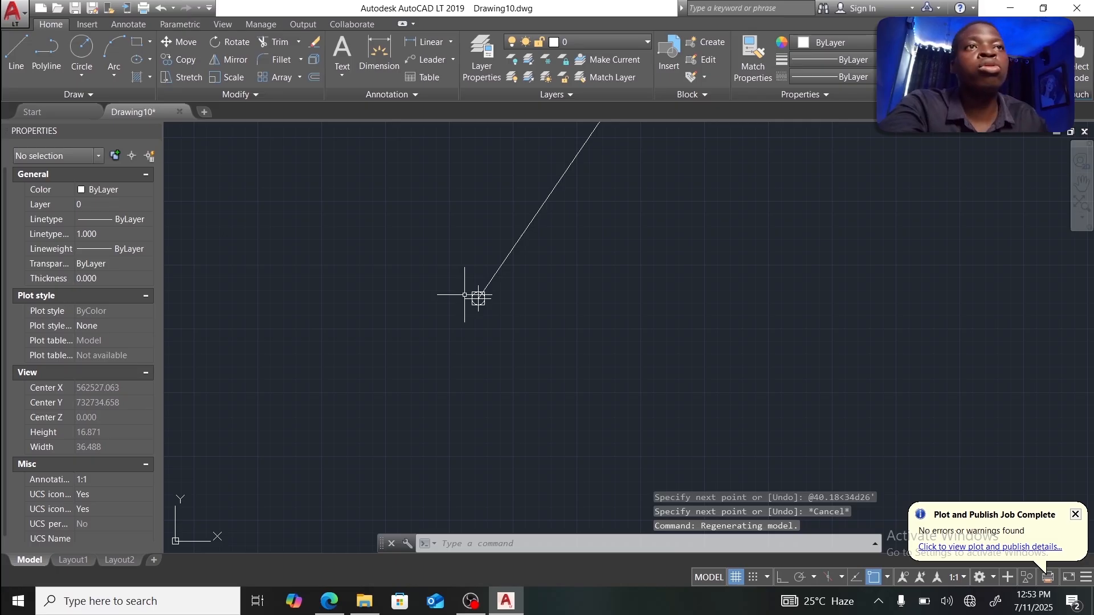
scroll(505, 281, down, 2)
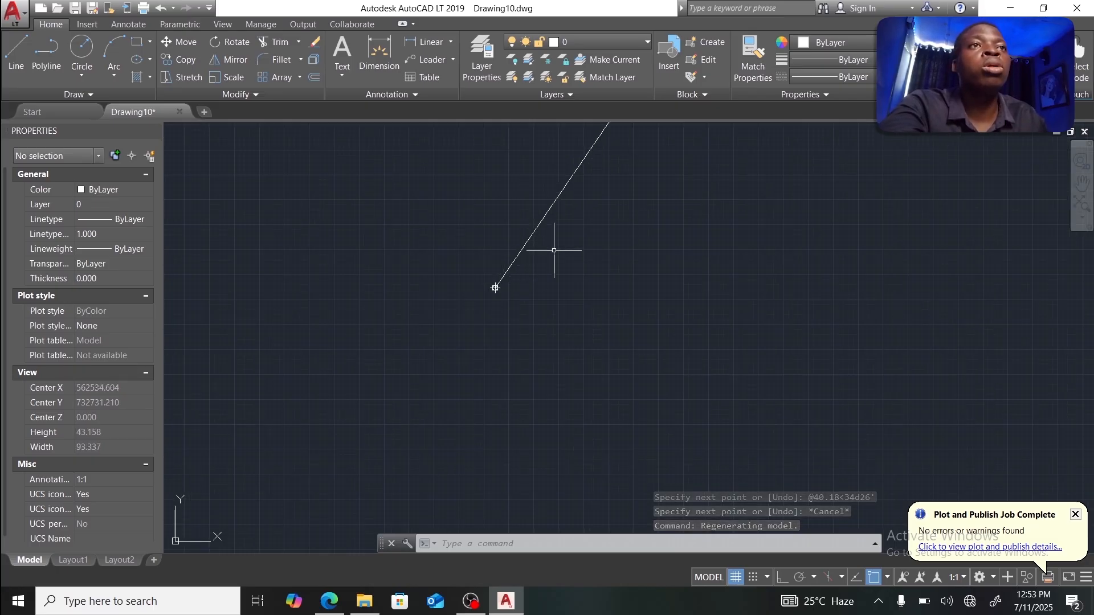
scroll(418, 344, down, 4)
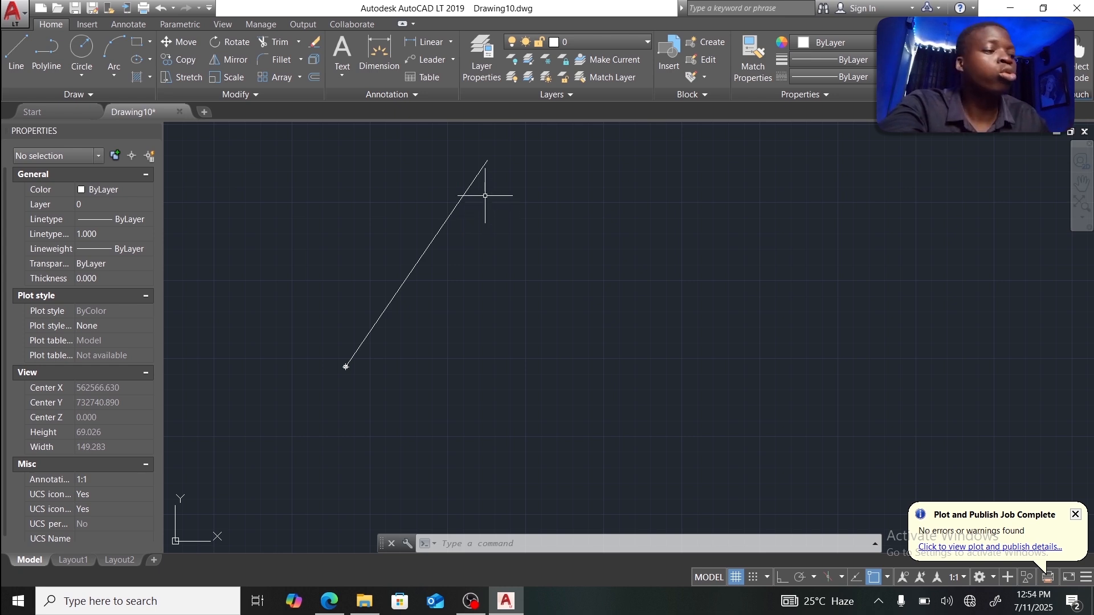
mouse_move(485, 196)
middle_down()
mouse_move(481, 244)
mouse_move(433, 220)
mouse_move(423, 234)
mouse_move(434, 220)
middle_up()
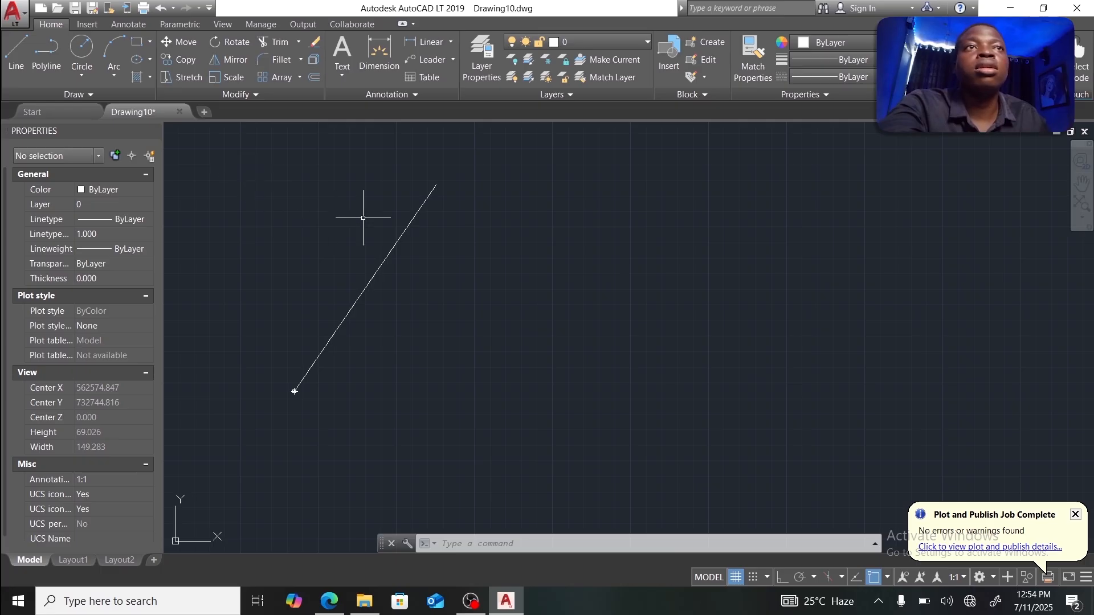
scroll(368, 220, down, 2)
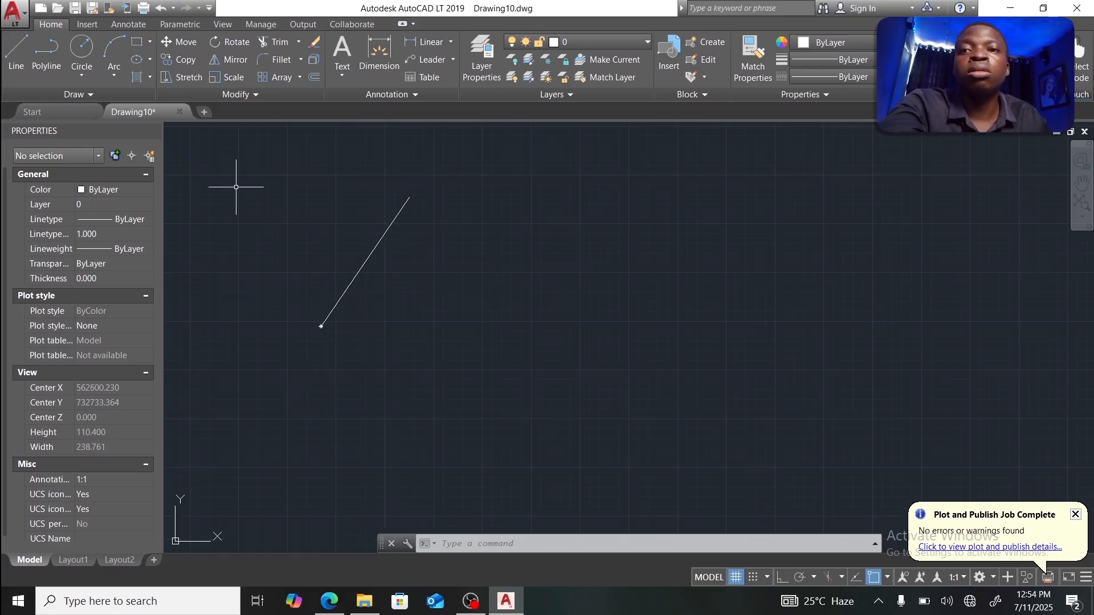
Step: Turn on Endpoint object snap and start a line at the boundary line's upper endpoint
click(21, 61)
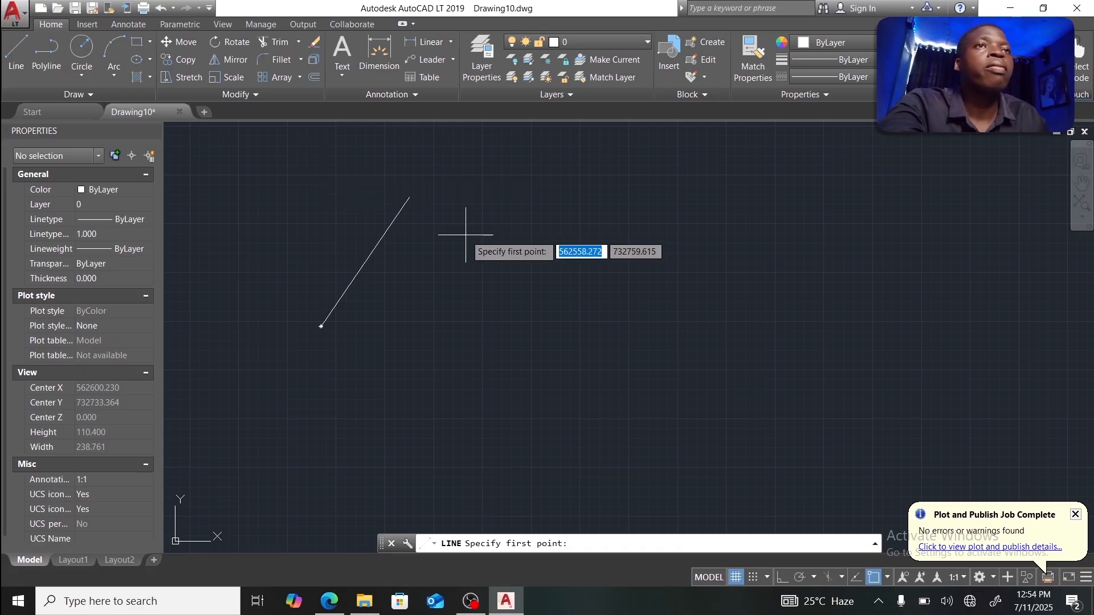
click(887, 579)
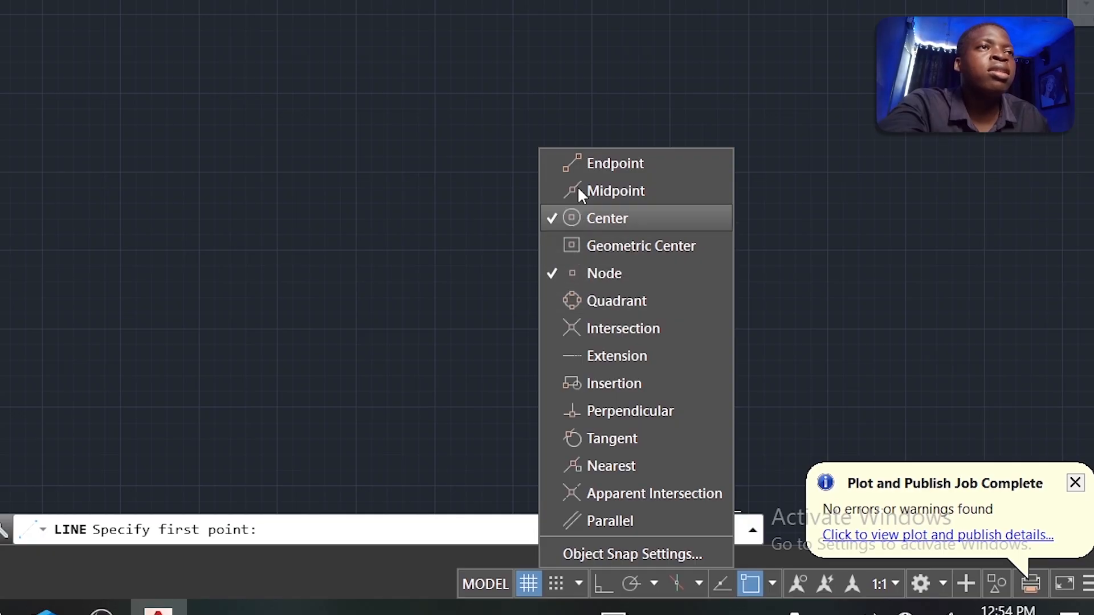
click(578, 168)
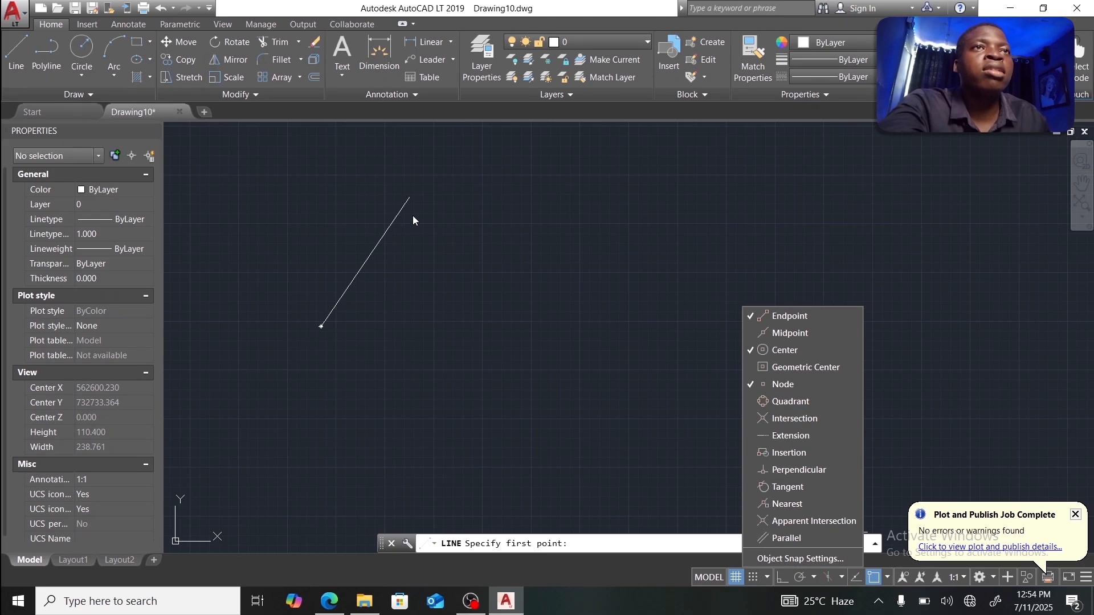
click(410, 200)
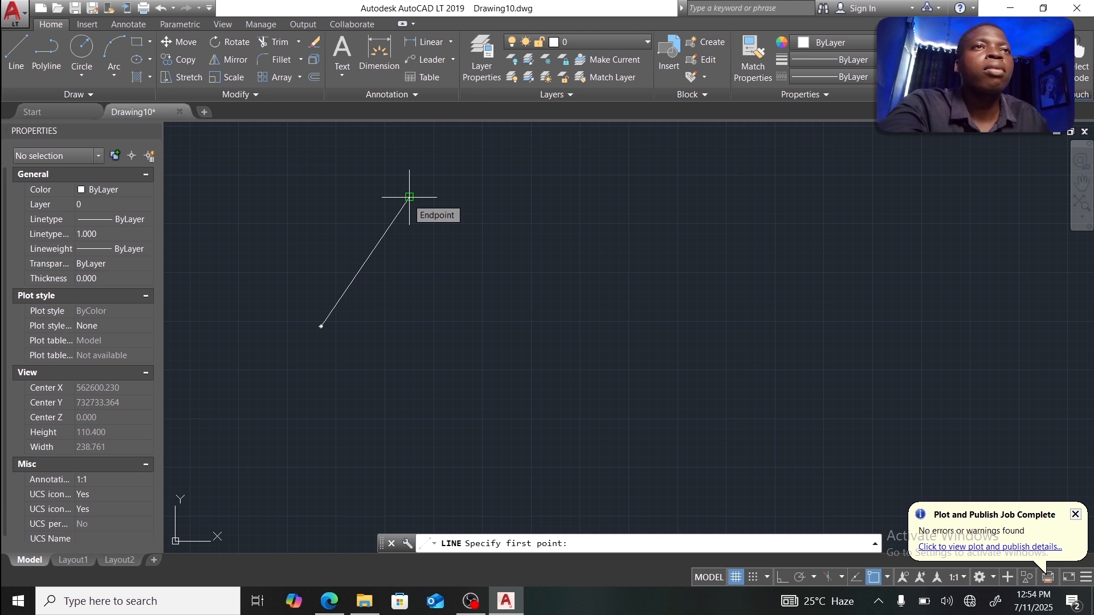
click(409, 198)
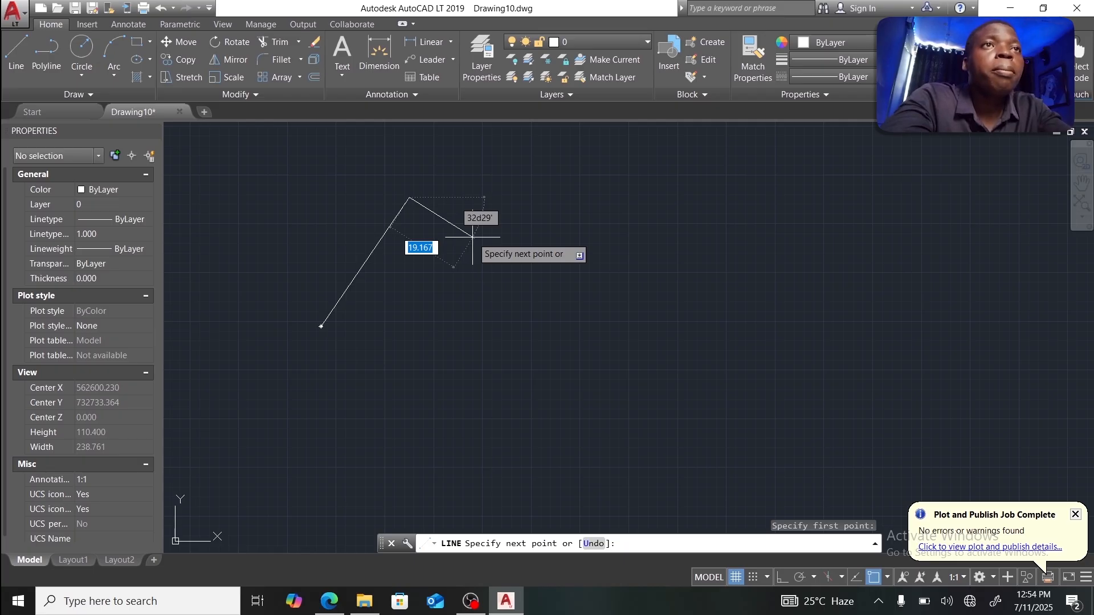
Step: Draw the 7.93-unit course at 123°11' and the 1.74-unit course at 180°02'
key(shift)
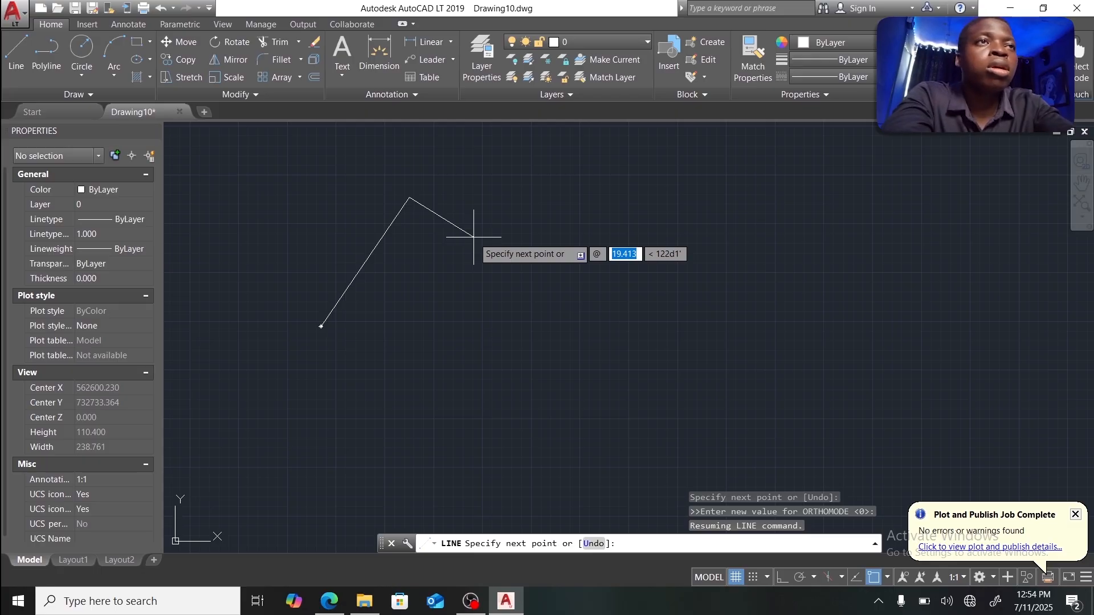
text(7.93)
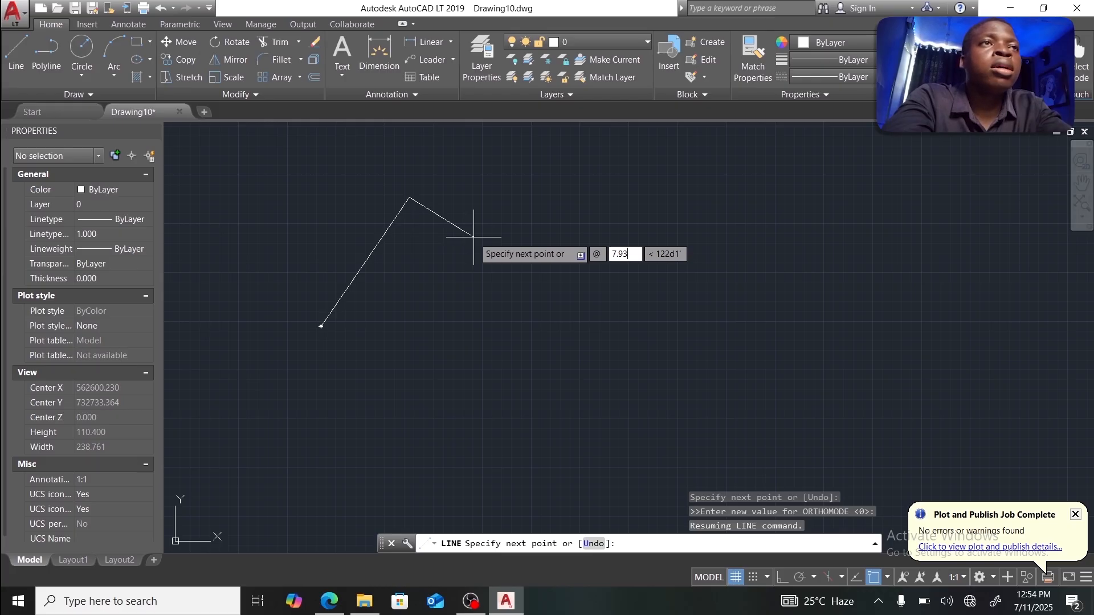
key(Tab)
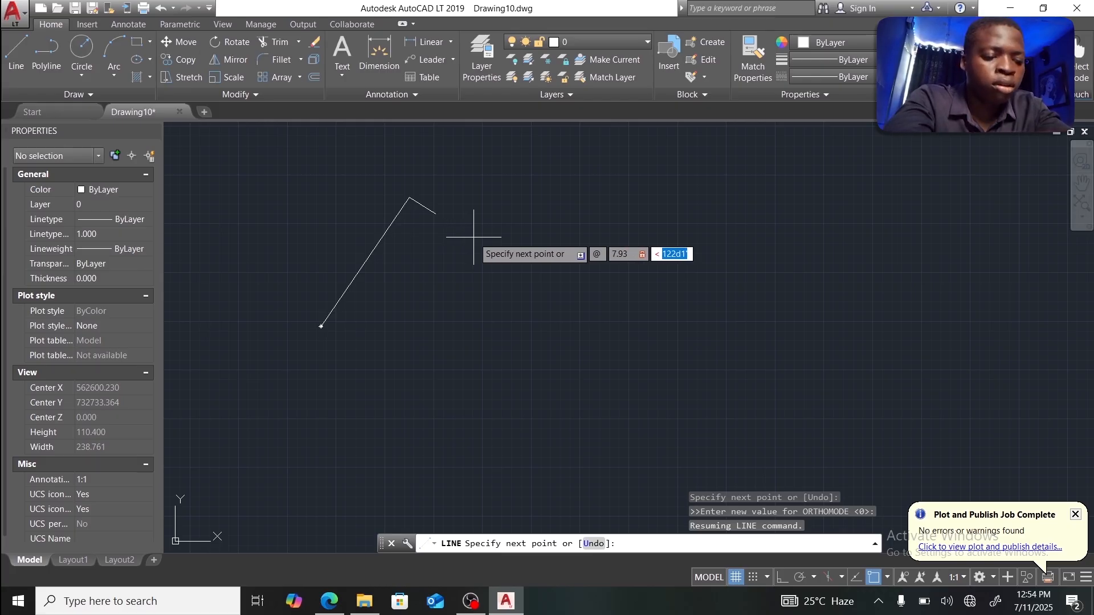
text(123)
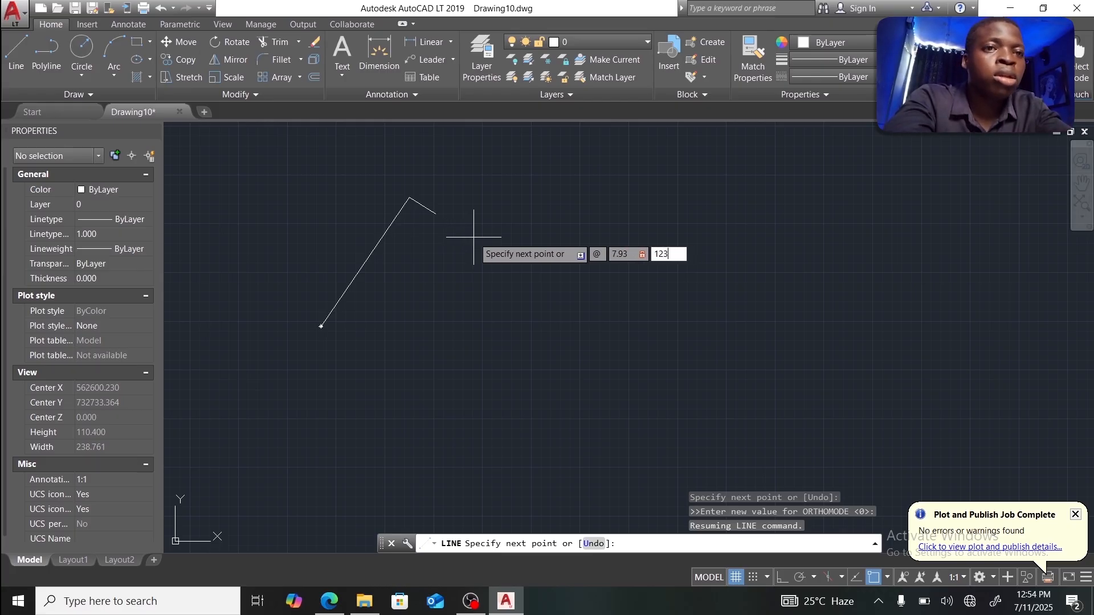
text(d1)
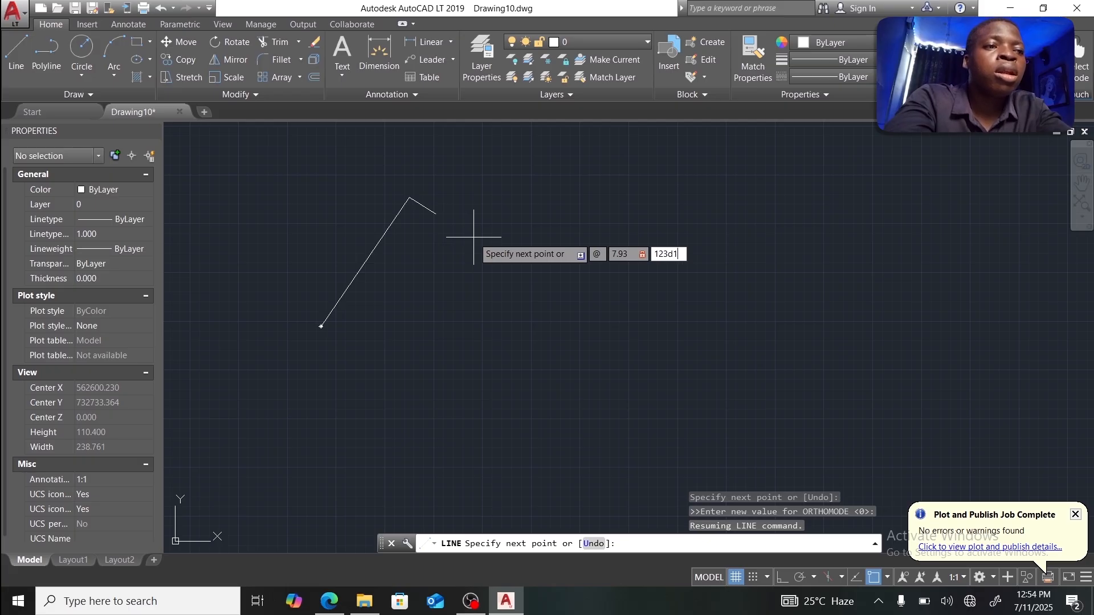
text(1)
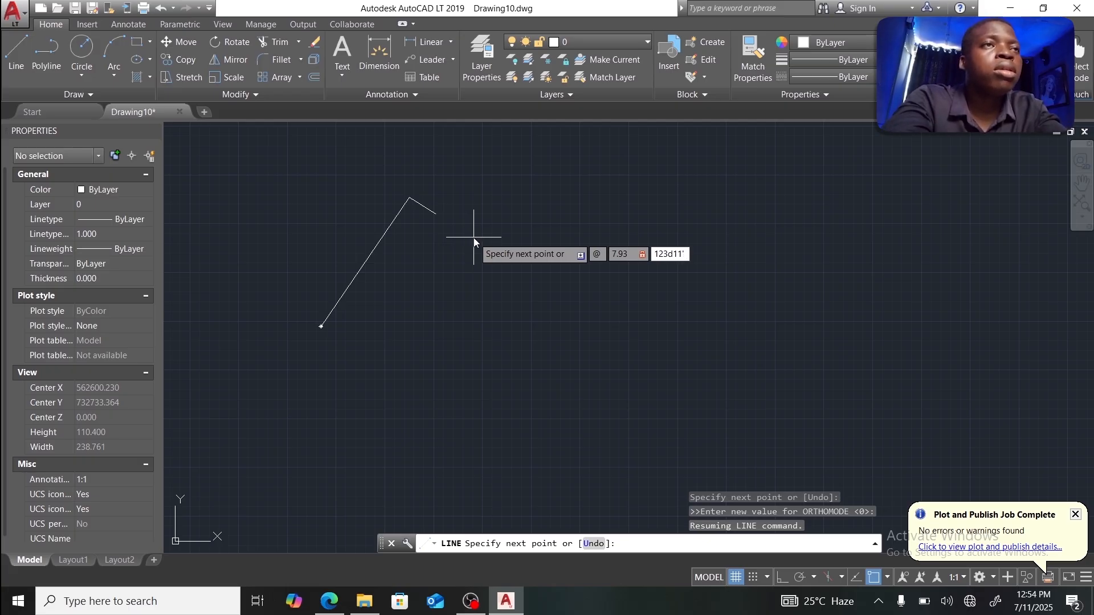
key(Return)
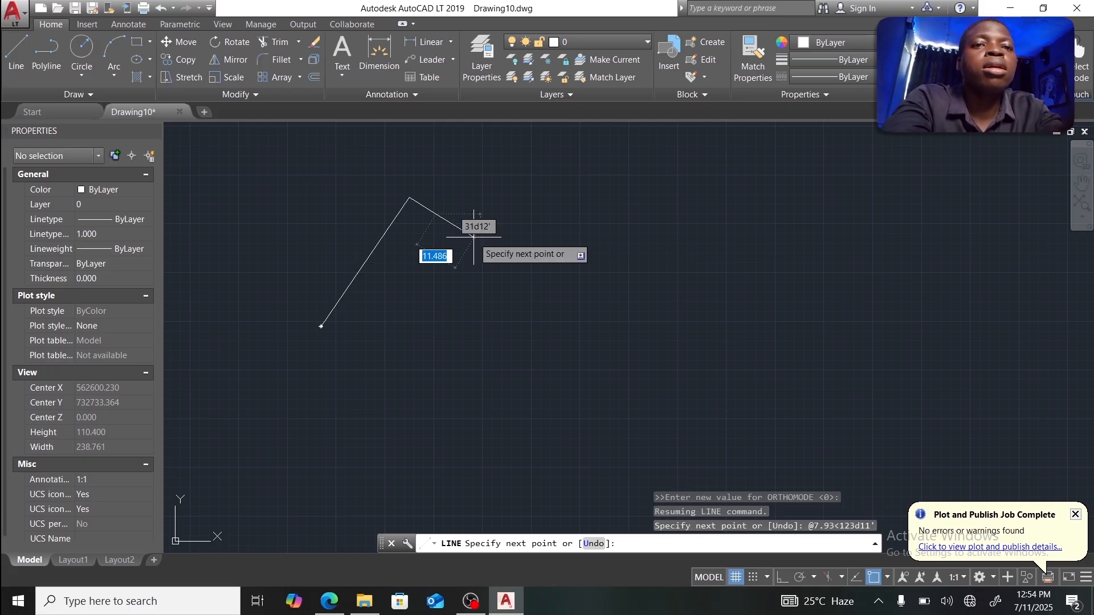
text(@)
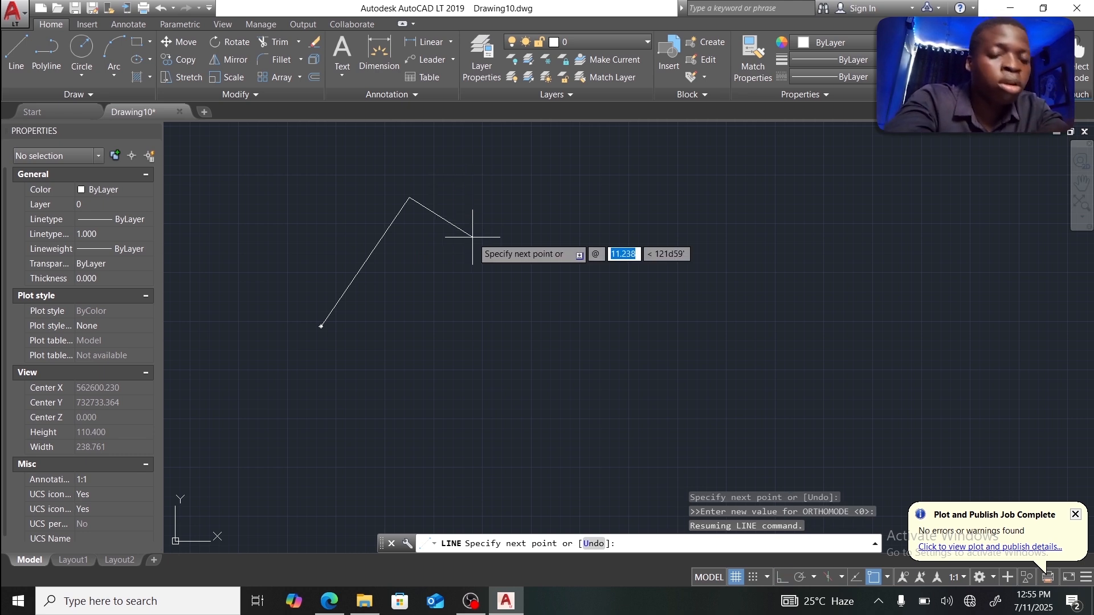
text(1.74)
key(Tab)
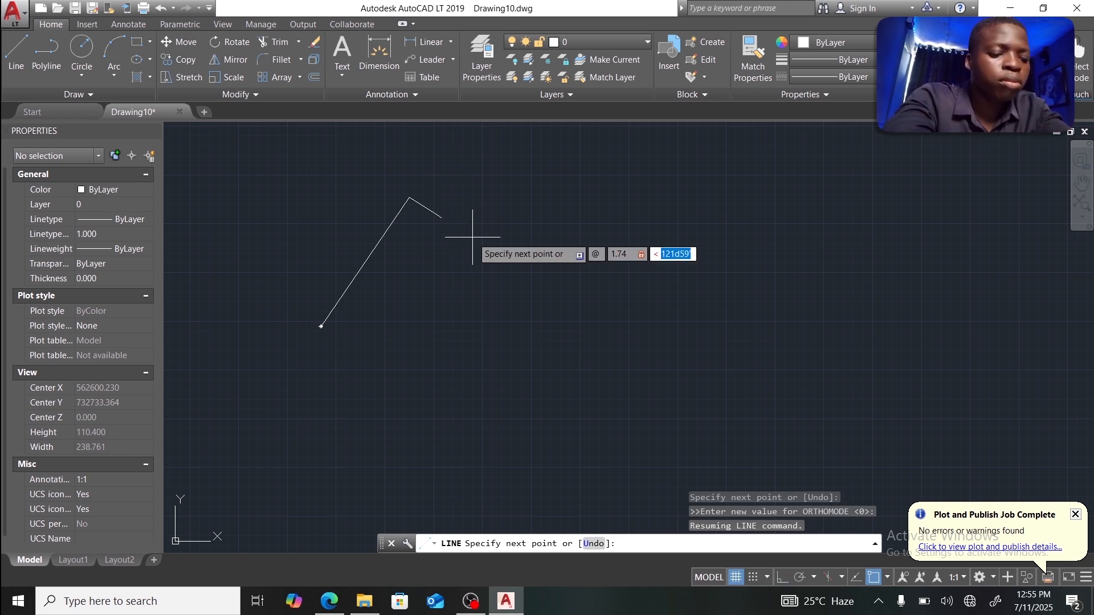
text(180d02')
key(Return)
key(Return)
key(Return)
Step: Add the 39.53-unit course at about 210° and end the line command
key(Return)
text(@39.53)
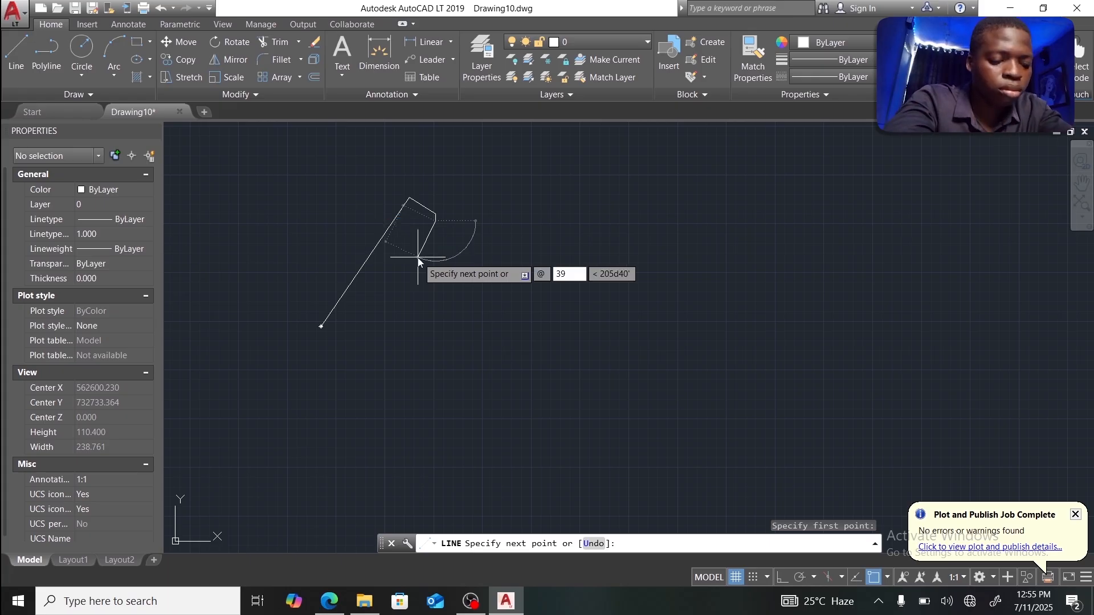
key(Tab)
text(210d)
key(Return)
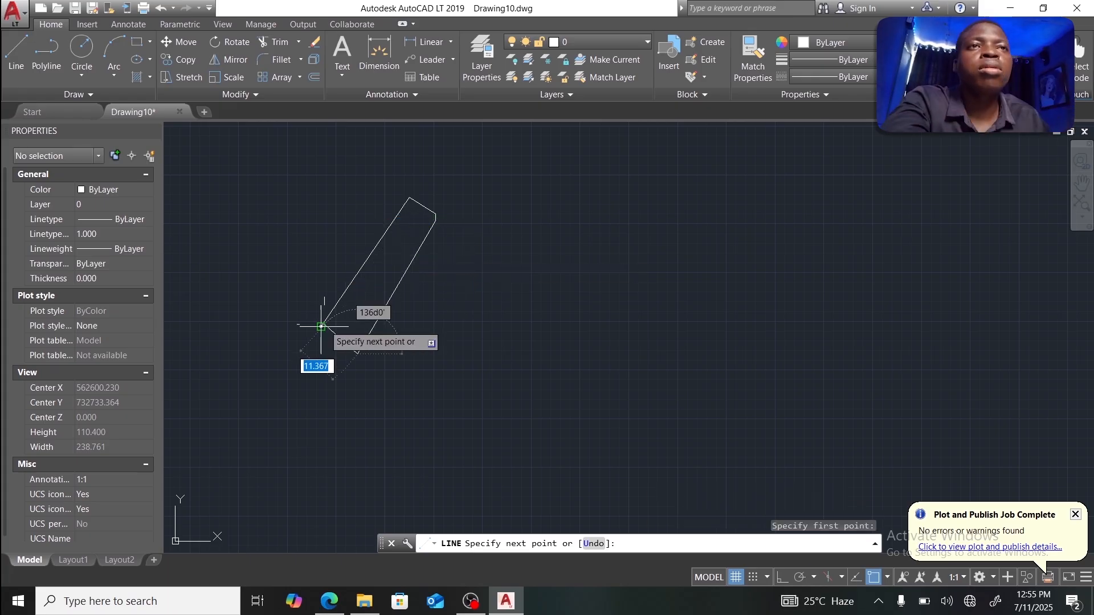
scroll(317, 326, up, 2)
scroll(316, 326, up, 4)
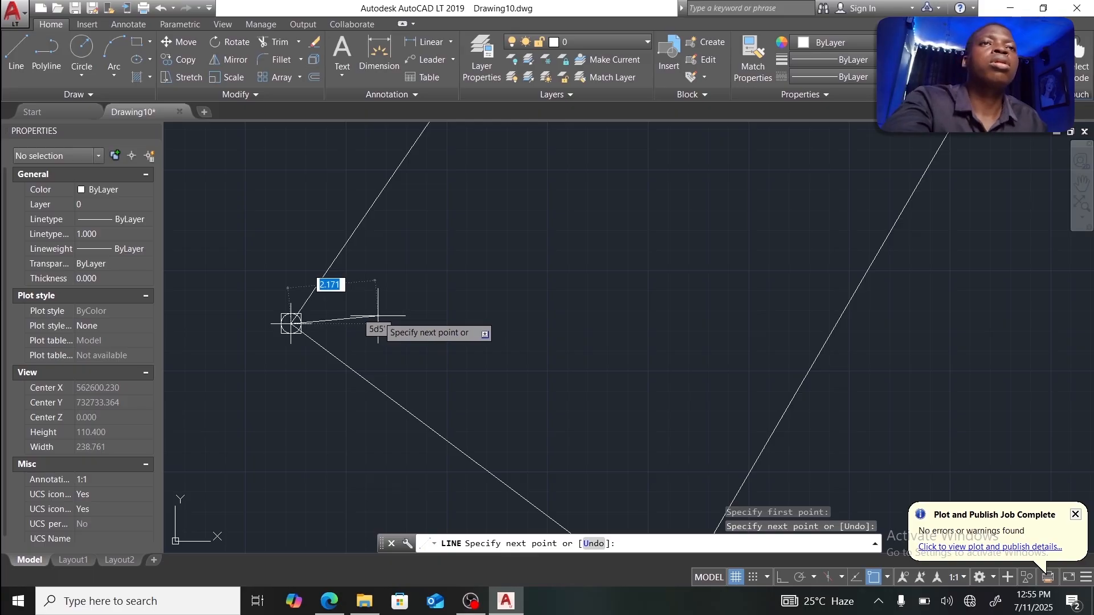
key(Escape)
scroll(350, 302, down, 3)
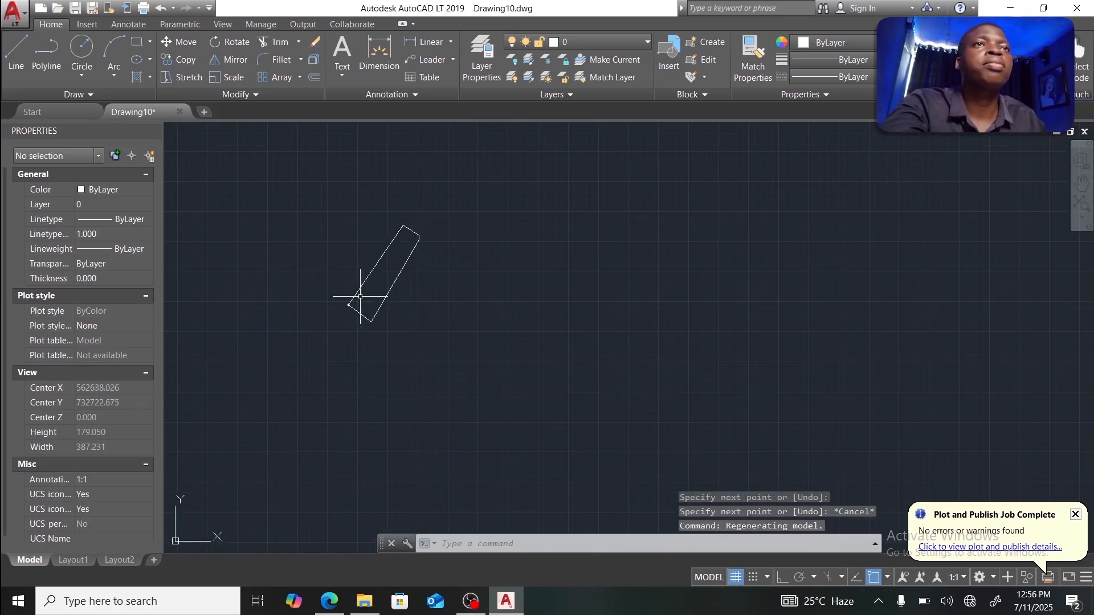
Step: Window-select the parcel's short angled top edge and center the outline in view
scroll(361, 293, up, 3)
click(472, 245)
click(476, 250)
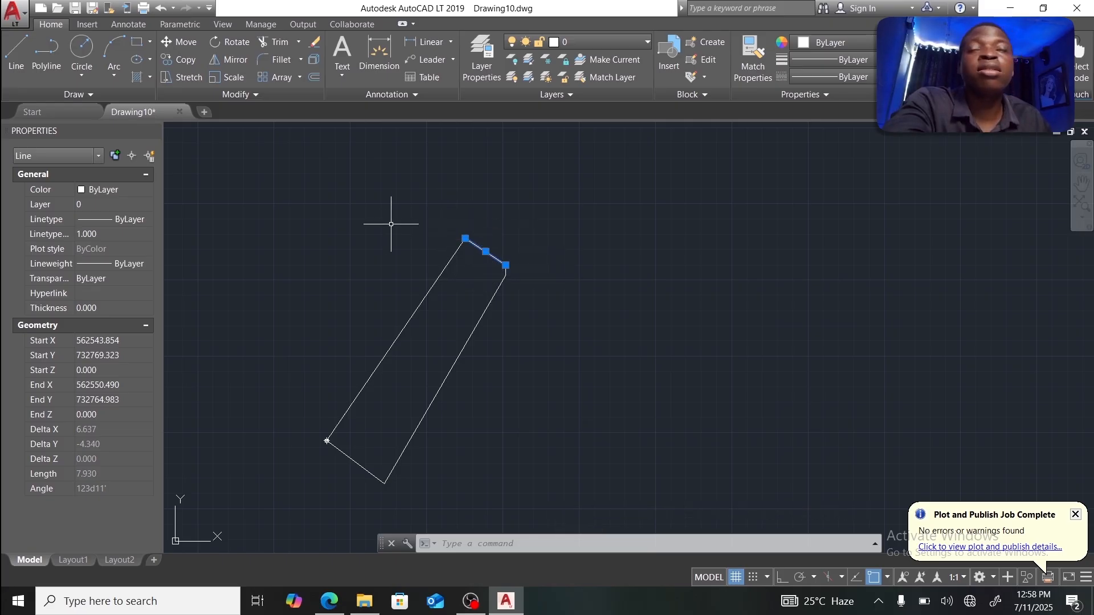
scroll(392, 226, down, 2)
middle_drag(392, 225, 497, 235)
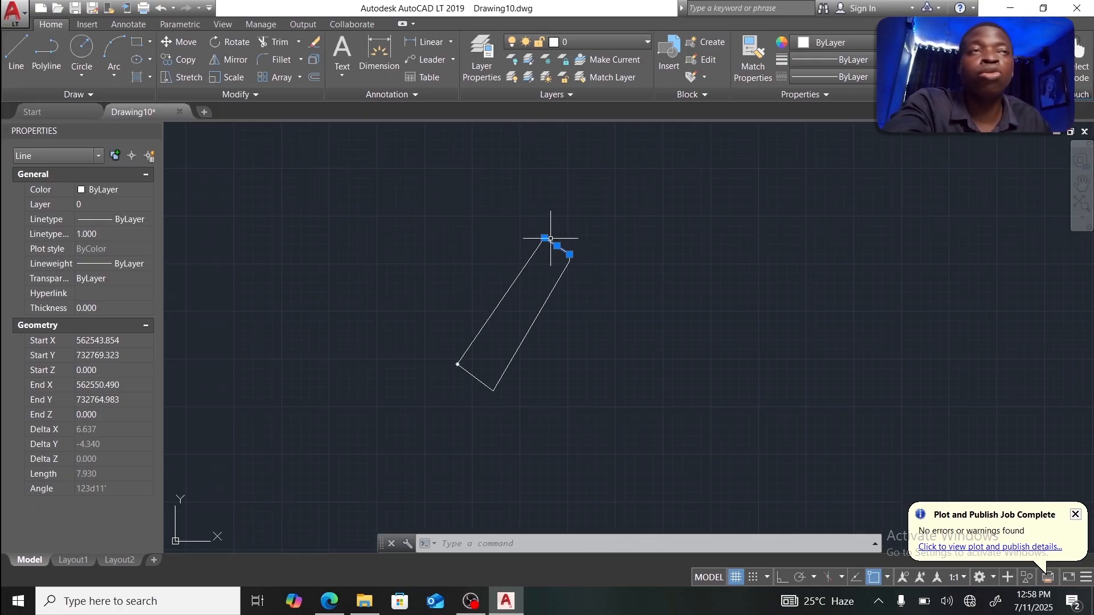
Step: Draw a long line beside the parcel's left side, extending past its top corner
click(18, 54)
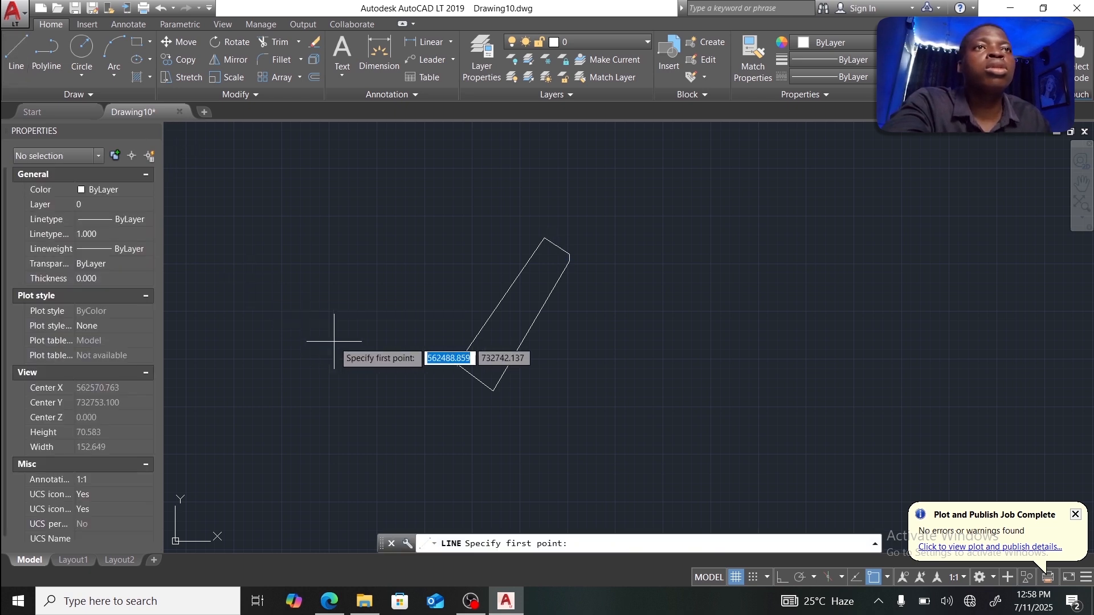
click(406, 368)
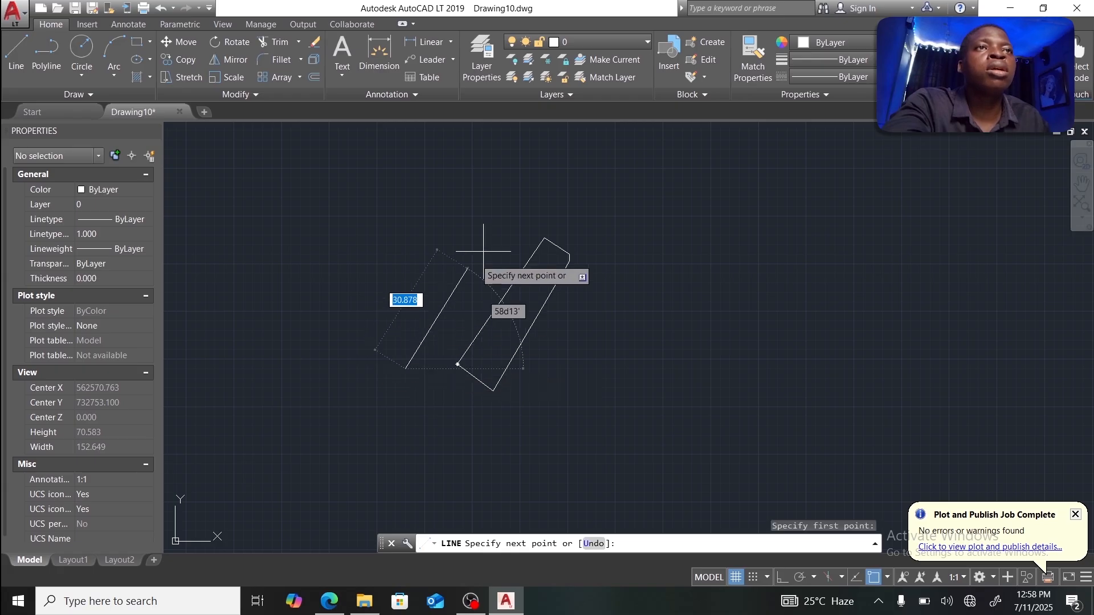
click(545, 177)
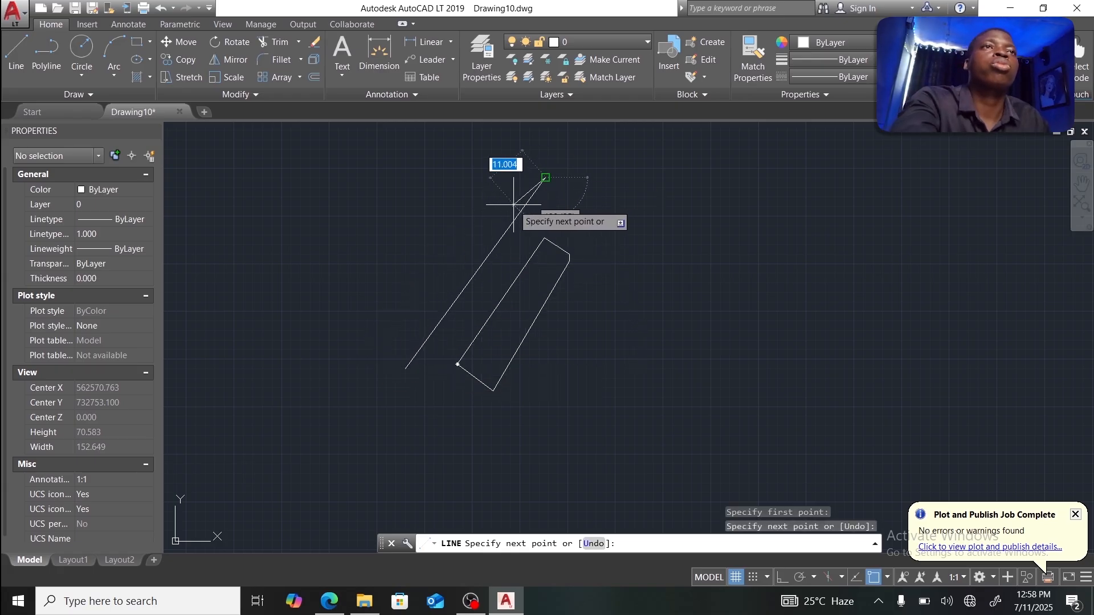
key(Escape)
click(557, 246)
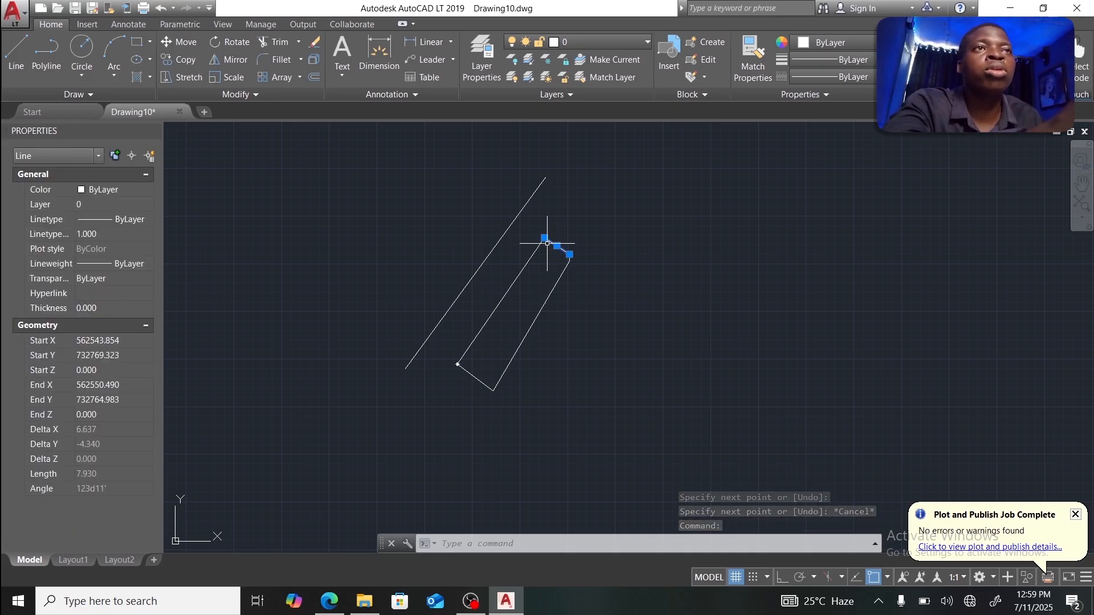
scroll(557, 216, up, 2)
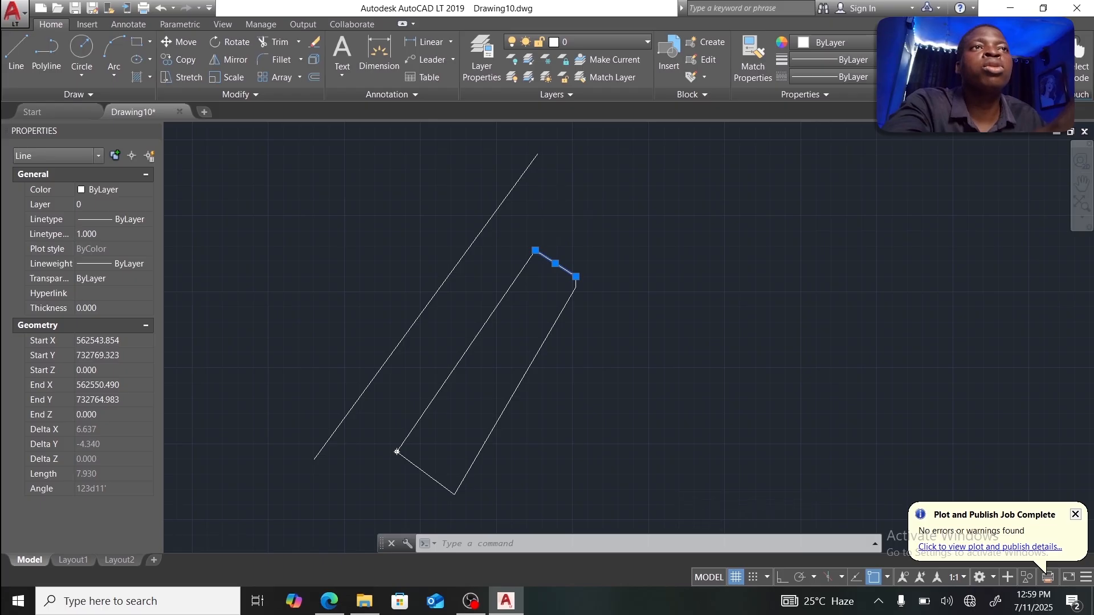
scroll(557, 216, up, 2)
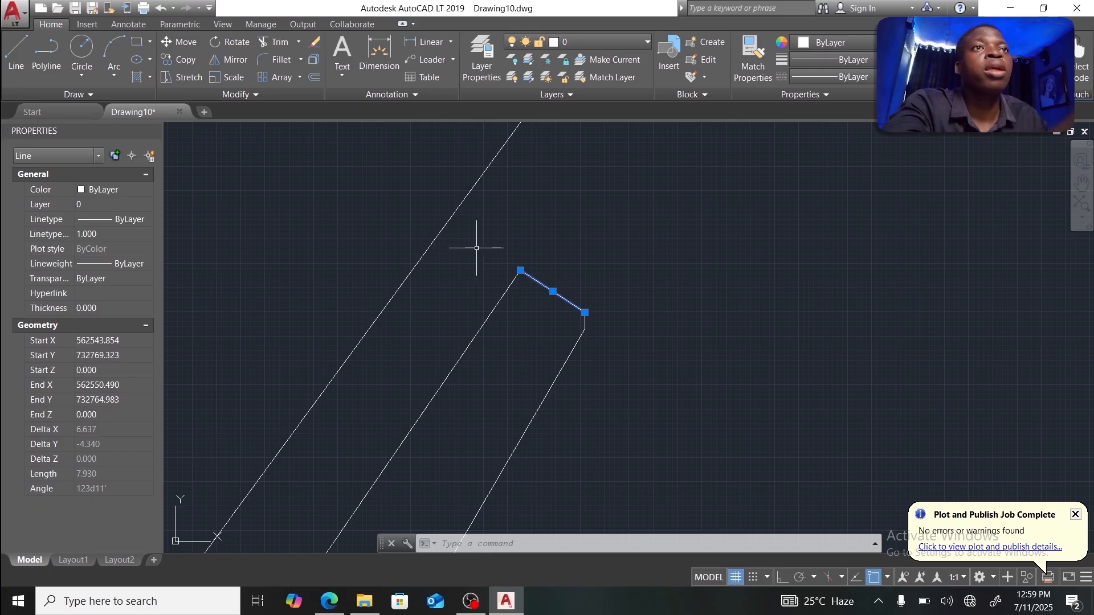
Step: Fillet the angled top edge to the long line at radius 0, forming a sharp corner
key(Escape)
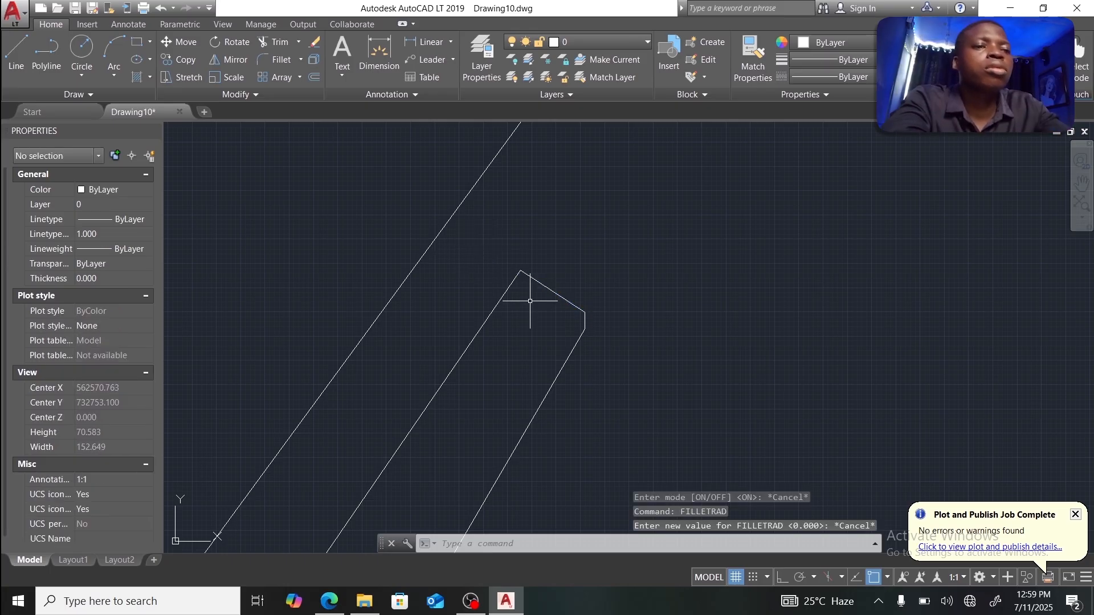
text(fi)
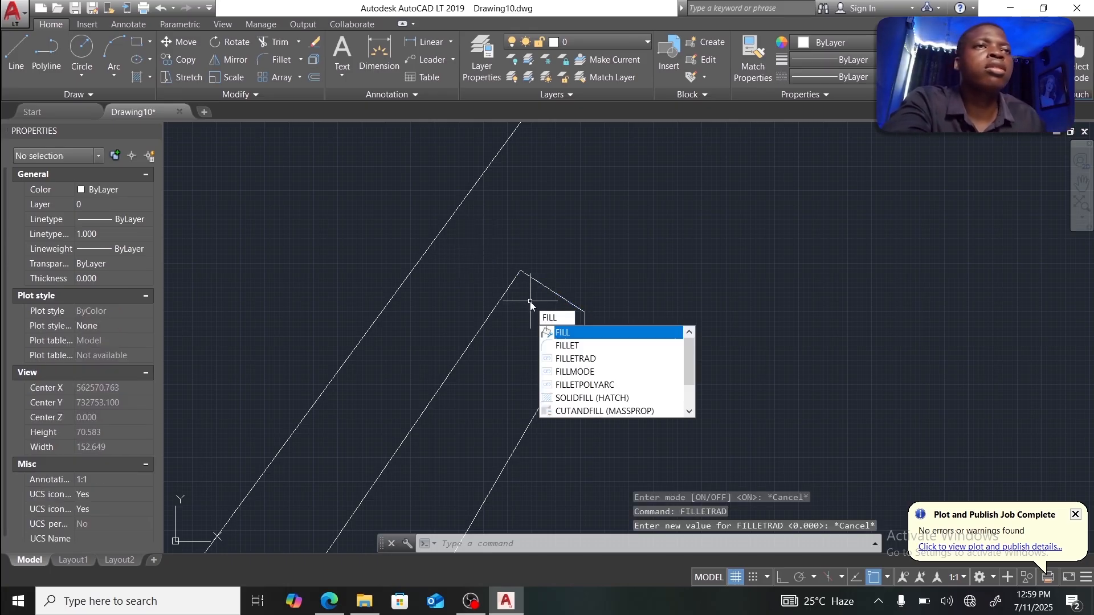
click(566, 346)
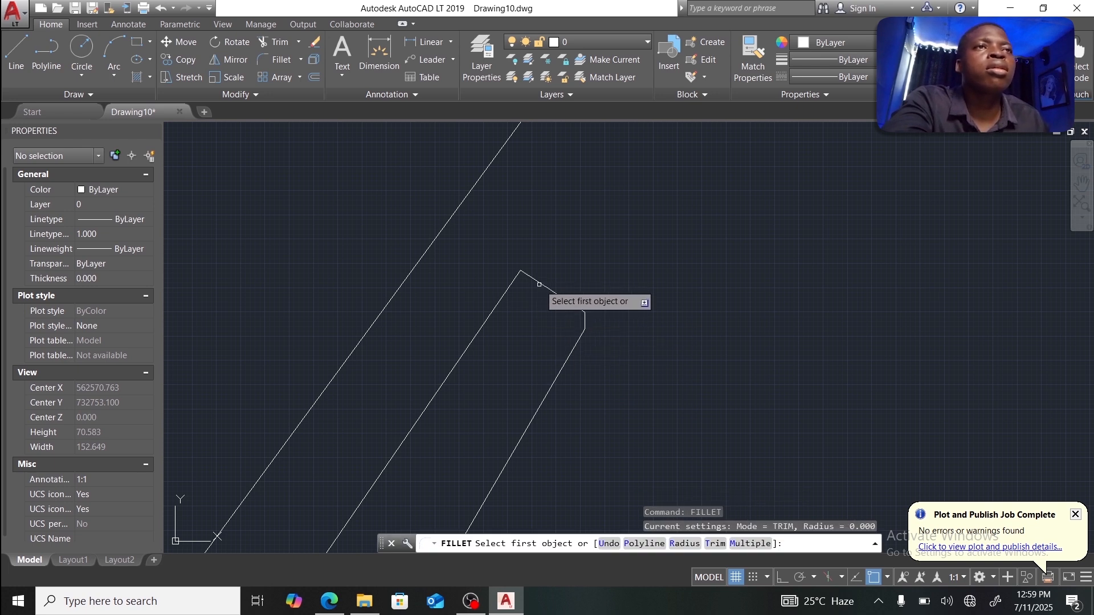
click(536, 281)
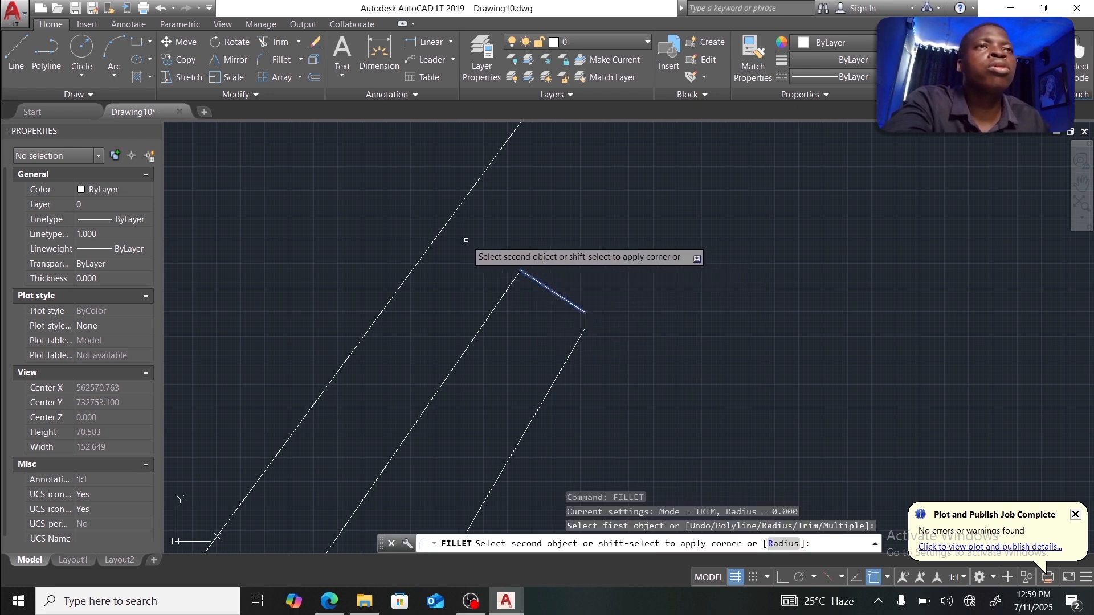
click(444, 229)
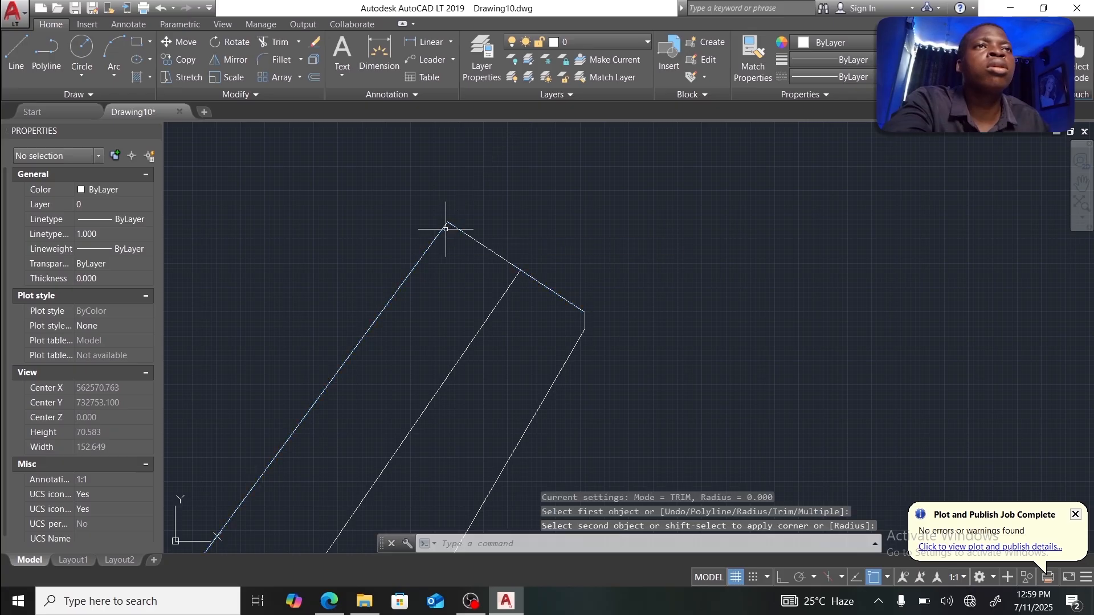
key(Escape)
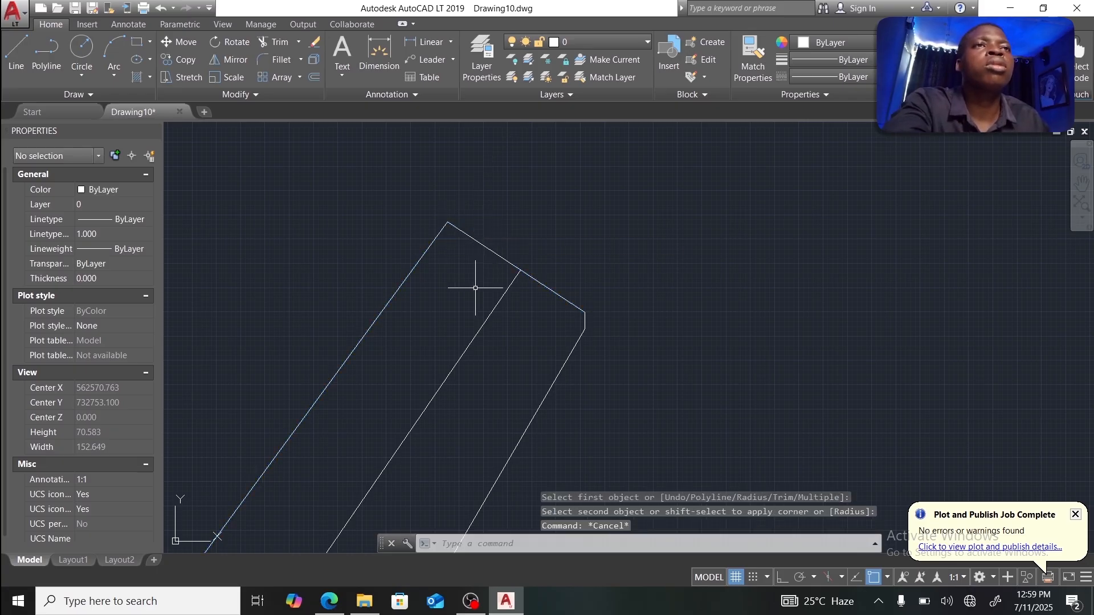
scroll(471, 288, down, 3)
scroll(435, 371, up, 4)
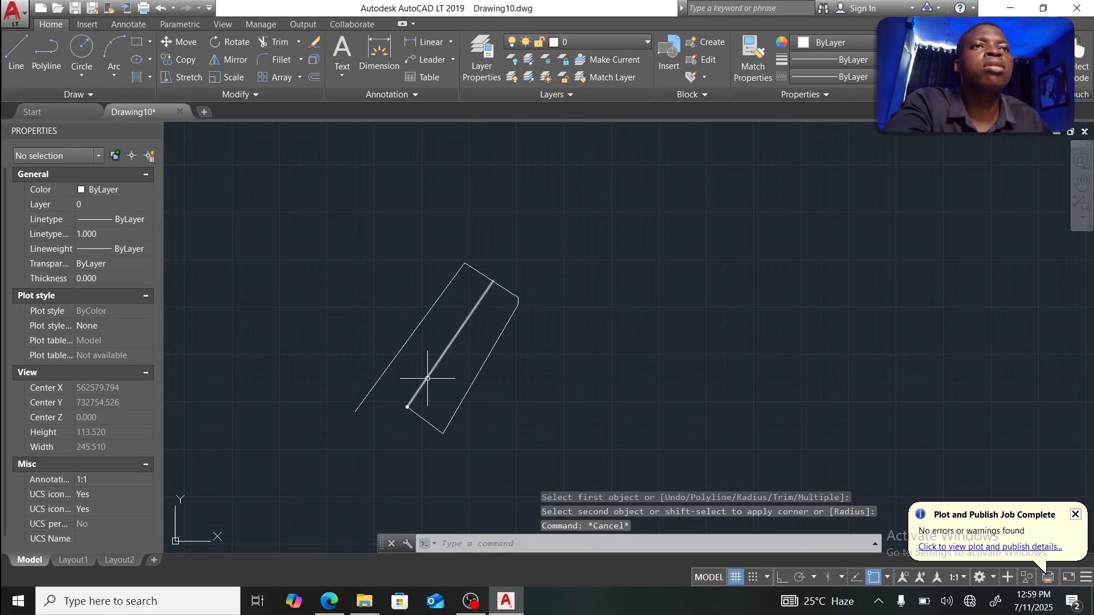
Step: Fillet the bottom edge to the long line, then erase the leftover line stub
click(422, 411)
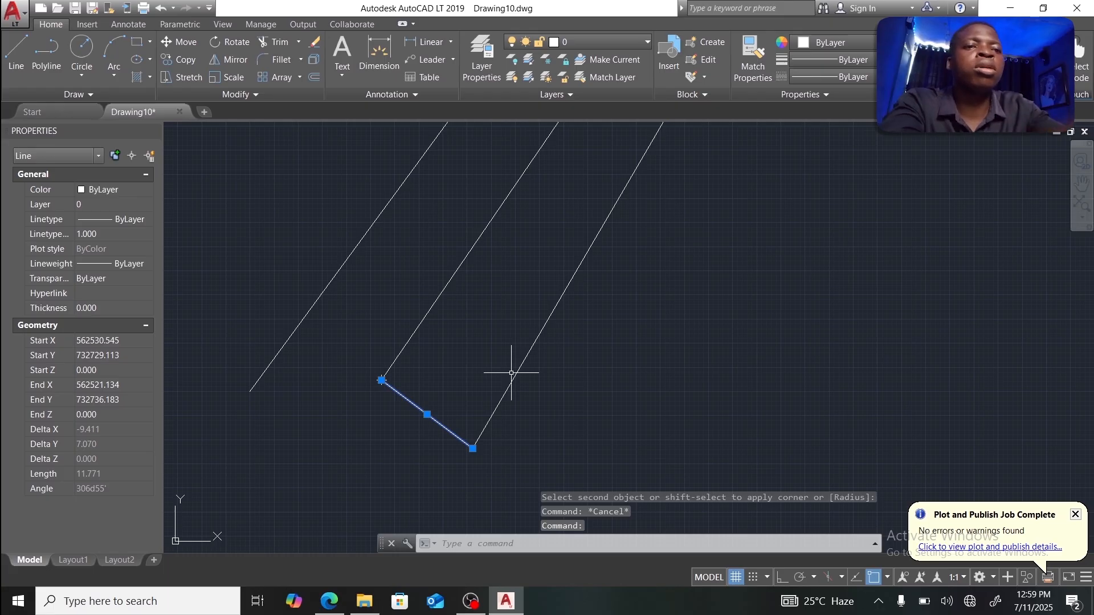
text(FIL)
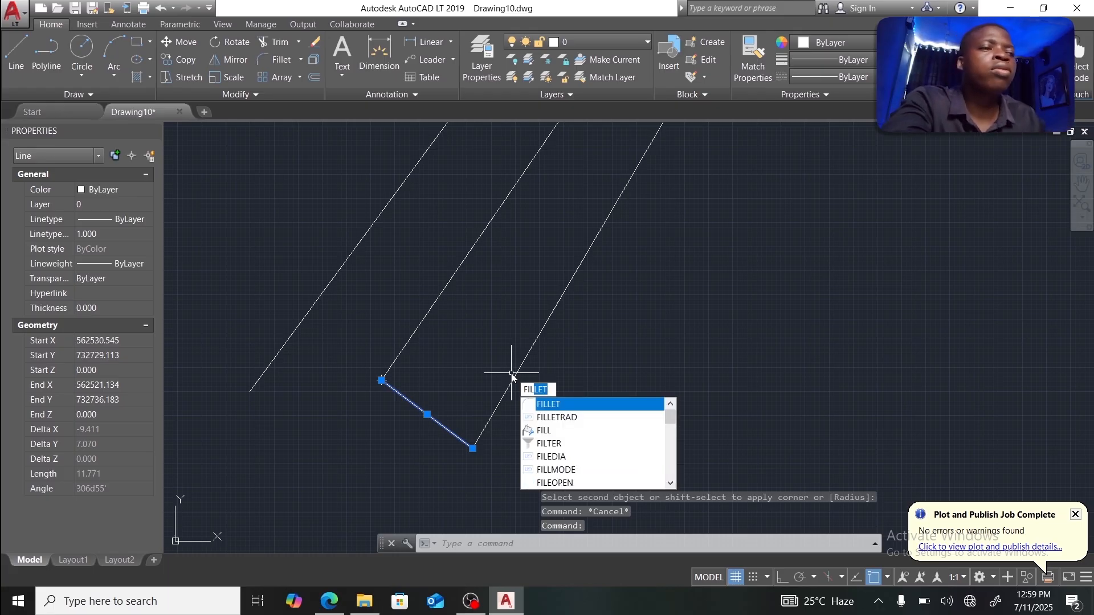
key(Return)
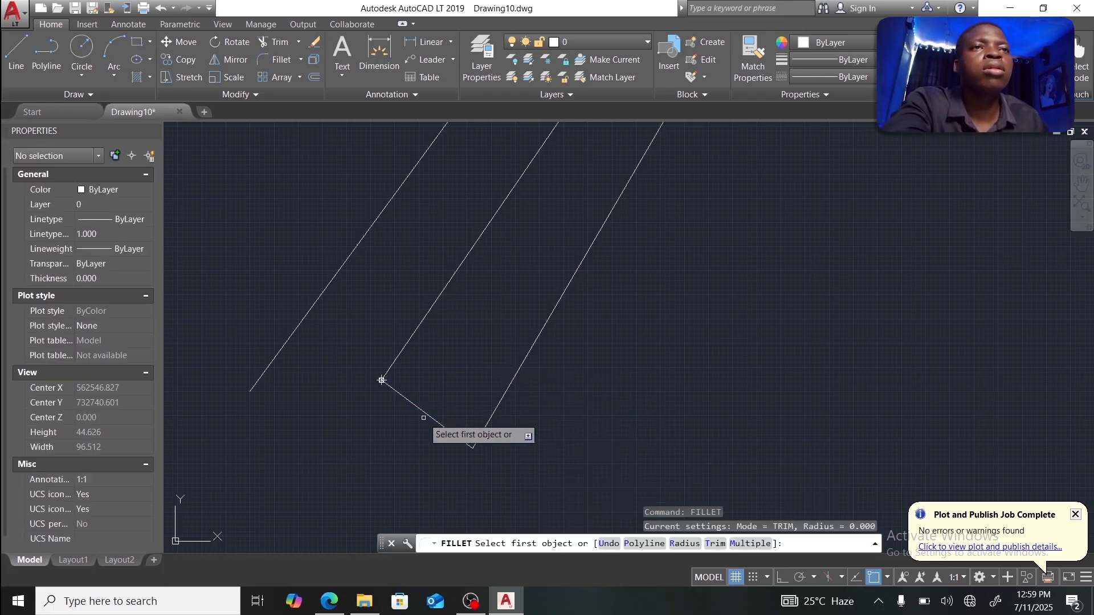
click(423, 418)
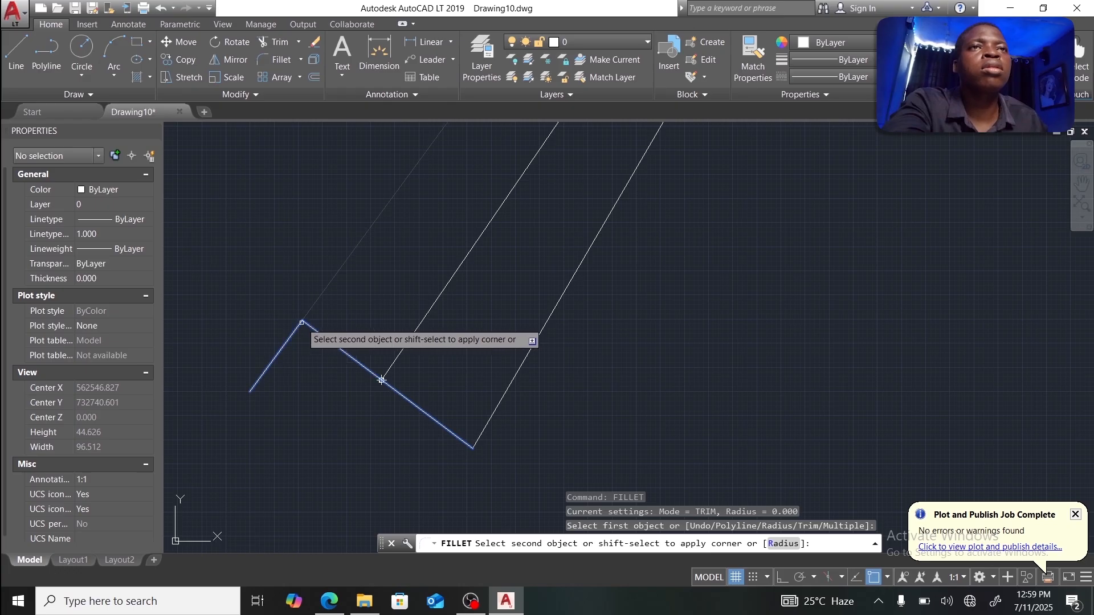
click(382, 380)
key(Escape)
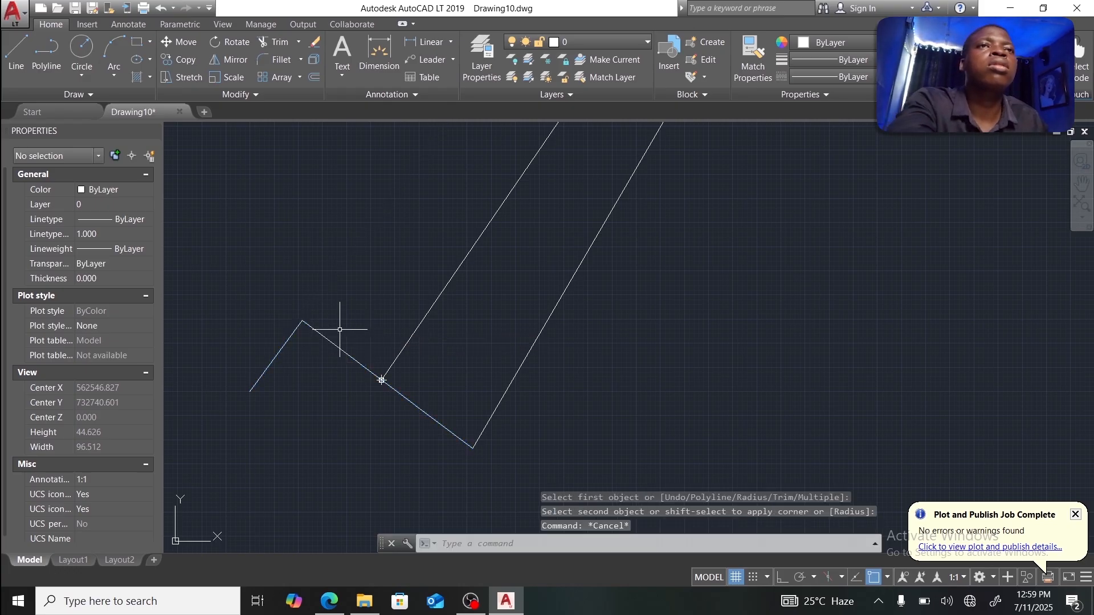
click(285, 346)
key(Delete)
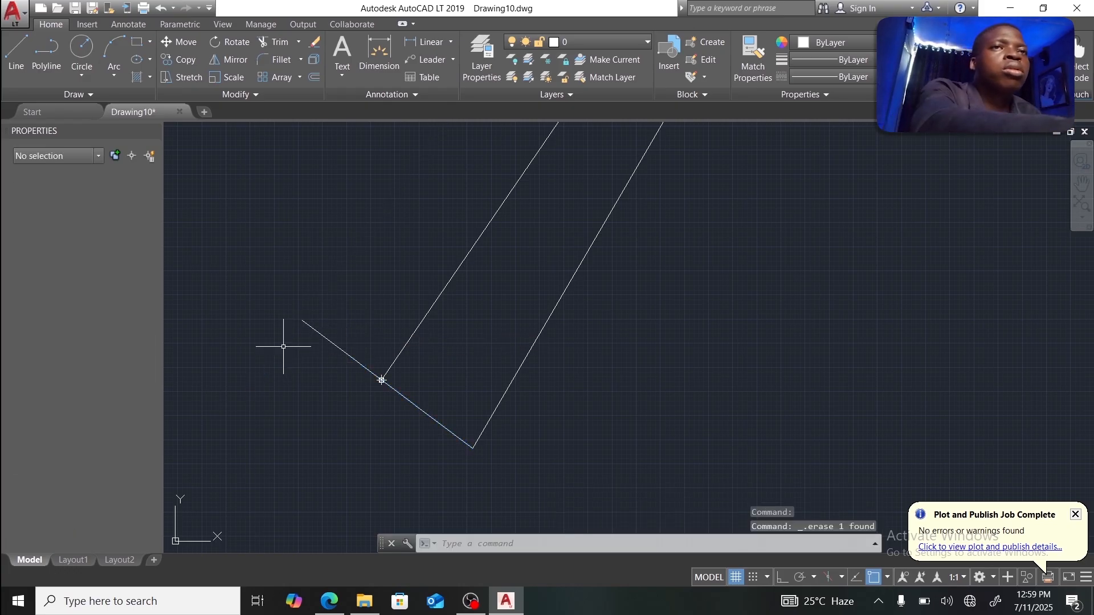
scroll(355, 314, down, 4)
scroll(385, 275, up, 2)
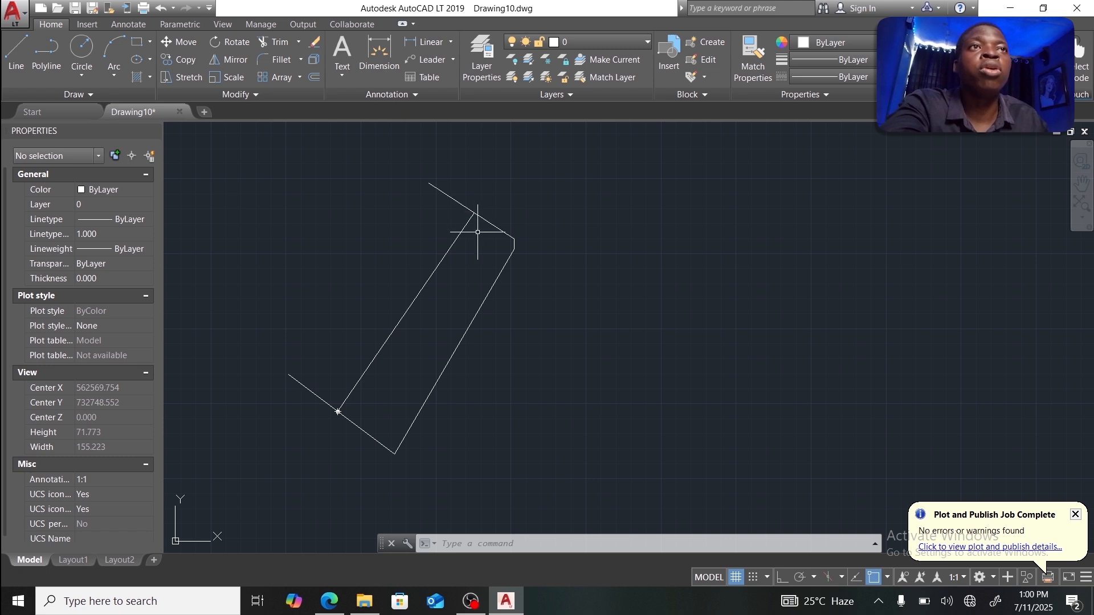
Step: Offset the extended top edge by 1 unit to place a parallel copy above it
scroll(510, 203, up, 4)
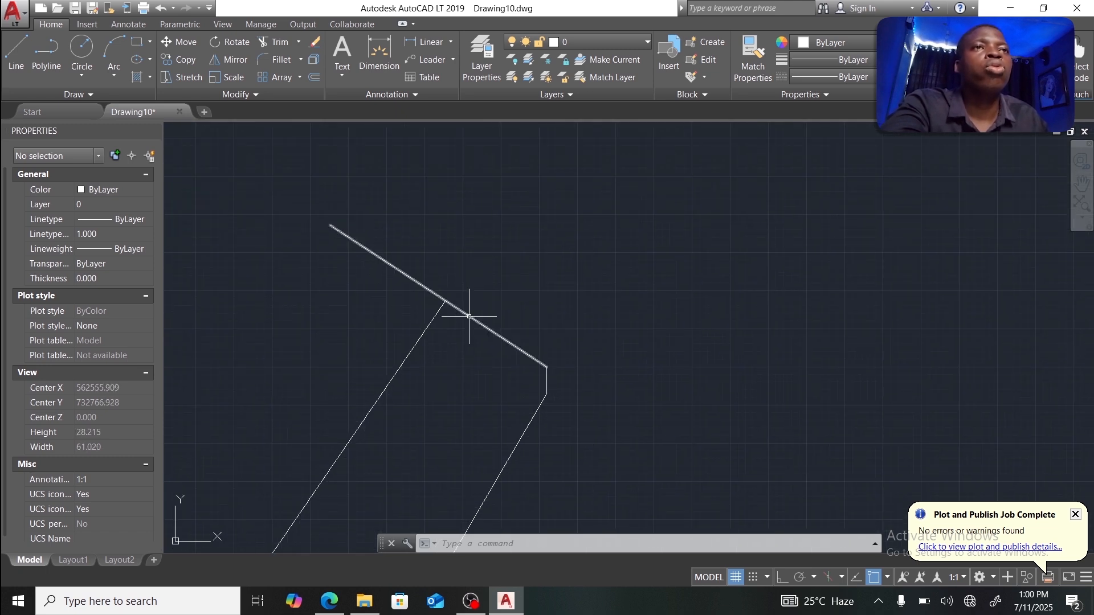
click(470, 315)
text(o)
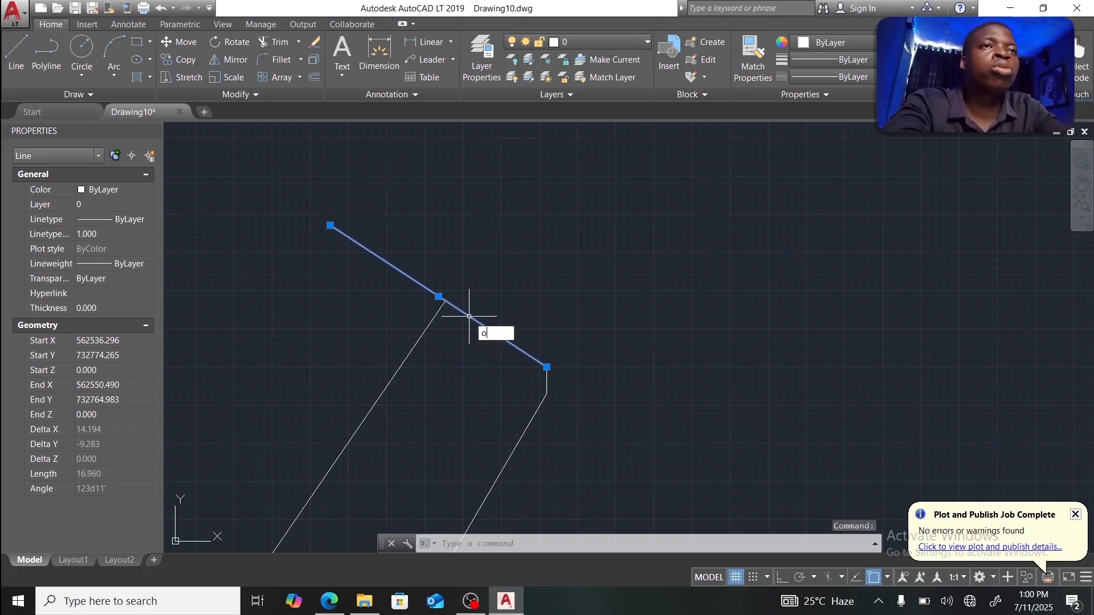
key(Return)
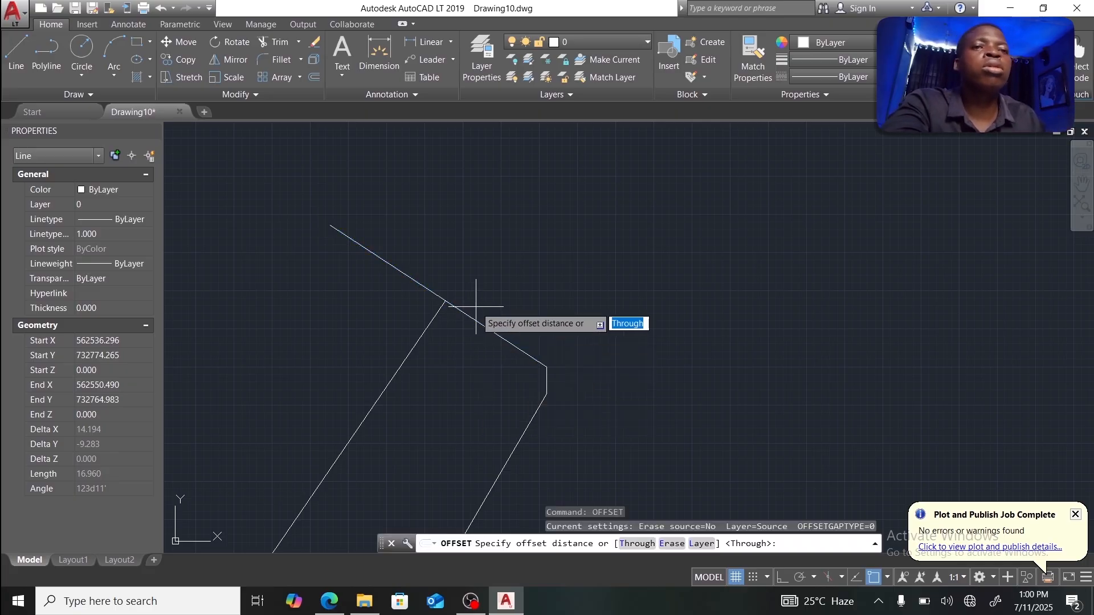
text(1)
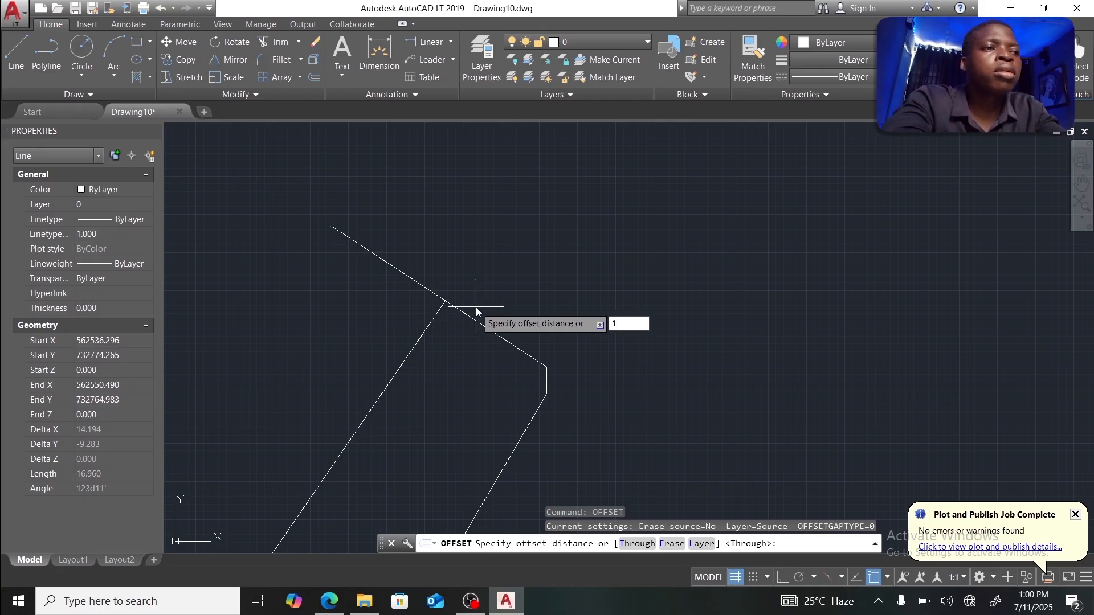
key(Return)
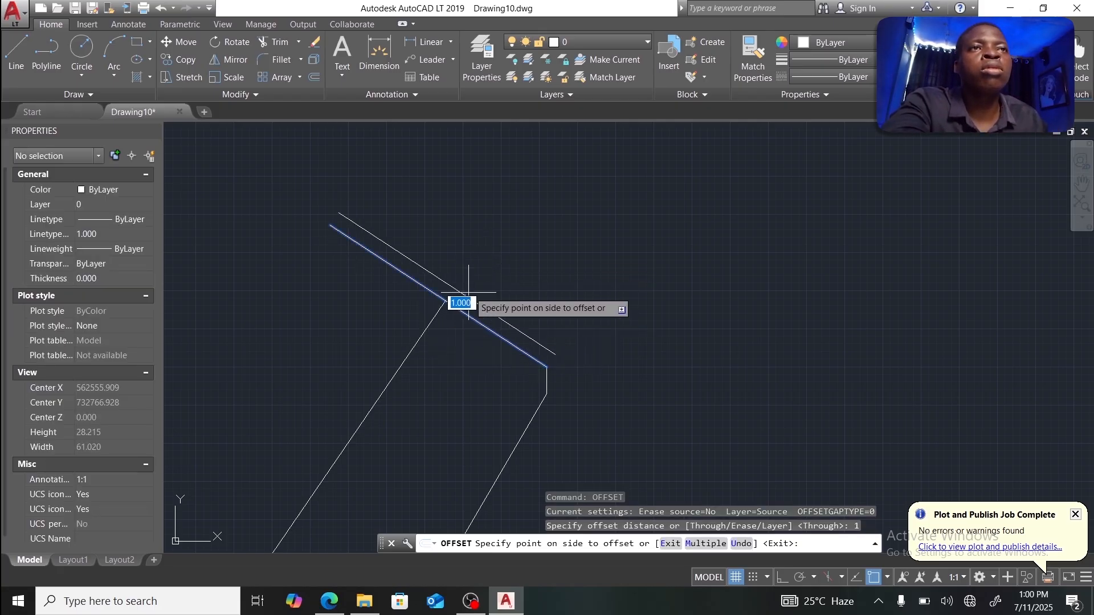
click(475, 283)
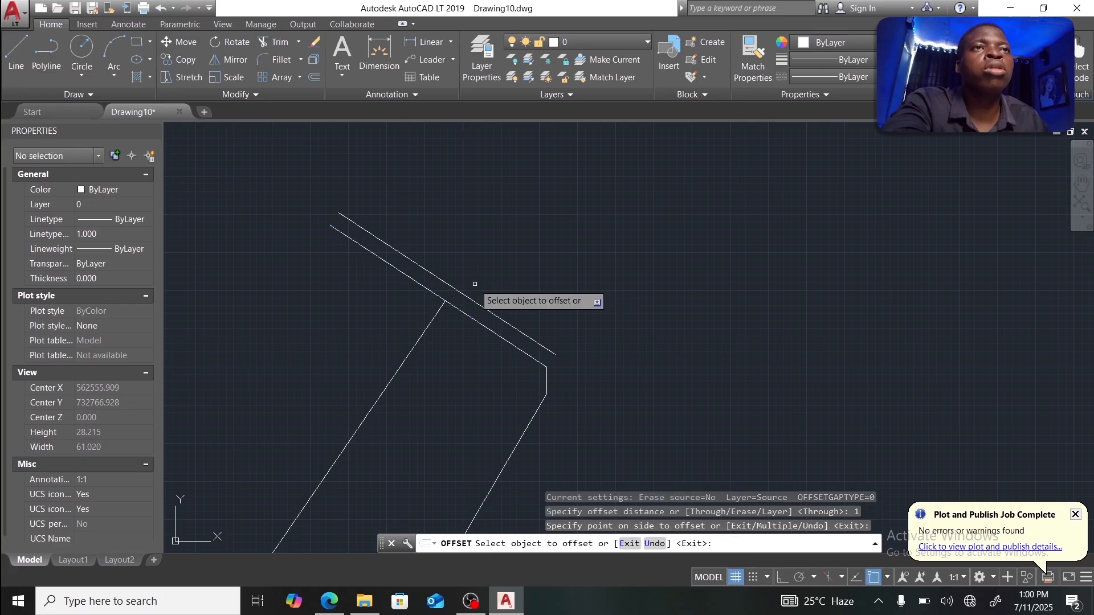
Step: Offset that new copy once more, 0.5 units away
click(466, 296)
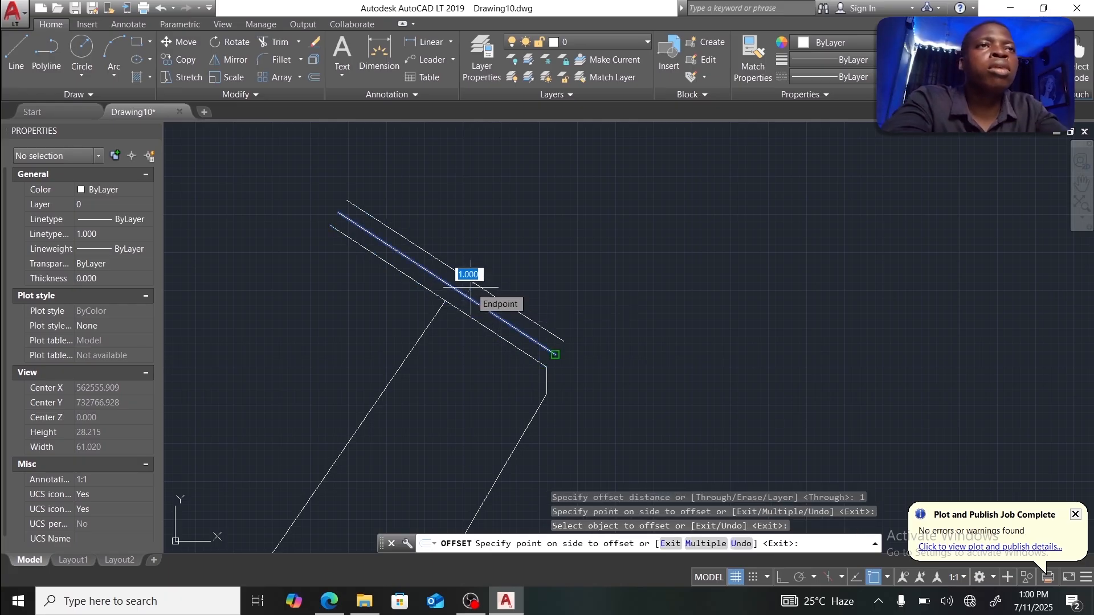
text(0.5)
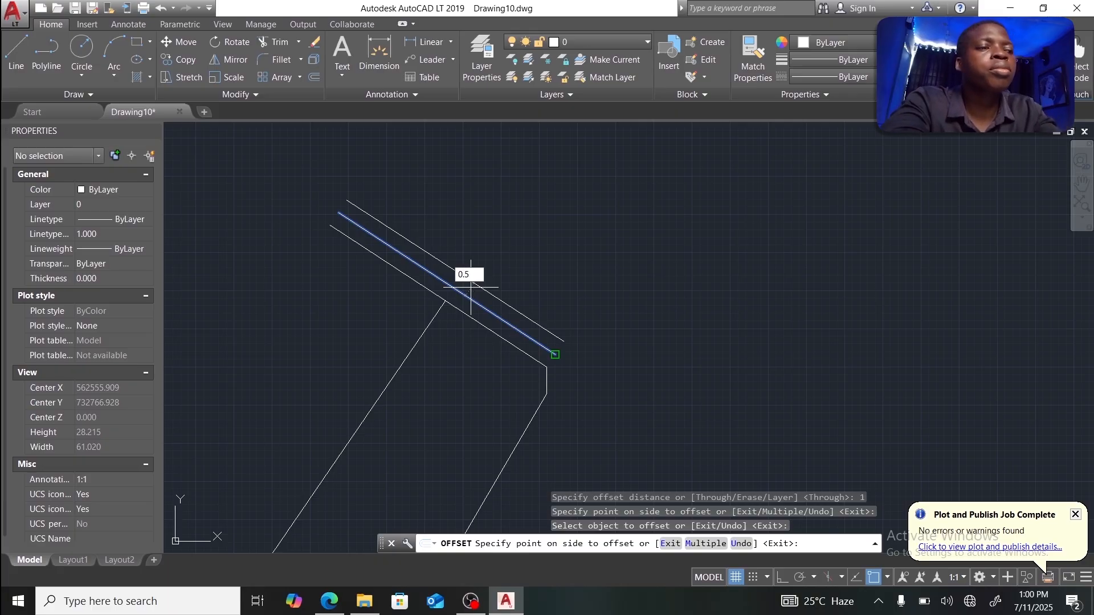
key(Return)
key(Escape)
text(l)
key(Return)
scroll(504, 298, down, 5)
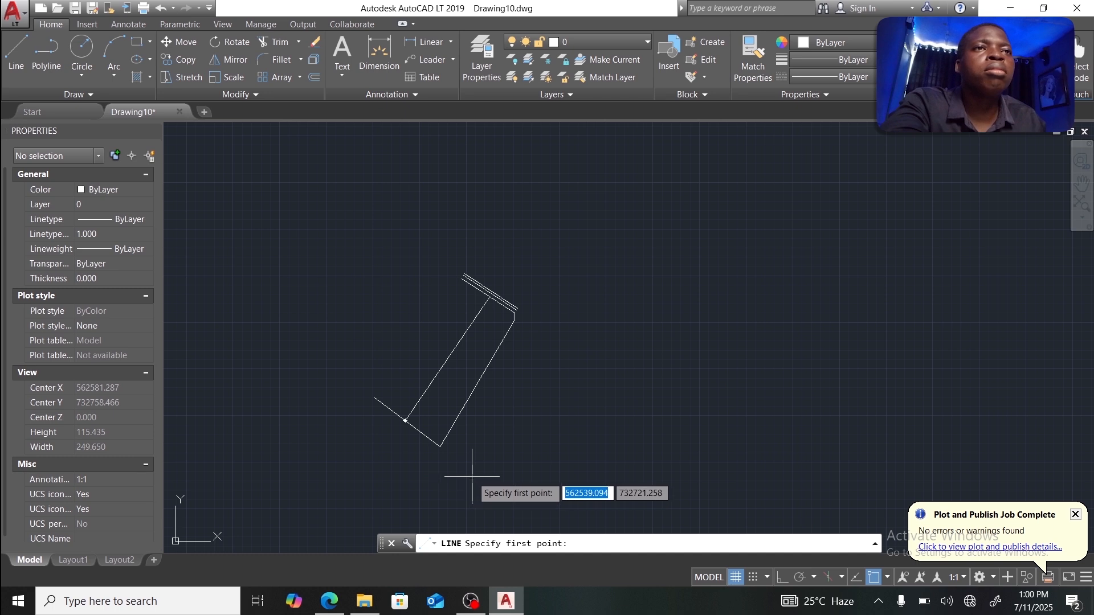
Step: Draw a diagonal helper line and fillet the upper edge to it, extending the edge southeast
click(473, 475)
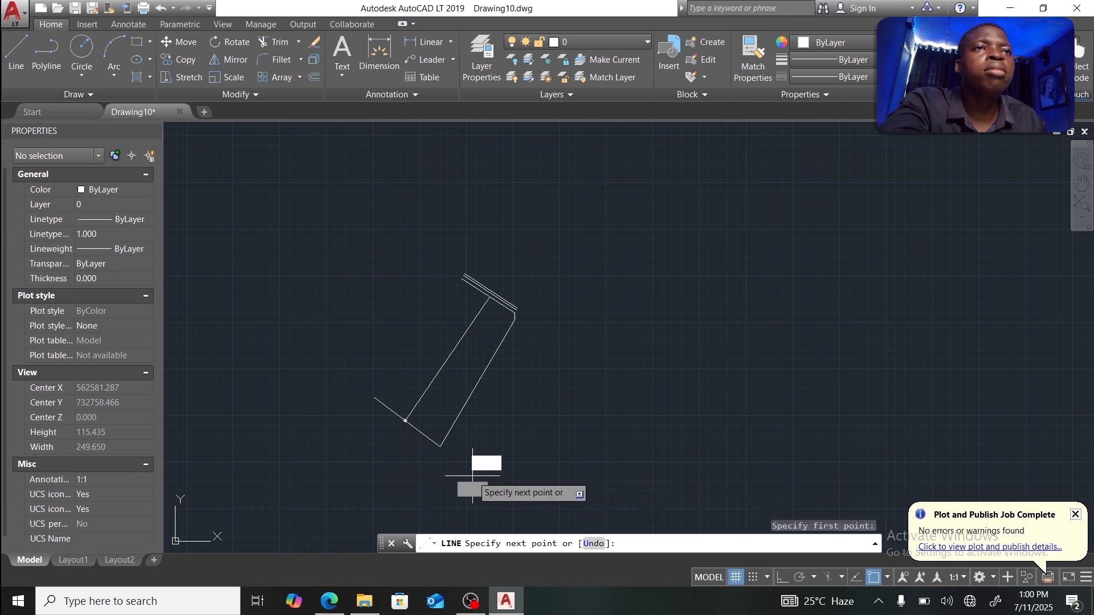
click(588, 278)
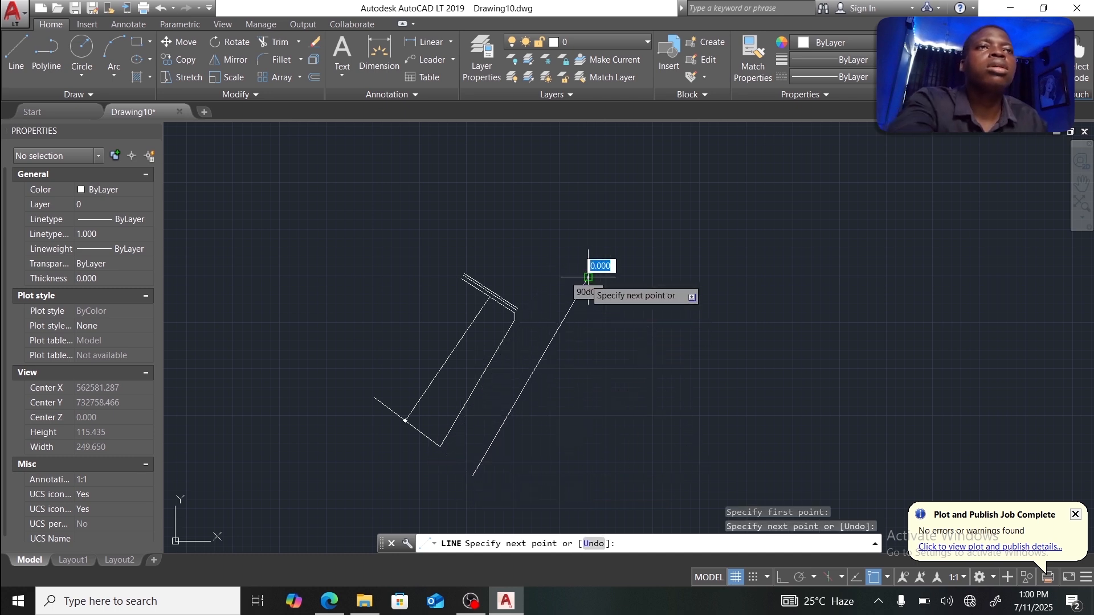
key(Escape)
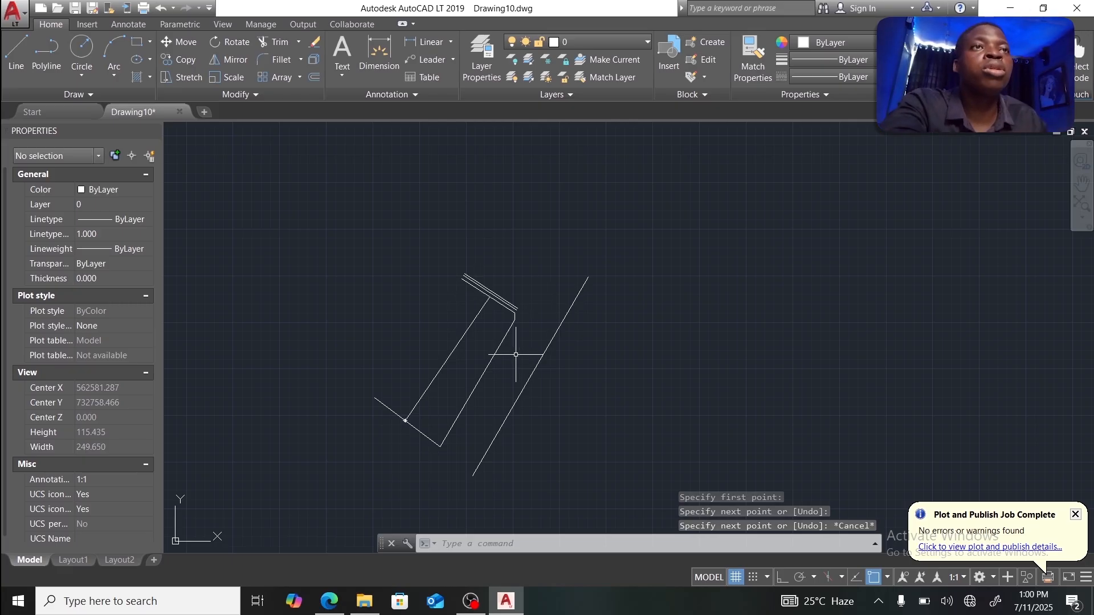
click(533, 371)
click(535, 369)
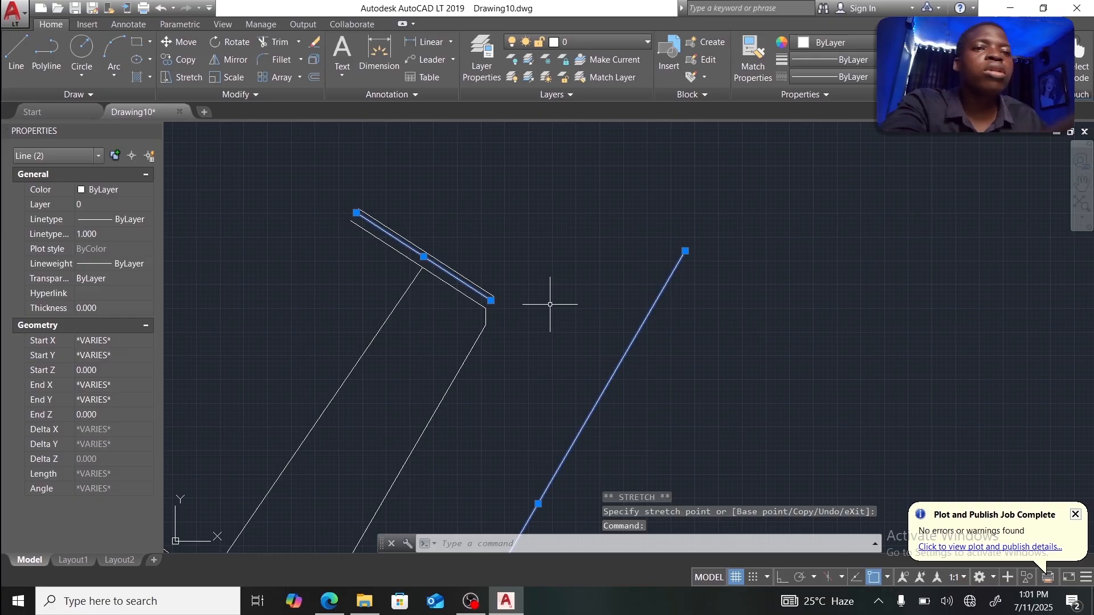
text(FILL)
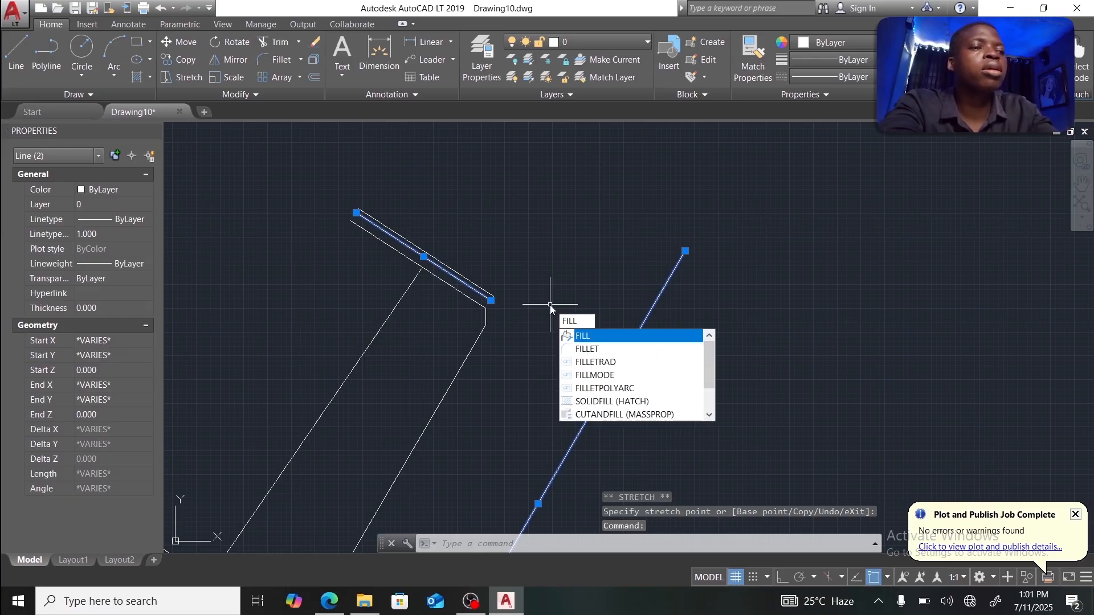
text(ET)
key(Return)
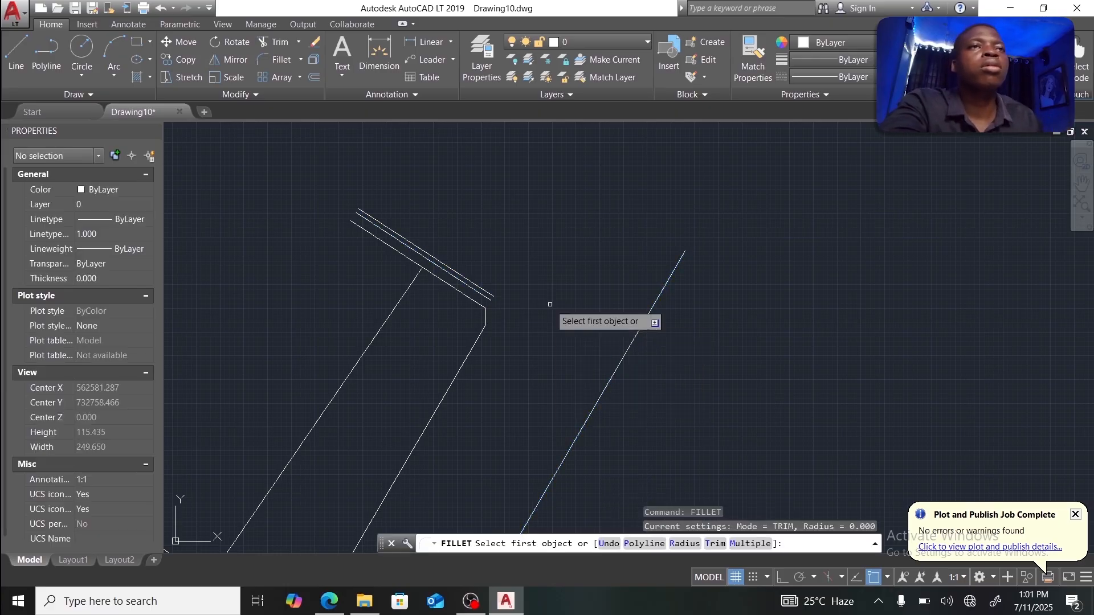
click(482, 292)
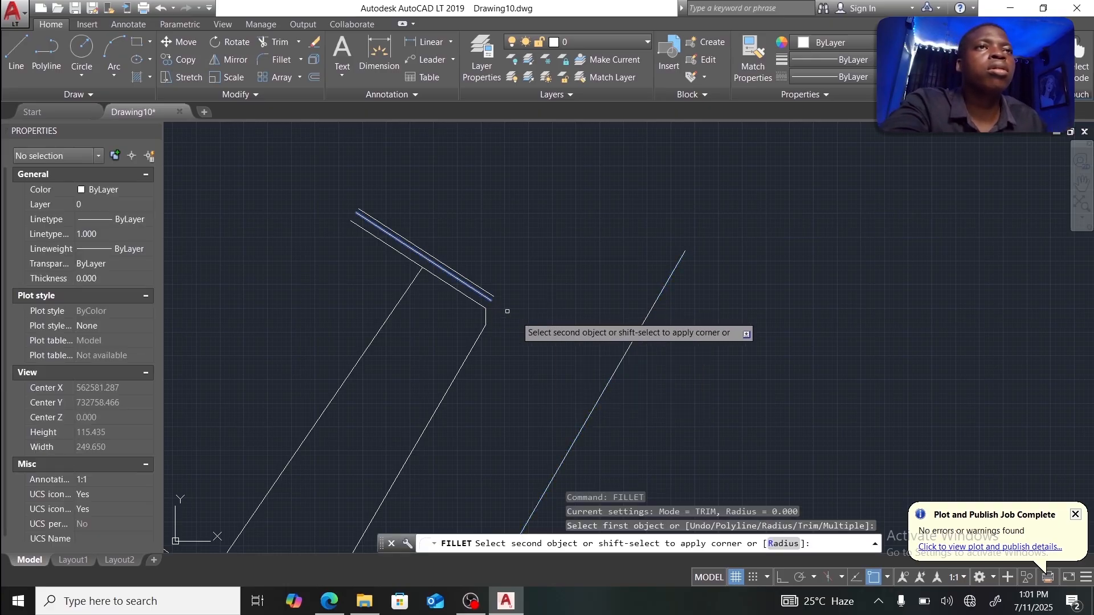
click(614, 371)
key(Escape)
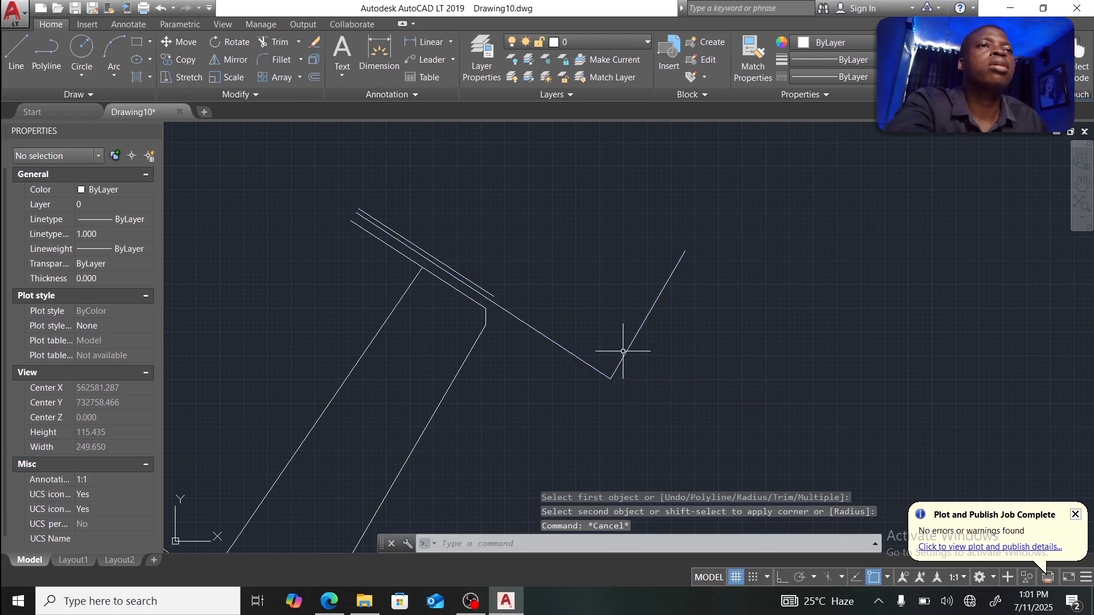
Step: Erase the diagonal helper line and the short upper parallel line
click(626, 353)
key(Delete)
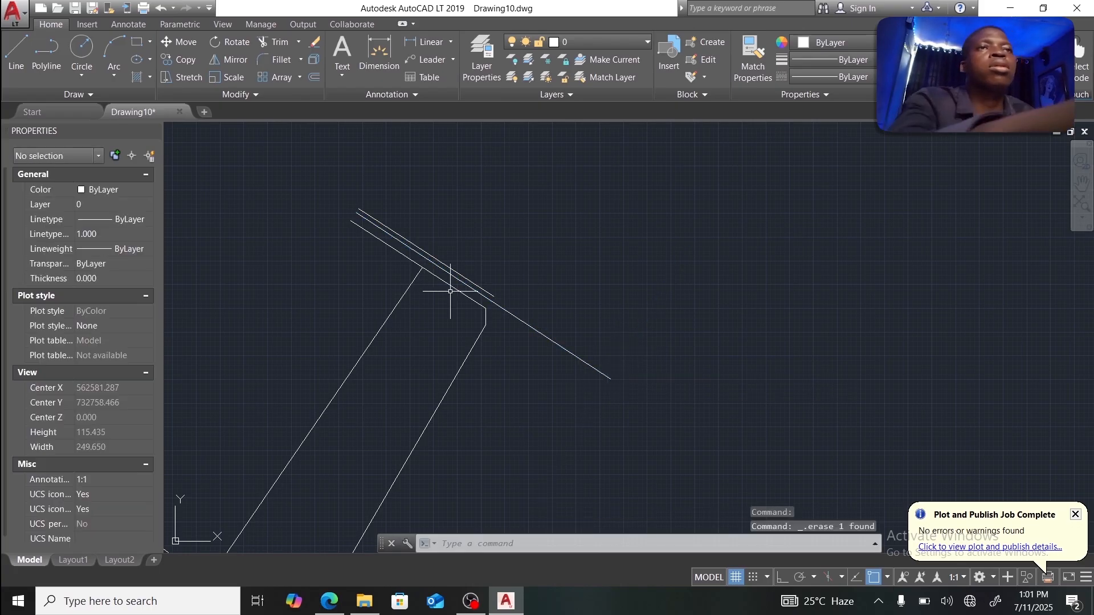
click(466, 279)
key(Delete)
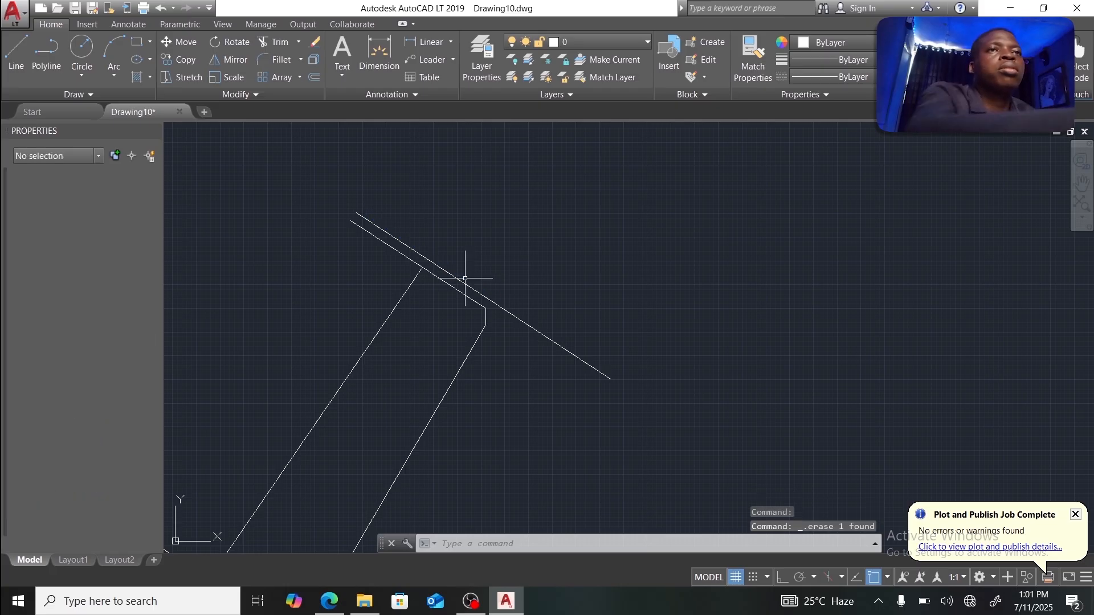
click(475, 292)
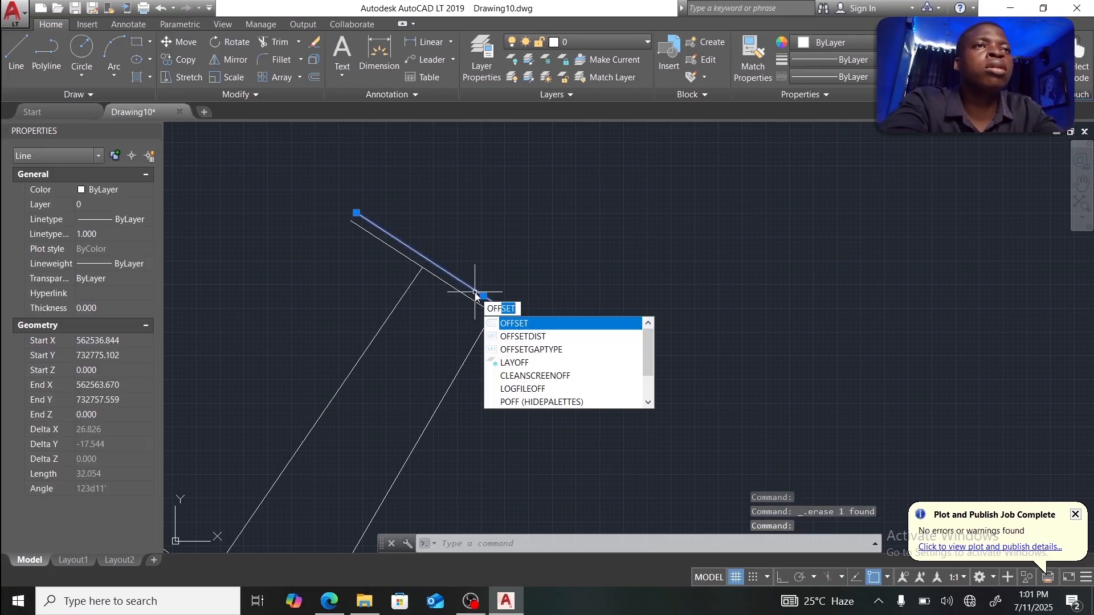
Step: Offset the long diagonal edge by 0.5, then 5, then 0.5 again to form road-edge lines
key(Return)
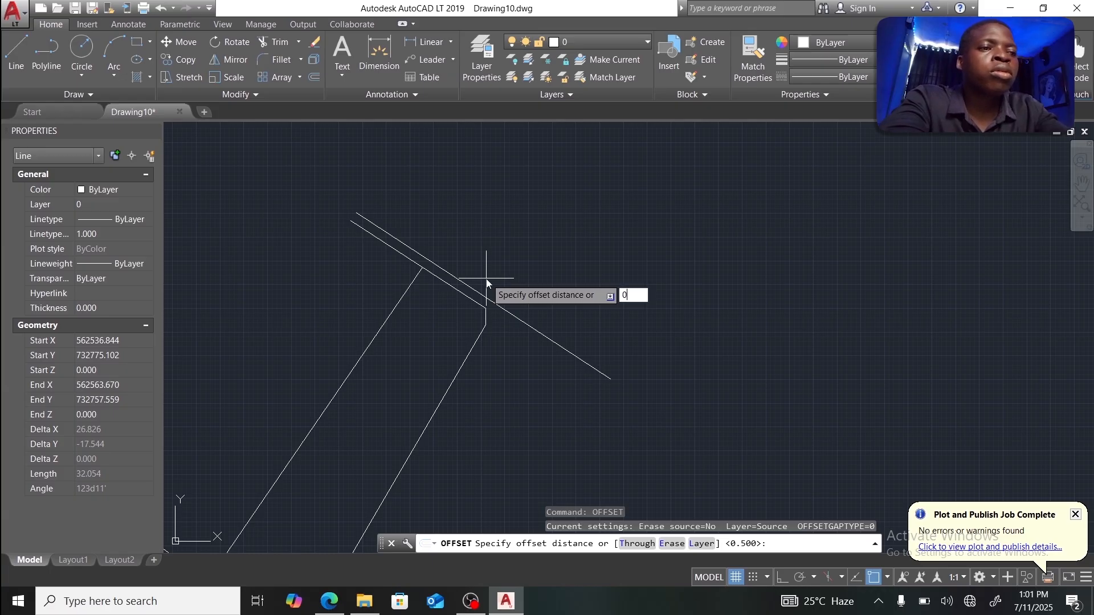
key(Return)
click(482, 293)
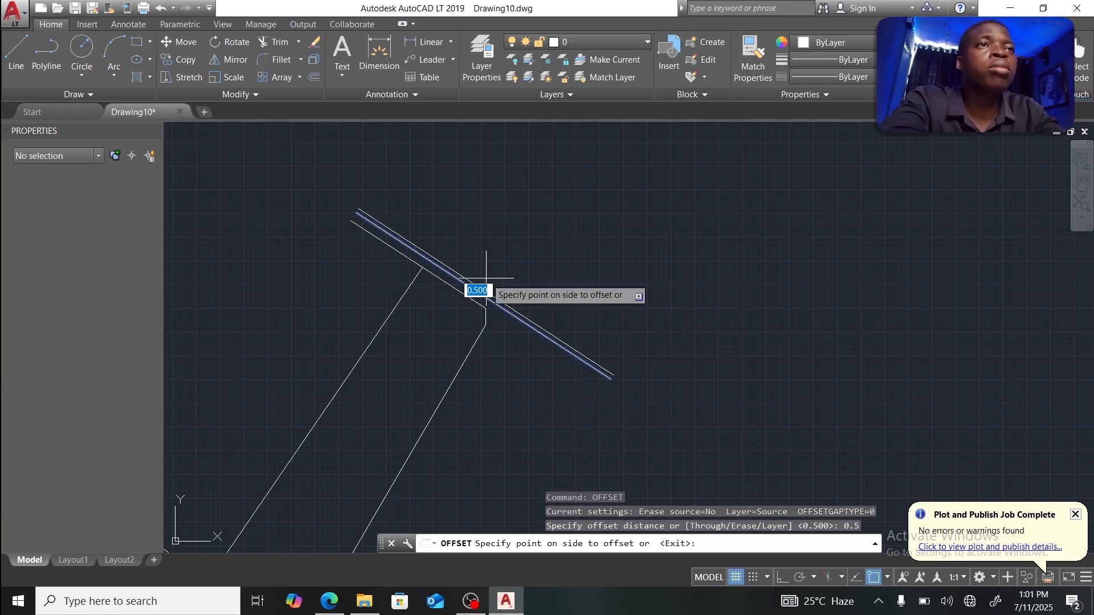
click(486, 279)
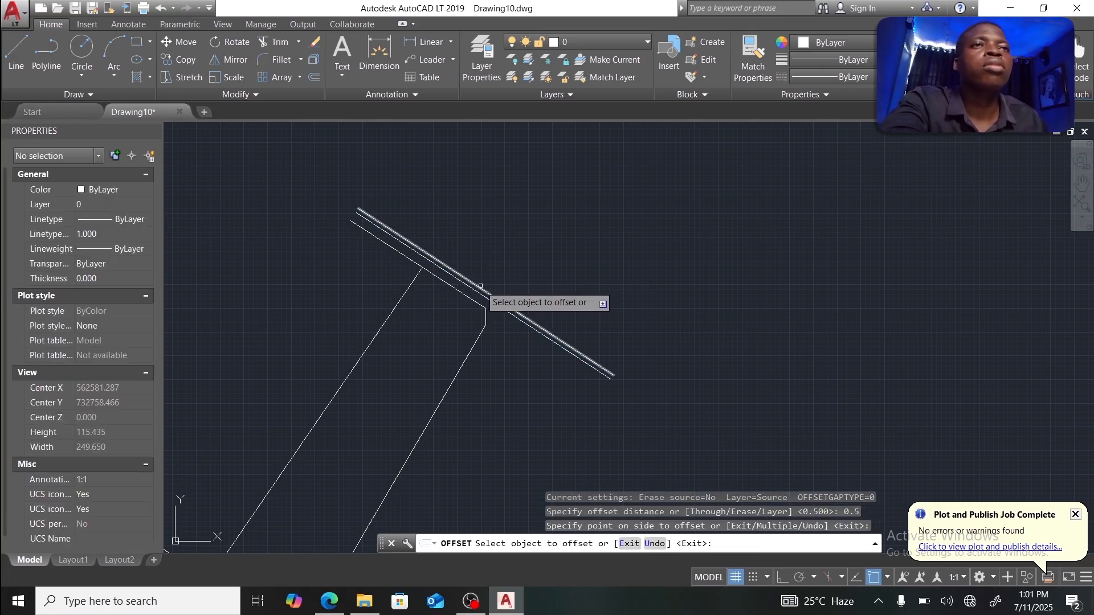
click(482, 287)
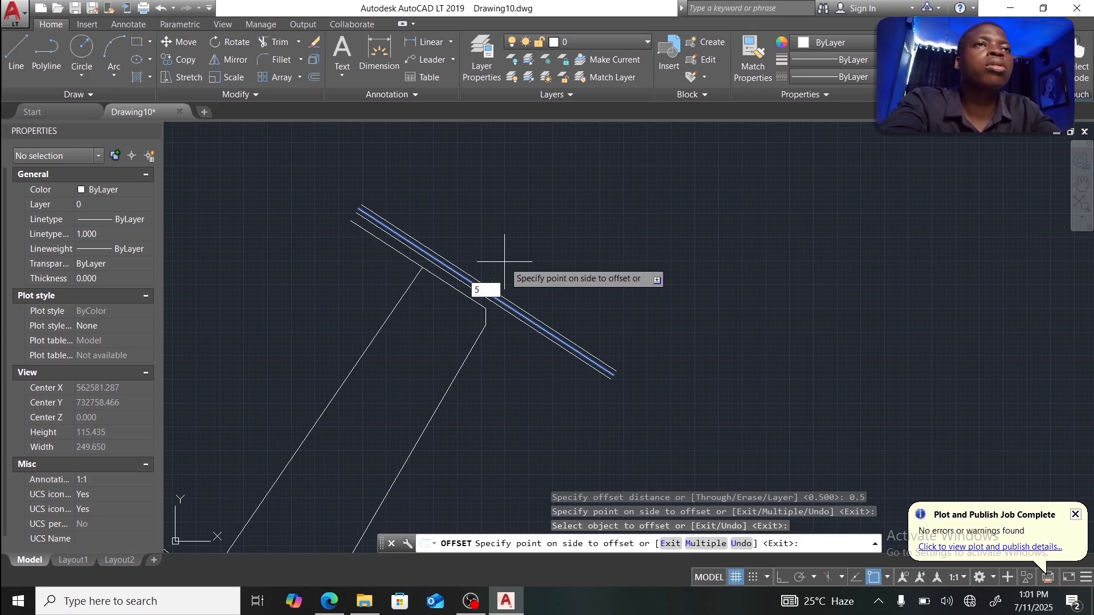
key(Return)
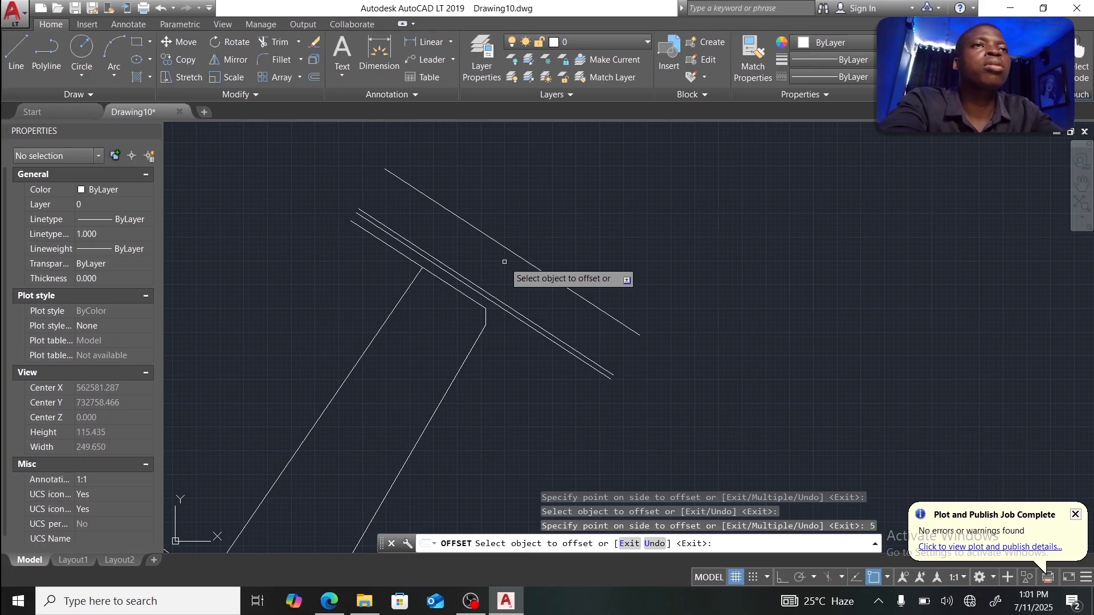
click(508, 249)
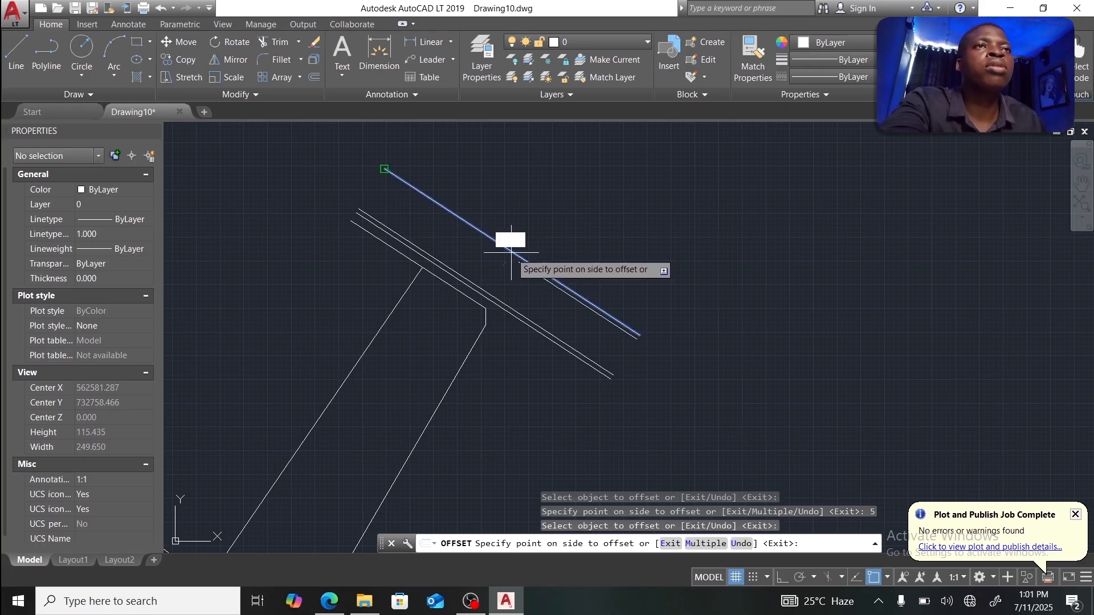
click(520, 246)
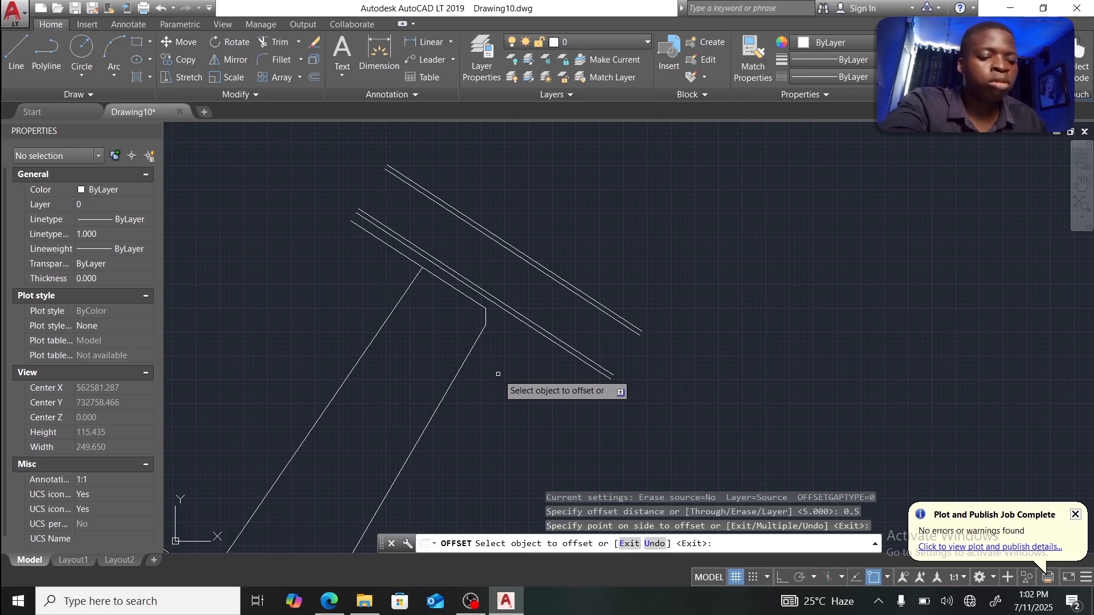
middle_drag(498, 373, 550, 234)
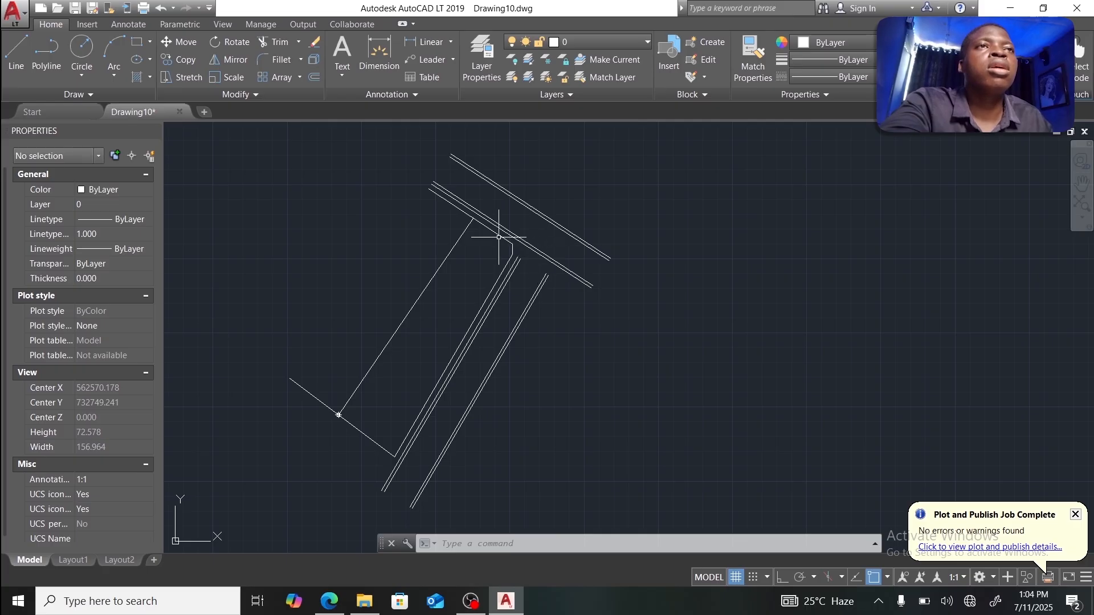
Step: Break the inner road-edge line at the side-road junction and delete its upper-left piece
scroll(519, 250, up, 5)
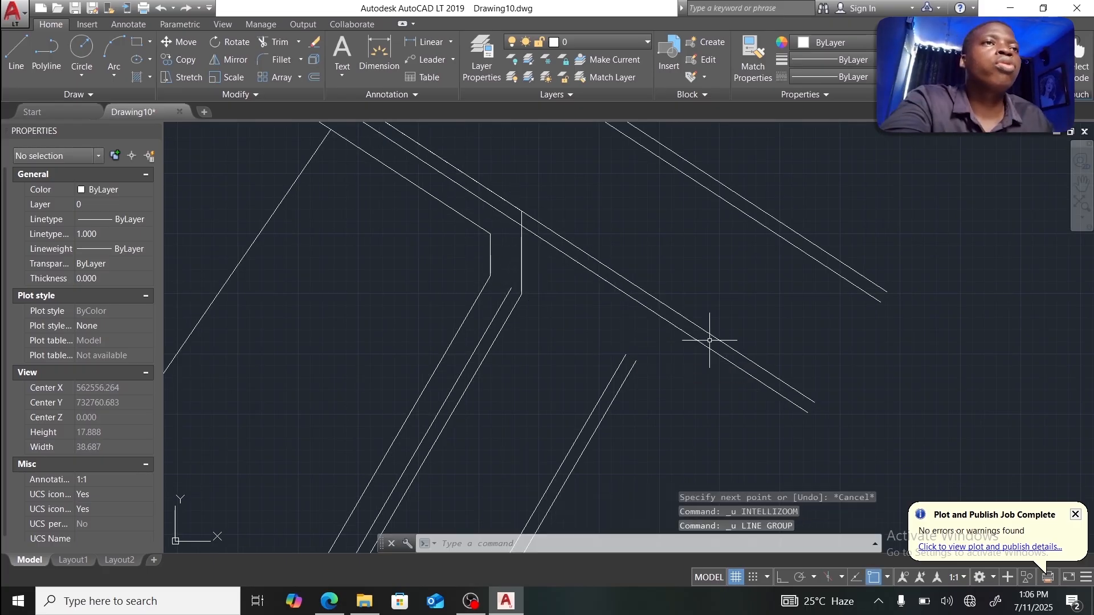
click(566, 238)
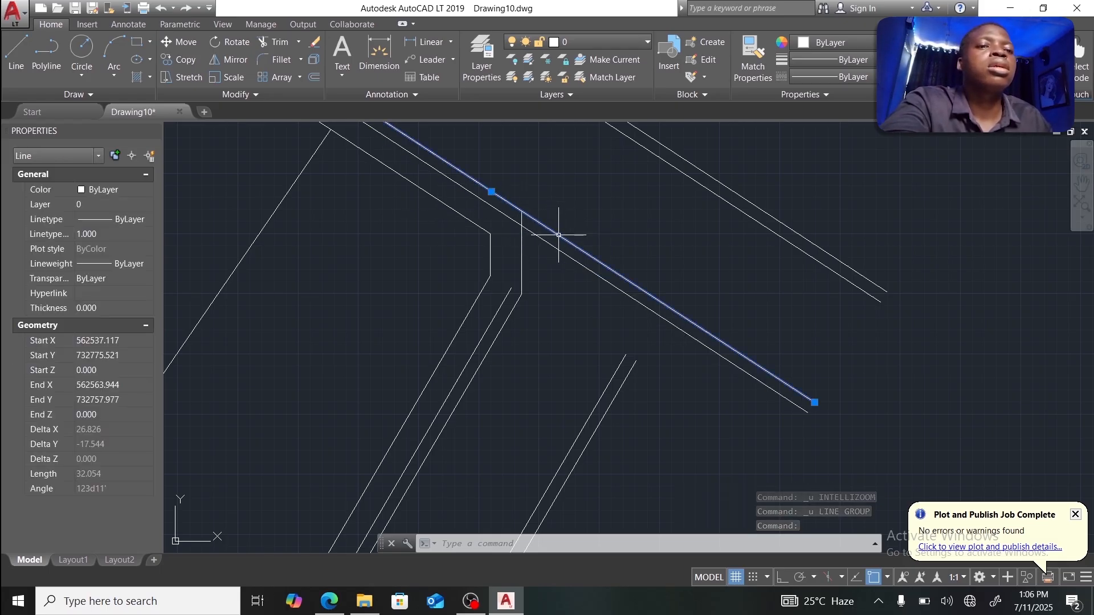
text(BREAK)
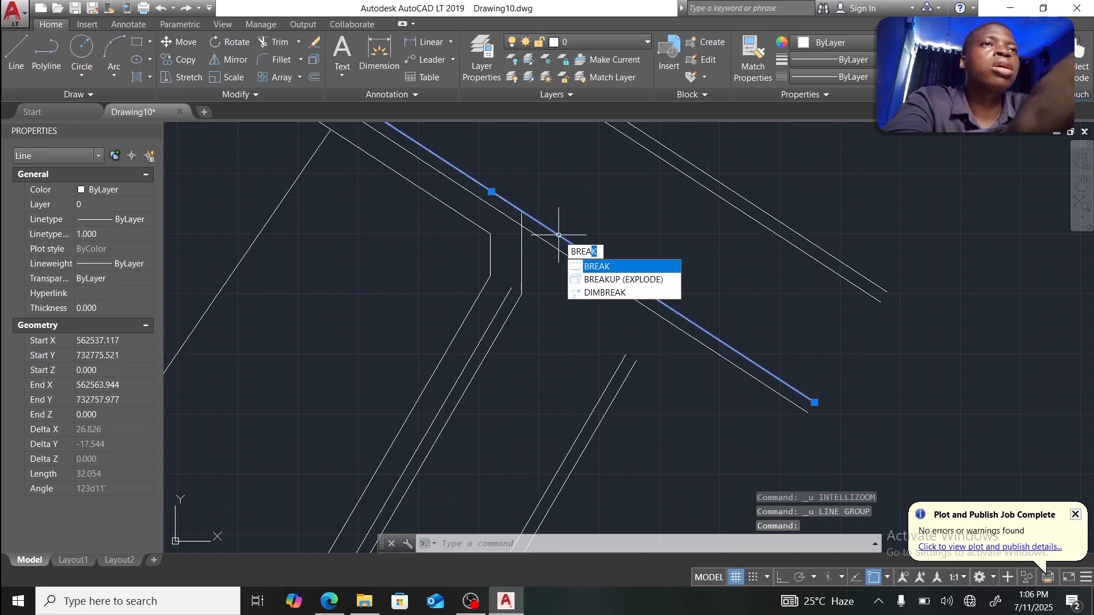
key(Return)
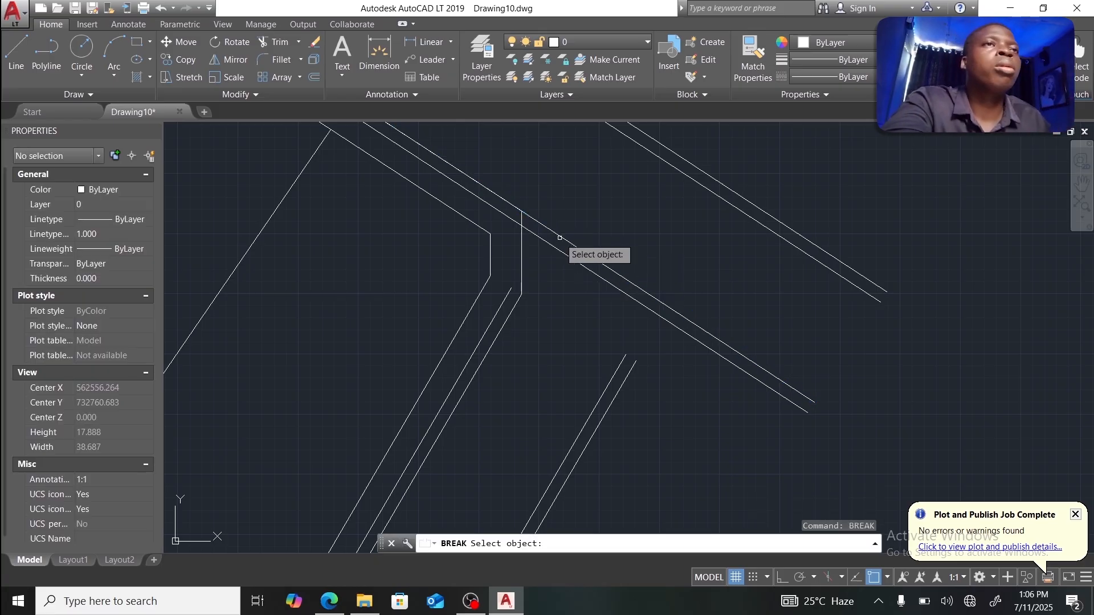
click(566, 240)
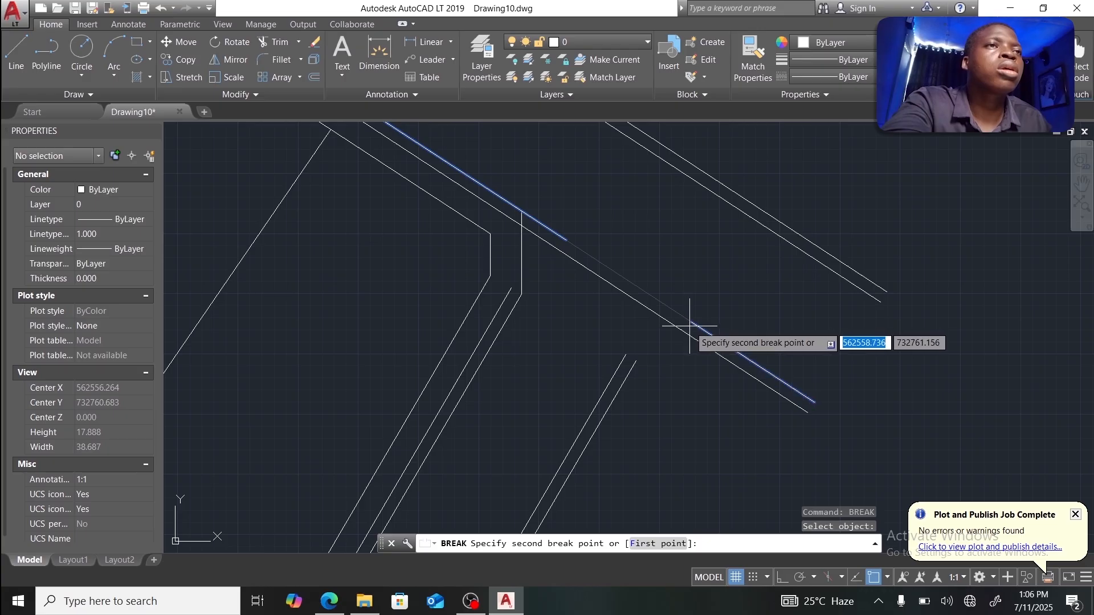
click(872, 577)
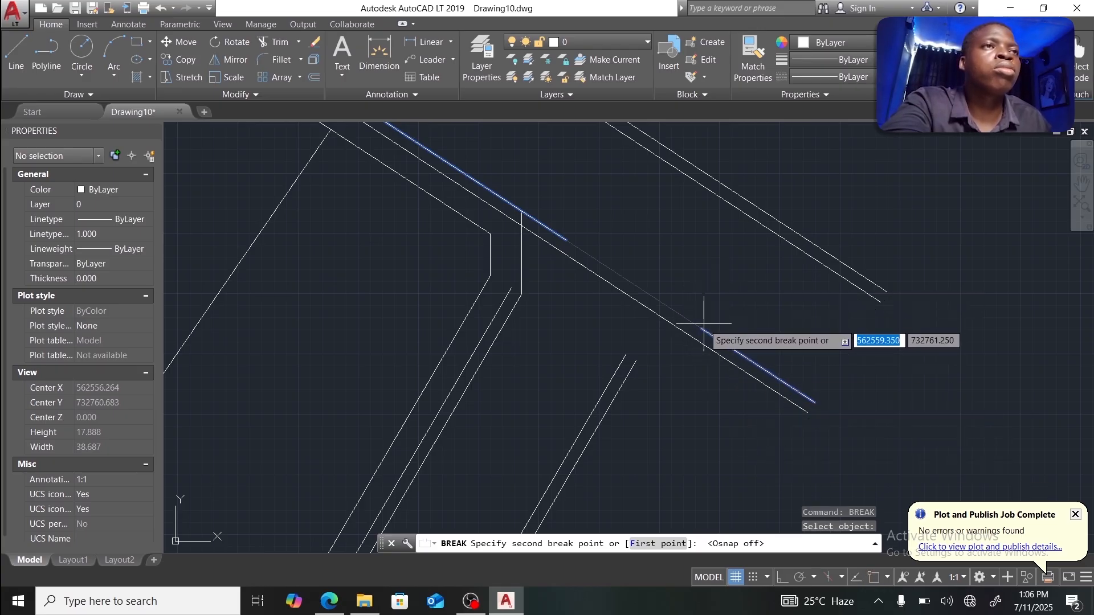
click(704, 323)
click(537, 223)
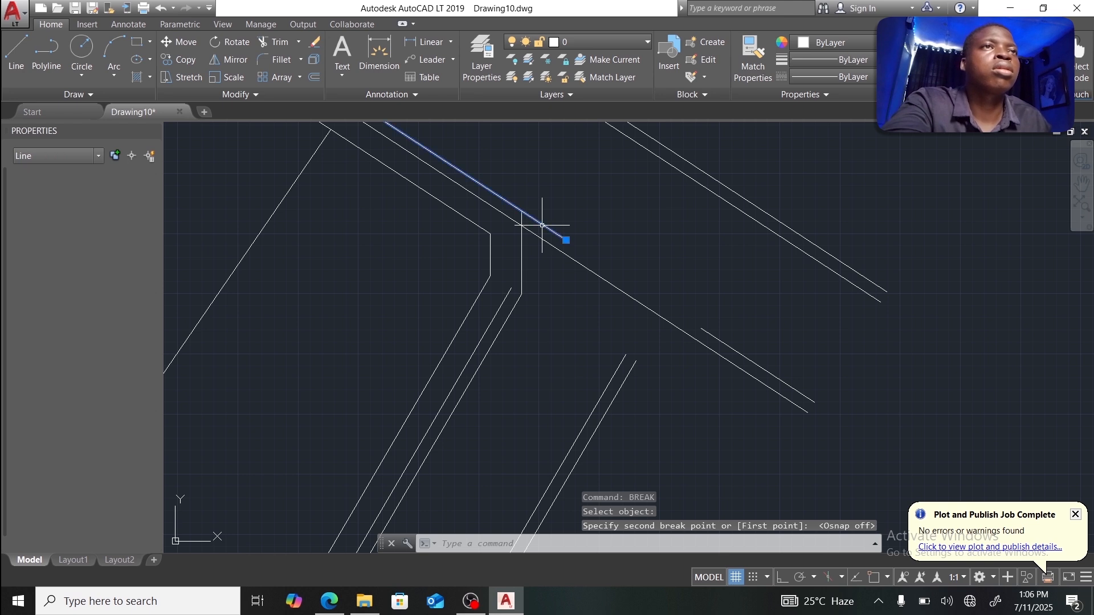
key(Delete)
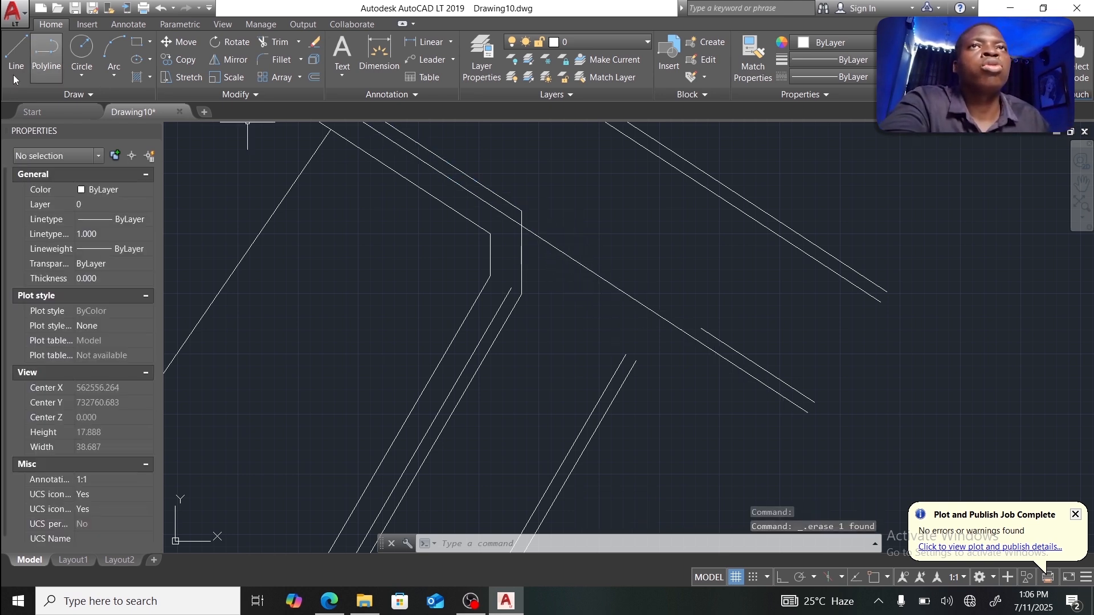
Step: With Osnap on, draw a short line from the road-edge endpoint to the diagonal offset line
click(16, 51)
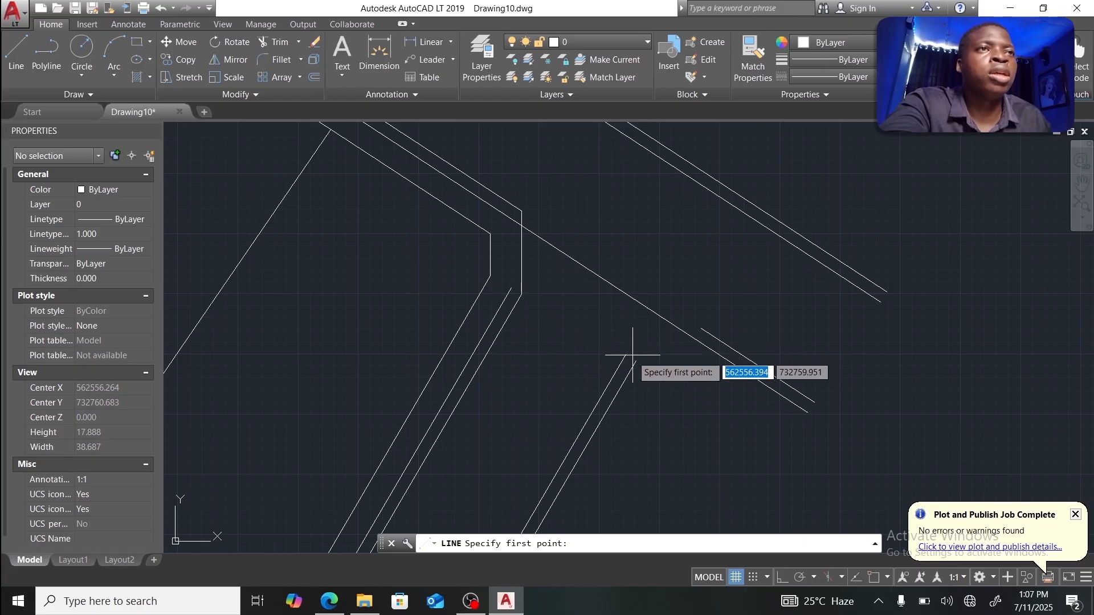
click(874, 578)
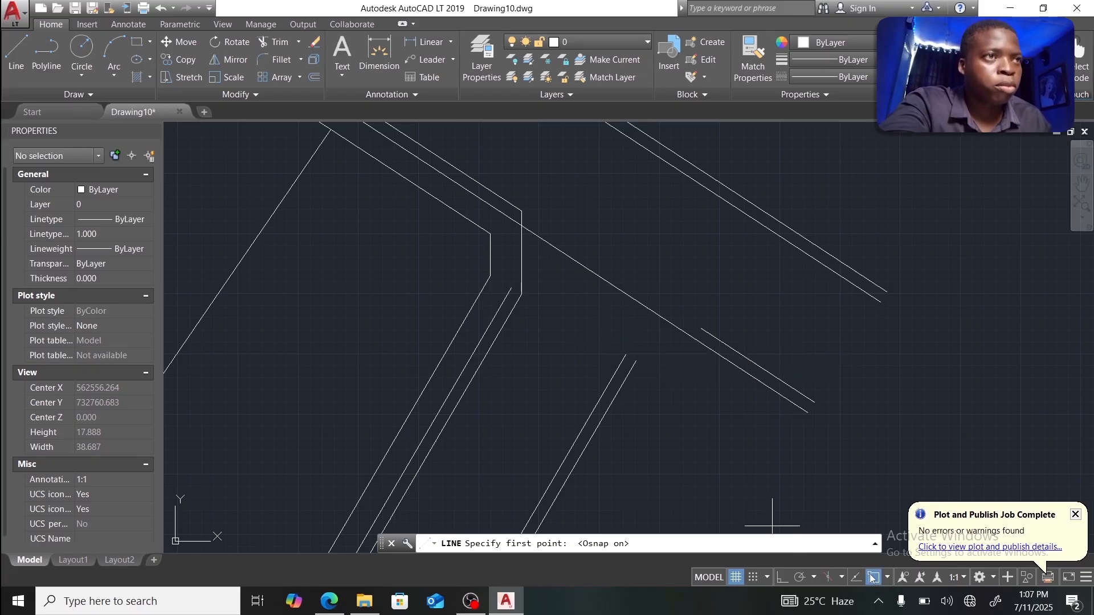
click(626, 355)
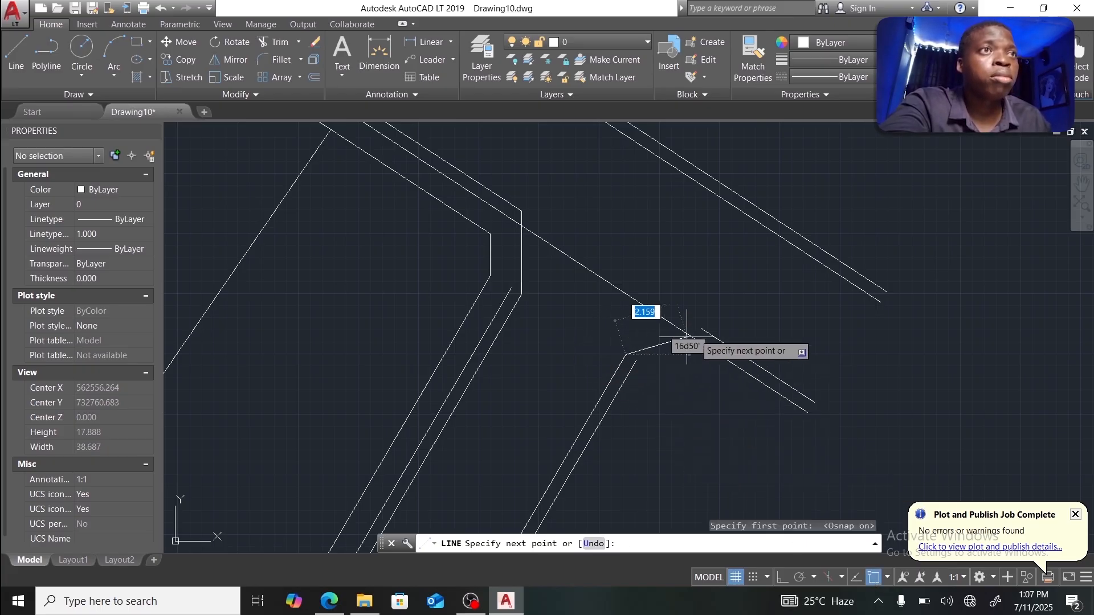
click(701, 329)
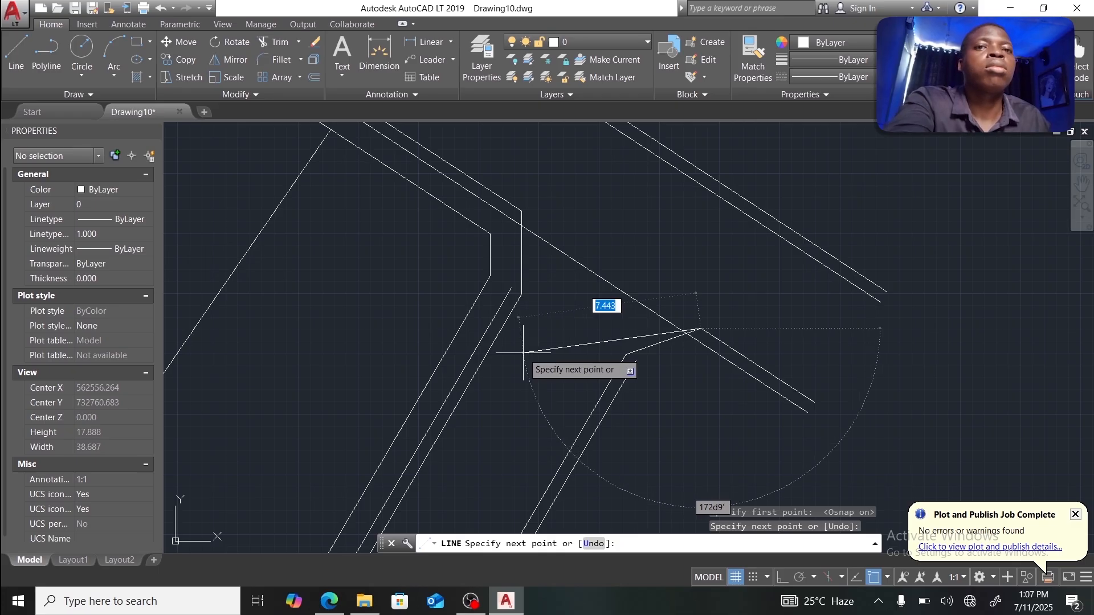
key(Escape)
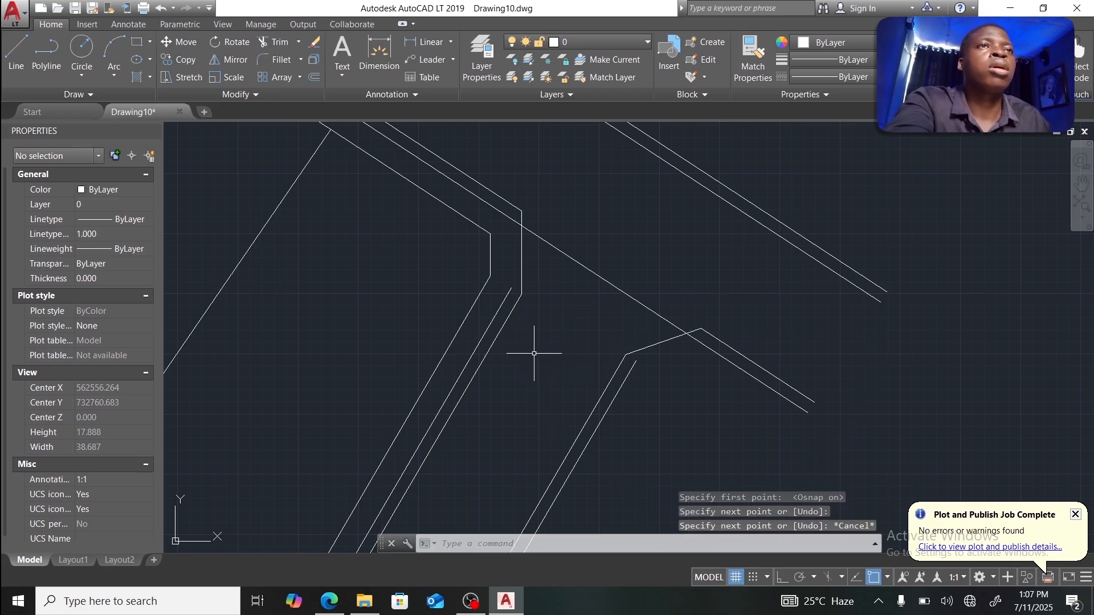
Step: With OSNAP off, stretch the first diagonal road-edge line's top end onto the vertical boundary line
click(509, 290)
mouse_move(511, 289)
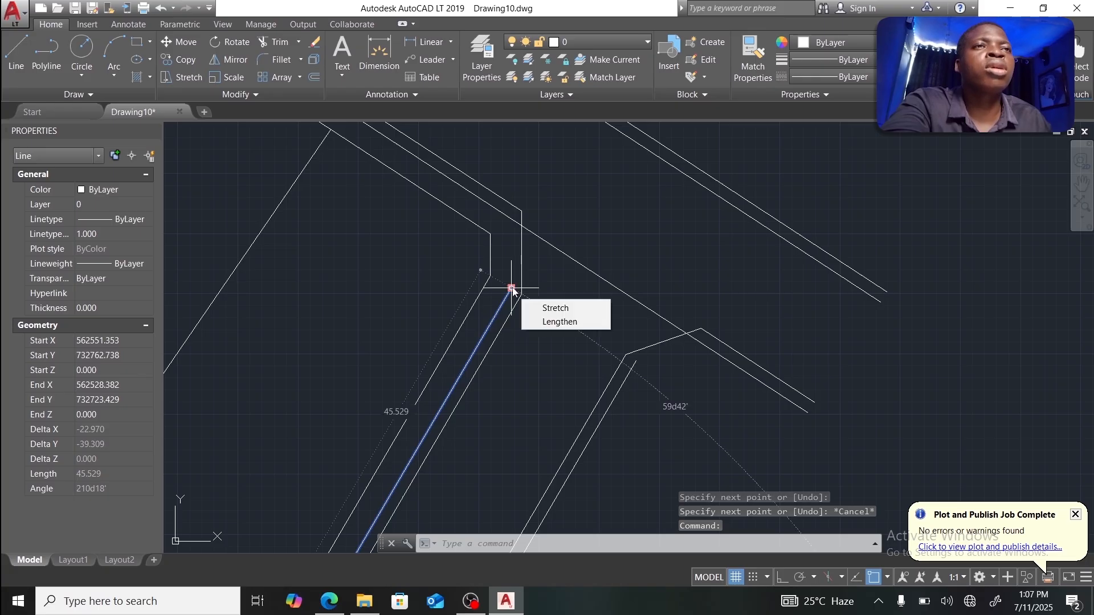
click(511, 288)
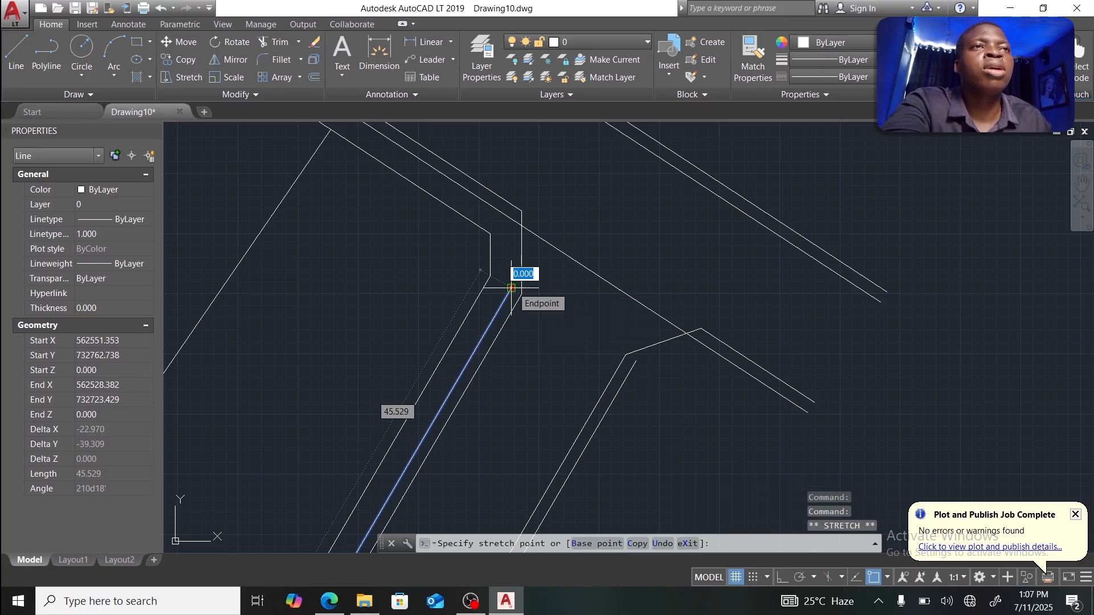
key(Escape)
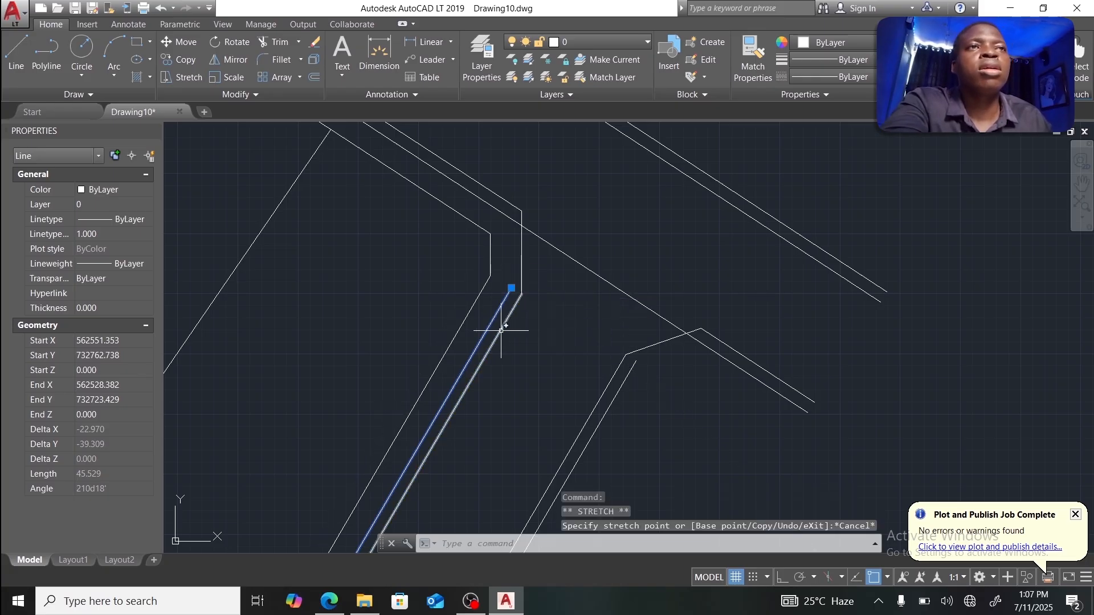
click(512, 288)
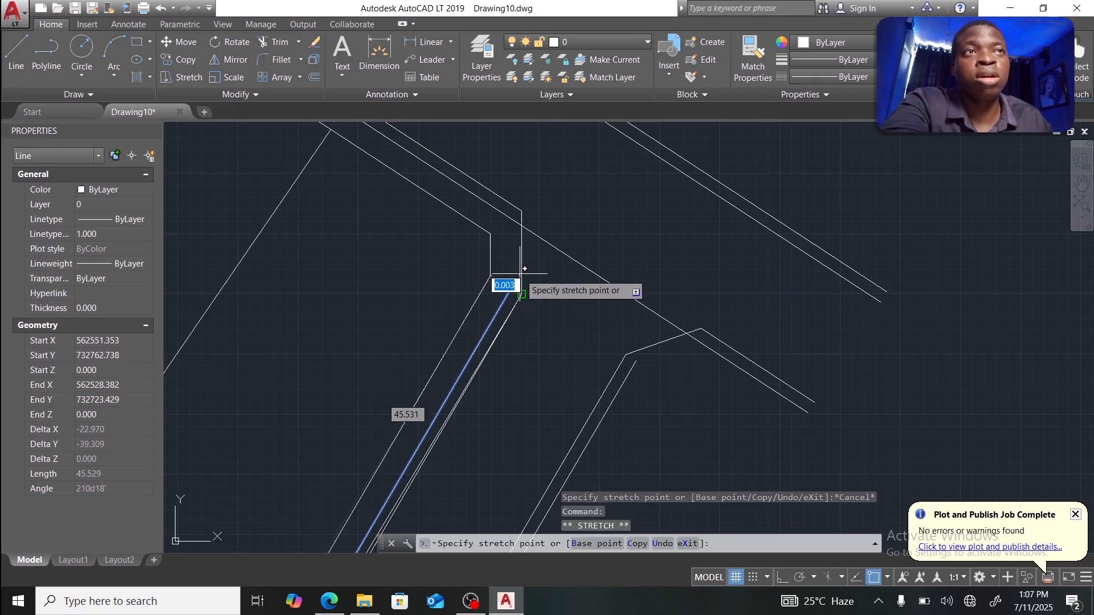
scroll(520, 273, up, 4)
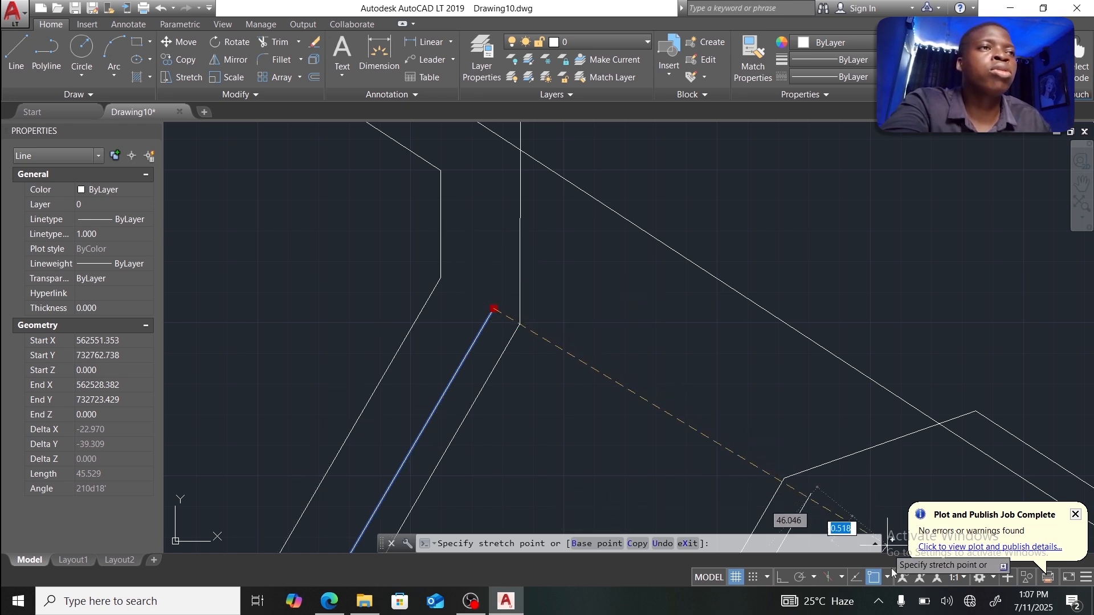
click(874, 577)
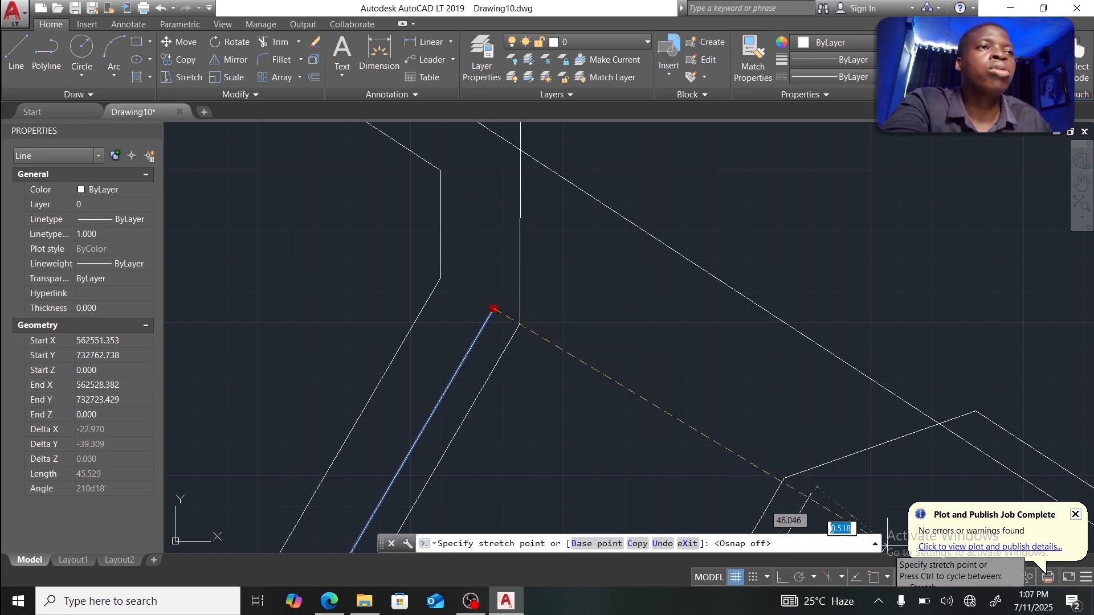
click(520, 262)
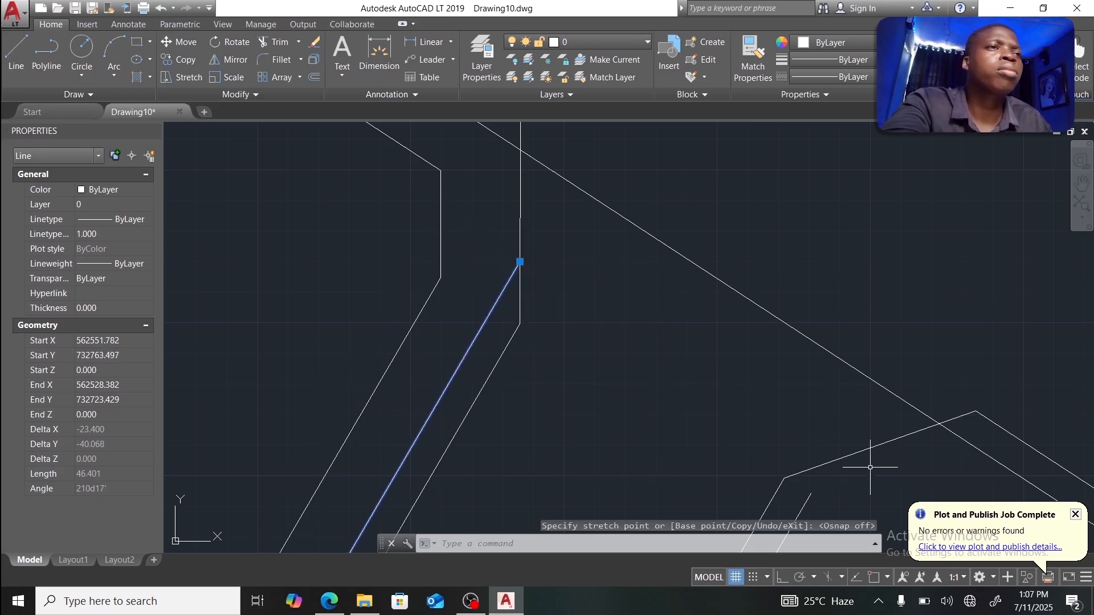
Step: Stretch the lower-right road-edge line's endpoint up onto the joining line above
click(807, 493)
click(811, 495)
click(830, 462)
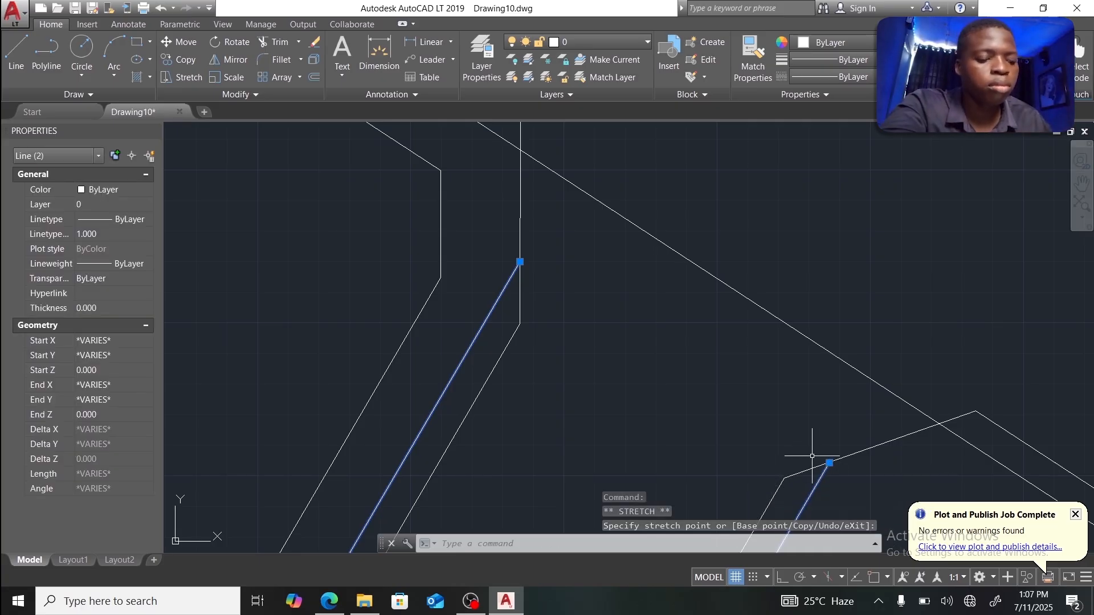
scroll(755, 412, down, 4)
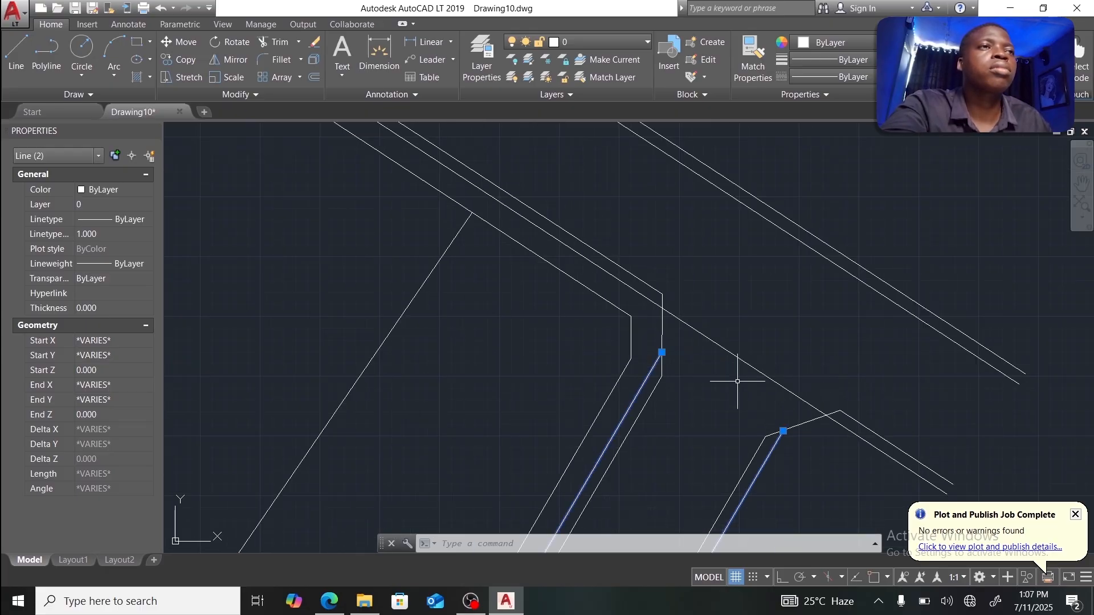
scroll(725, 347, up, 3)
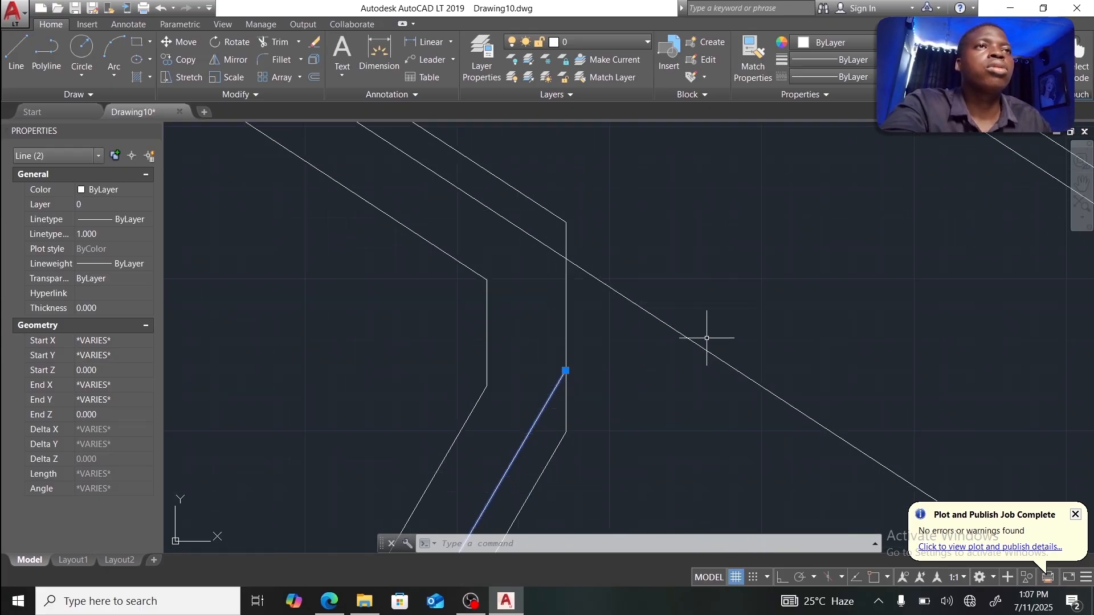
Step: BREAK the long diagonal line between the road-edge corner point and the lower side-road junction
click(725, 367)
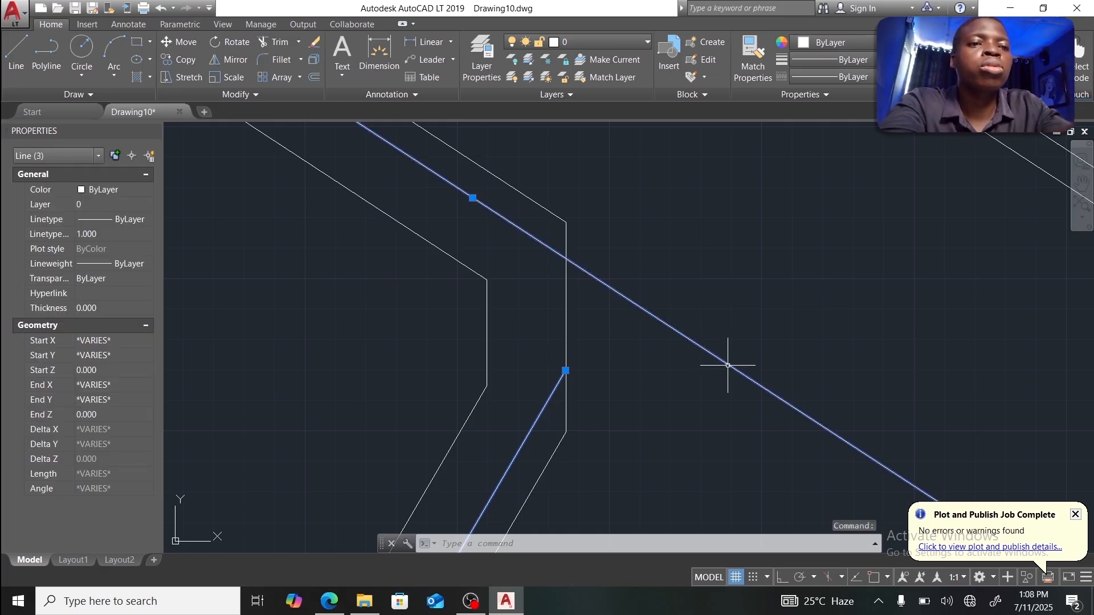
key(BackSpace)
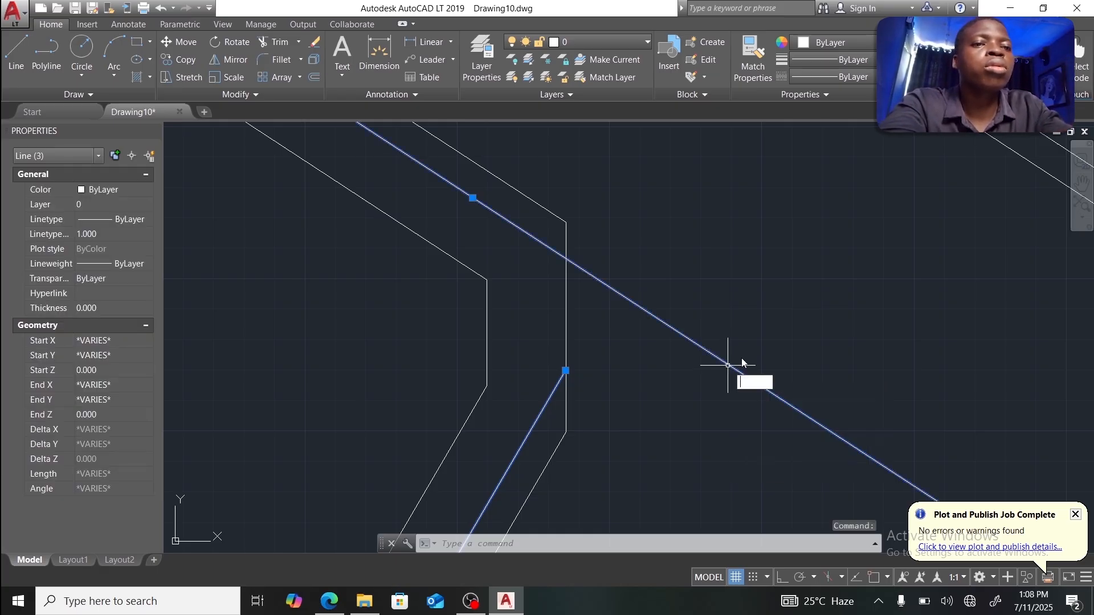
key(Return)
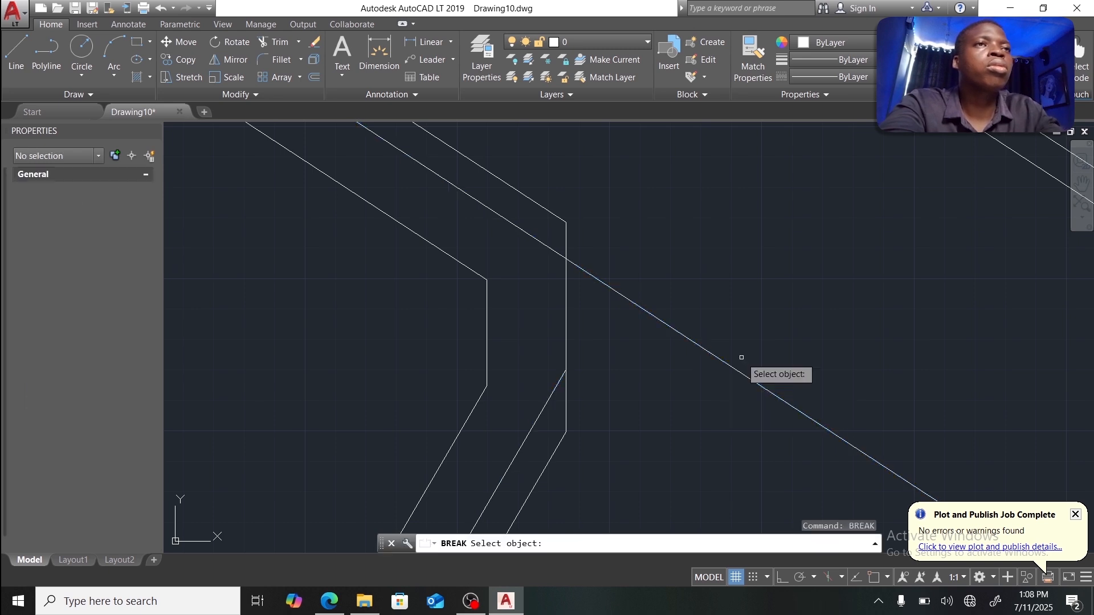
scroll(779, 381, down, 4)
middle_drag(814, 410, 636, 359)
scroll(551, 287, up, 4)
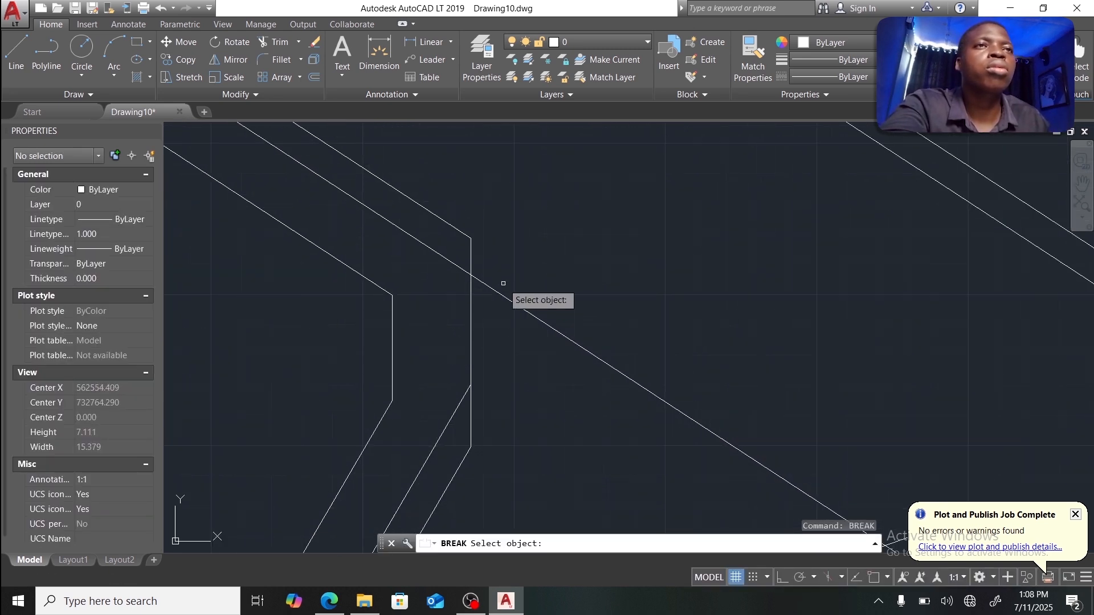
click(468, 272)
scroll(653, 385, down, 4)
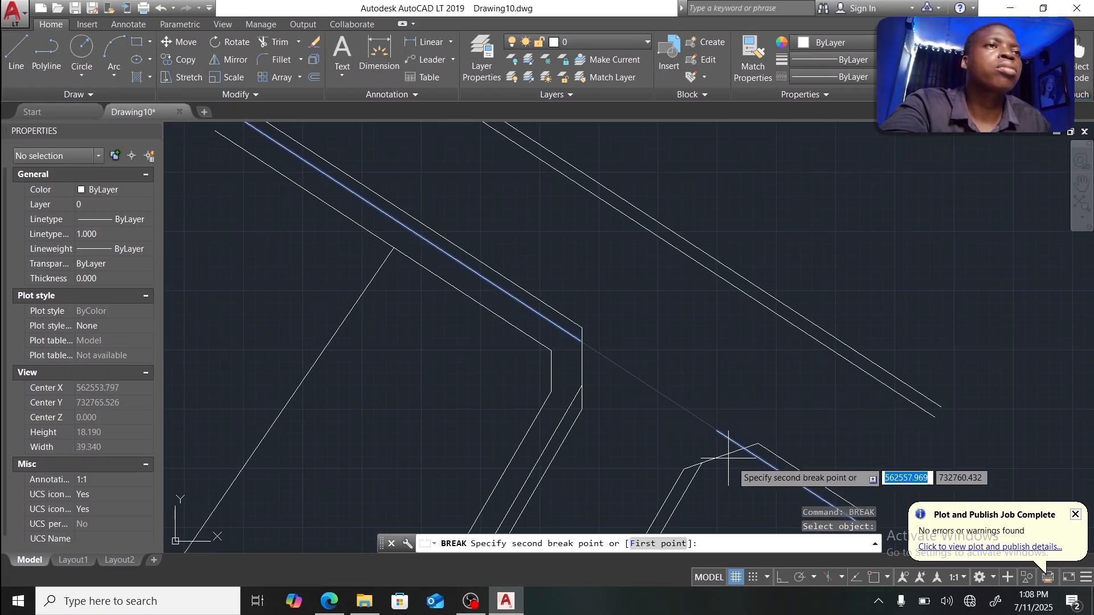
scroll(746, 450, up, 4)
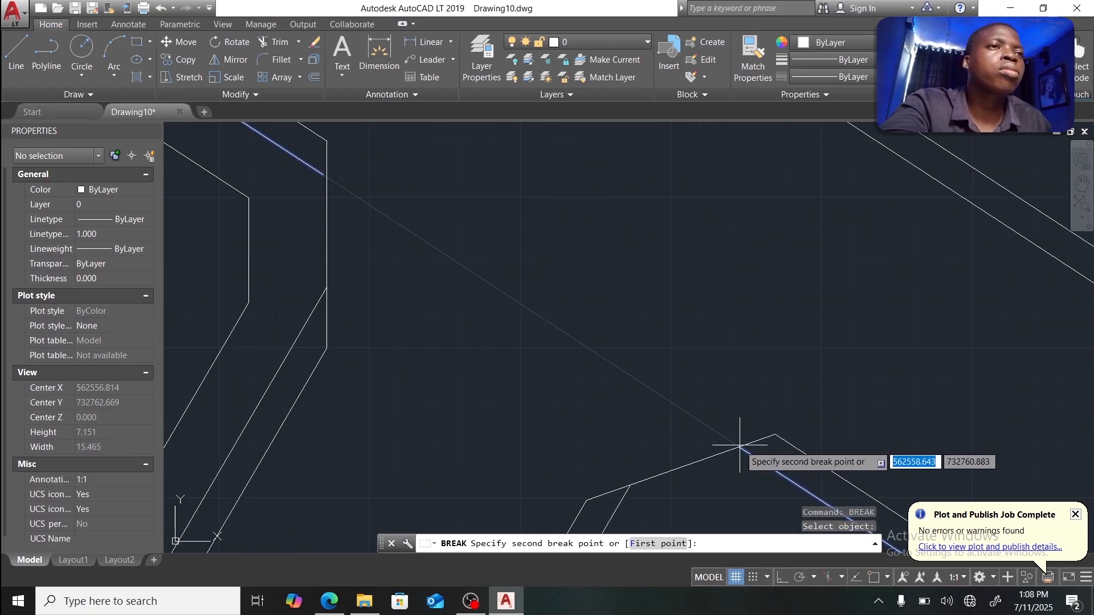
click(740, 446)
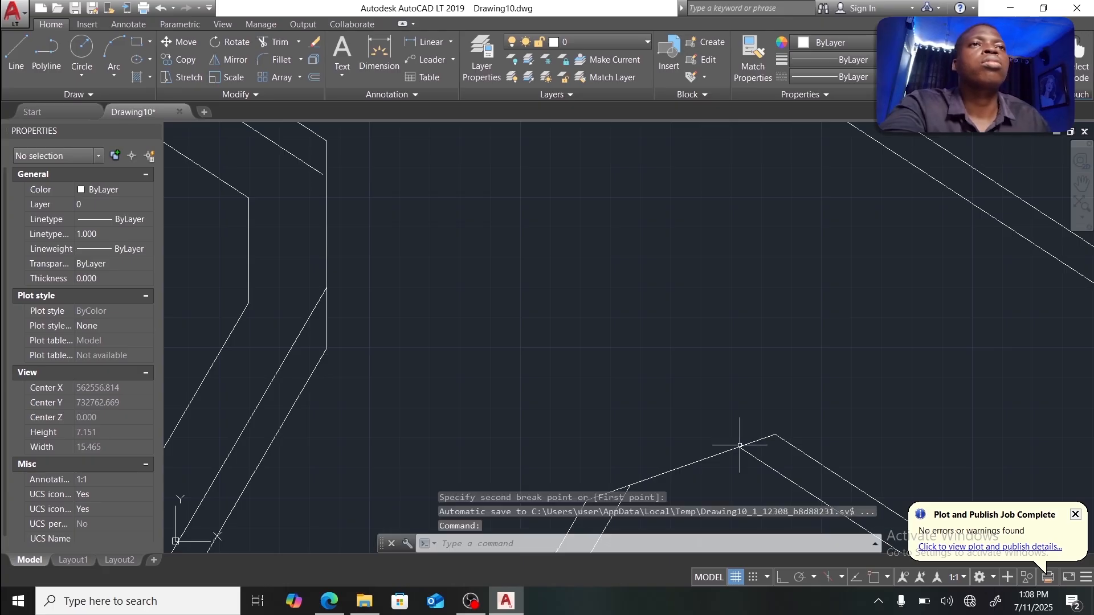
scroll(577, 351, down, 4)
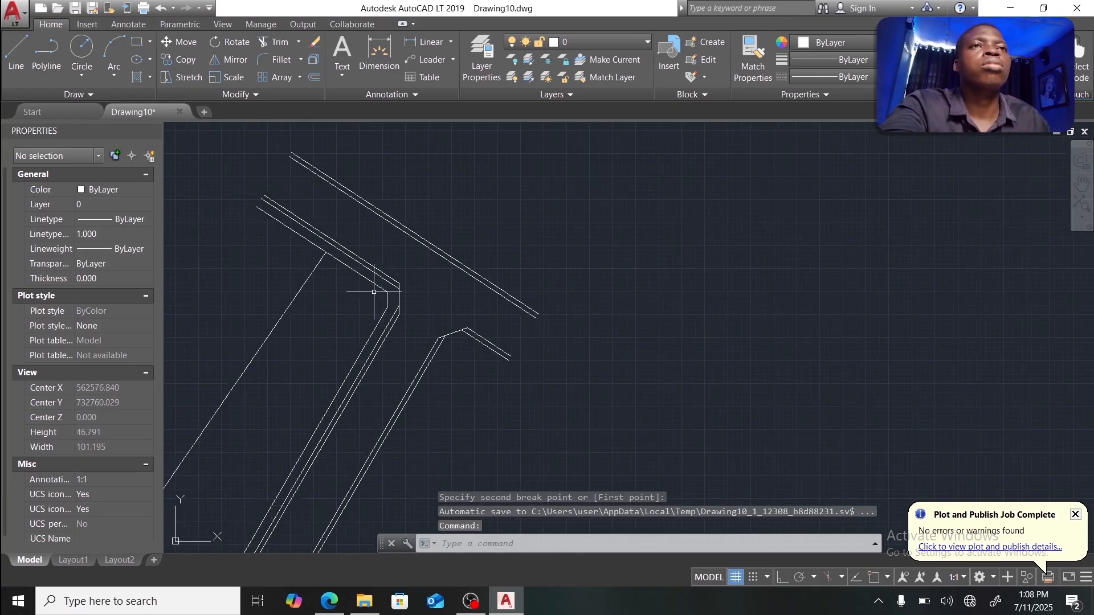
Step: Select the upper diagonal road-edge line beside the parcel corner
mouse_move(374, 292)
middle_down()
mouse_move(559, 295)
mouse_move(581, 260)
middle_up()
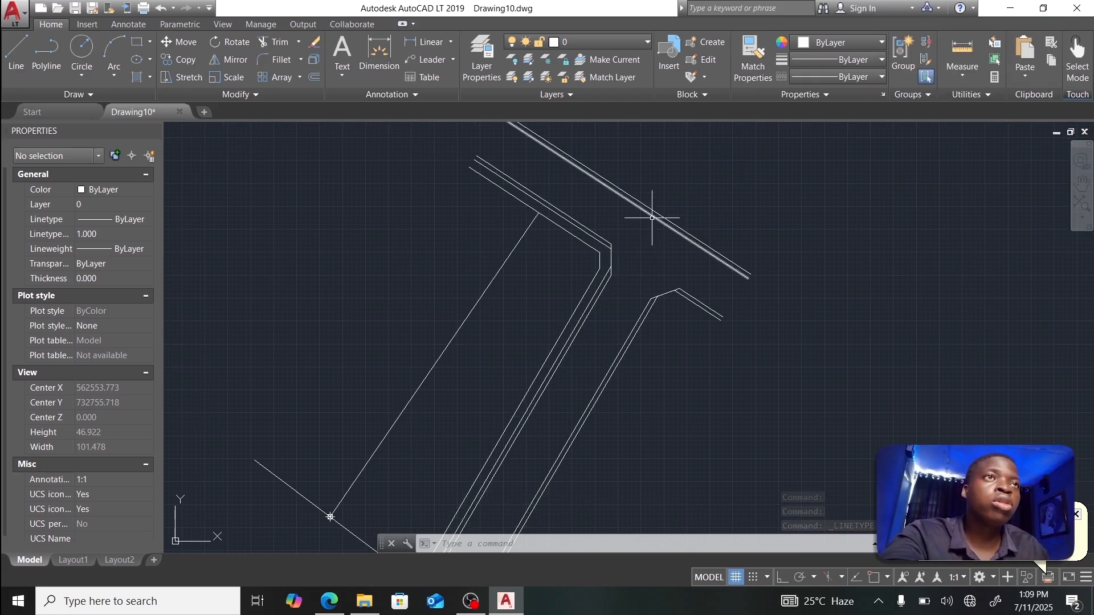
click(653, 216)
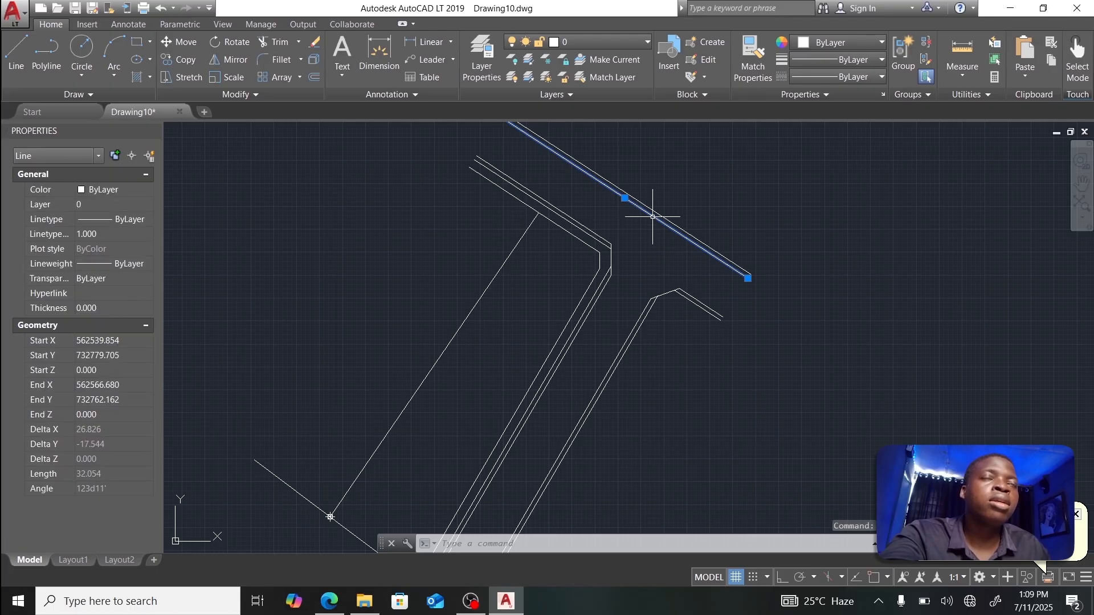
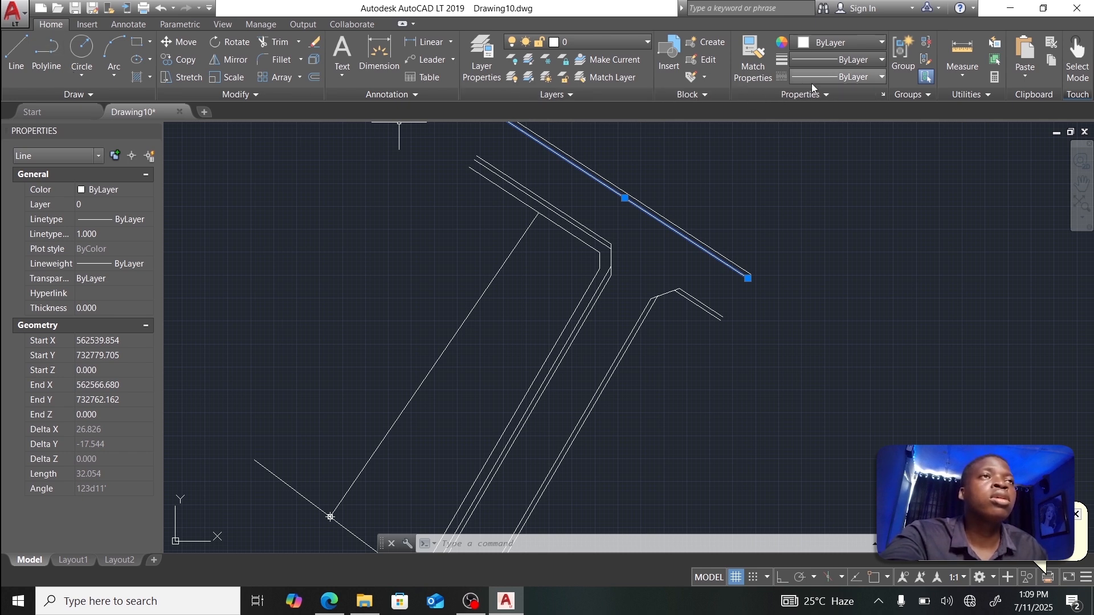
Step: Load the ACAD_ISO03W100 dash-space linetype from acadlt.lin into the drawing
click(830, 80)
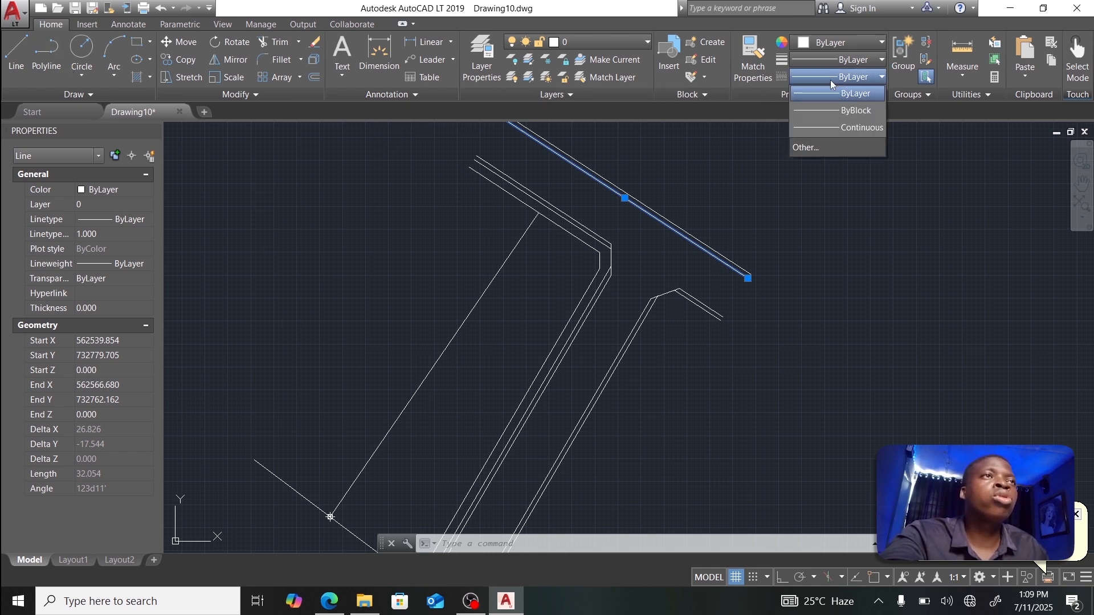
click(834, 147)
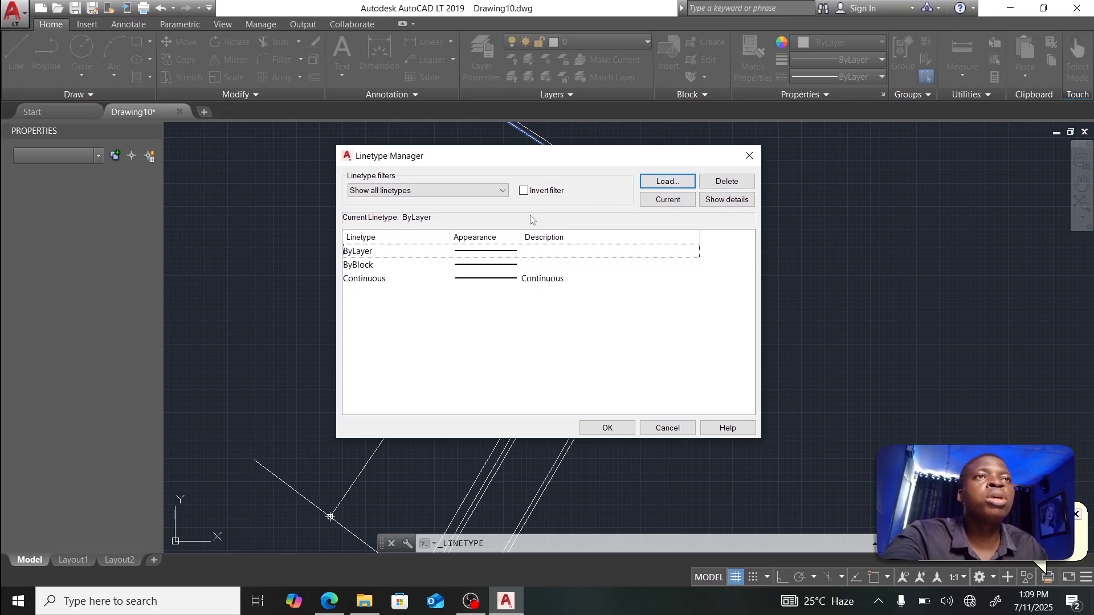
click(679, 186)
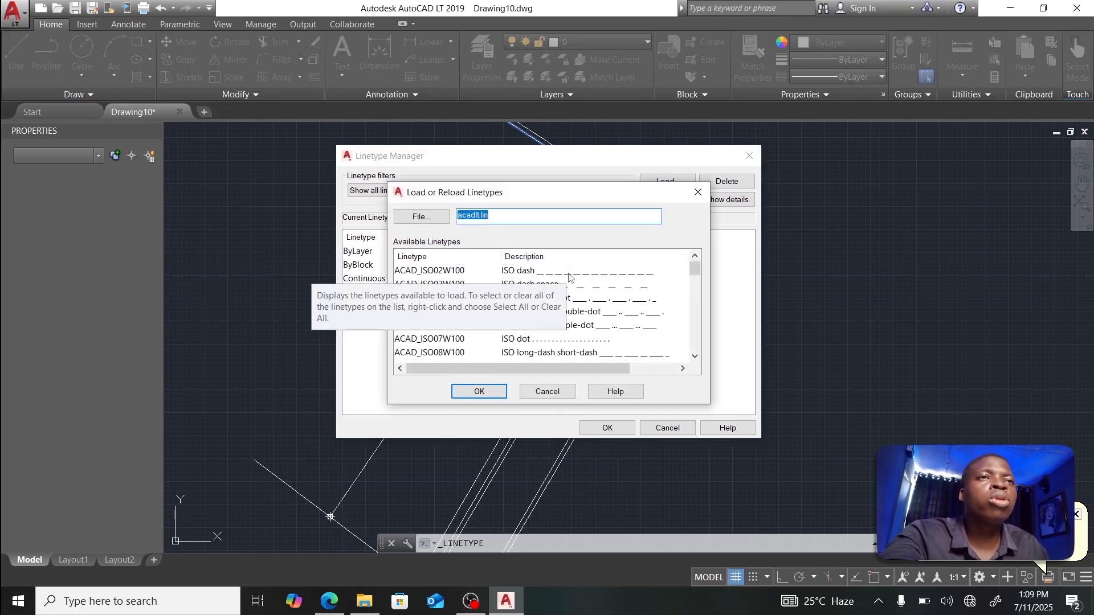
scroll(570, 278, down, 4)
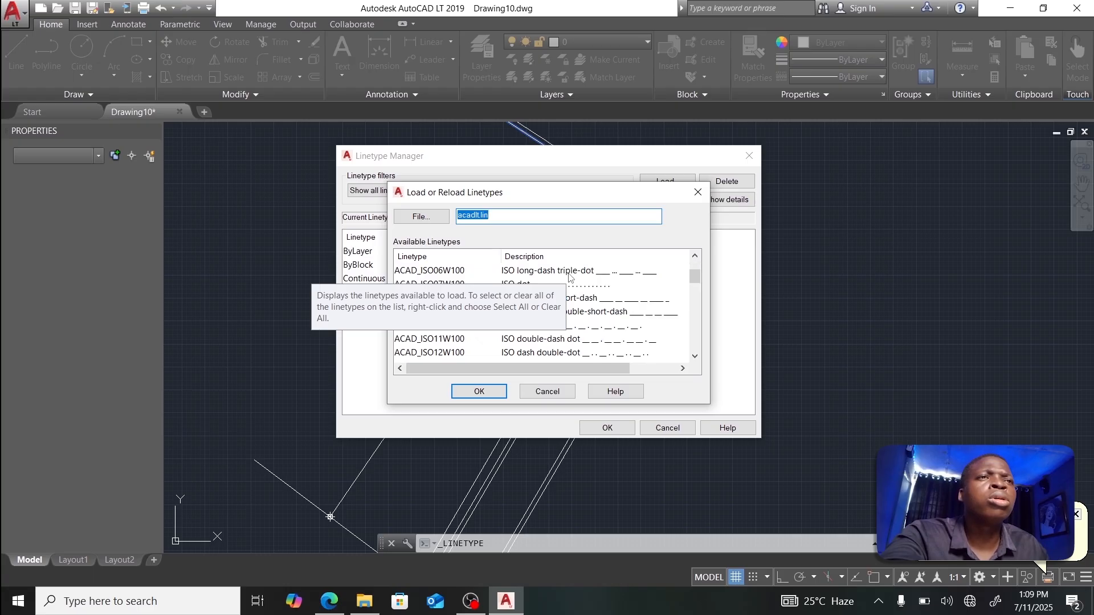
scroll(643, 287, down, 8)
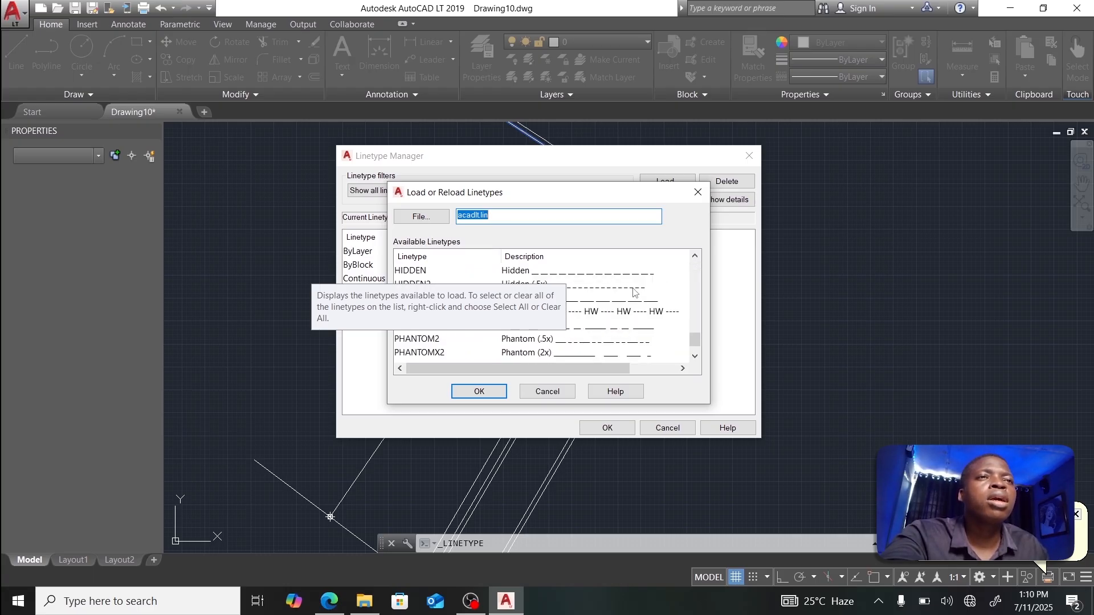
click(627, 285)
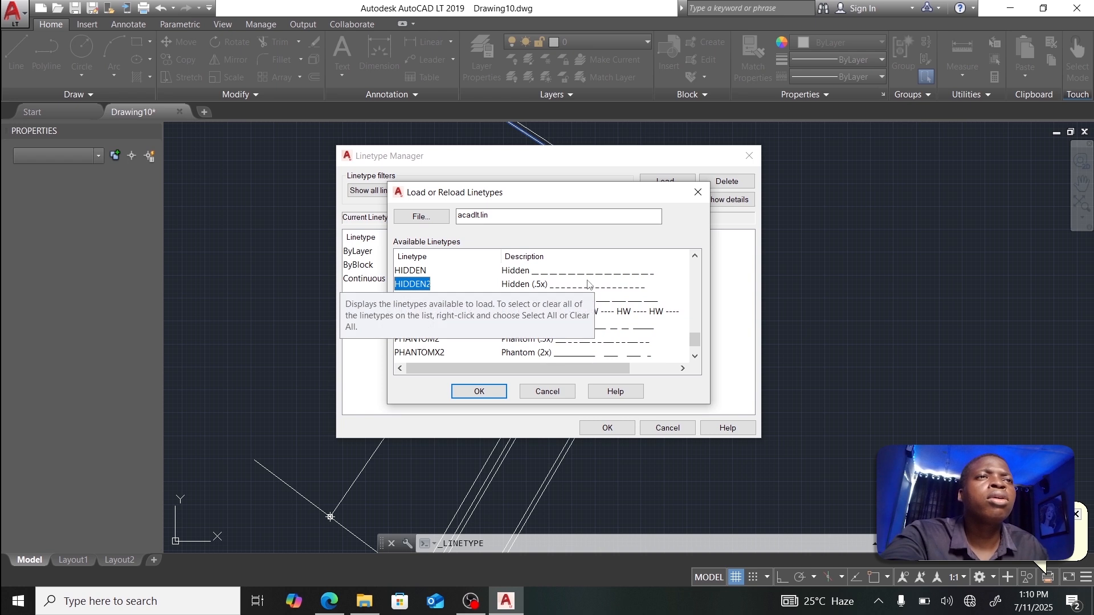
scroll(593, 284, up, 12)
scroll(590, 283, up, 2)
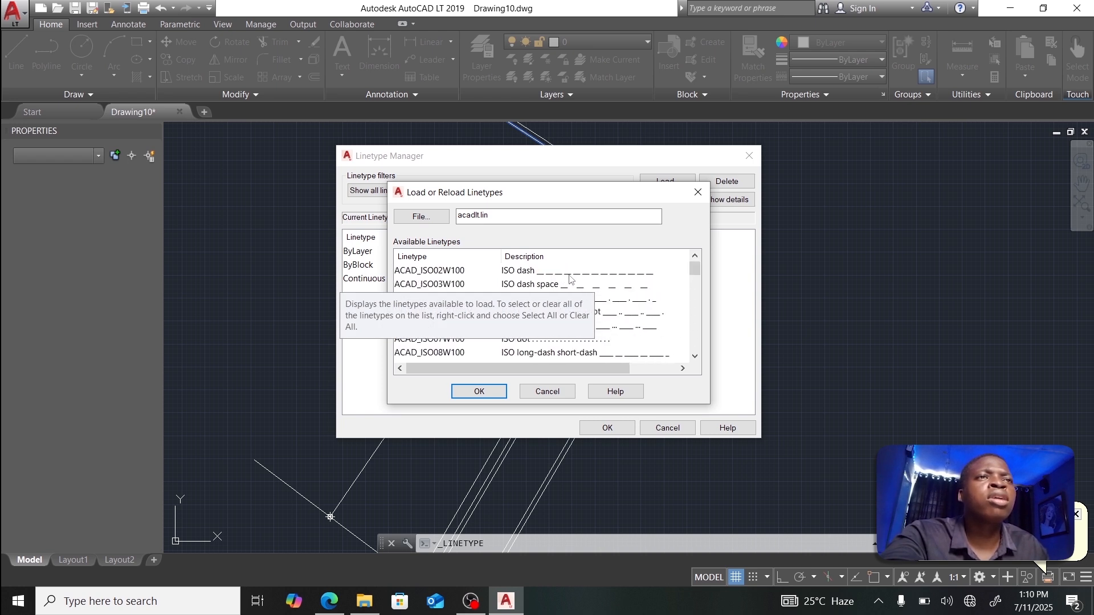
click(577, 288)
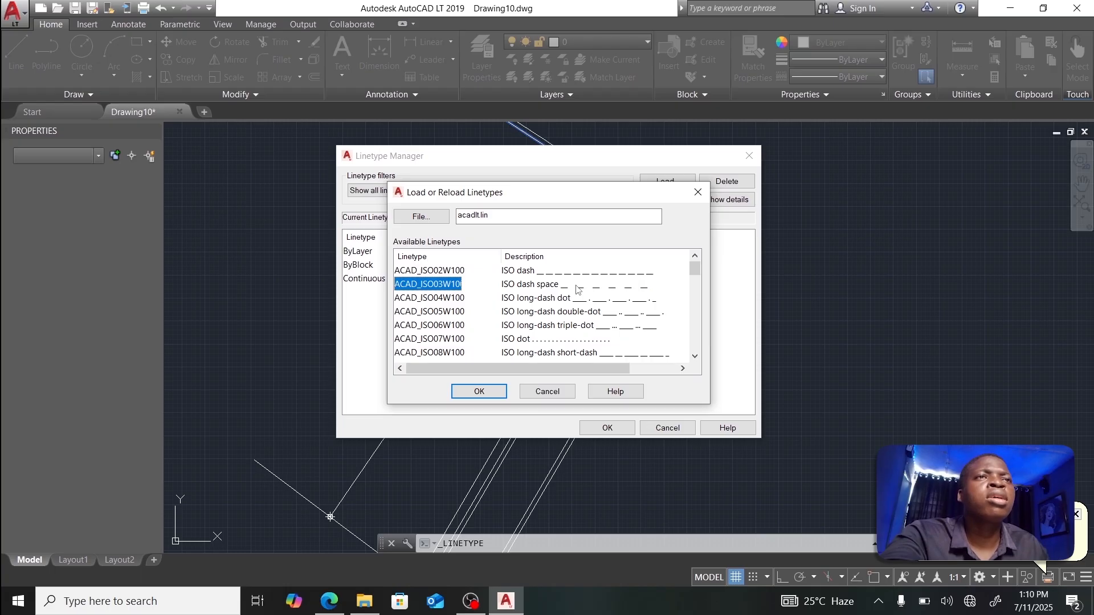
click(479, 393)
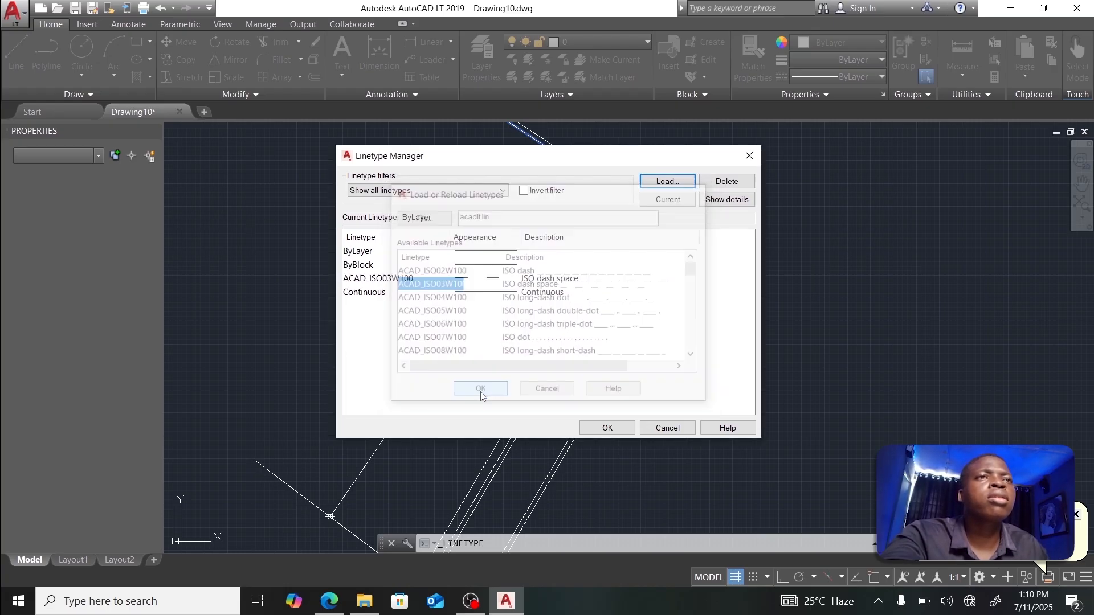
Step: Close the Linetype Manager and make ACAD_ISO03W100 the current linetype
click(604, 429)
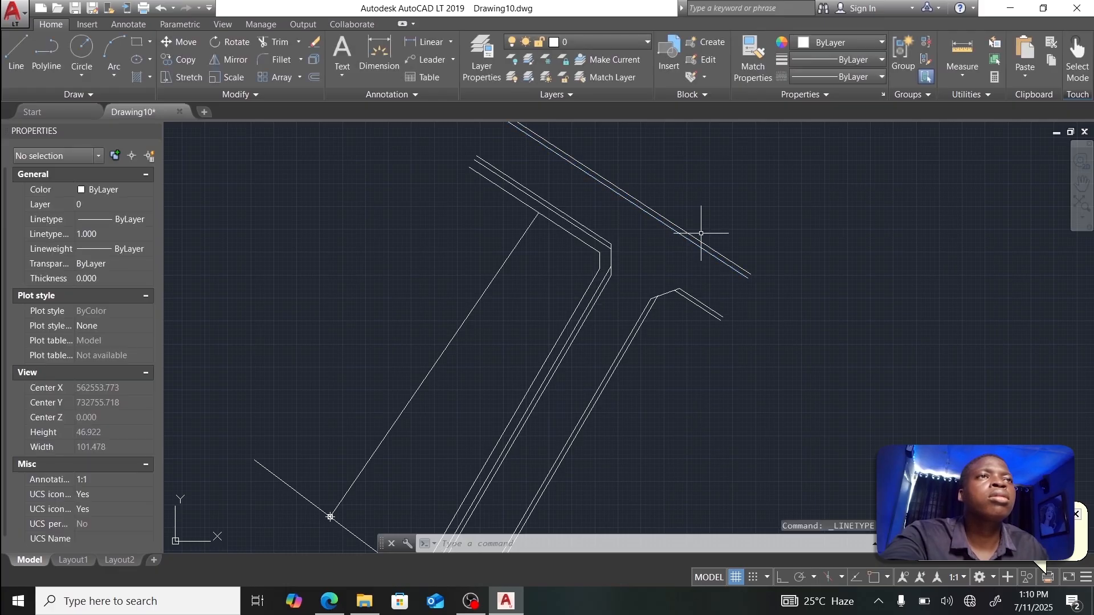
click(847, 77)
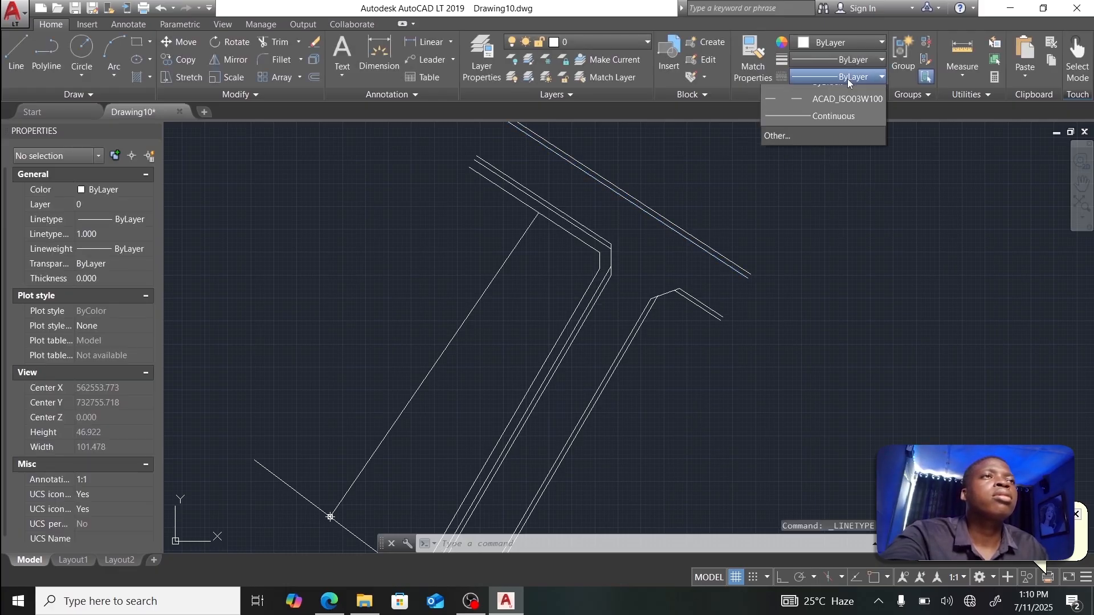
click(829, 129)
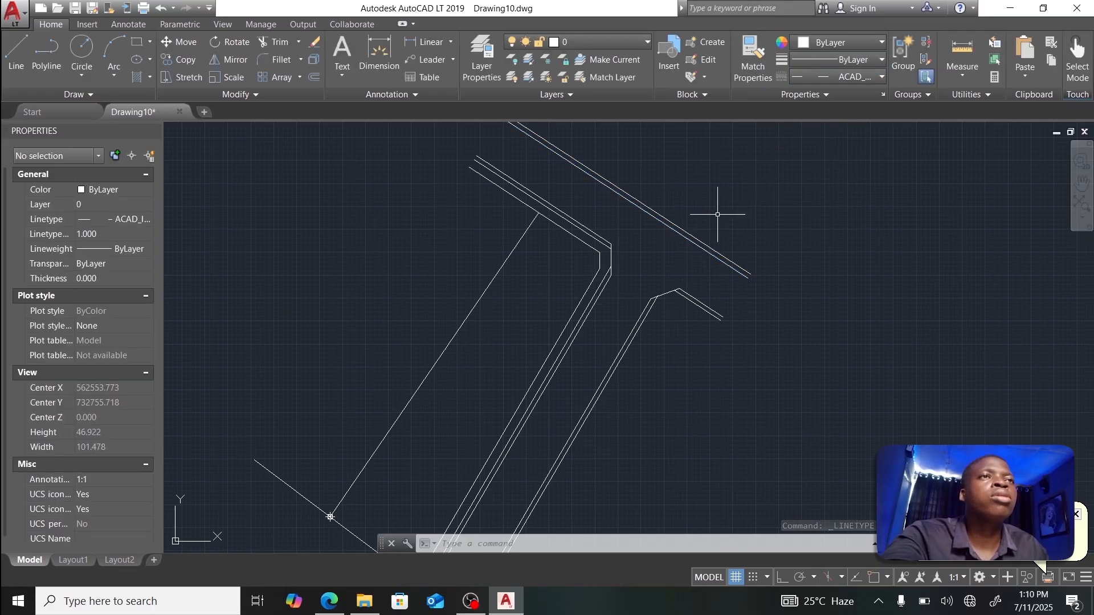
scroll(675, 217, up, 4)
scroll(725, 203, up, 8)
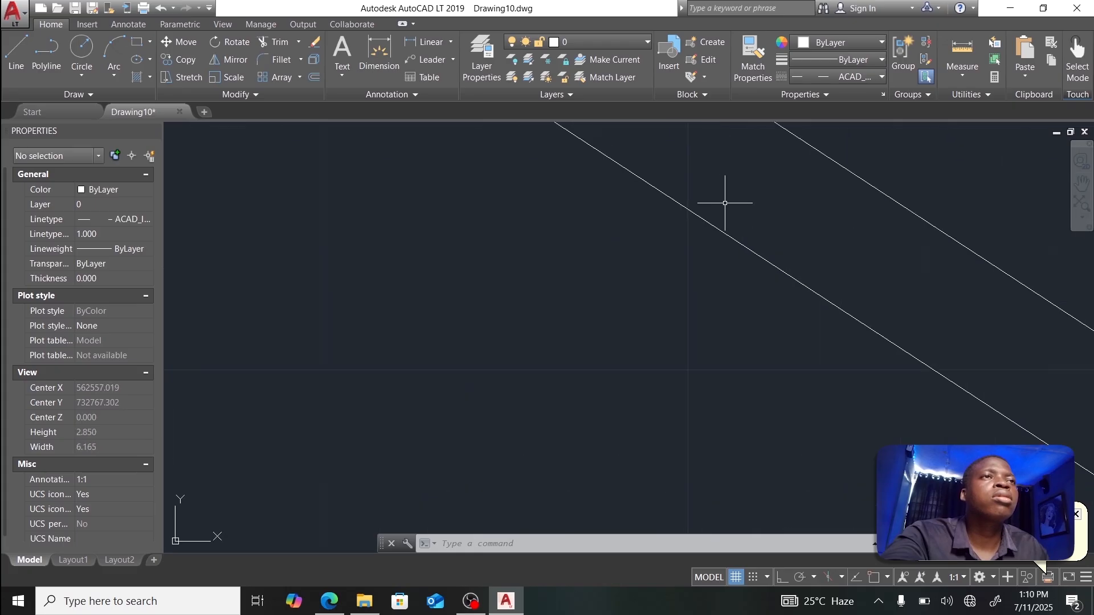
Step: Apply a dashed linetype to the top-right diagonal road line, then reopen the Linetype Manager
click(711, 221)
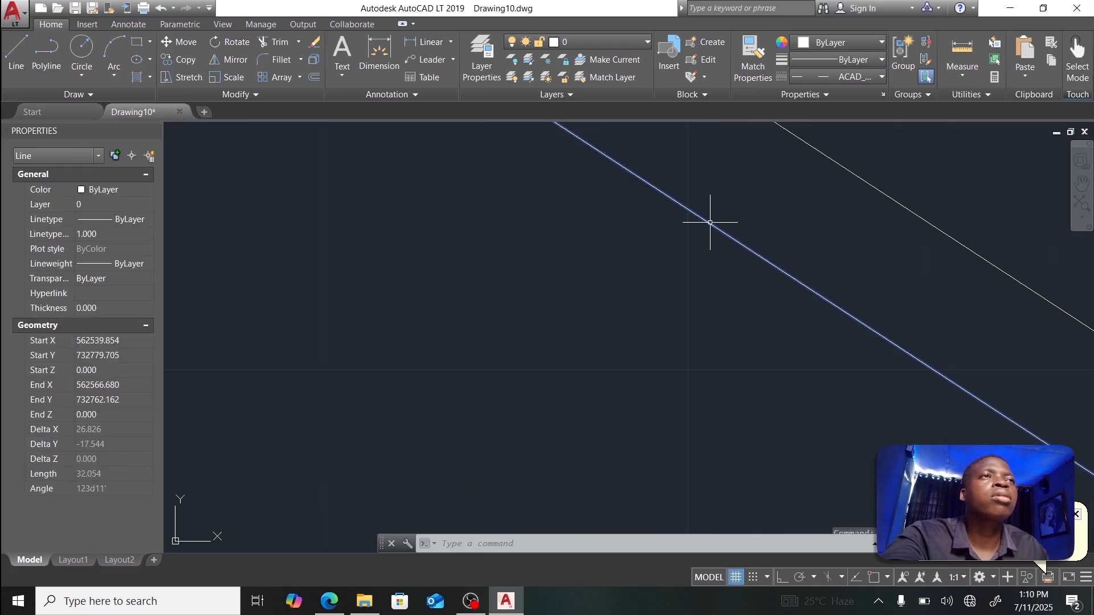
click(838, 77)
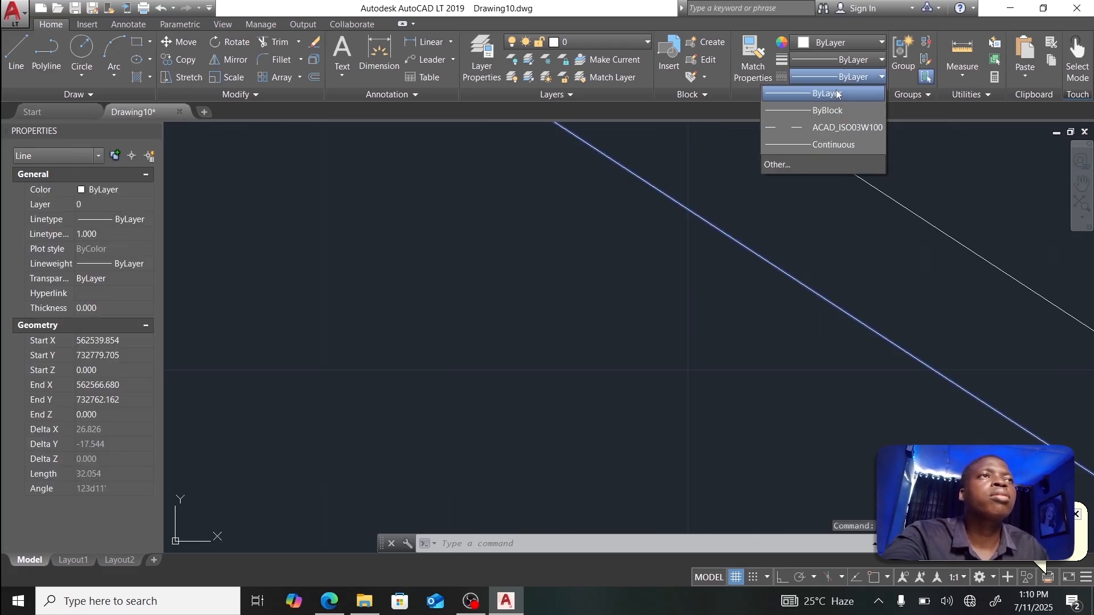
click(828, 129)
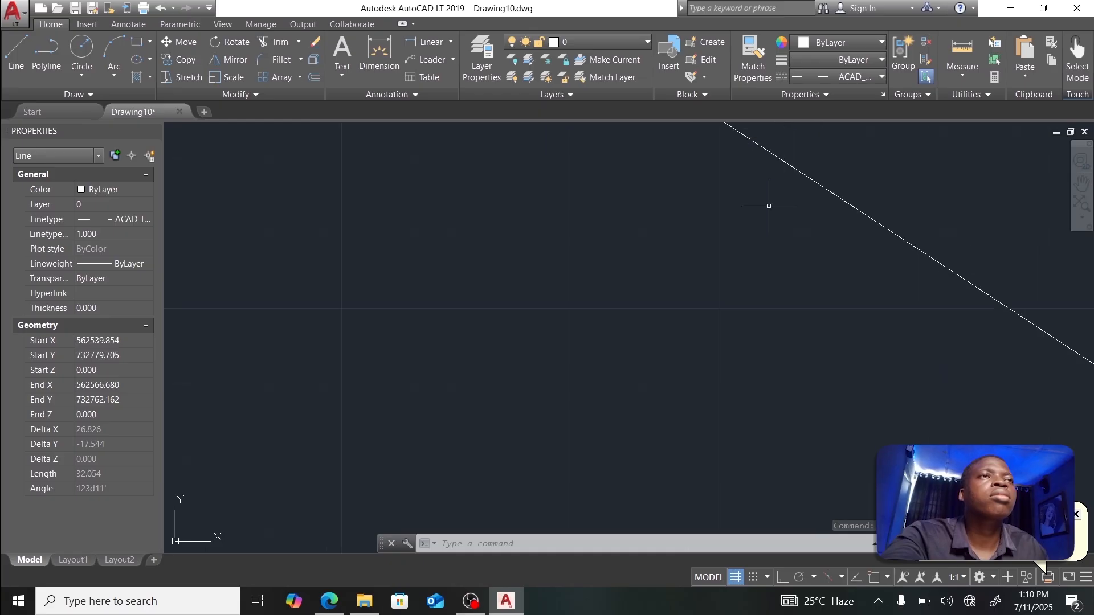
scroll(769, 206, down, 5)
scroll(768, 206, down, 2)
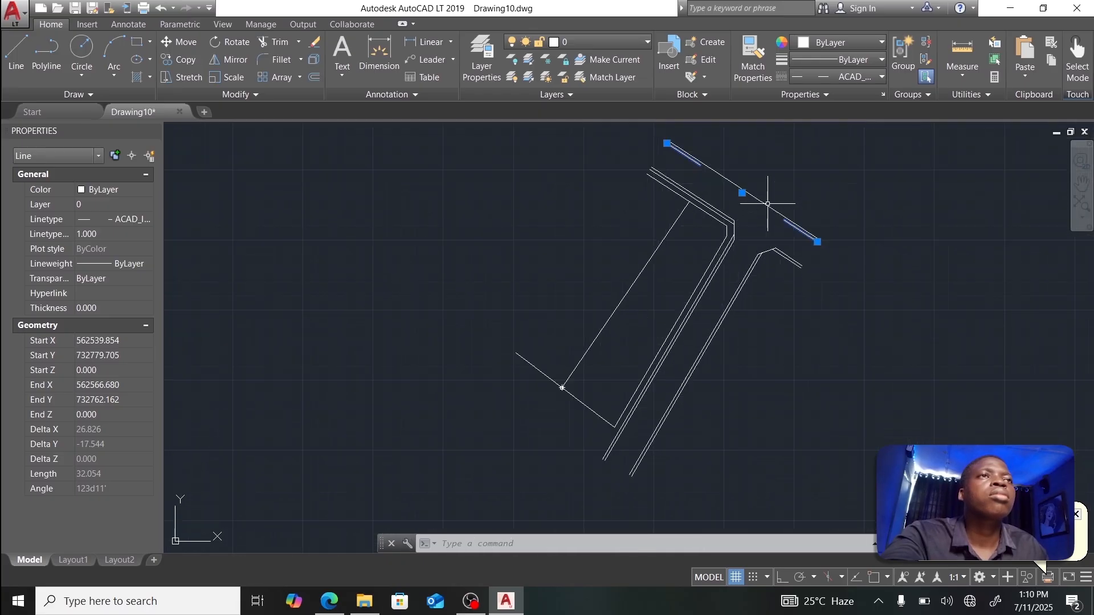
scroll(766, 197, up, 3)
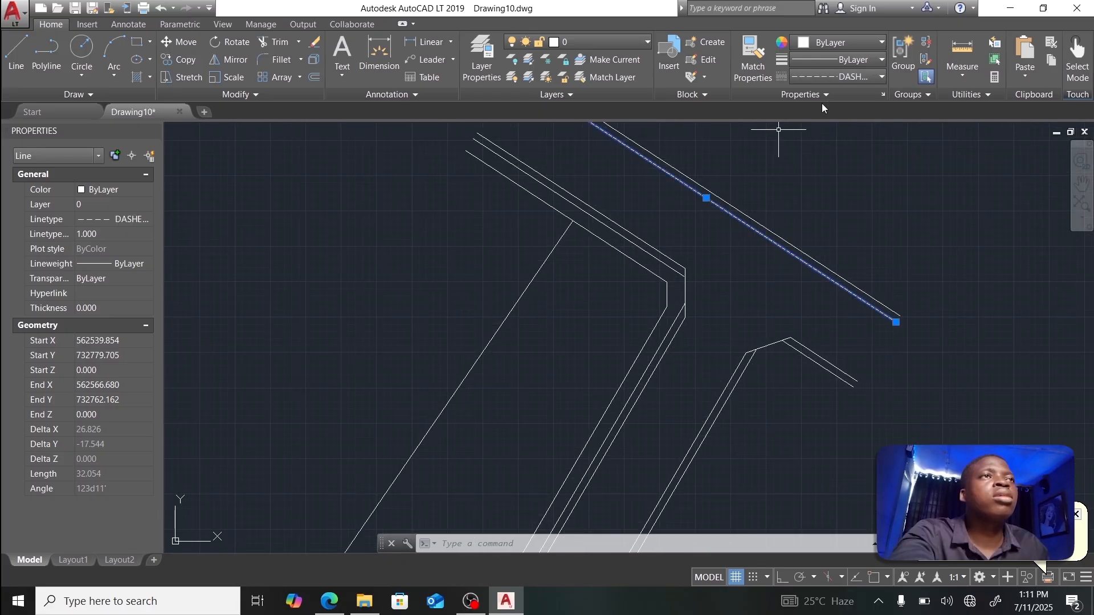
click(822, 94)
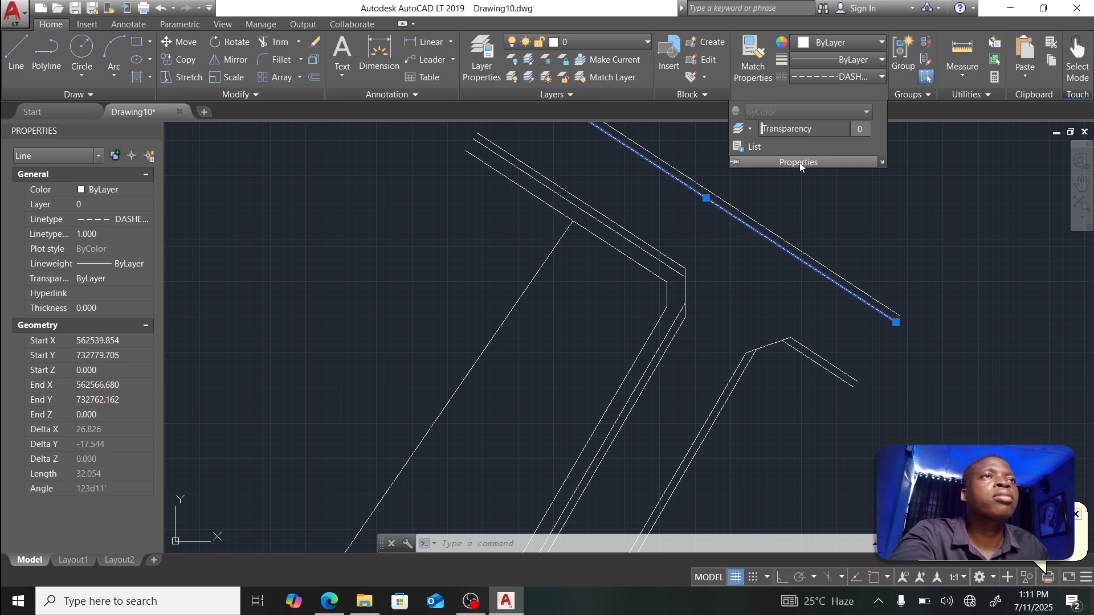
click(848, 76)
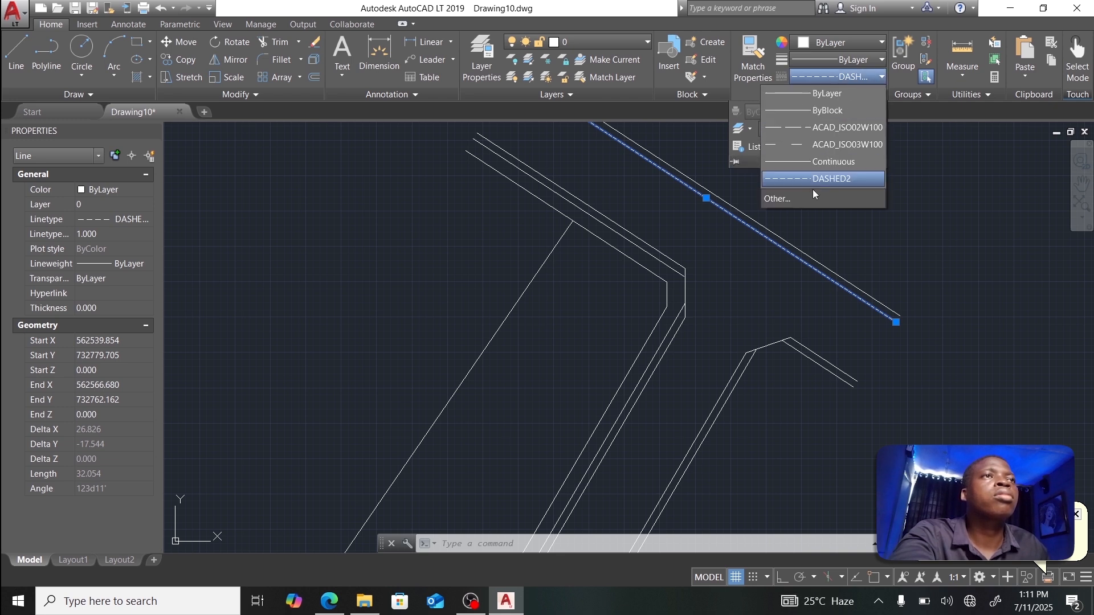
click(806, 198)
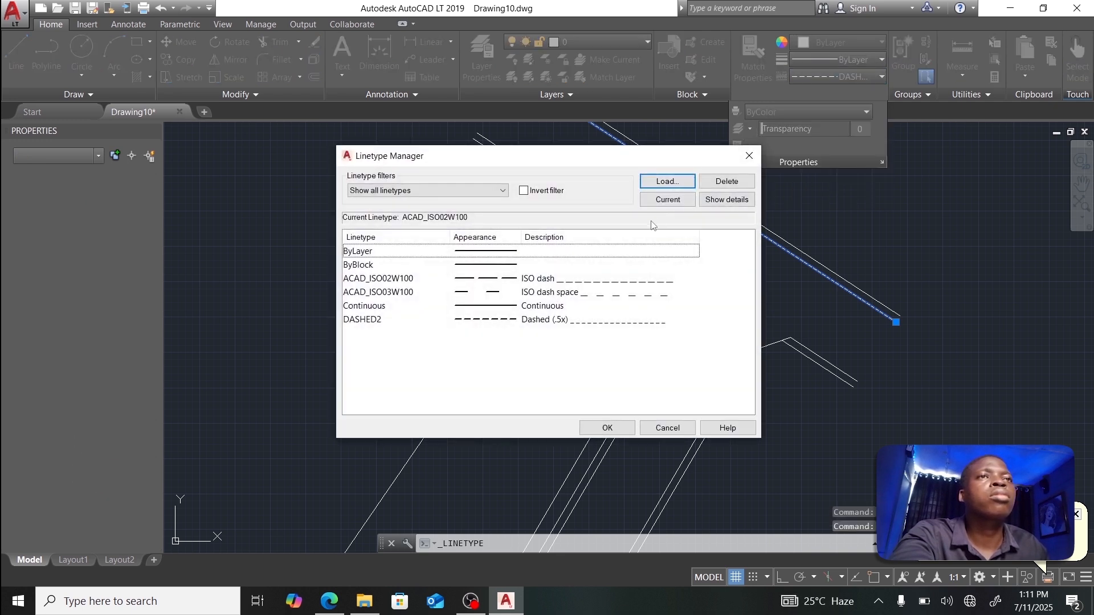
Step: Load the HIDDENX2 linetype and close the Linetype Manager with OK
click(667, 182)
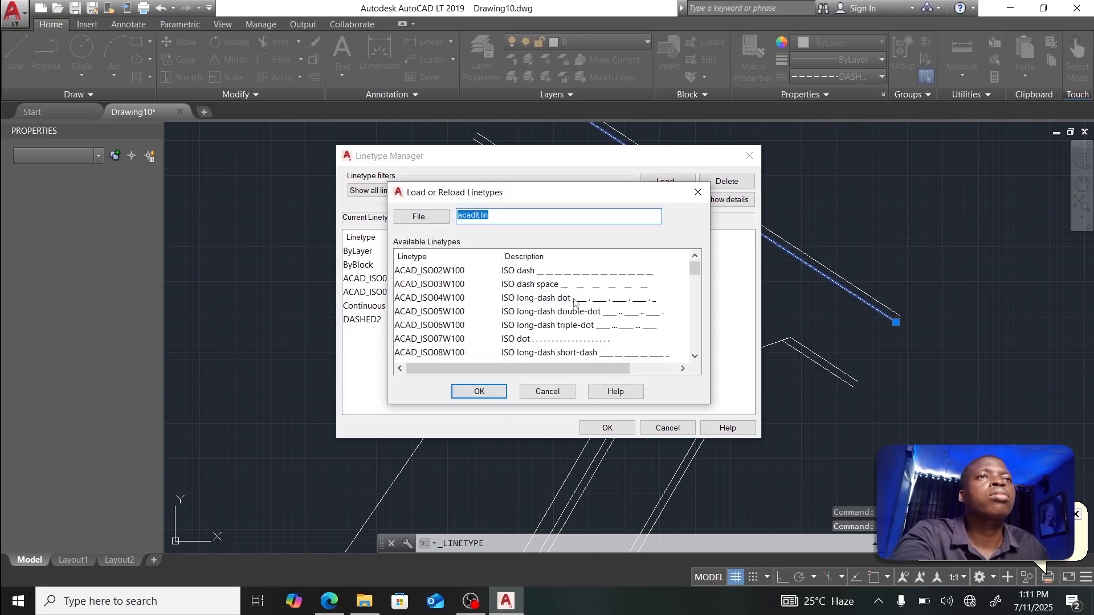
scroll(576, 302, down, 9)
scroll(577, 302, down, 3)
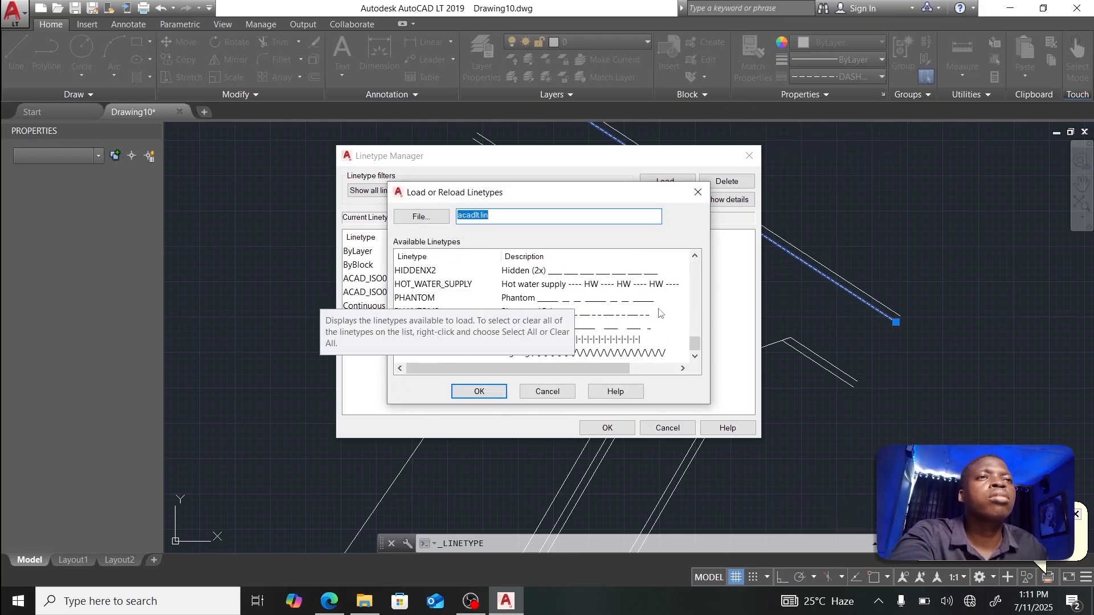
click(609, 311)
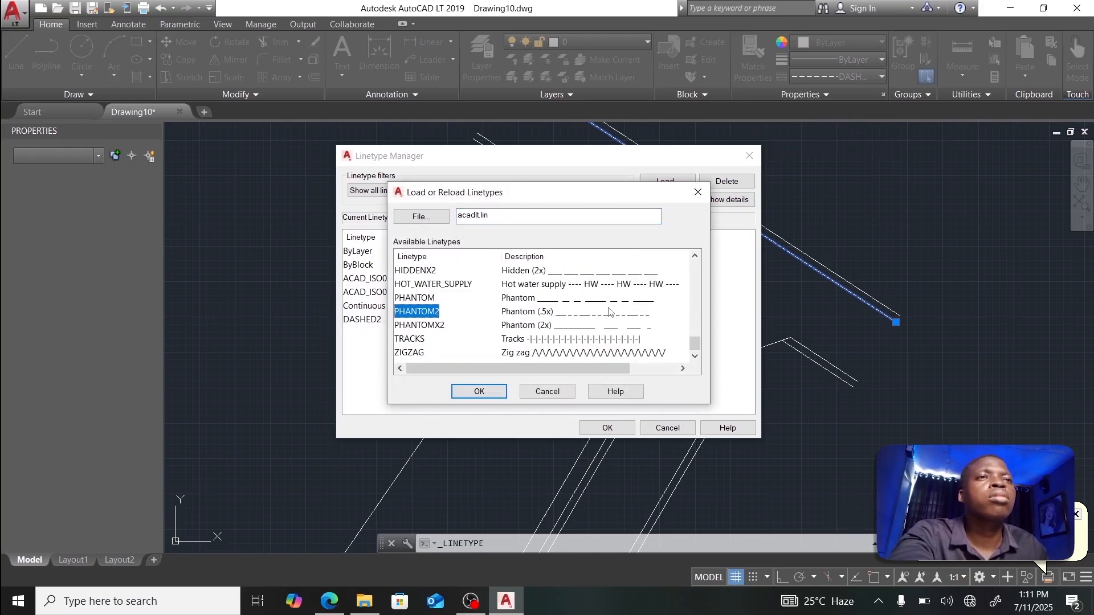
click(520, 274)
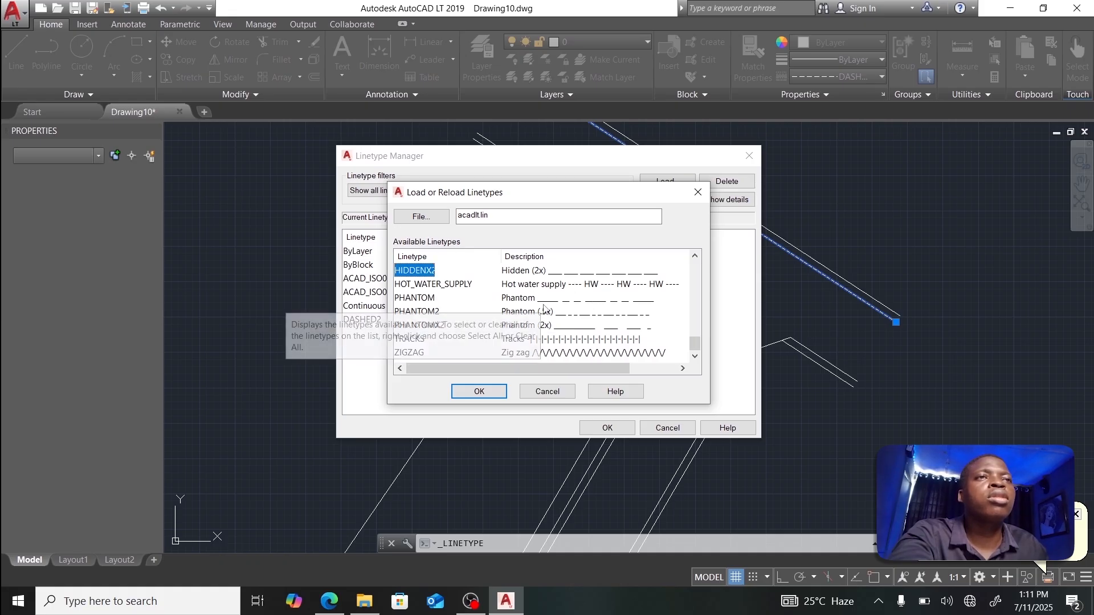
click(482, 392)
click(605, 427)
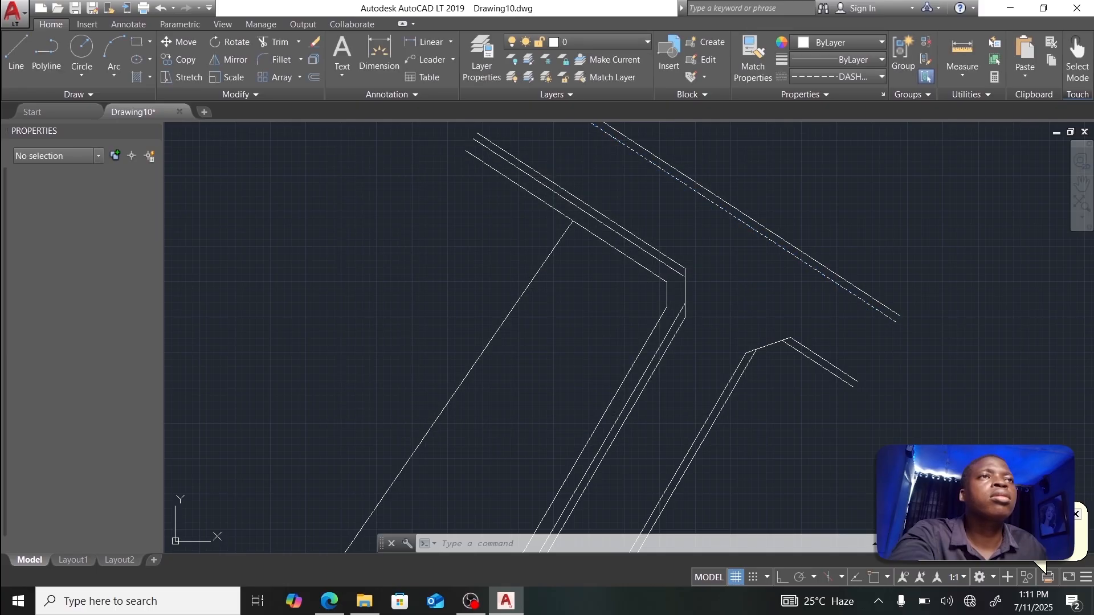
Step: Make HIDDENX2 current and apply it to the dashed top-right road line
click(839, 77)
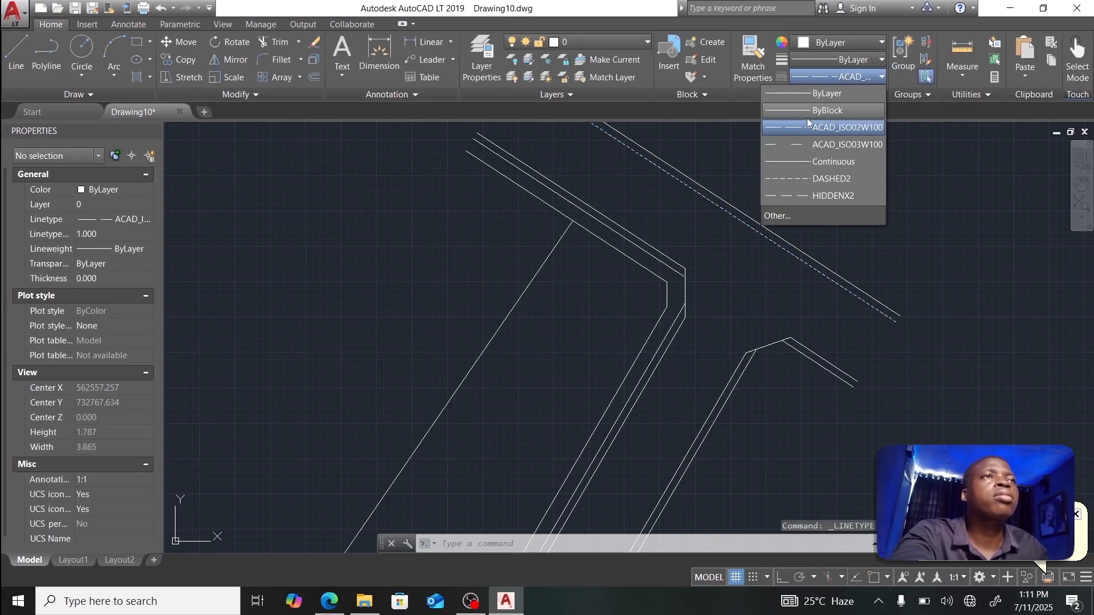
click(811, 195)
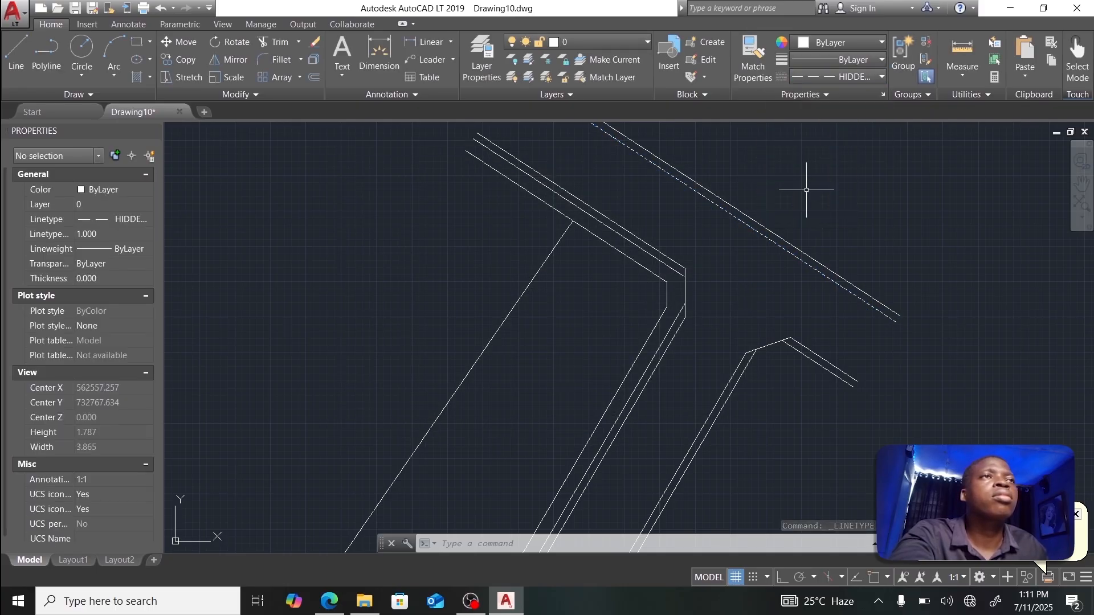
click(741, 218)
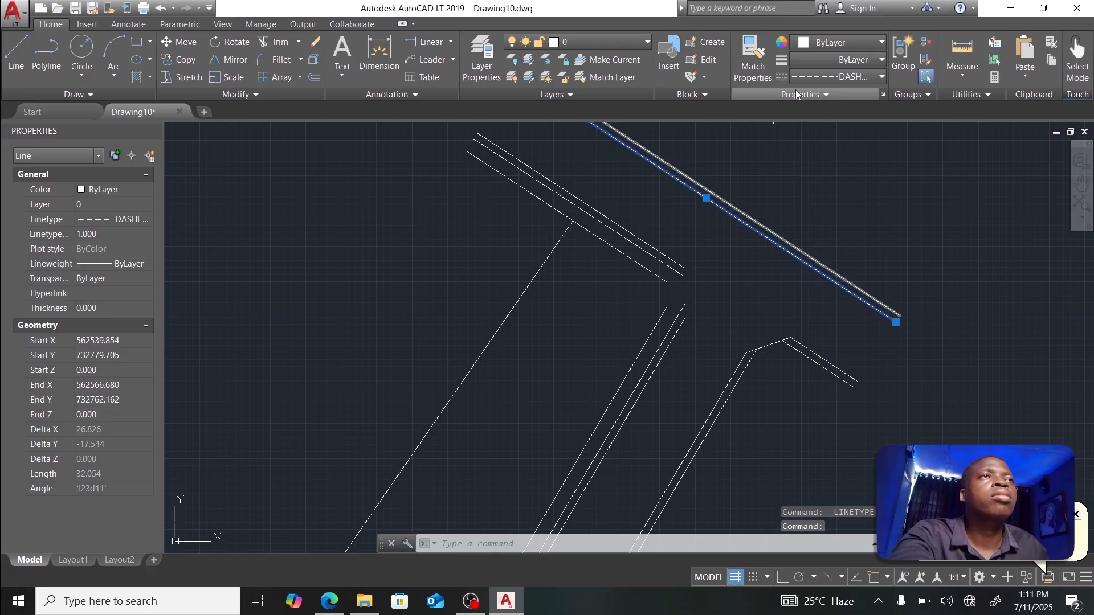
click(822, 77)
click(810, 195)
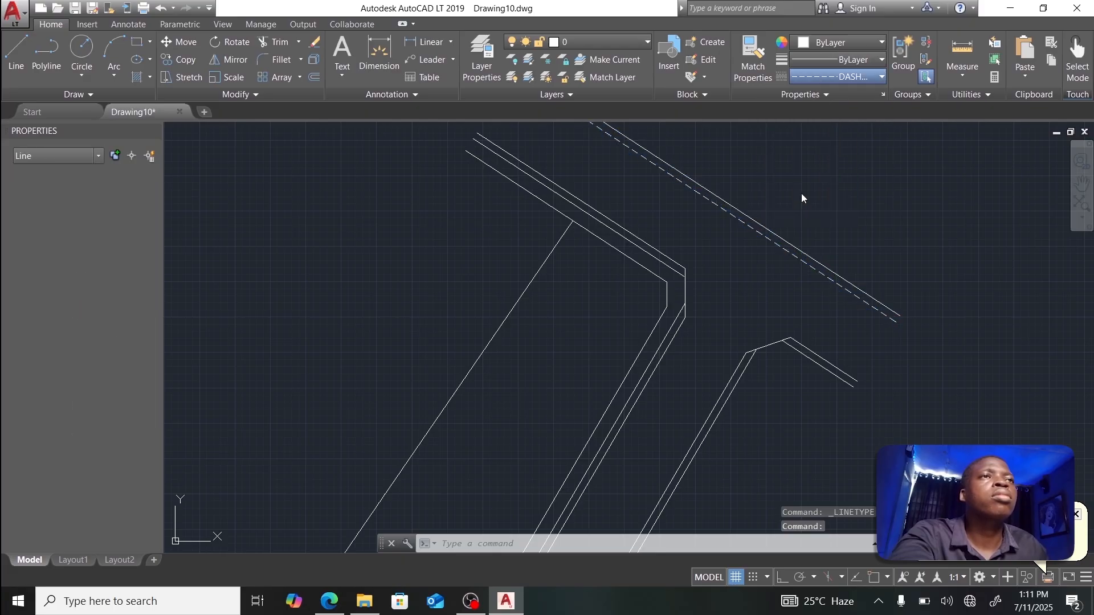
scroll(751, 248, down, 1)
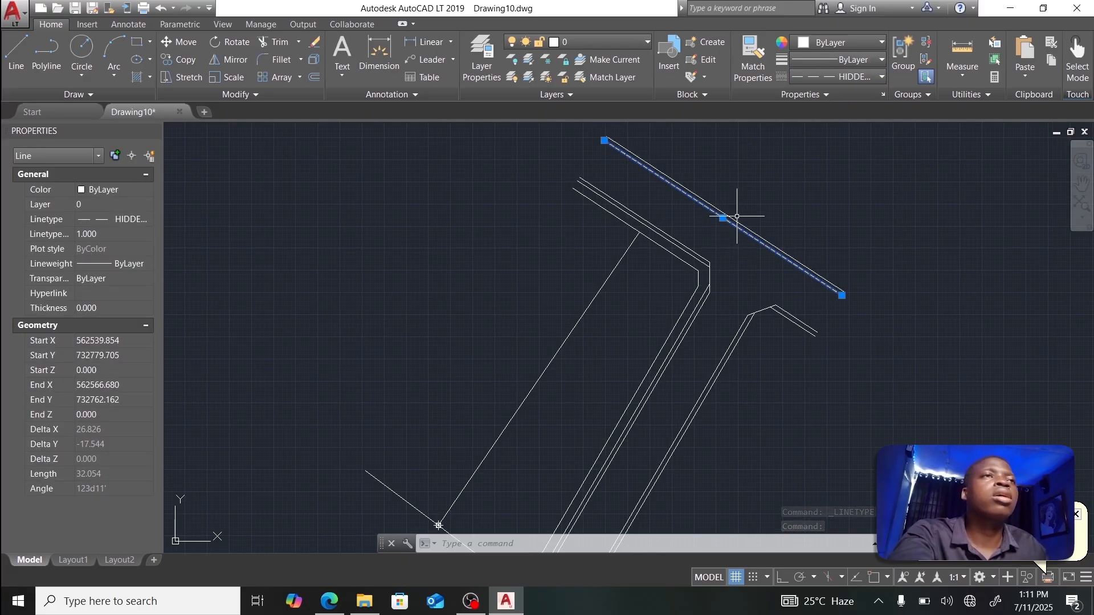
key(Escape)
scroll(741, 220, up, 2)
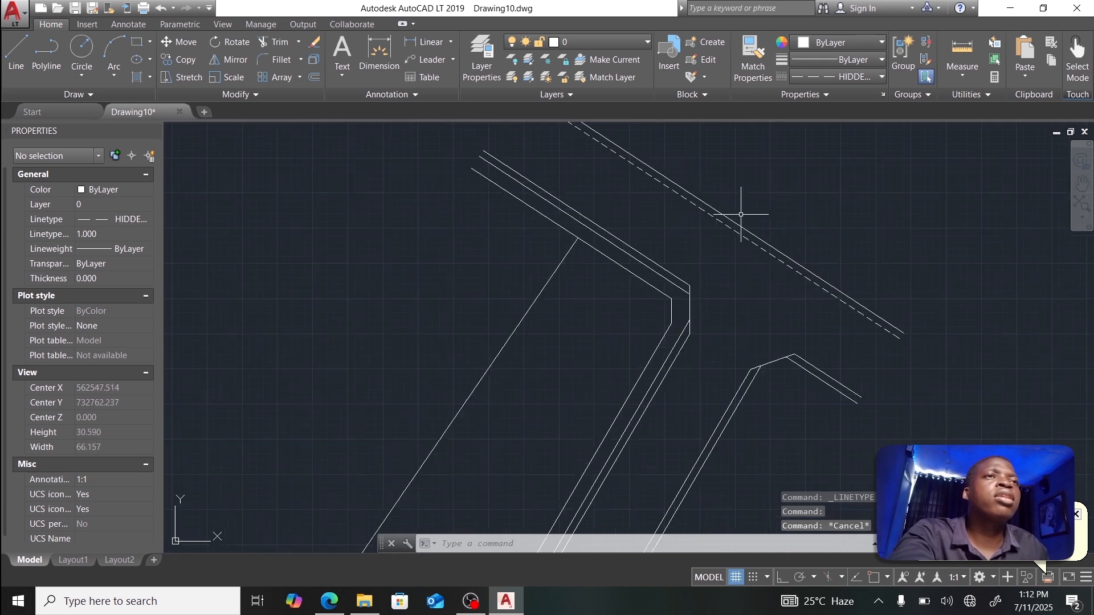
scroll(735, 216, down, 2)
scroll(740, 216, up, 2)
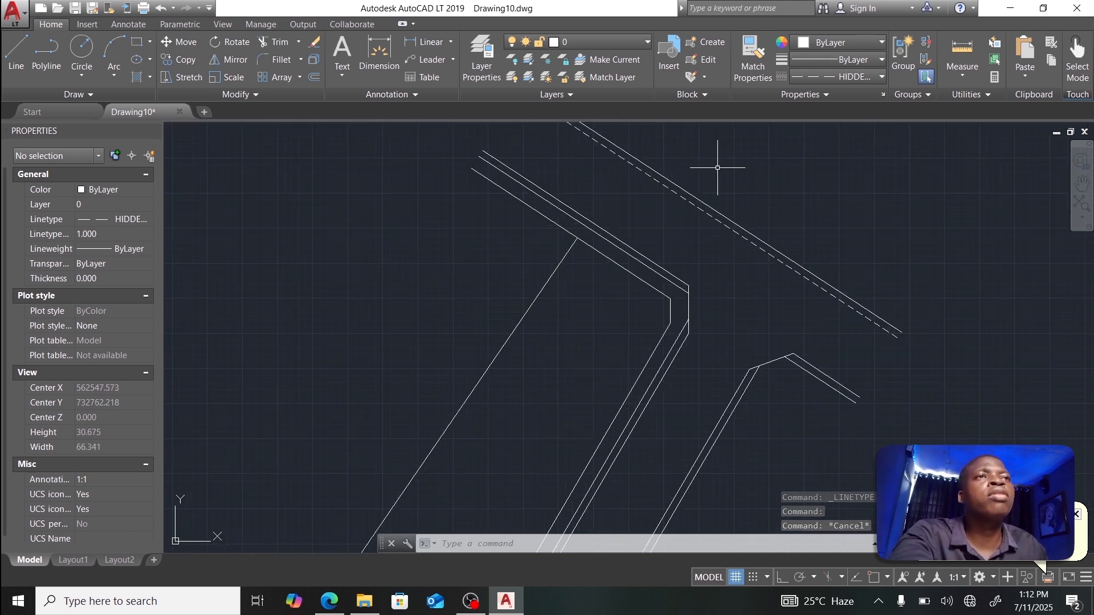
Step: Set the upper road edge line near the bend and the short diagonal road line to HIDDENX2
click(622, 240)
click(869, 77)
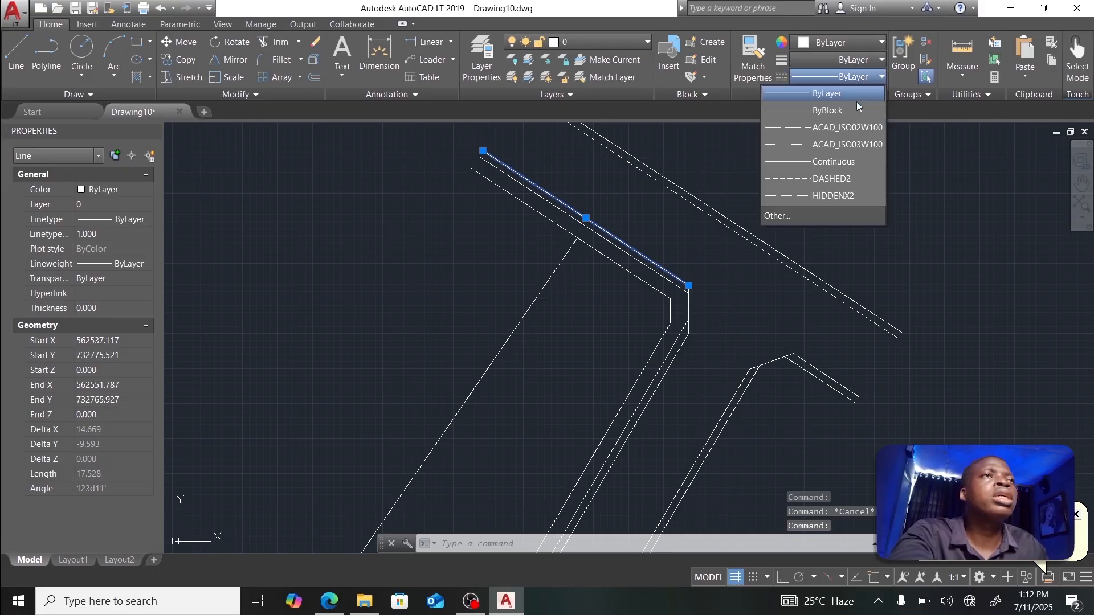
click(835, 197)
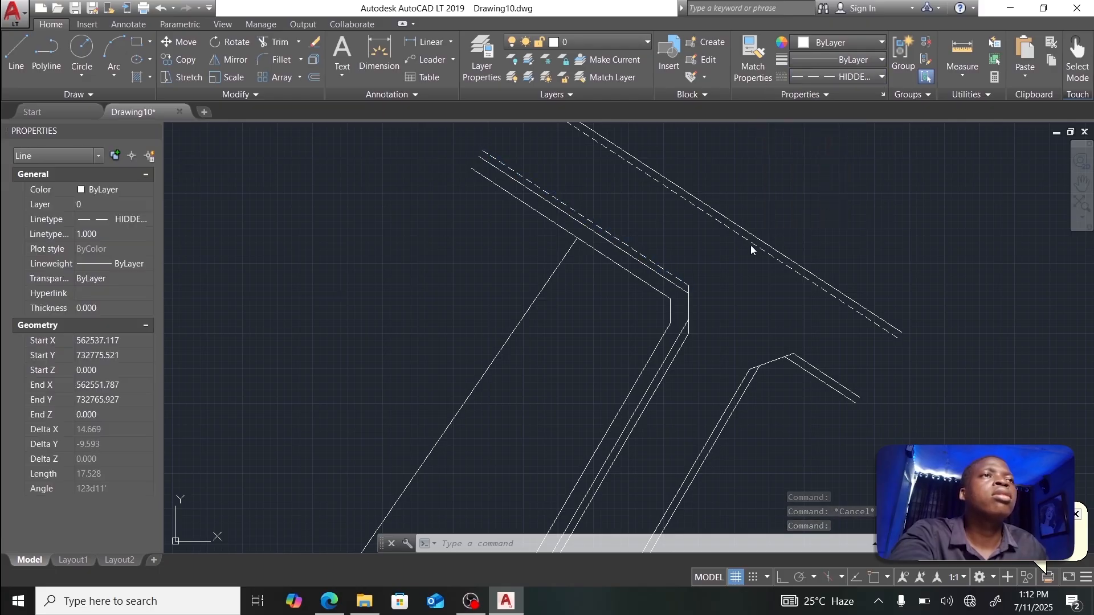
click(806, 365)
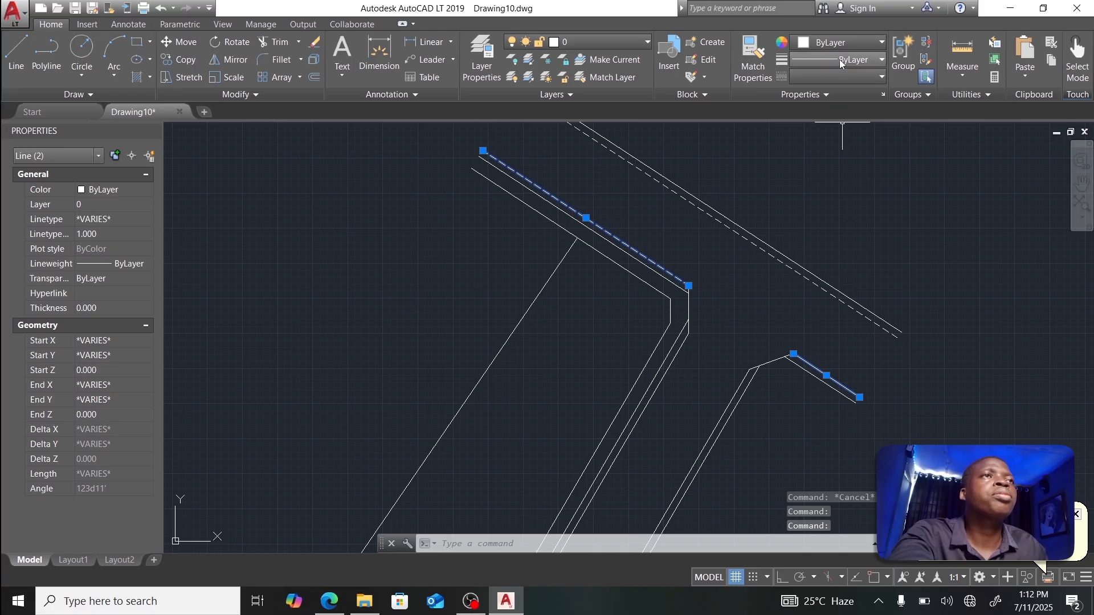
click(840, 74)
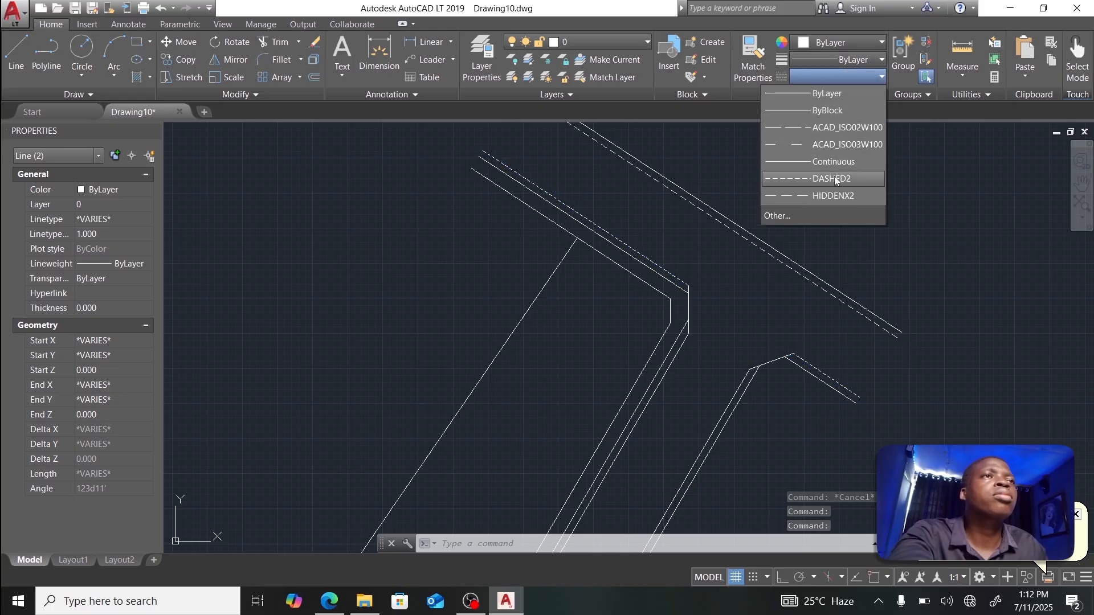
click(833, 195)
scroll(797, 240, down, 3)
scroll(770, 288, up, 4)
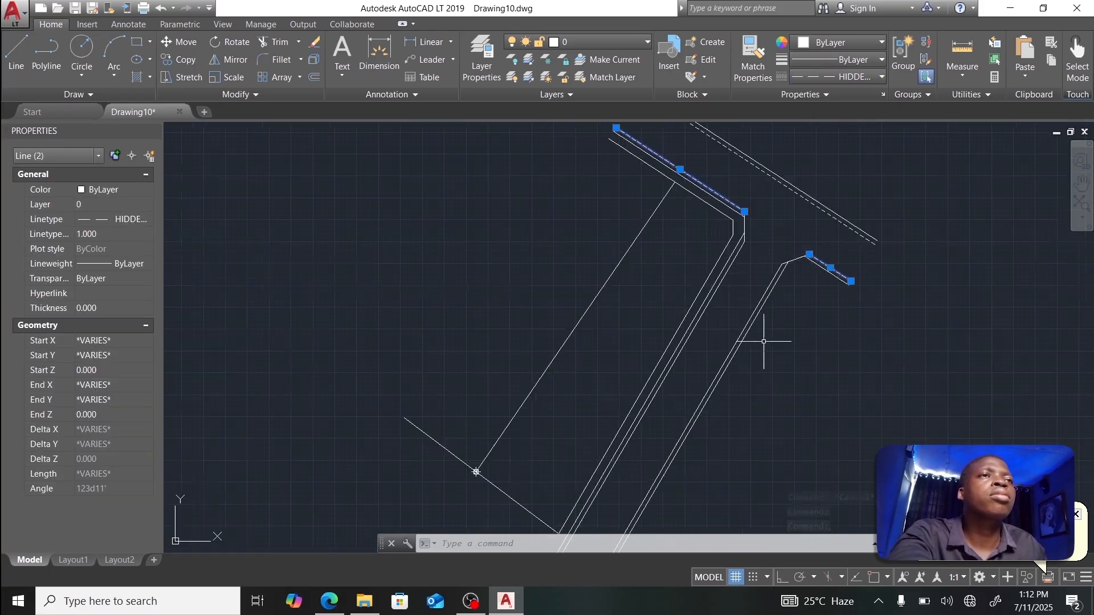
Step: Set the long and inner diagonal road lines to HIDDENX2 after briefly trying DASHED2
click(750, 302)
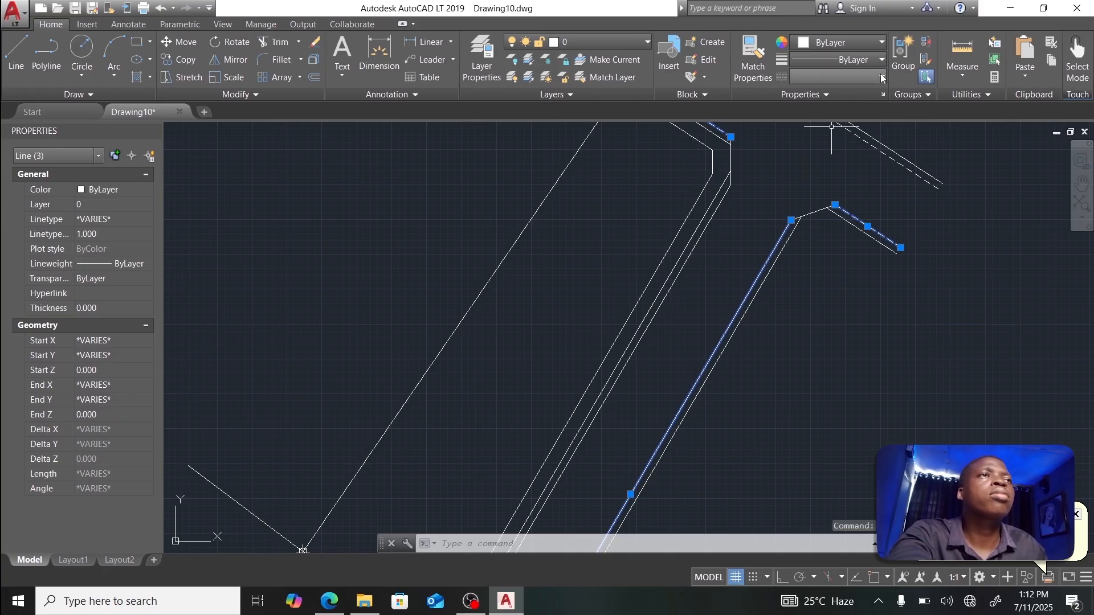
click(840, 76)
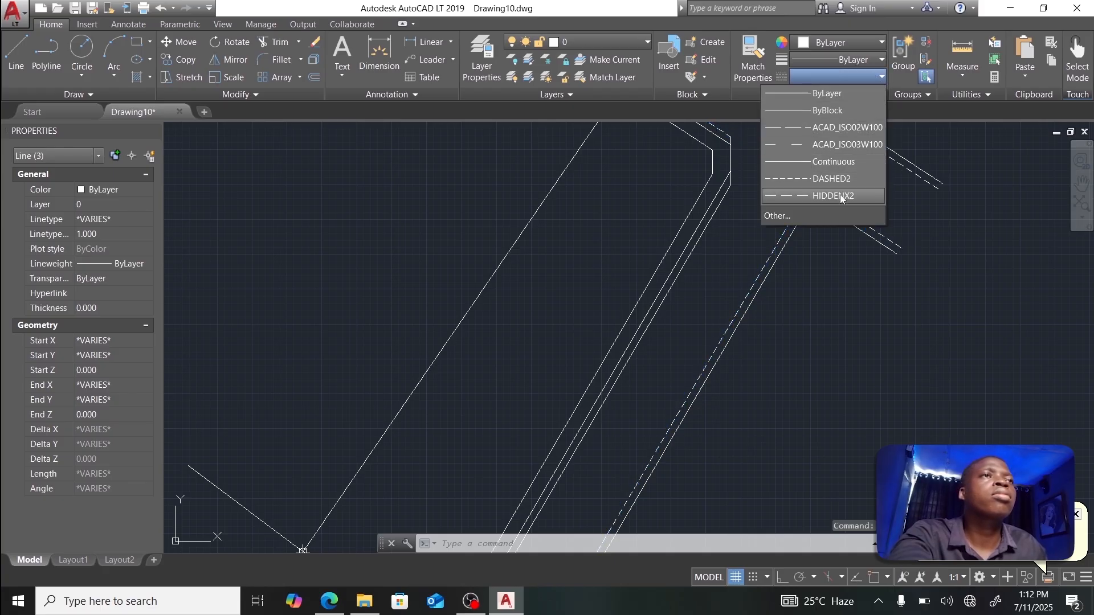
click(832, 195)
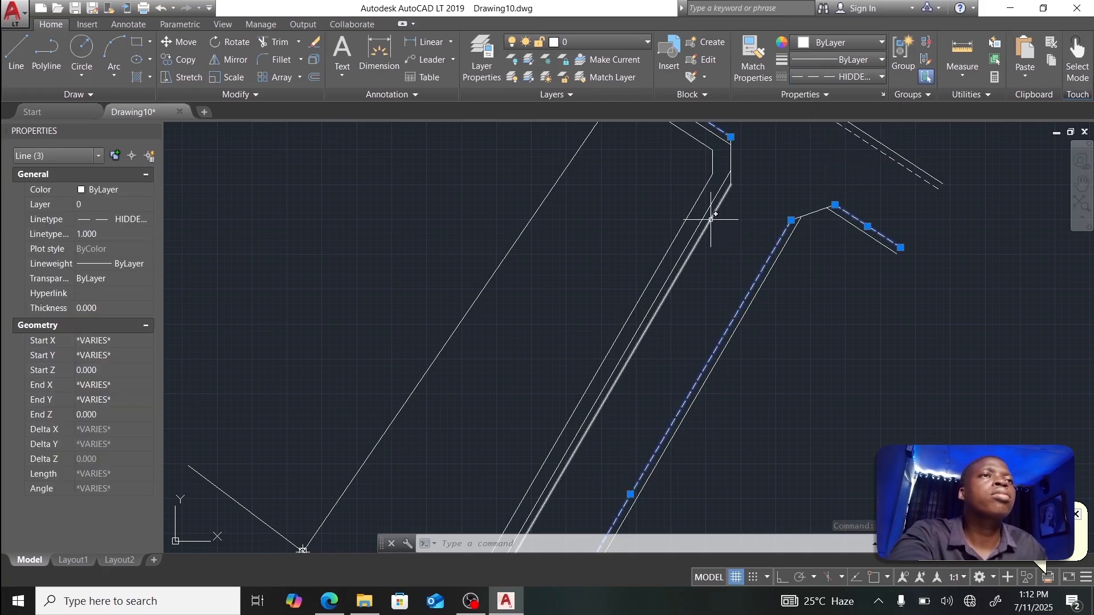
click(712, 218)
click(856, 75)
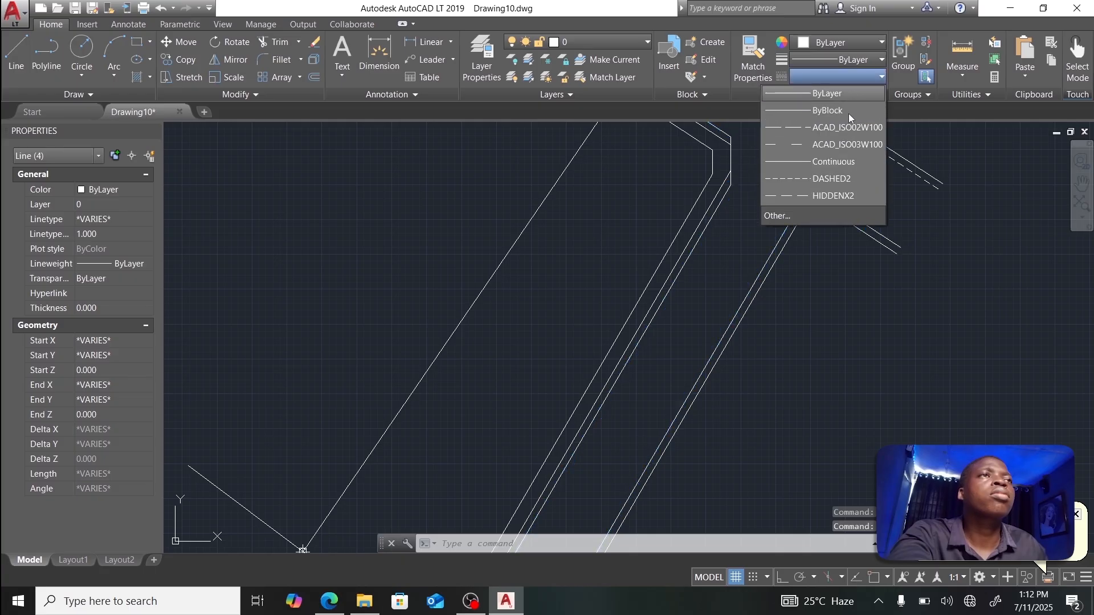
click(830, 185)
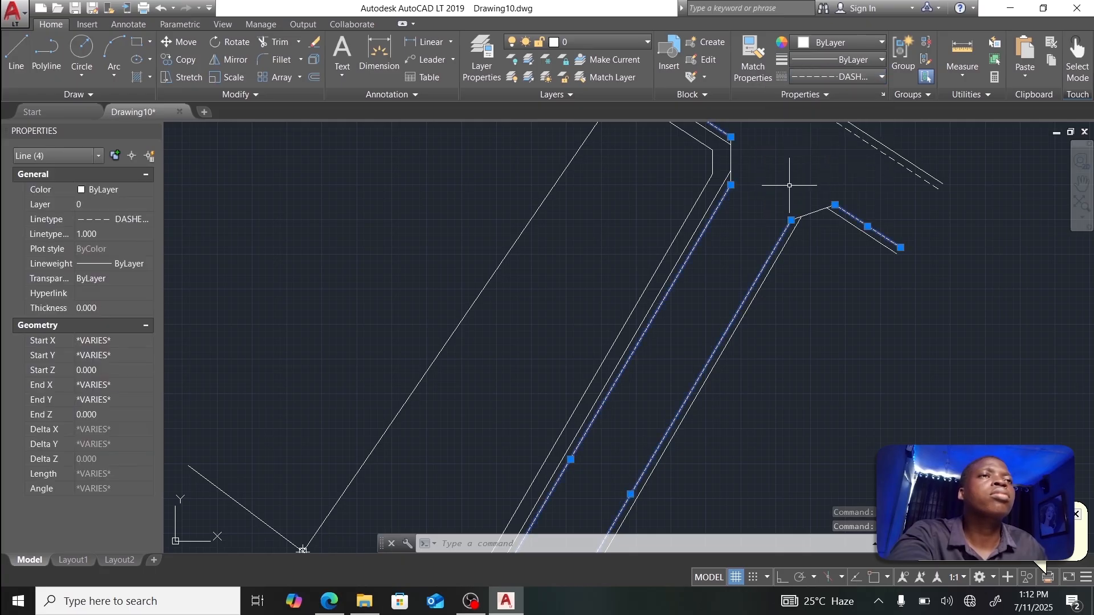
click(857, 76)
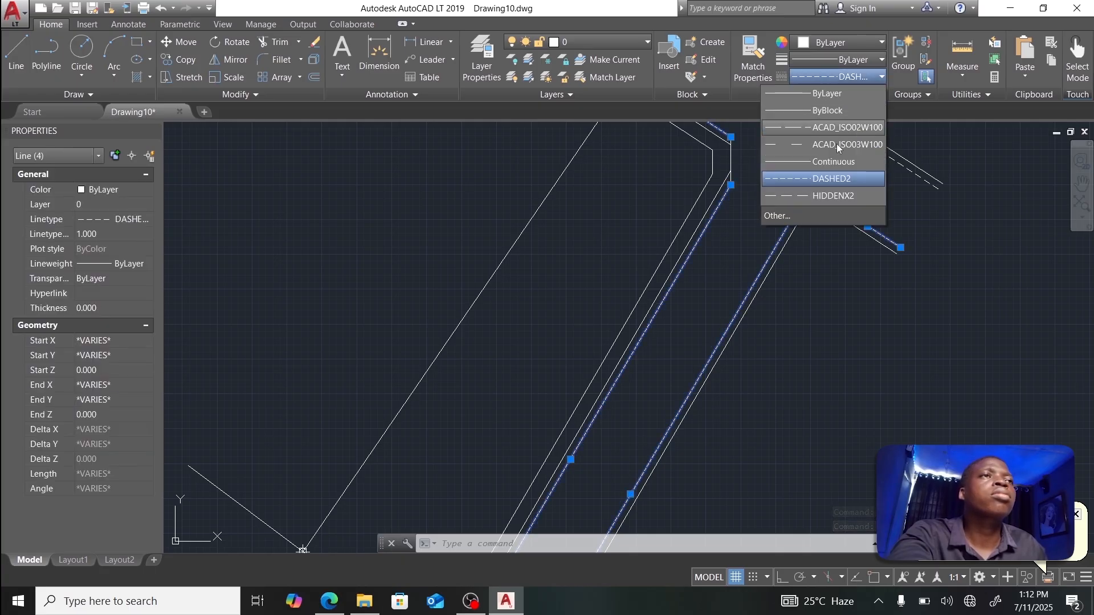
click(827, 197)
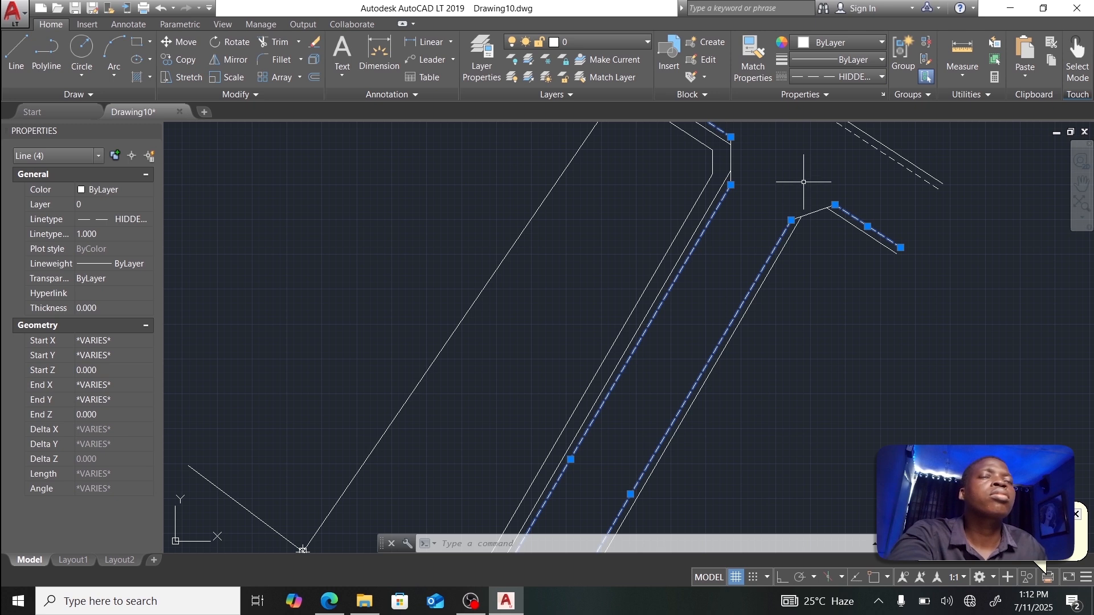
key(Escape)
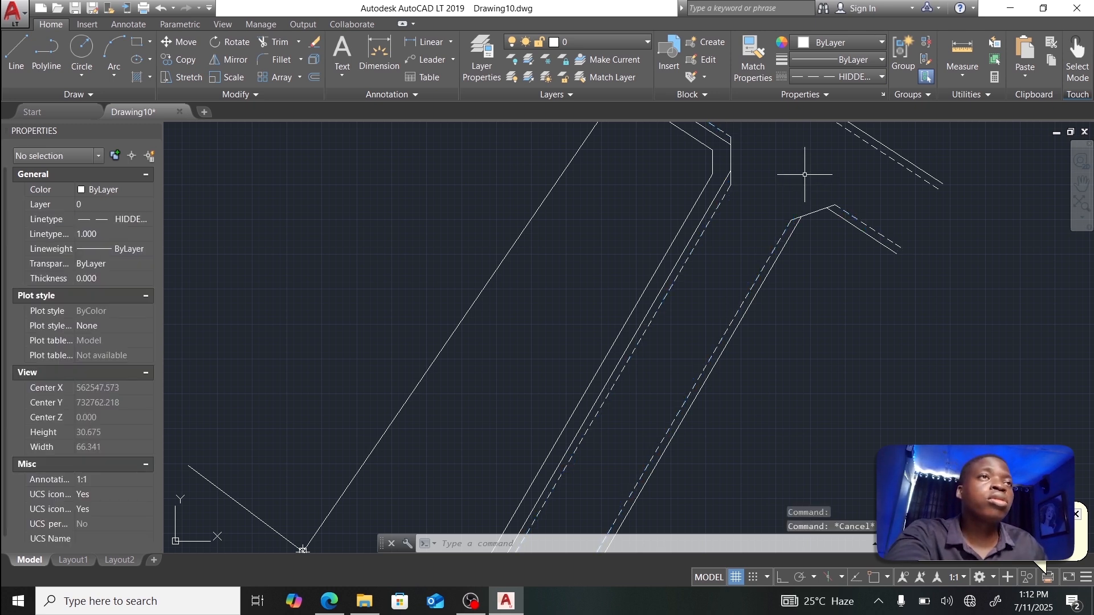
scroll(805, 174, down, 4)
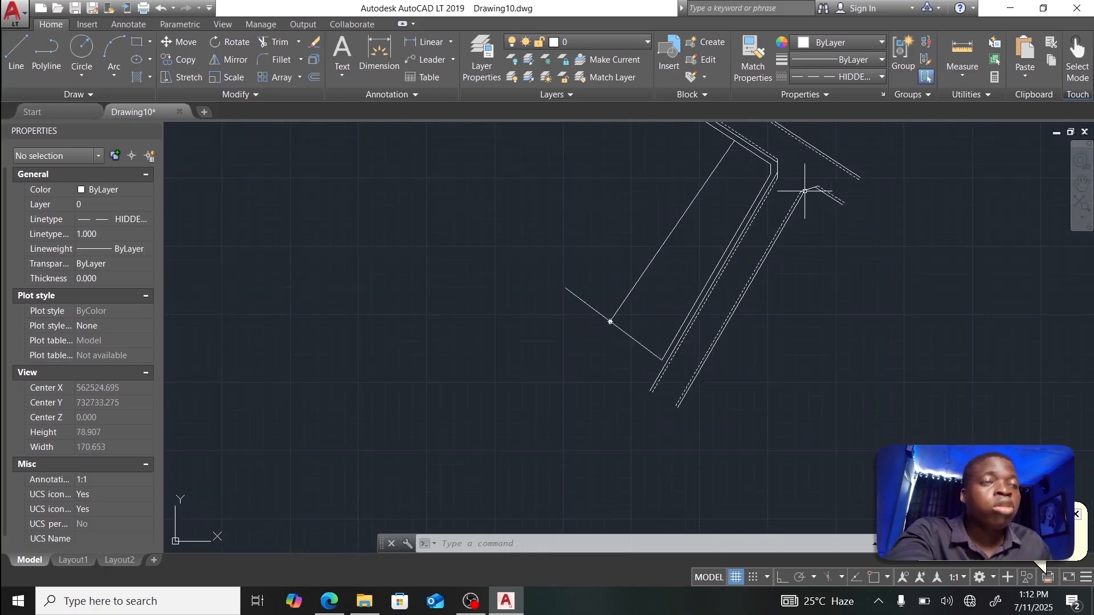
scroll(783, 174, up, 3)
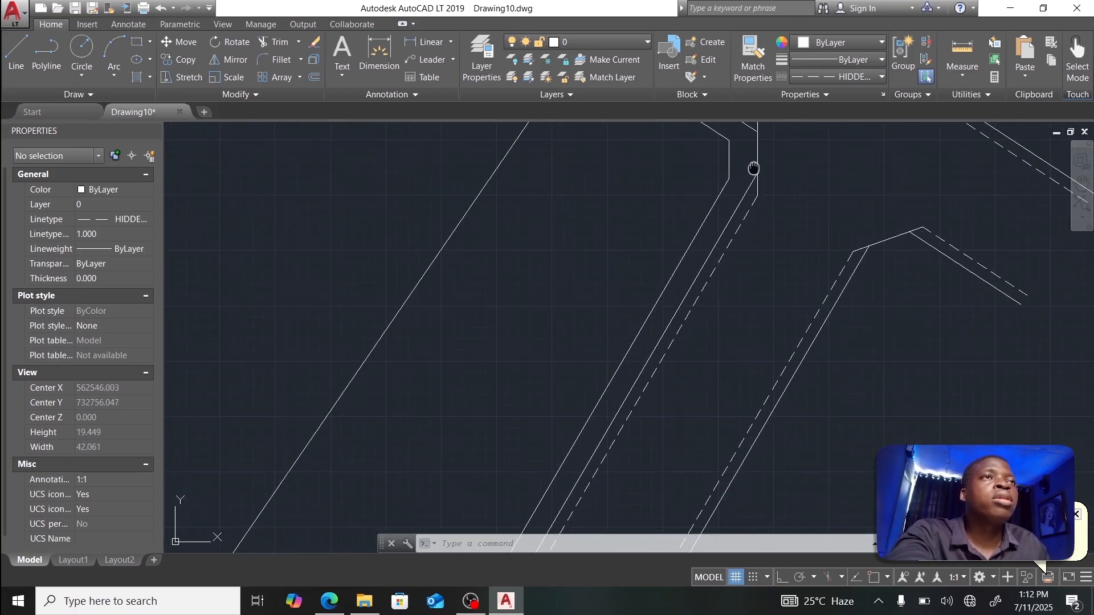
scroll(752, 166, up, 3)
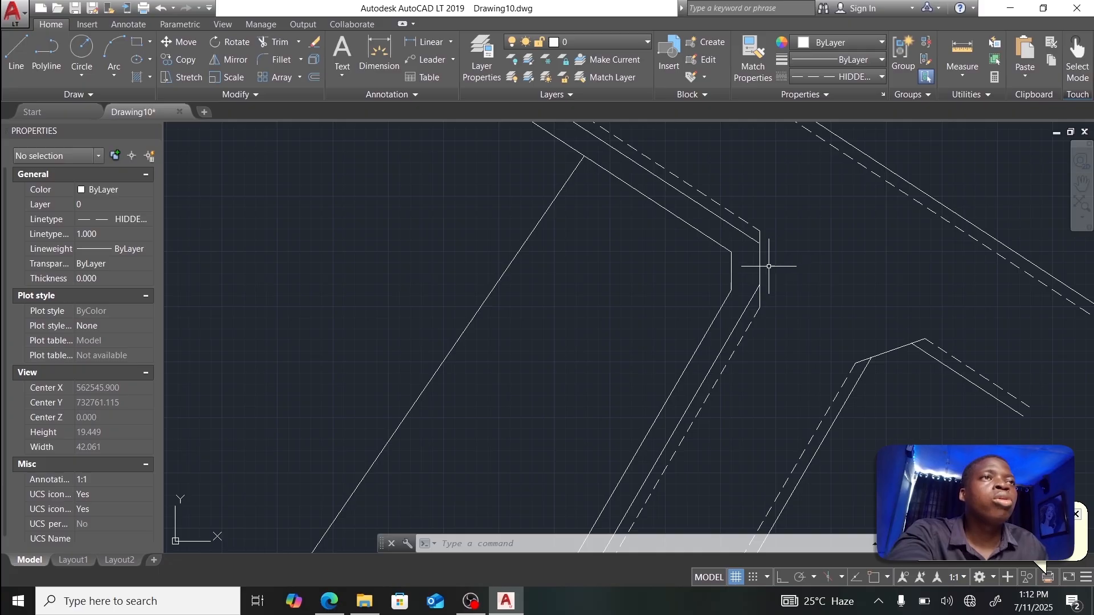
scroll(768, 266, up, 2)
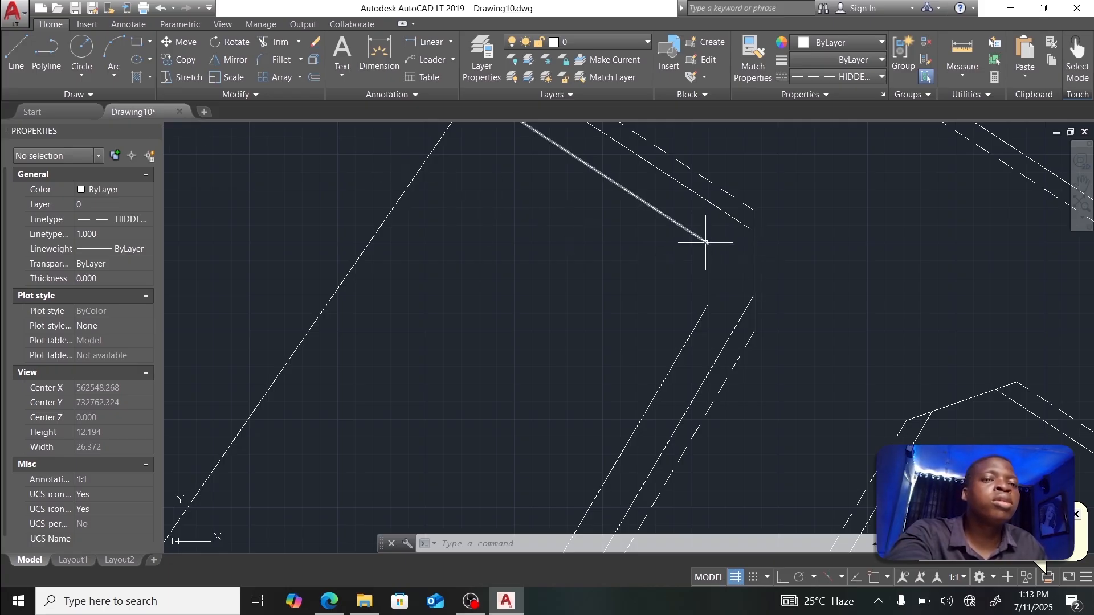
Step: BREAK a gap out of the short vertical outer road-edge line at the bend
text(BREAK)
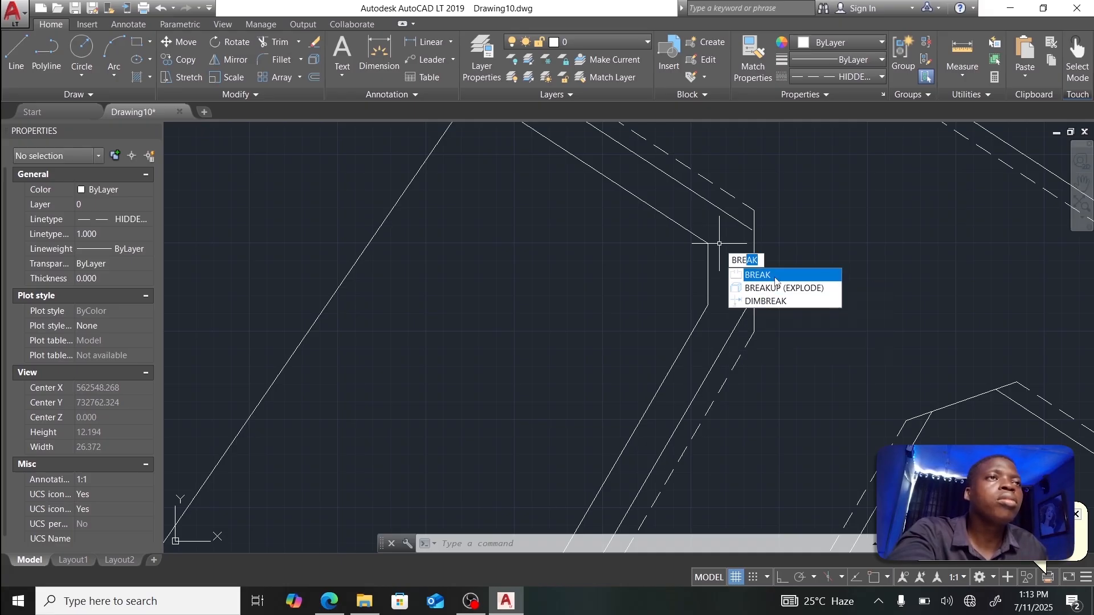
key(Return)
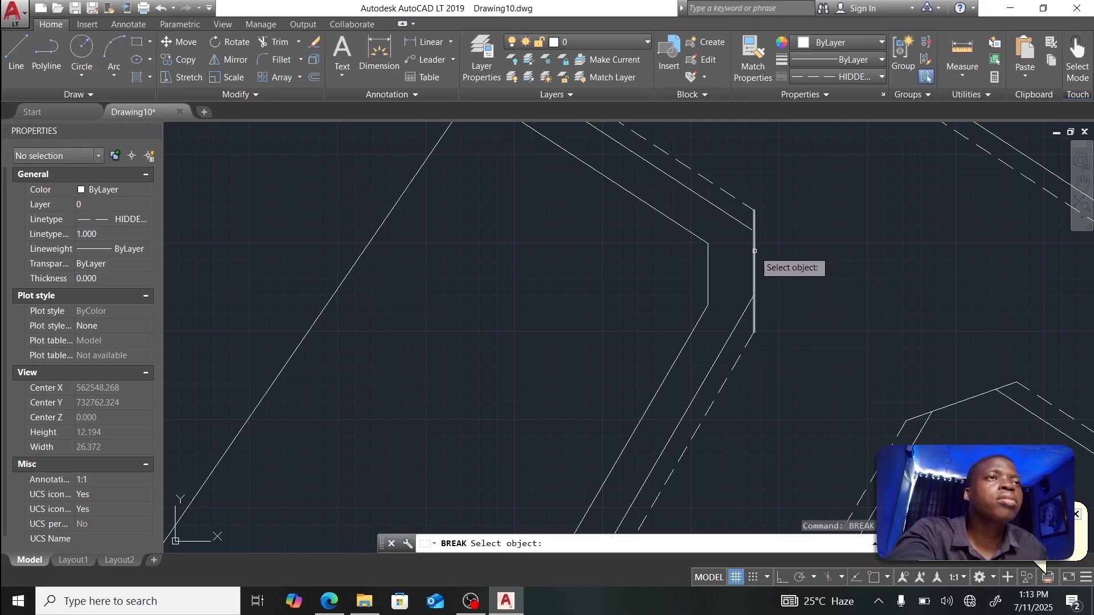
click(754, 251)
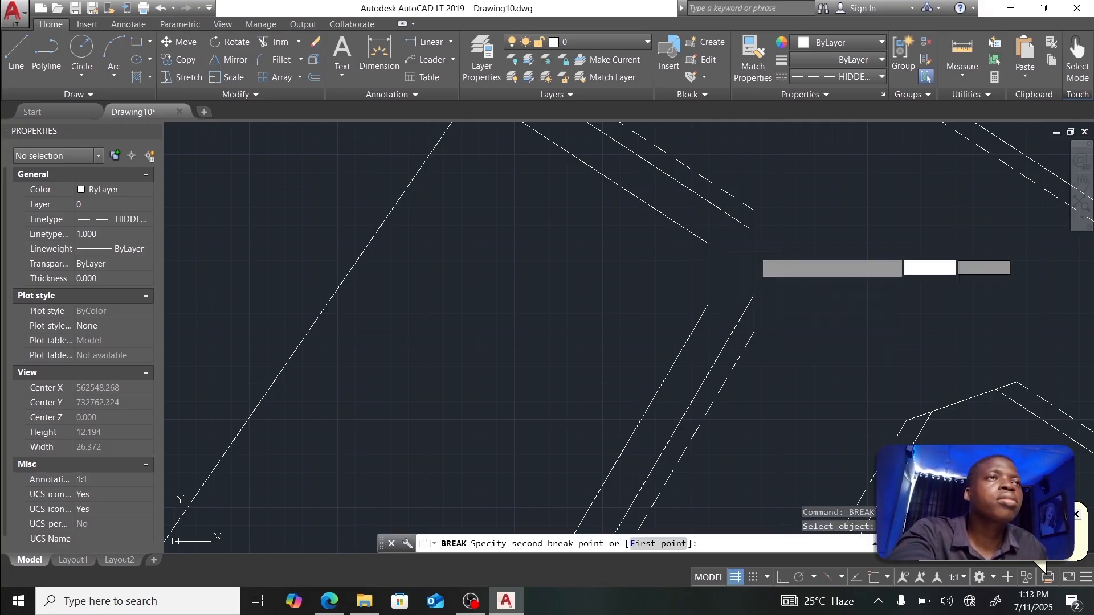
click(755, 283)
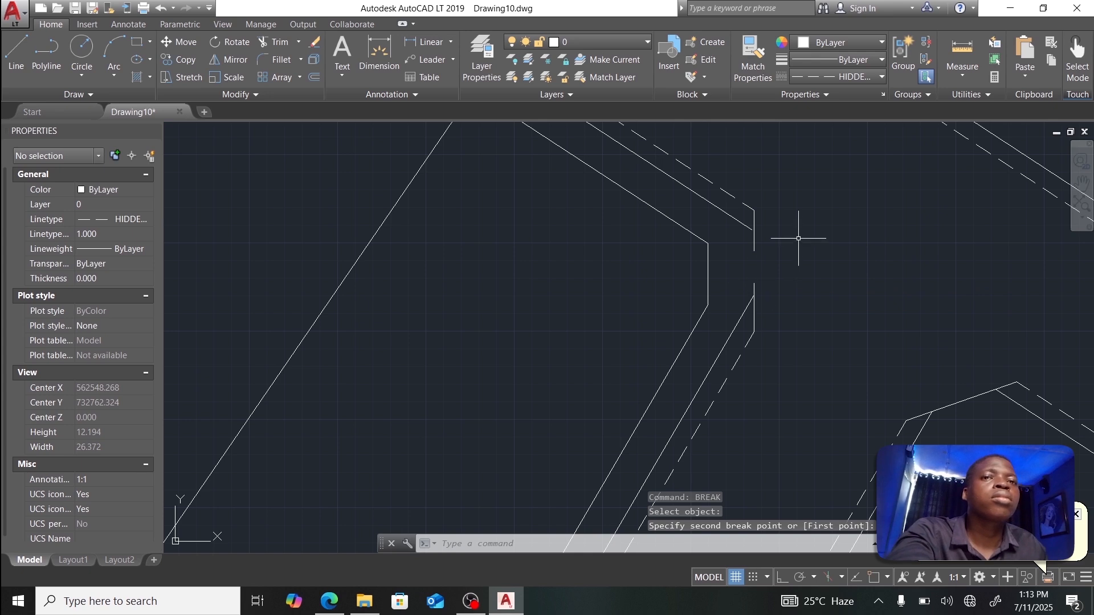
key(Escape)
click(16, 54)
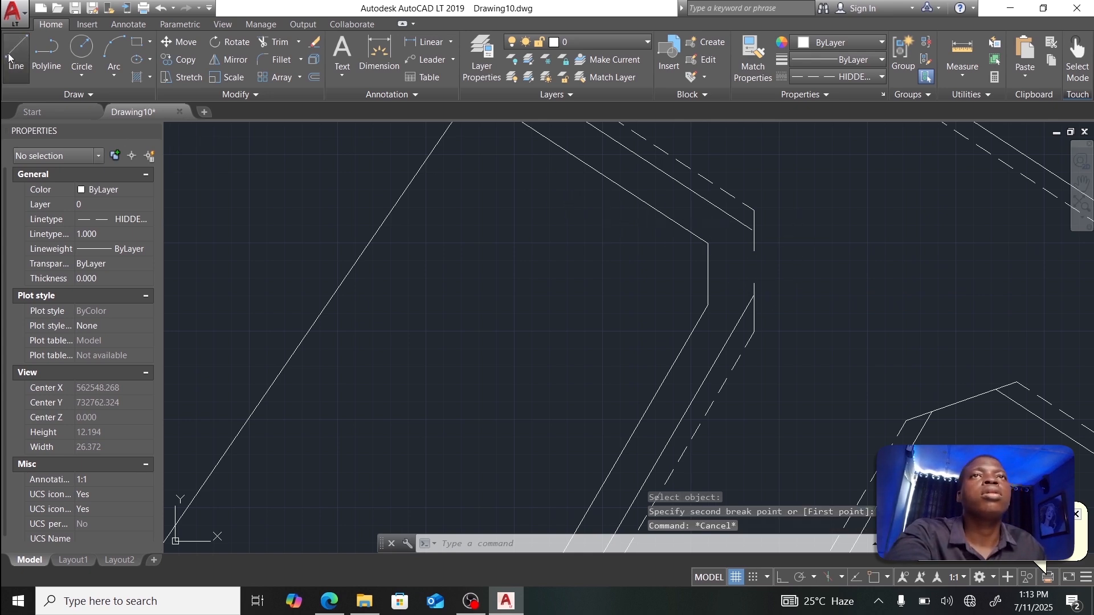
Step: Draw a nearly horizontal 4.194-long line running right from the road-edge gap
click(732, 270)
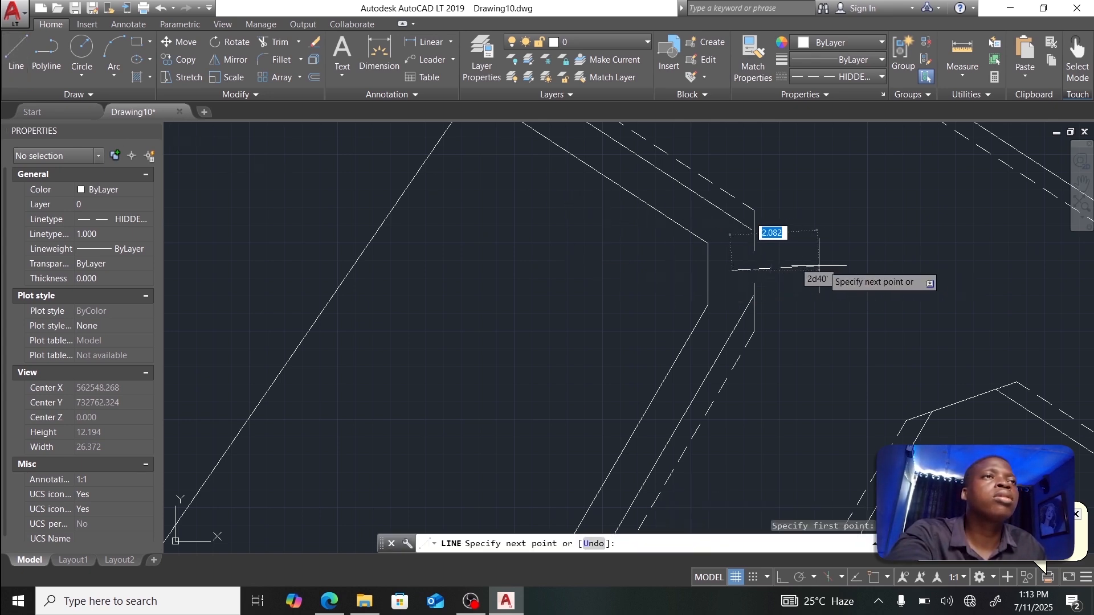
click(880, 264)
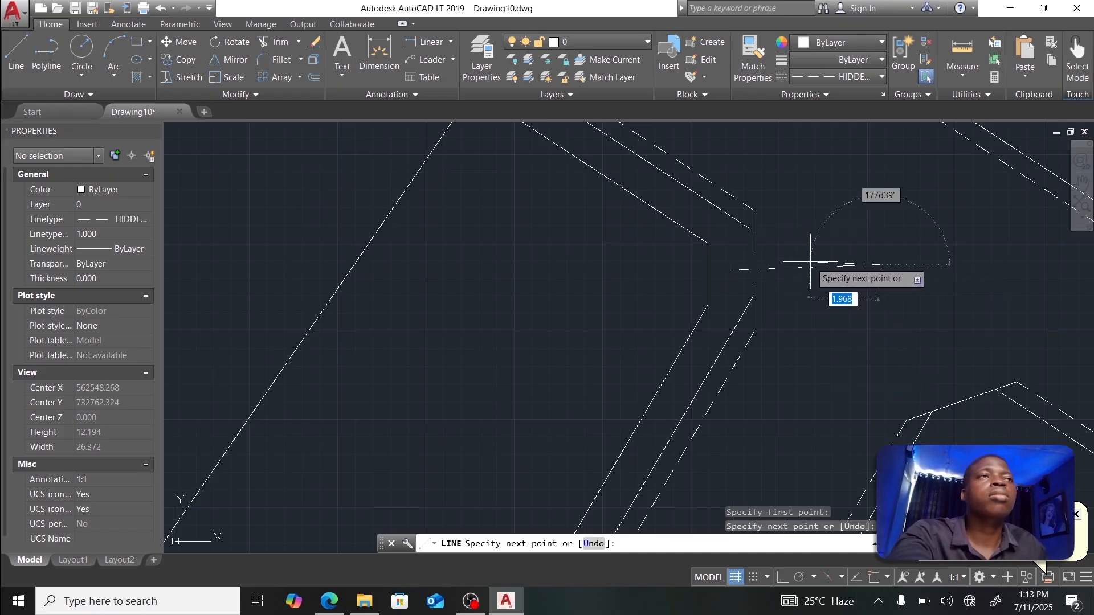
key(Escape)
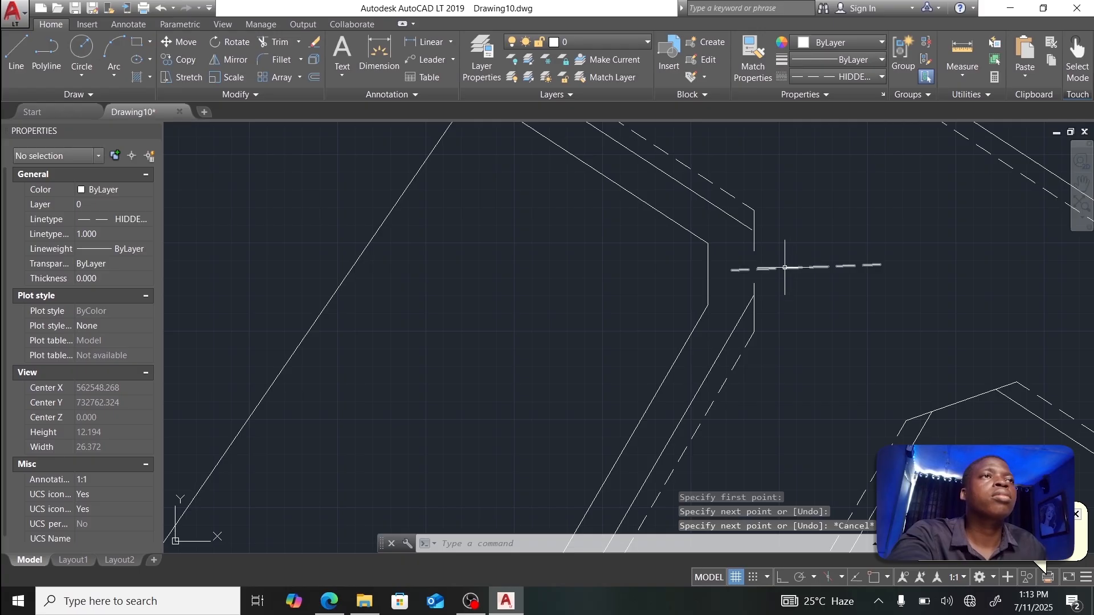
Step: Reset the current linetype to ByLayer and make the new line continuous ByLayer
click(836, 77)
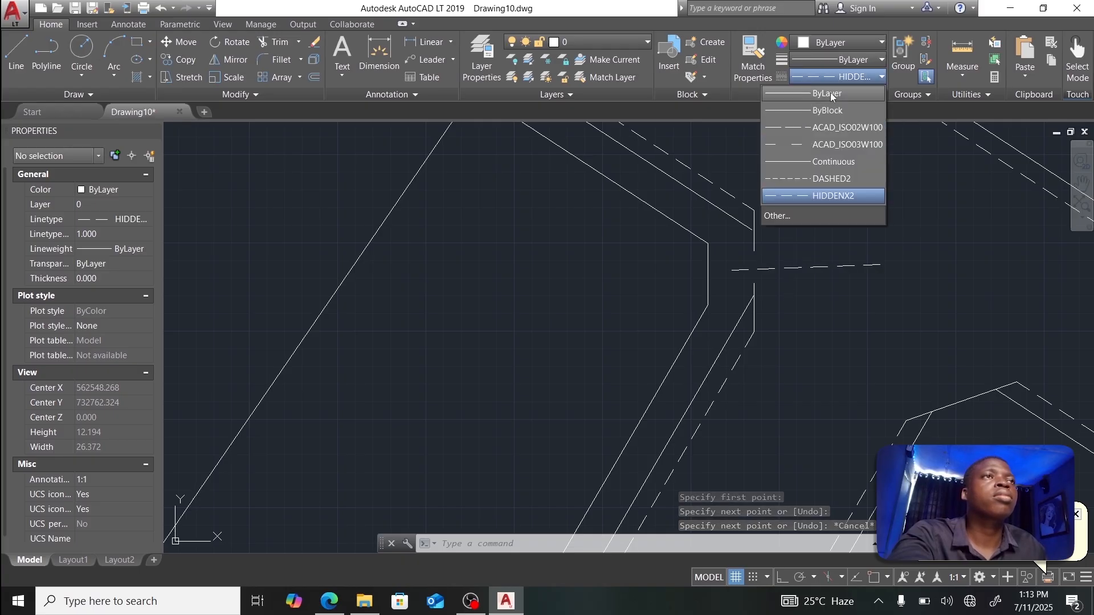
click(830, 93)
click(814, 267)
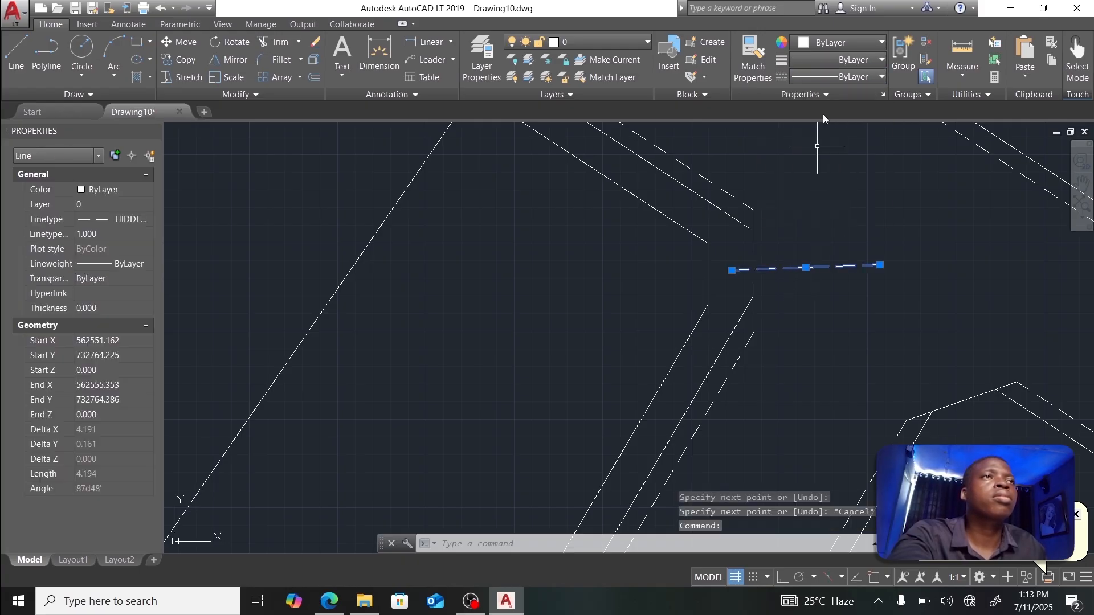
click(834, 59)
click(844, 59)
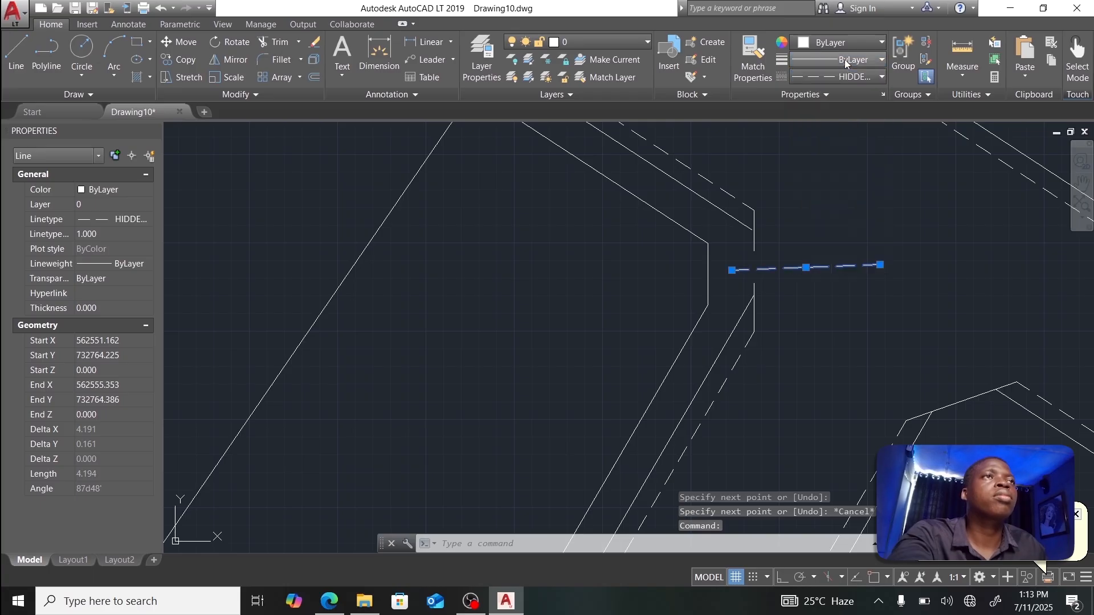
click(844, 77)
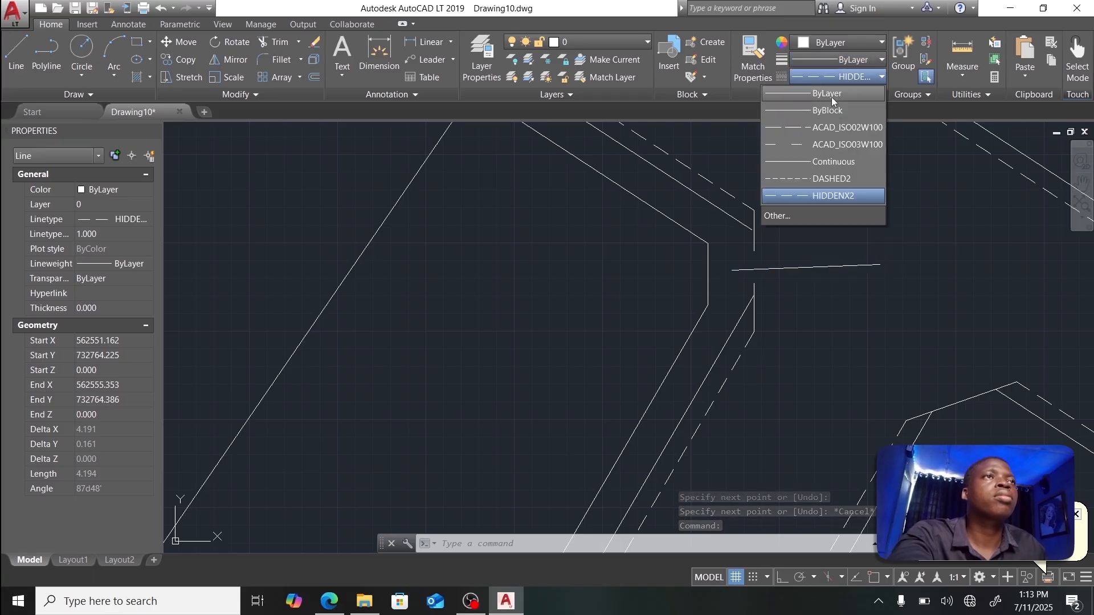
click(832, 97)
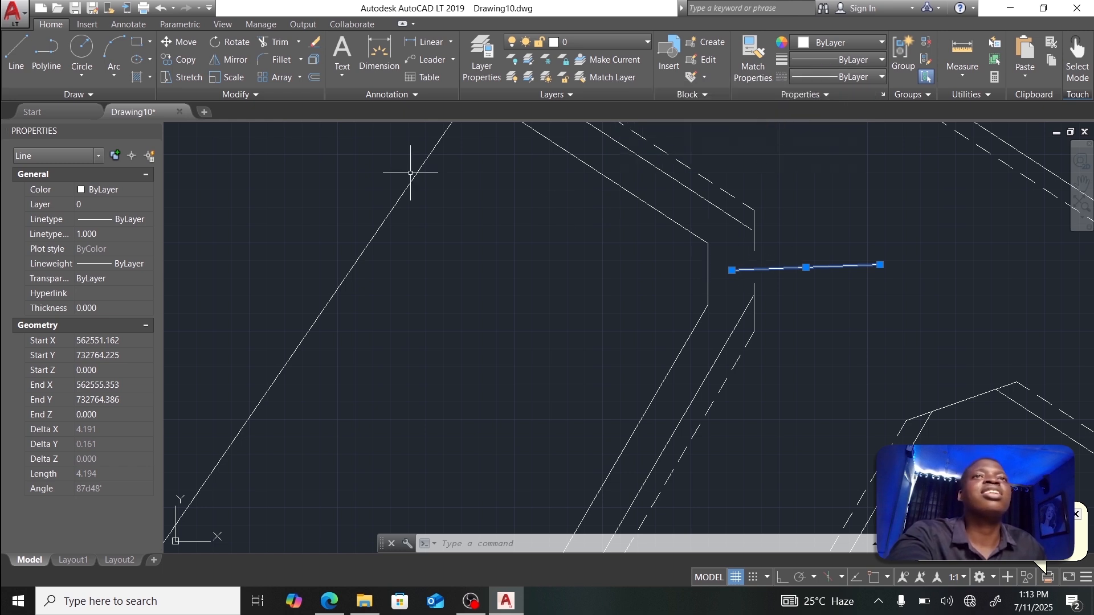
click(17, 57)
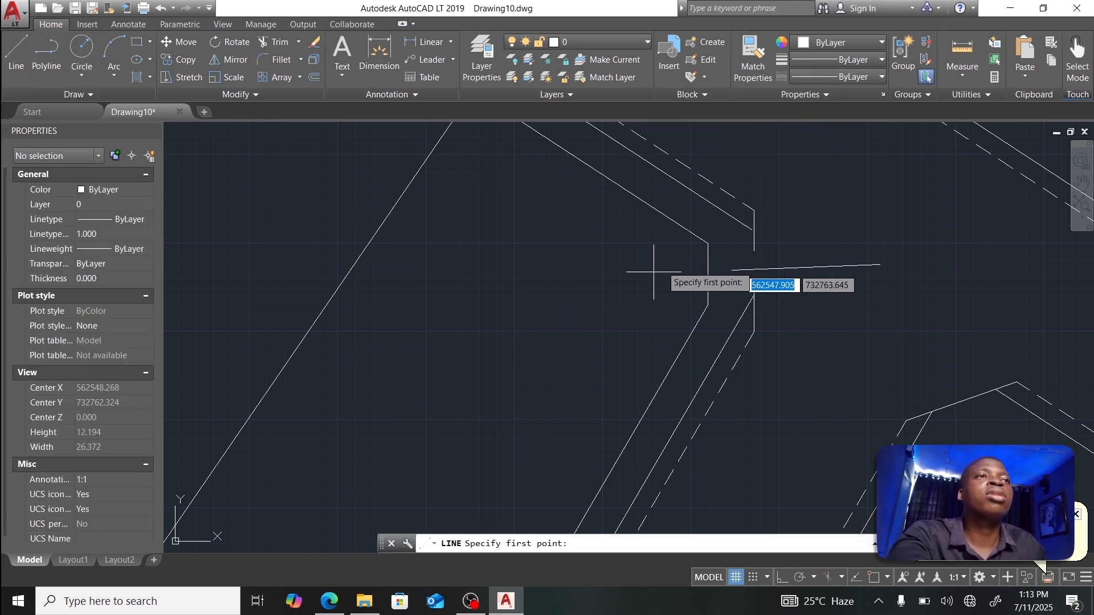
Step: With Object Snap on, draw a small closed triangle arrowhead at the short line's left end
click(874, 578)
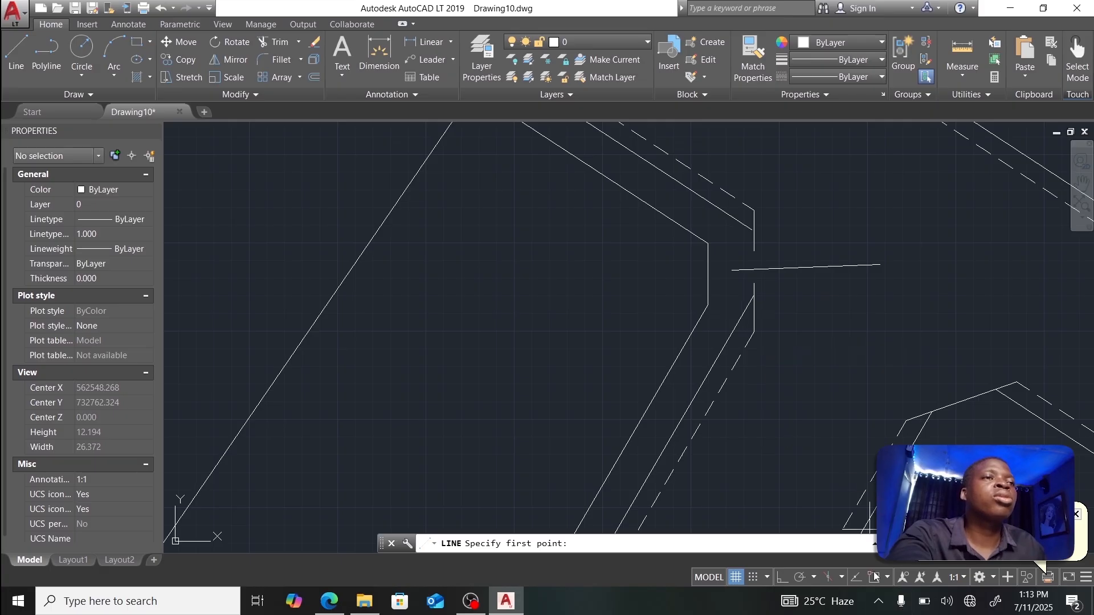
scroll(730, 274, up, 5)
click(723, 275)
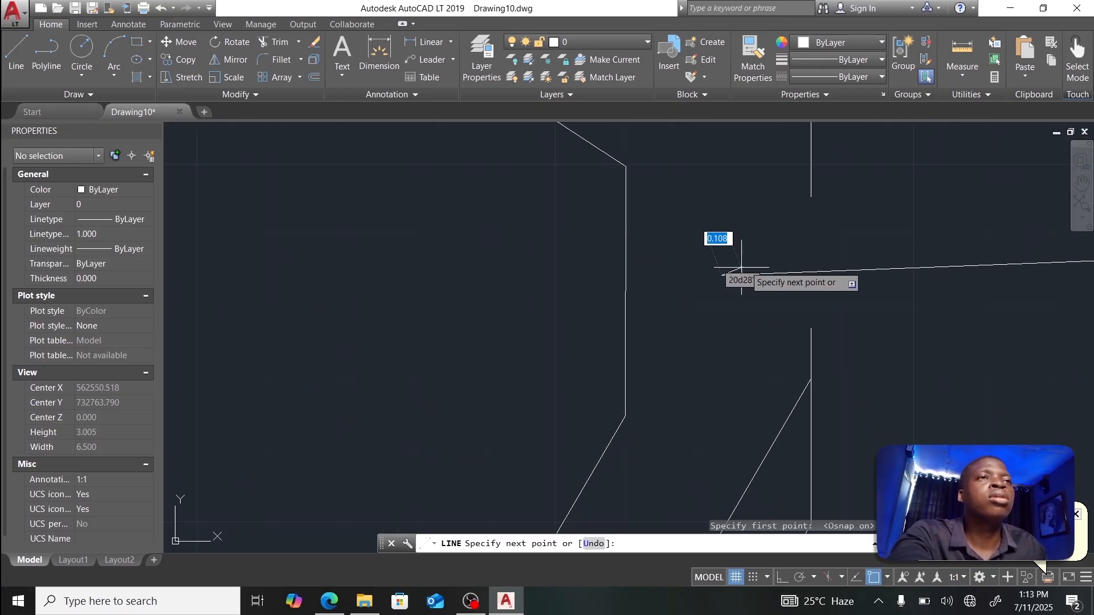
click(802, 250)
click(802, 290)
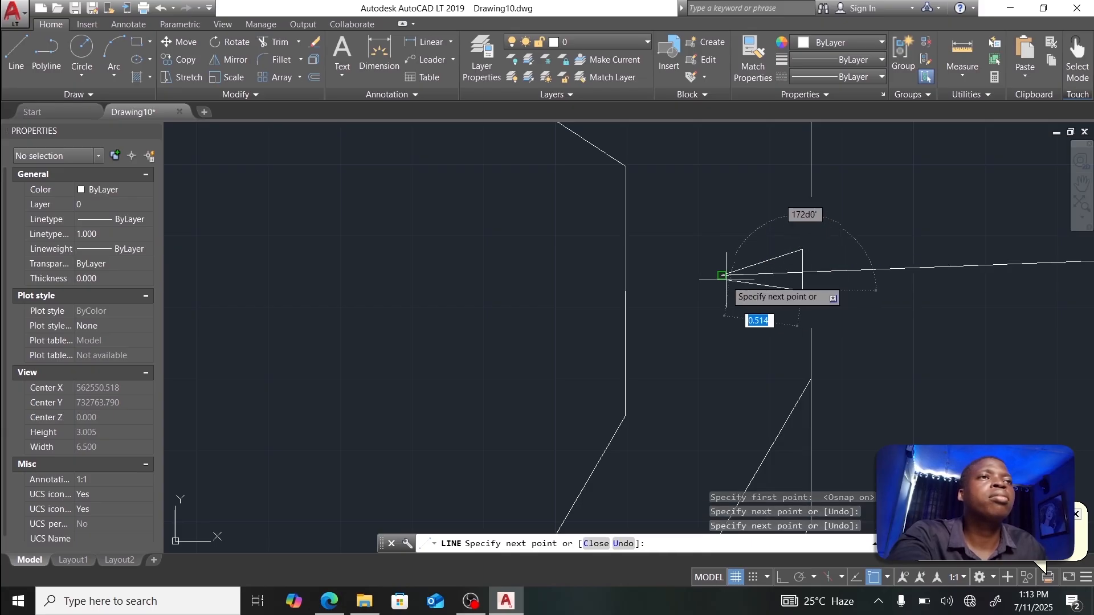
click(727, 279)
key(Escape)
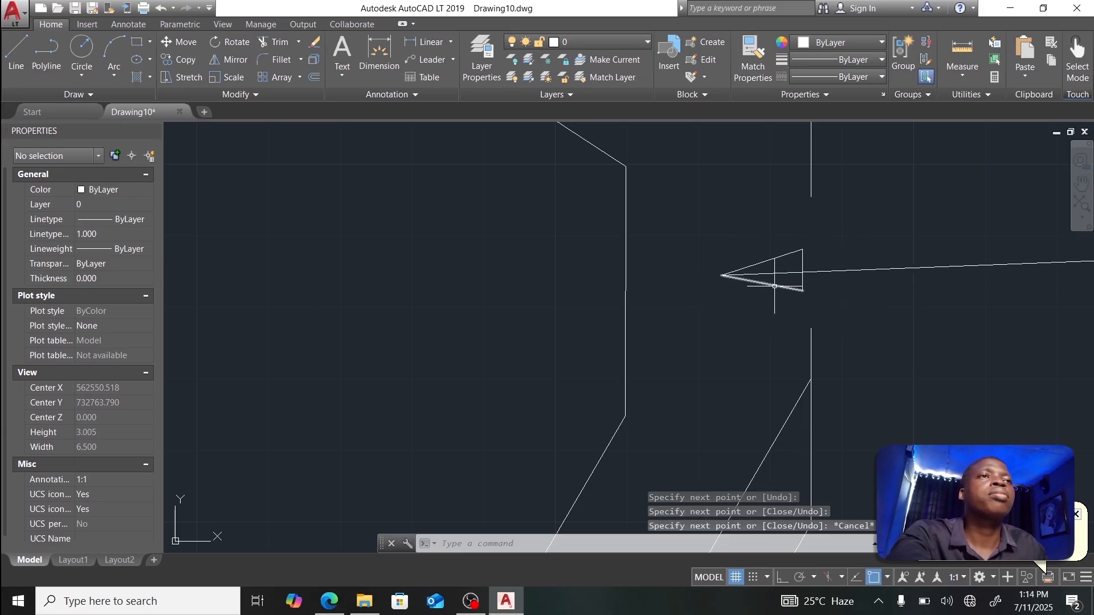
scroll(766, 282, down, 2)
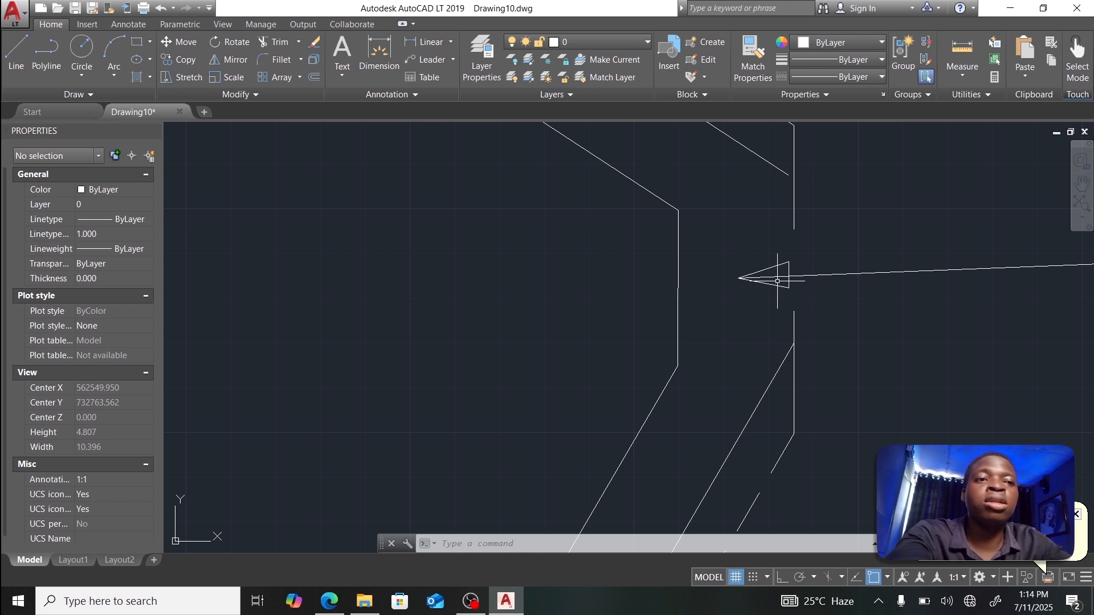
Step: Fill the arrowhead triangle with a SOLID hatch pattern using HATCH
text(HA)
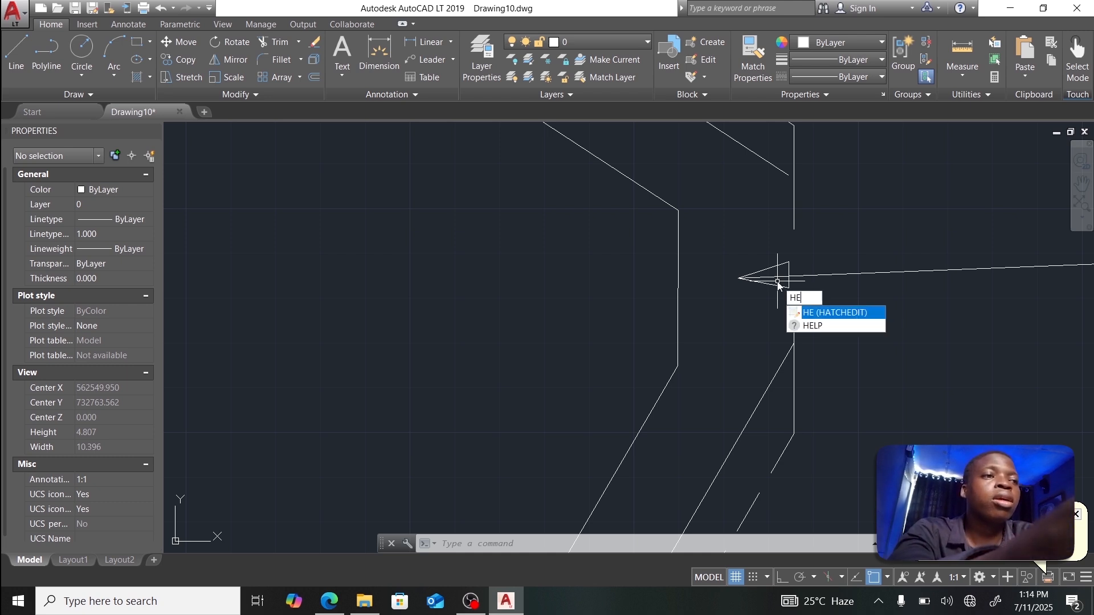
text(T)
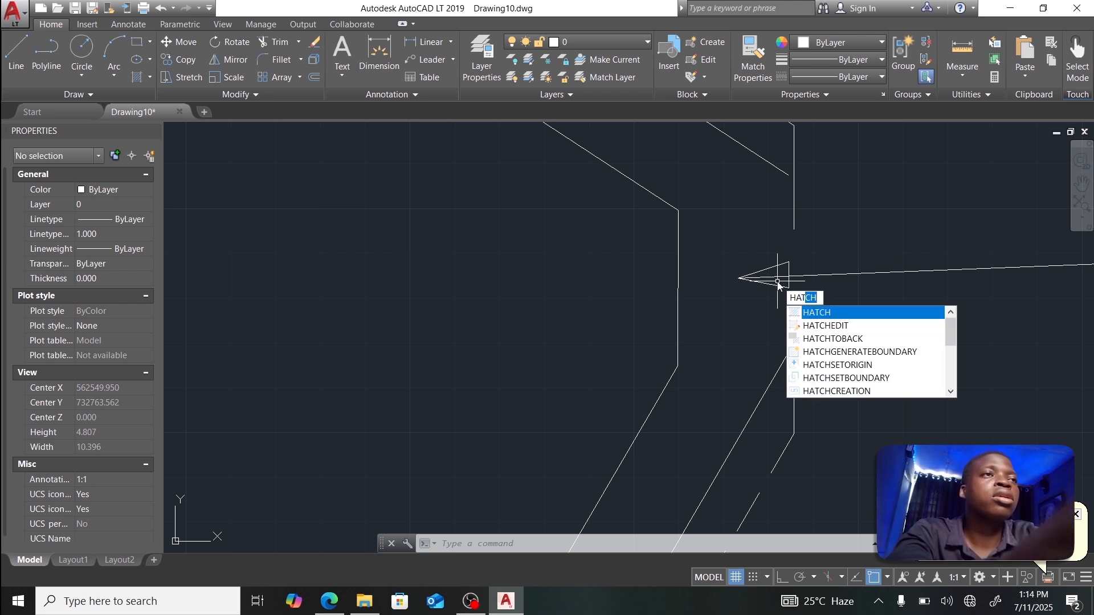
key(Return)
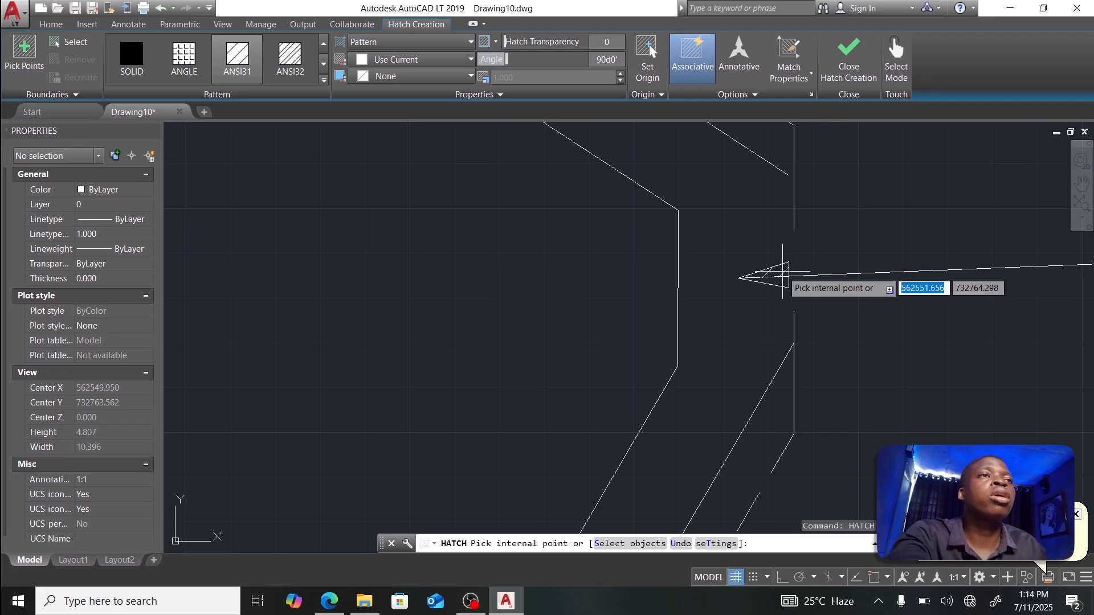
click(783, 272)
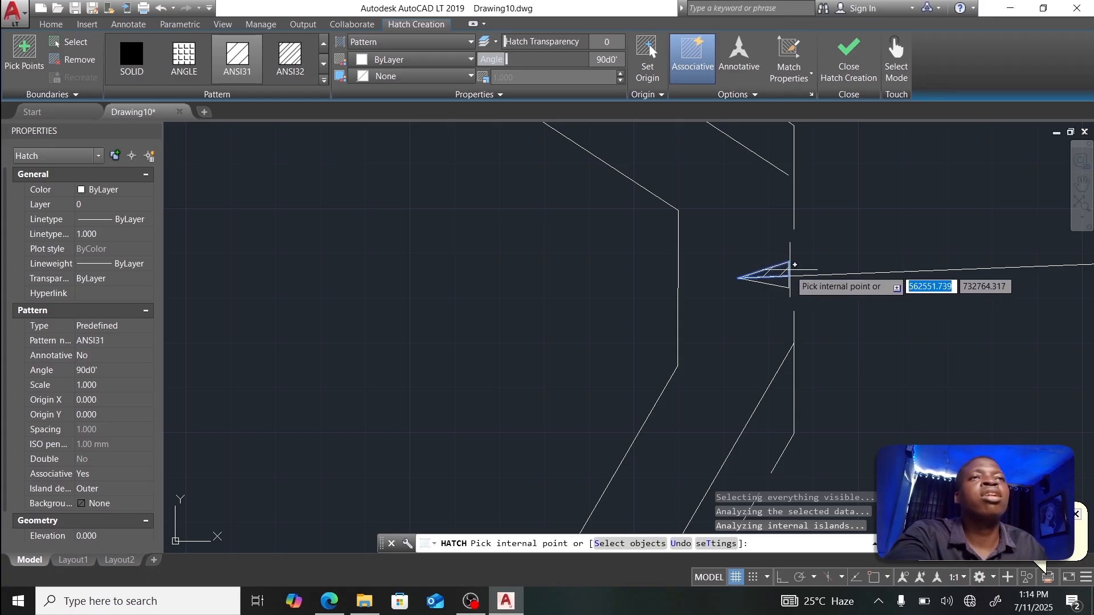
click(124, 66)
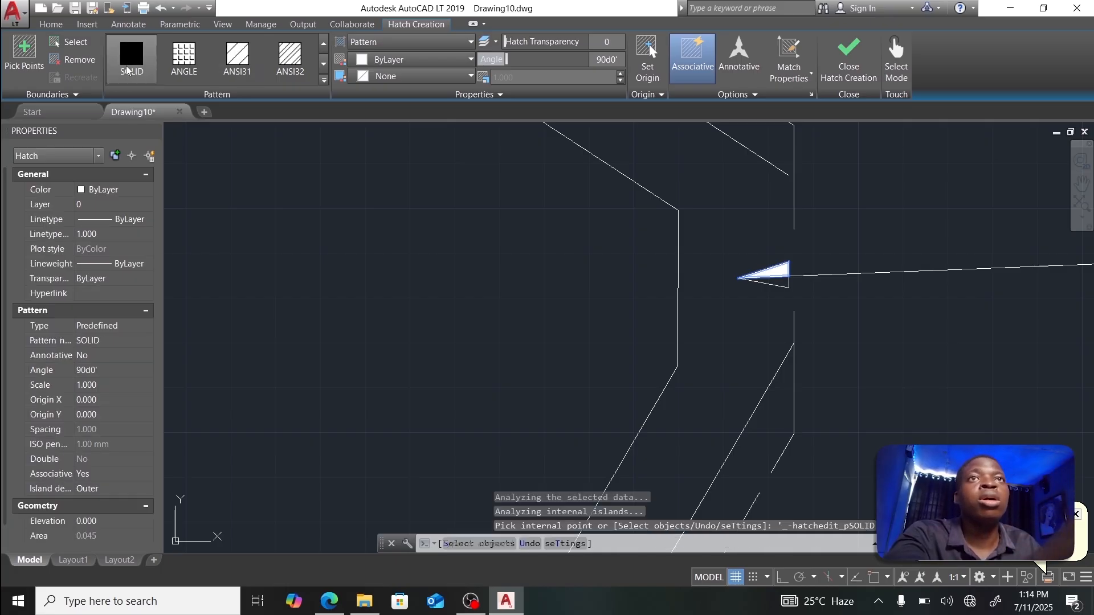
click(776, 272)
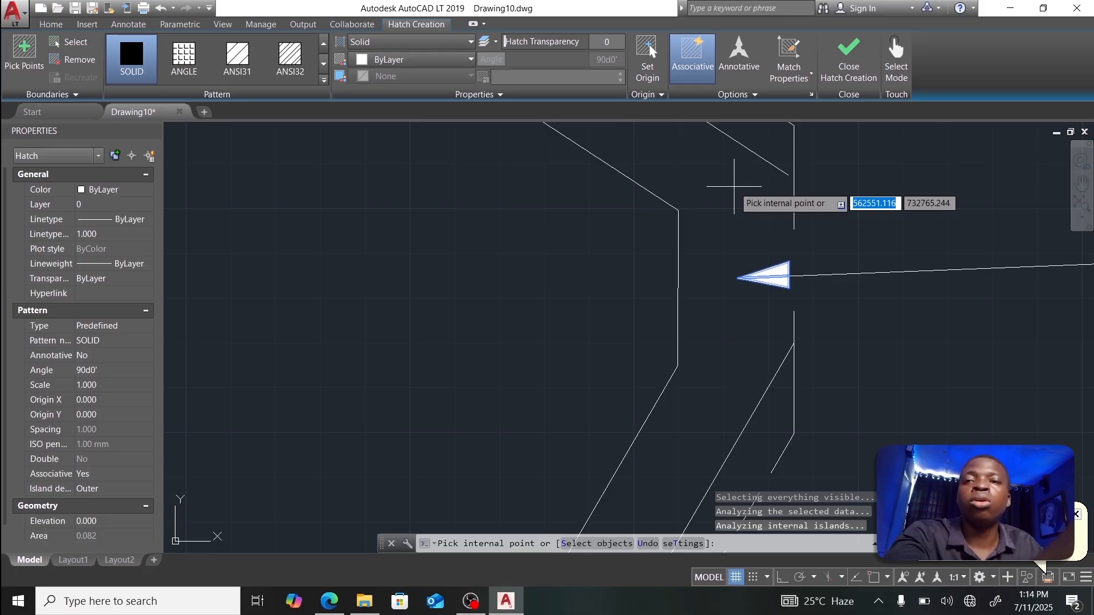
click(854, 69)
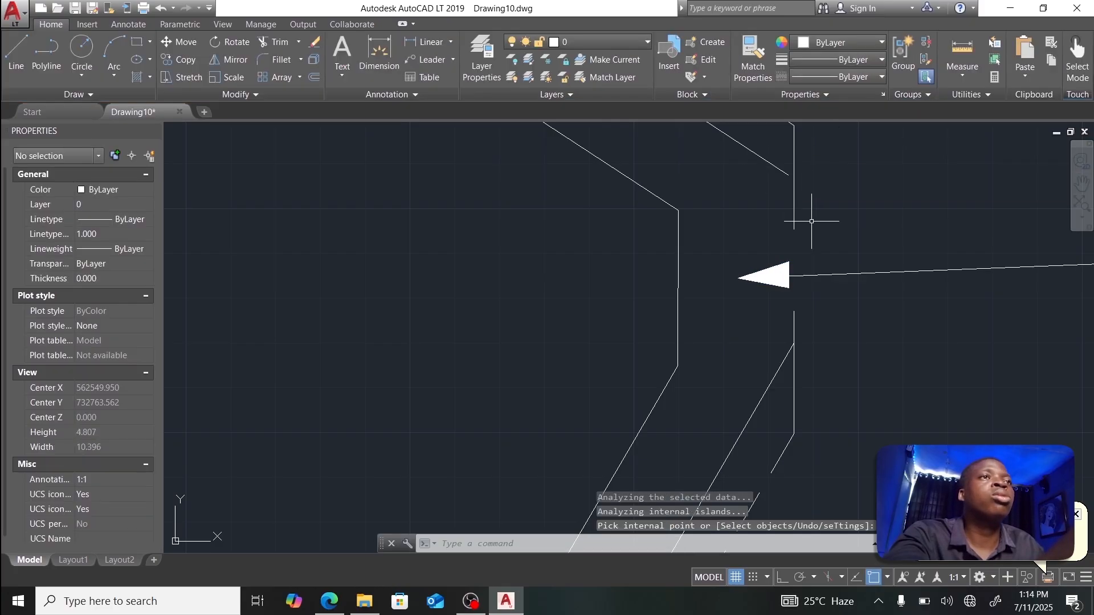
scroll(809, 222, down, 3)
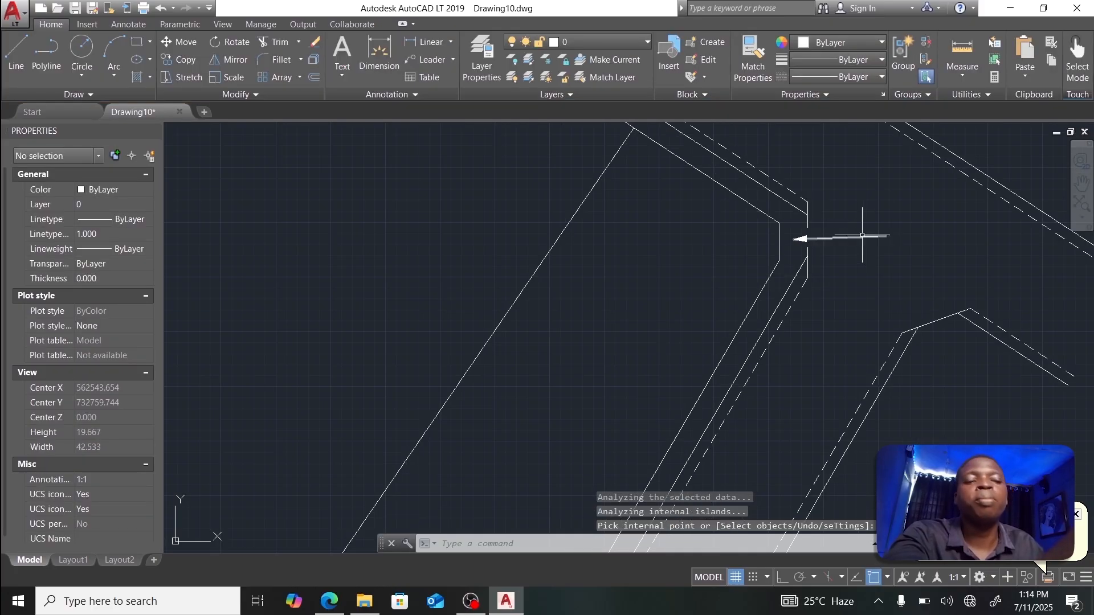
Step: Zoom out and start a Multiline Text box above the road bend, picking its first corner
scroll(861, 244, down, 4)
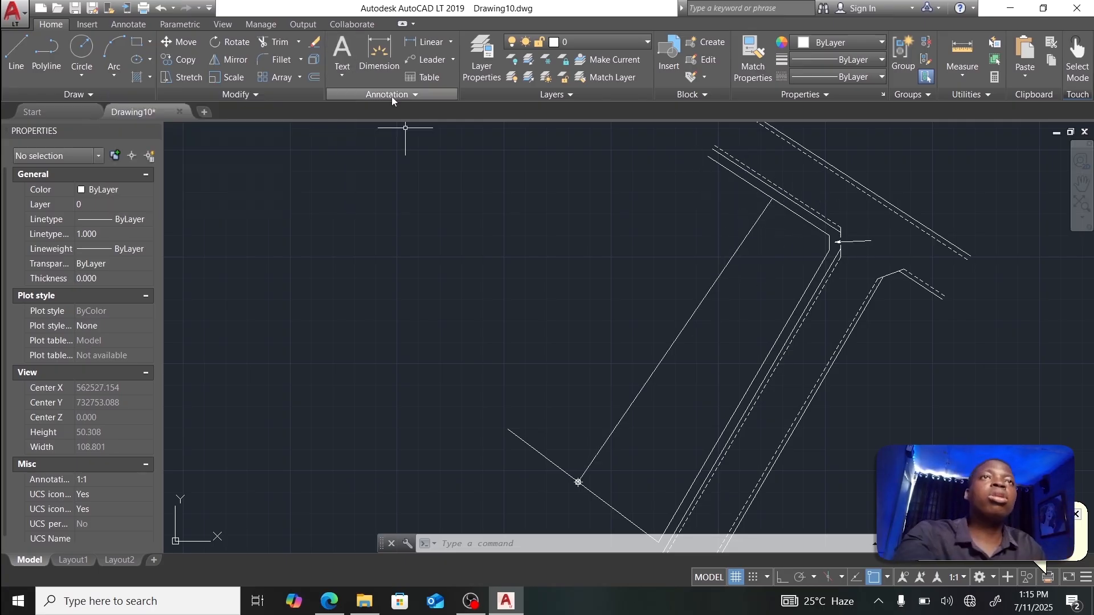
click(344, 73)
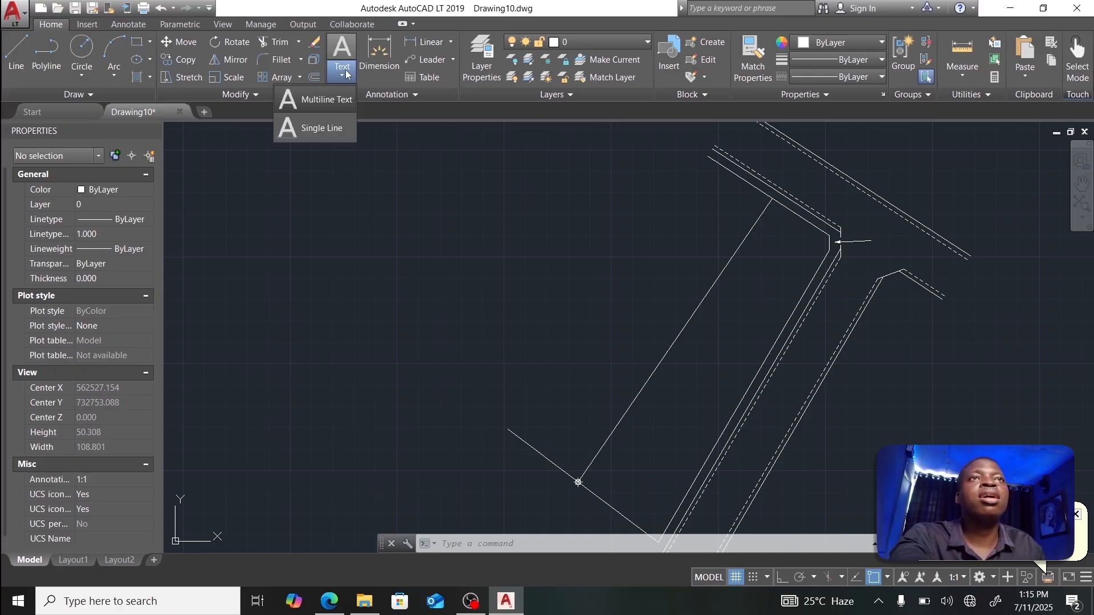
click(327, 101)
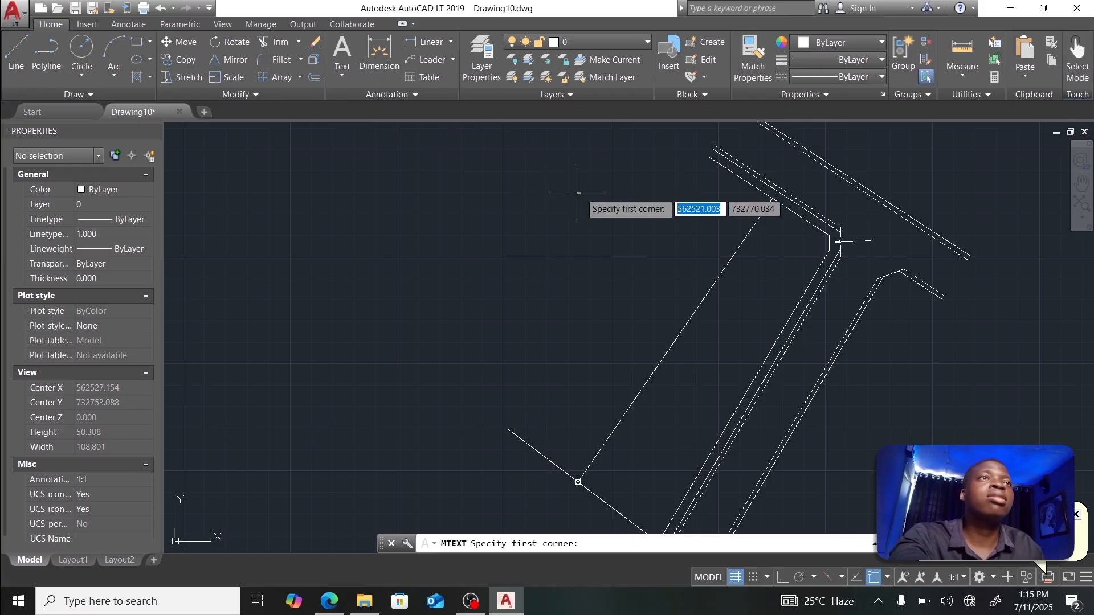
click(451, 189)
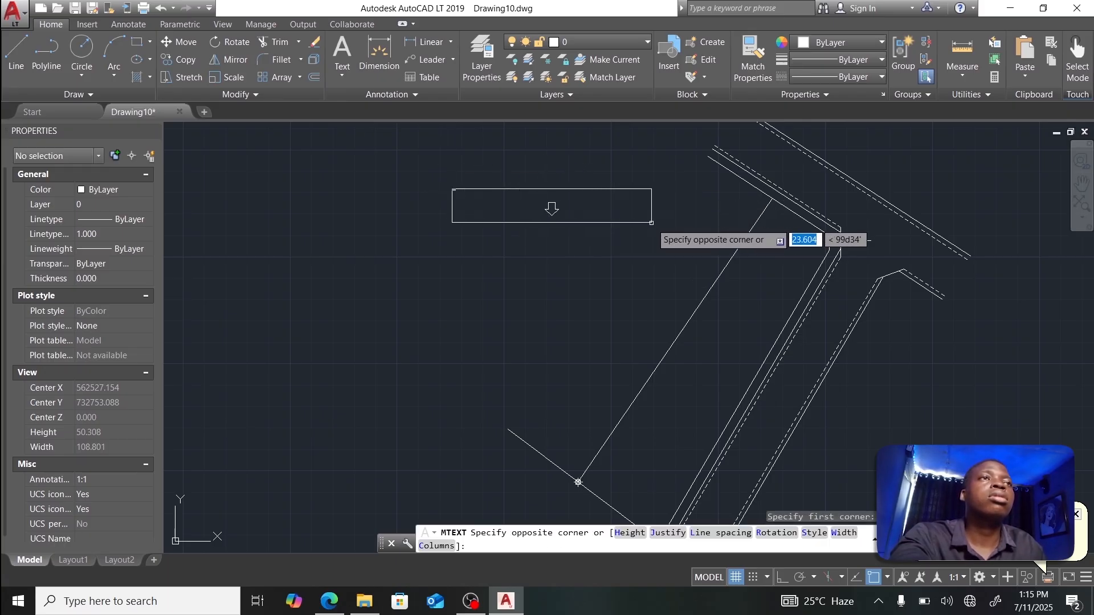
Step: Type the bearing label 123%%d 11 with 07.93 on a second line
click(838, 240)
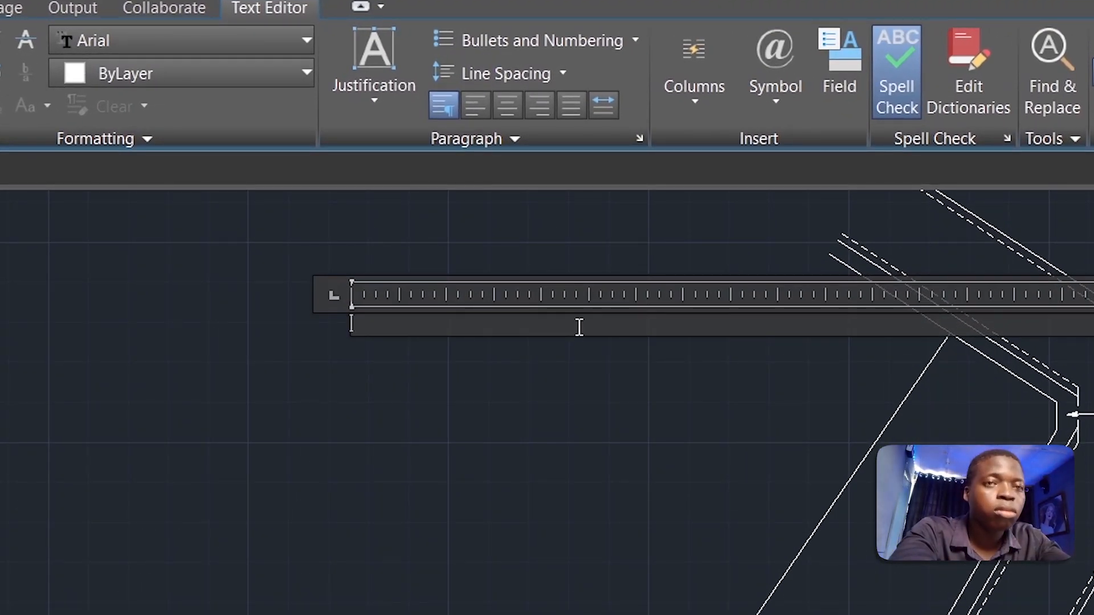
text(123)
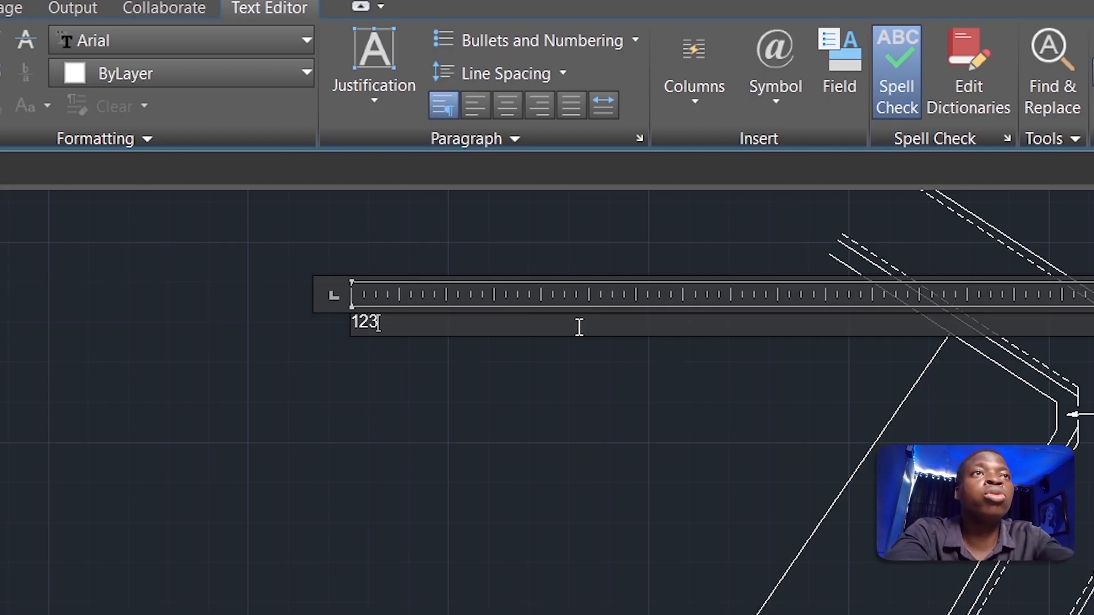
text(%%)
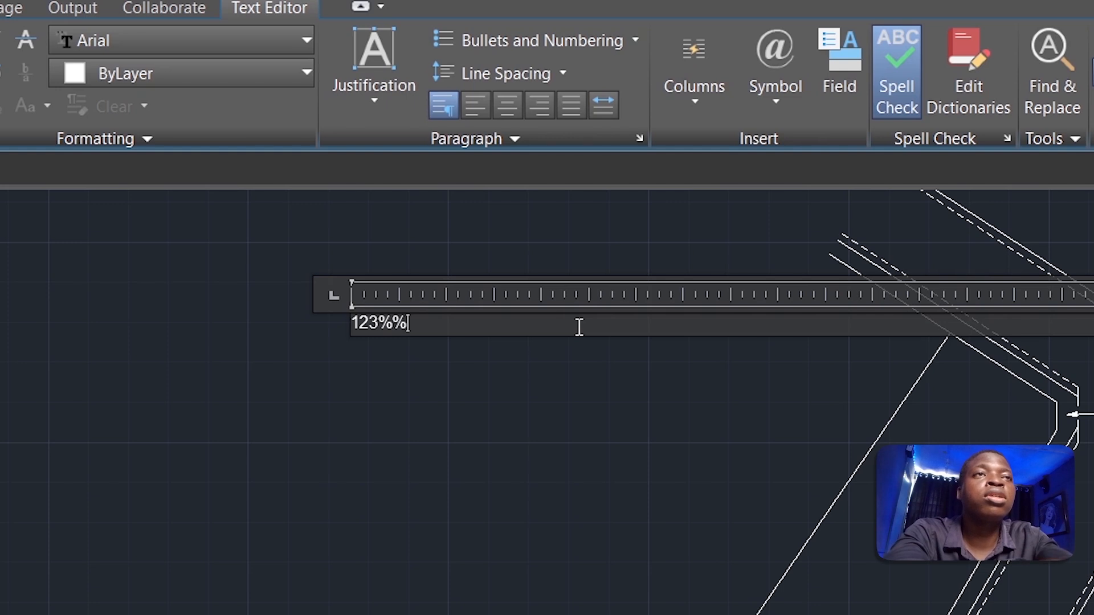
text(d)
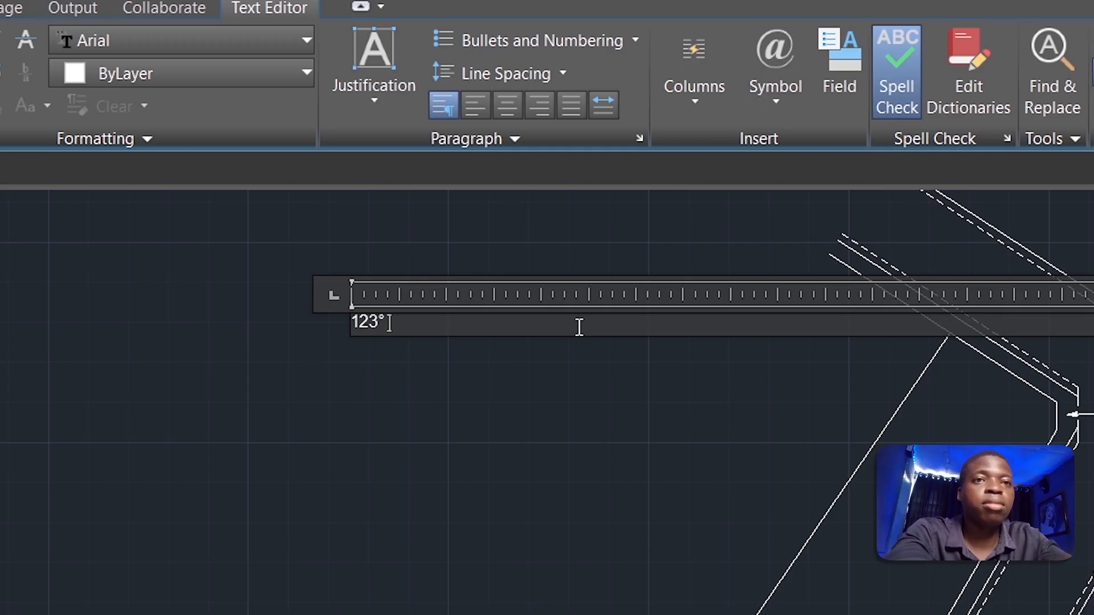
text(11)
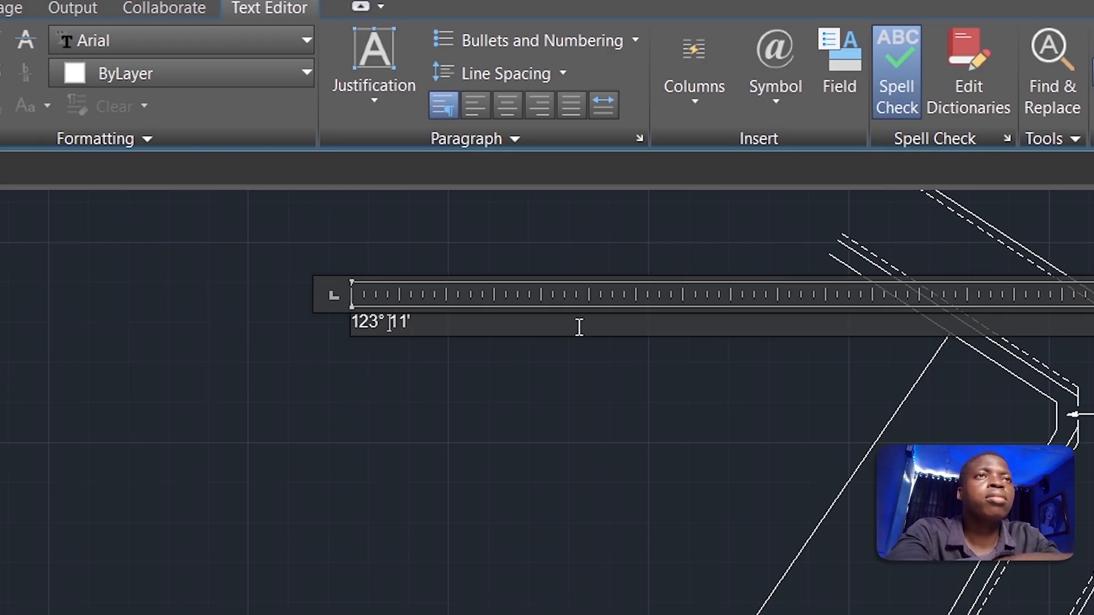
key(Tab)
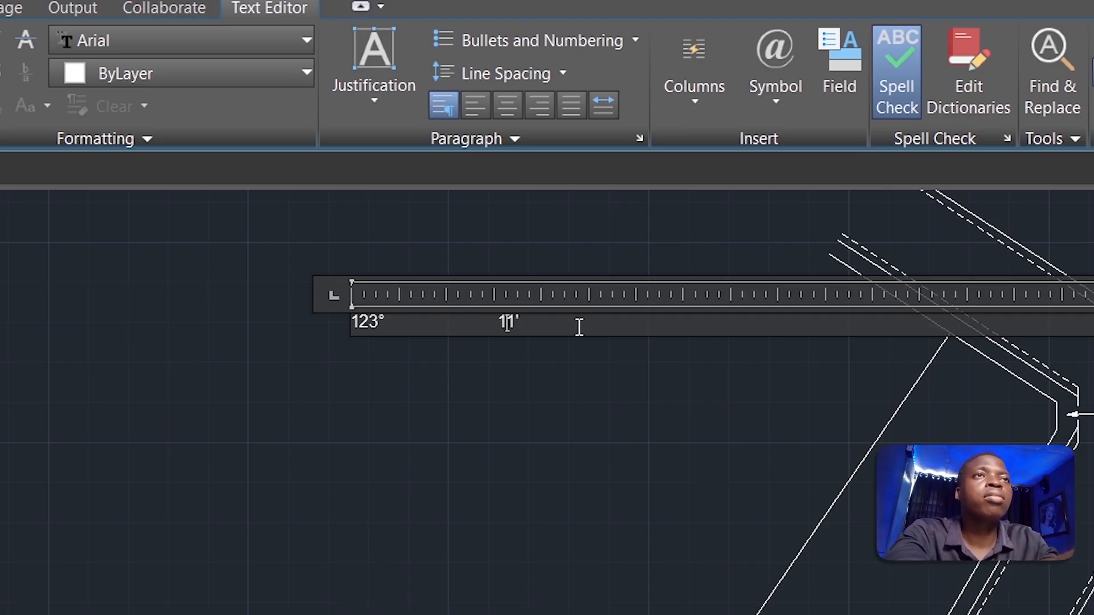
key(Return)
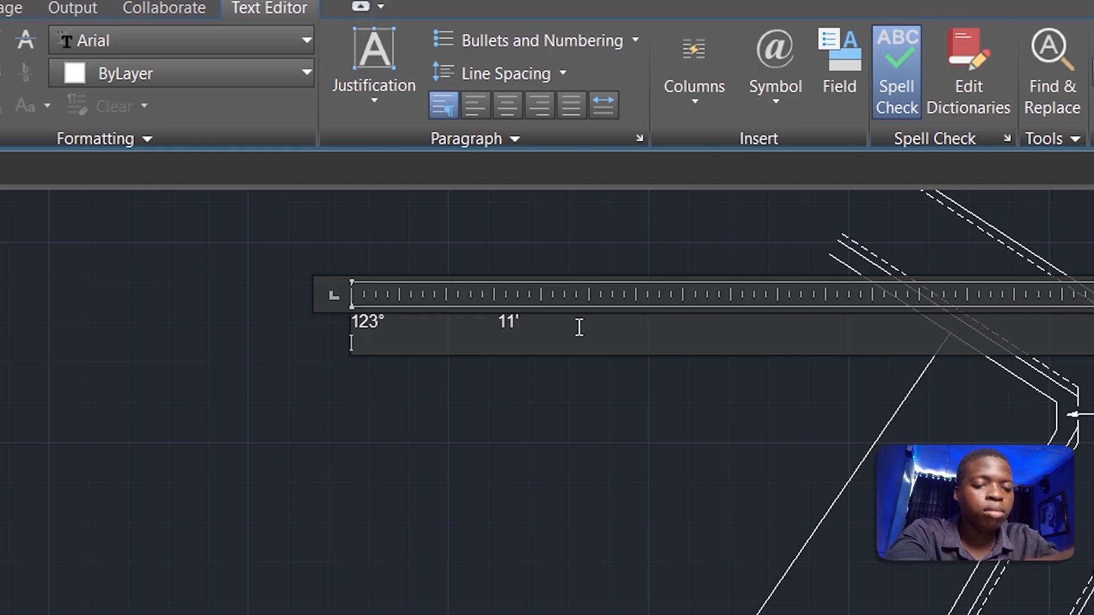
text(07)
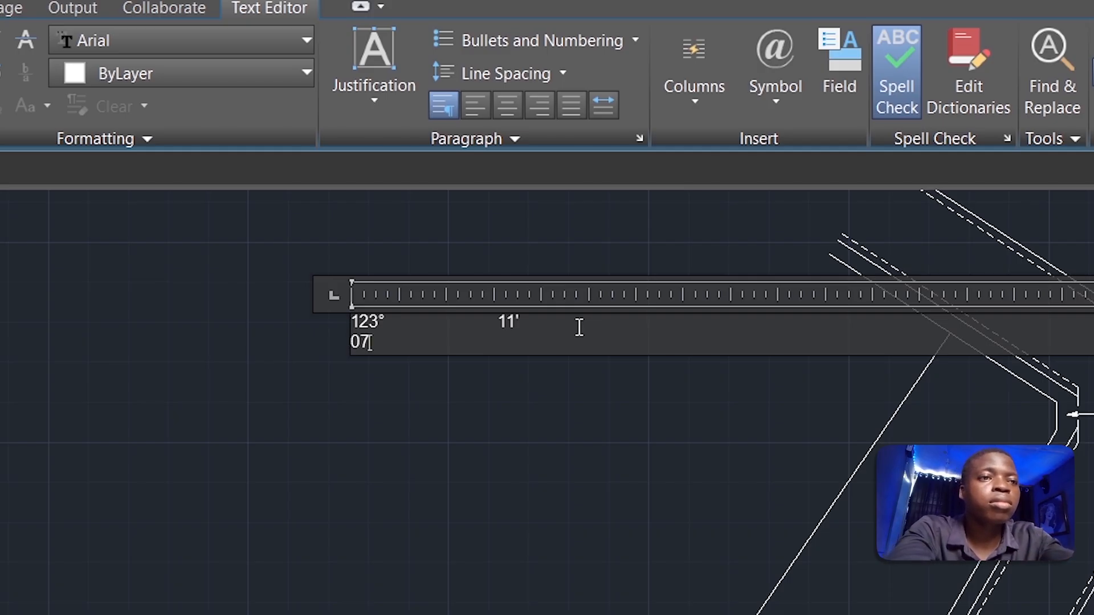
text(.)
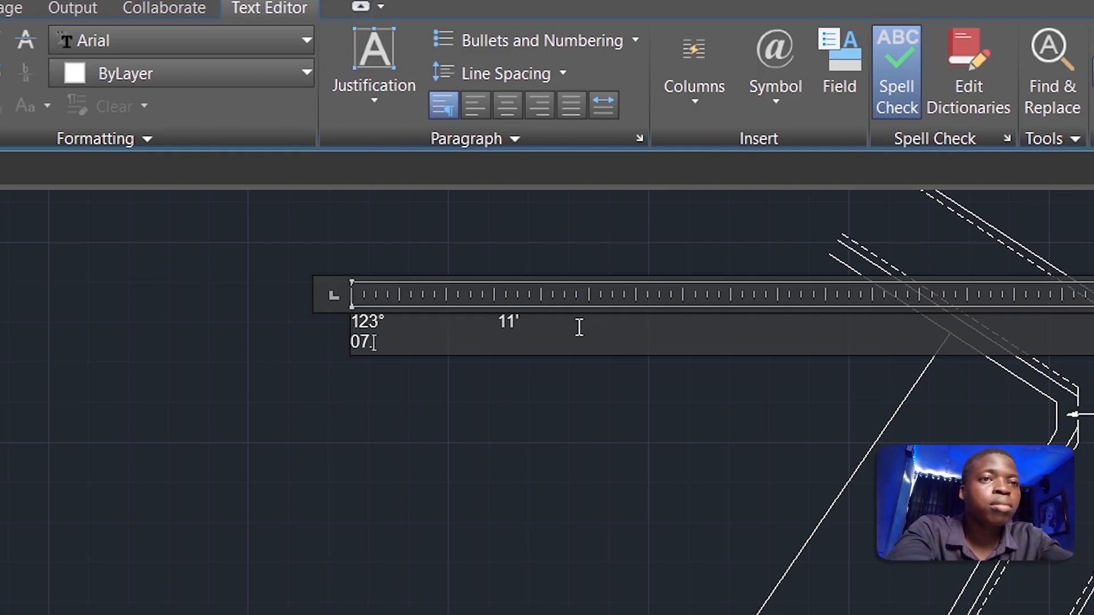
text(93)
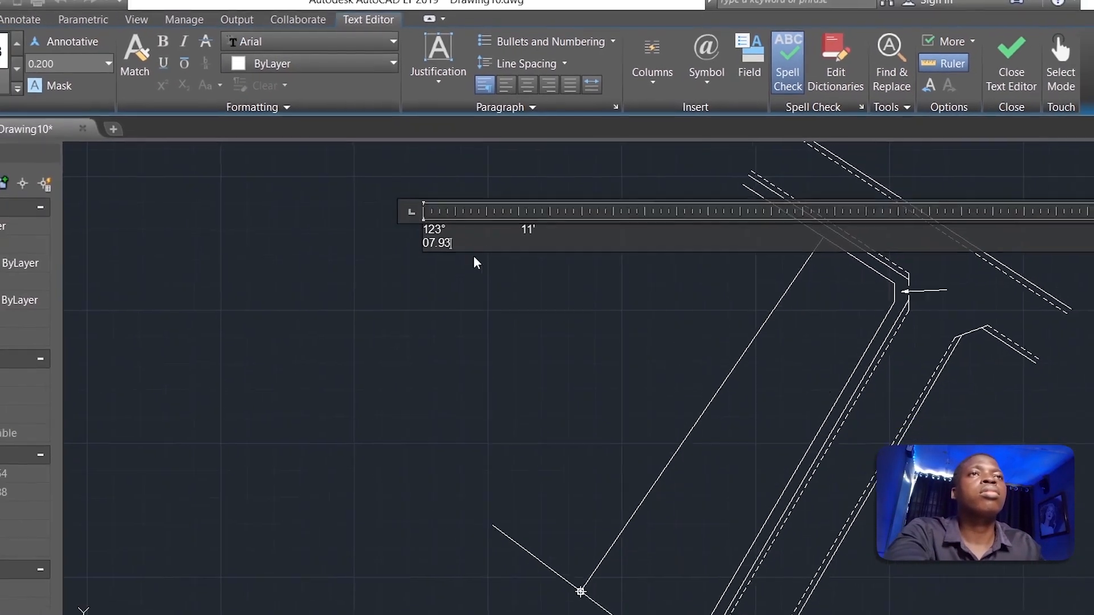
Step: Centre the bearing label, set its text height to 0.500, and close the editor
drag(451, 284, 392, 262)
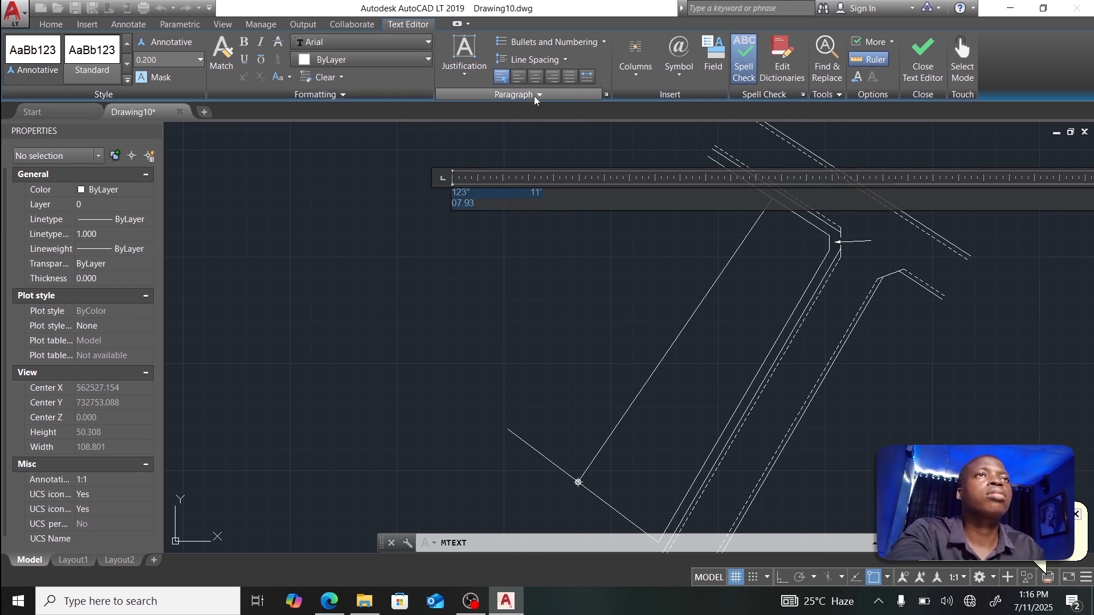
click(534, 77)
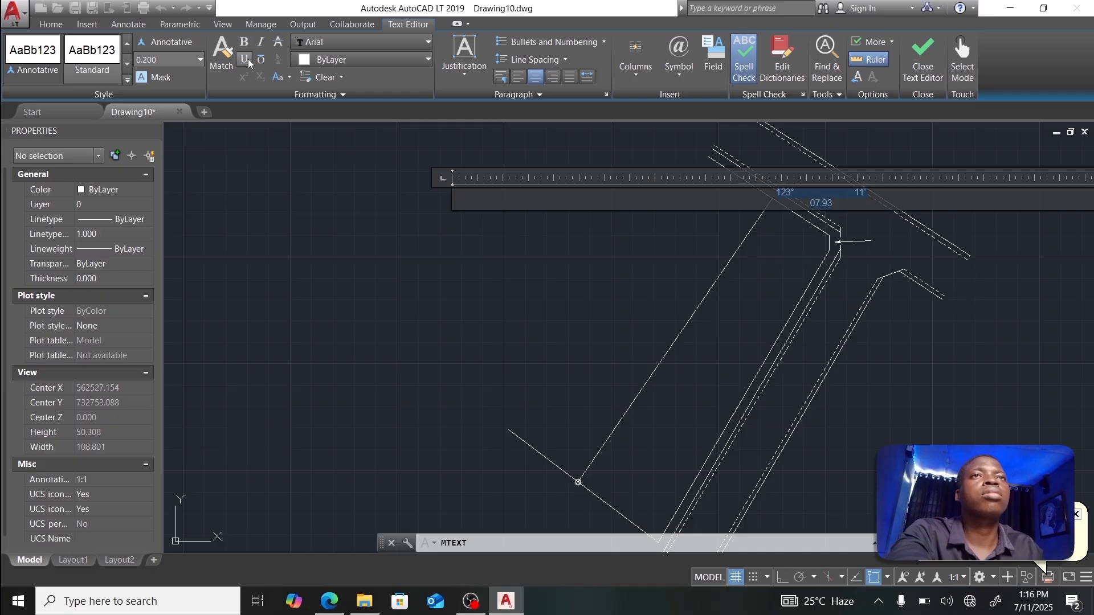
click(165, 60)
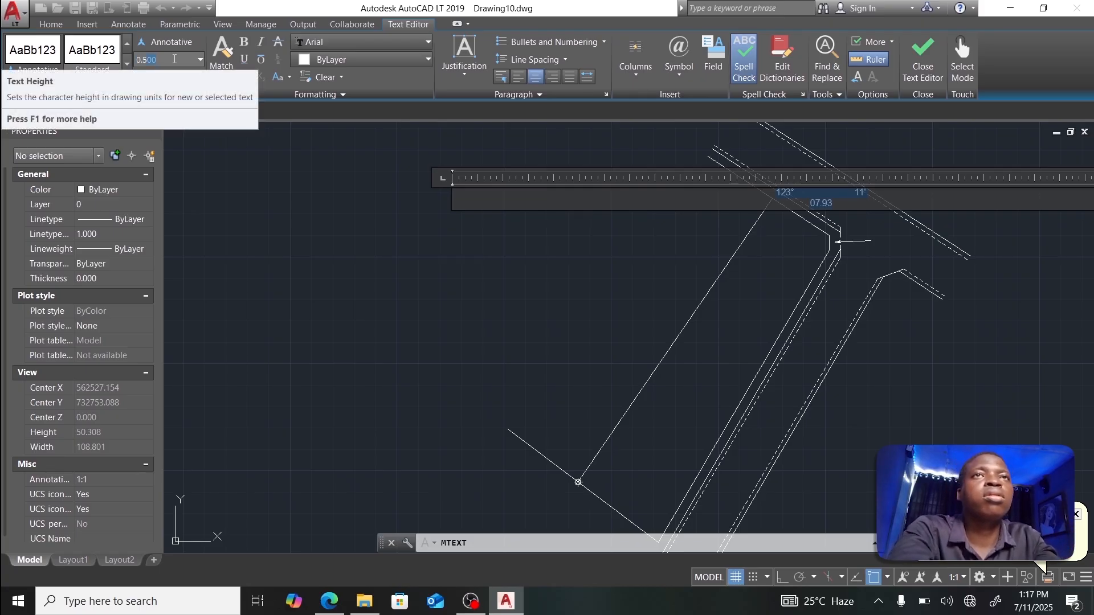
key(Return)
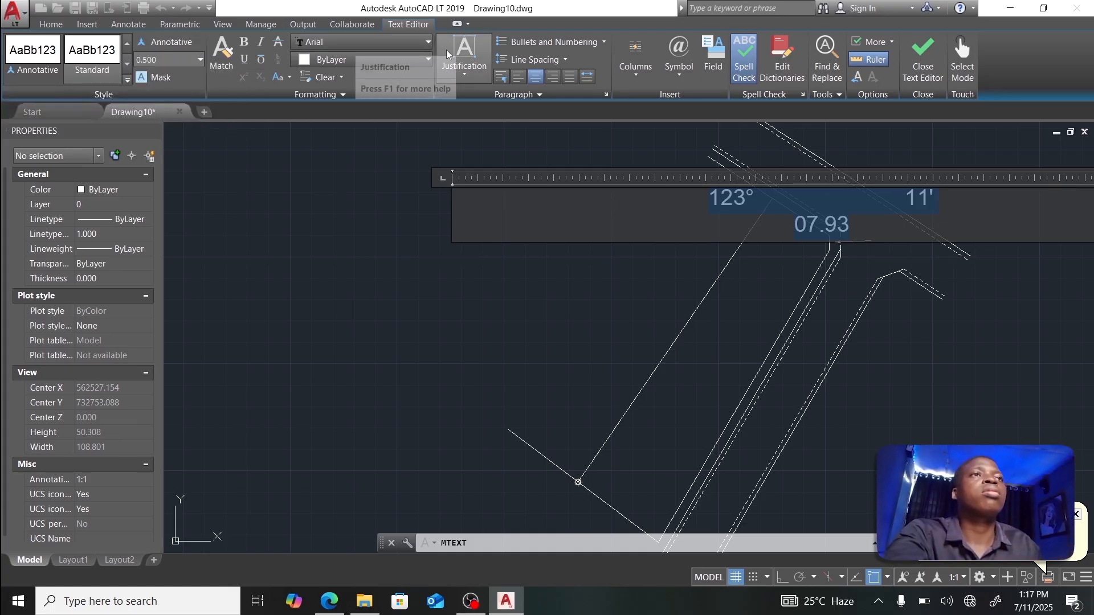
click(924, 69)
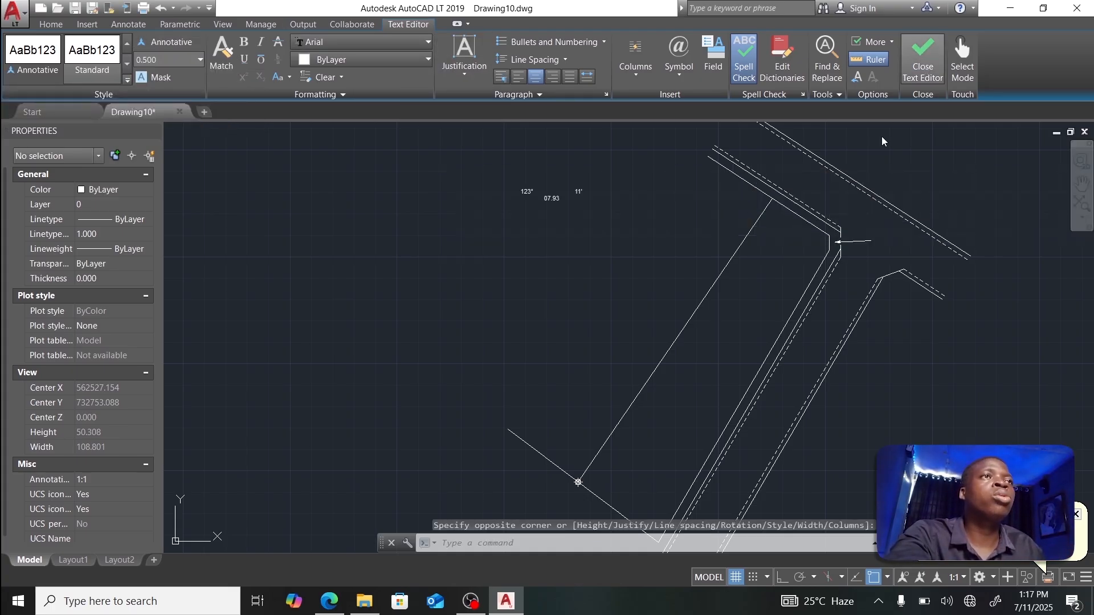
Step: Move the 123° 11' 07.93 bearing label next to the parcel boundary near the road corner
click(528, 192)
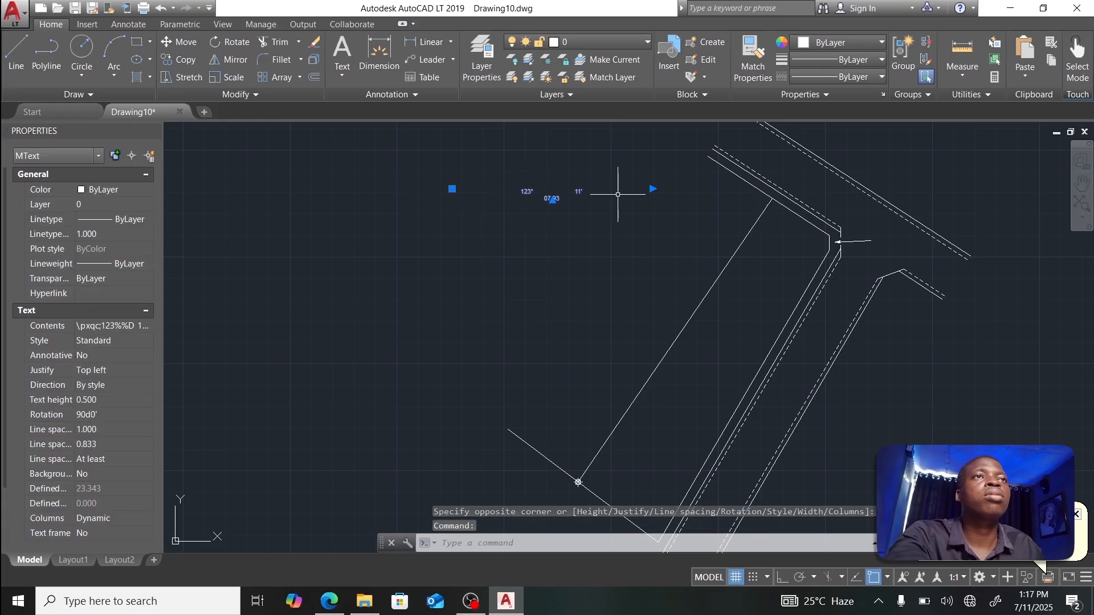
click(452, 188)
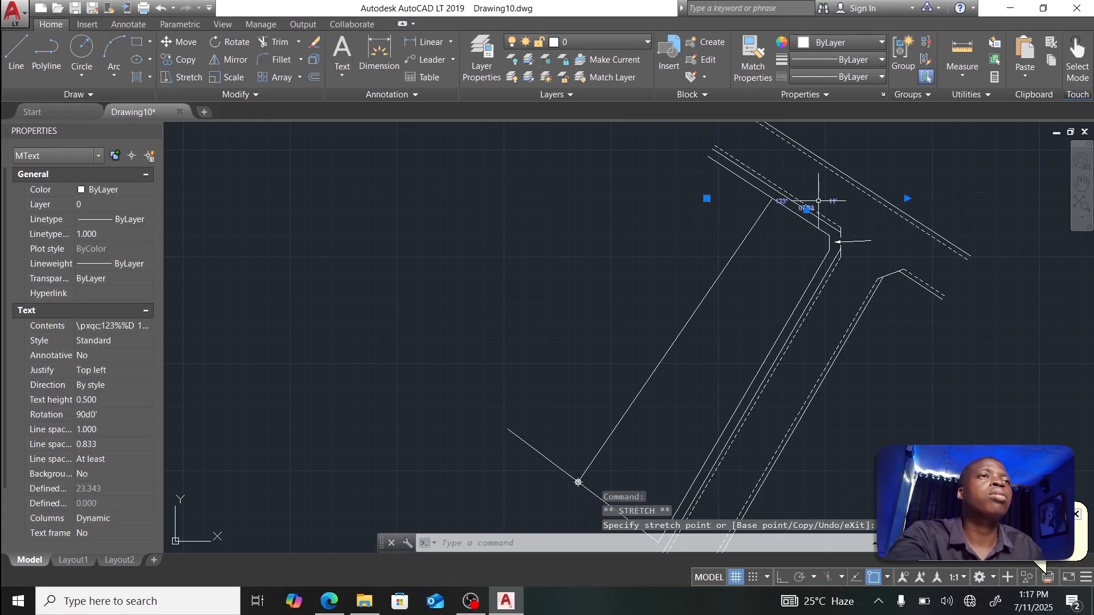
scroll(764, 206, up, 3)
scroll(694, 197, down, 2)
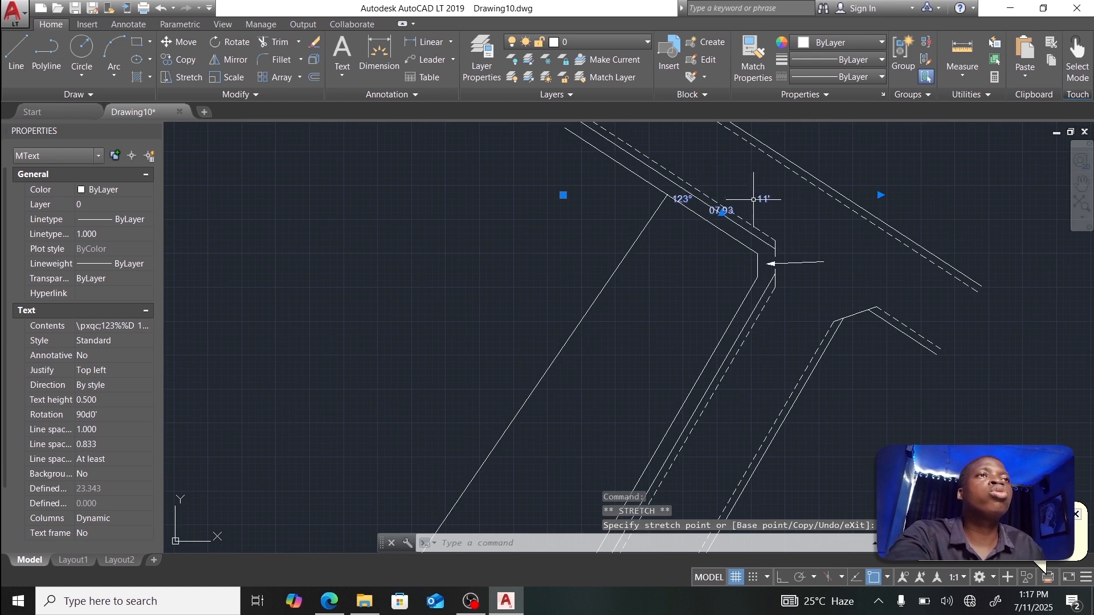
middle_drag(740, 196, 650, 262)
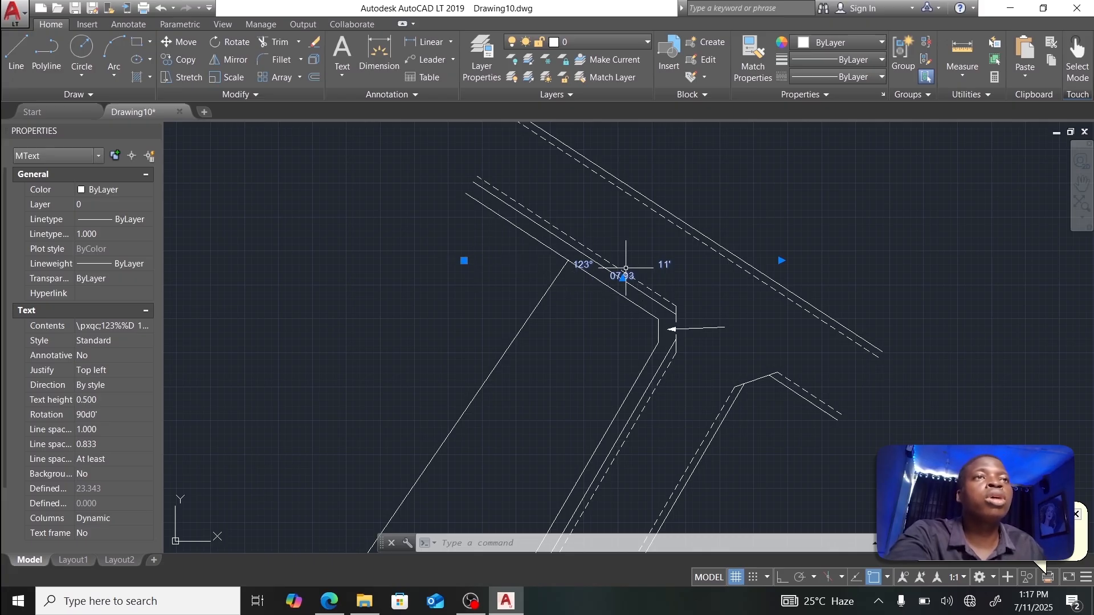
Step: Rotate the label about the boundary corner so it runs along the boundary line
text(ROTATE)
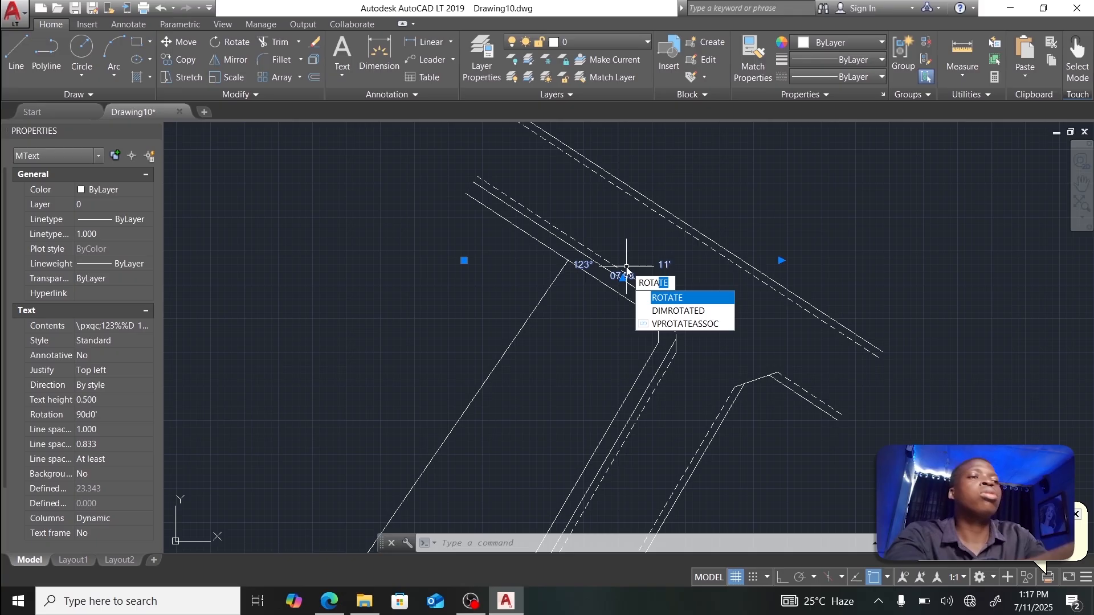
key(Return)
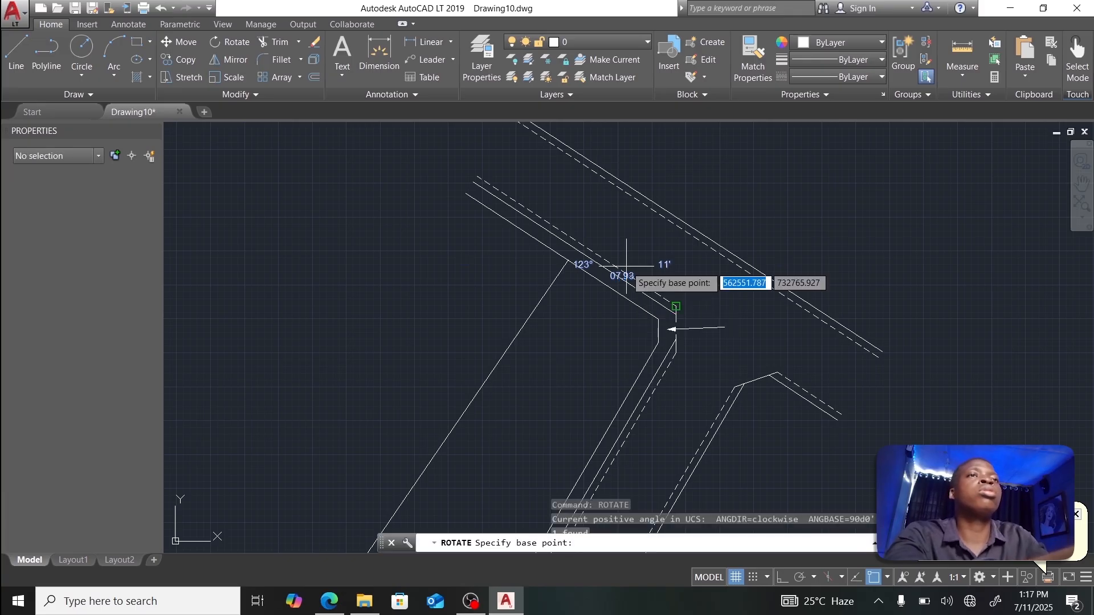
click(569, 260)
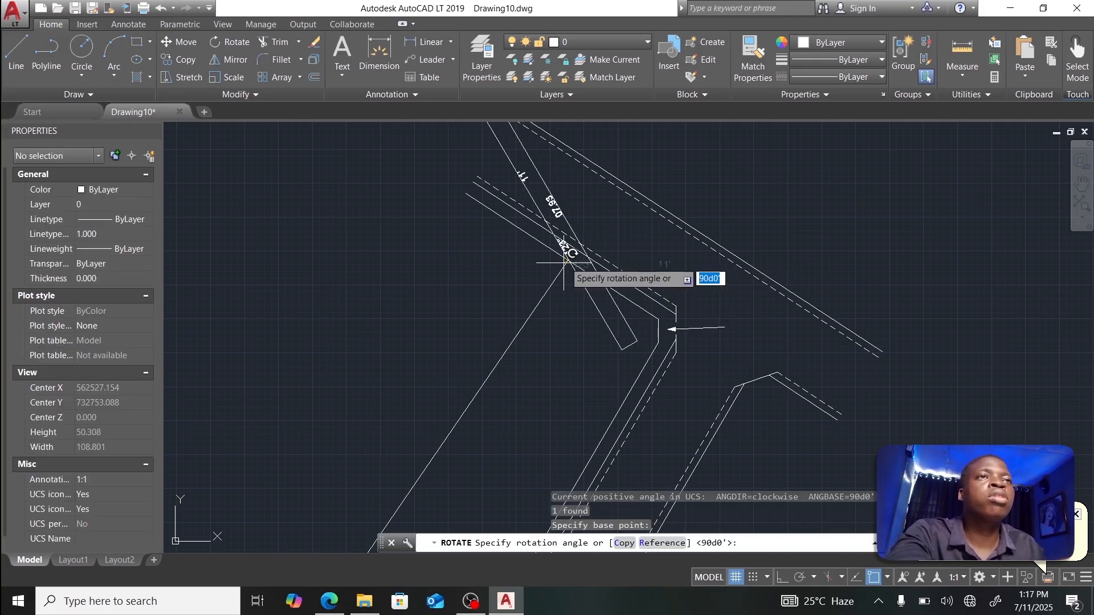
click(610, 198)
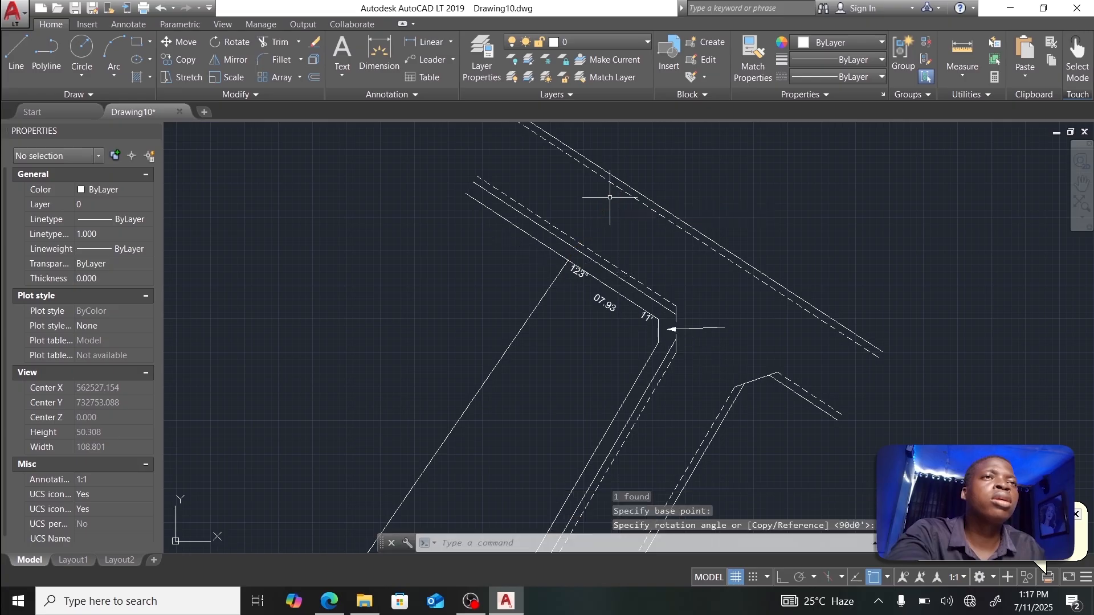
Step: With Osnap off, stretch the label into place just along the boundary line
scroll(575, 260, up, 5)
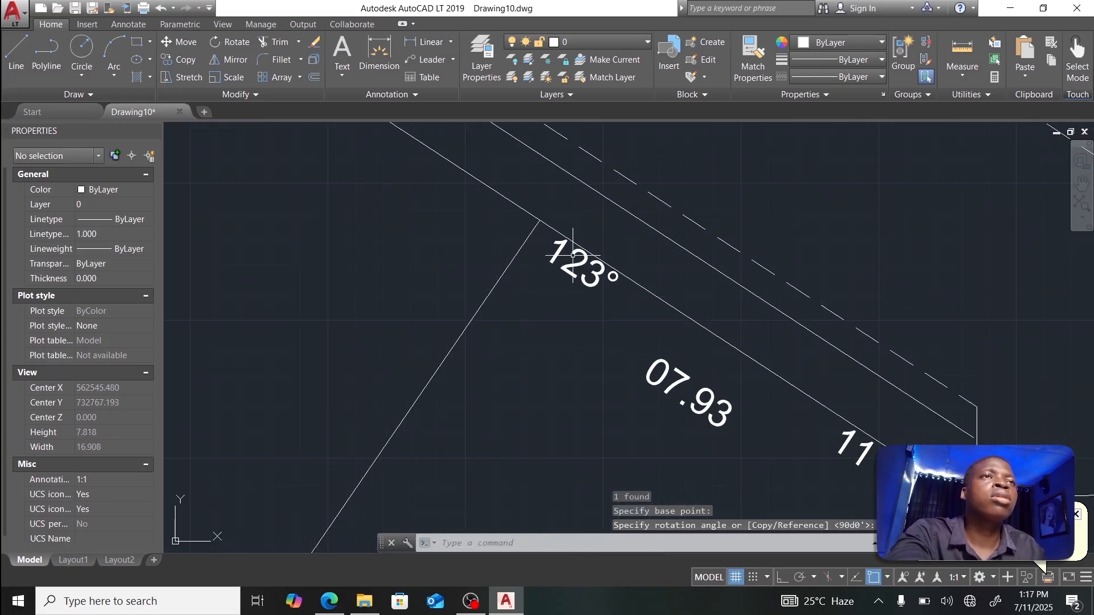
click(562, 252)
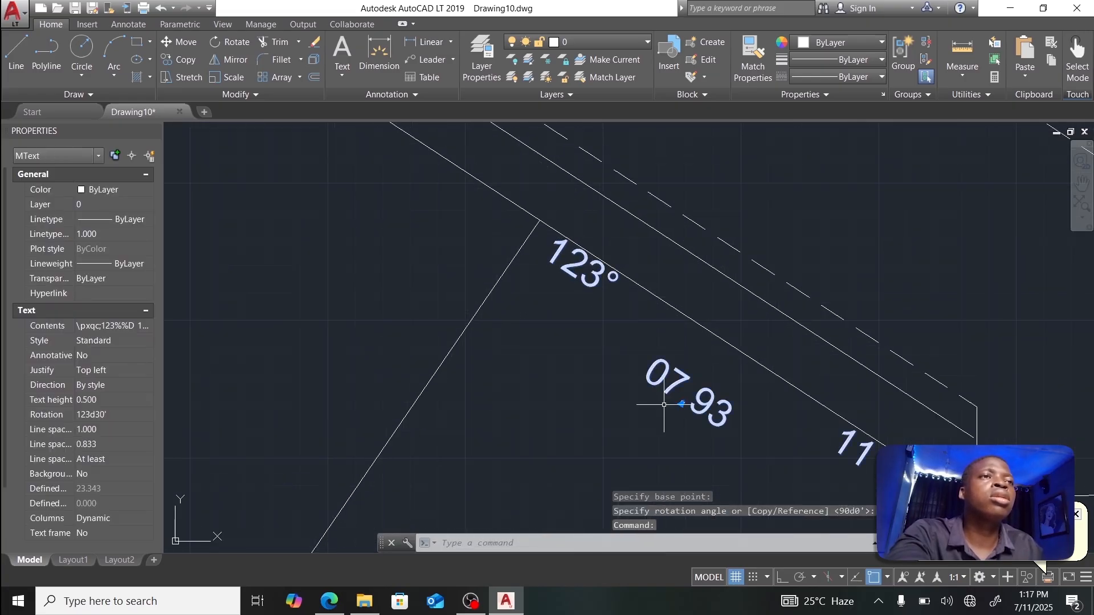
click(867, 579)
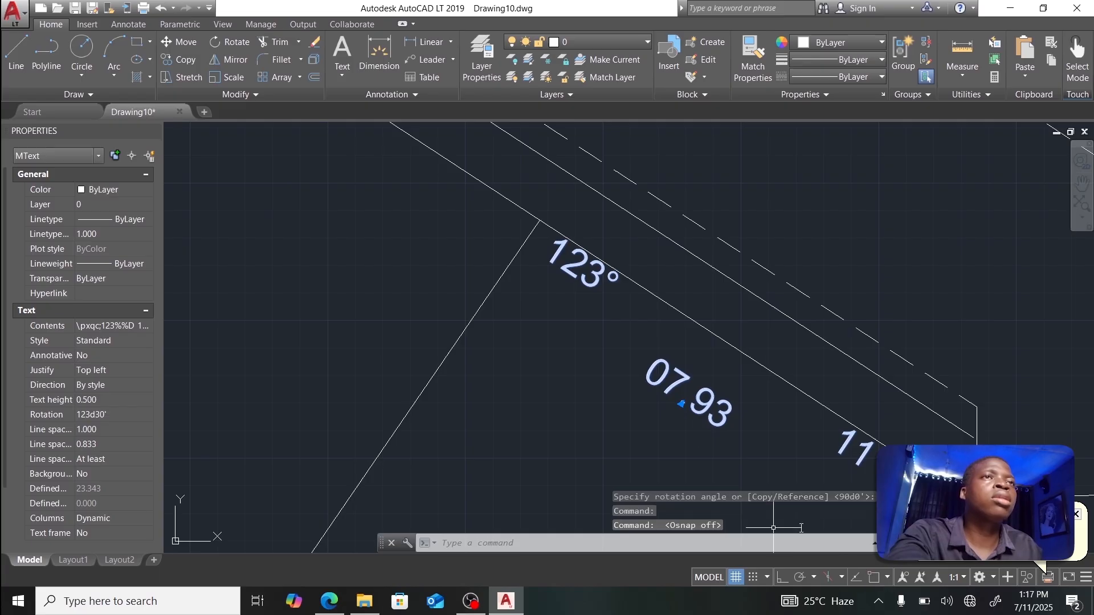
scroll(674, 342, down, 3)
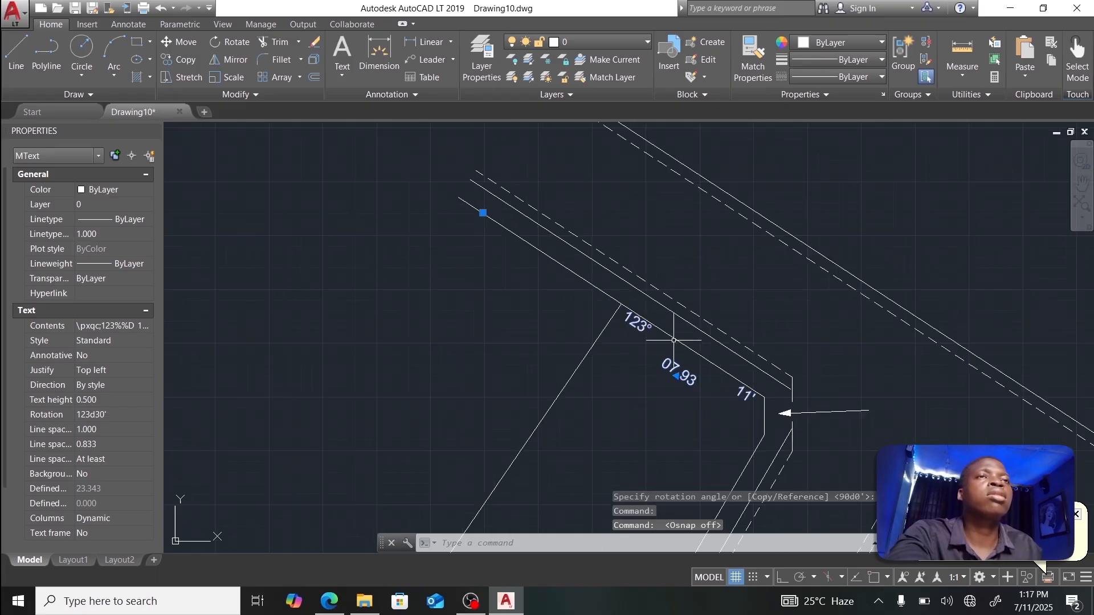
click(483, 212)
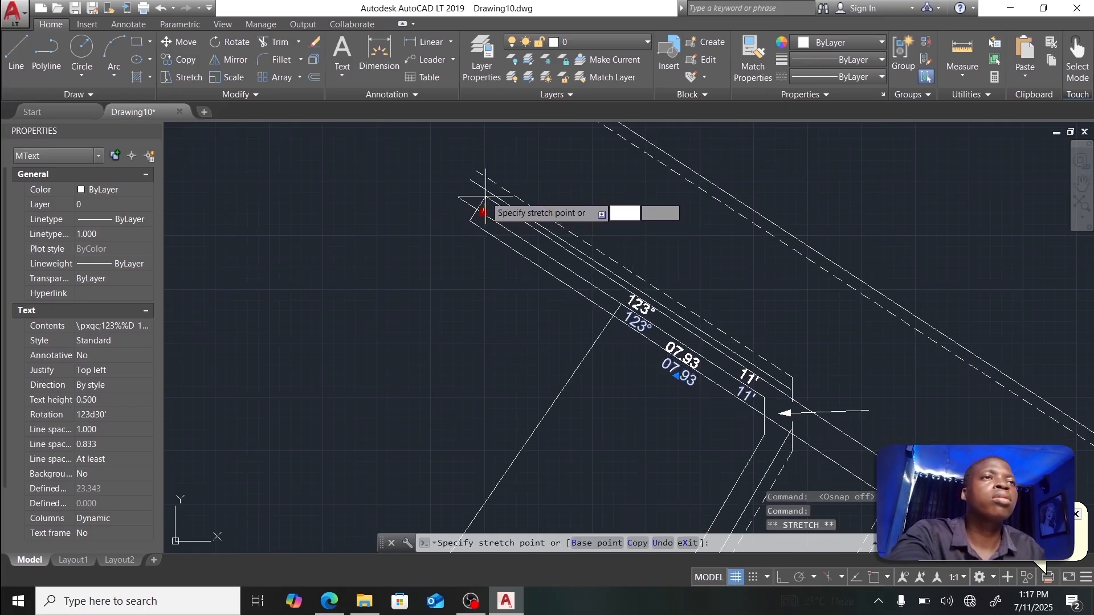
click(485, 197)
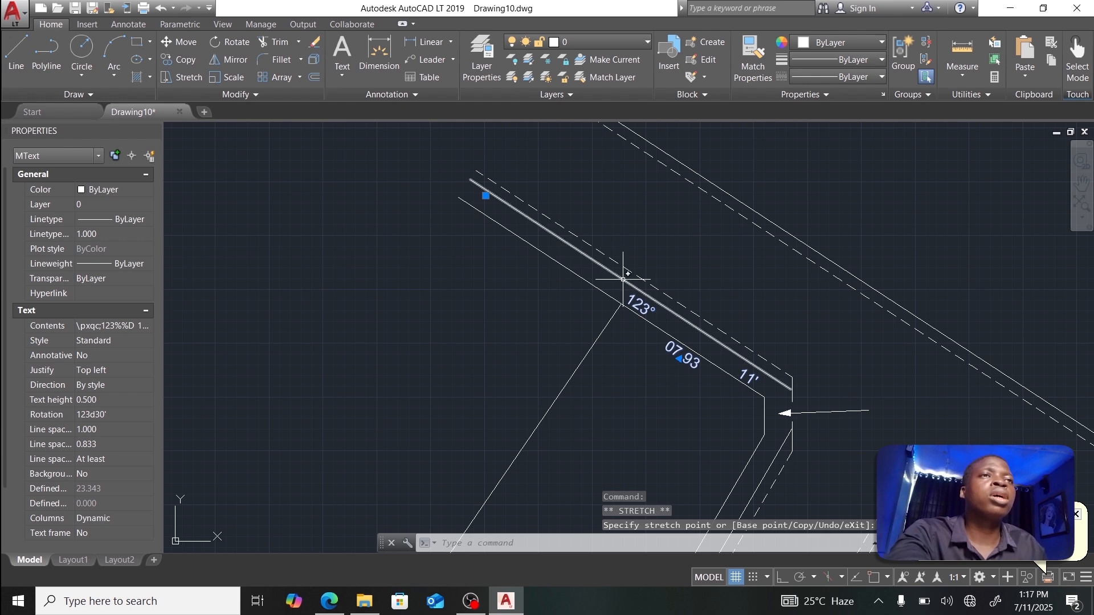
key(Escape)
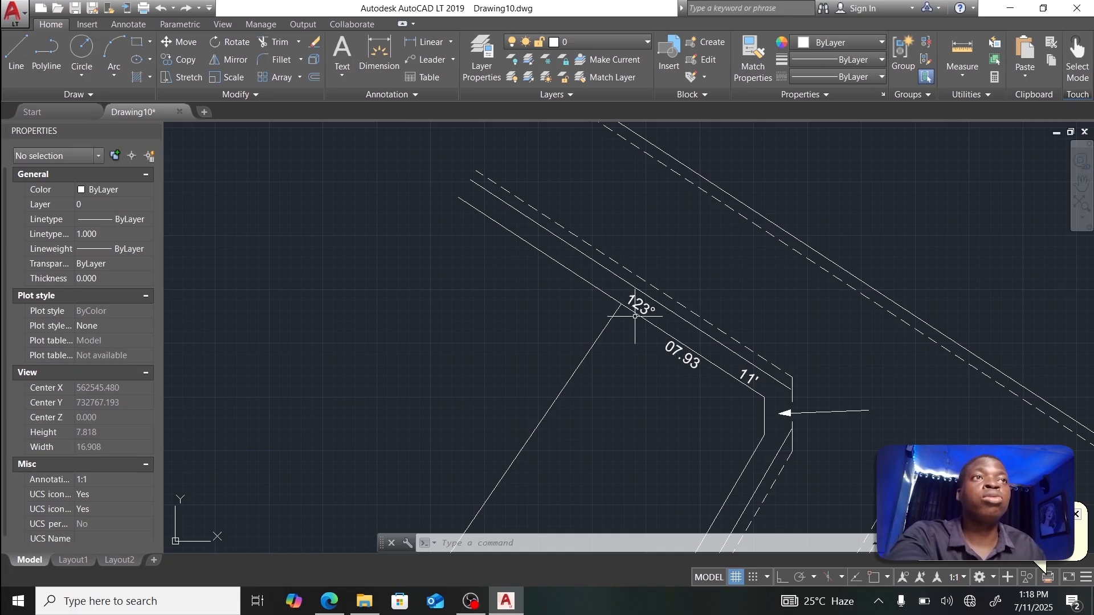
Step: In the 123° label's Properties, change its Rotation to 123d11'
mouse_move(637, 306)
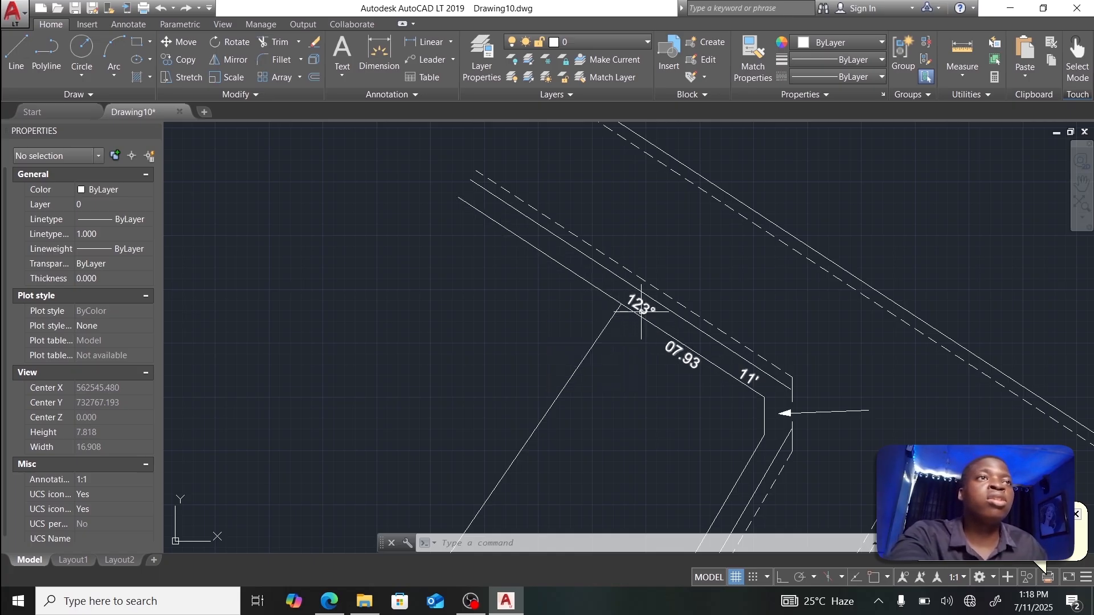
right_click(640, 308)
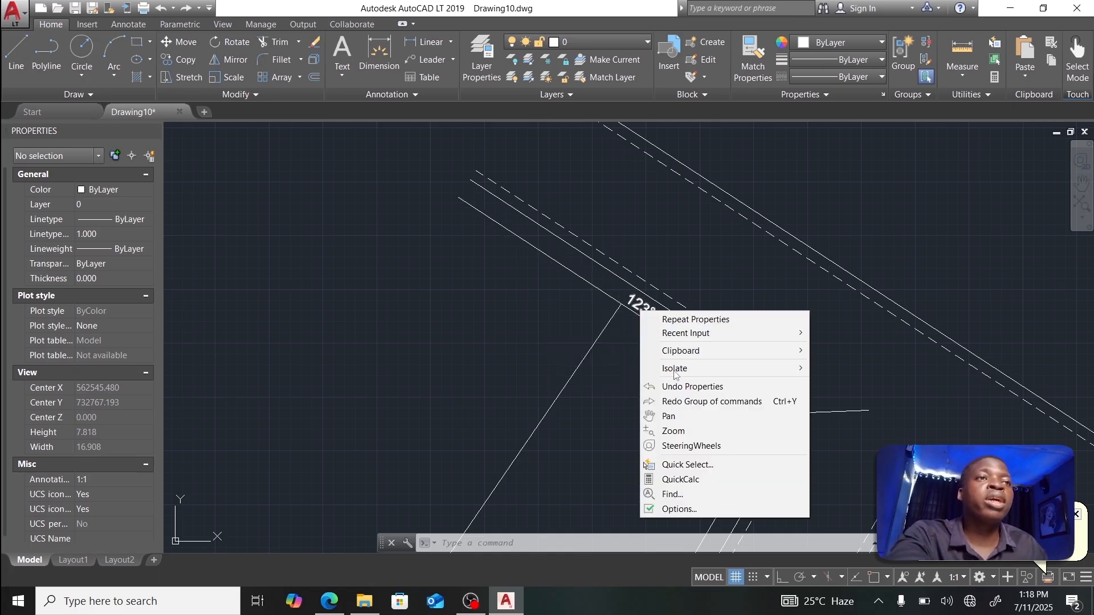
click(637, 305)
right_click(636, 305)
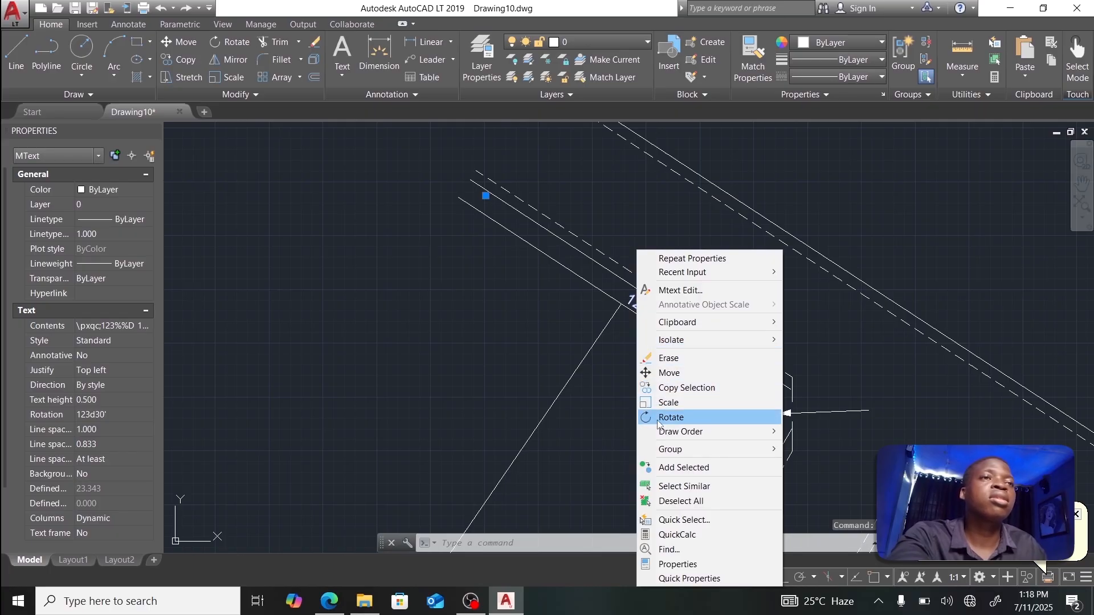
click(663, 565)
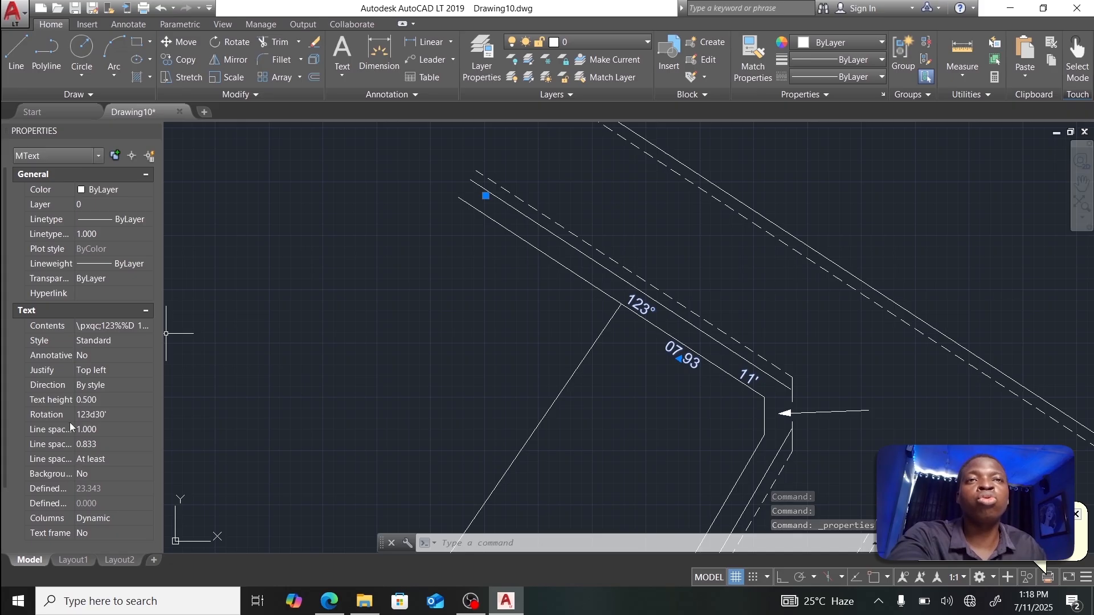
click(114, 415)
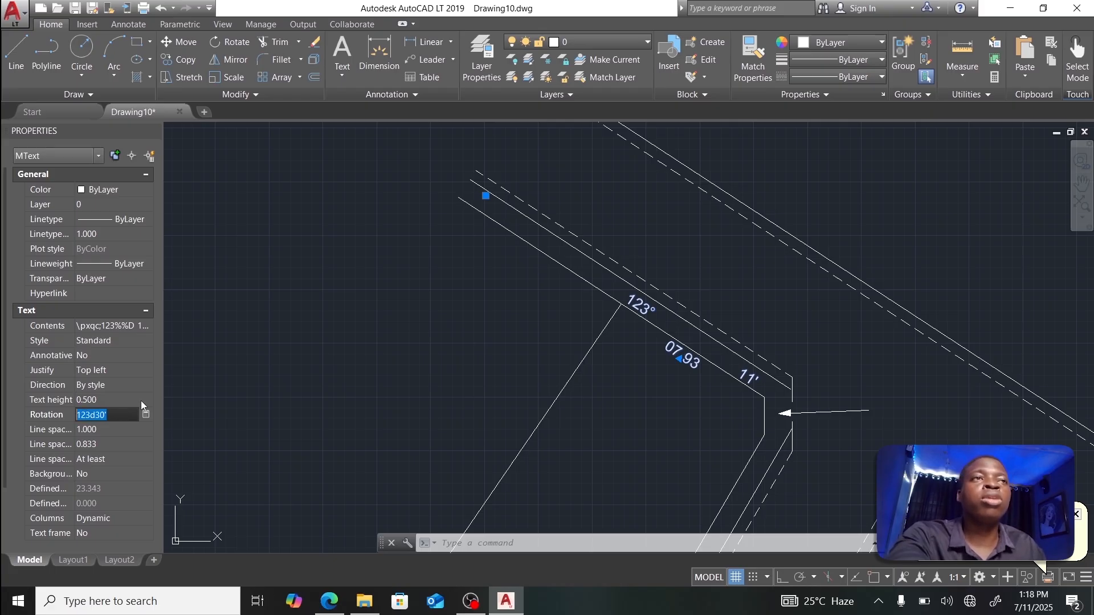
text(123)
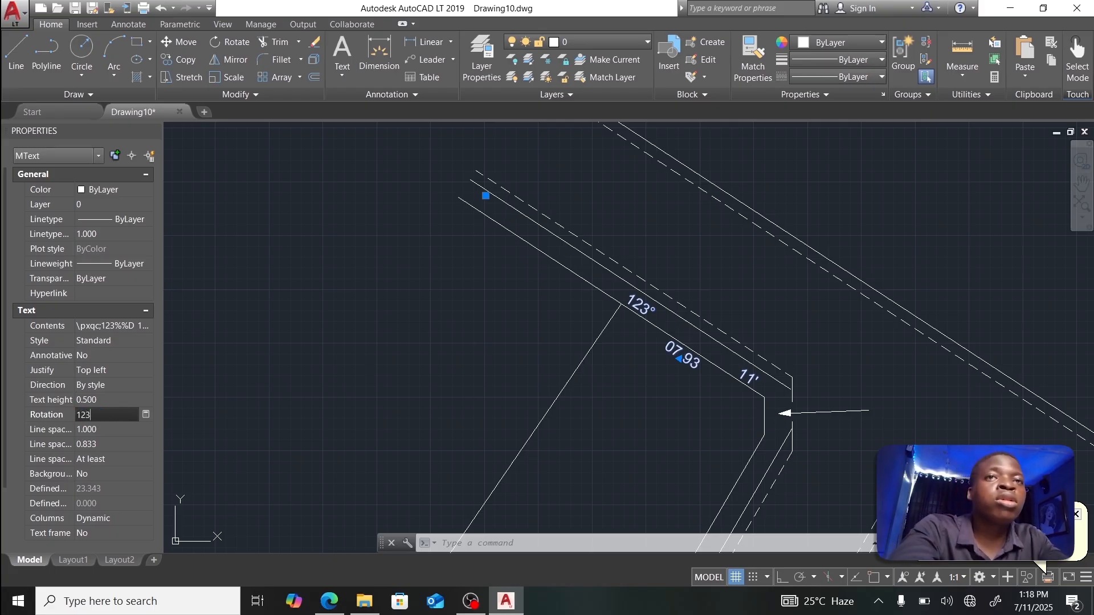
text(d11')
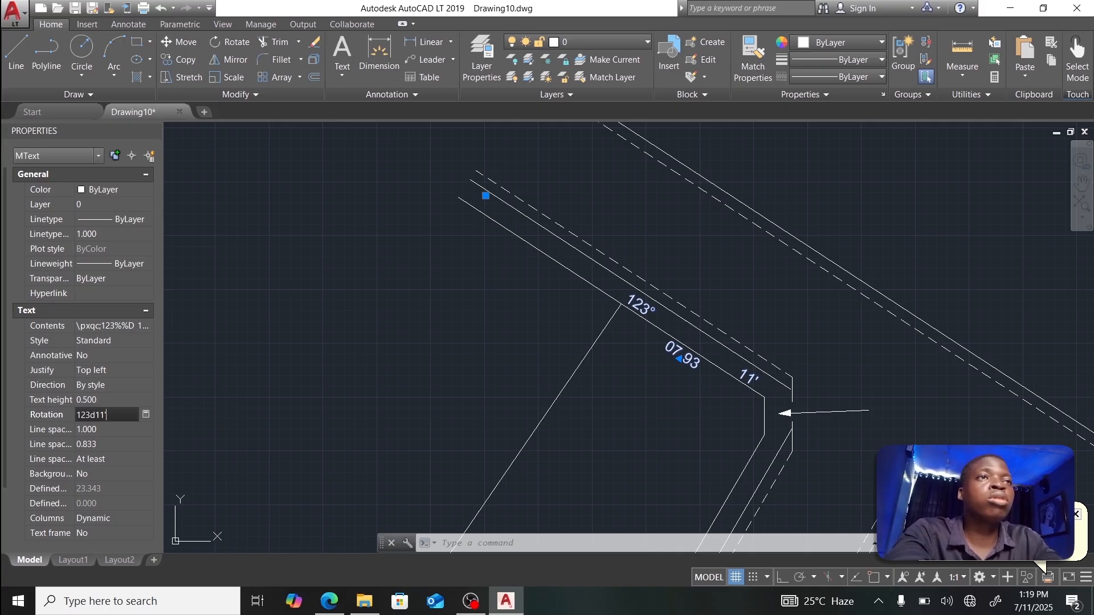
key(Return)
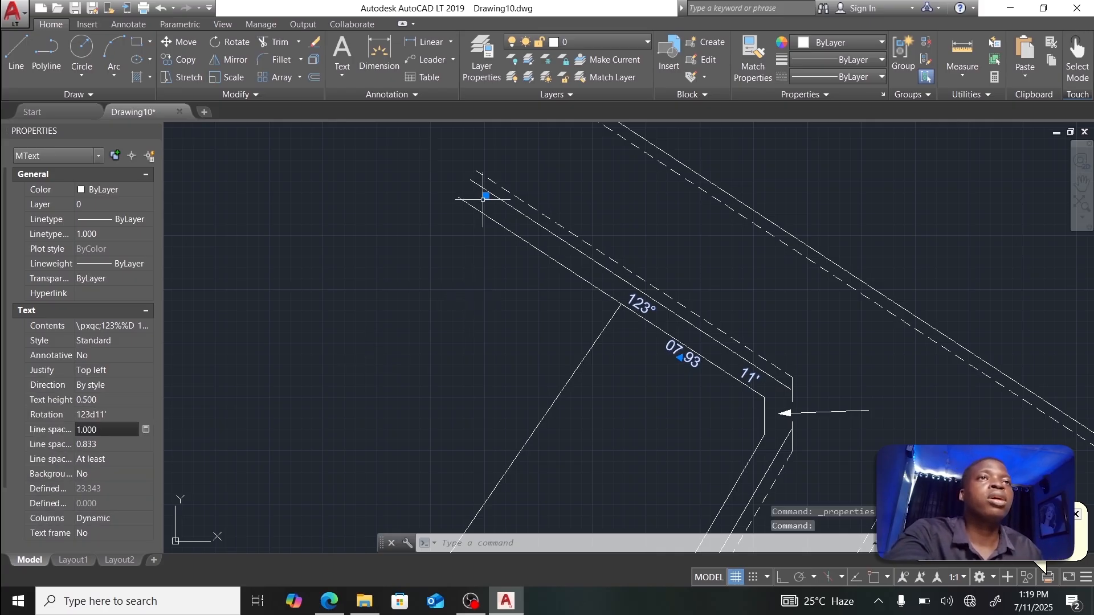
Step: Shrink the bearing label's text box to fit its text
double_click(638, 300)
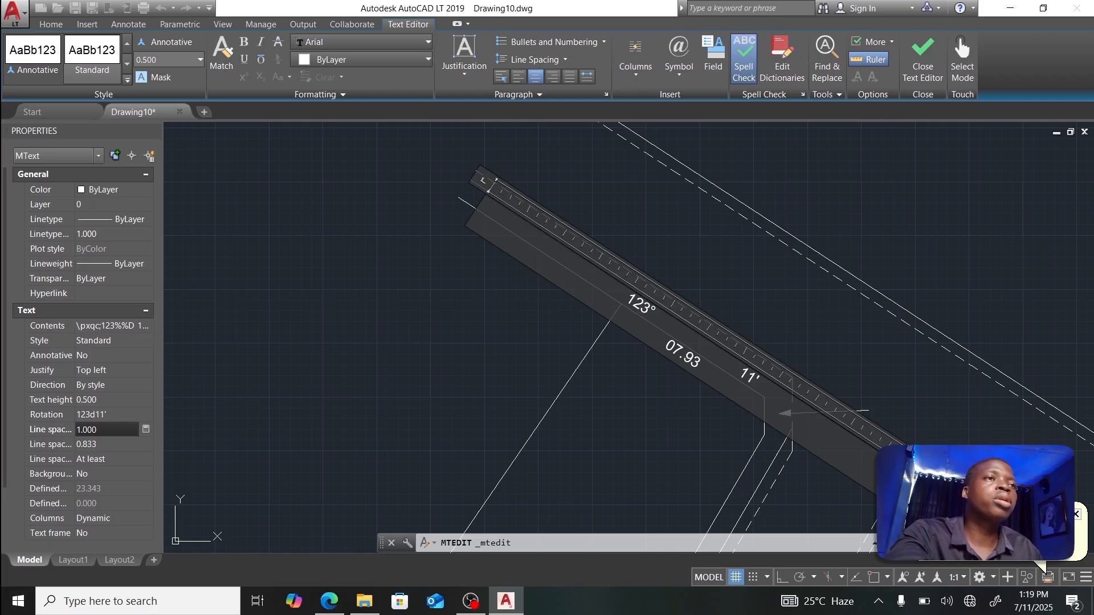
drag(869, 487, 636, 346)
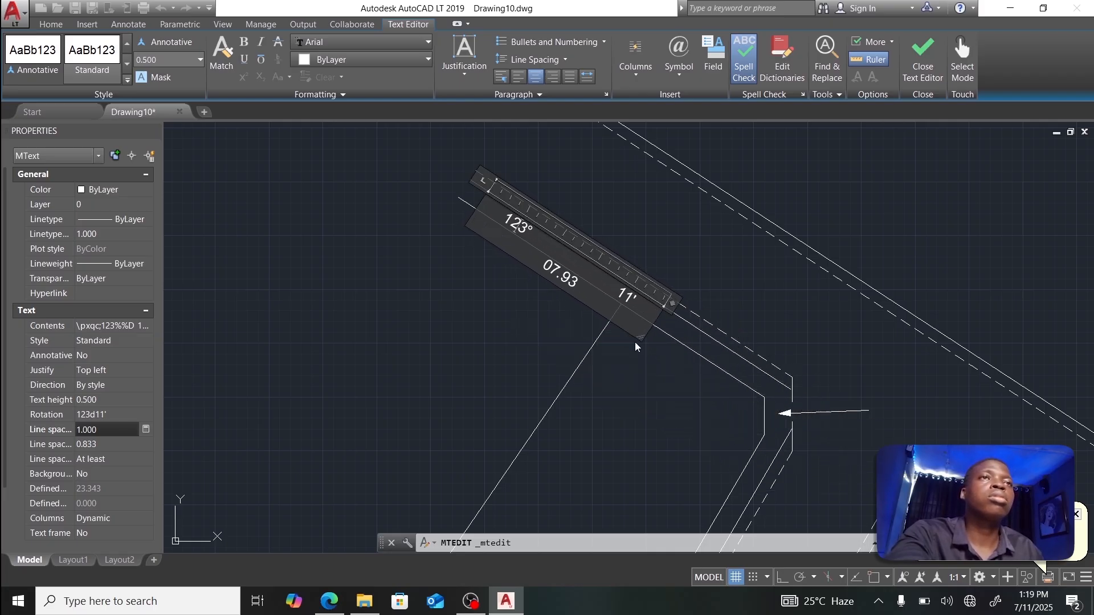
click(923, 57)
Step: Move the label back beside the boundary corner, cancel the unfinished stretch, and reselect it
click(522, 227)
click(485, 195)
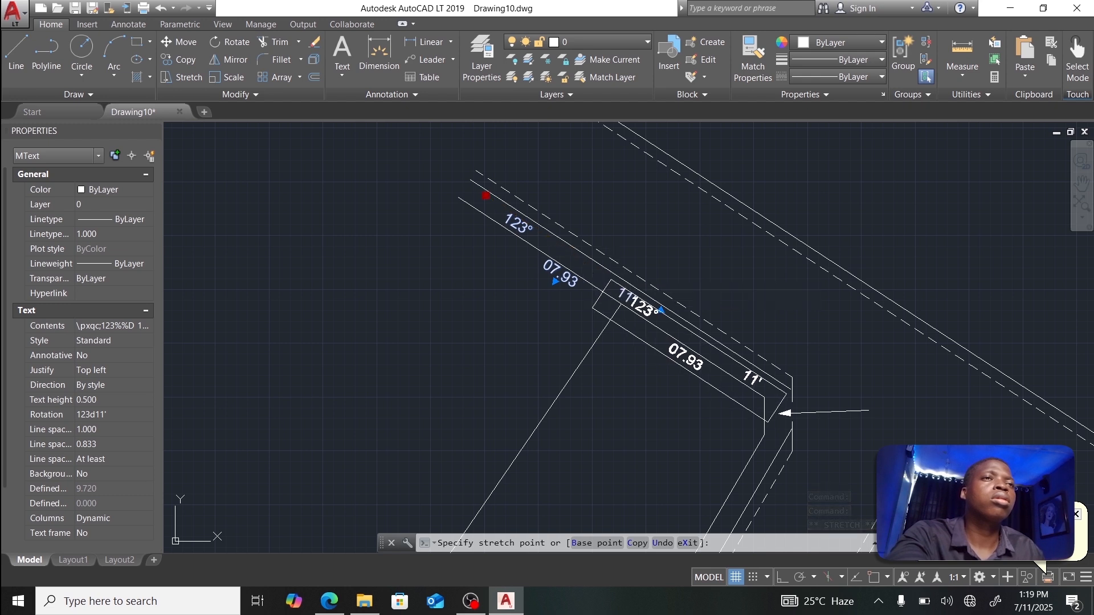
click(610, 280)
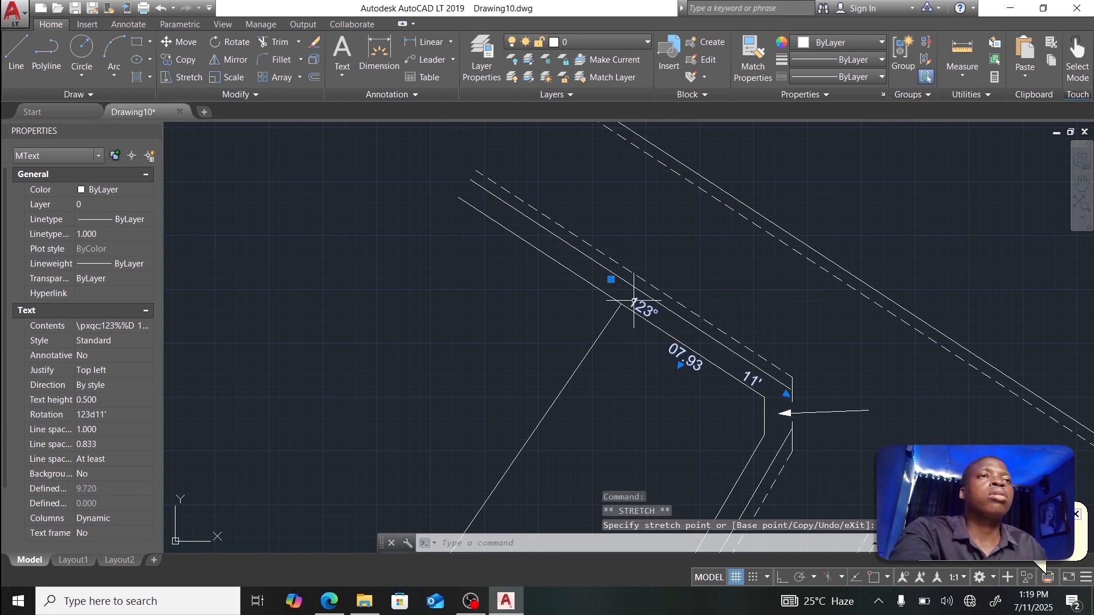
key(Escape)
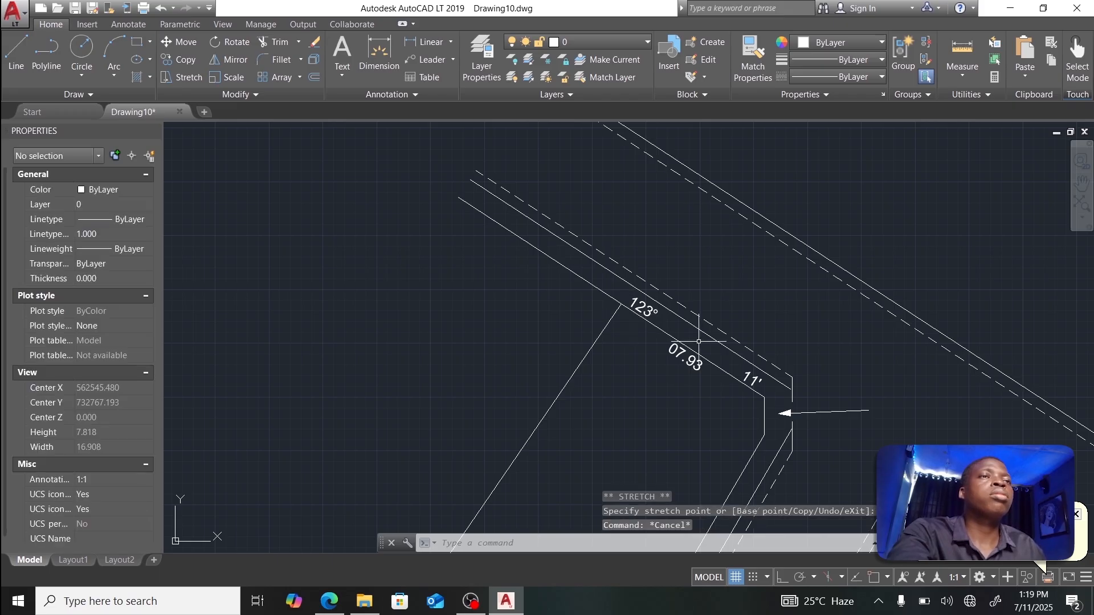
click(643, 311)
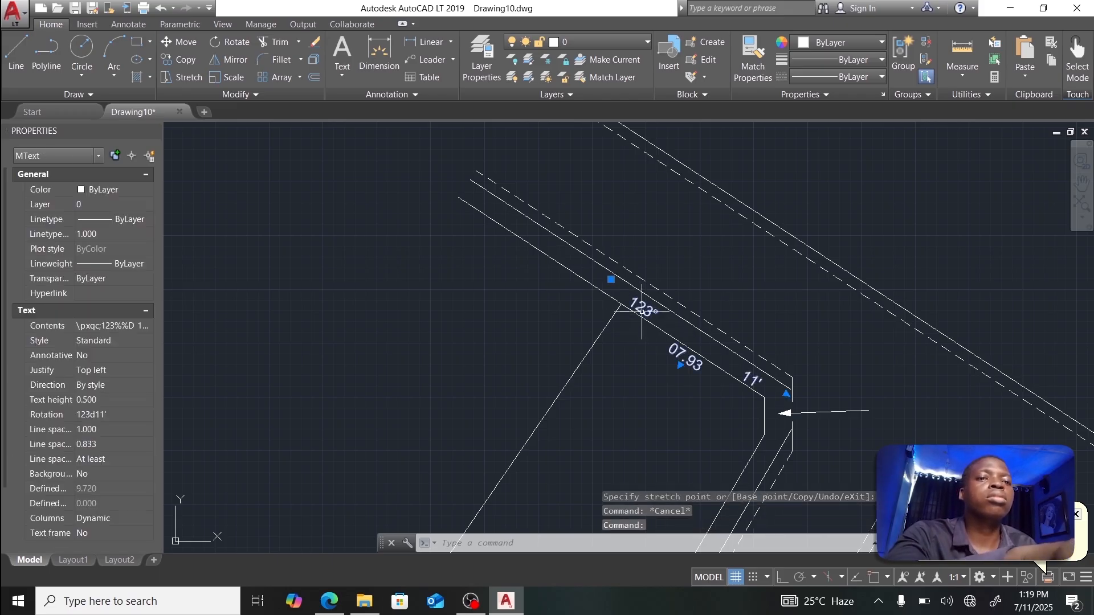
Step: Copy the 123° bearing label to four spots along the other boundary and road-edge lines
text(C)
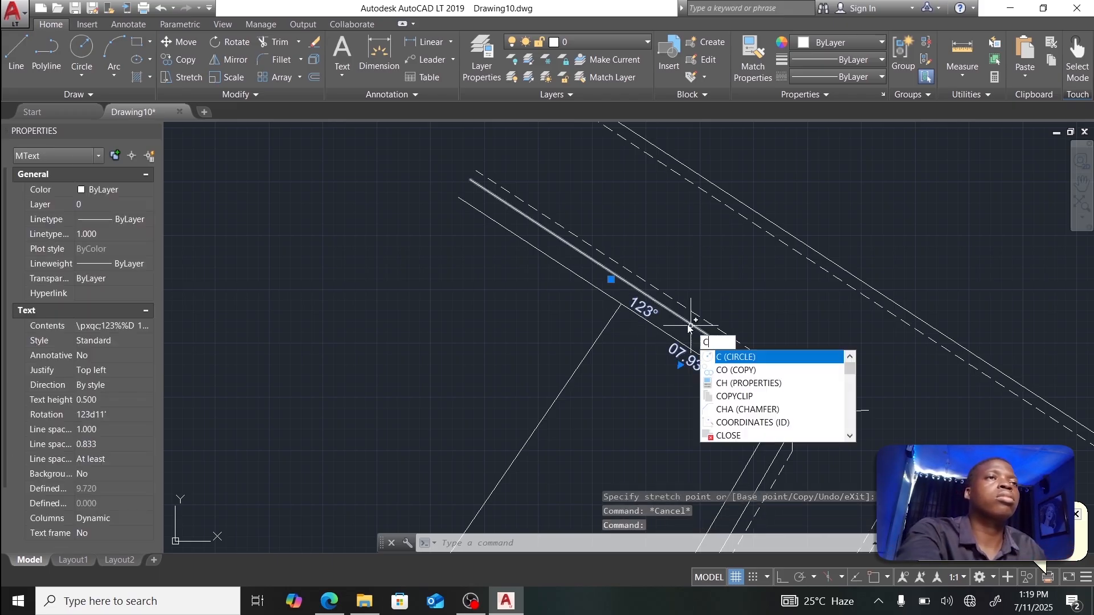
click(732, 371)
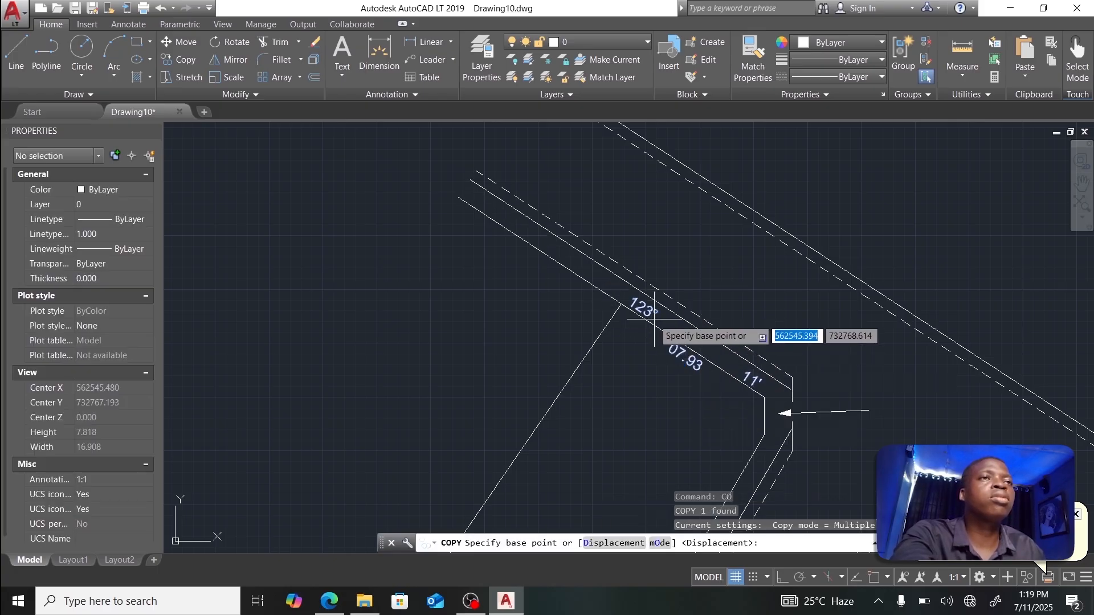
click(621, 306)
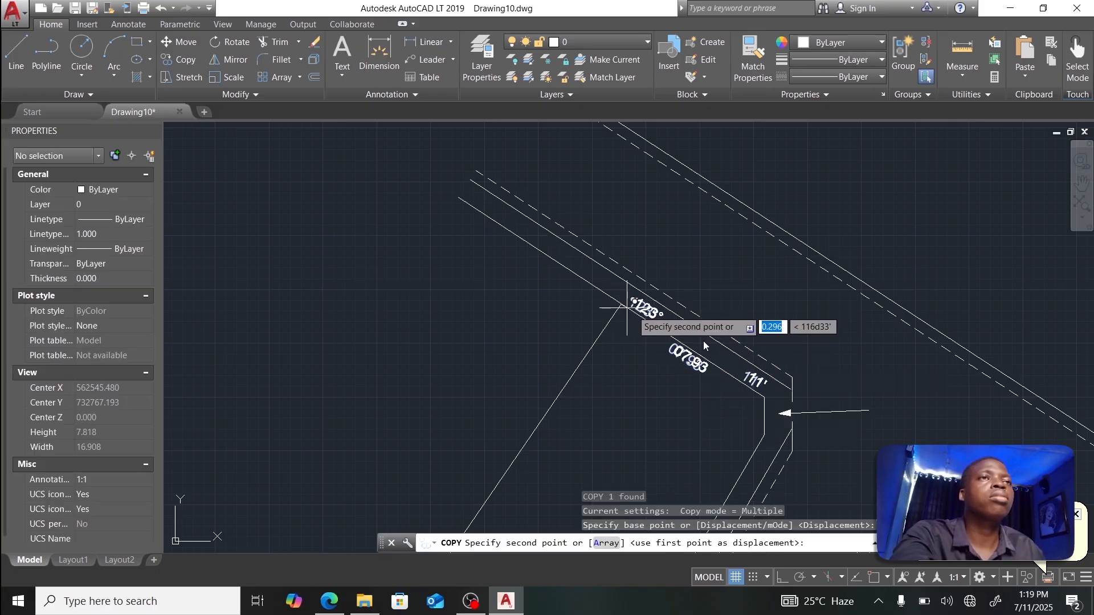
click(800, 385)
middle_drag(803, 393, 769, 248)
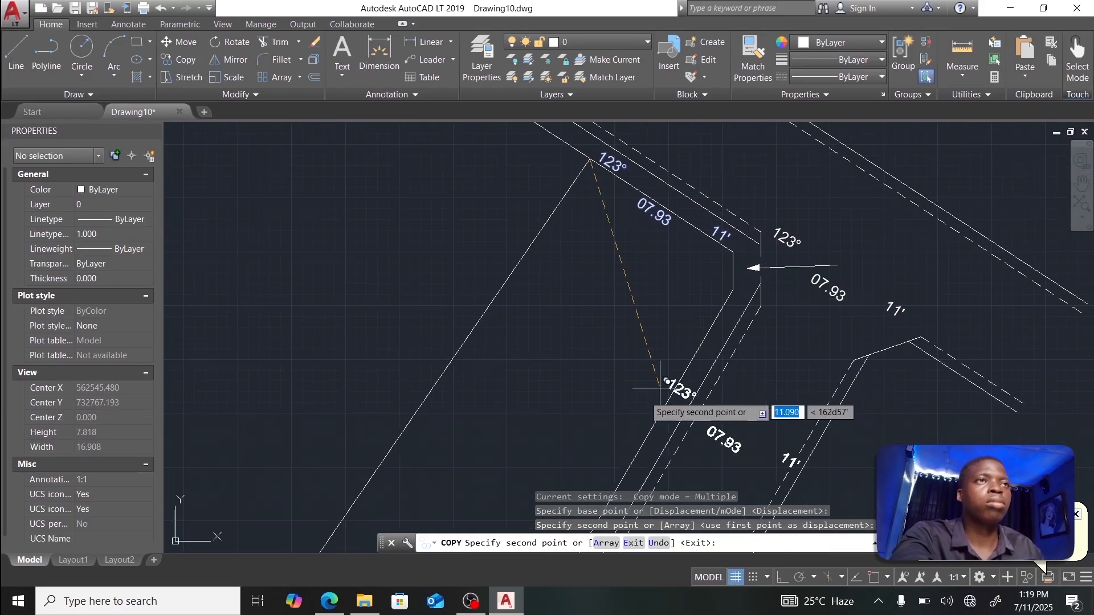
click(597, 413)
middle_drag(614, 390, 825, 223)
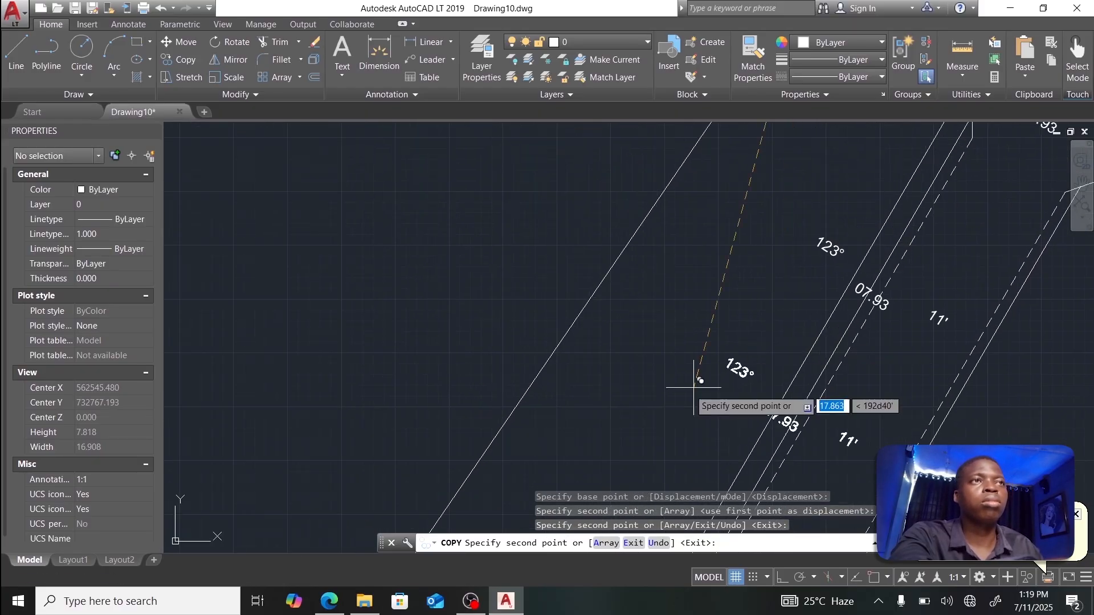
middle_drag(691, 391, 709, 277)
scroll(709, 278, down, 8)
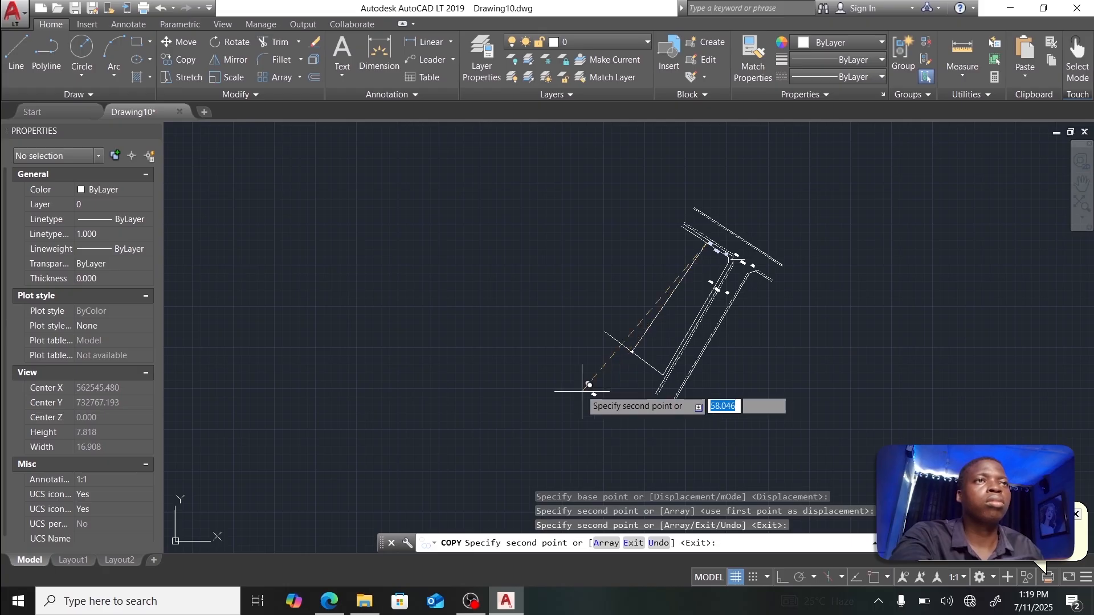
click(631, 363)
click(645, 299)
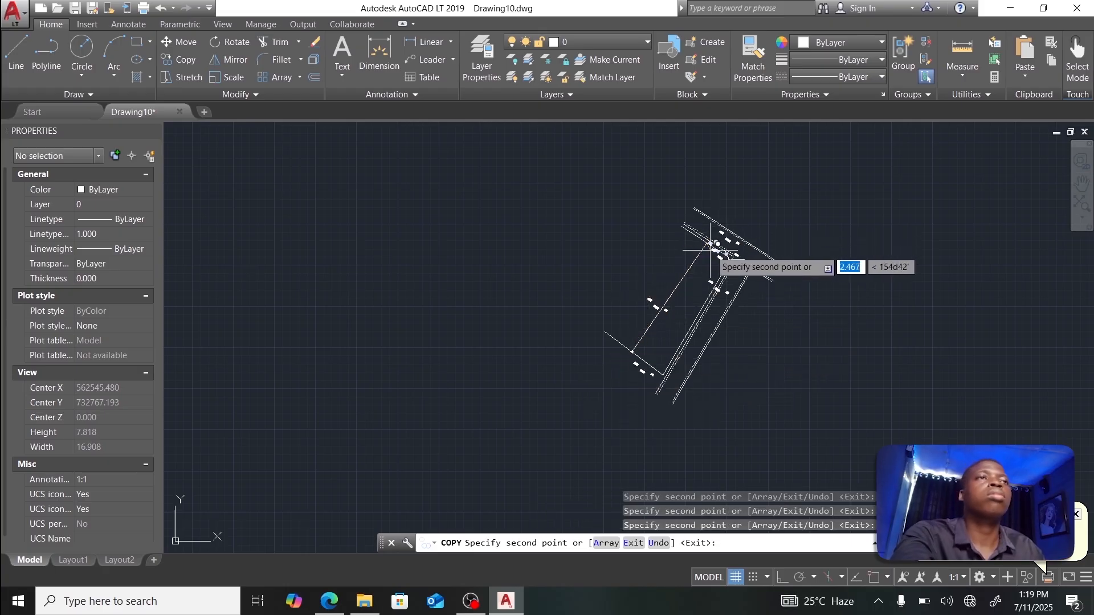
key(Escape)
Step: Bring the first copied label beside the arrow into view and select it
scroll(701, 276, up, 5)
middle_drag(740, 245, 587, 342)
scroll(640, 306, up, 3)
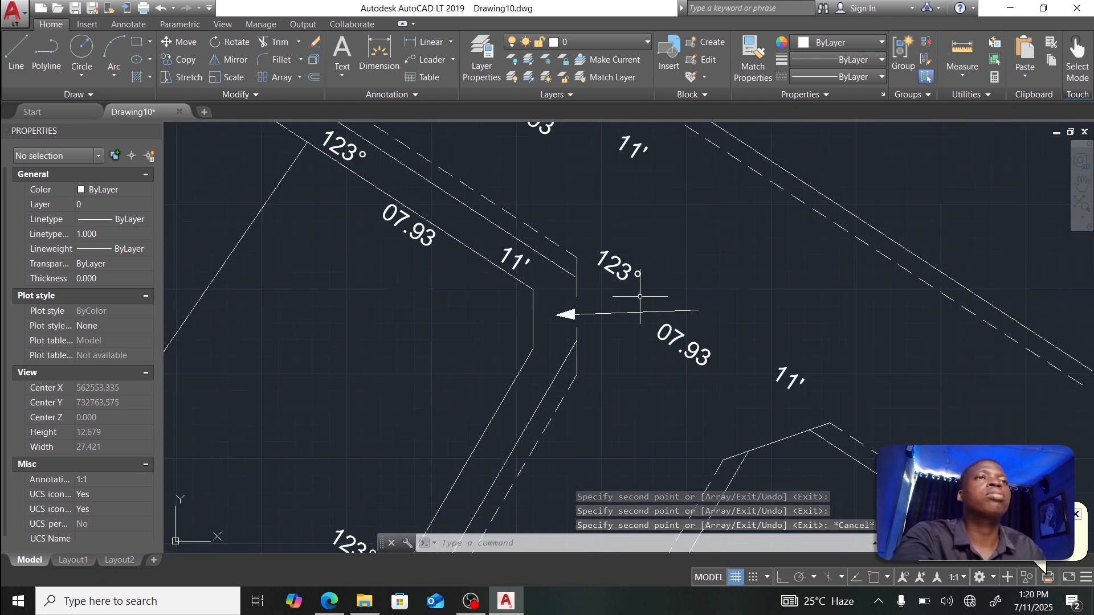
click(627, 269)
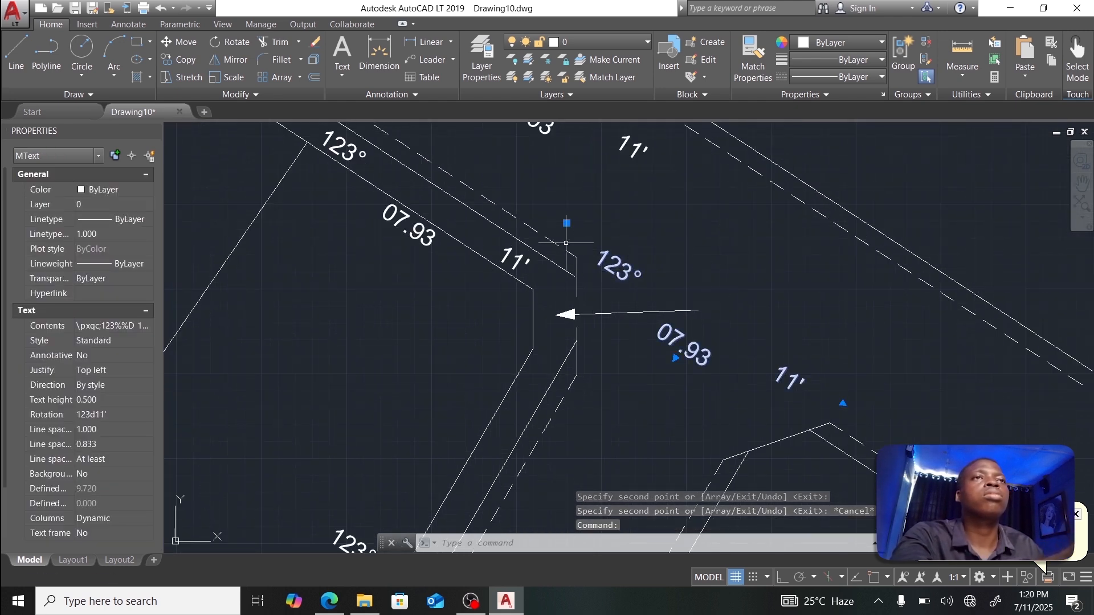
Step: Edit the copied label's text to read 180°, 02' and 01.71m
double_click(617, 263)
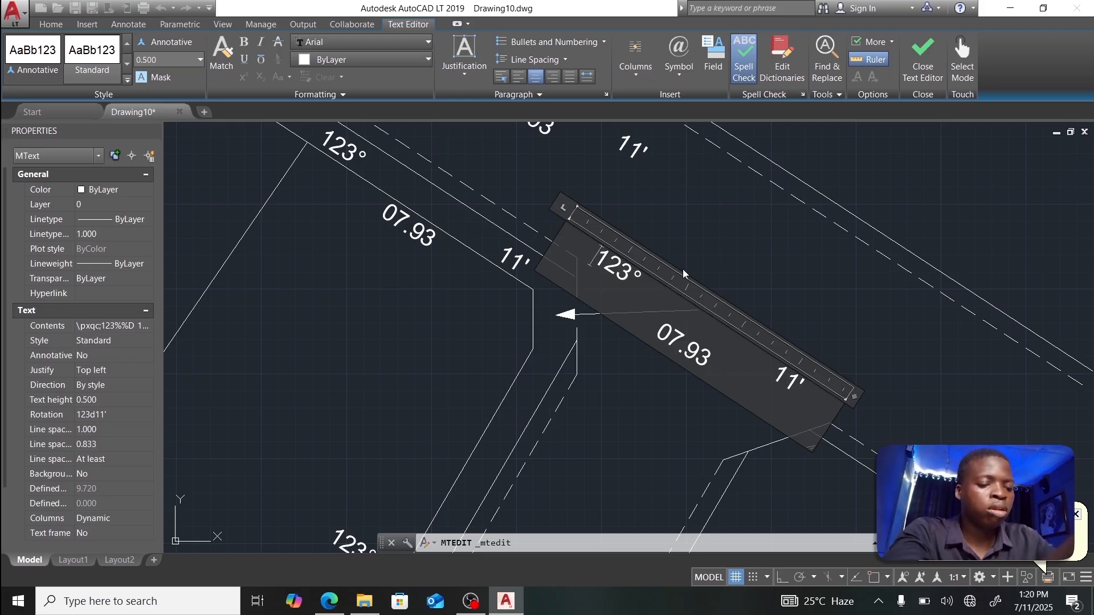
key(Delete)
key(Delete)
key(Delete)
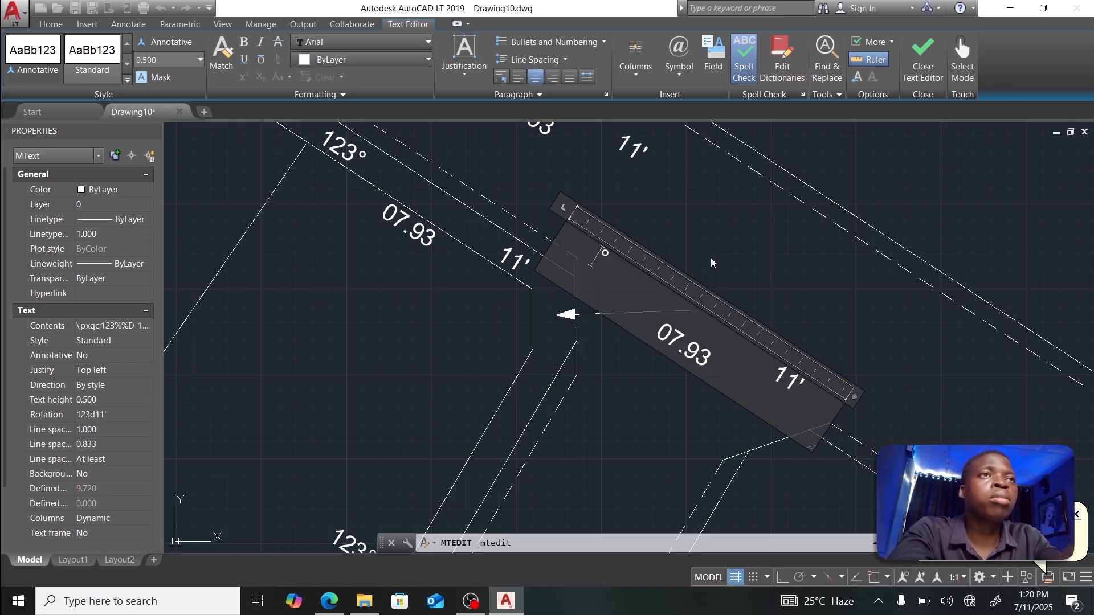
text(180)
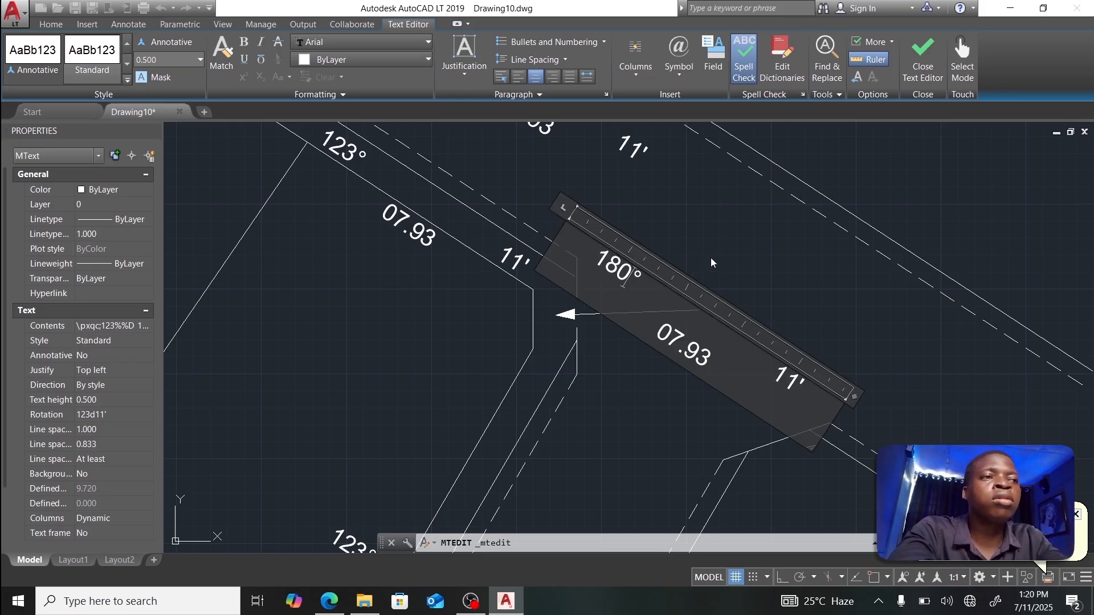
key(Delete)
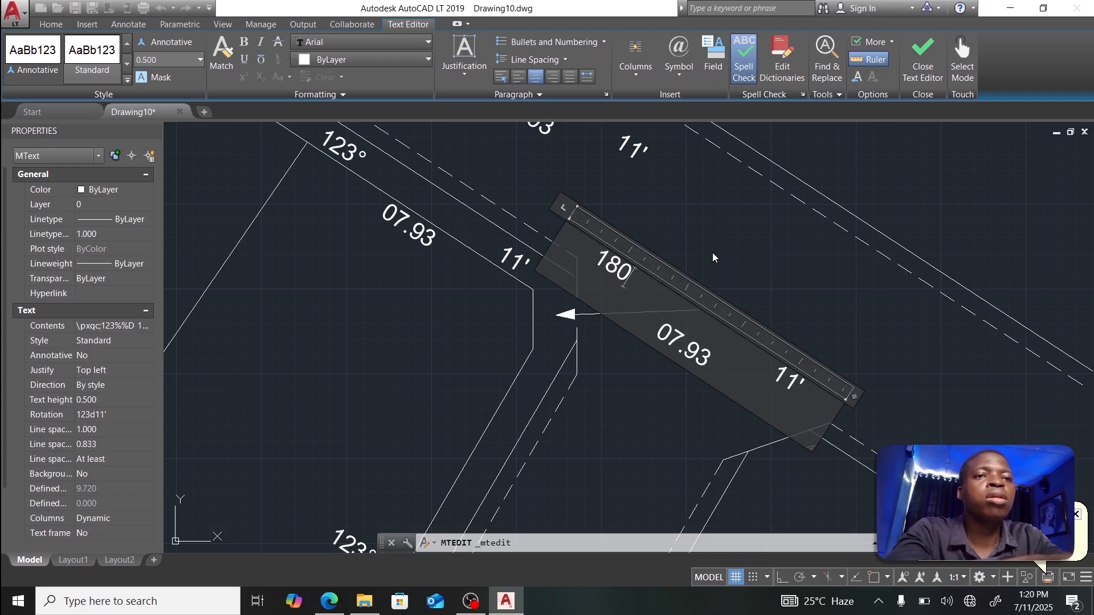
text(%%d)
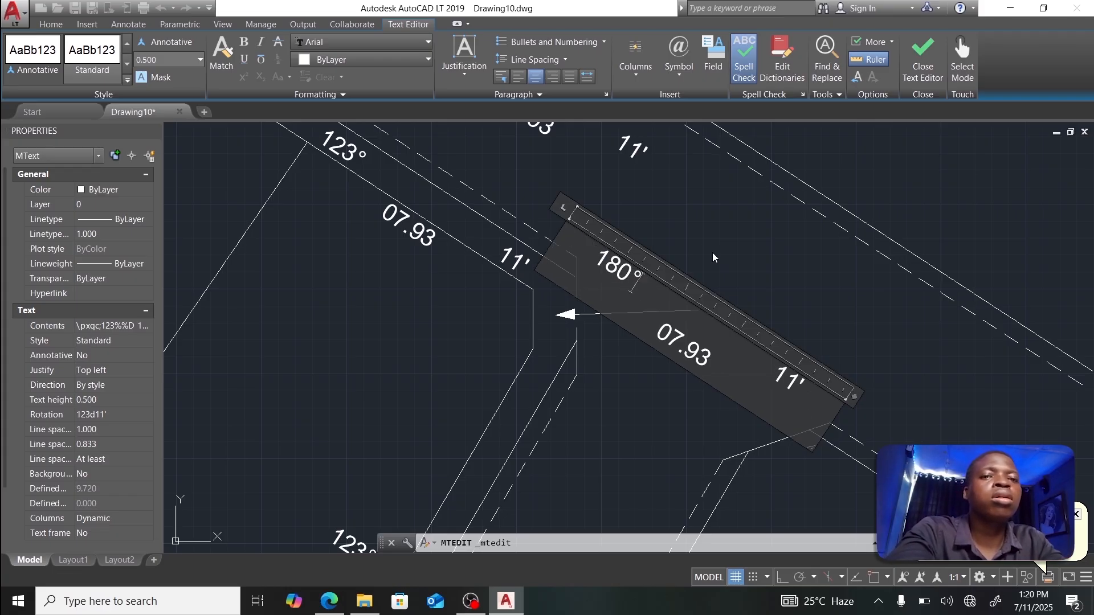
key(Down)
key(Down)
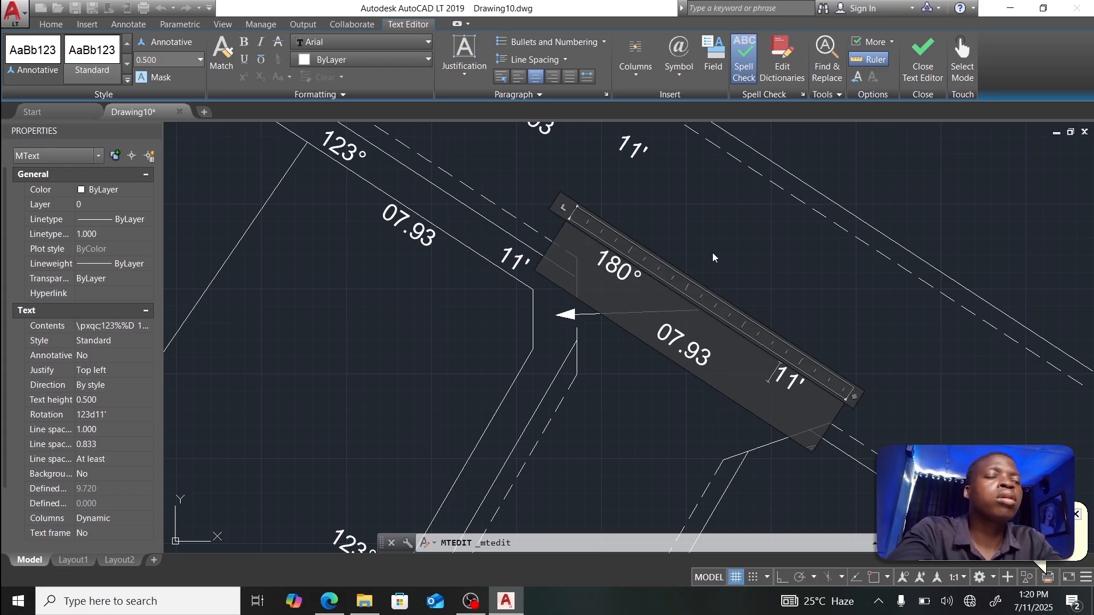
key(Delete)
key(Delete)
key(Delete)
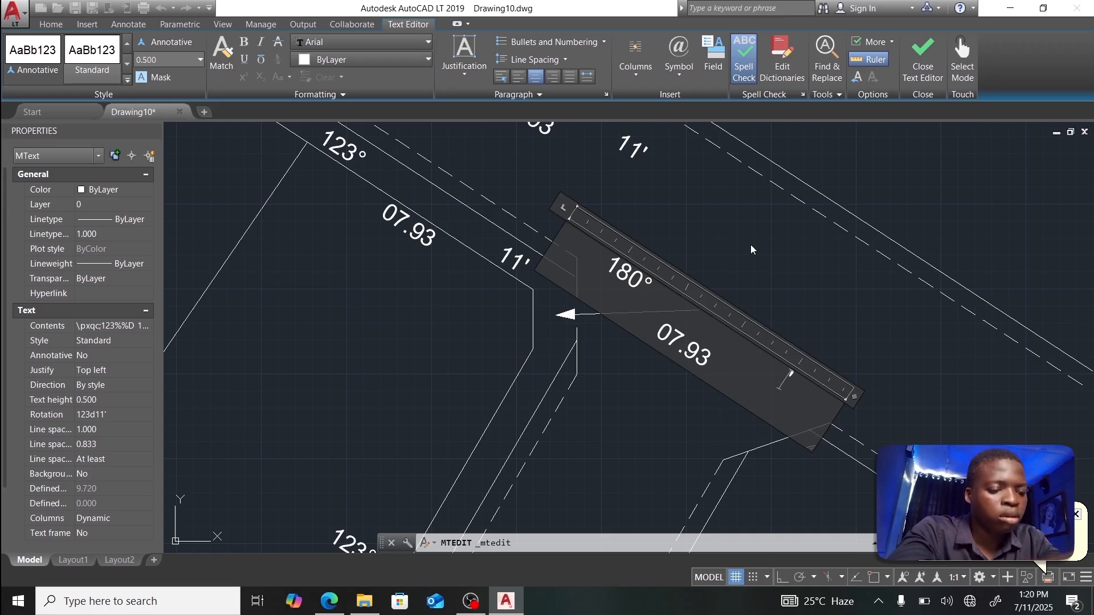
text(02)
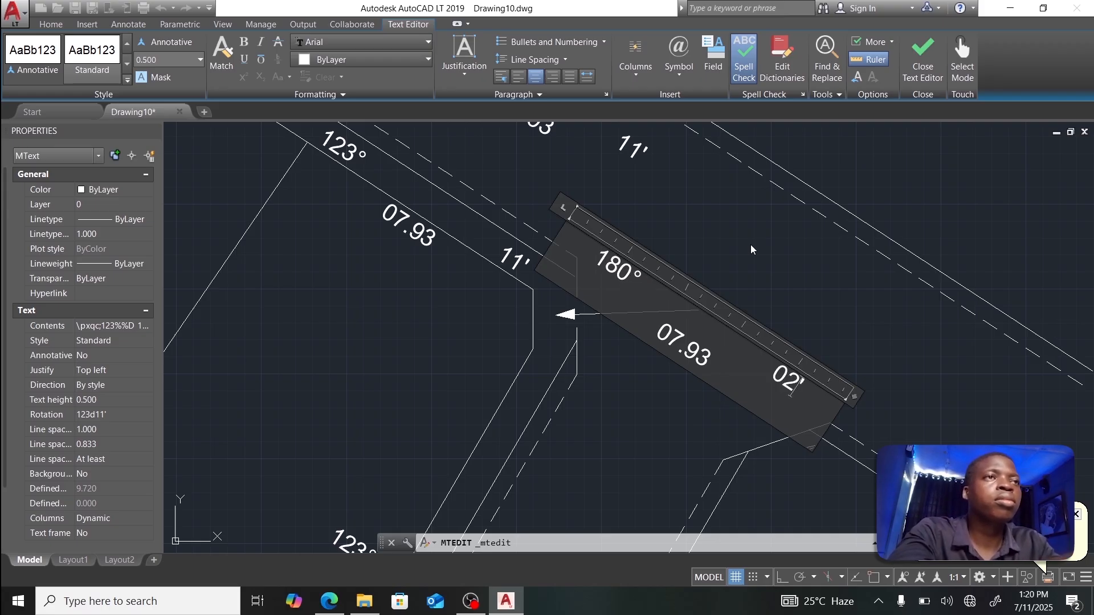
key(Up)
key(BackSpace)
key(BackSpace)
key(BackSpace)
key(BackSpace)
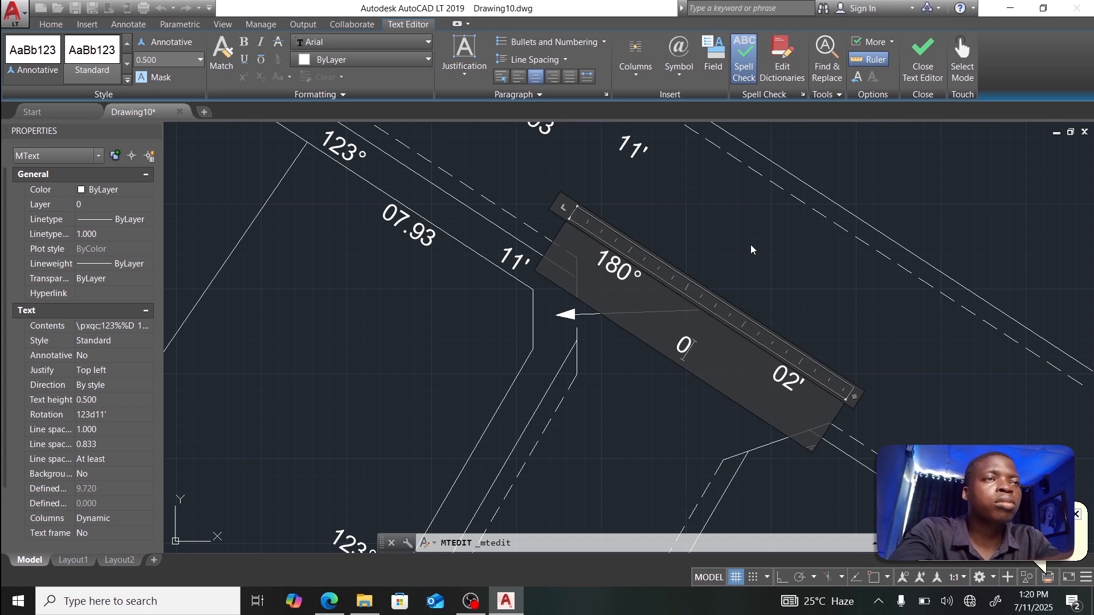
text(1.)
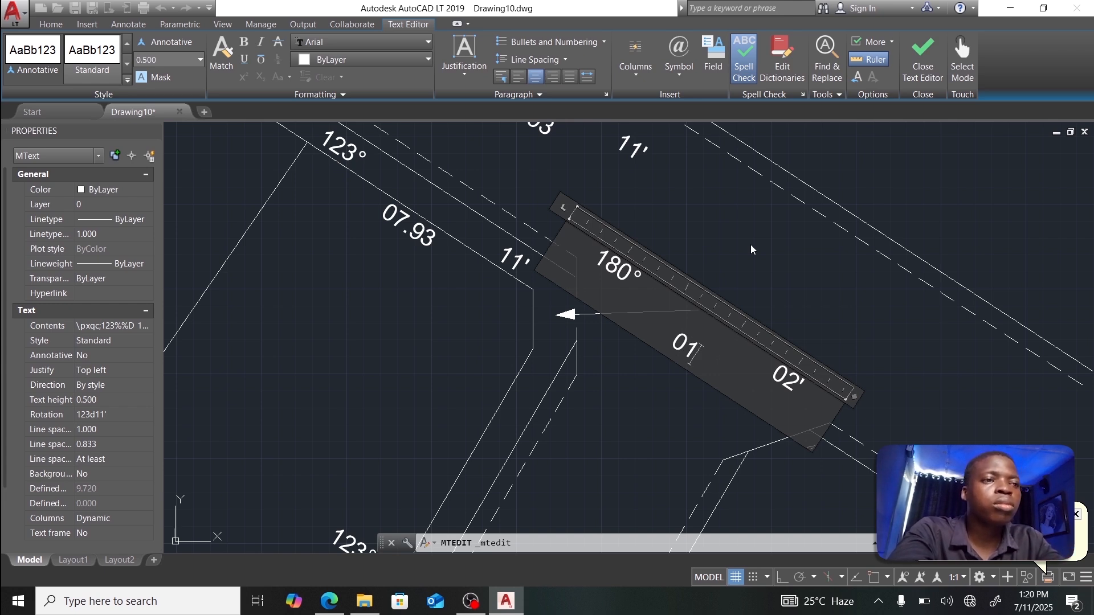
text(7)
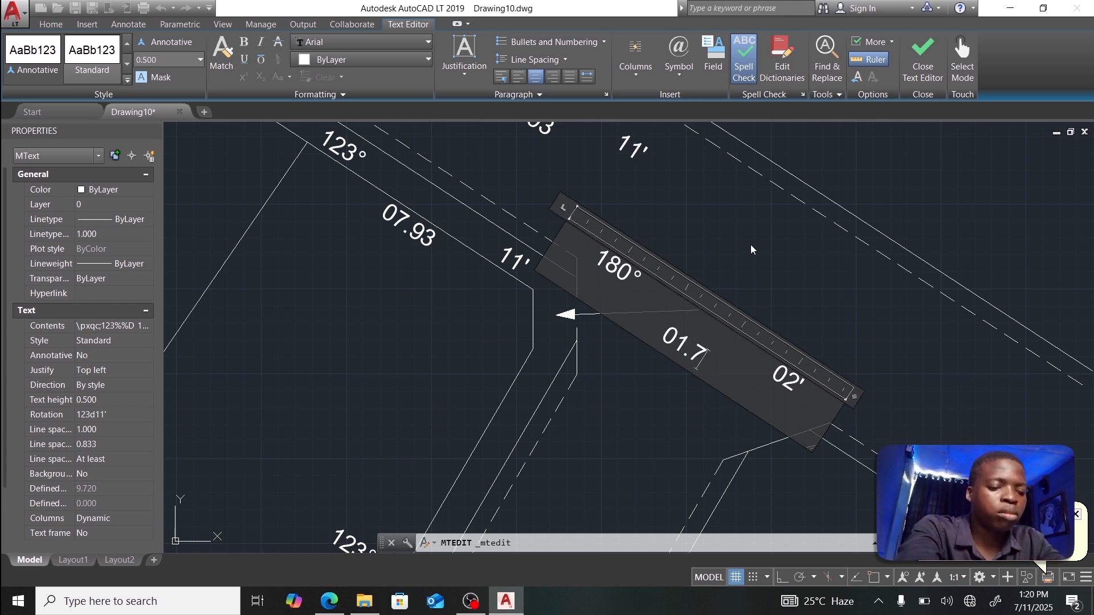
text(1)
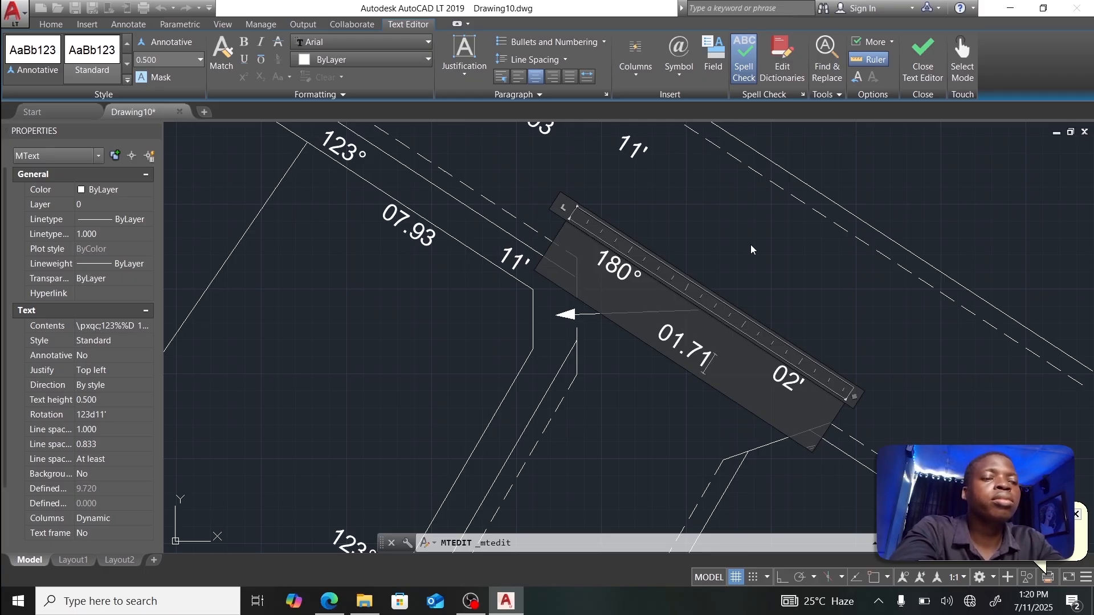
text(m)
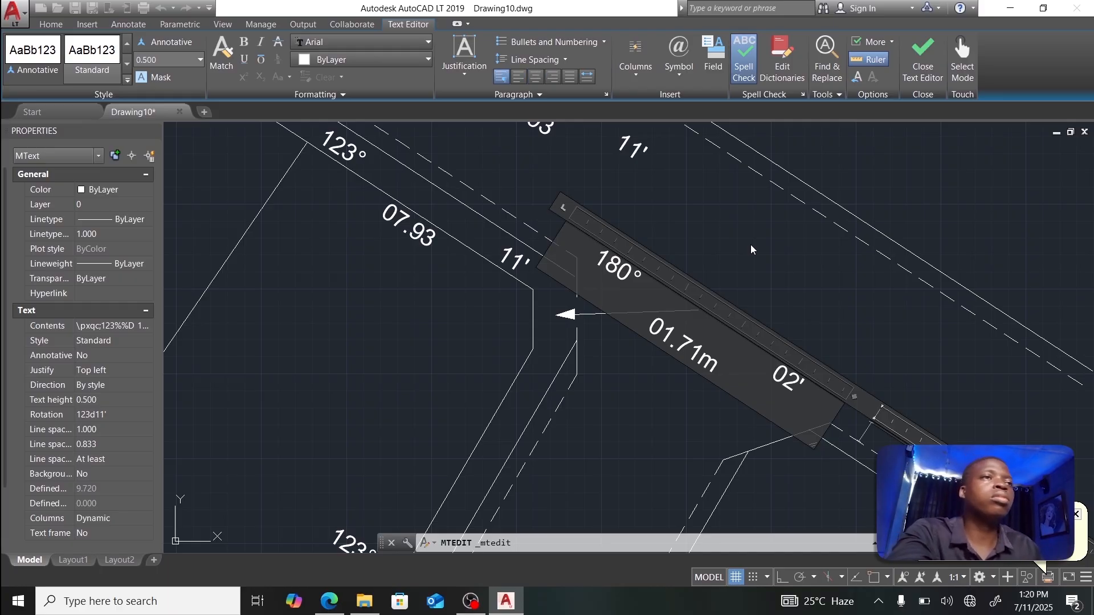
key(BackSpace)
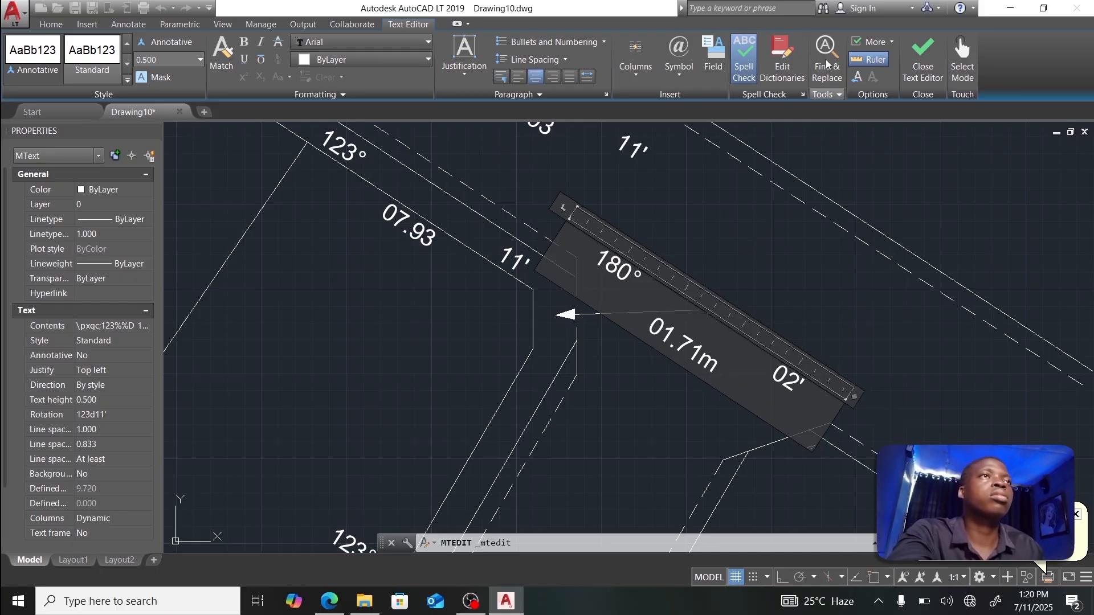
click(924, 57)
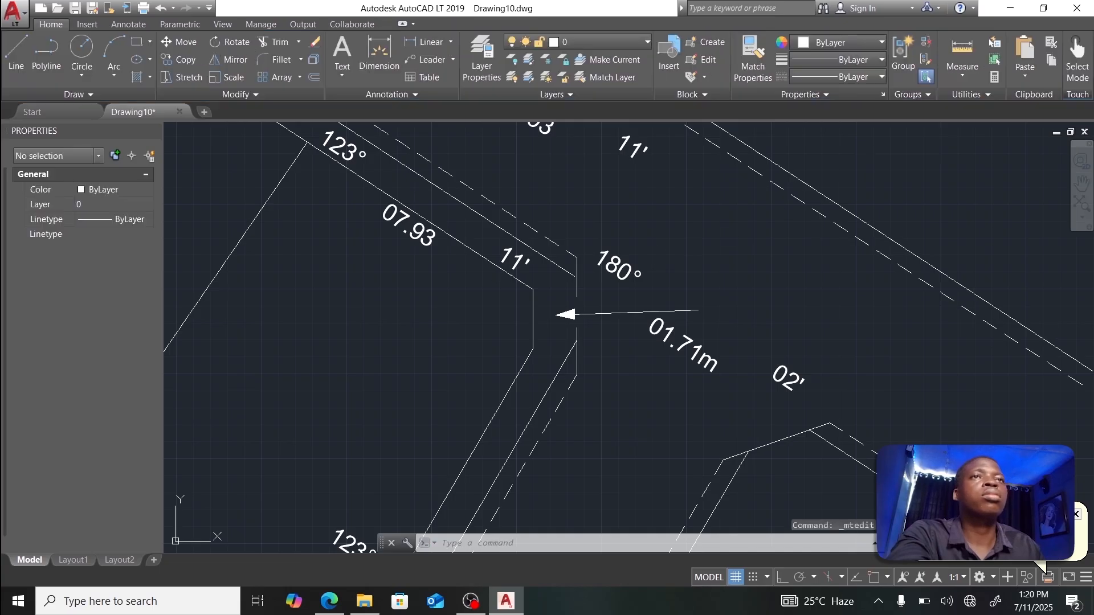
Step: Add 'm' after 07.93 in the original label, then select the 180° label
double_click(422, 241)
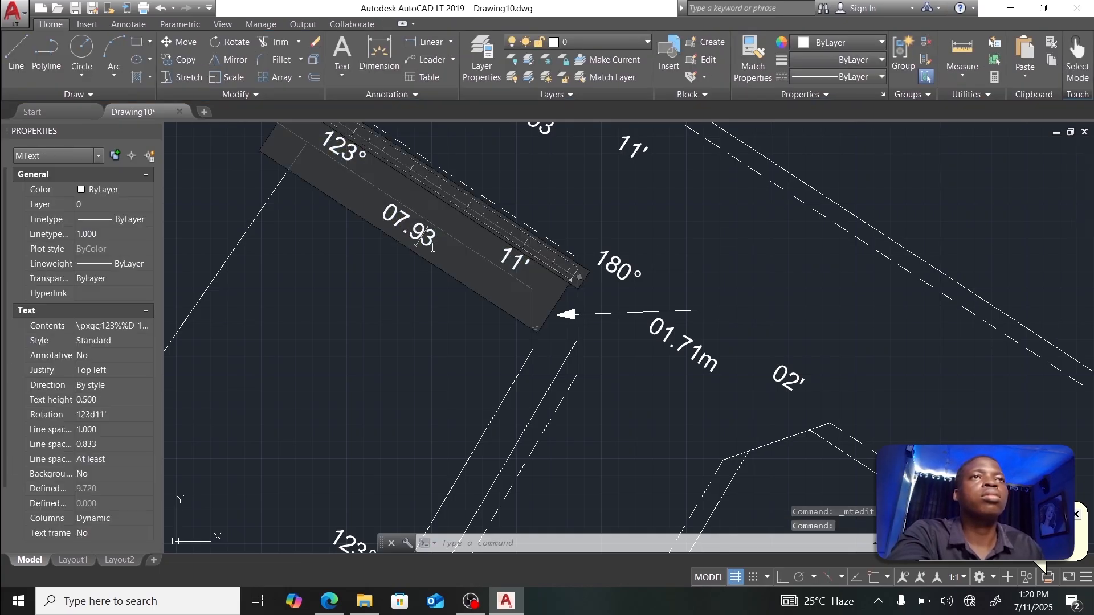
text(m)
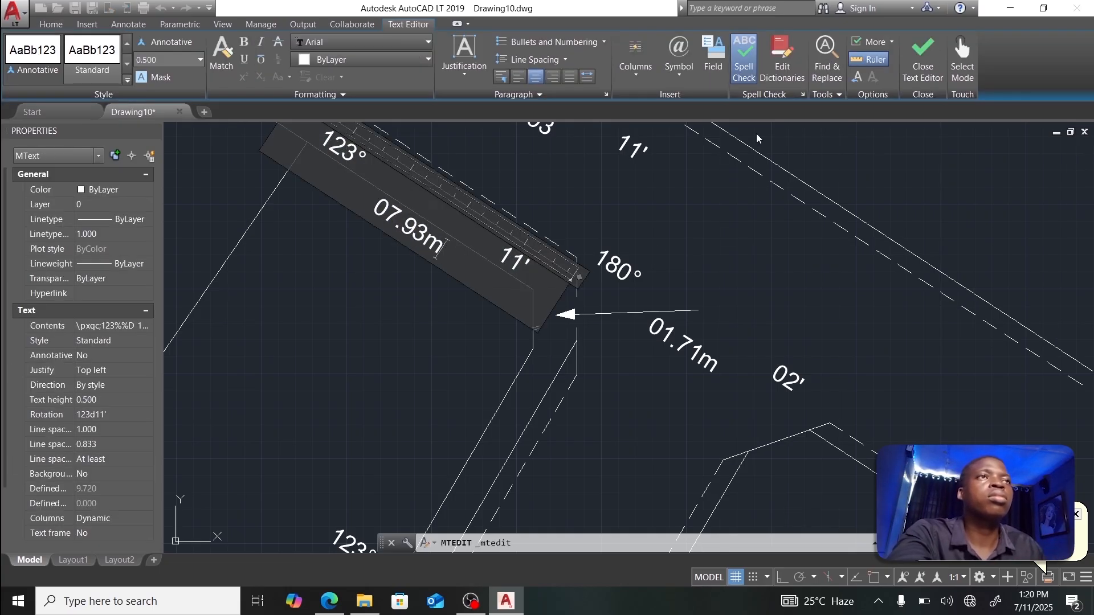
click(910, 63)
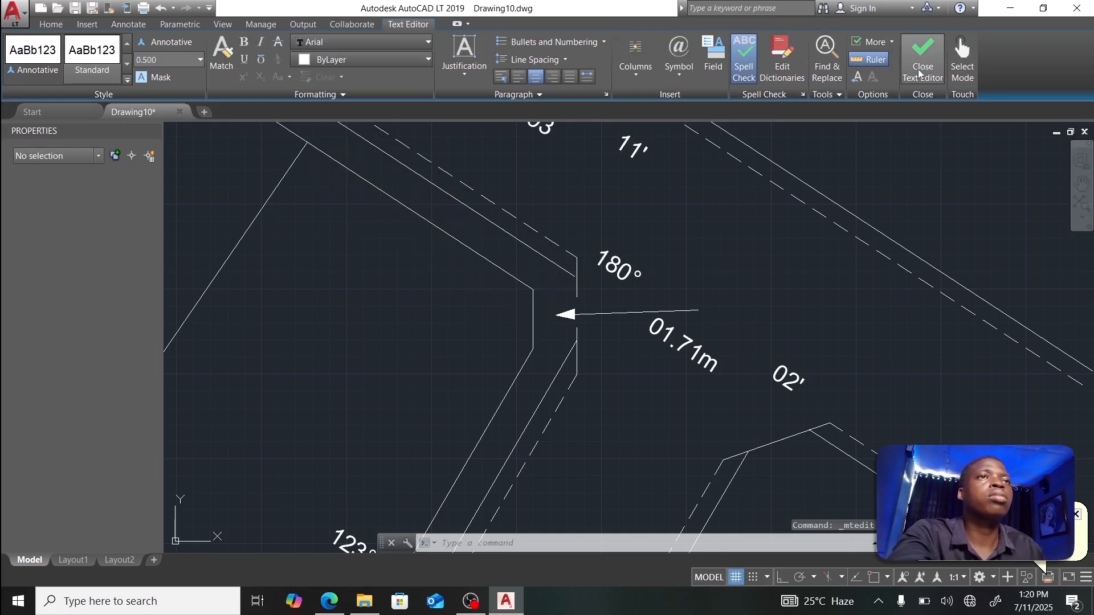
click(662, 335)
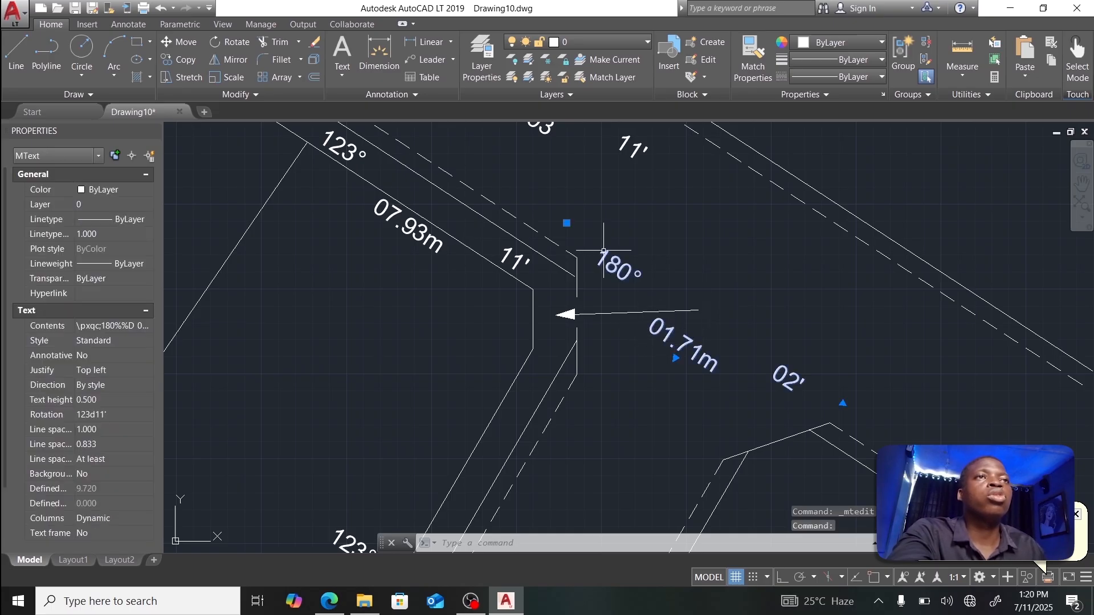
Step: Copy the short arrow line's 87d48' angle from its Properties via QuickCalc
key(Escape)
click(608, 312)
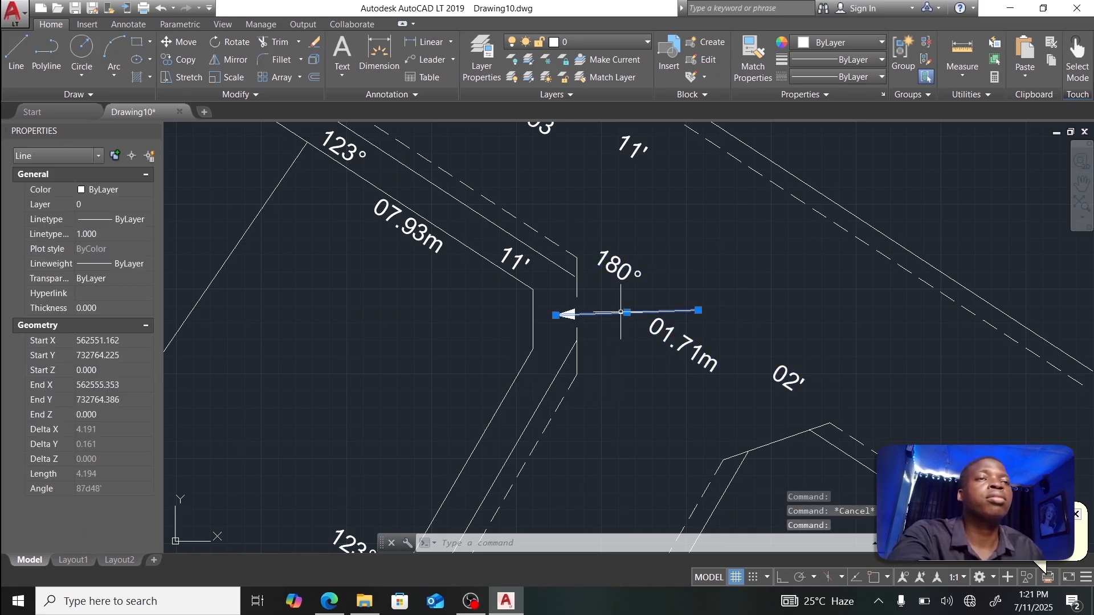
right_click(621, 312)
click(661, 289)
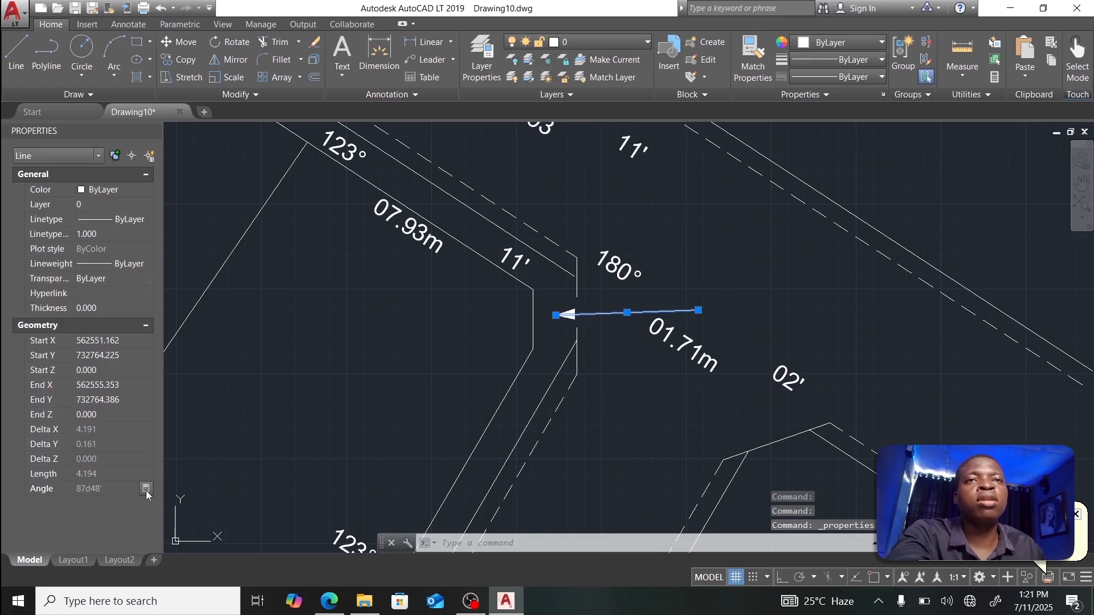
click(146, 489)
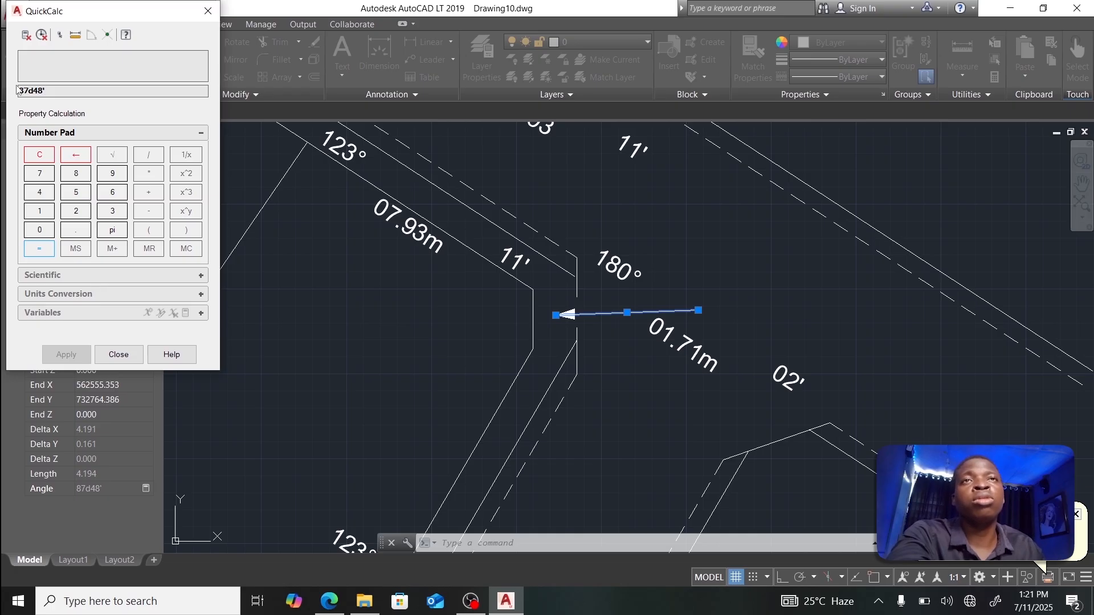
double_click(64, 95)
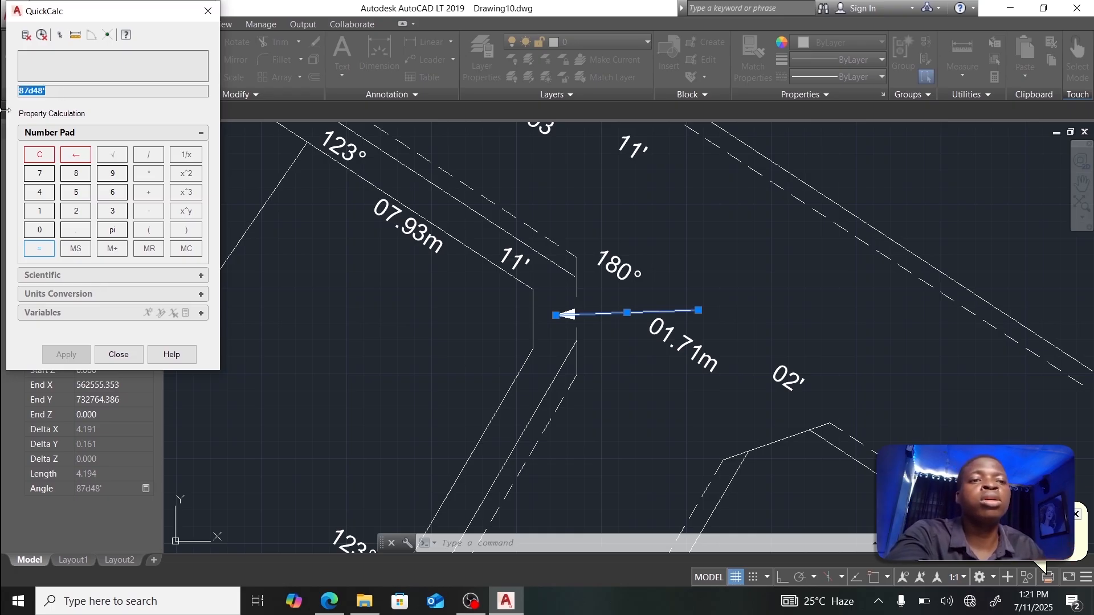
click(116, 357)
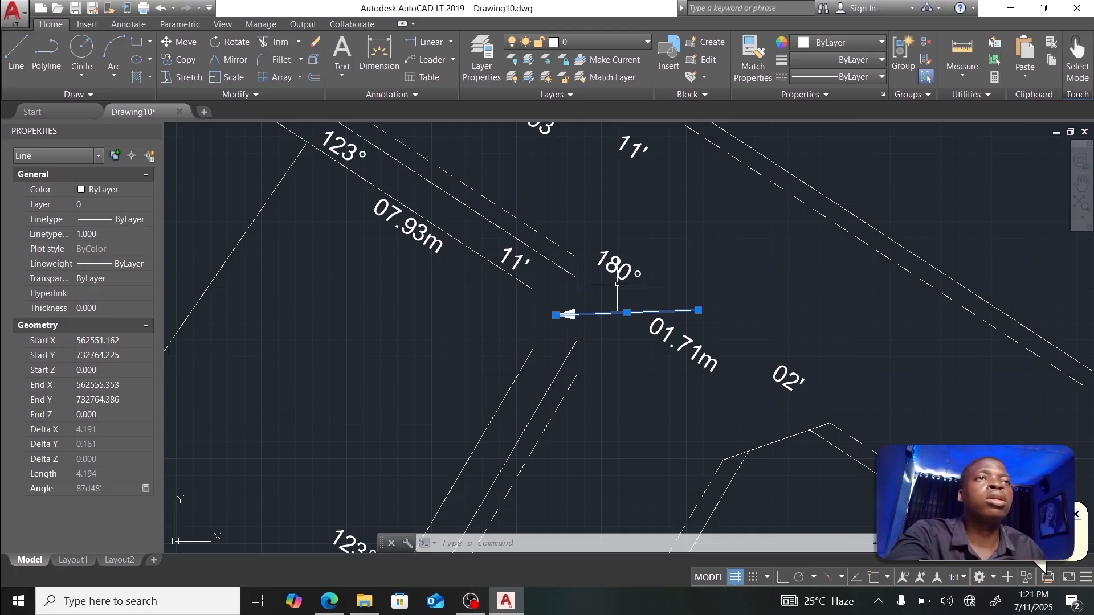
key(Escape)
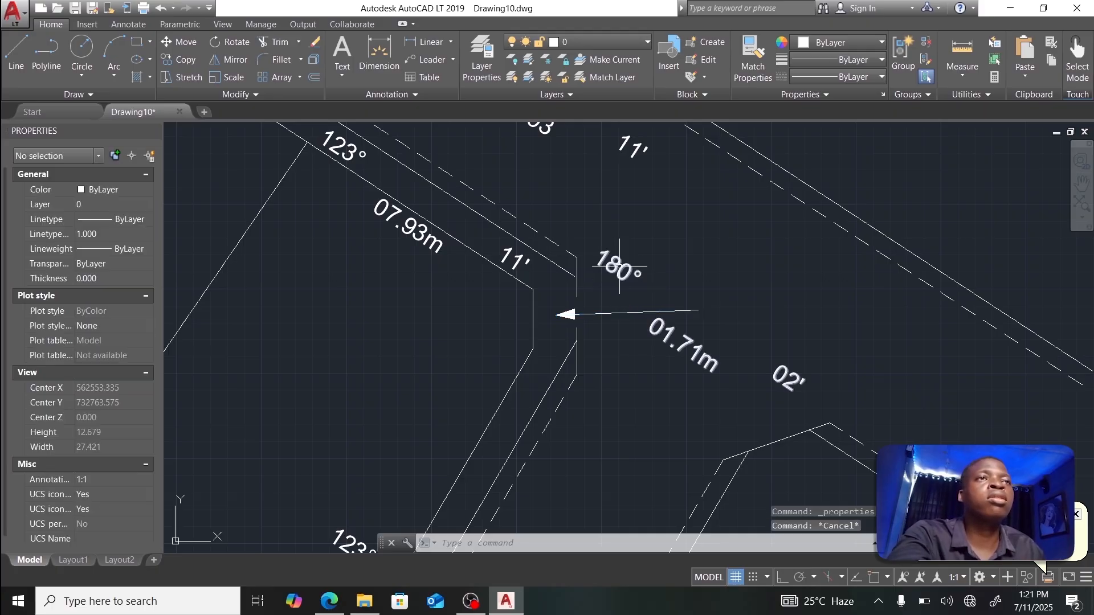
Step: Set the 180° label's Rotation to 87d48'
click(623, 271)
click(110, 415)
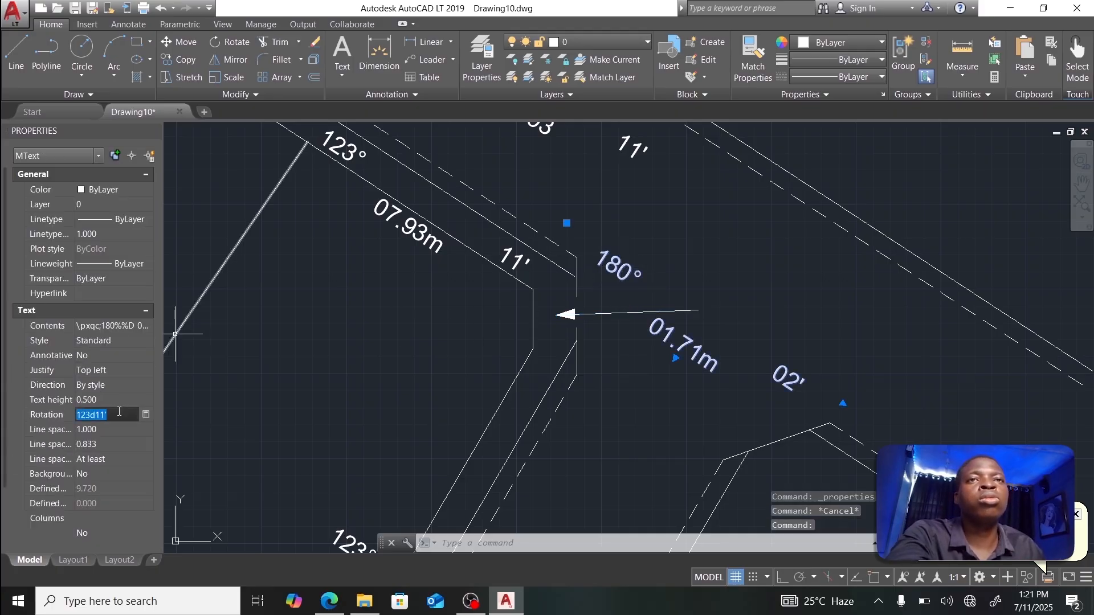
text(87d48')
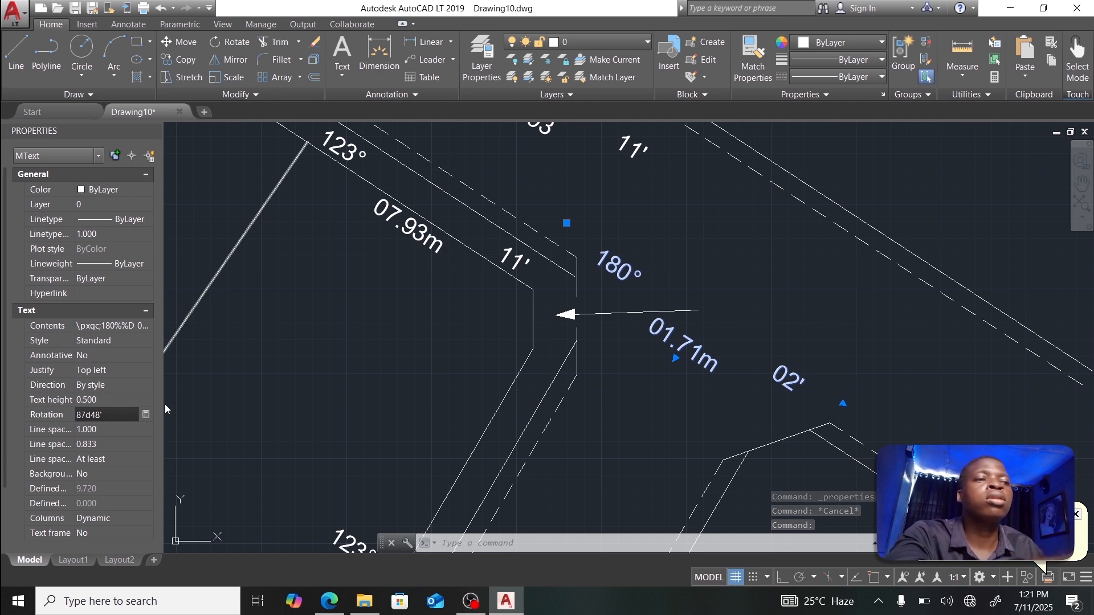
key(Return)
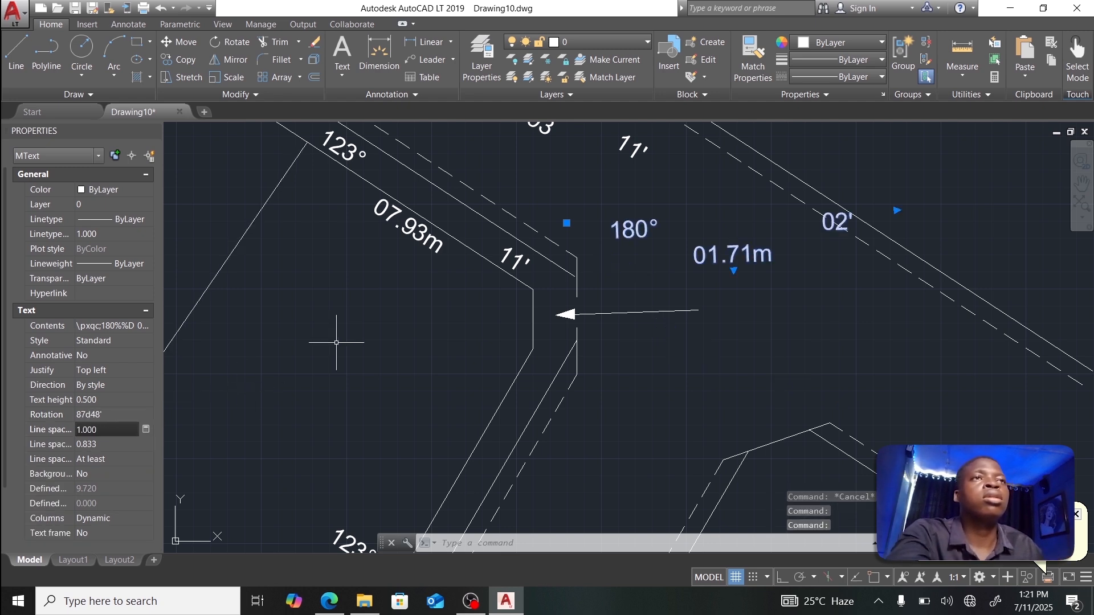
Step: Move the 180° label beside the arrow and remove the gap between 180° and 02'
click(567, 223)
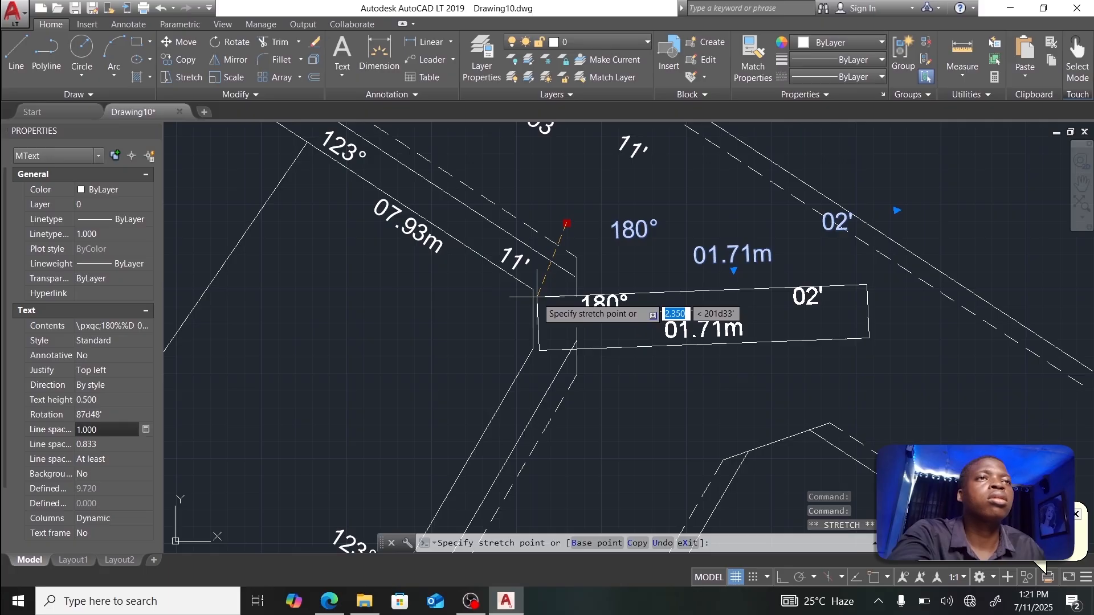
click(537, 296)
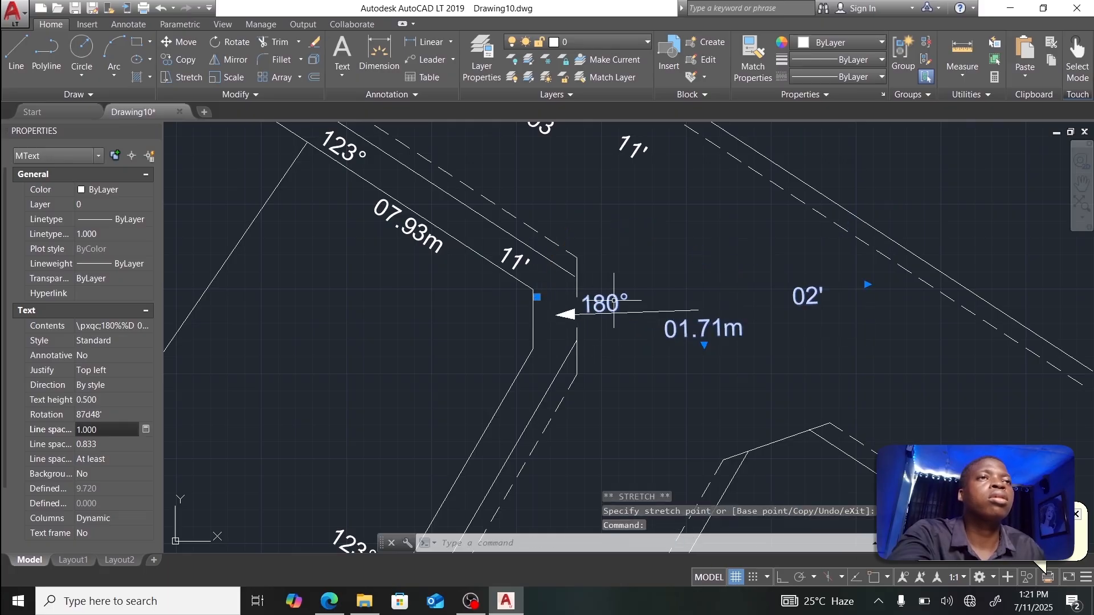
double_click(648, 302)
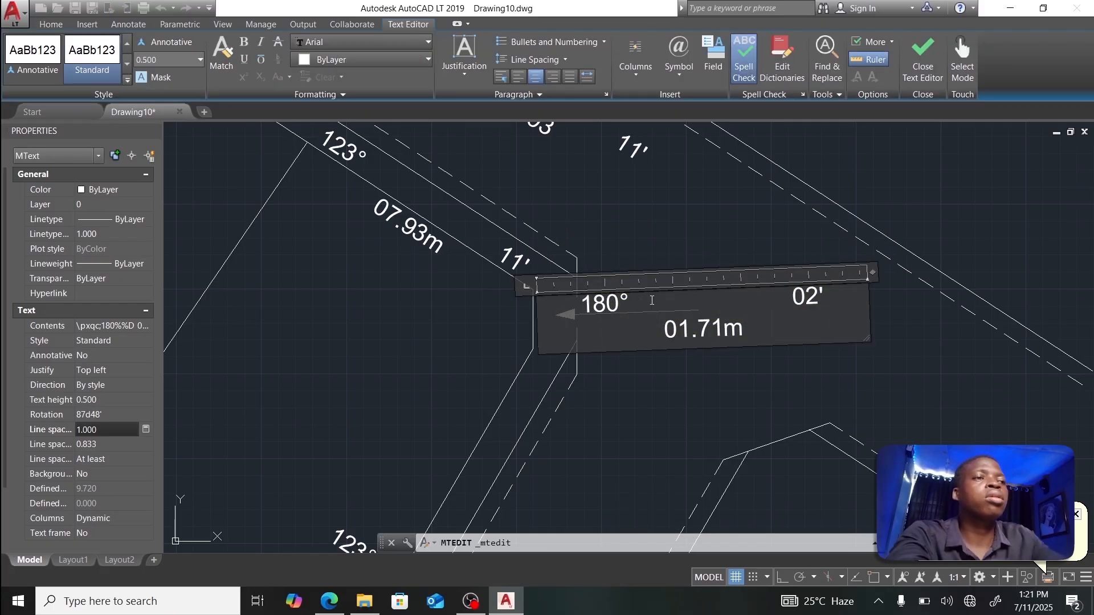
key(Delete)
key(Delete)
key(Delete)
key(Delete)
key(Delete)
key(Delete)
key(Delete)
key(Delete)
key(Delete)
key(Delete)
key(Delete)
key(Delete)
key(Delete)
key(Delete)
key(Delete)
key(Delete)
key(Delete)
key(Delete)
key(Delete)
key(Delete)
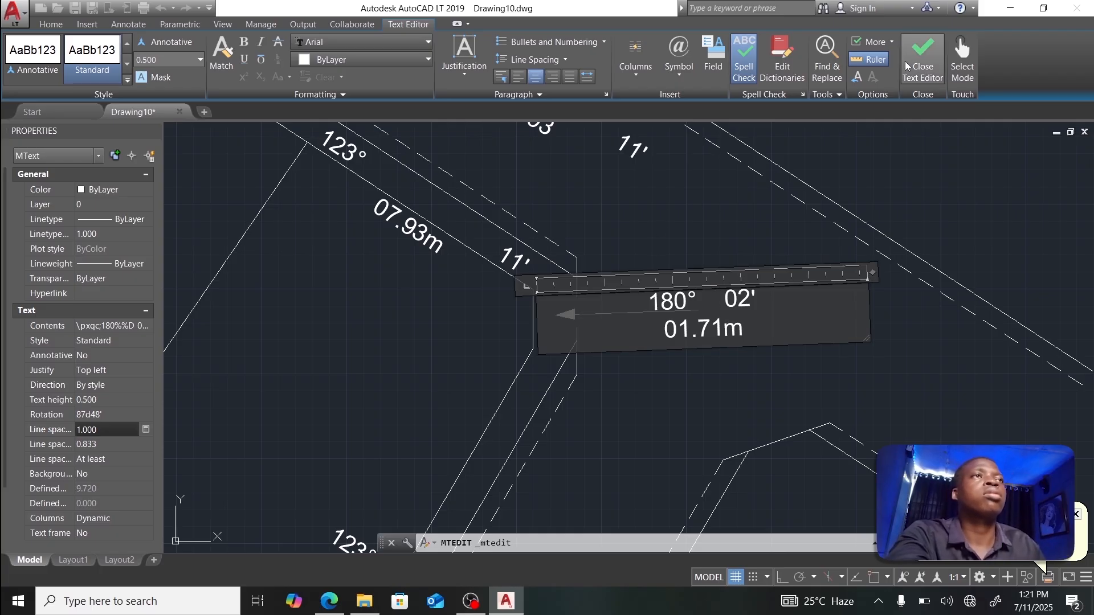
click(923, 57)
click(640, 298)
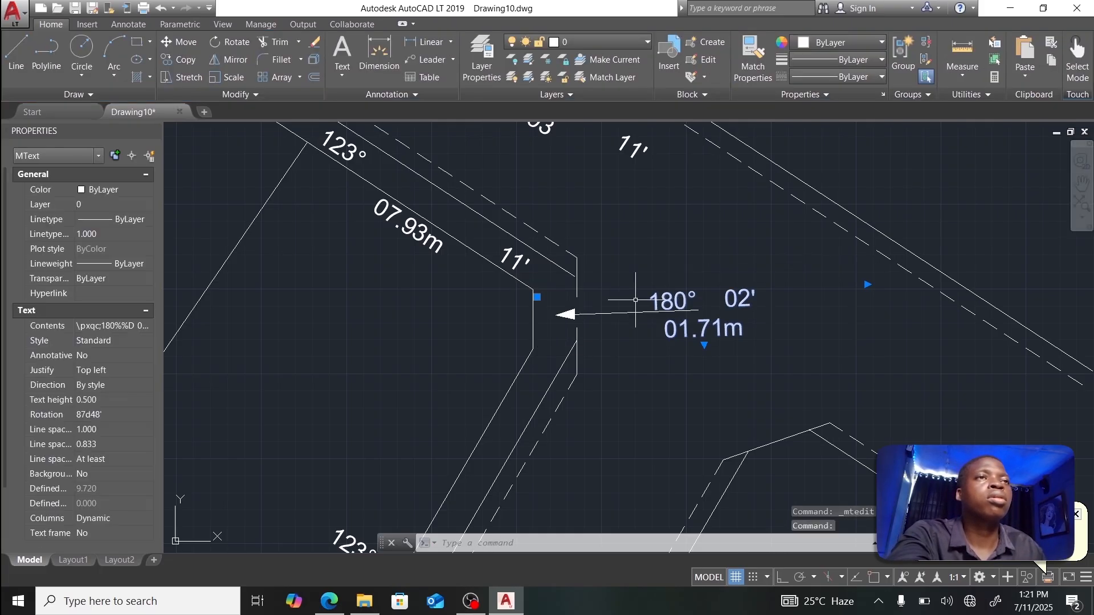
click(537, 296)
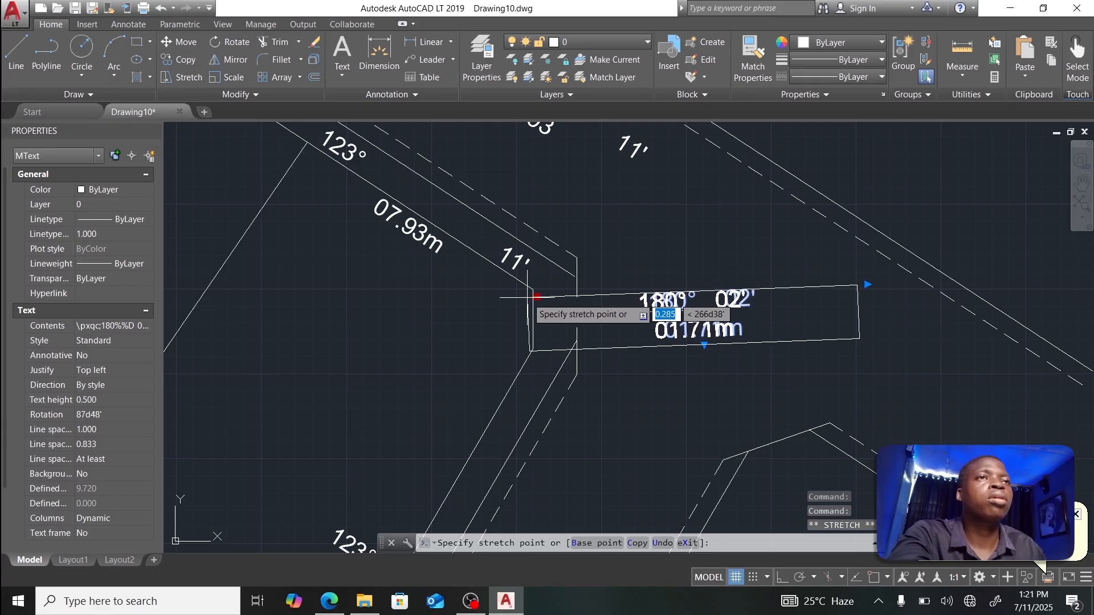
click(527, 296)
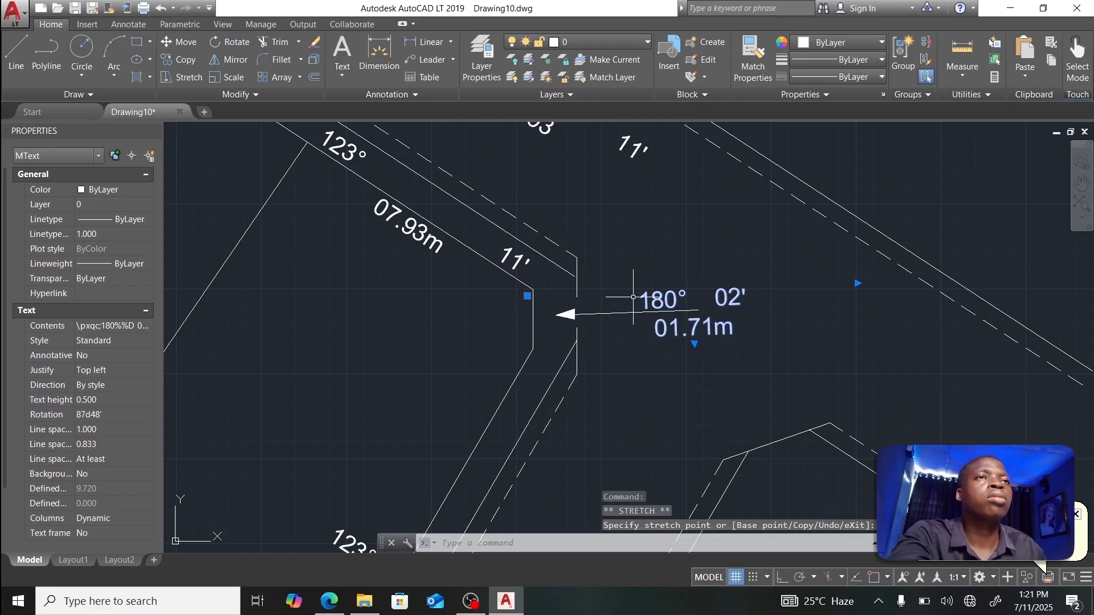
Step: Narrow the label's text frame and reposition it next to the arrow corner
double_click(782, 311)
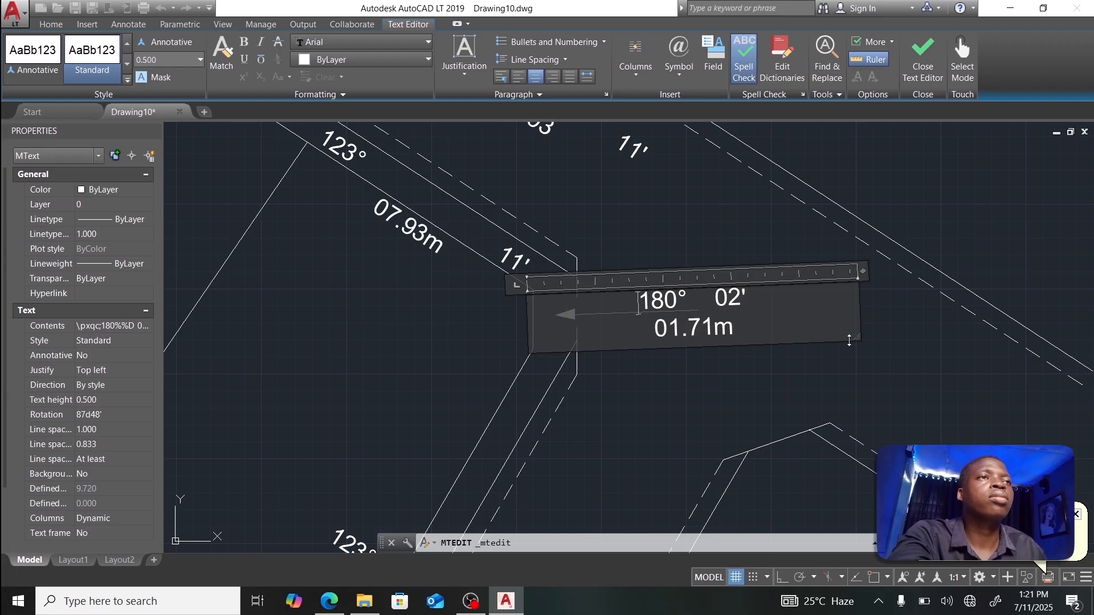
drag(787, 332, 698, 342)
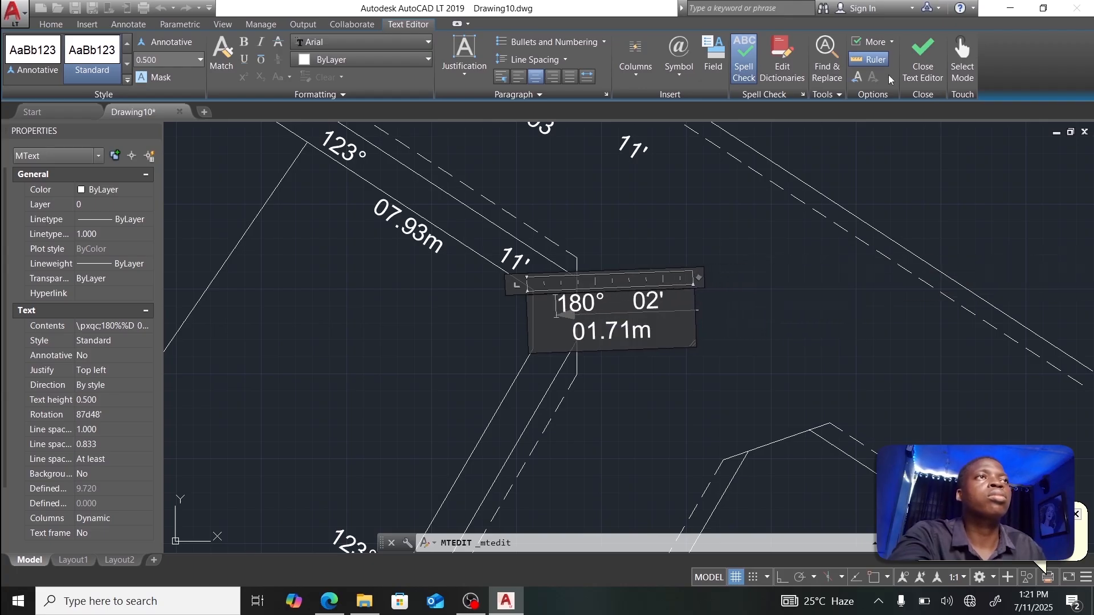
click(923, 57)
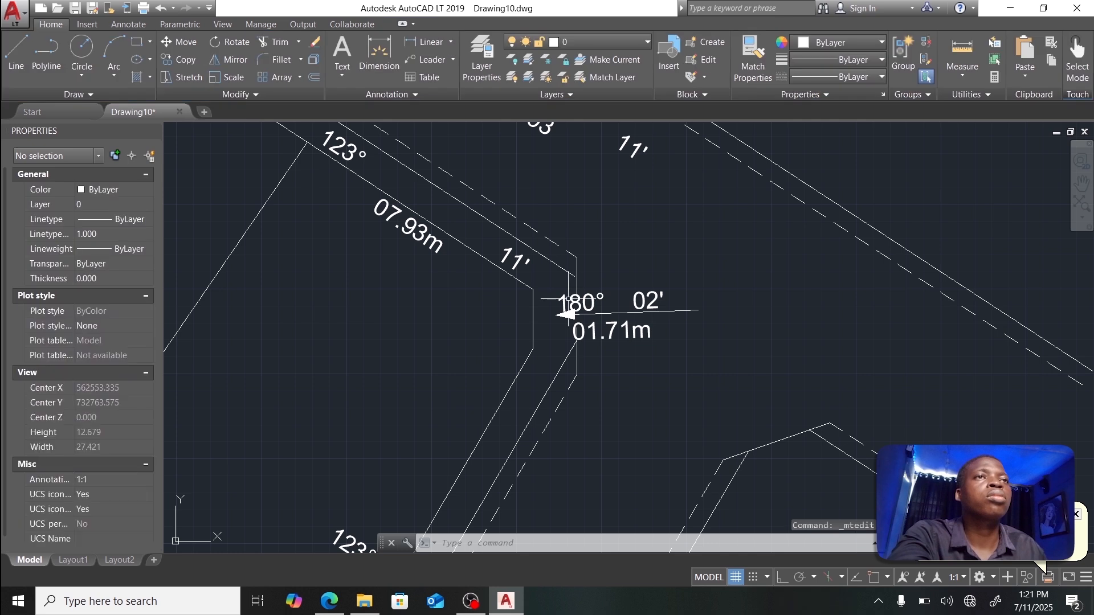
click(568, 302)
click(528, 295)
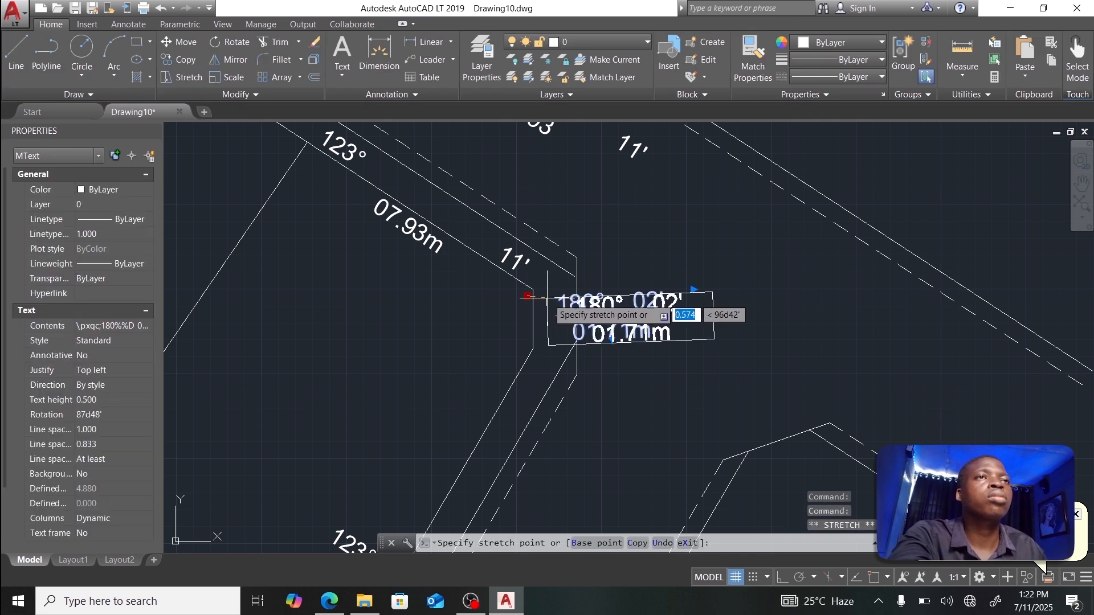
scroll(567, 294, up, 5)
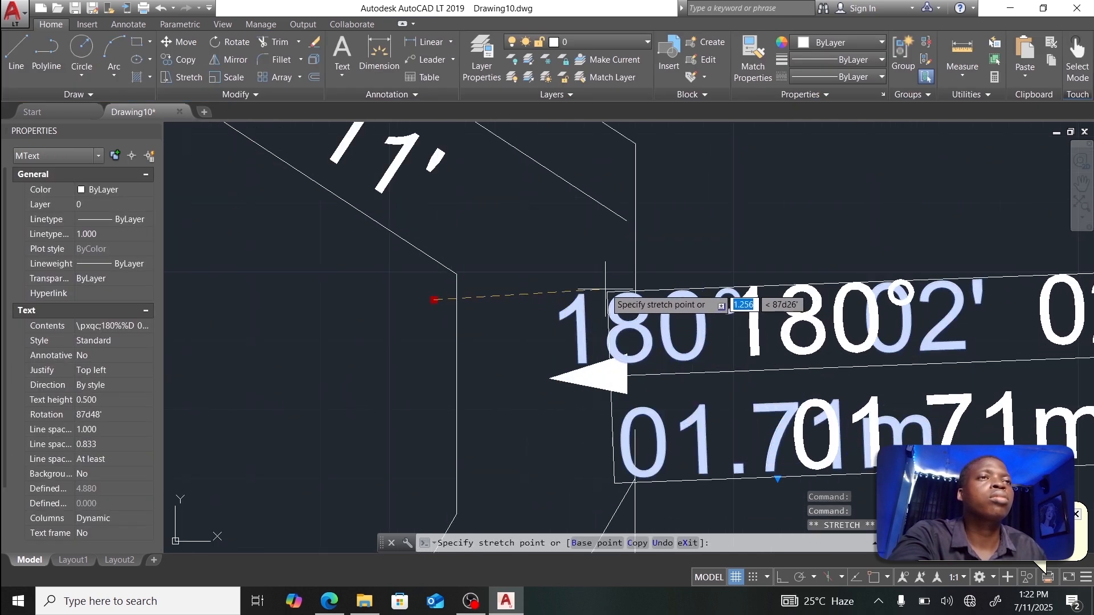
scroll(580, 285, down, 5)
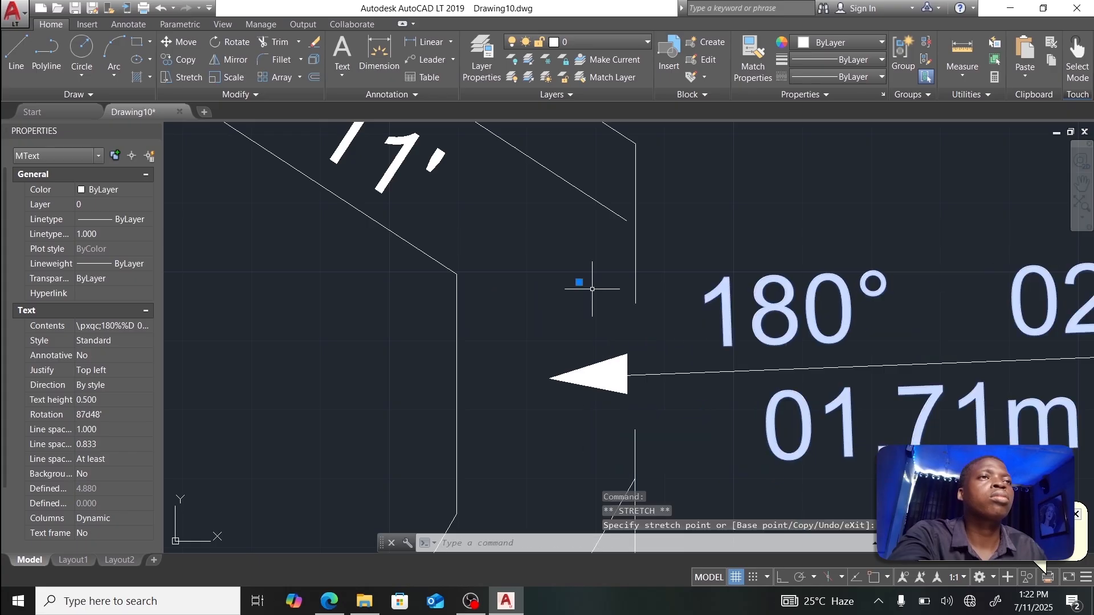
middle_drag(631, 362, 670, 282)
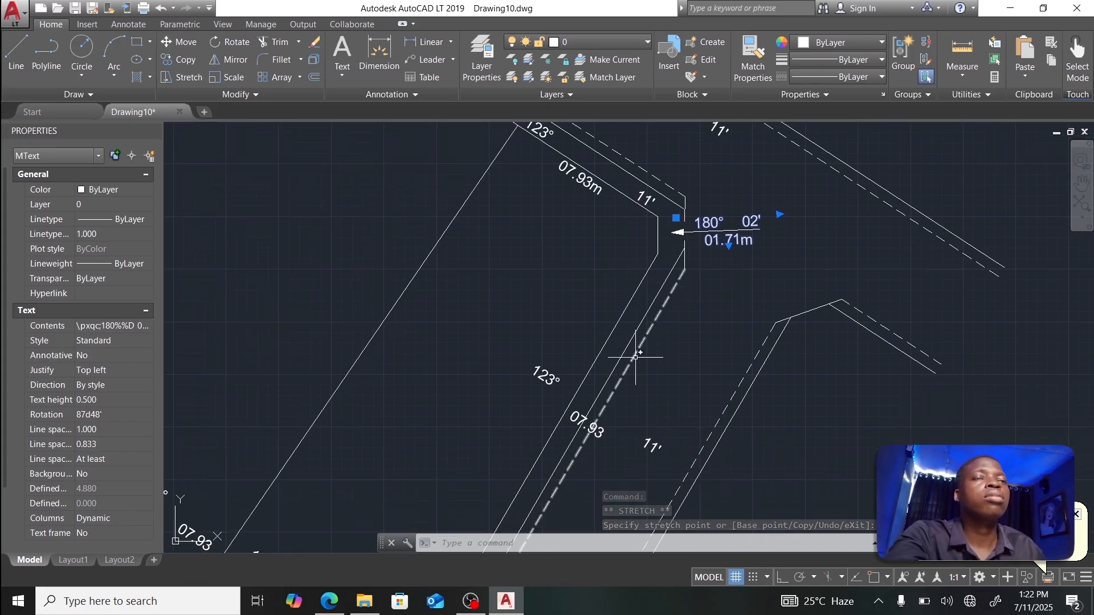
Step: Bring the rest of the parcel into view and pick the copied 123° label on the road-side boundary
scroll(637, 362, down, 2)
middle_drag(637, 362, 642, 295)
scroll(642, 295, down, 2)
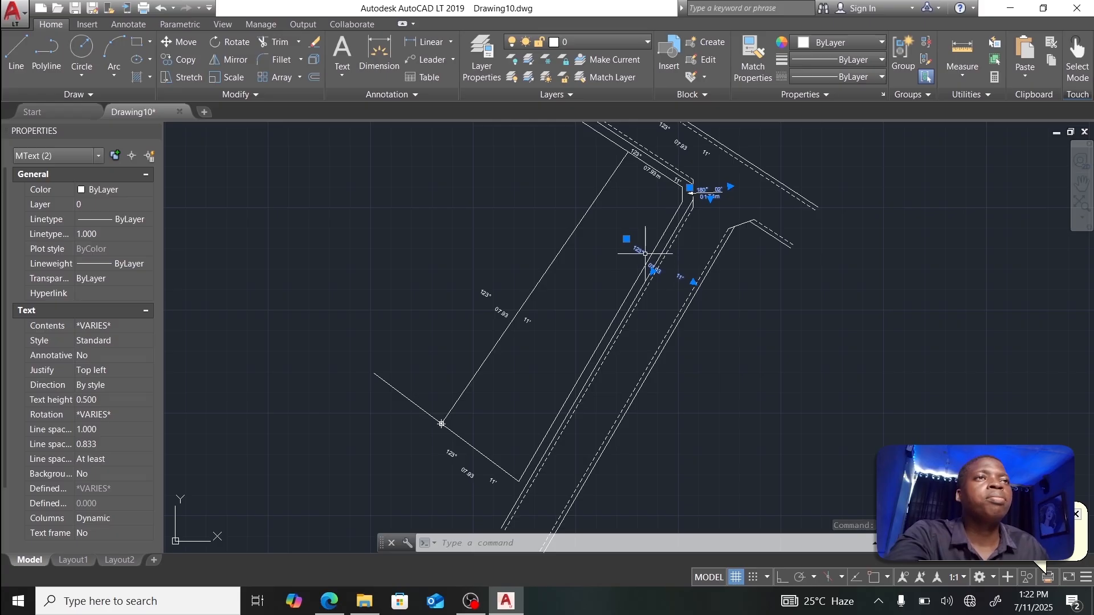
click(644, 251)
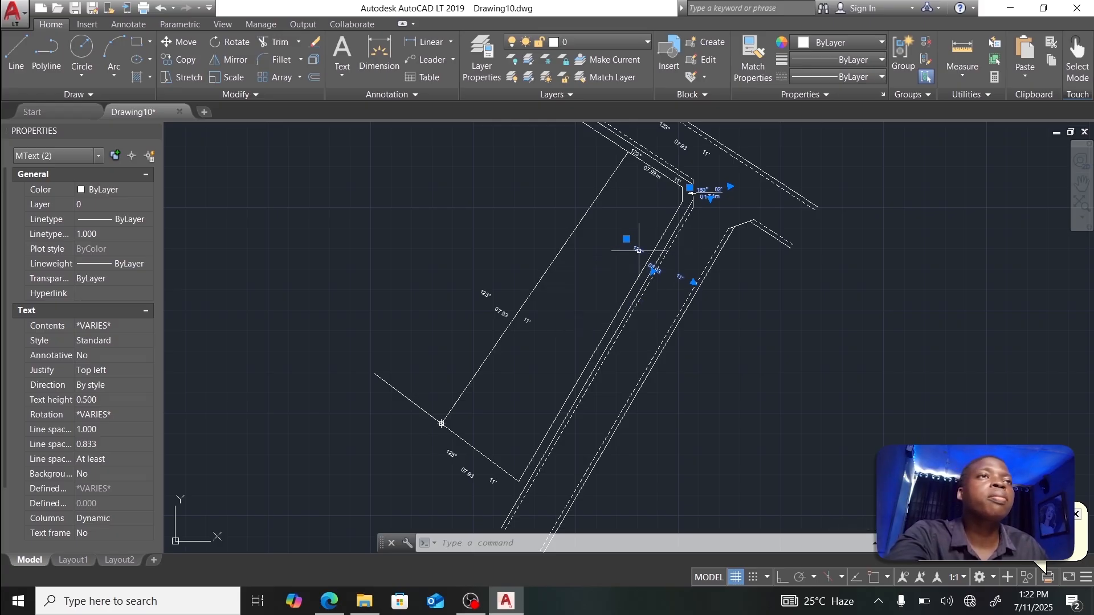
scroll(635, 249, up, 2)
scroll(636, 249, down, 1)
key(Escape)
Step: Retype that label's values as 210°, 39.53m and 18'
double_click(636, 250)
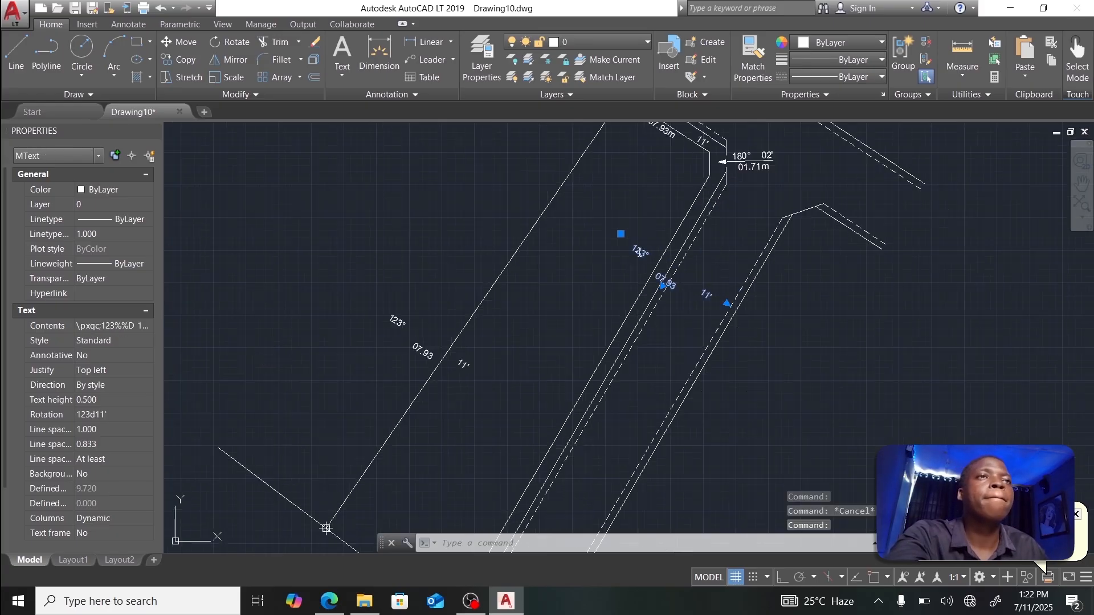
drag(634, 249, 643, 254)
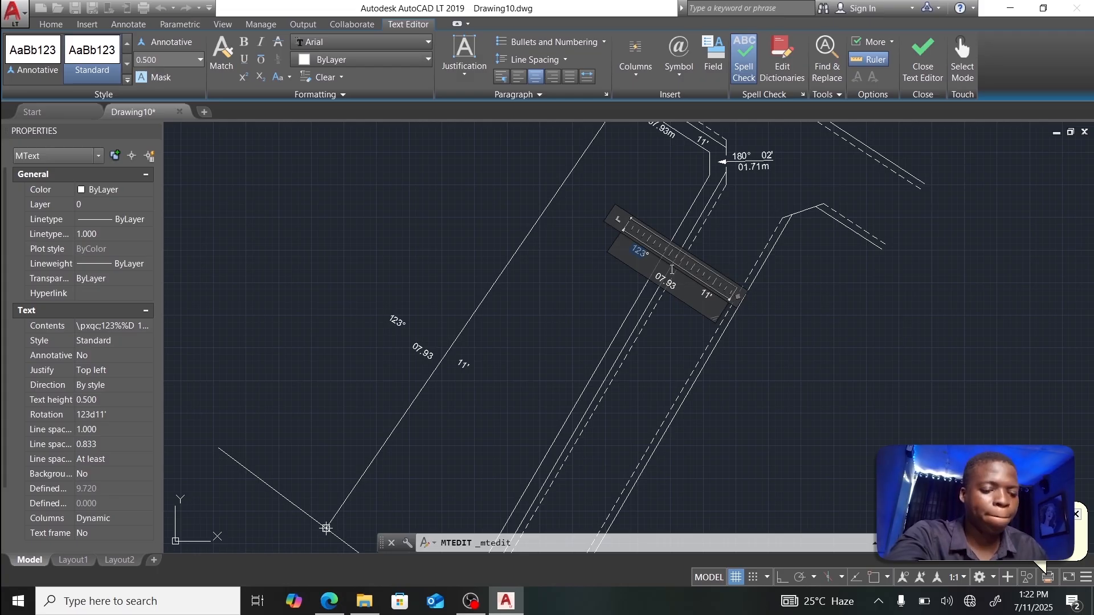
text(210)
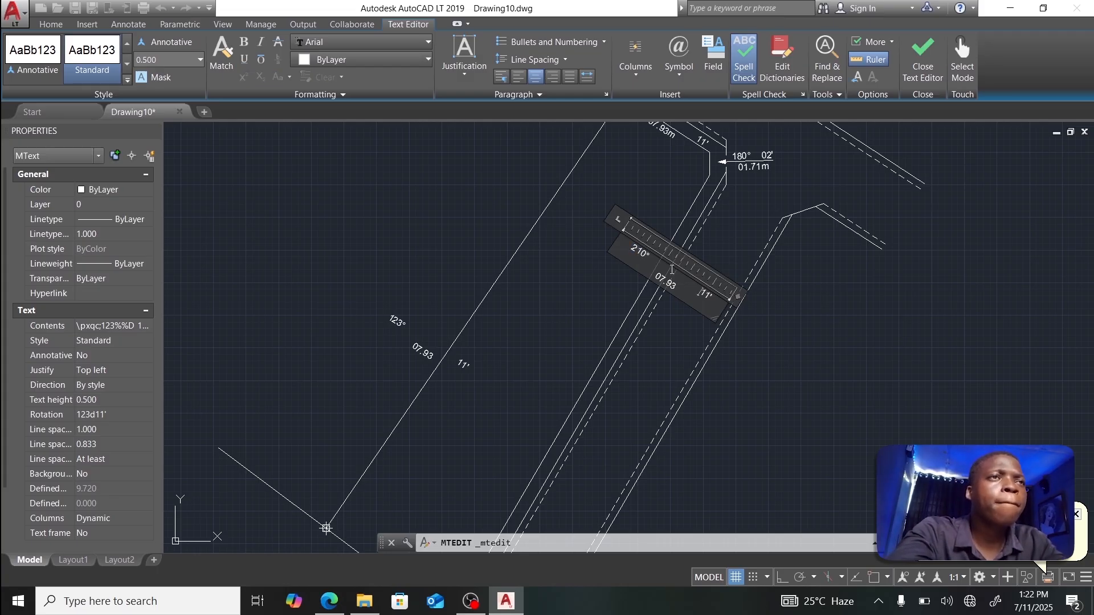
drag(658, 273, 680, 286)
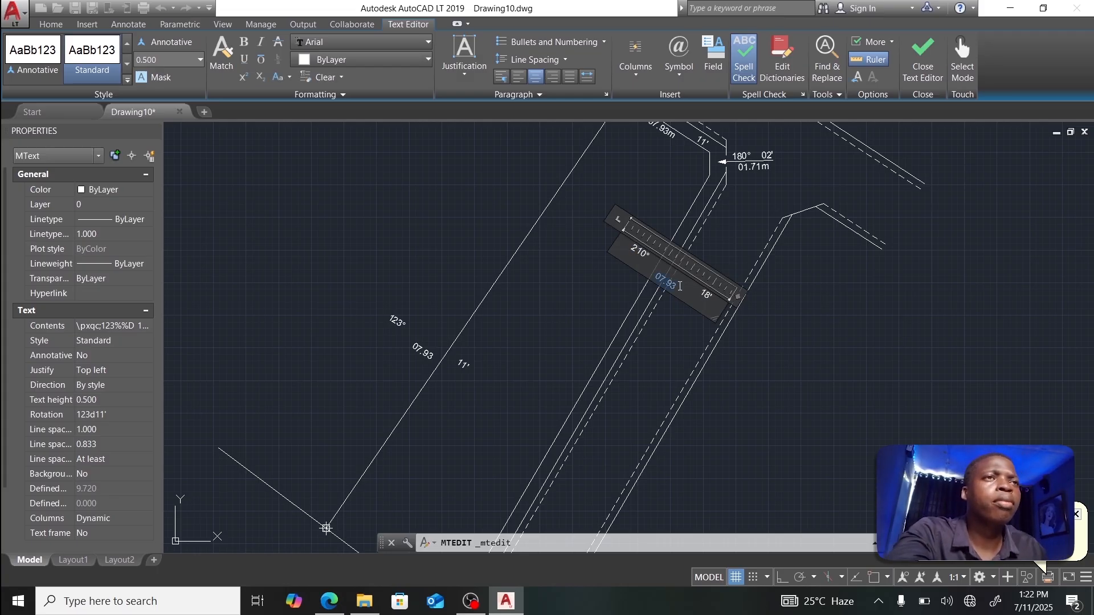
text(39.53m)
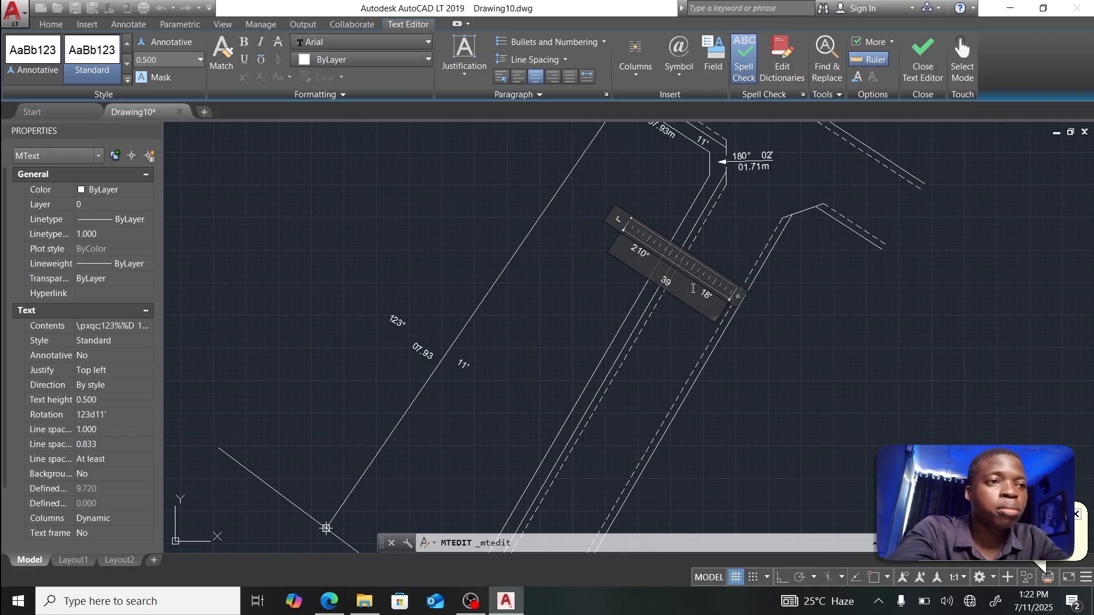
click(773, 195)
click(677, 233)
key(Escape)
key(Escape)
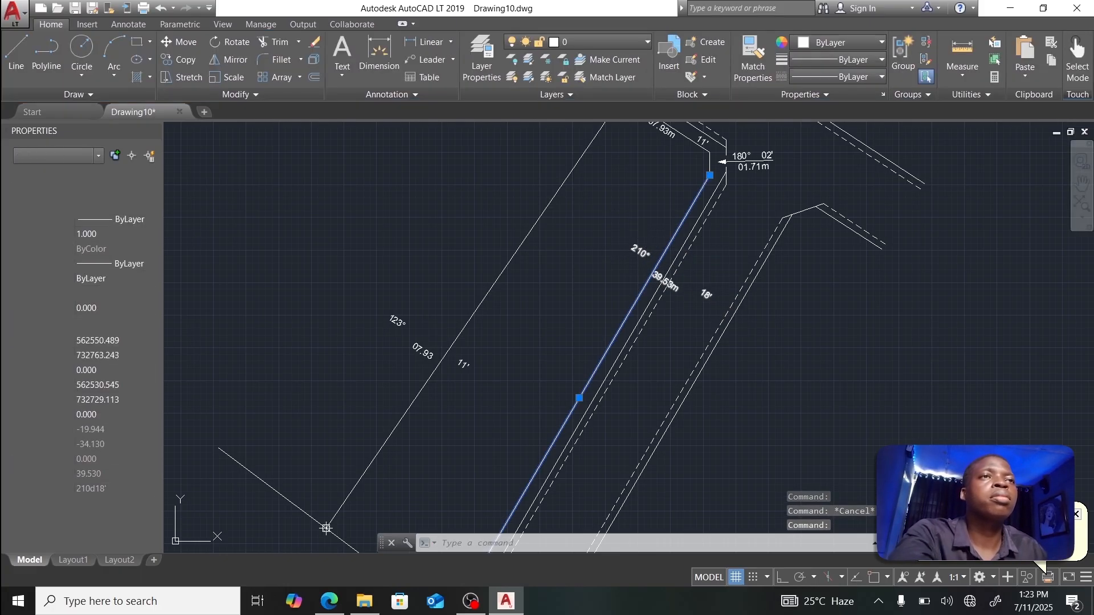
Step: Set the 210° label's Rotation to 210d18' in Properties
click(641, 249)
click(100, 418)
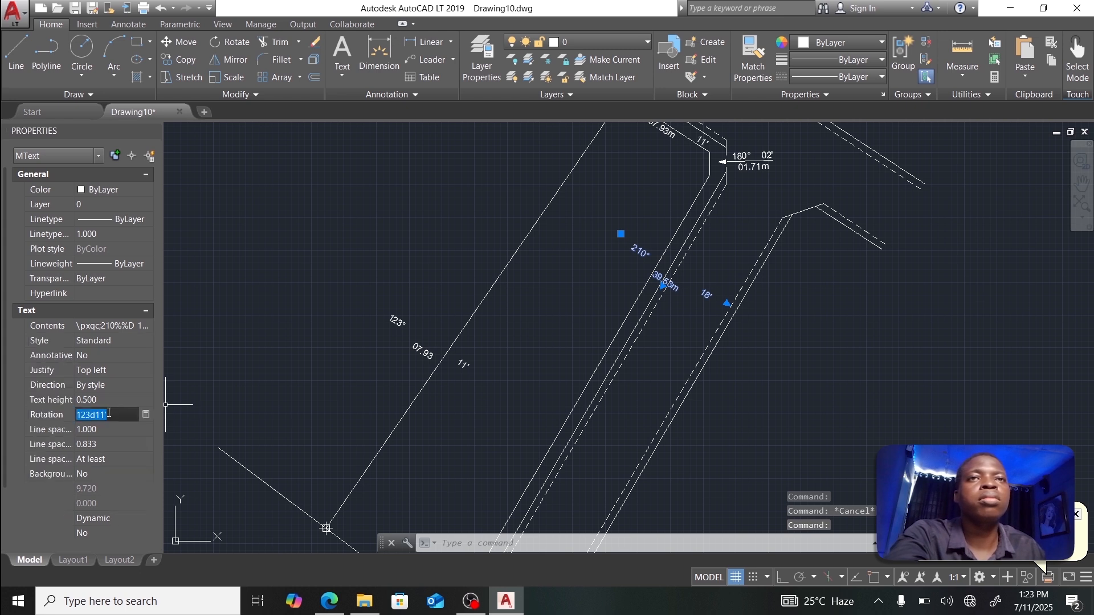
text(210)
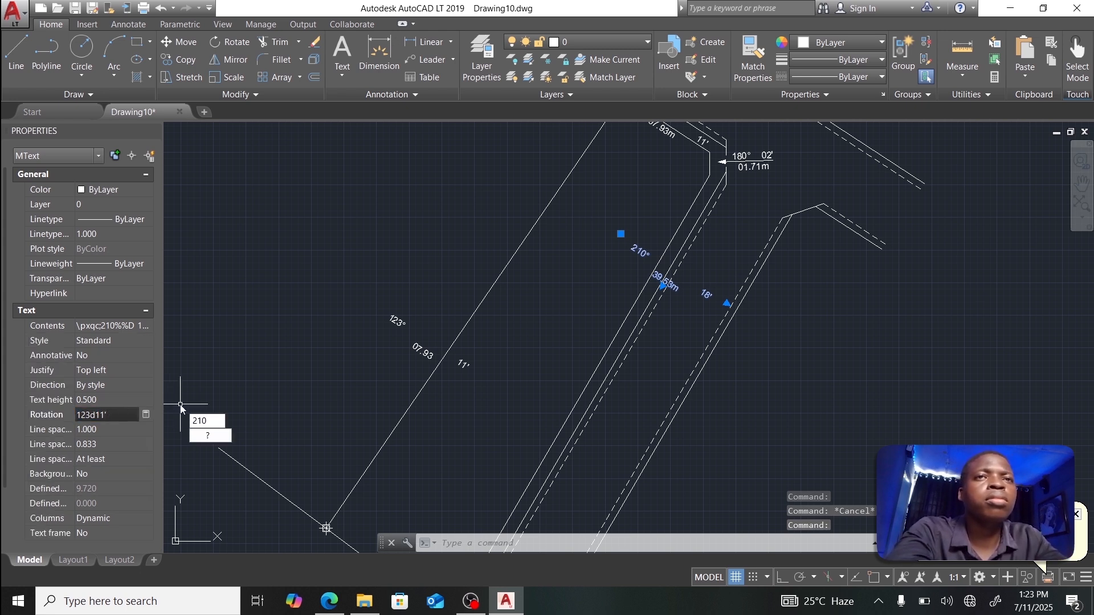
click(128, 420)
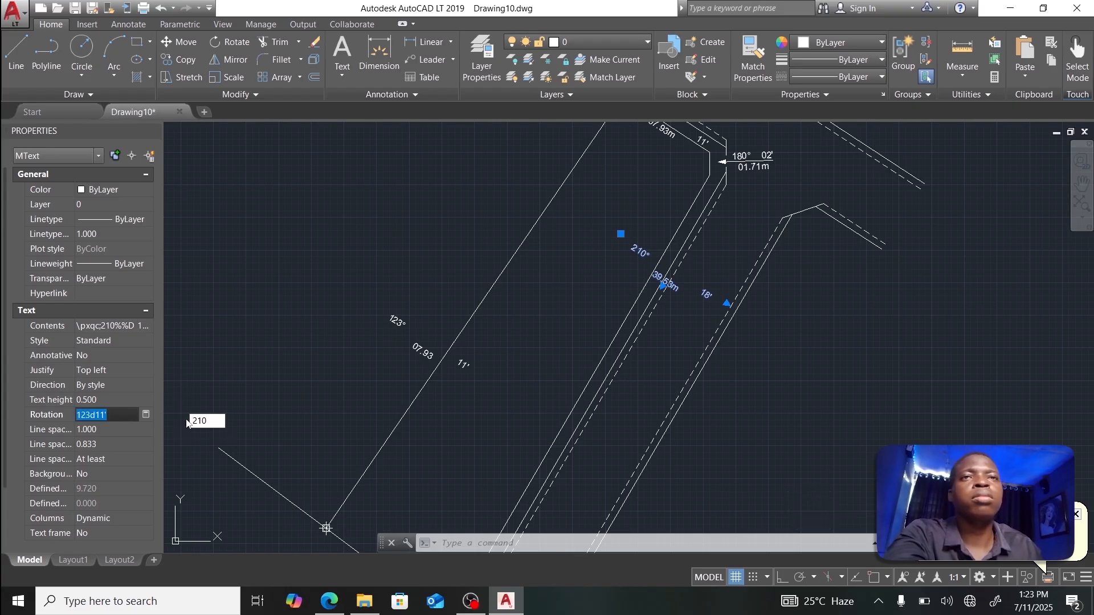
text(210d18)
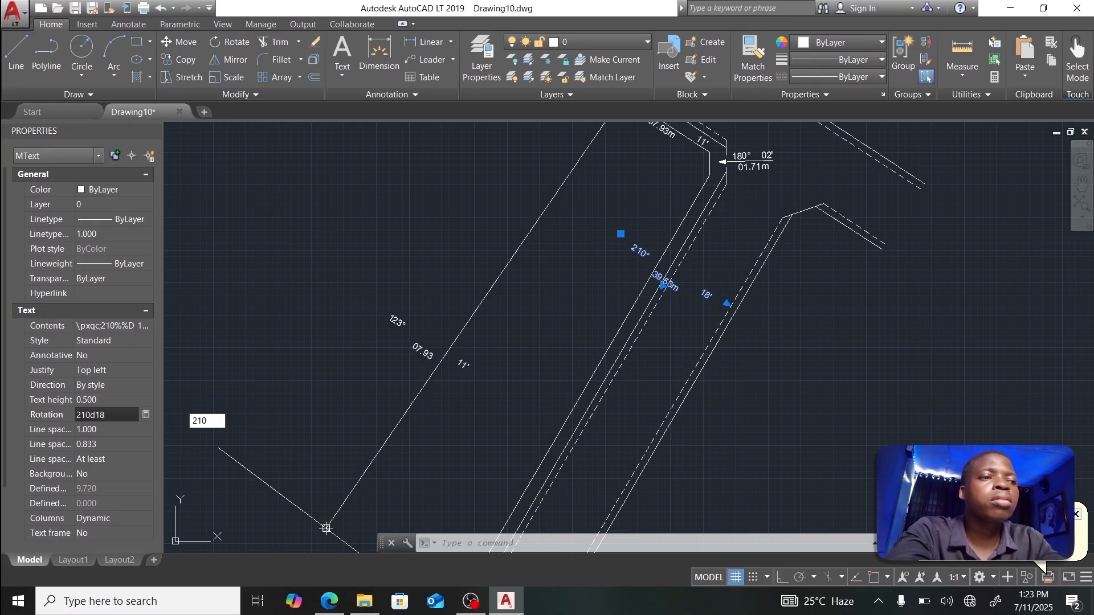
text(')
key(Tab)
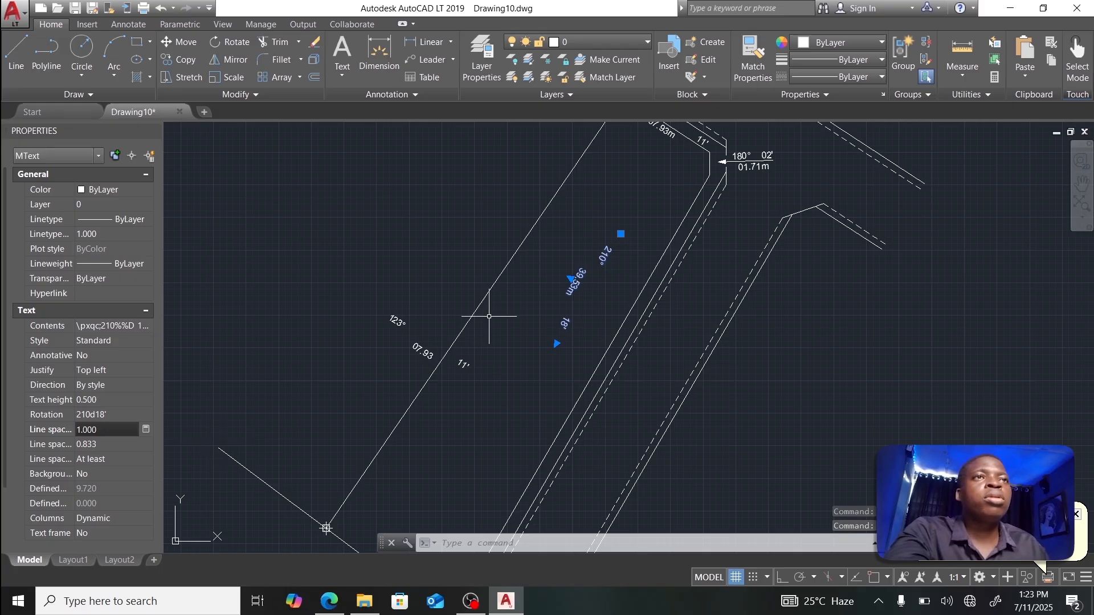
Step: Move the 210° label next to the road-side boundary line
click(569, 284)
key(Escape)
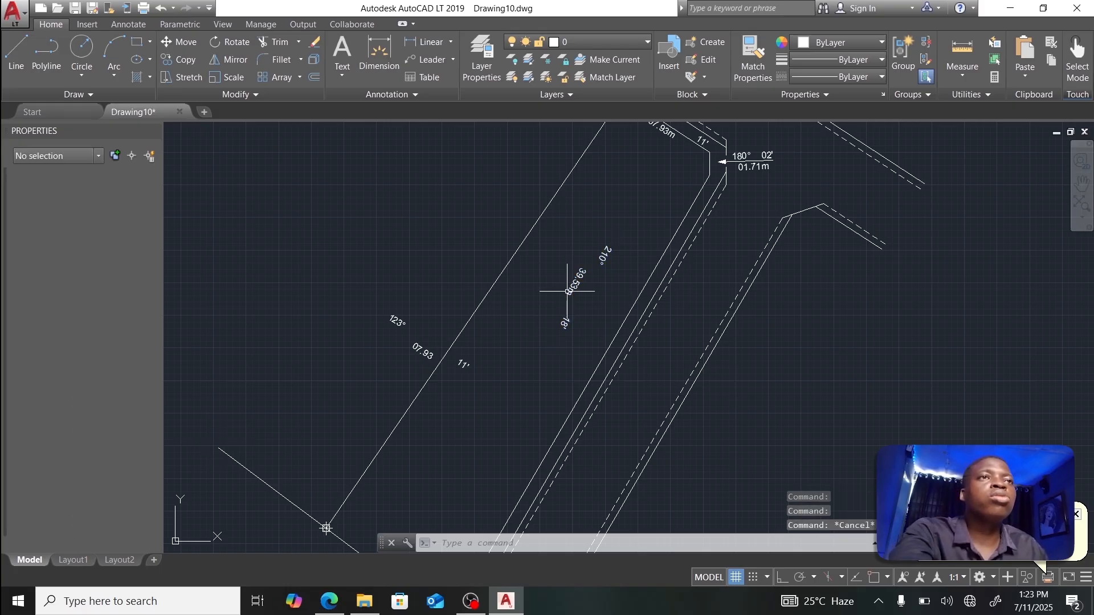
click(607, 261)
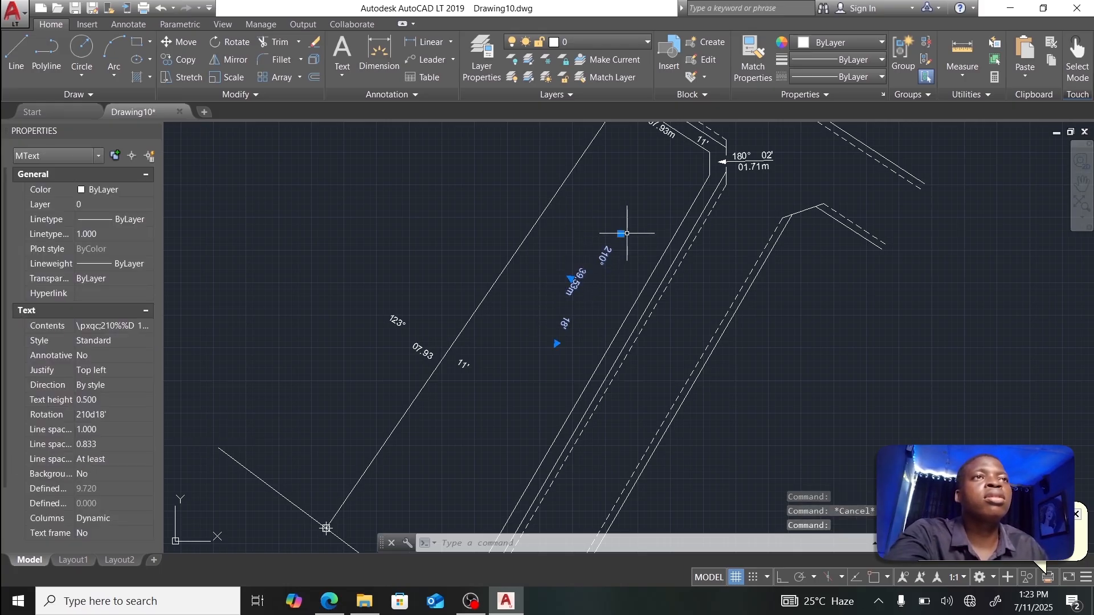
click(621, 233)
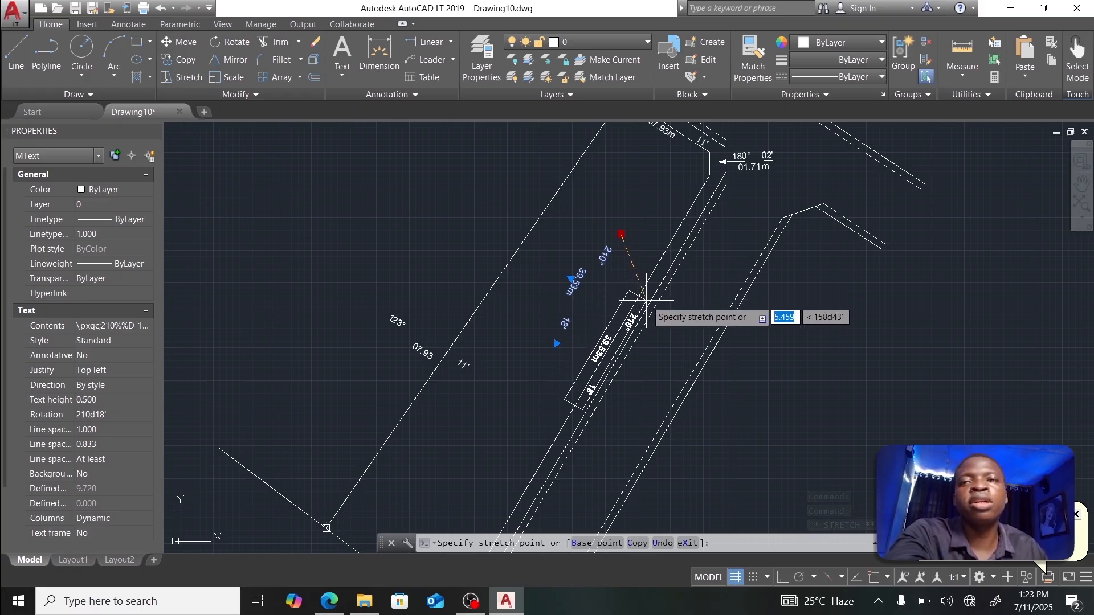
click(646, 299)
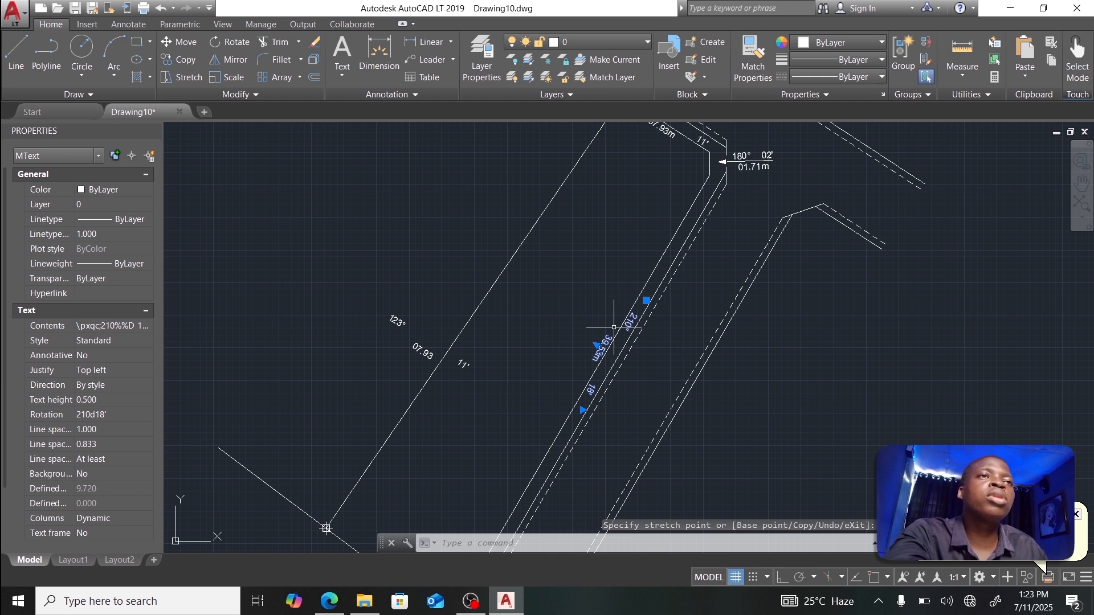
click(123, 415)
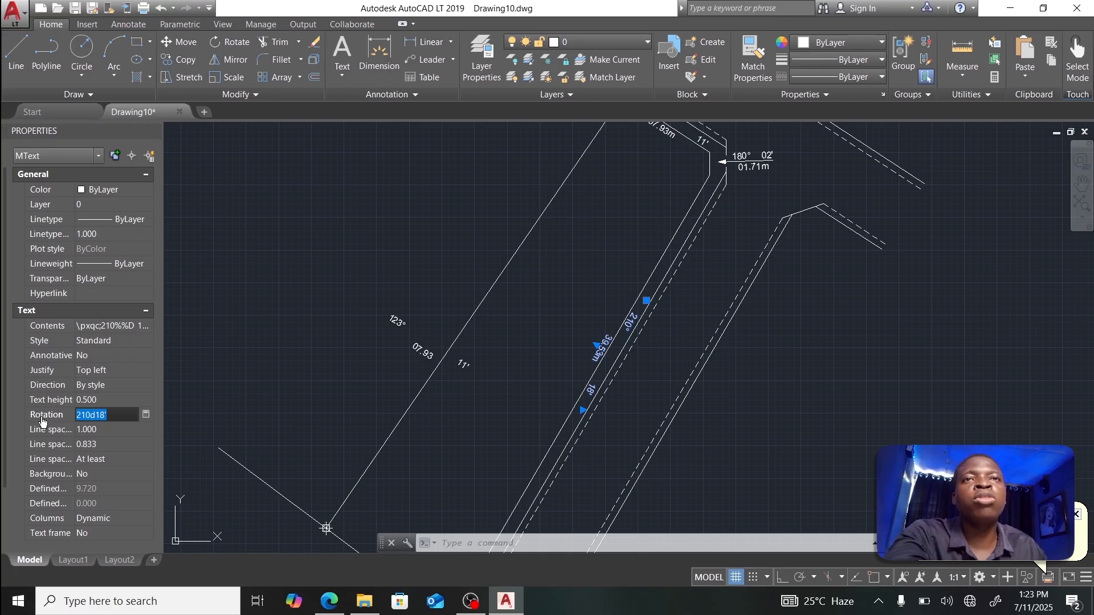
Step: Change the label's rotation to 30d18' by computing 210d18' minus 180 in QuickCalc
click(146, 416)
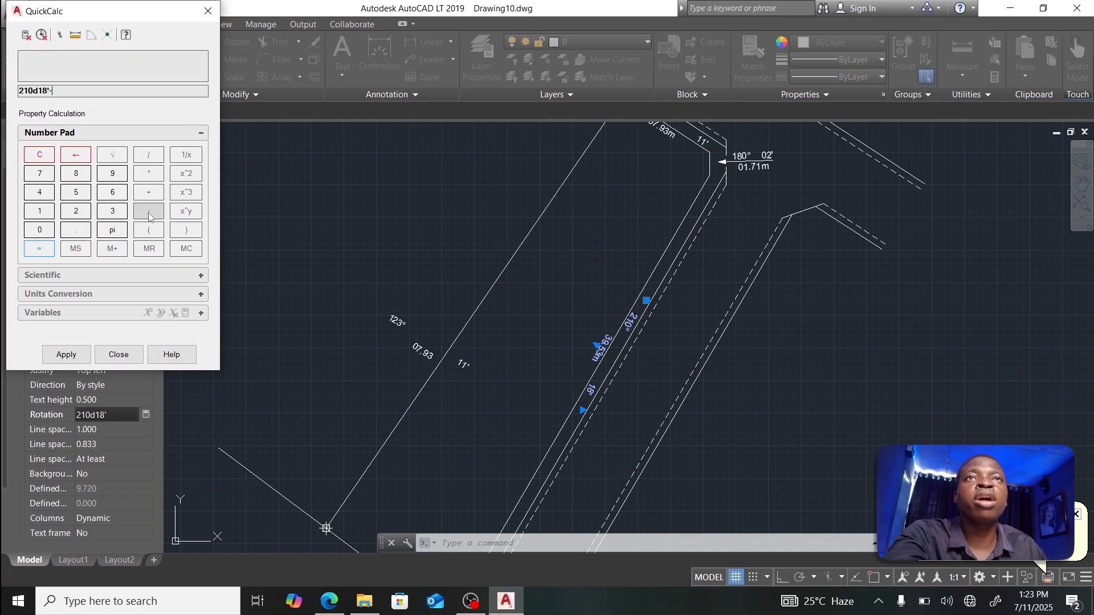
click(39, 211)
click(76, 173)
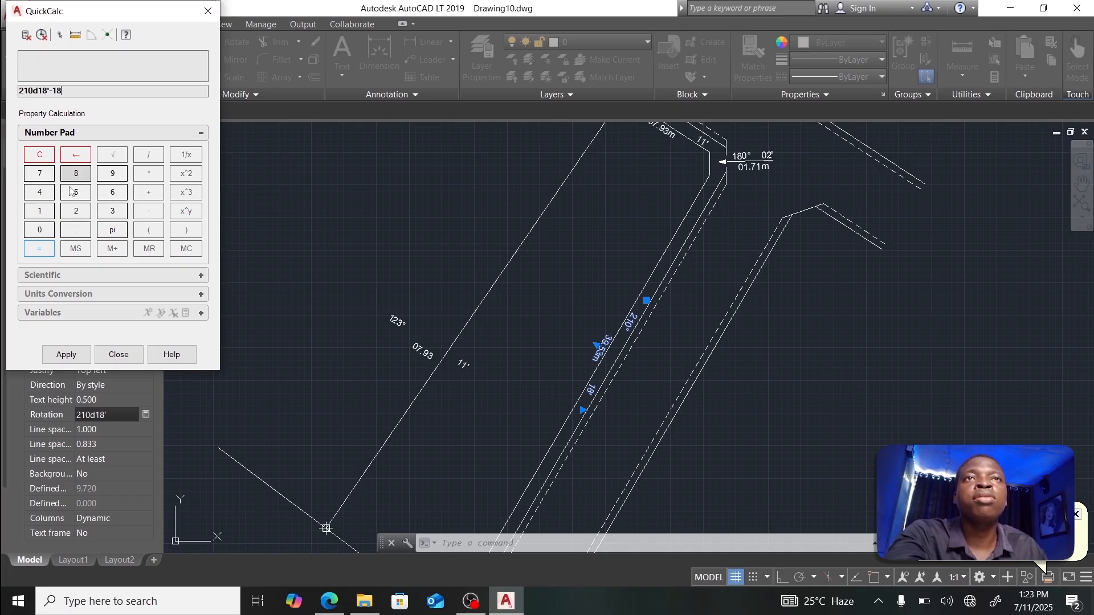
click(39, 229)
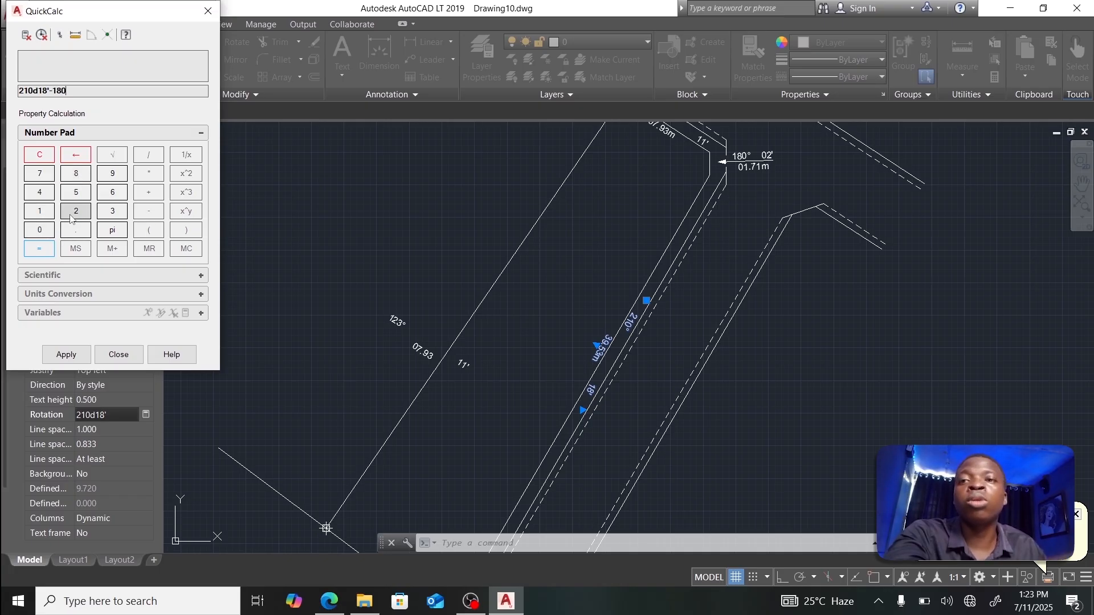
click(39, 248)
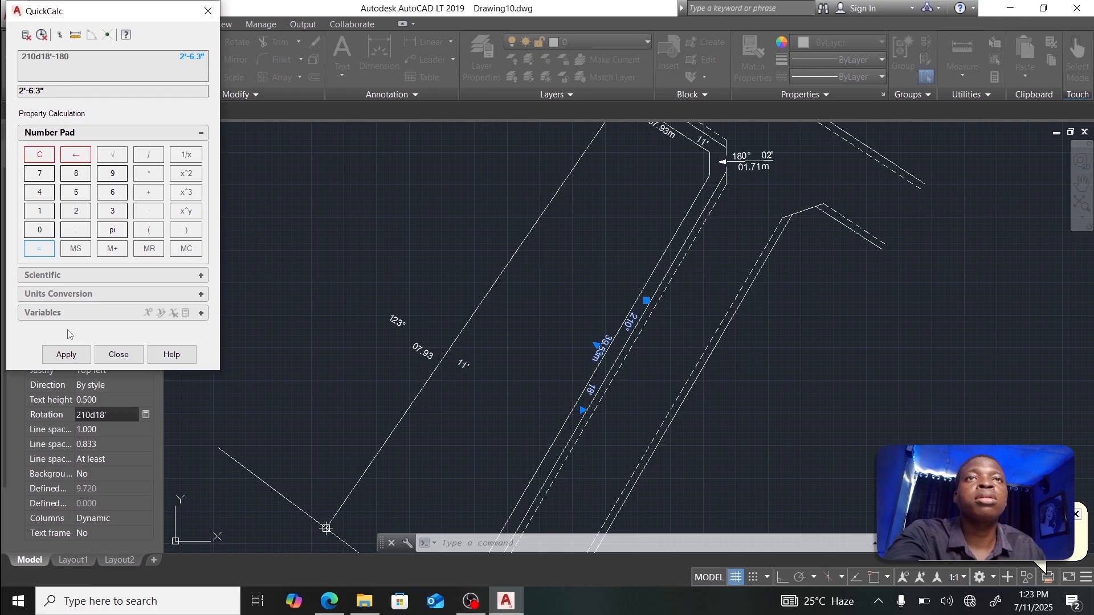
click(66, 354)
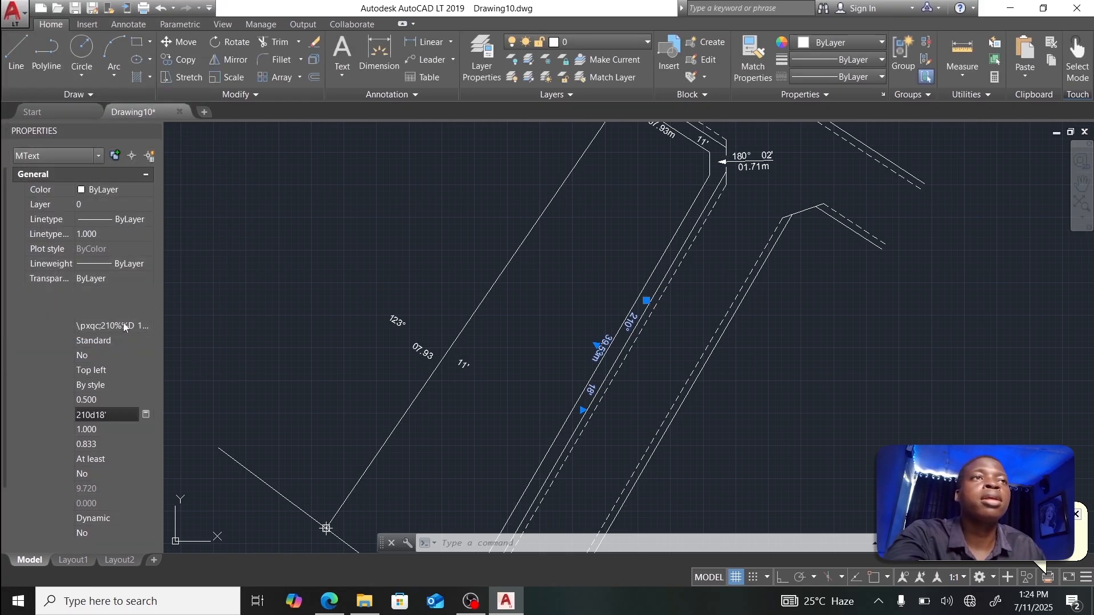
Step: Slide the label lower along the boundary line and reopen its text
click(647, 301)
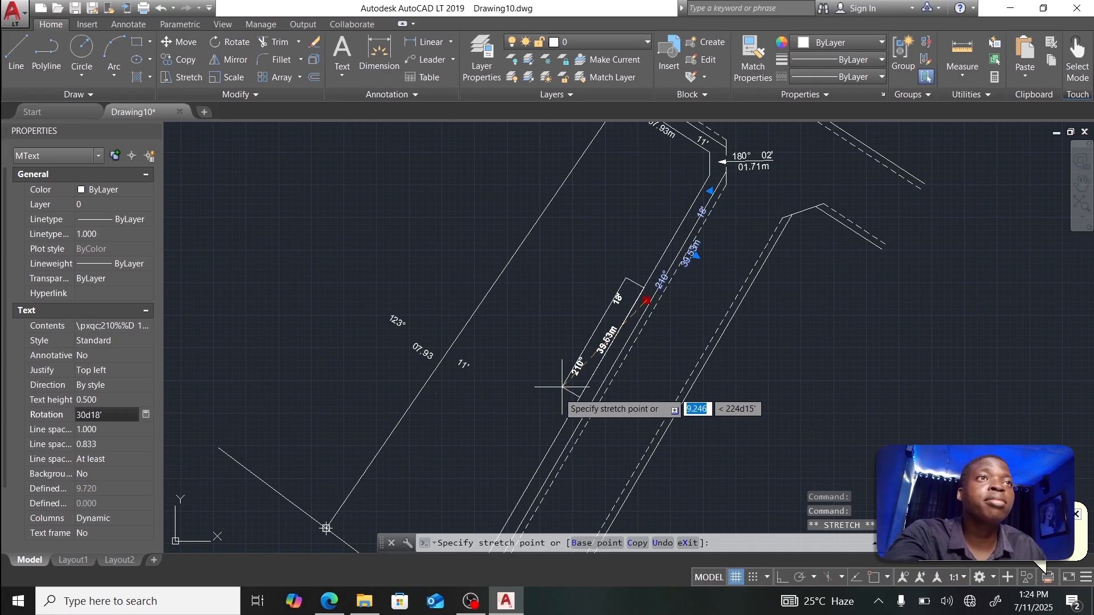
click(553, 429)
double_click(569, 408)
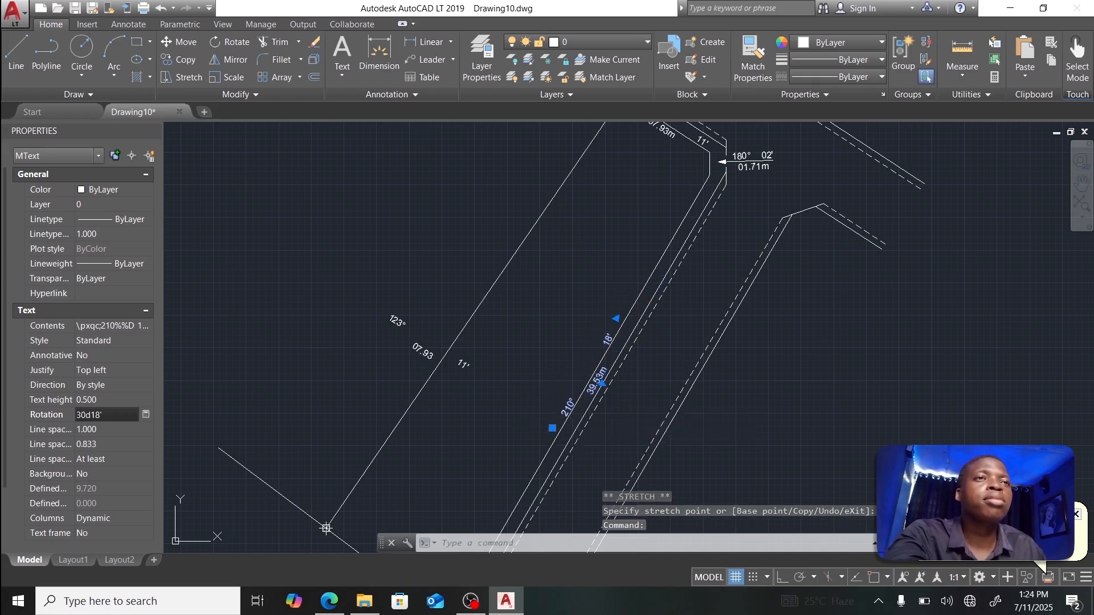
scroll(612, 351, down, 2)
scroll(611, 350, up, 2)
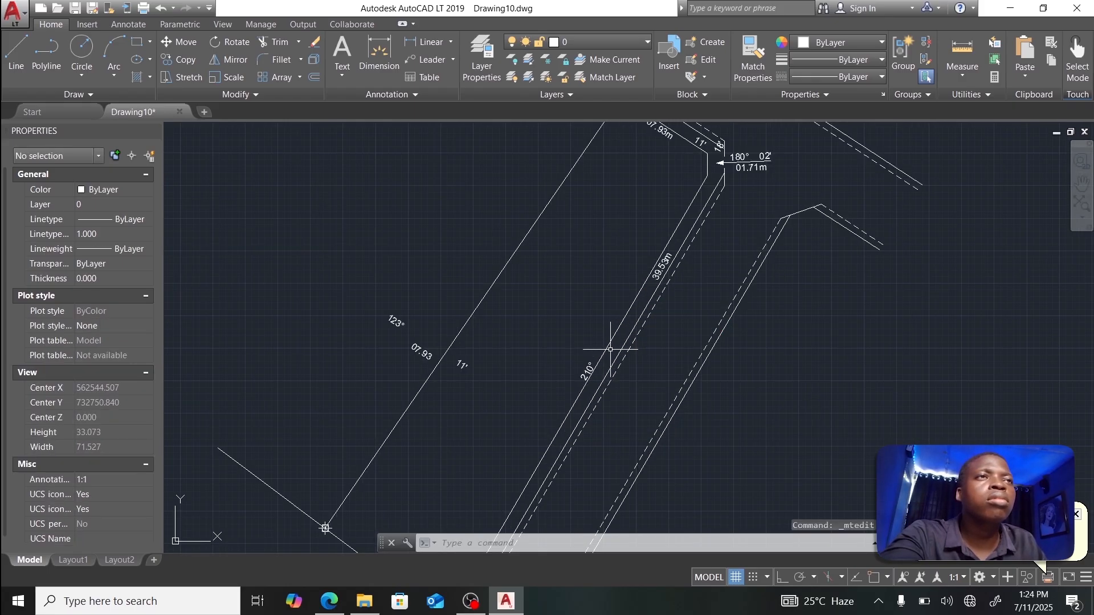
Step: Move the 210° bearing label further down, beside the lower boundary line
middle_drag(603, 306, 599, 239)
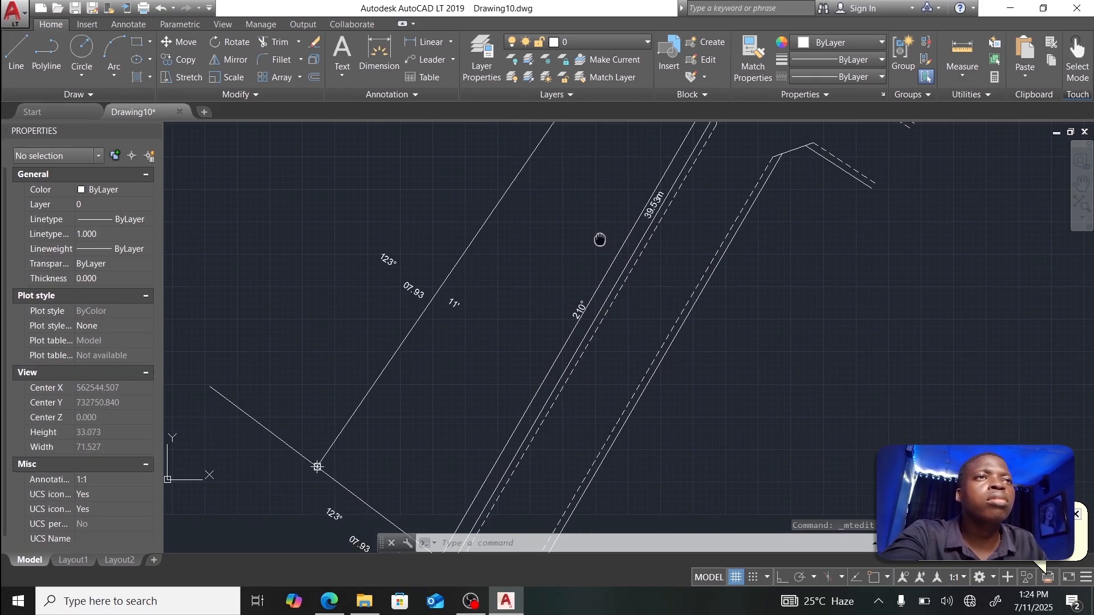
click(575, 304)
click(537, 367)
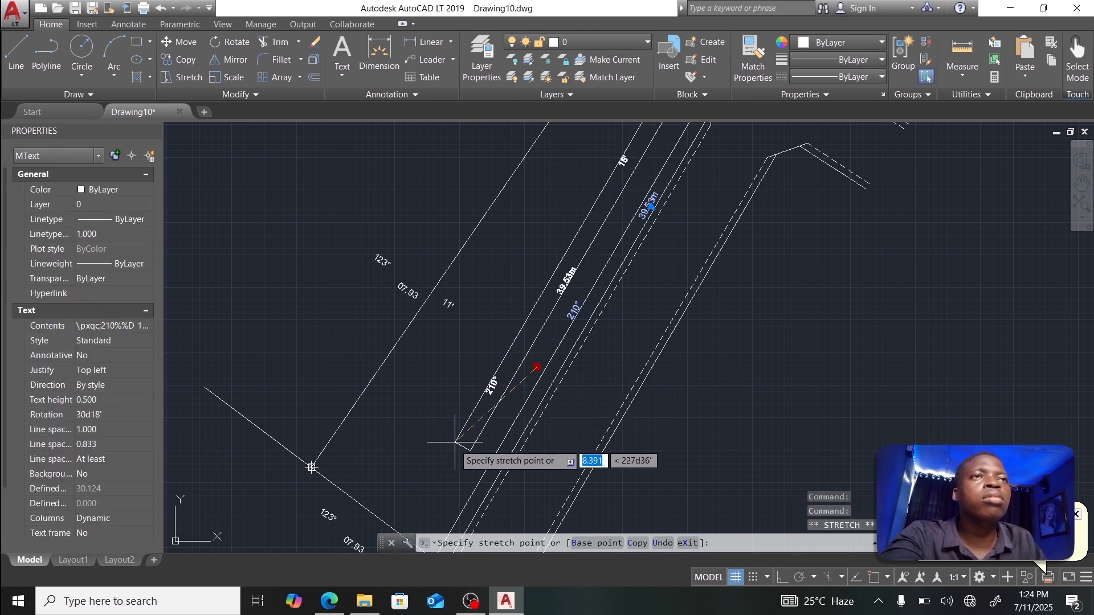
click(467, 486)
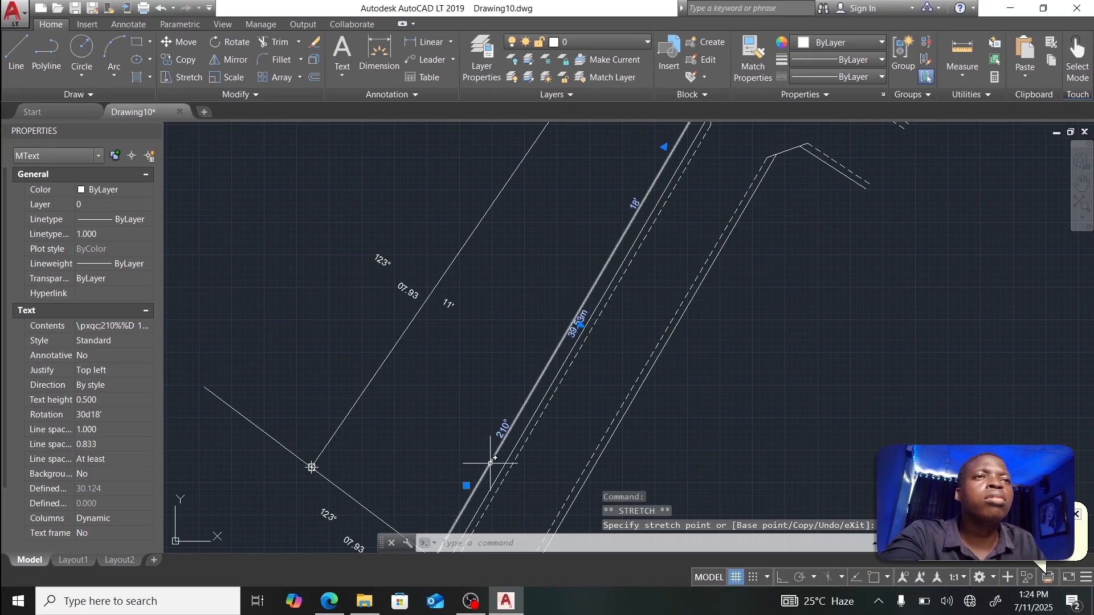
click(500, 434)
Step: Reorder the label text so 39.53m is on top, with 210° 18' below
double_click(498, 426)
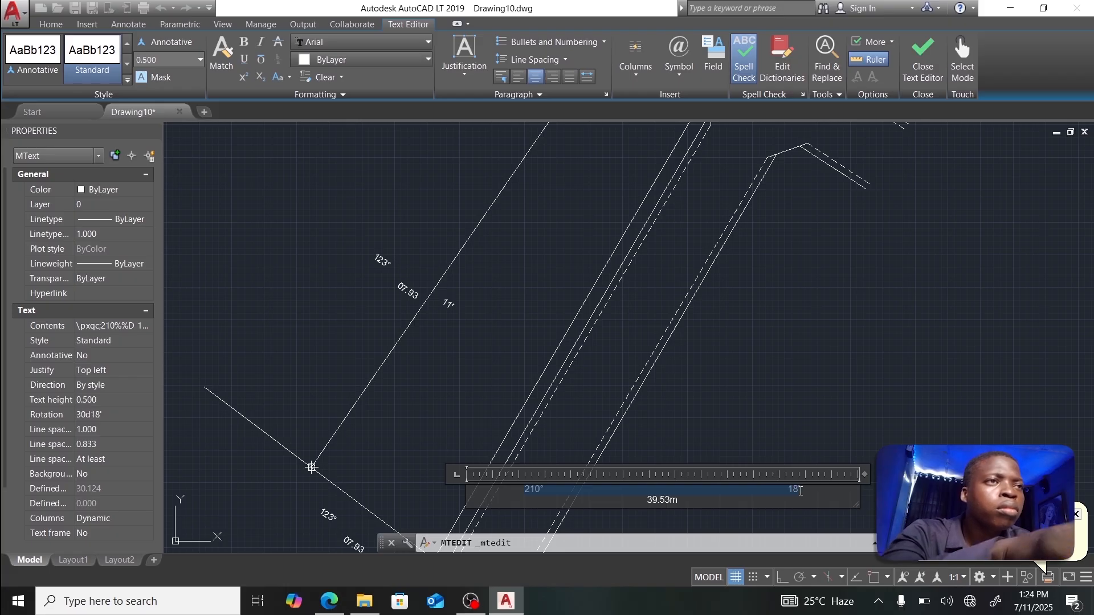
key(ctrl+x)
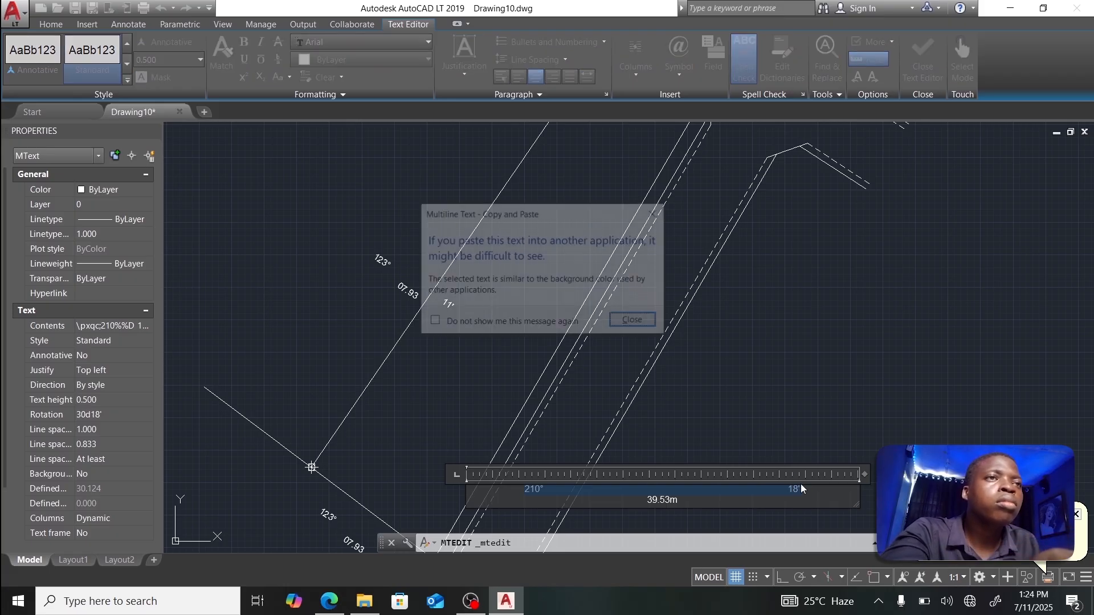
click(635, 322)
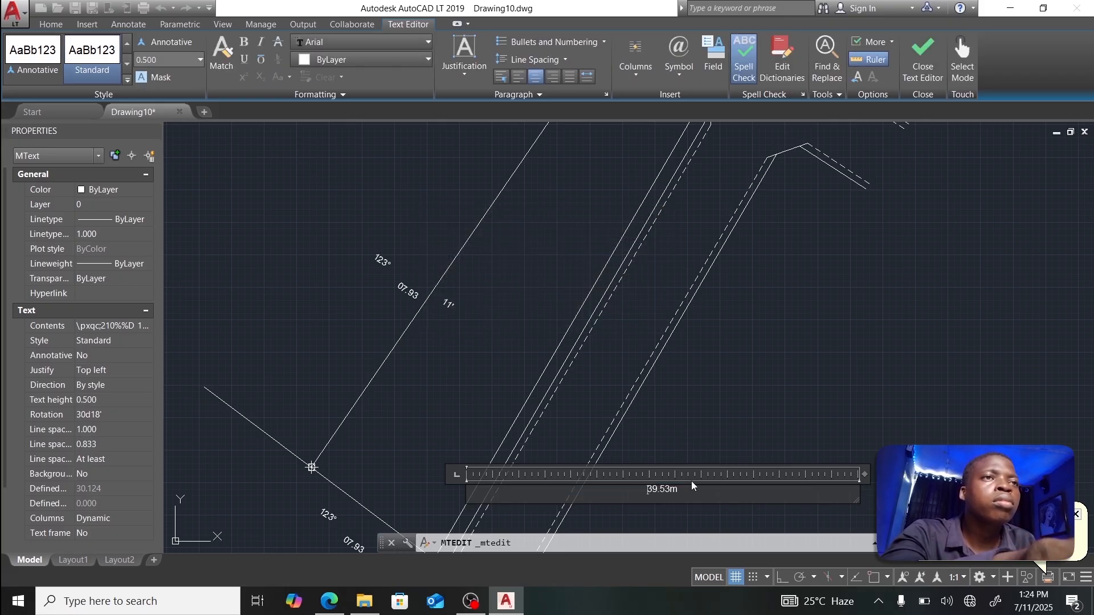
key(ctrl+v)
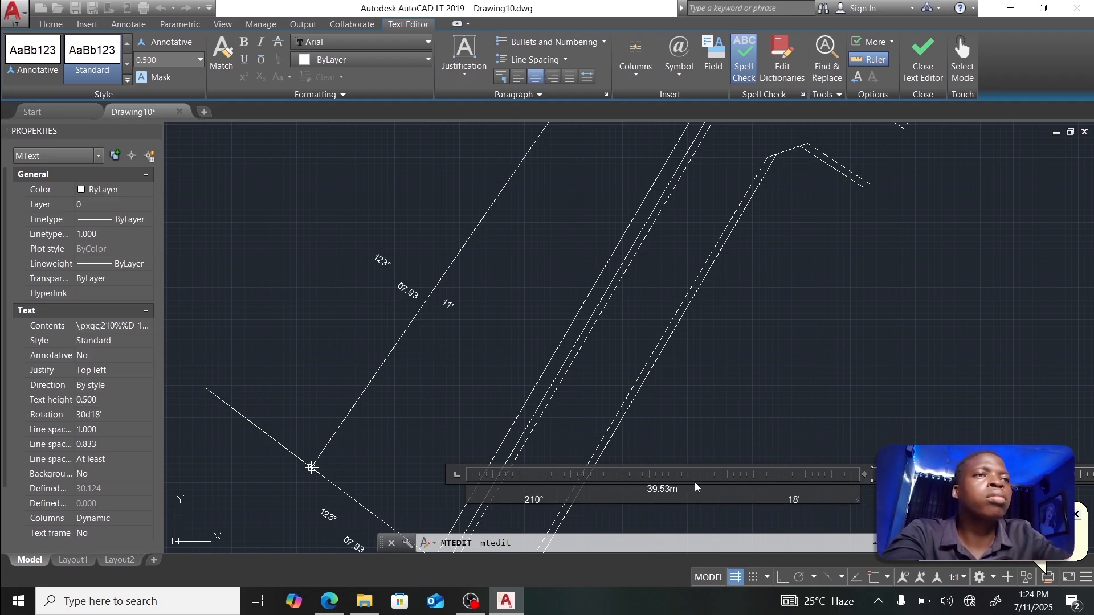
key(BackSpace)
key(BackSpace)
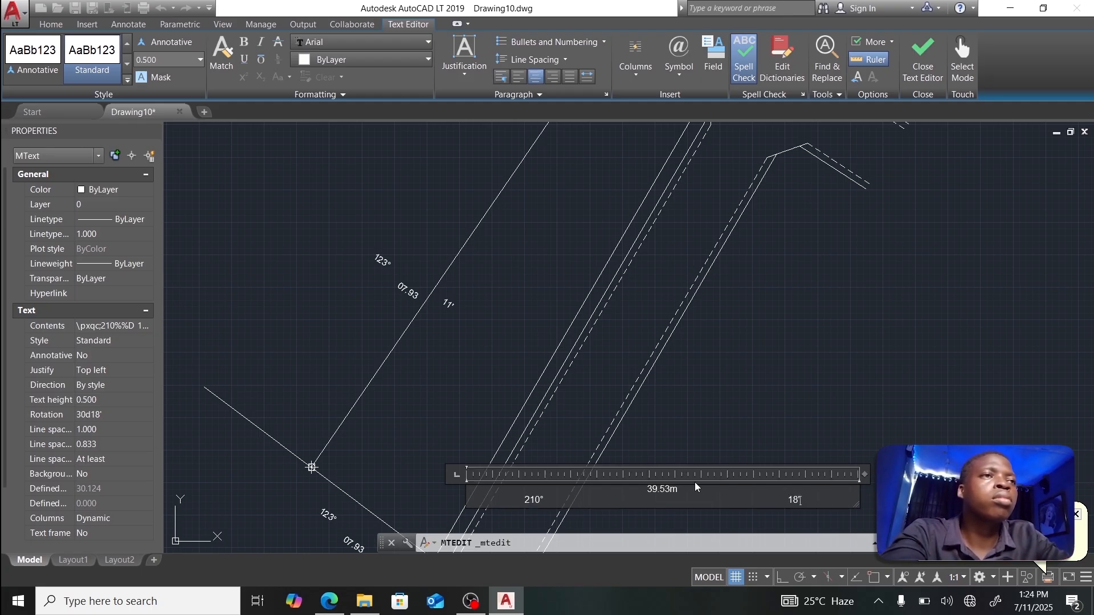
click(910, 57)
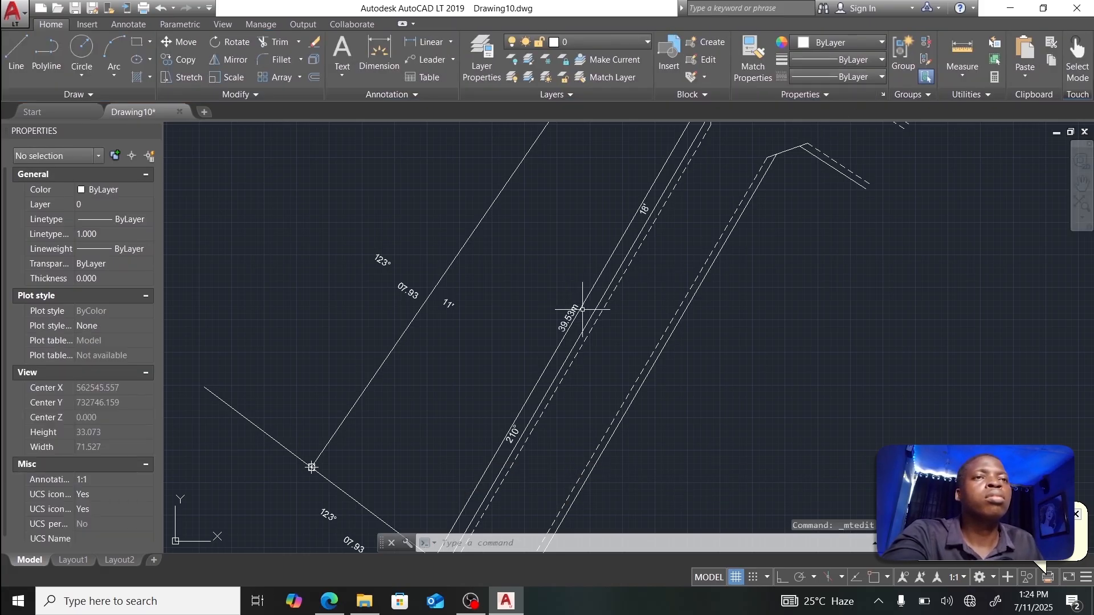
Step: Retype the road-side label's text as SURVEY STREET
middle_drag(526, 319, 637, 213)
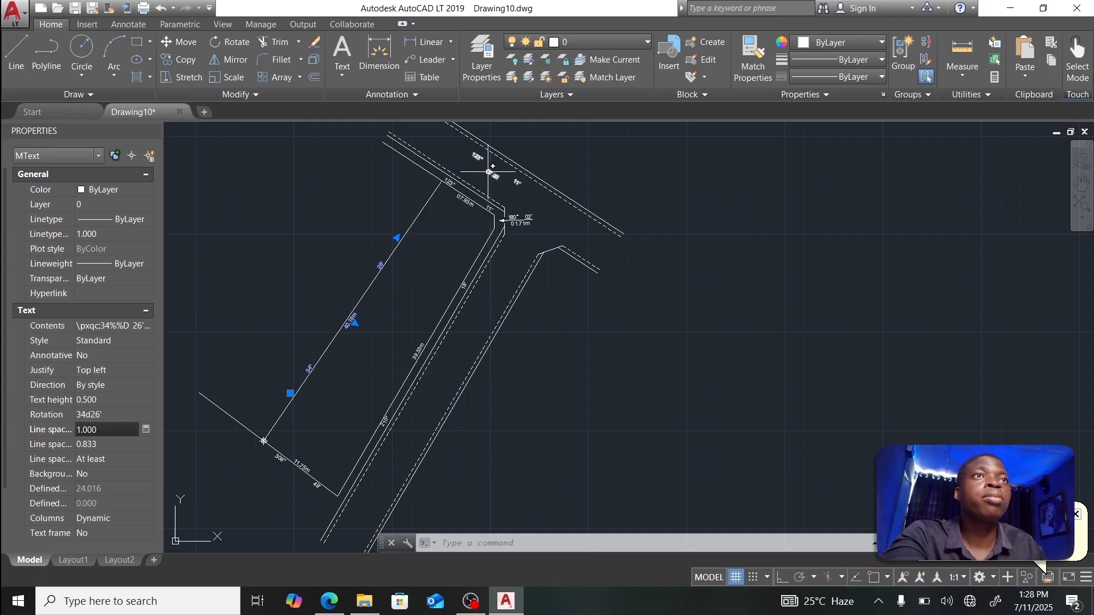
scroll(489, 171, up, 6)
middle_drag(485, 171, 511, 274)
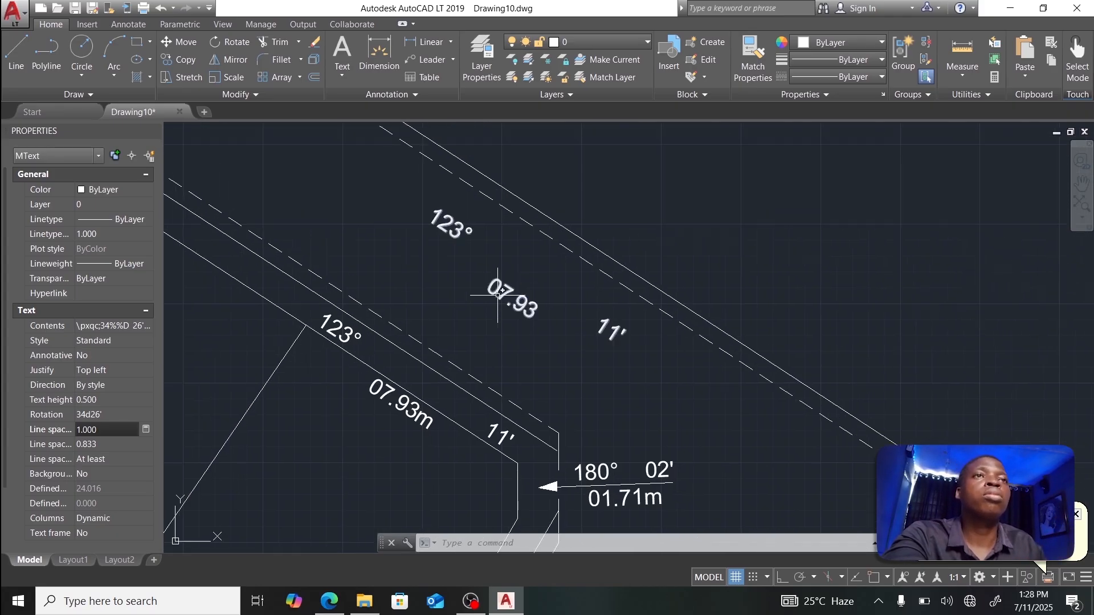
double_click(447, 204)
text(SURV)
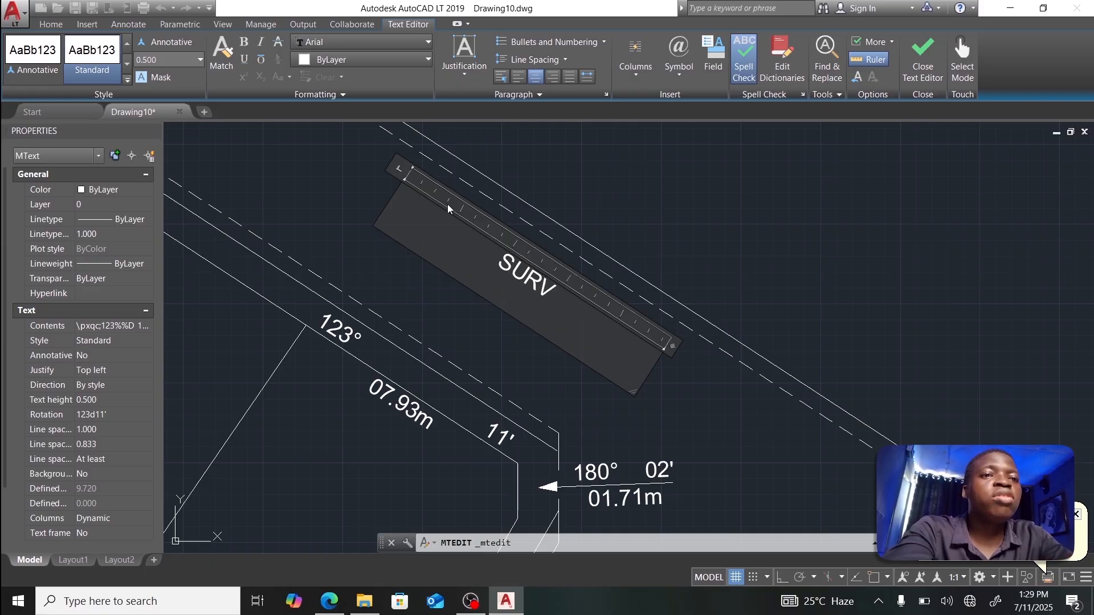
text(EY)
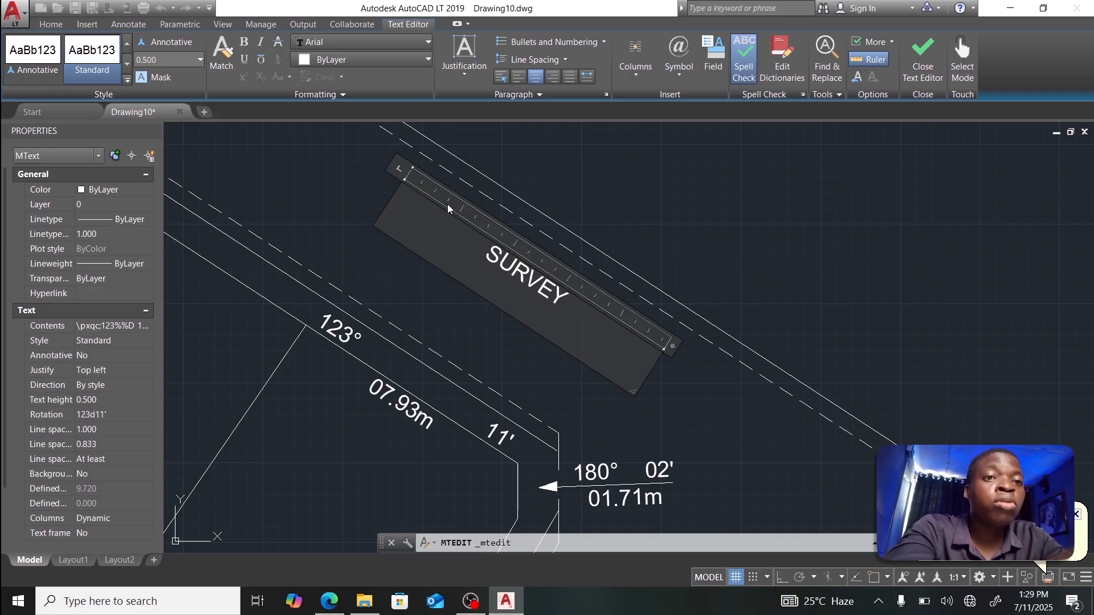
text( STREET)
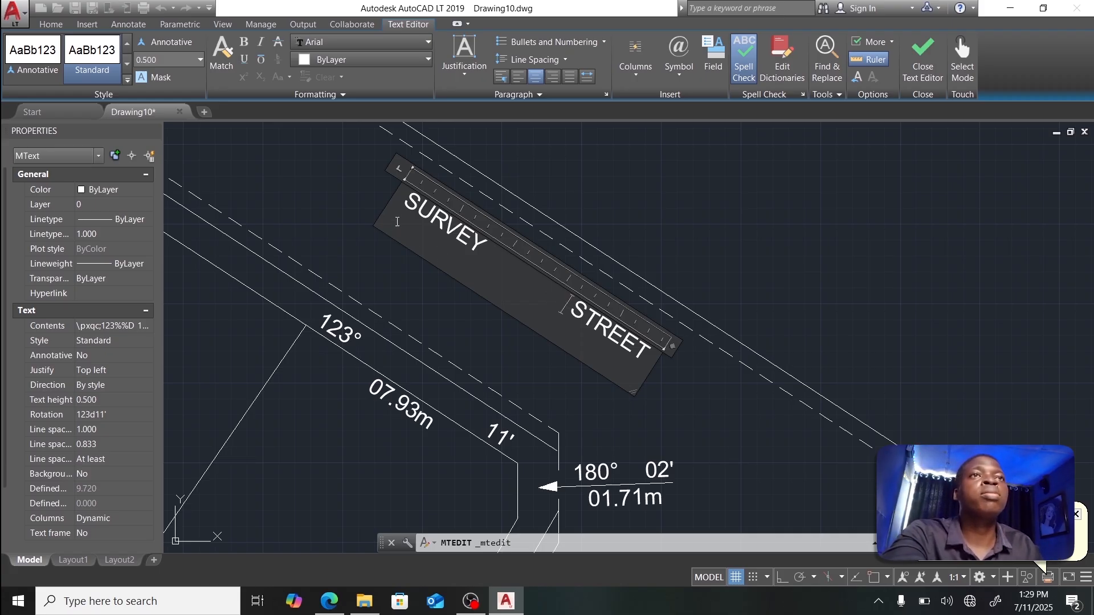
Step: Give SURVEY STREET text height 1.000, widen its box and remove the extra spaces
drag(402, 211, 651, 355)
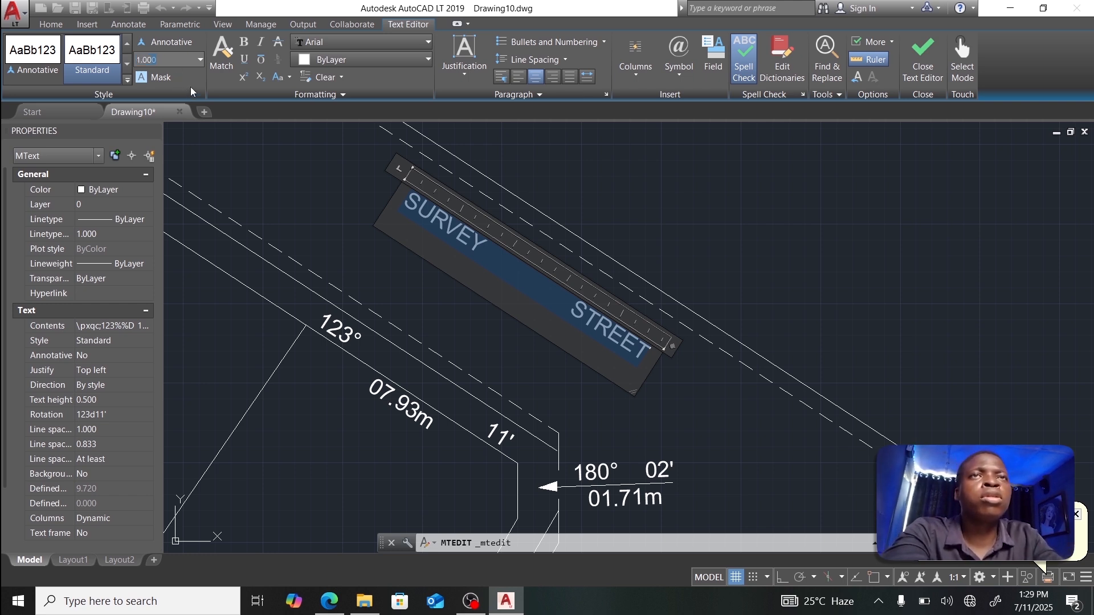
key(Return)
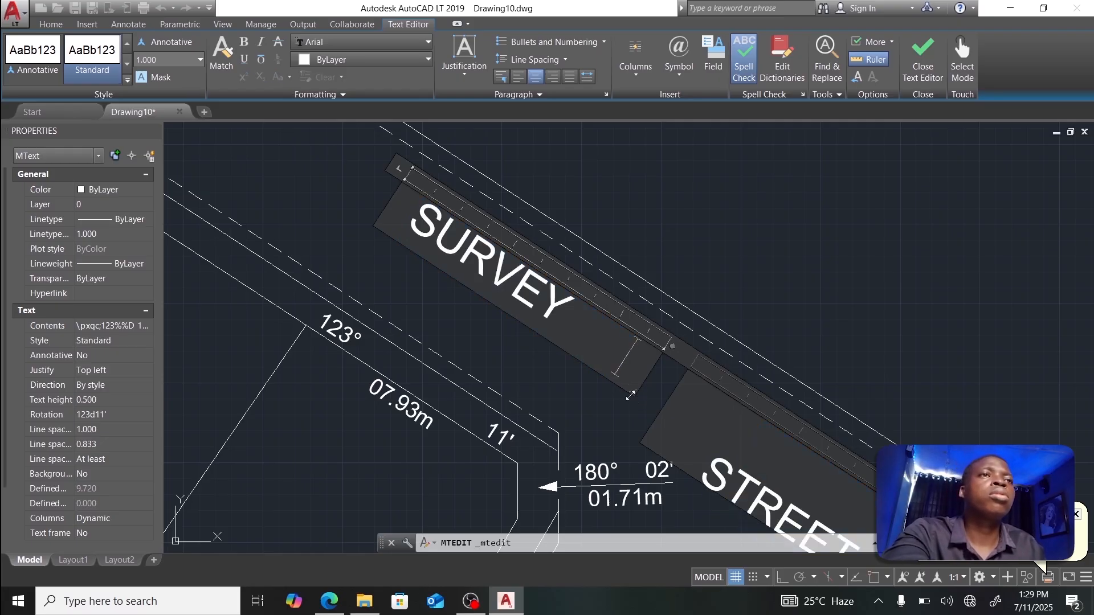
drag(632, 394, 860, 525)
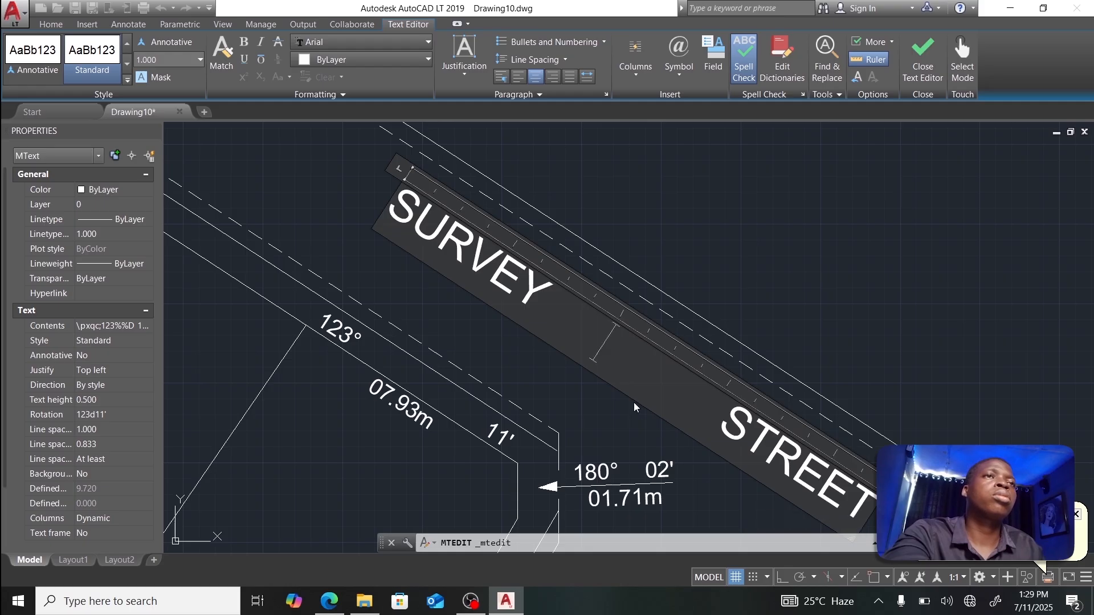
key(BackSpace)
key(BackSpace)
key(BackSpace)
key(BackSpace)
key(BackSpace)
key(BackSpace)
key(BackSpace)
key(BackSpace)
key(BackSpace)
key(BackSpace)
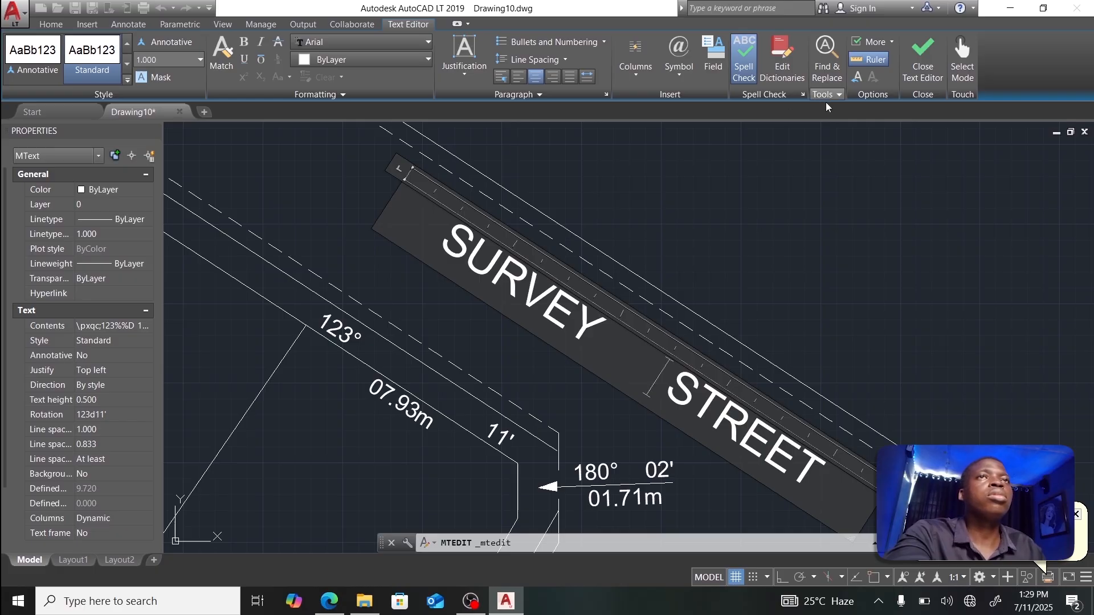
click(936, 53)
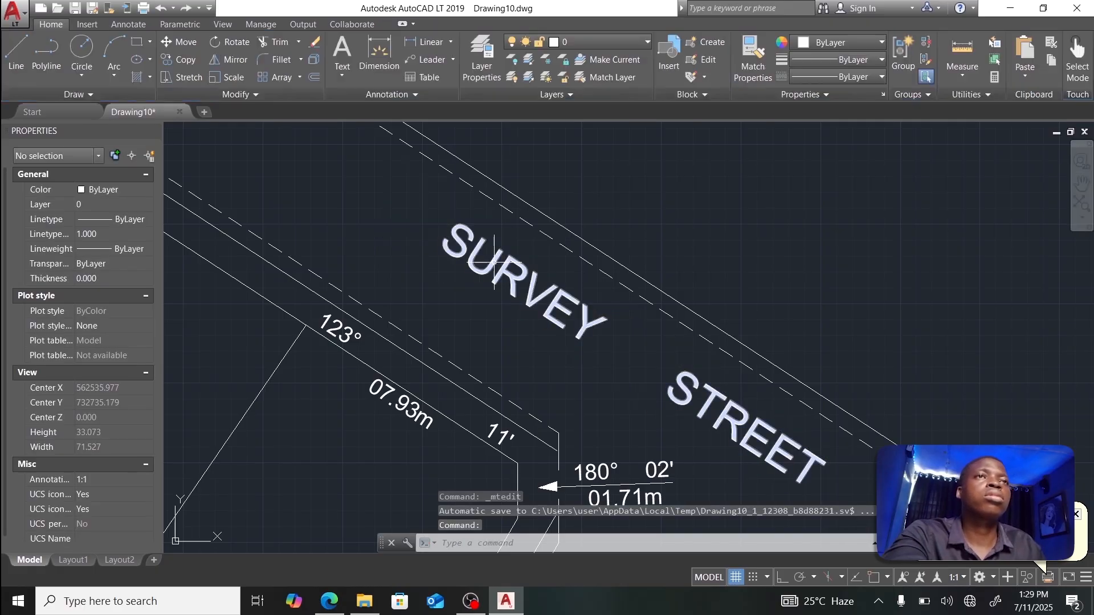
Step: Move the SURVEY STREET label to a new spot along the road
click(494, 262)
click(404, 184)
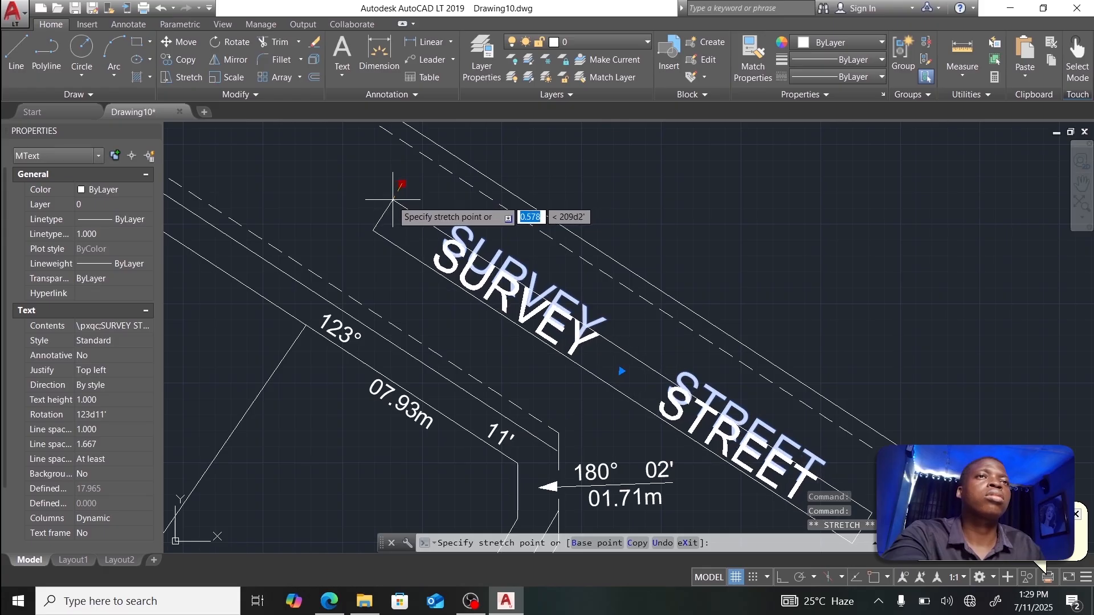
click(392, 202)
scroll(501, 220, down, 5)
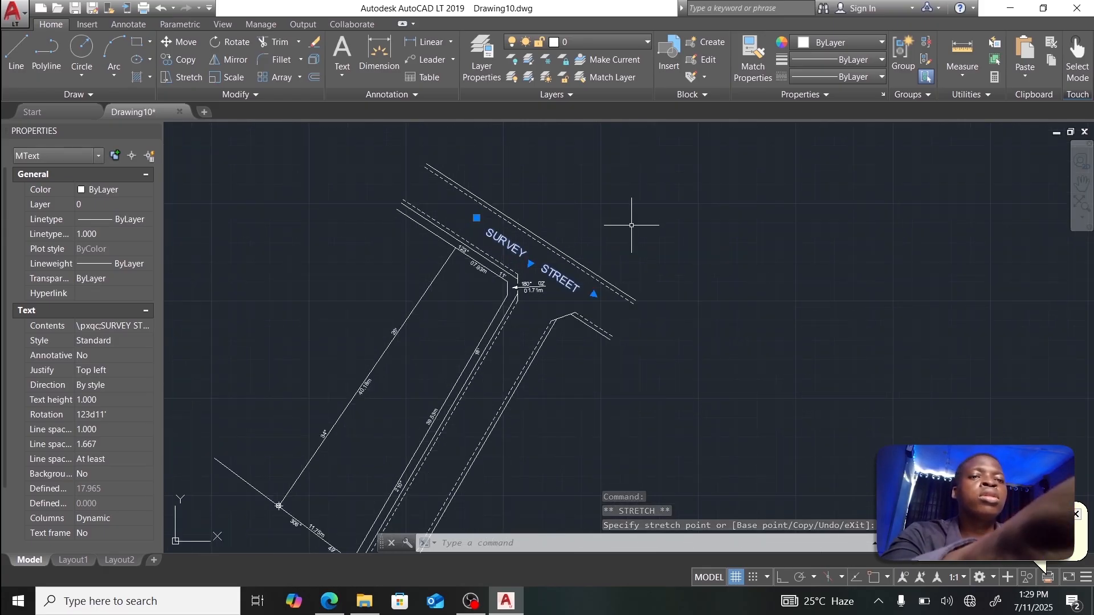
Step: Copy the SURVEY STREET label beside the side road and again to the upper left
text(COPY)
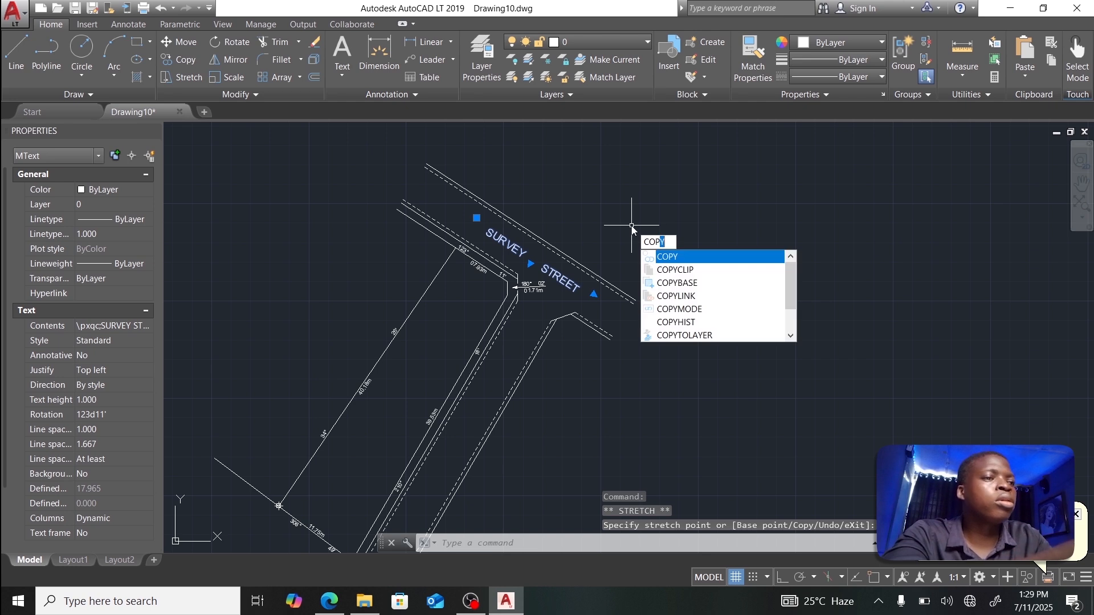
key(Return)
click(497, 242)
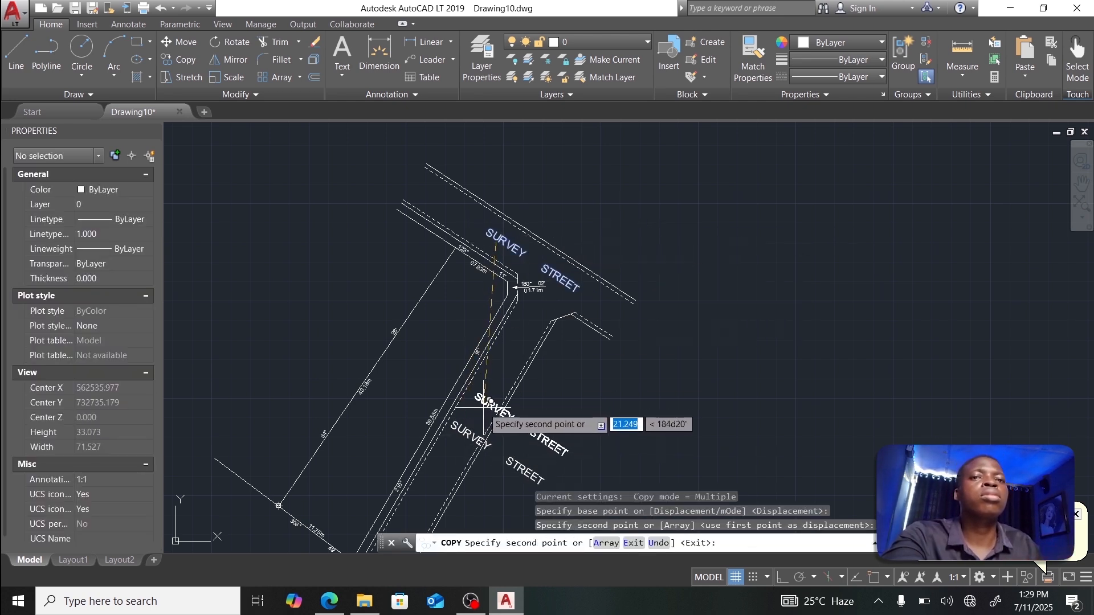
key(Escape)
click(463, 432)
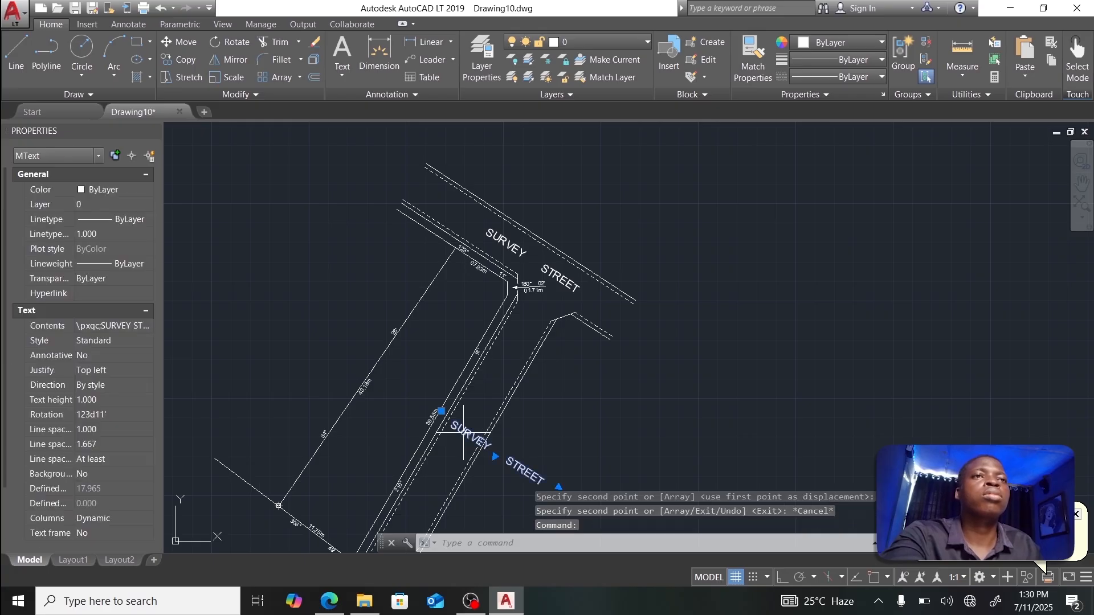
text(COPY)
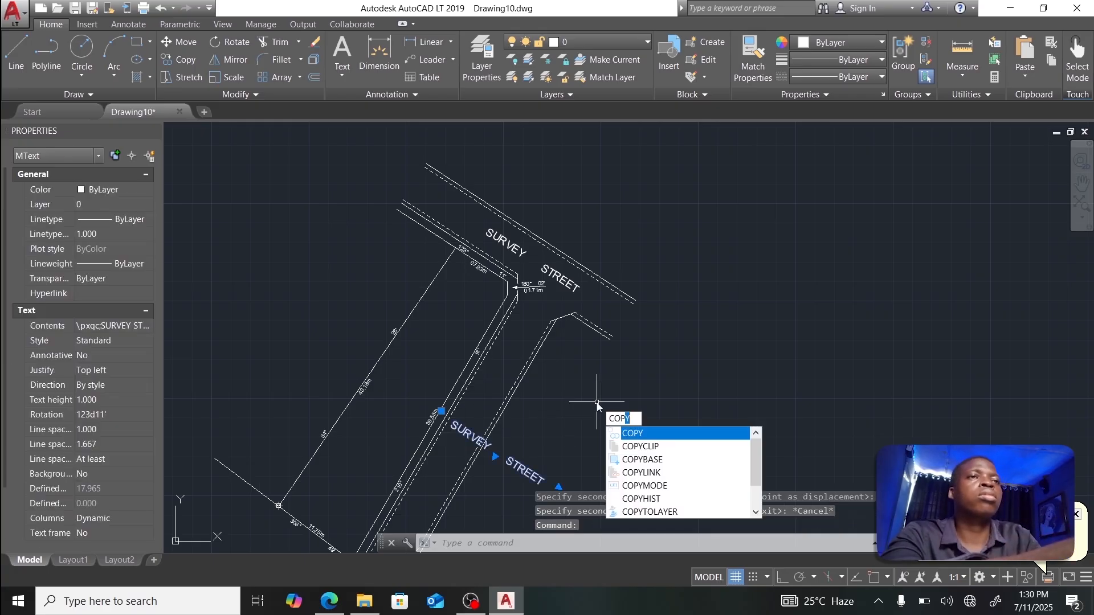
key(Return)
click(470, 435)
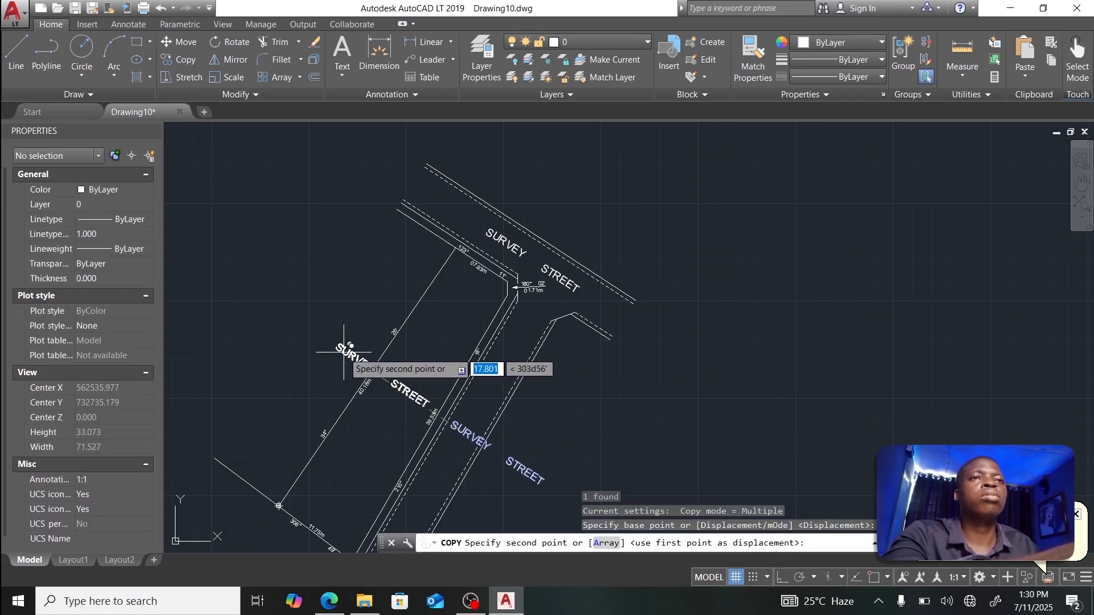
click(275, 307)
key(Escape)
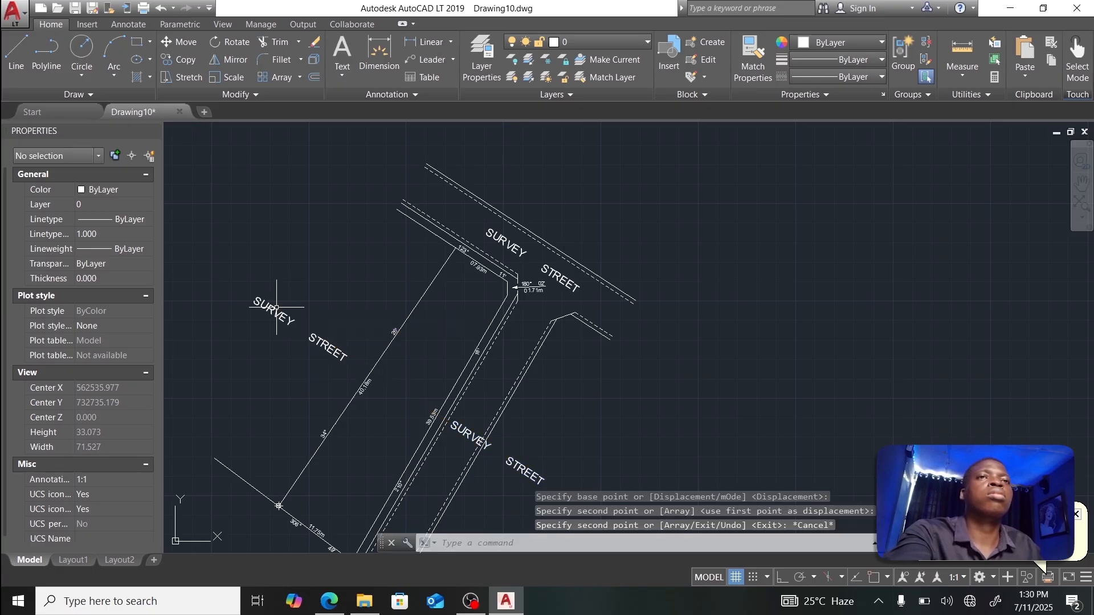
scroll(484, 429, up, 3)
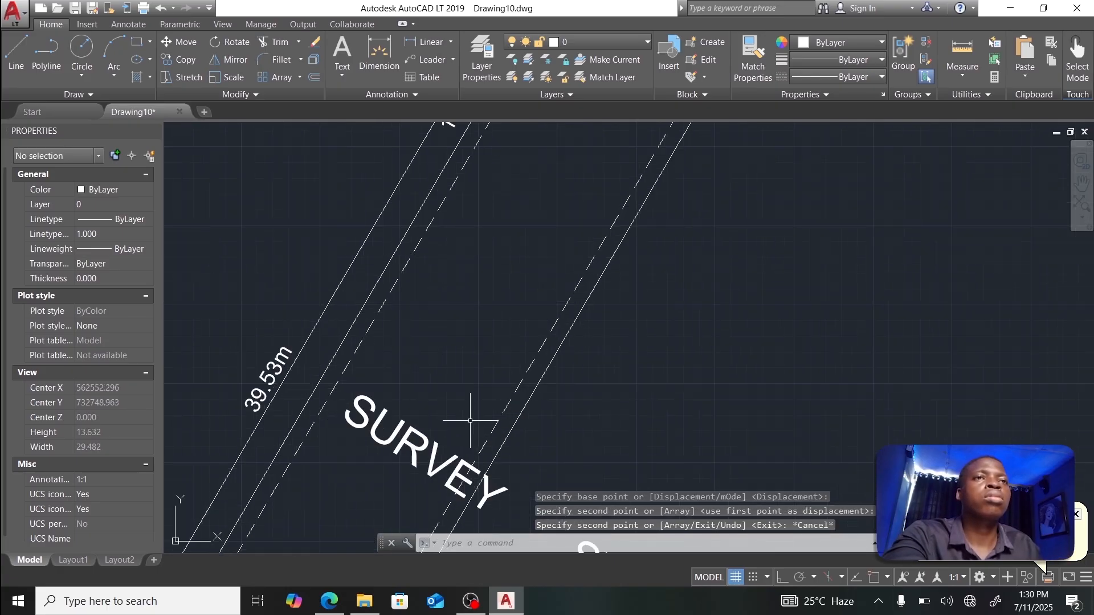
Step: Retype the side-road label copy as 2nd SURVEY STREET
scroll(471, 422, down, 2)
middle_drag(453, 425, 504, 296)
click(506, 300)
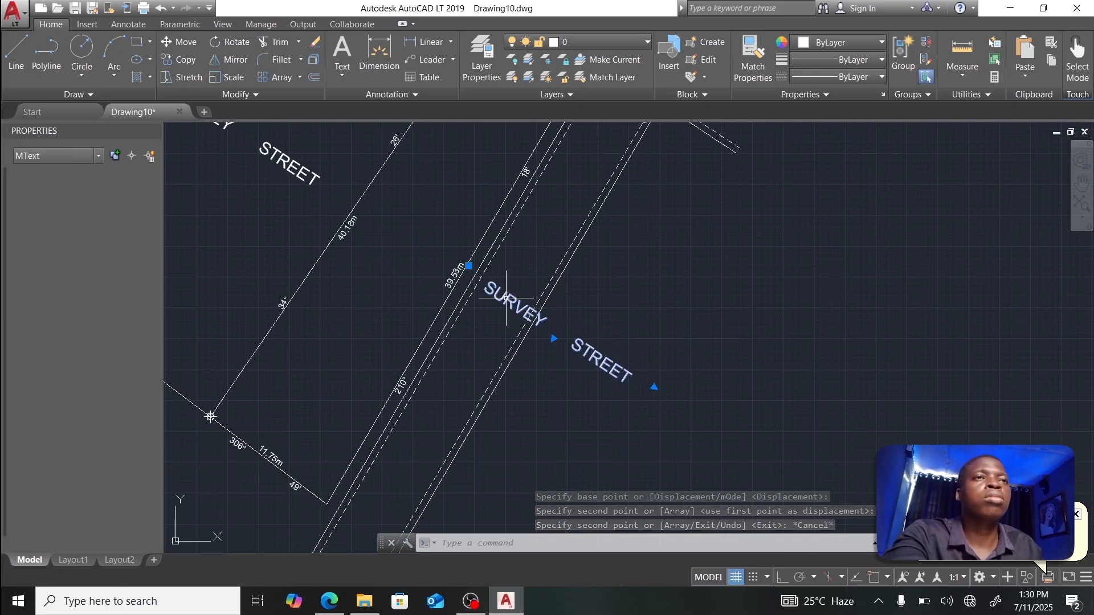
double_click(507, 302)
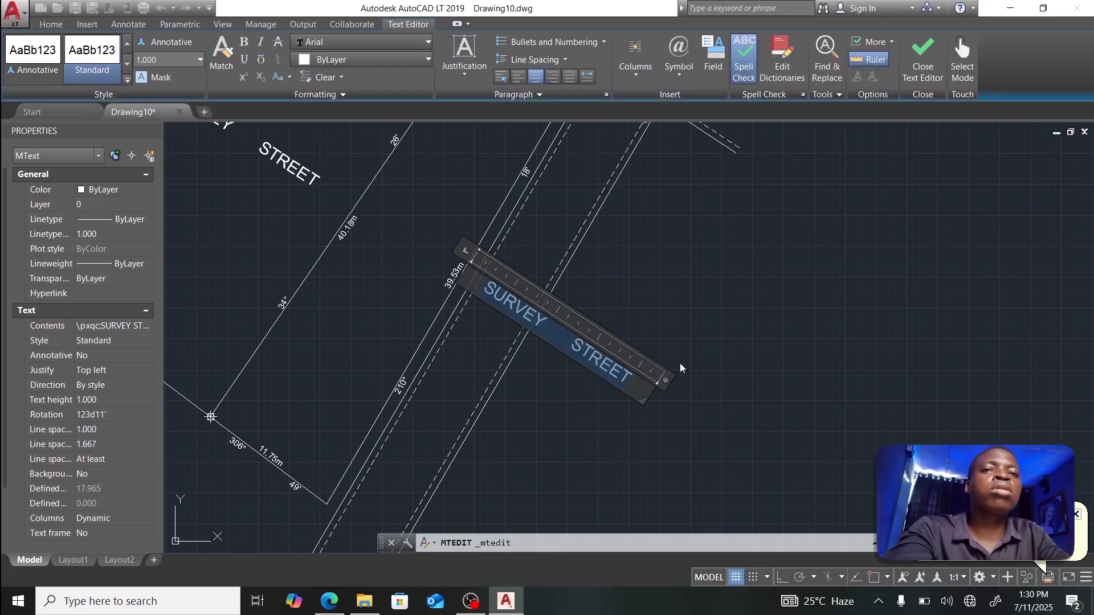
text(2ND)
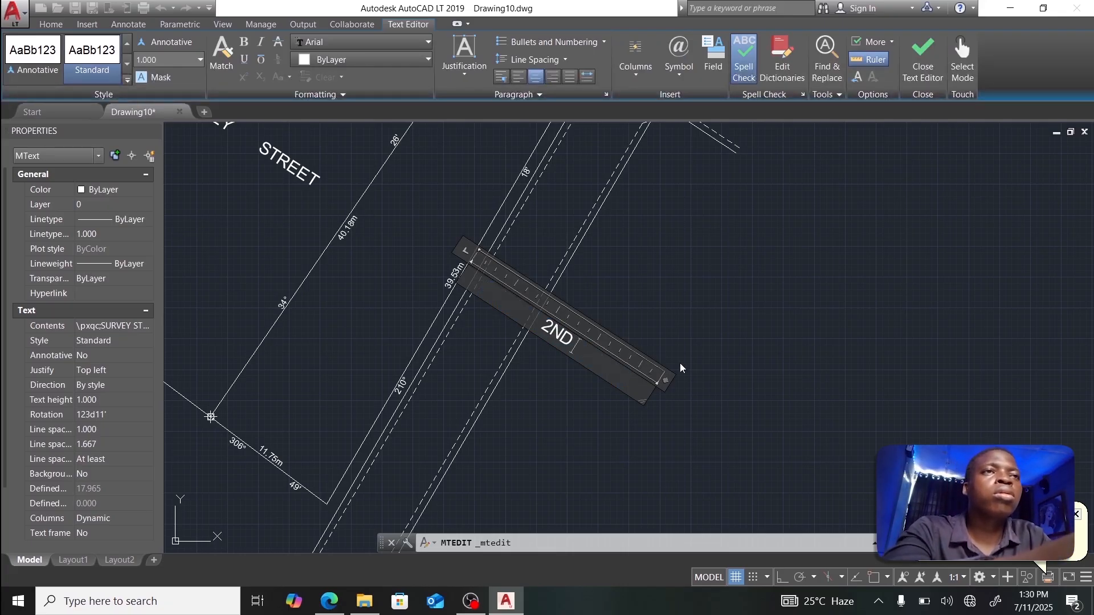
key(BackSpace)
key(BackSpace)
text(n)
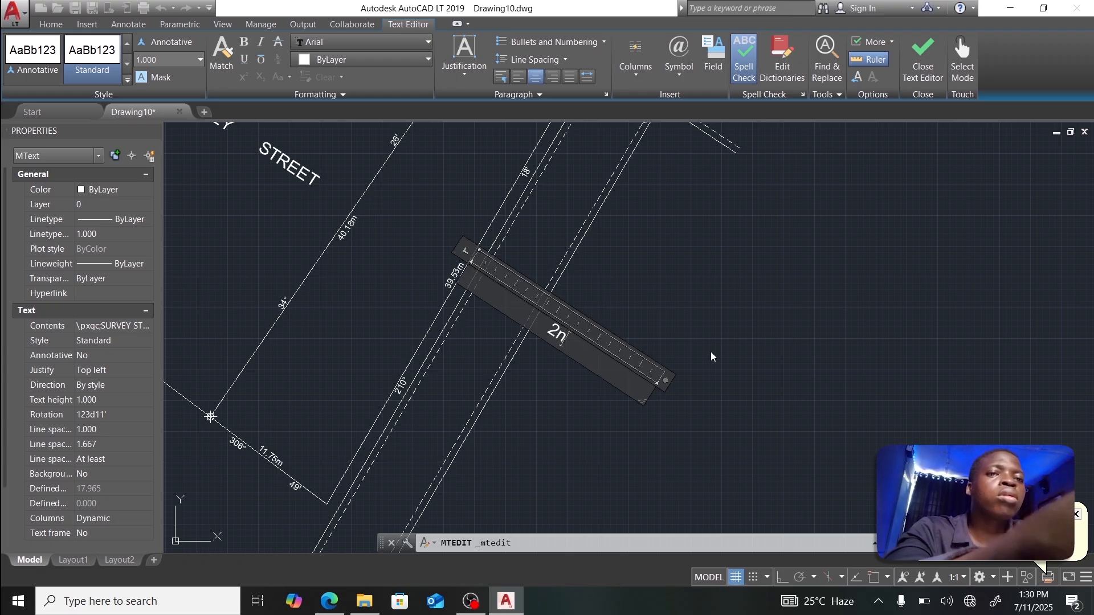
text(d)
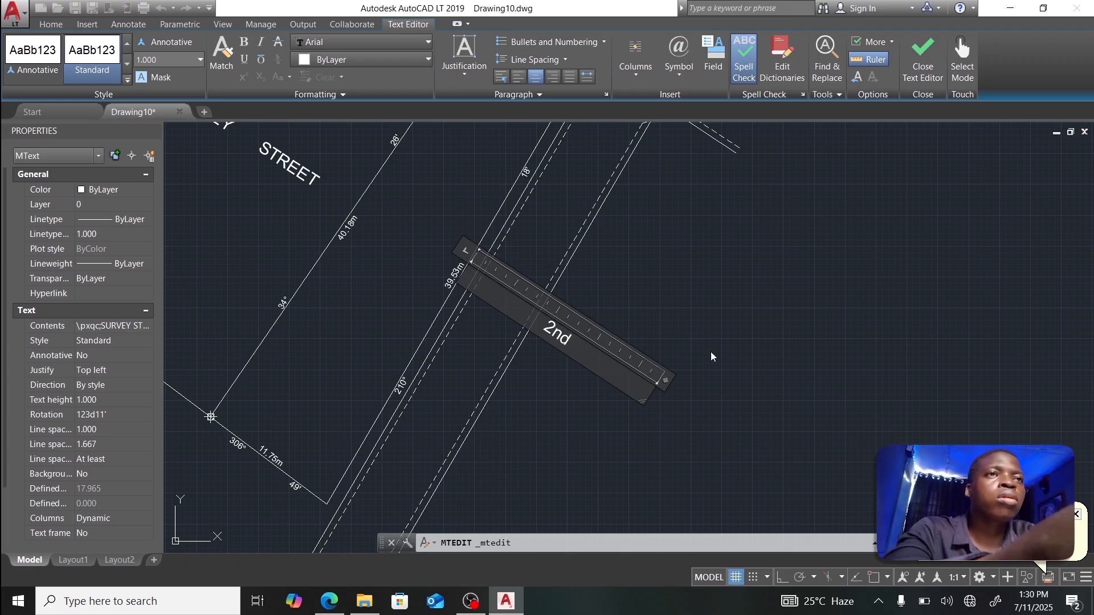
text( SURVEY)
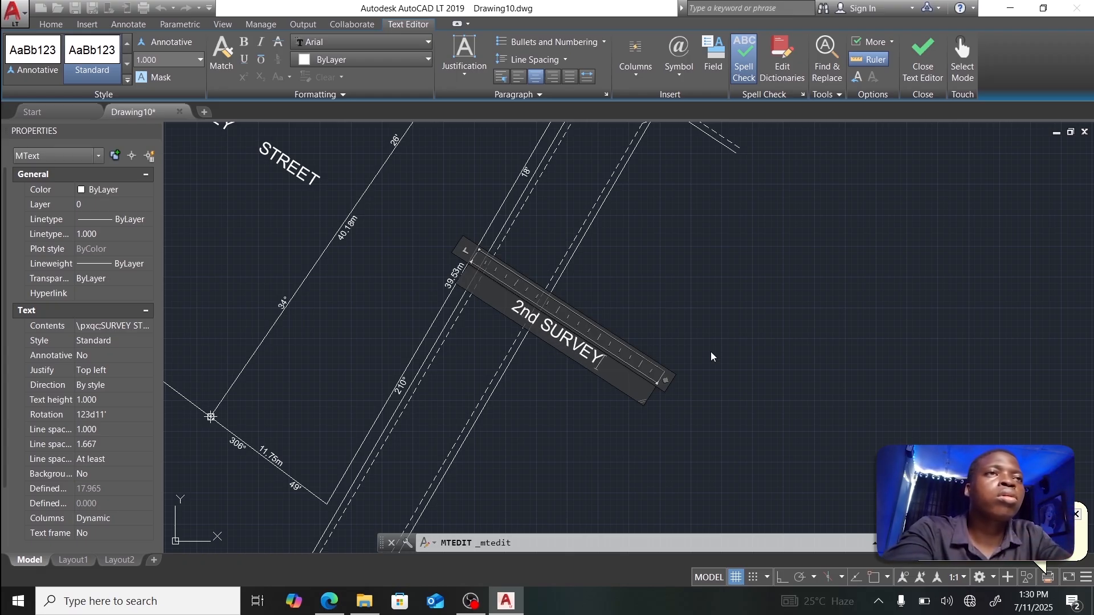
text( STREE)
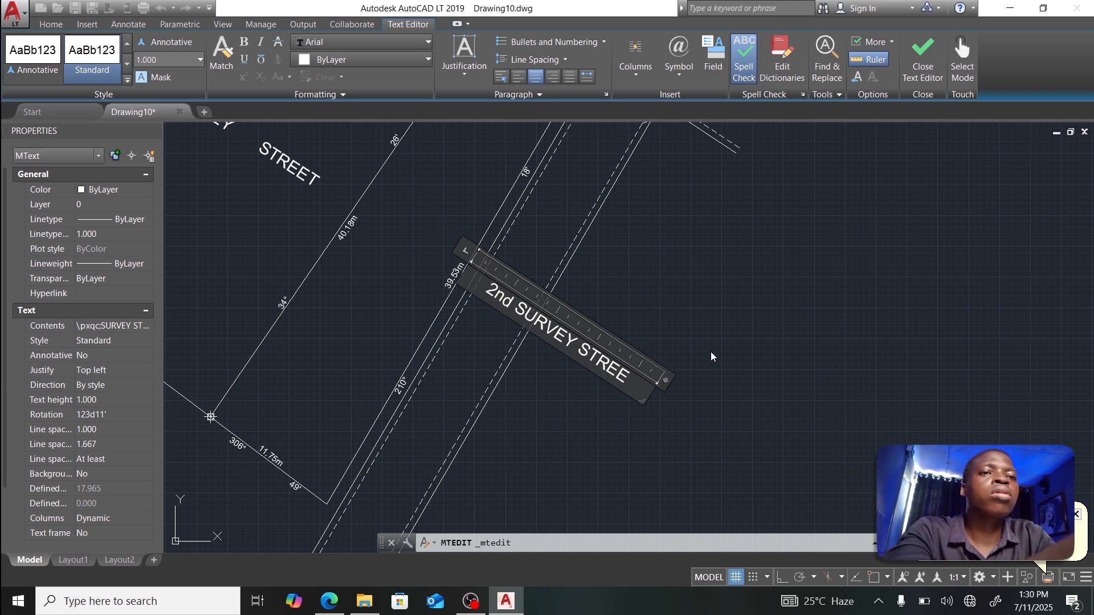
text(T)
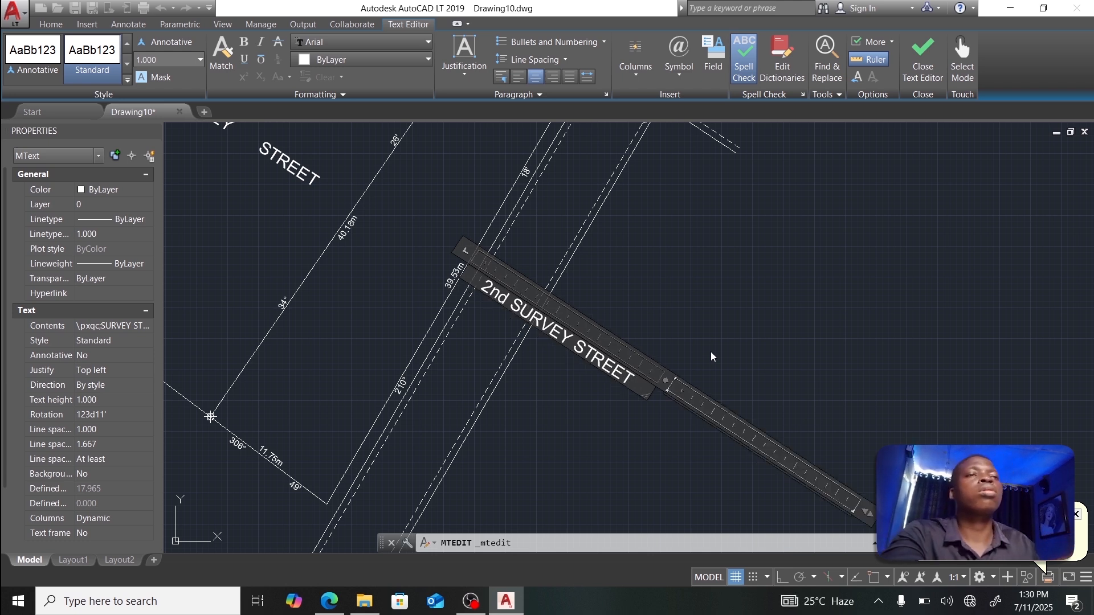
key(BackSpace)
key(BackSpace)
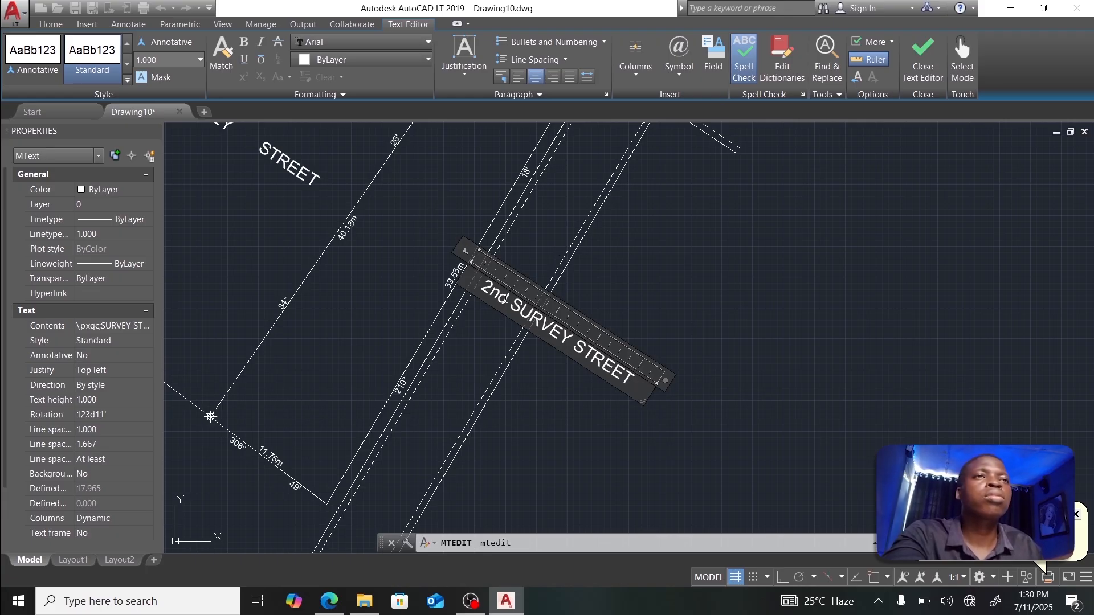
Step: Make the nd after the 2 superscript and finish editing the label
drag(508, 298, 499, 295)
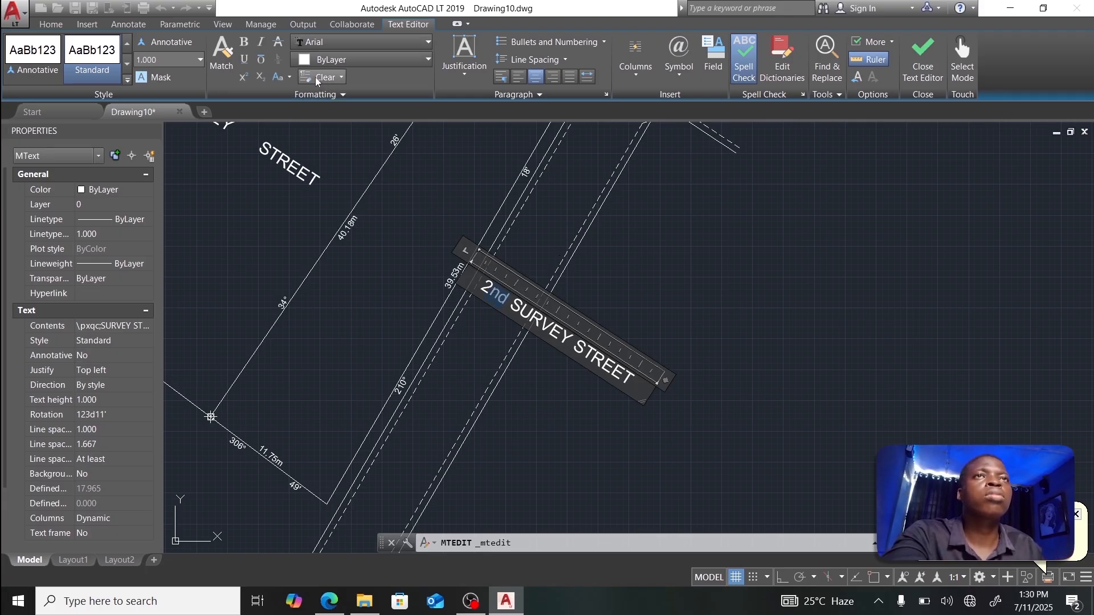
click(245, 81)
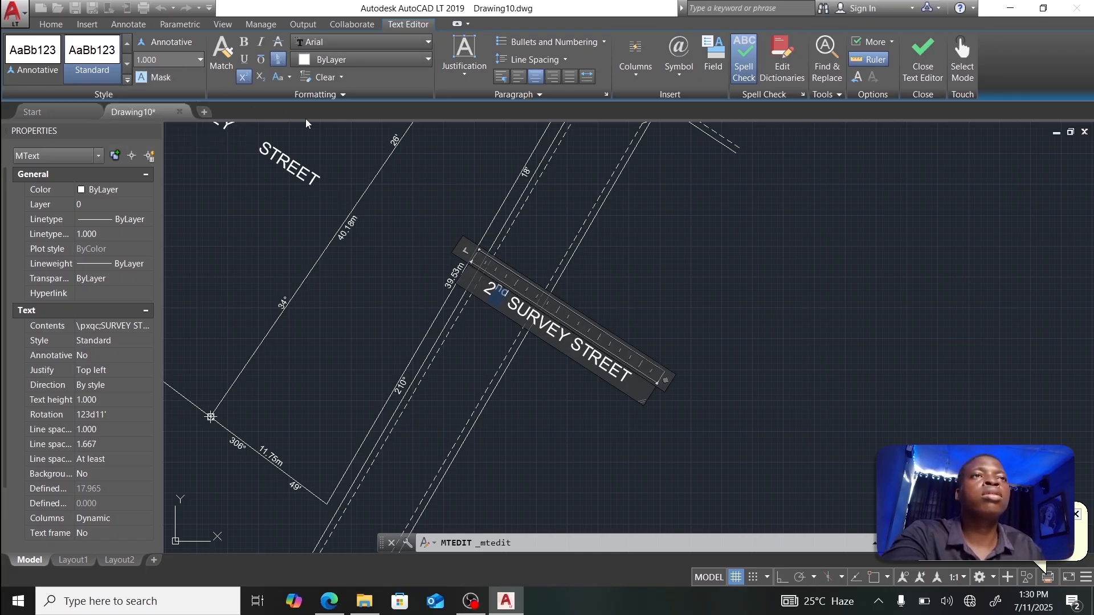
click(923, 60)
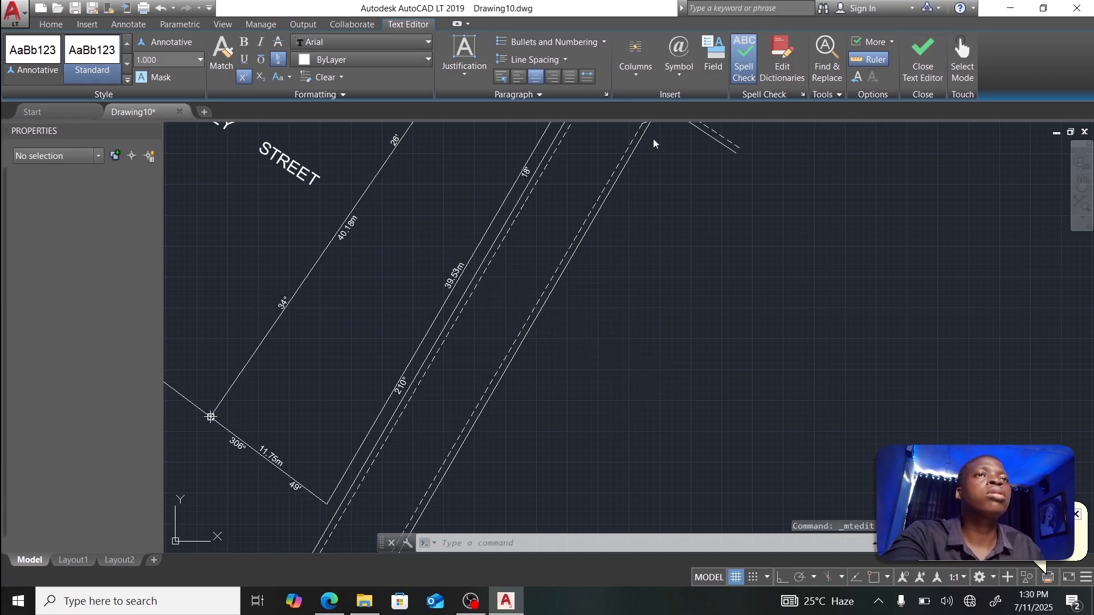
click(494, 287)
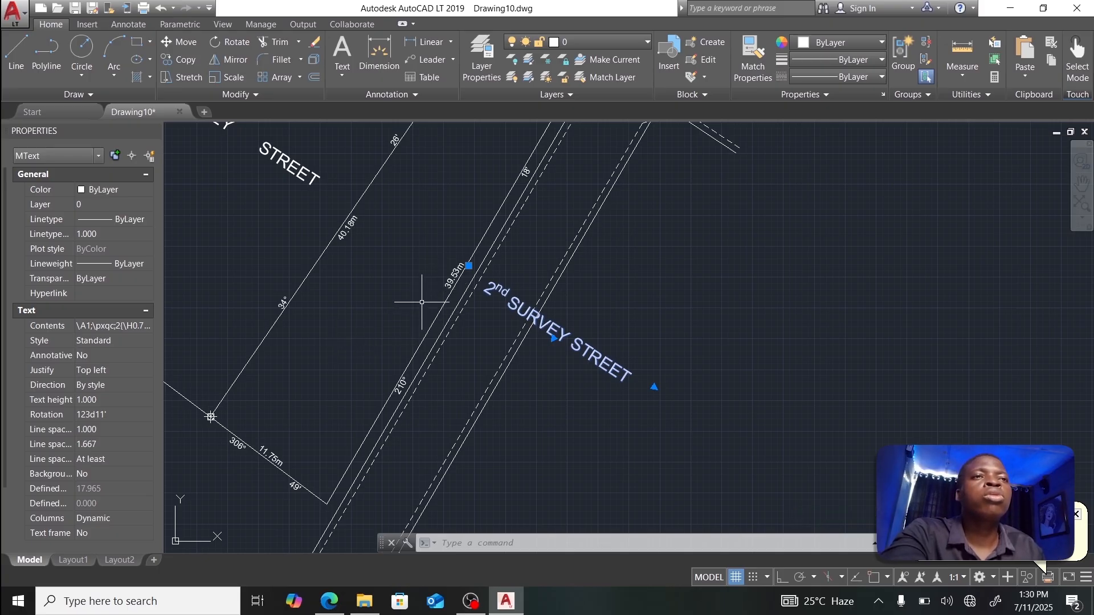
Step: Set the label's rotation to 30d18' by calculating 210d18' minus 180 in QuickCalc
click(119, 414)
text(21)
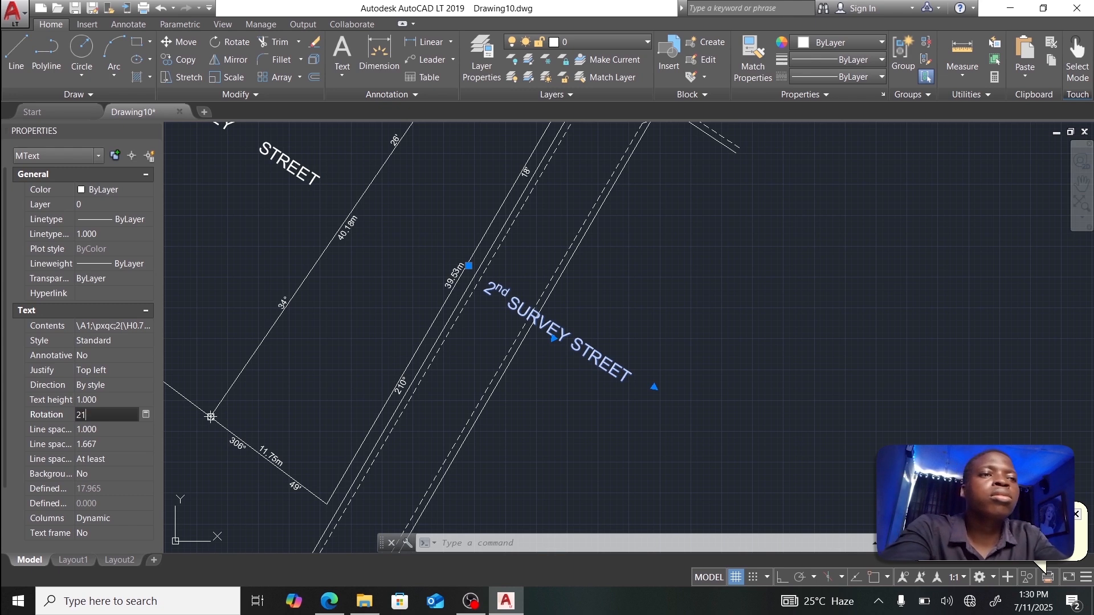
text(0D1)
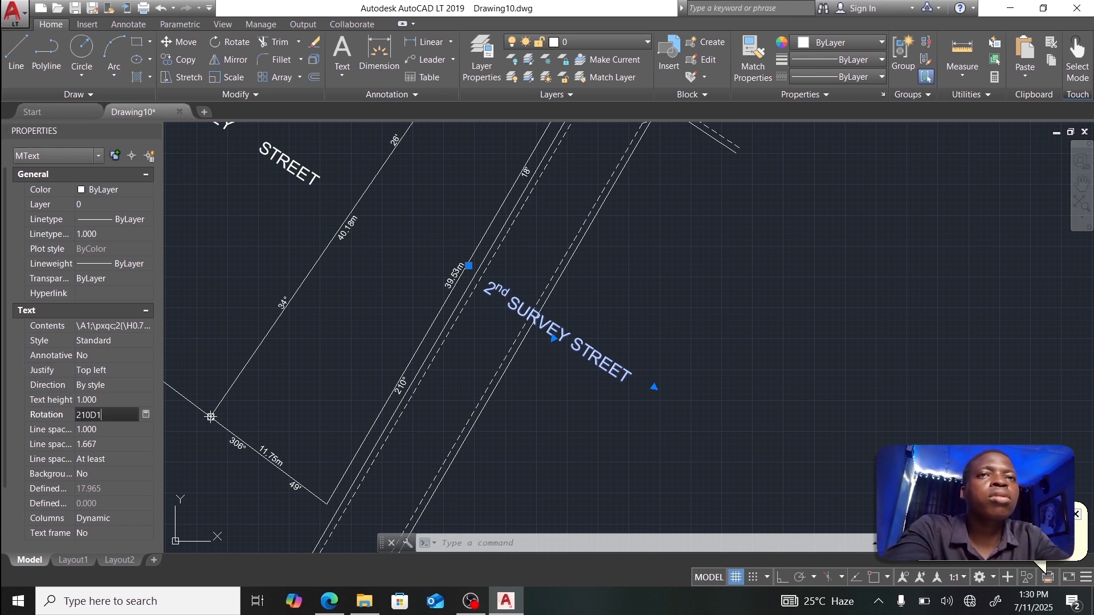
text(8)
key(Tab)
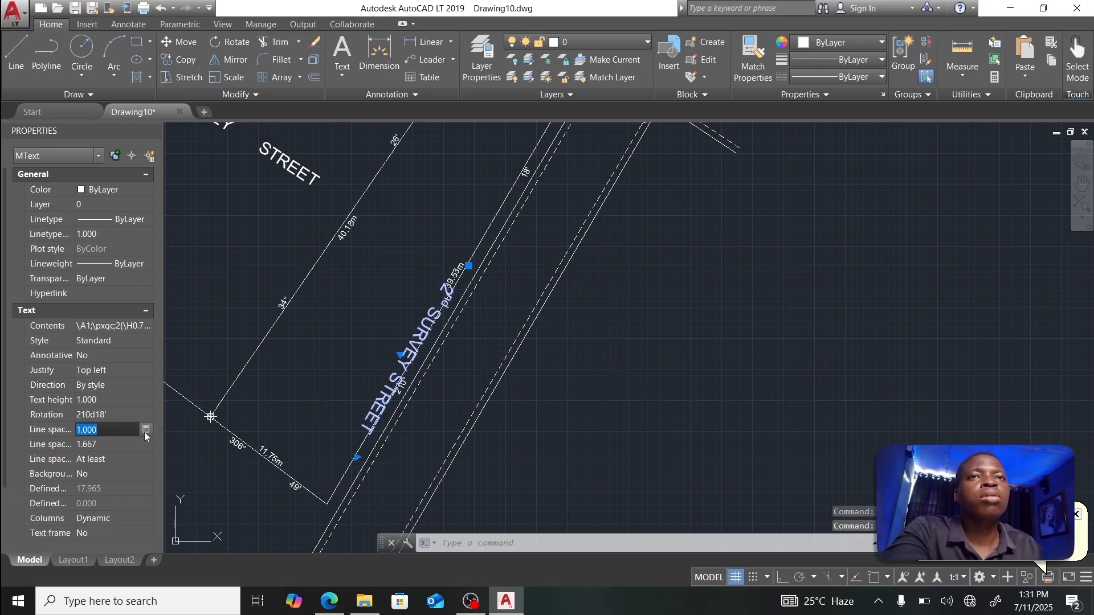
click(121, 415)
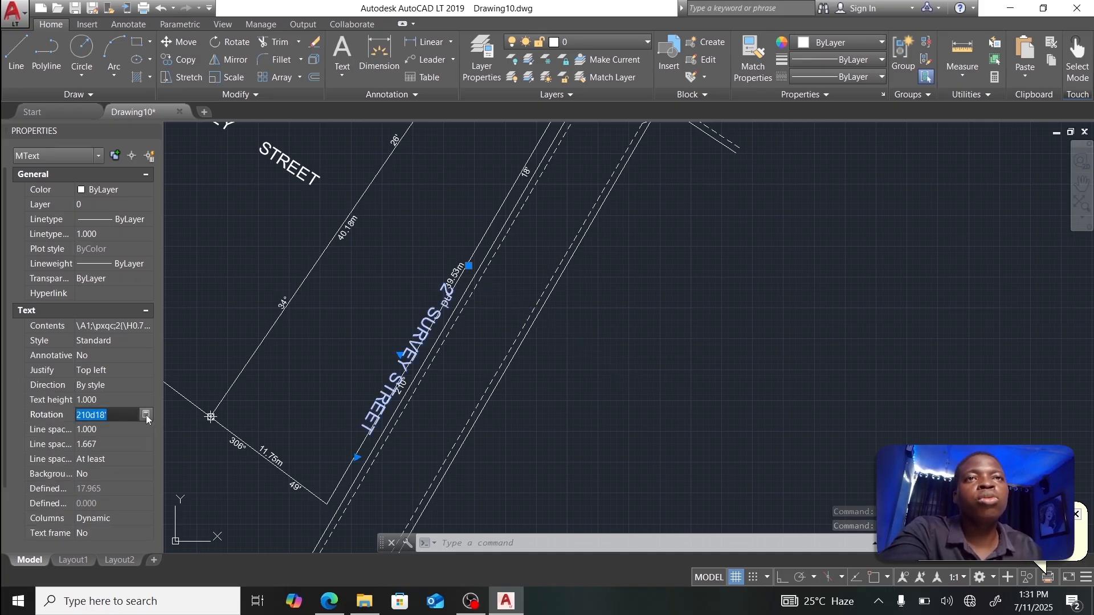
click(146, 416)
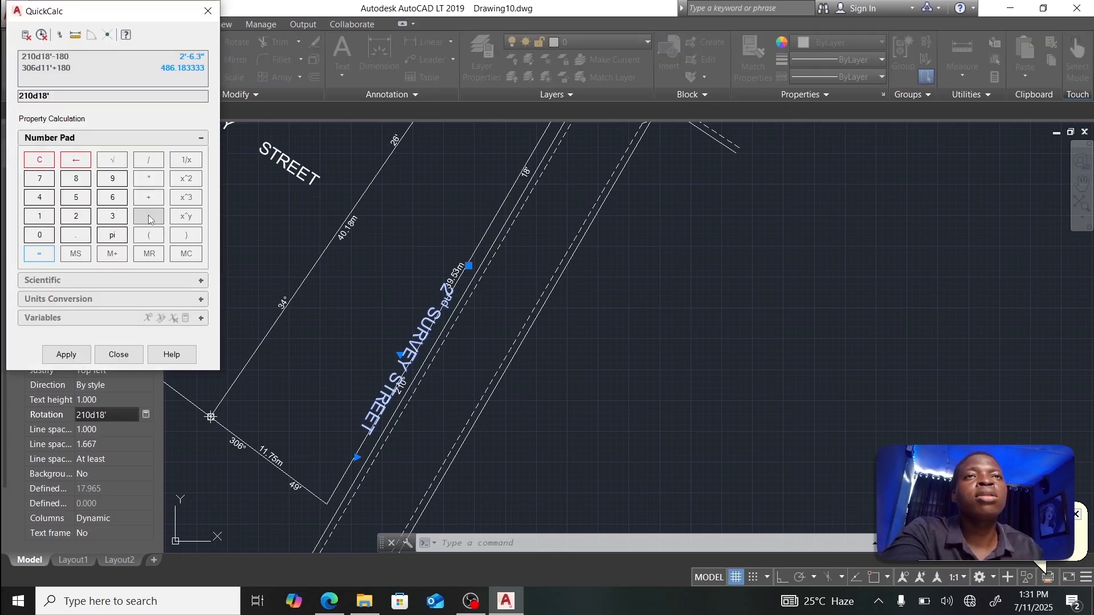
click(148, 217)
click(40, 216)
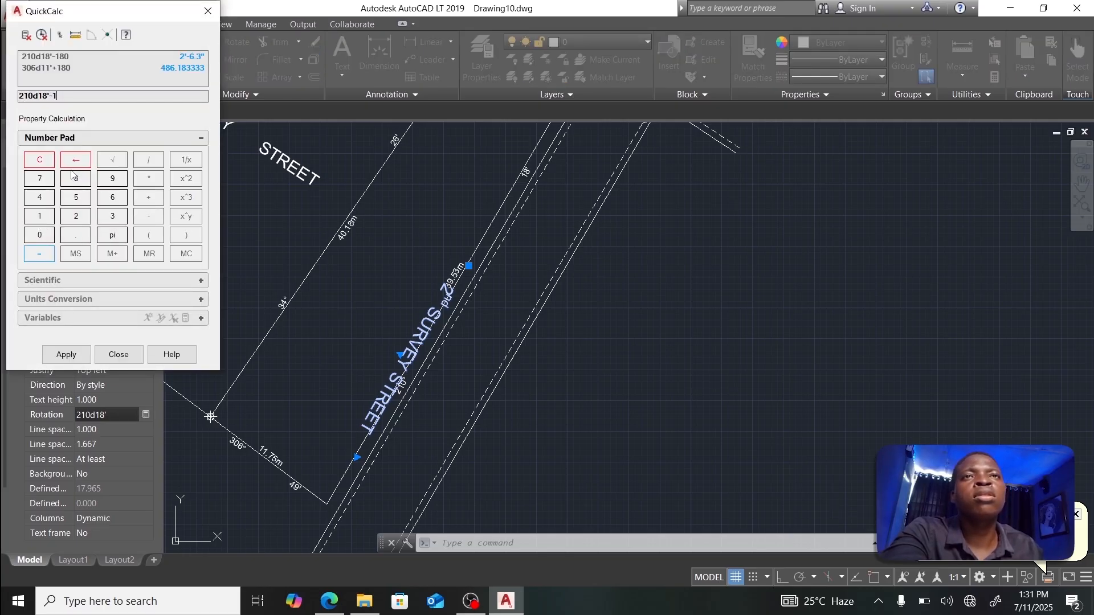
click(76, 179)
click(40, 235)
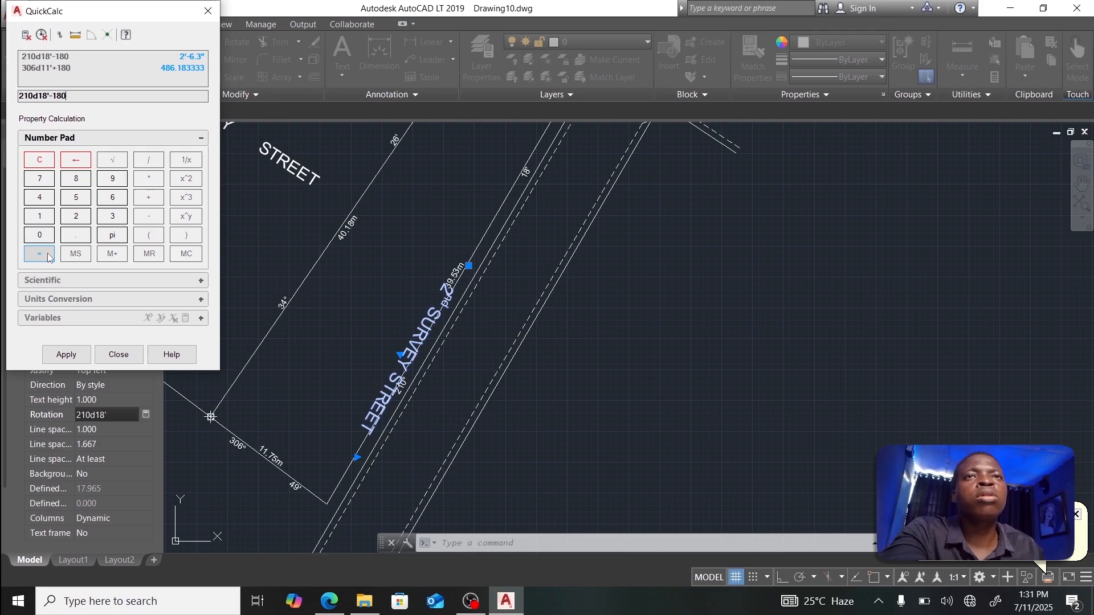
click(40, 254)
click(66, 355)
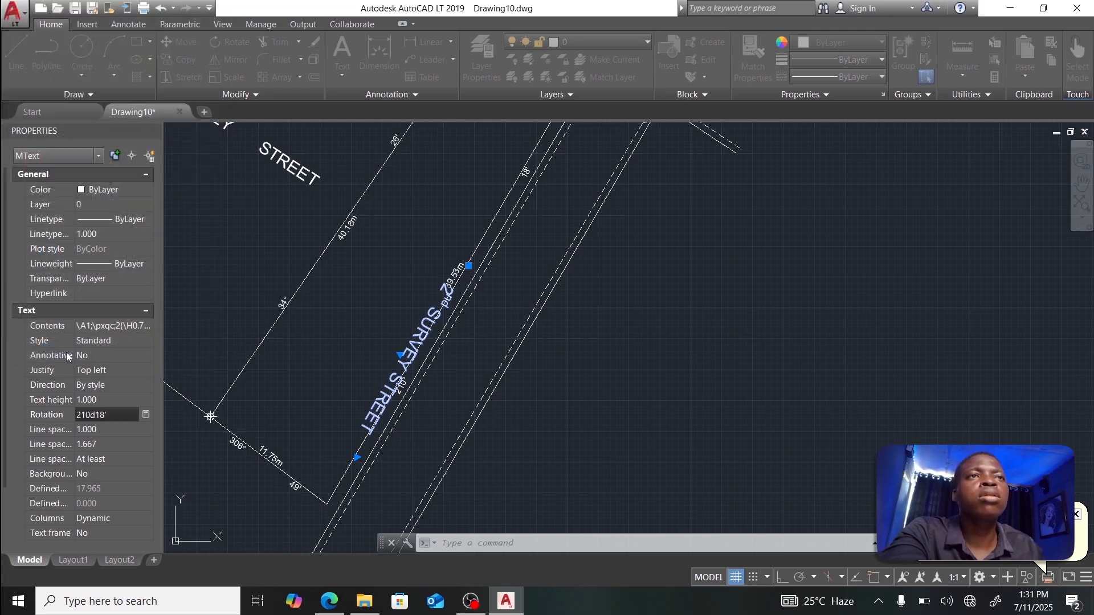
Step: Move the 2nd SURVEY STREET label lower along the road
click(469, 265)
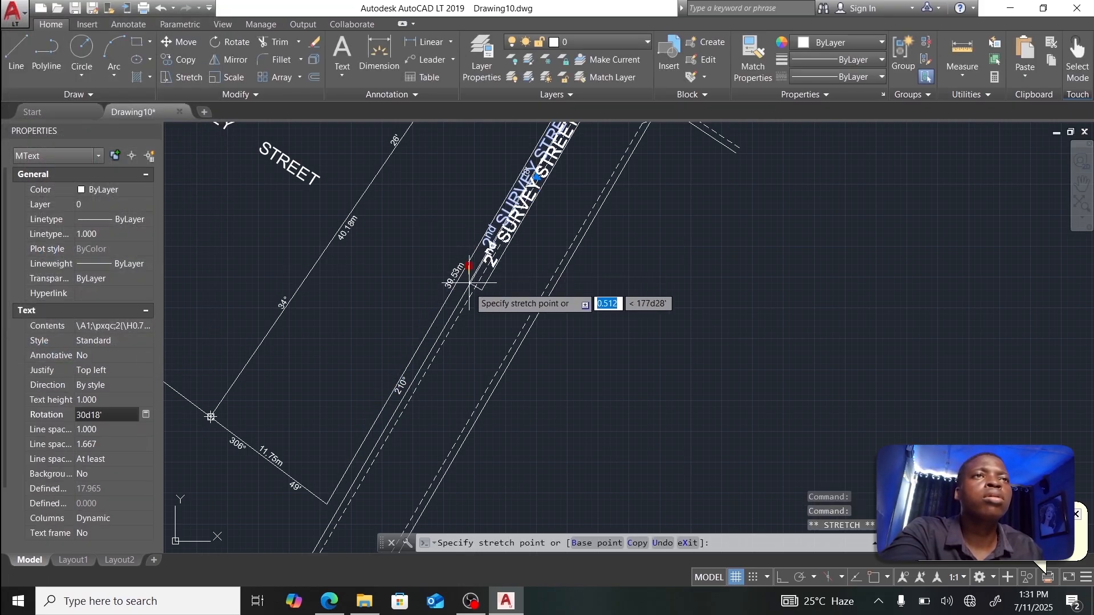
click(439, 397)
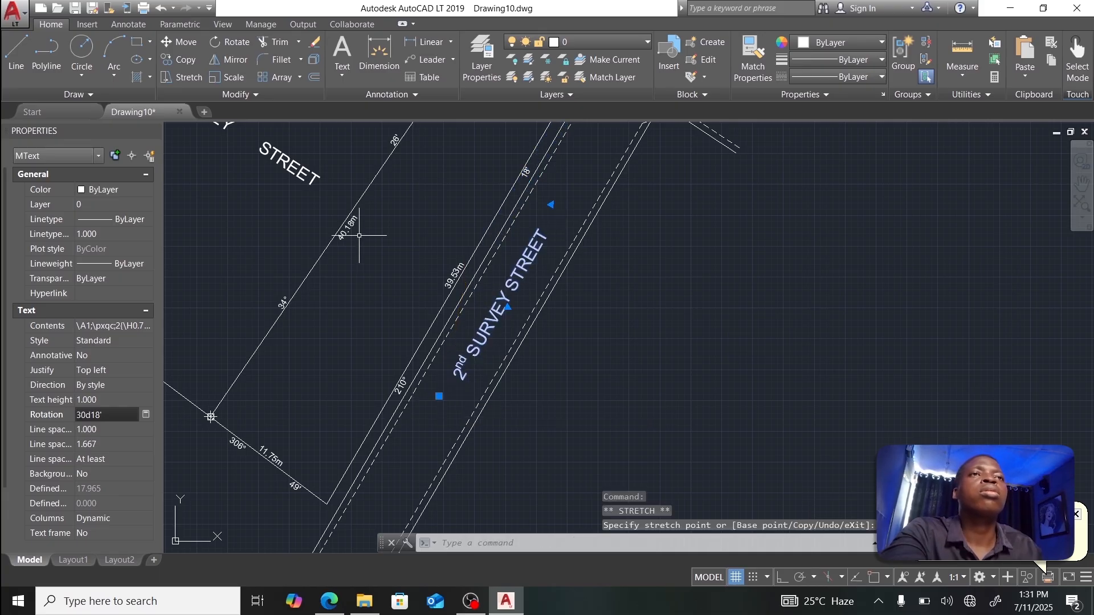
middle_drag(362, 237, 508, 317)
click(371, 187)
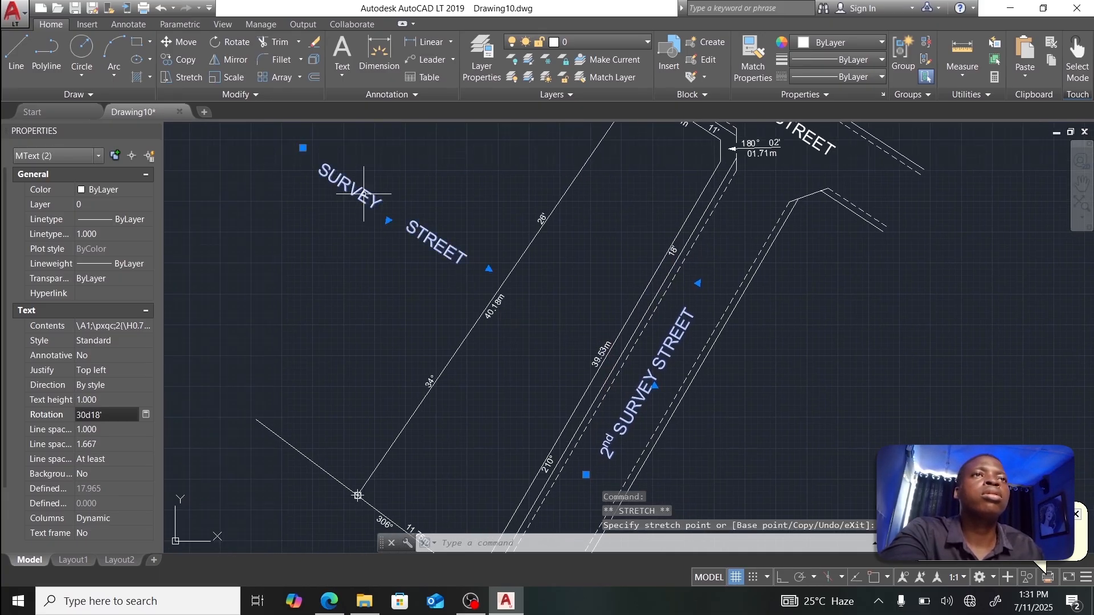
Step: Replace the upper-left SURVEY STREET copy's wording with PLOT 123
double_click(327, 171)
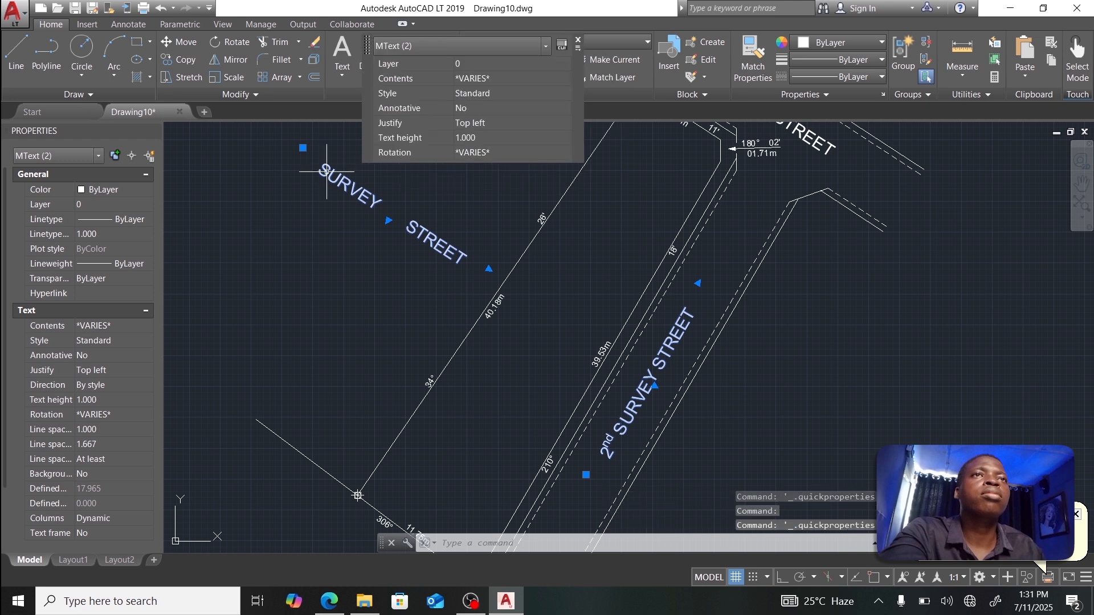
key(Escape)
double_click(326, 172)
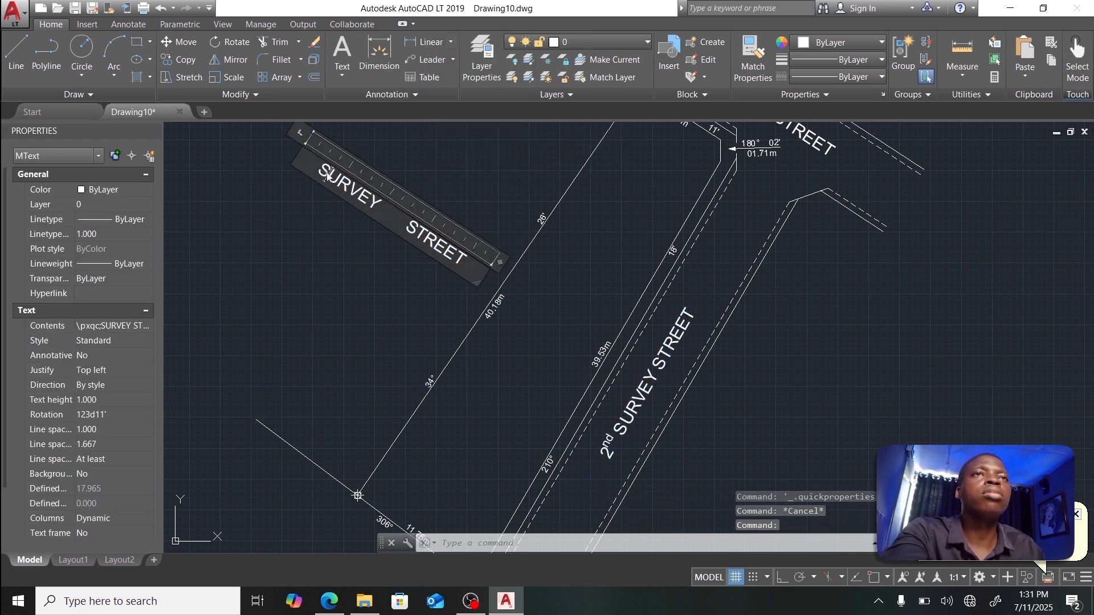
drag(327, 172, 468, 265)
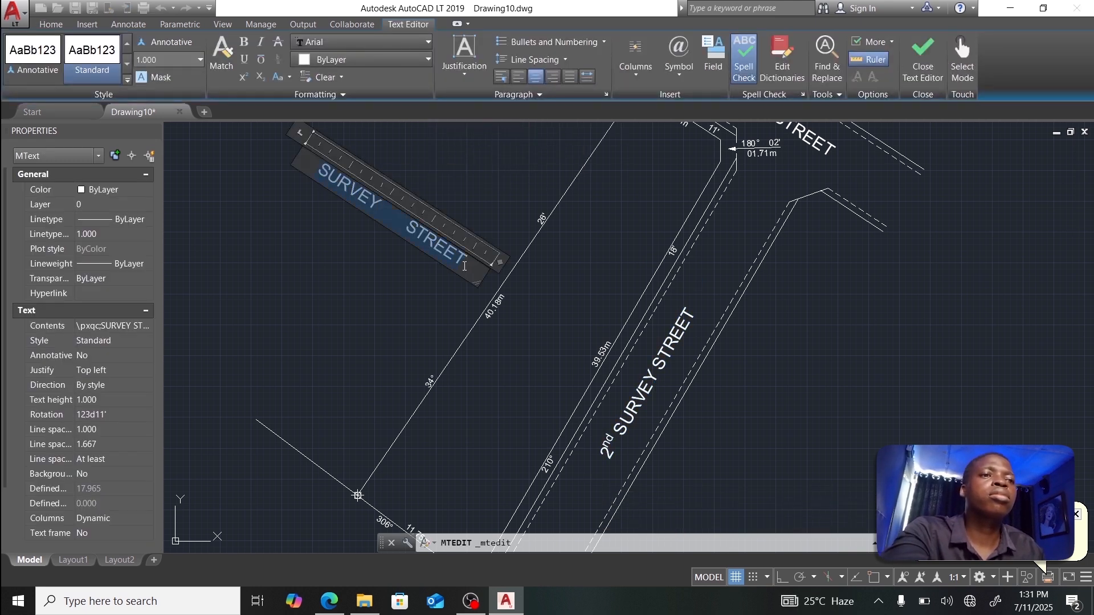
text(PLOT)
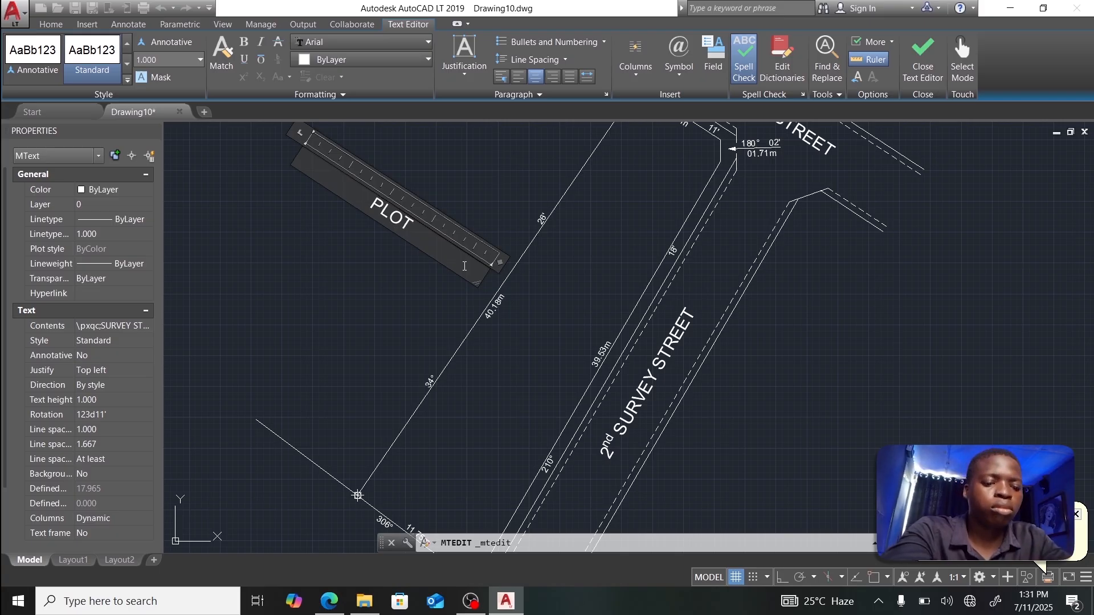
text( 123)
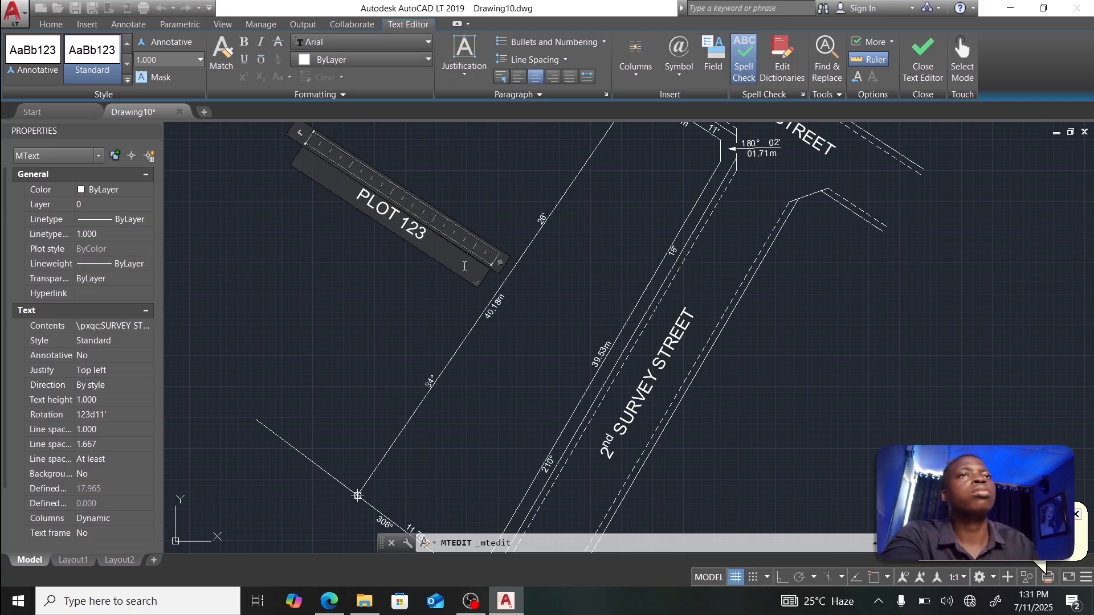
click(924, 54)
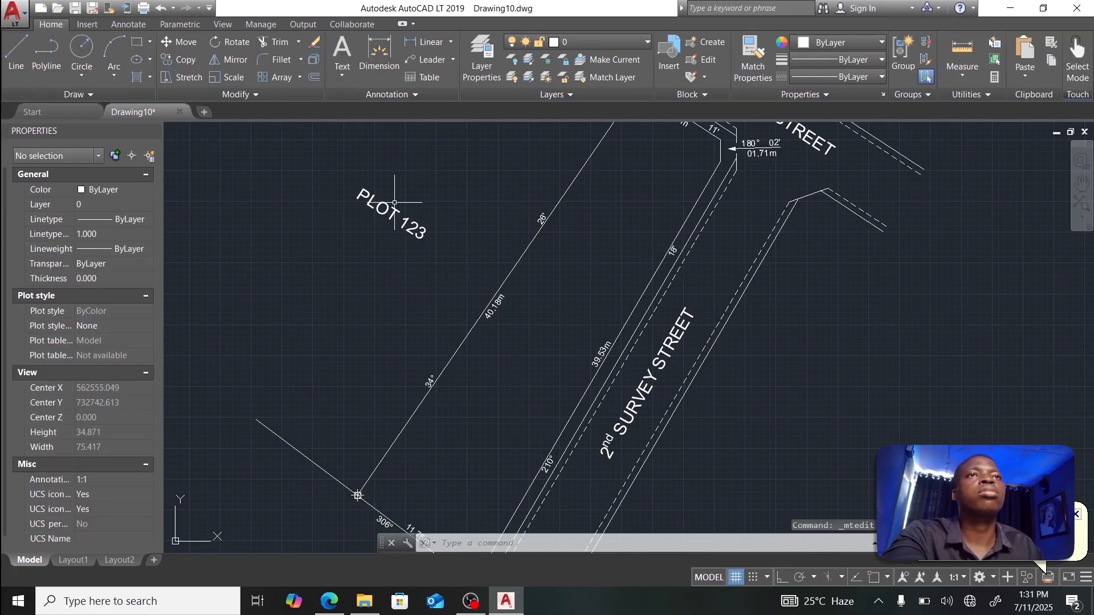
click(370, 197)
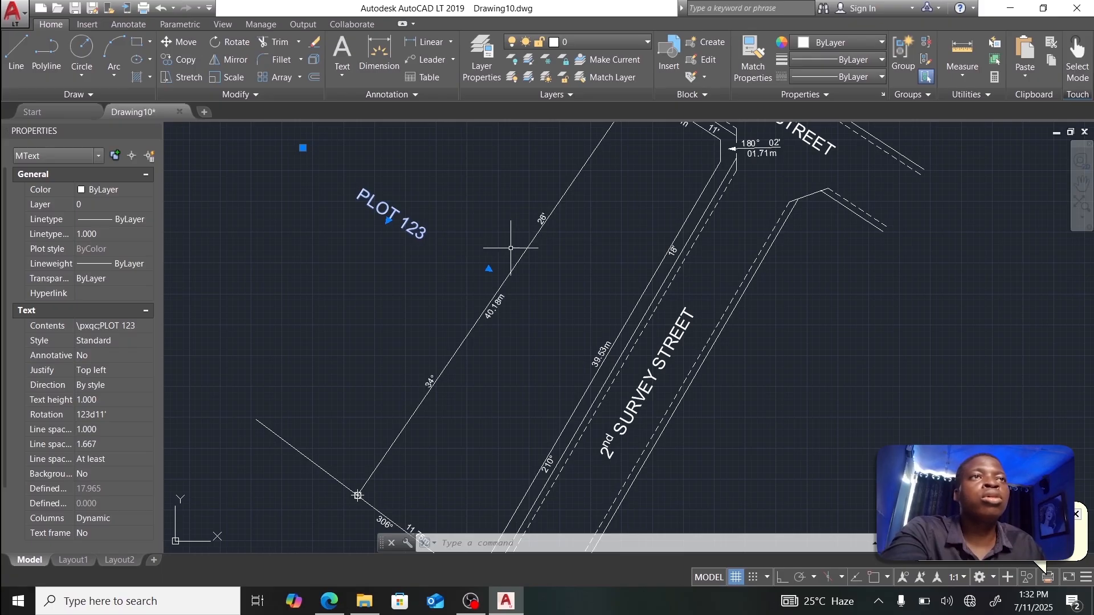
Step: Set the PLOT 123 label's rotation to 34d29' in Properties
click(103, 414)
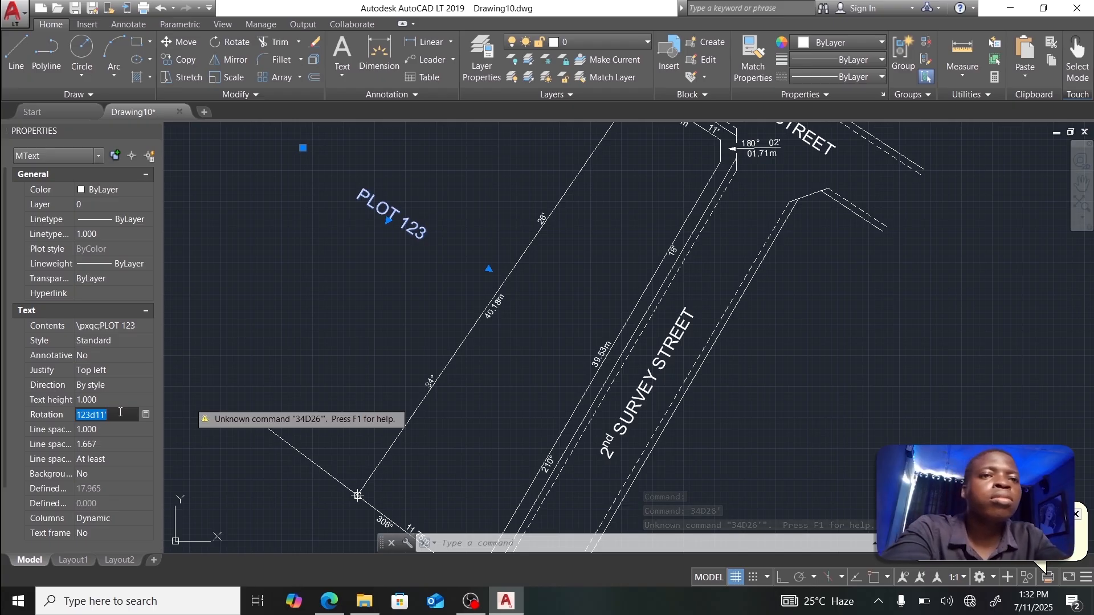
text(34D29)
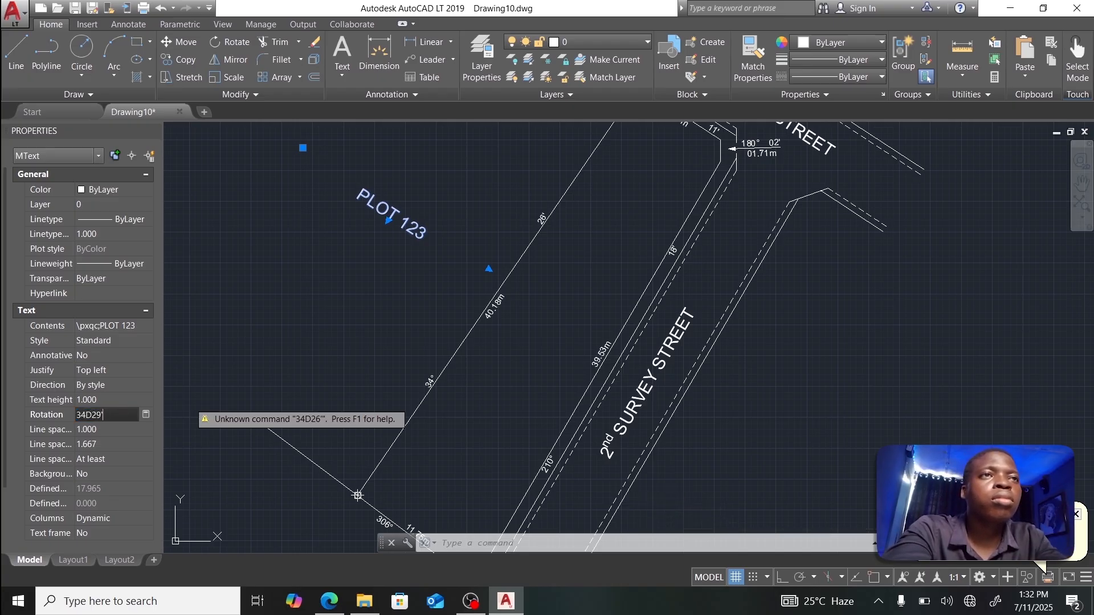
key(Tab)
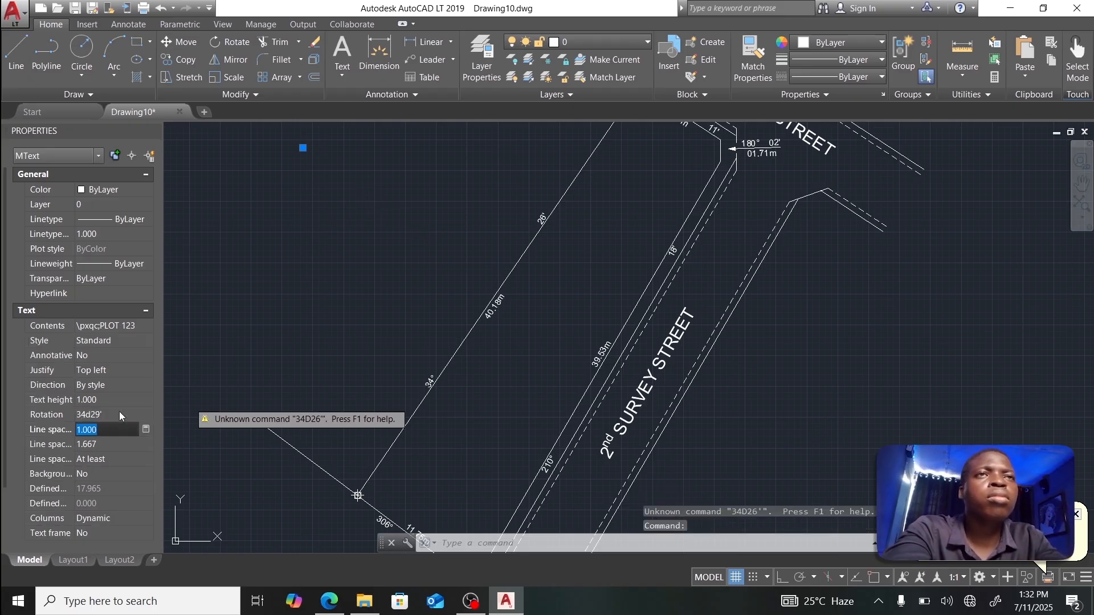
scroll(435, 237, down, 3)
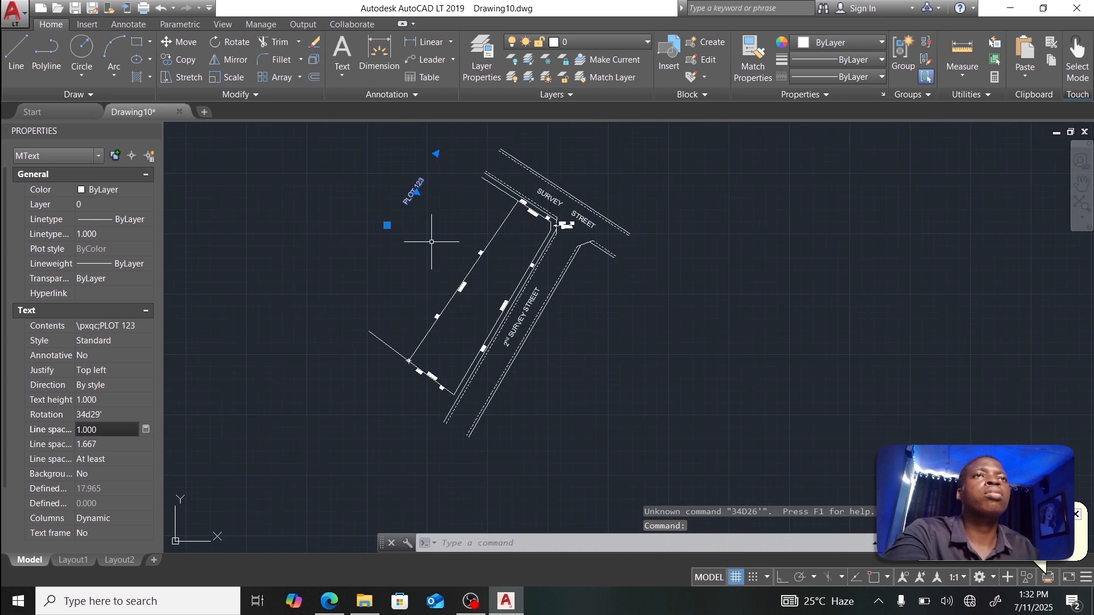
scroll(394, 220, up, 2)
Step: Place PLOT 123 inside the plot beside its long boundary
click(360, 217)
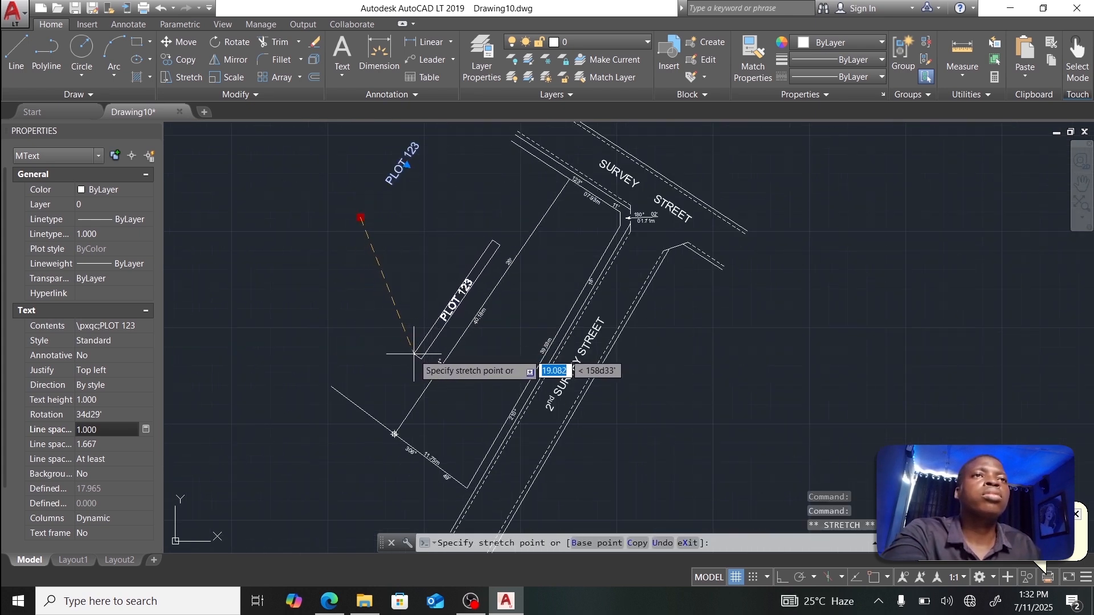
click(414, 354)
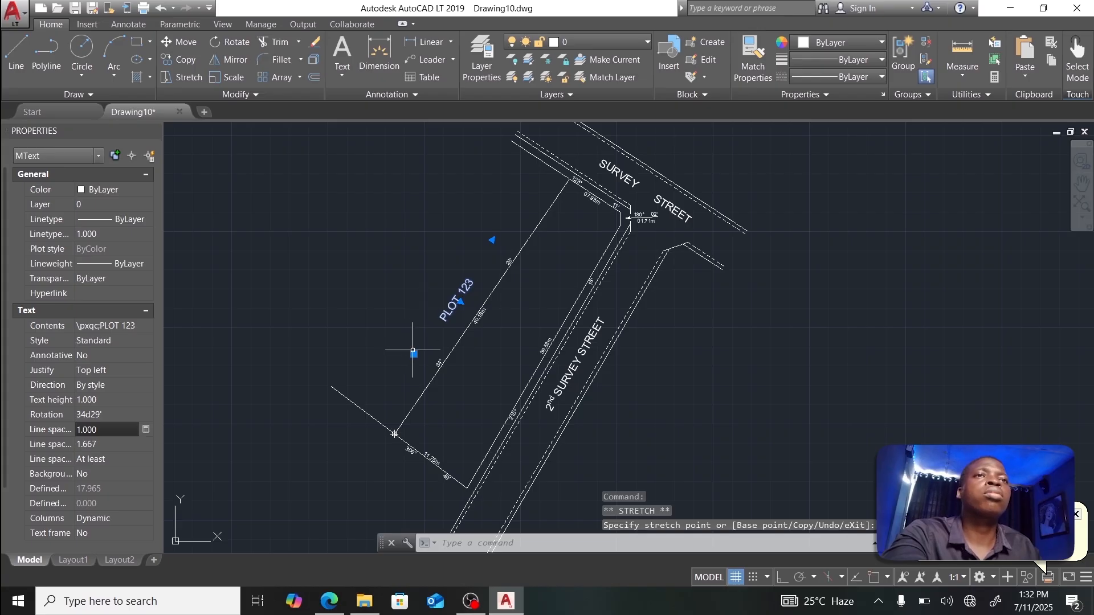
click(414, 354)
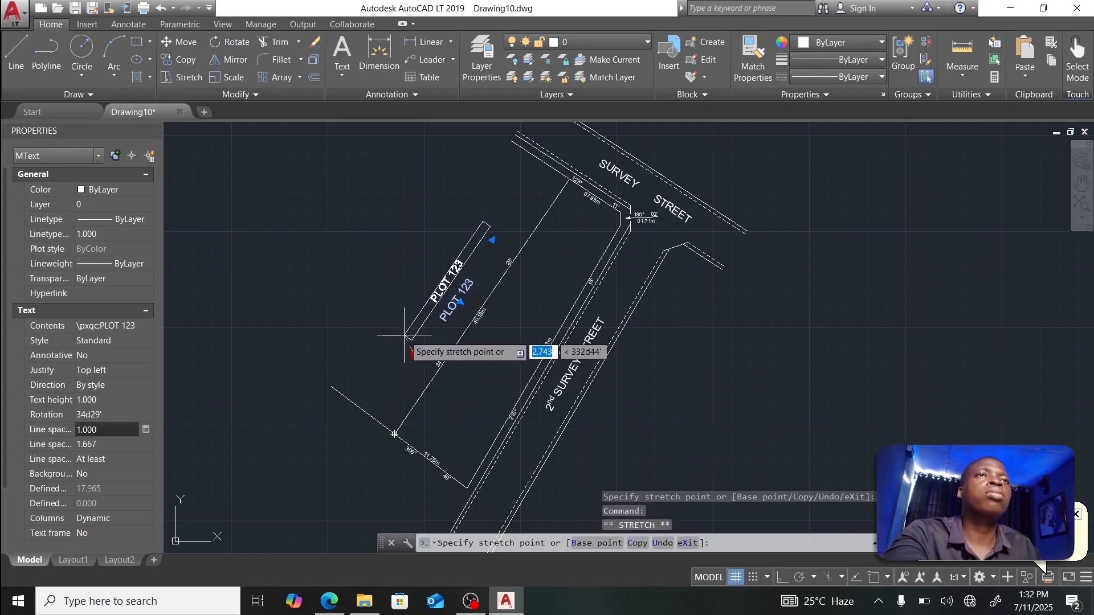
key(Escape)
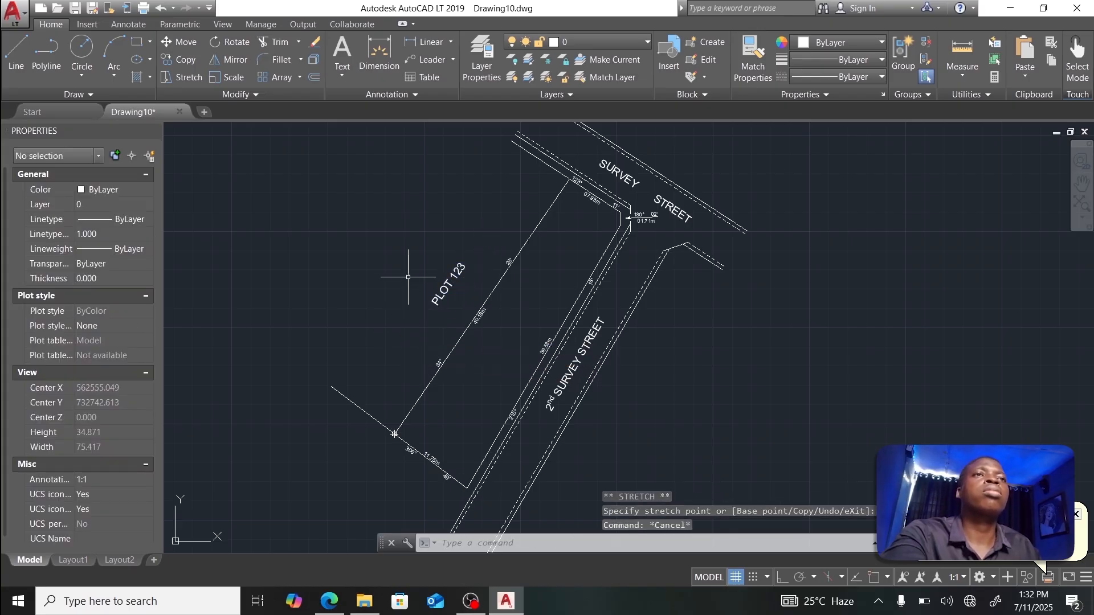
scroll(424, 265, down, 3)
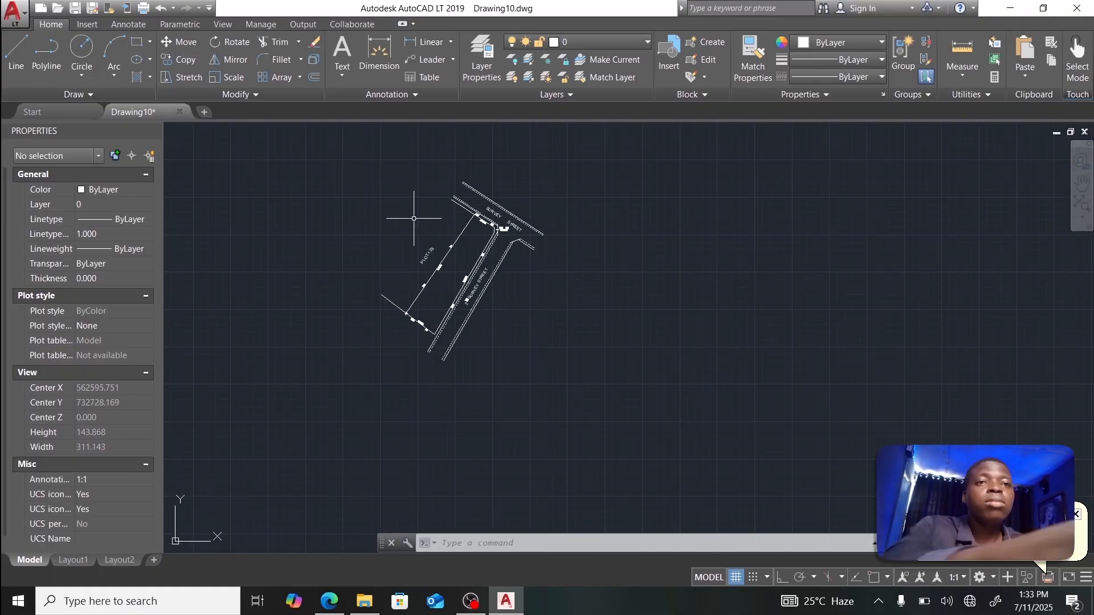
scroll(419, 217, down, 2)
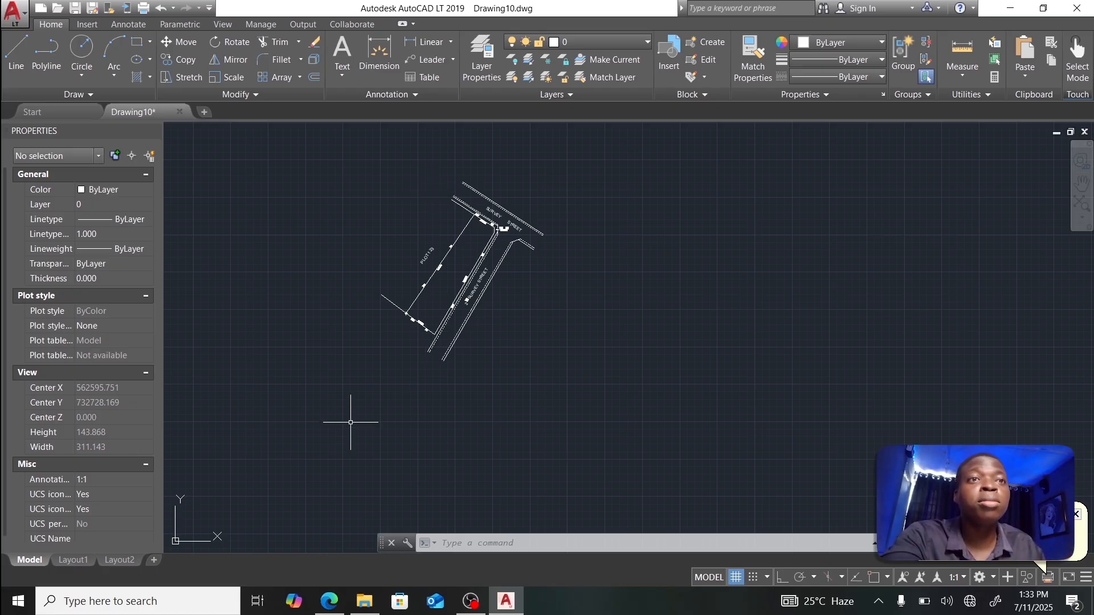
click(329, 602)
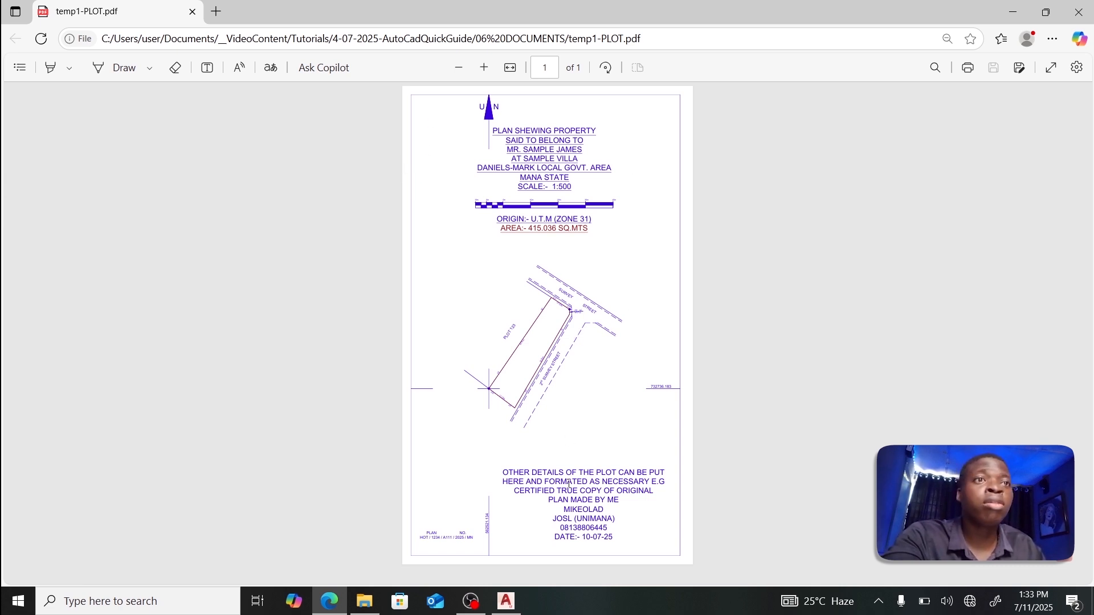
click(506, 601)
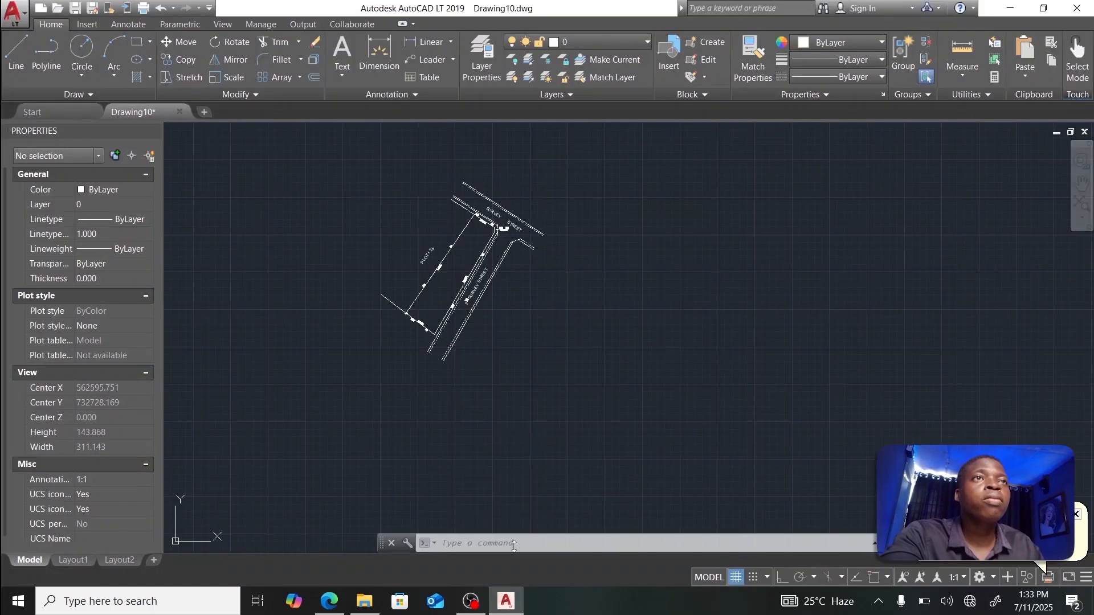
mouse_move(439, 290)
middle_down()
mouse_move(487, 360)
mouse_move(520, 377)
mouse_move(531, 355)
middle_up()
scroll(531, 355, down, 2)
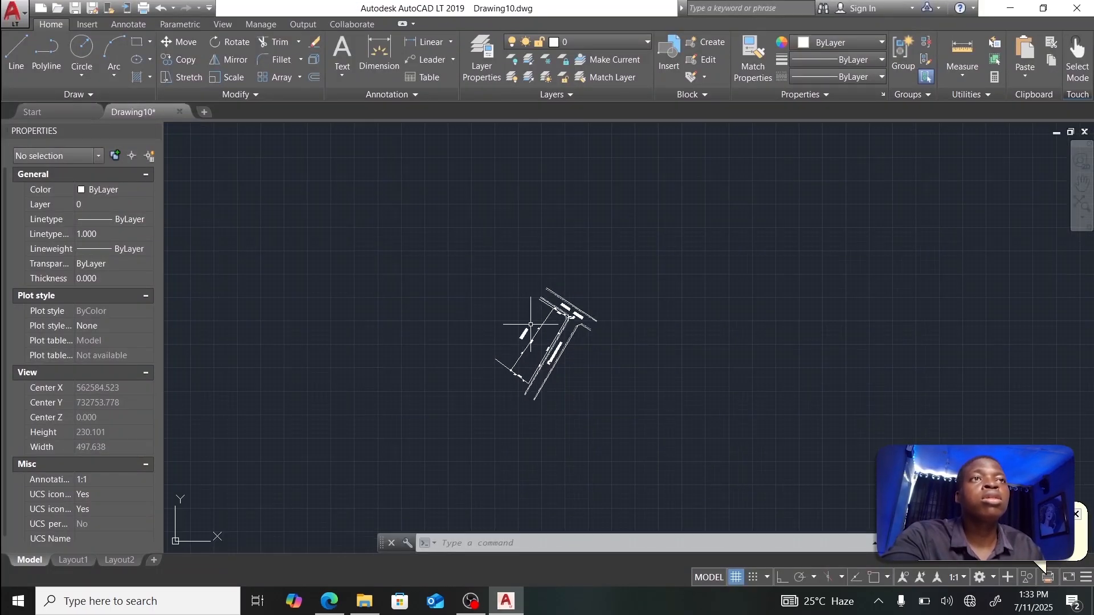
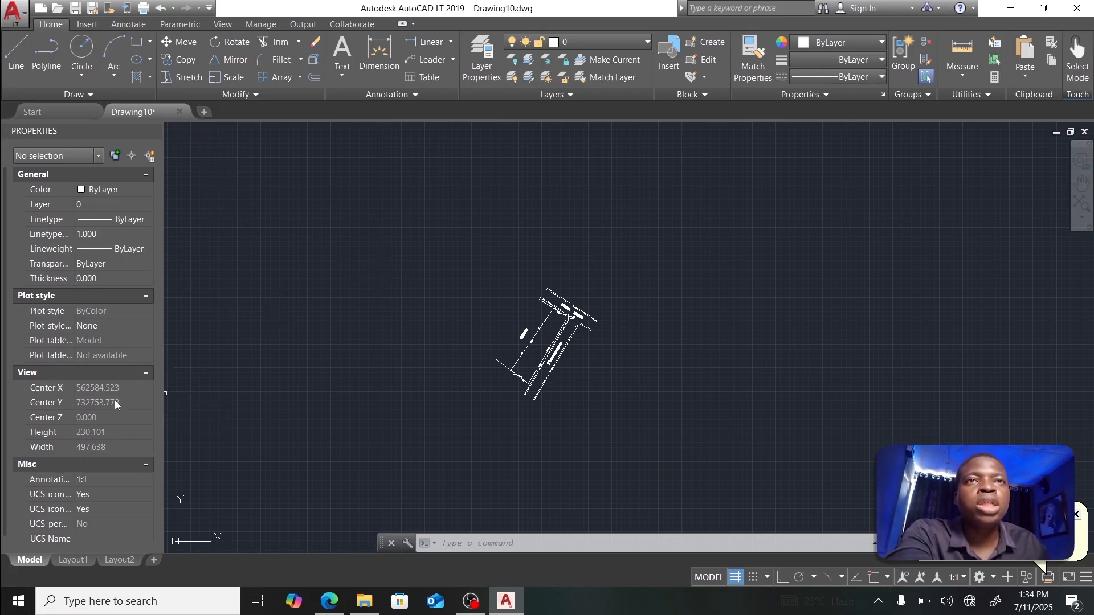
Step: Draw a 107.95 by 177.8 border rectangle from a lower-left corner point
text(rec)
key(Return)
click(424, 470)
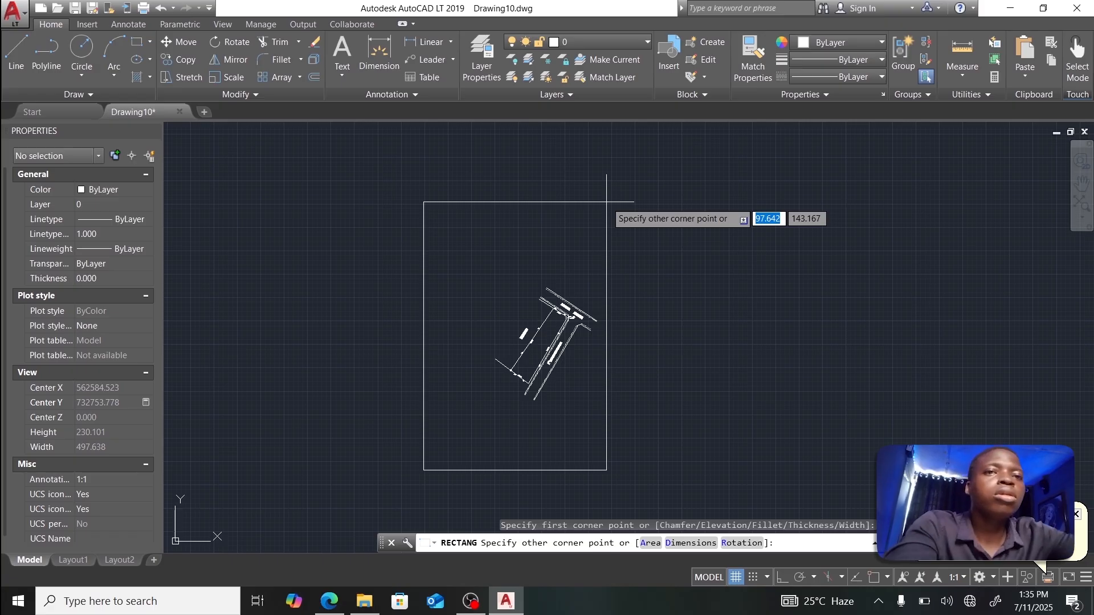
text(107.95)
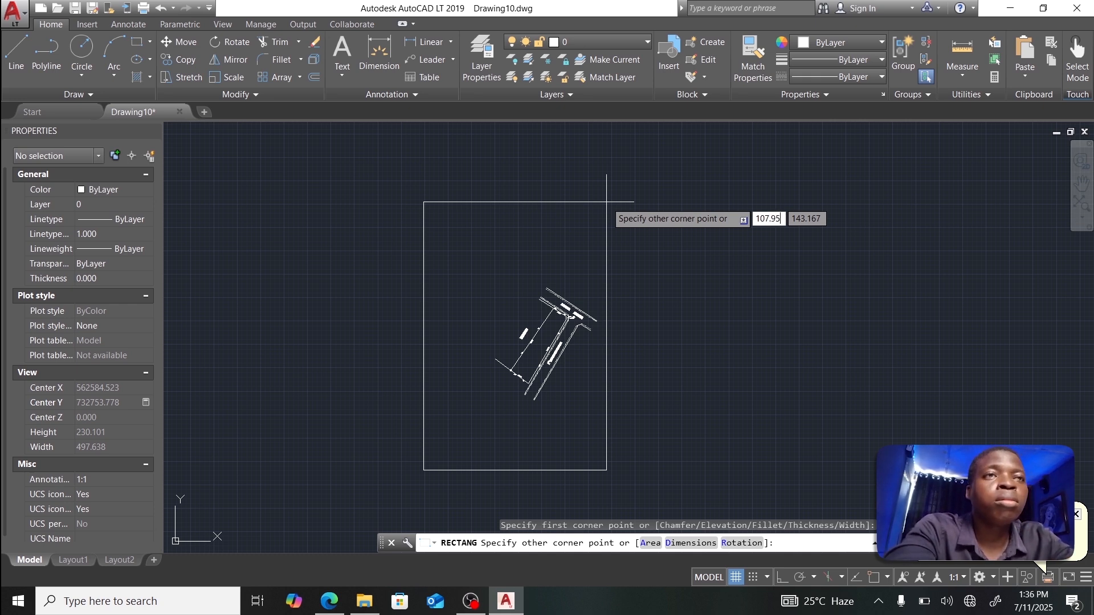
key(Tab)
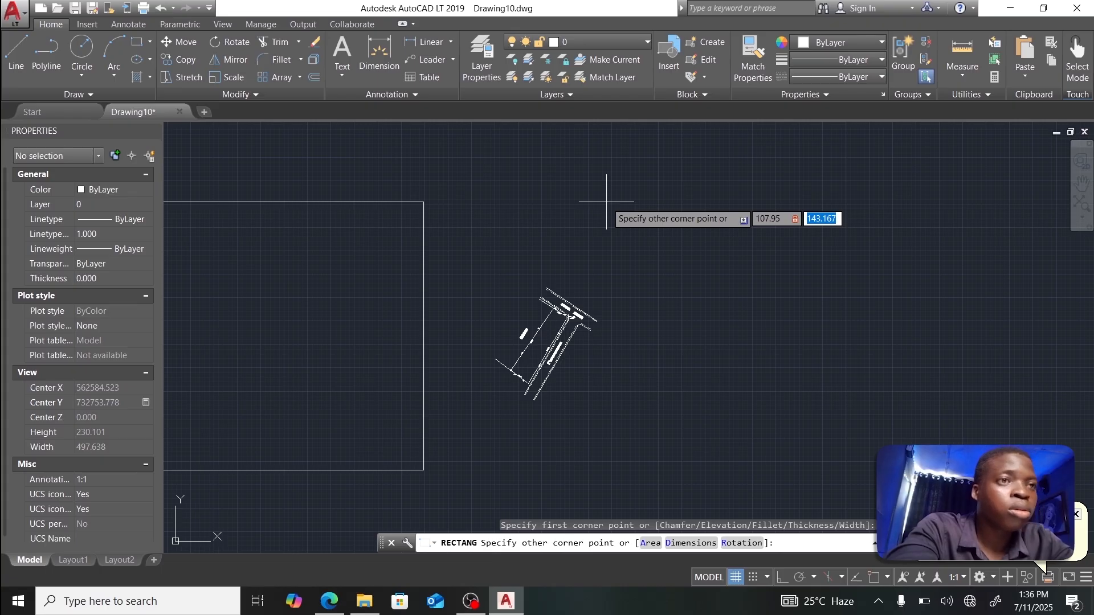
text(1)
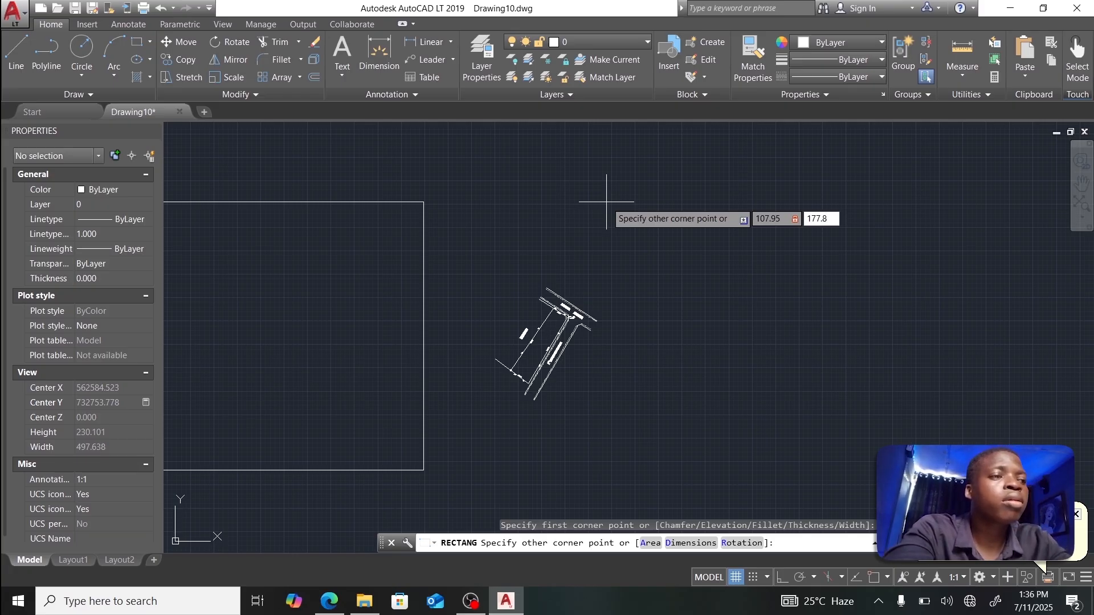
text(77.8)
key(Return)
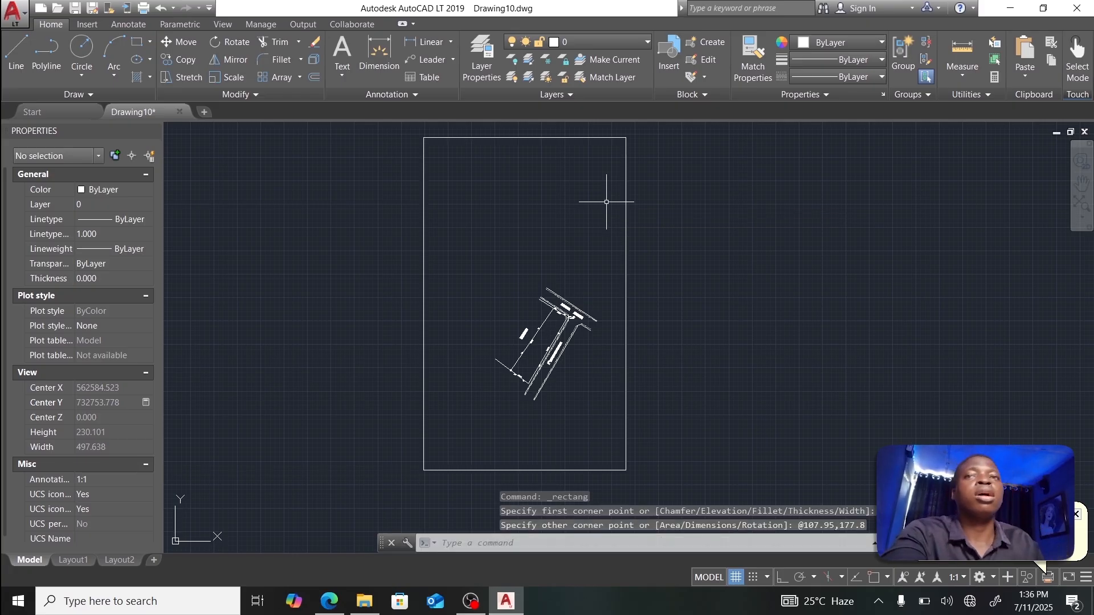
Step: Move the border rectangle slightly down and to the right around the parcel
click(426, 261)
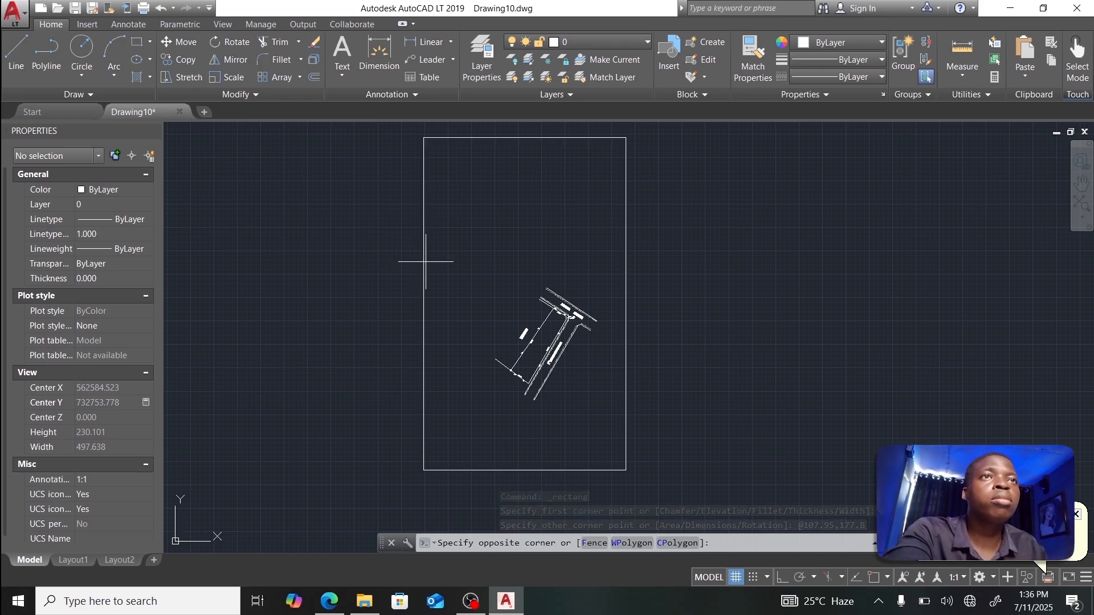
click(418, 255)
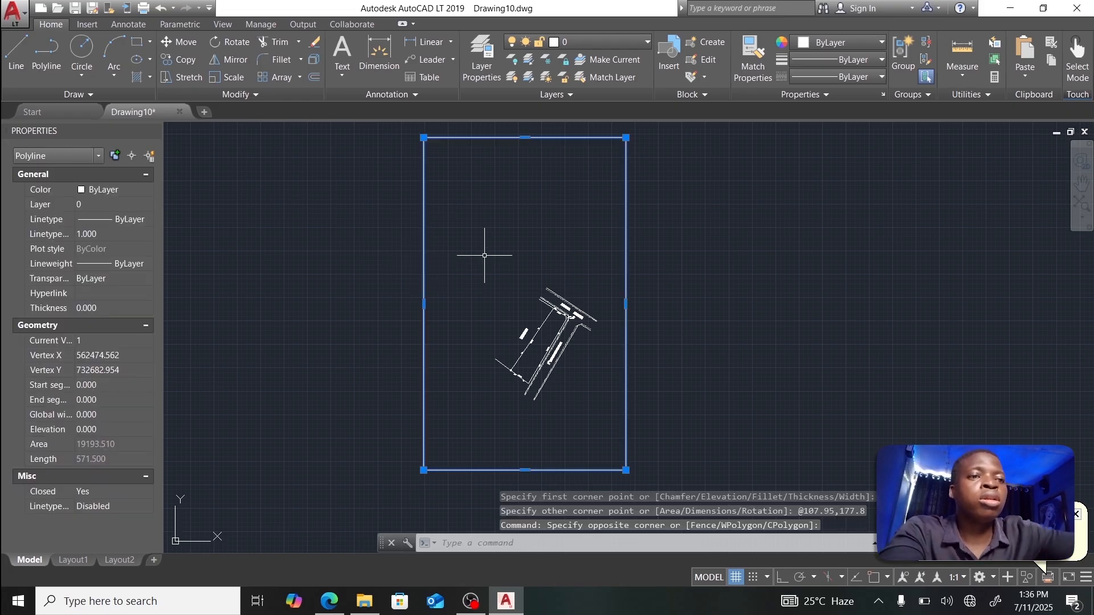
text(MO)
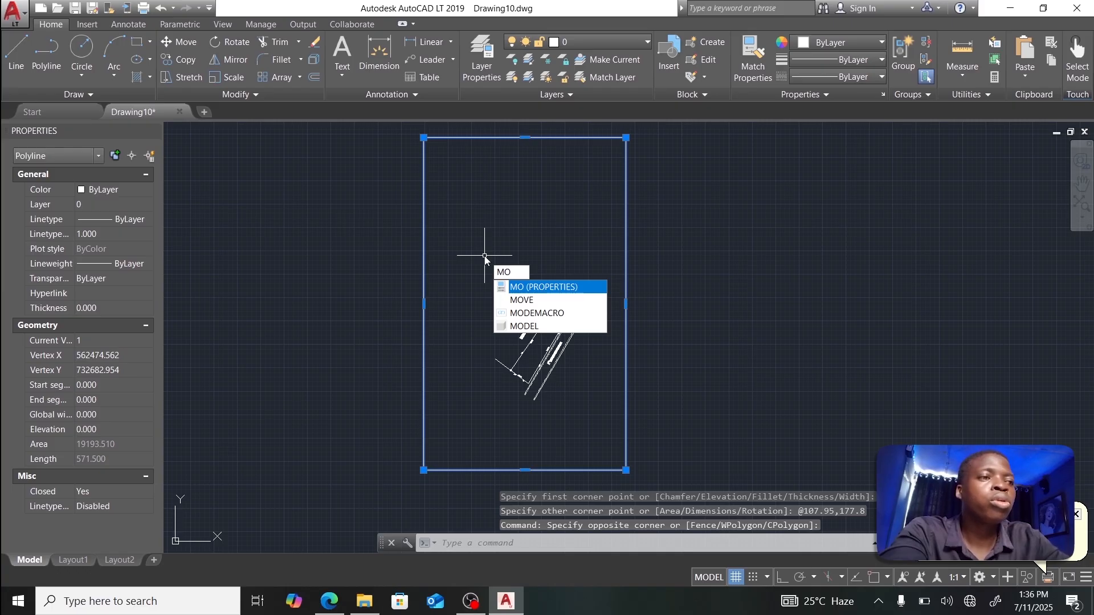
key(Down)
key(Return)
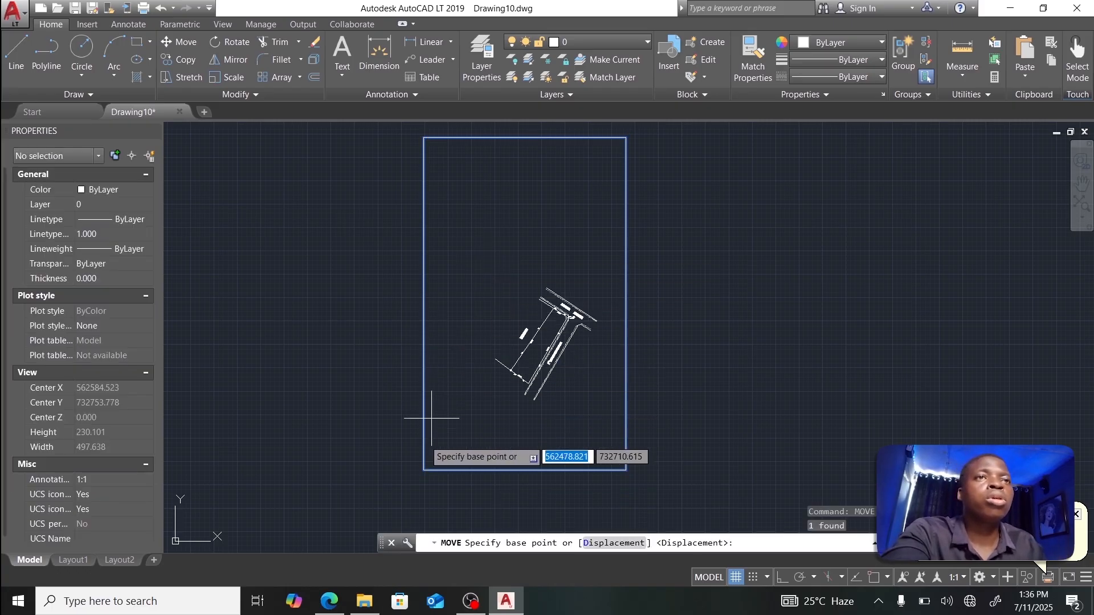
click(425, 469)
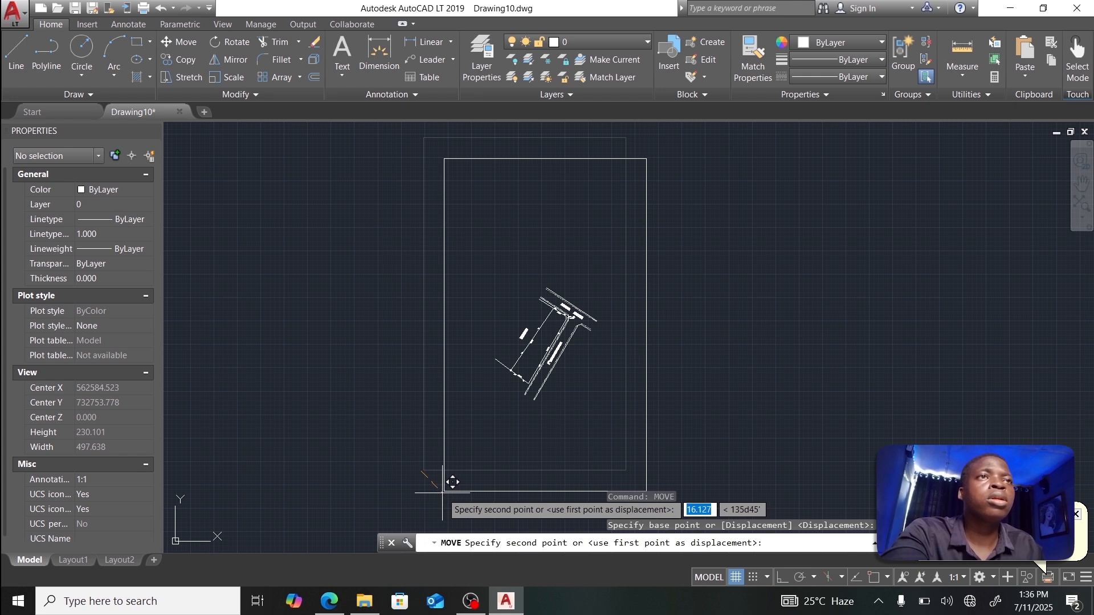
click(444, 492)
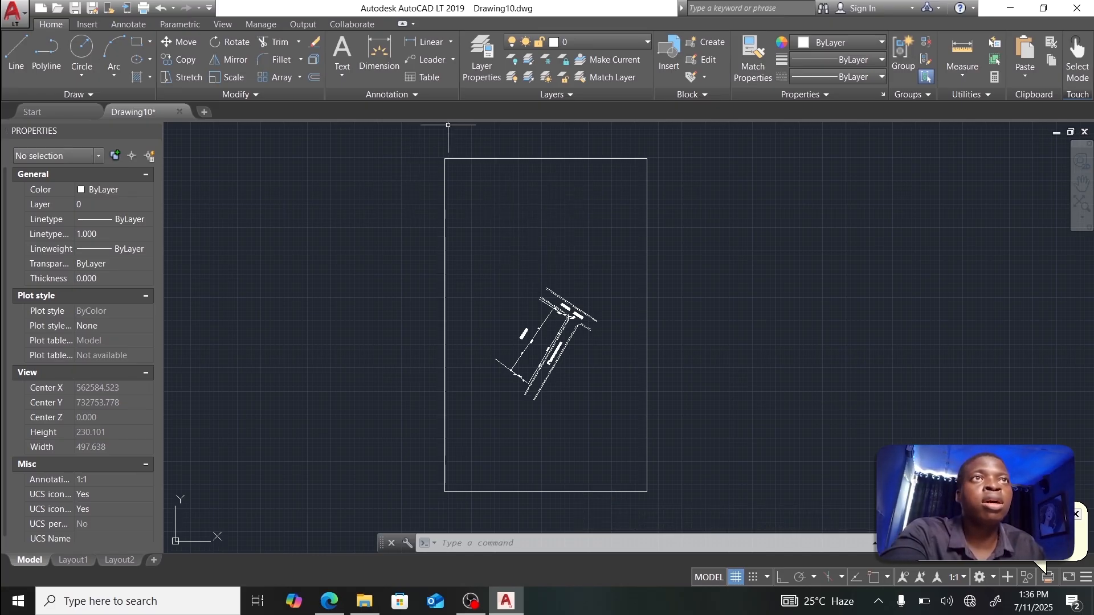
Step: Create a multiline text box at the frame's top-left reading PLAN SHOWING PROPERTY, SAID TO BELONG TO
click(342, 74)
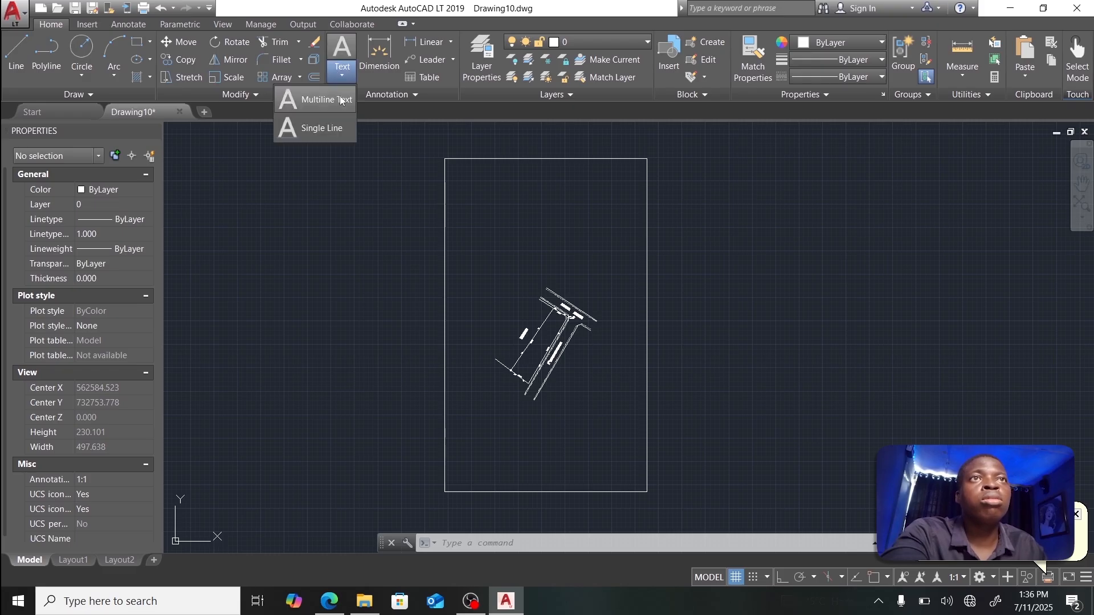
click(336, 104)
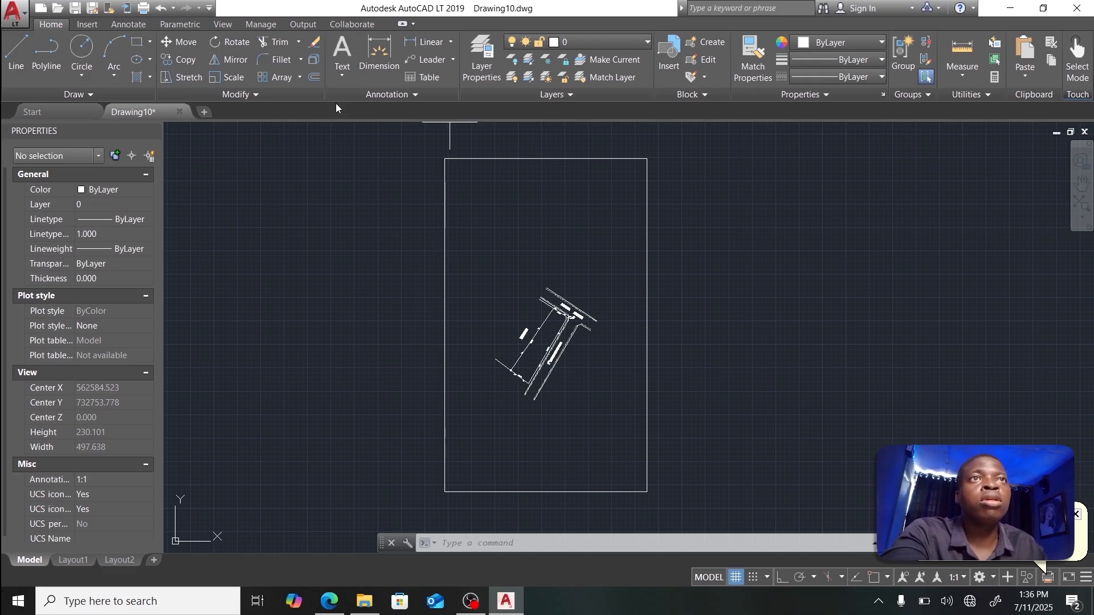
click(445, 159)
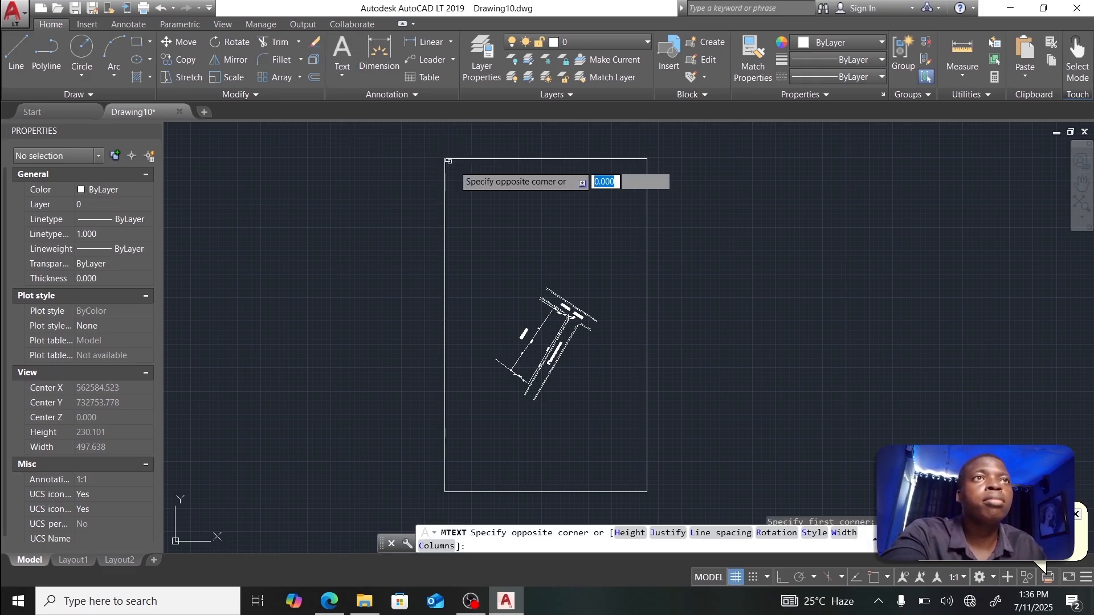
click(646, 270)
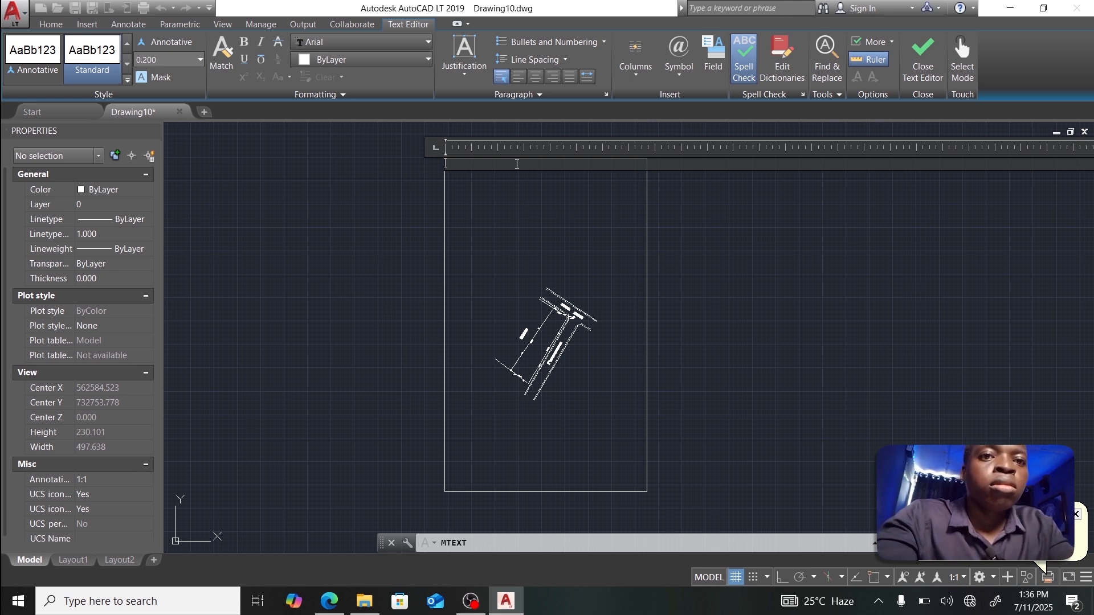
text(AN SHOWING)
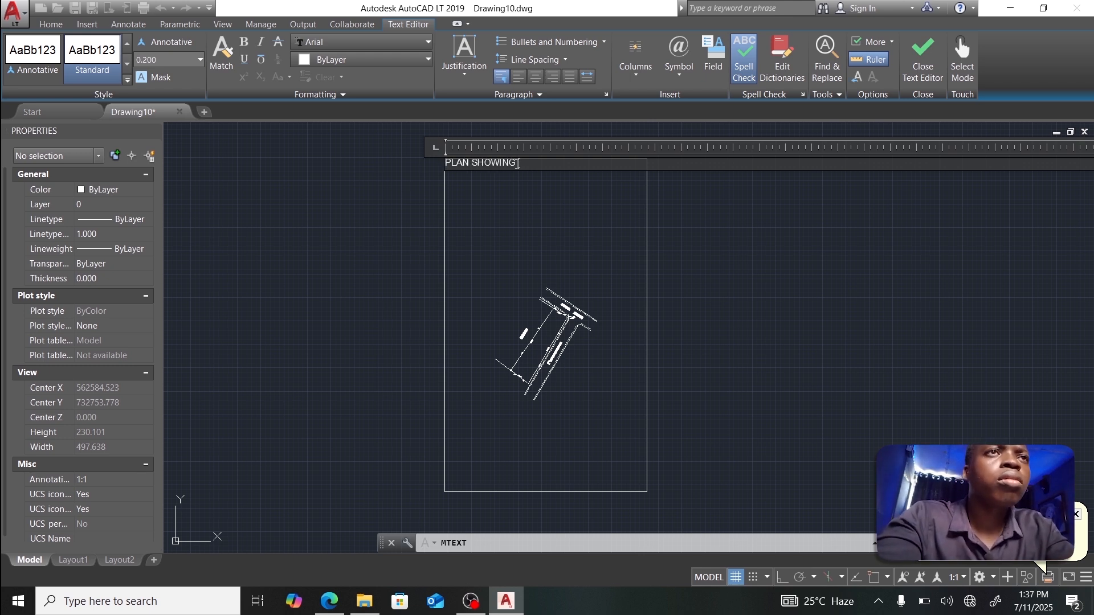
text( PROPERTY)
key(Return)
text(SAID TO BEL)
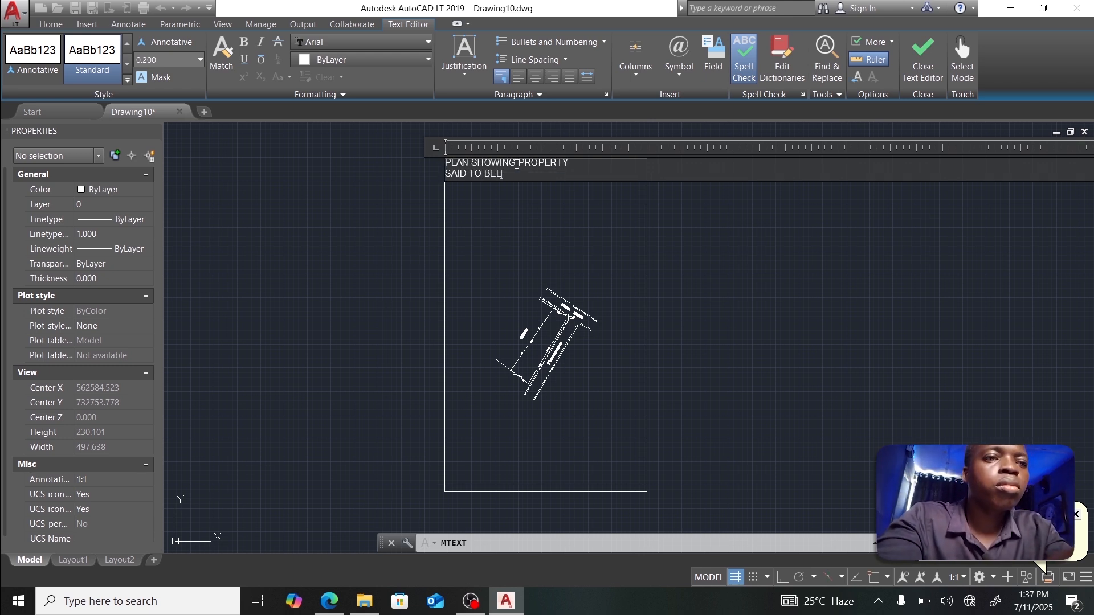
text(ONG TO)
key(Return)
Step: Add the owner's name, AT SAMPLE VILLA, DANIELS-MARK LOCAL GOVT. AREA, MANA STATE, SCALE:- 1:500, ORIGIN:- U.T.M (ZONE 31), AREA:- lines
text(MR. SAMPLE JAMES)
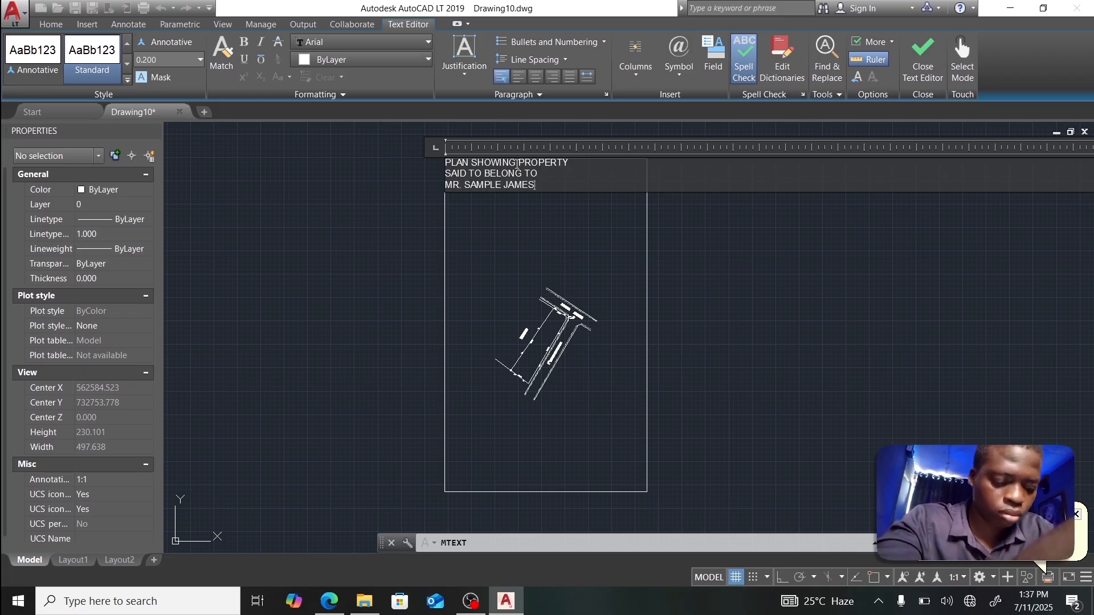
key(Return)
text(AT SAMPLE VILLA)
key(Return)
text(DAN)
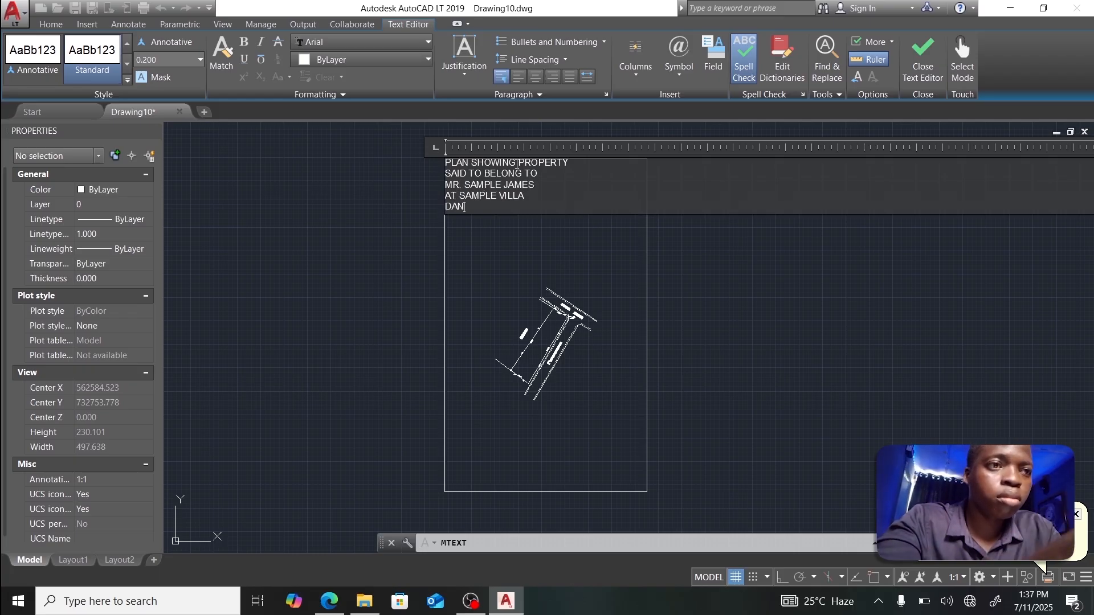
text(IELS-MARK LOCAL GOVT.)
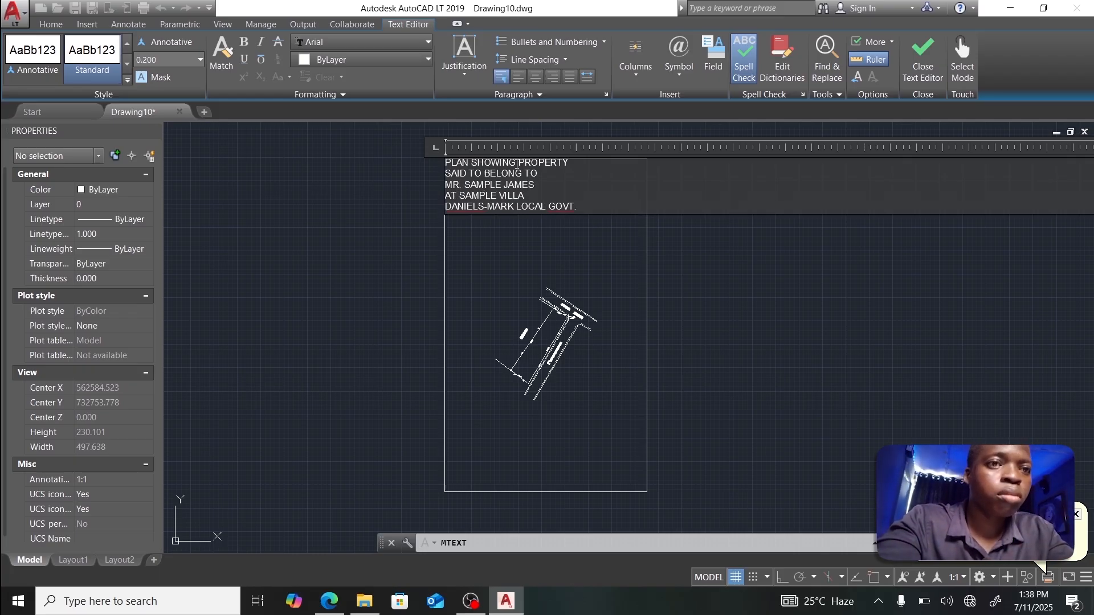
text( AREA)
key(Return)
text(MANA STATE)
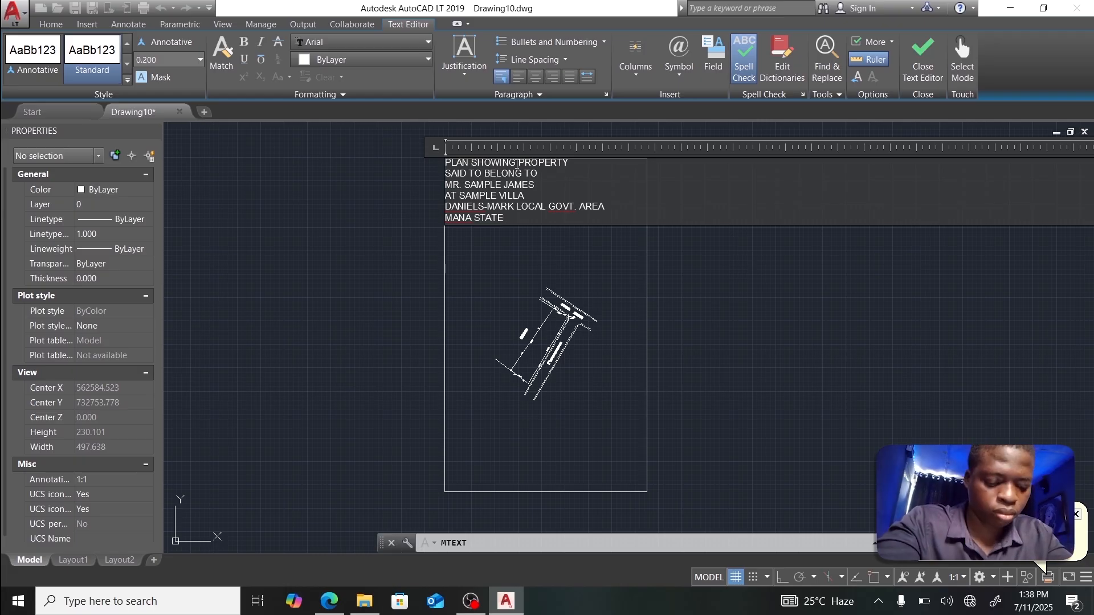
key(Return)
text(SCALE:- 1:50)
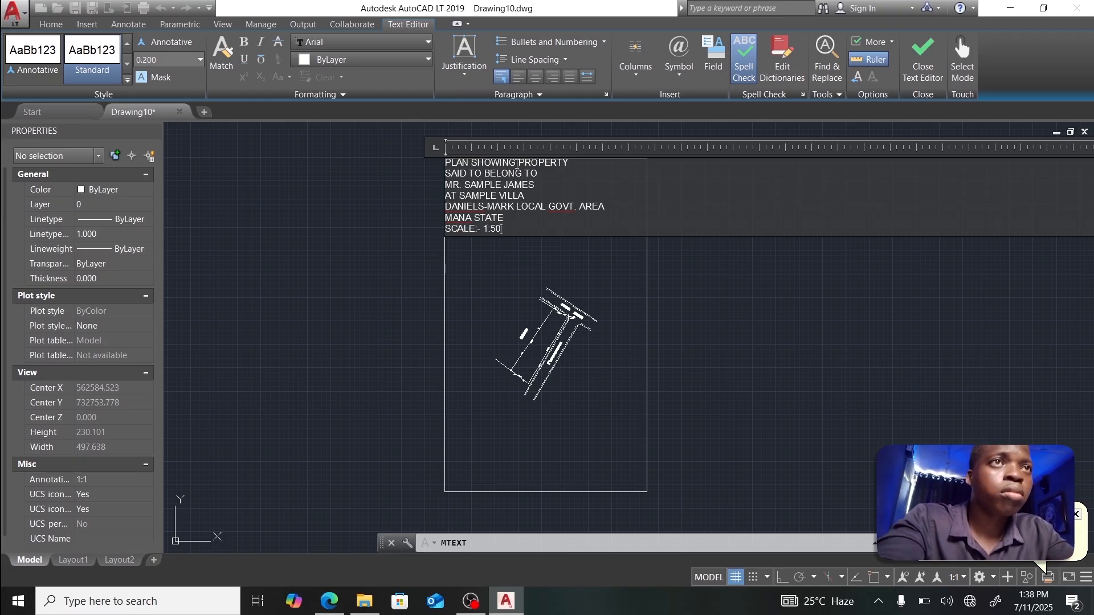
text(0)
key(Return)
key(Return)
key(Return)
text(ORIGIN:- )
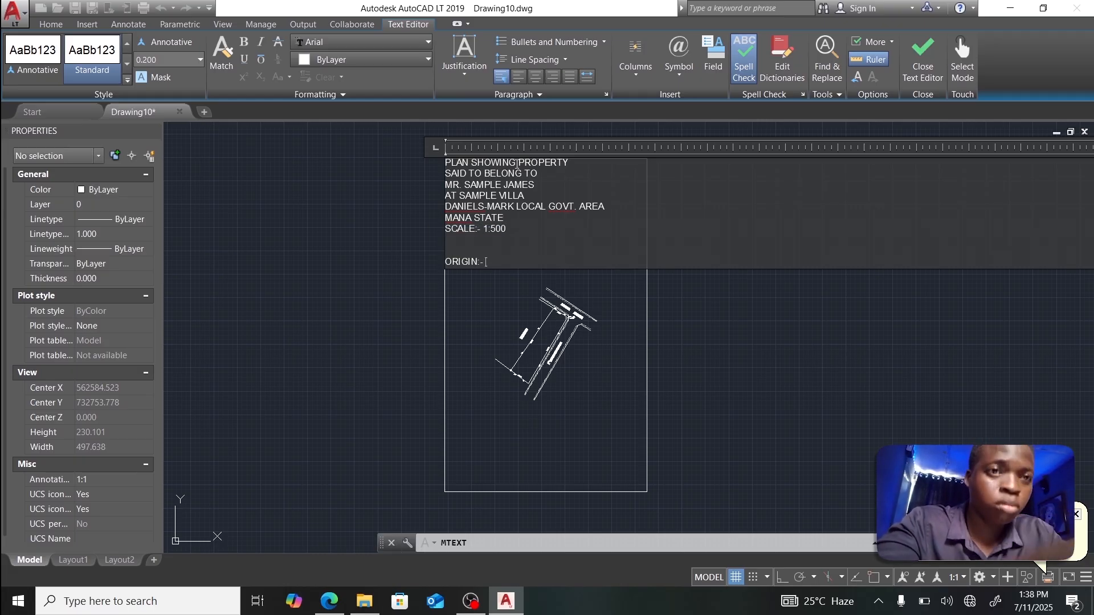
text(U.T.M (ZONE 31))
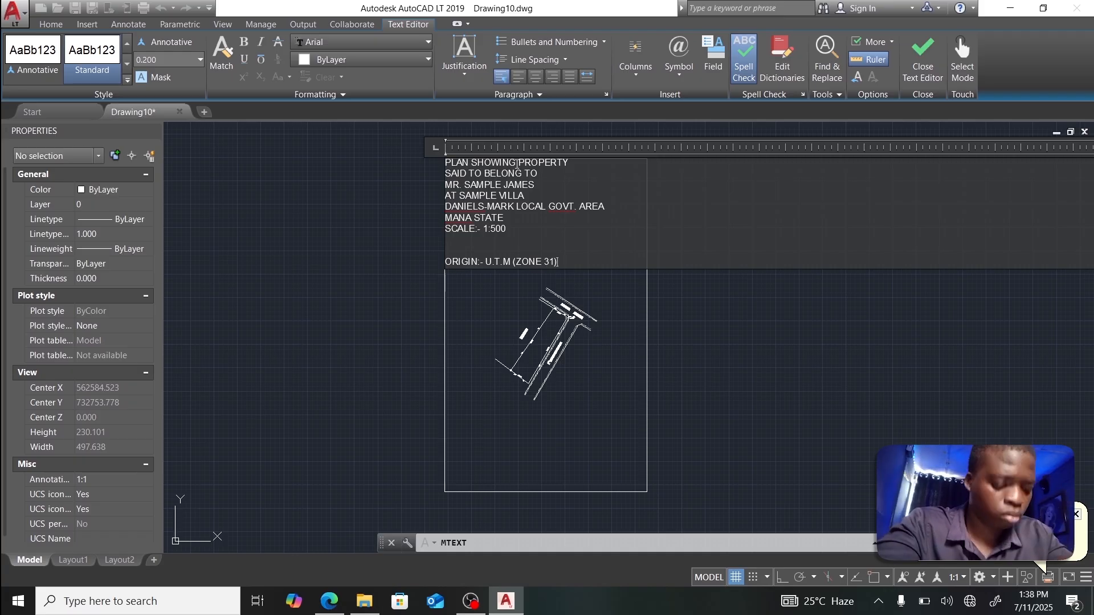
key(Return)
text(AREA:-)
Step: Set all title text to height 2.000 and centre the lines
mouse_move(492, 281)
mouse_down()
mouse_move(492, 206)
mouse_move(492, 291)
mouse_up()
scroll(620, 255, down, 3)
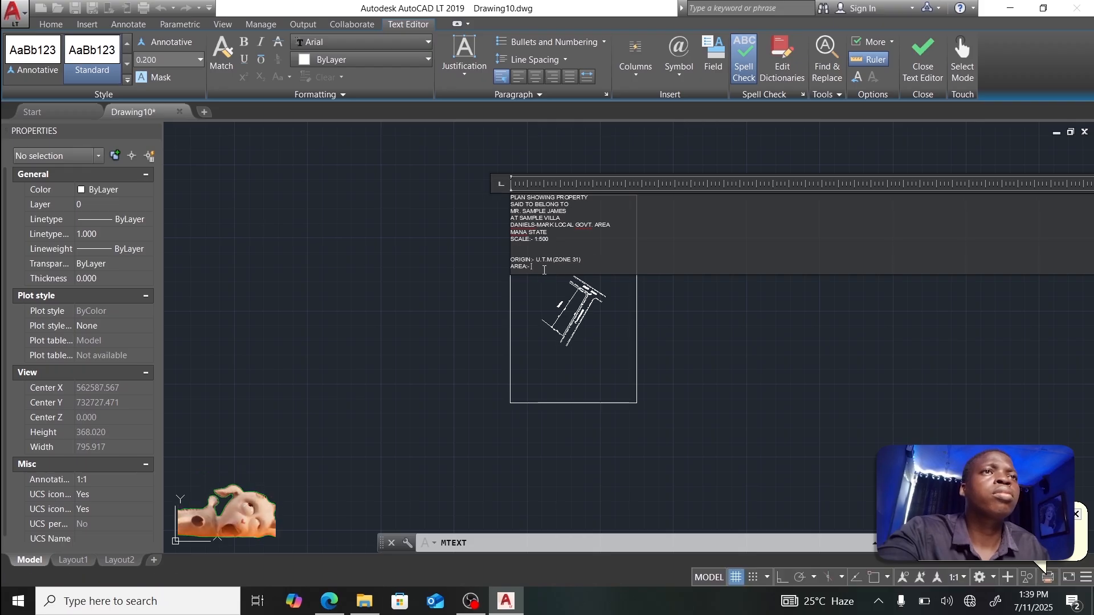
drag(530, 267, 502, 190)
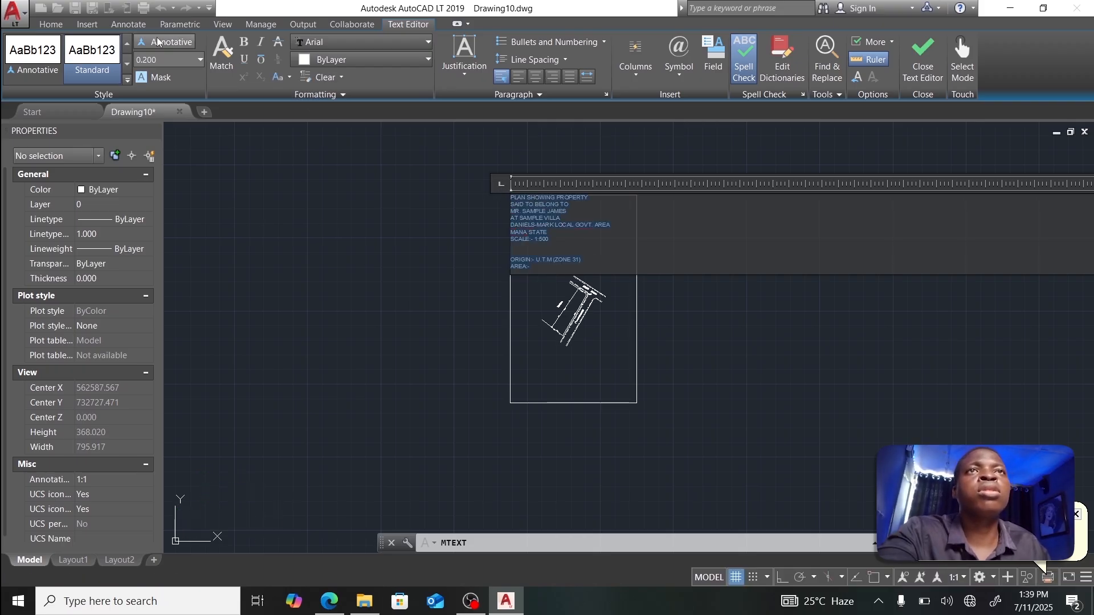
click(172, 61)
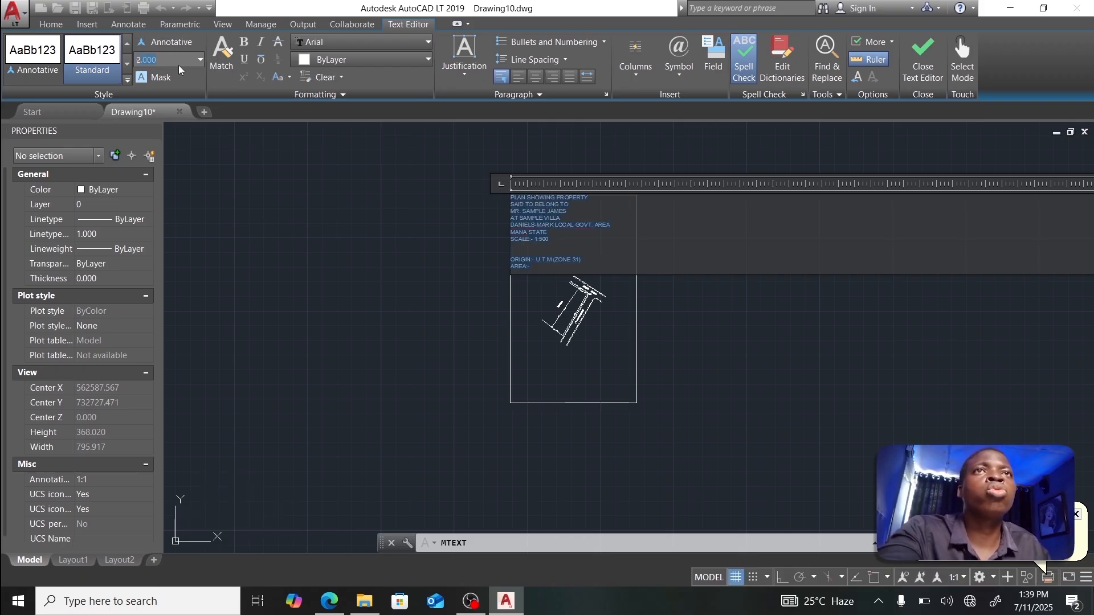
key(Return)
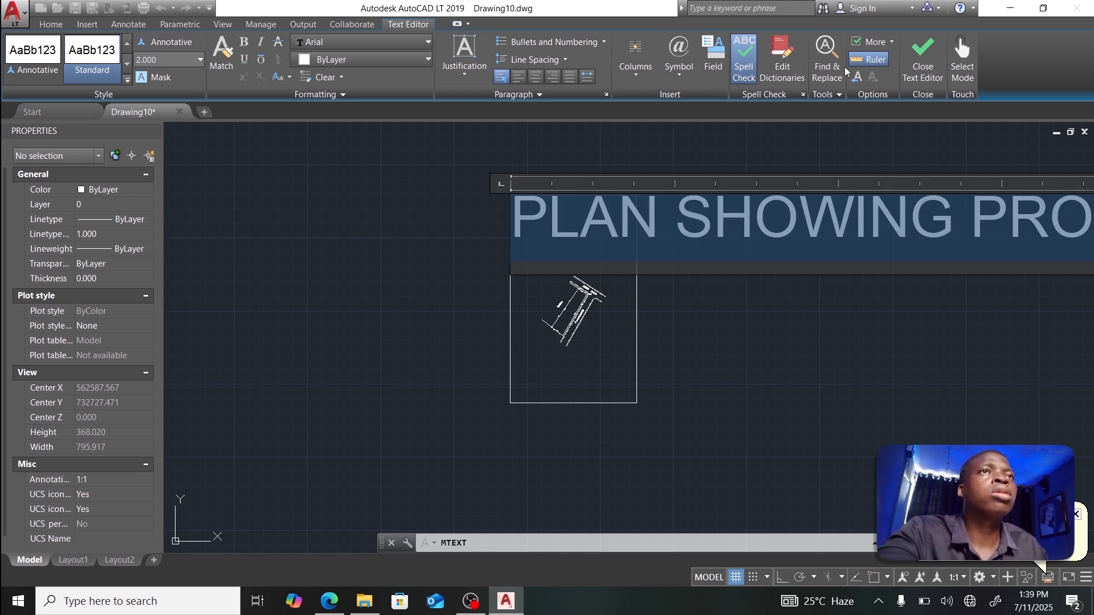
click(534, 77)
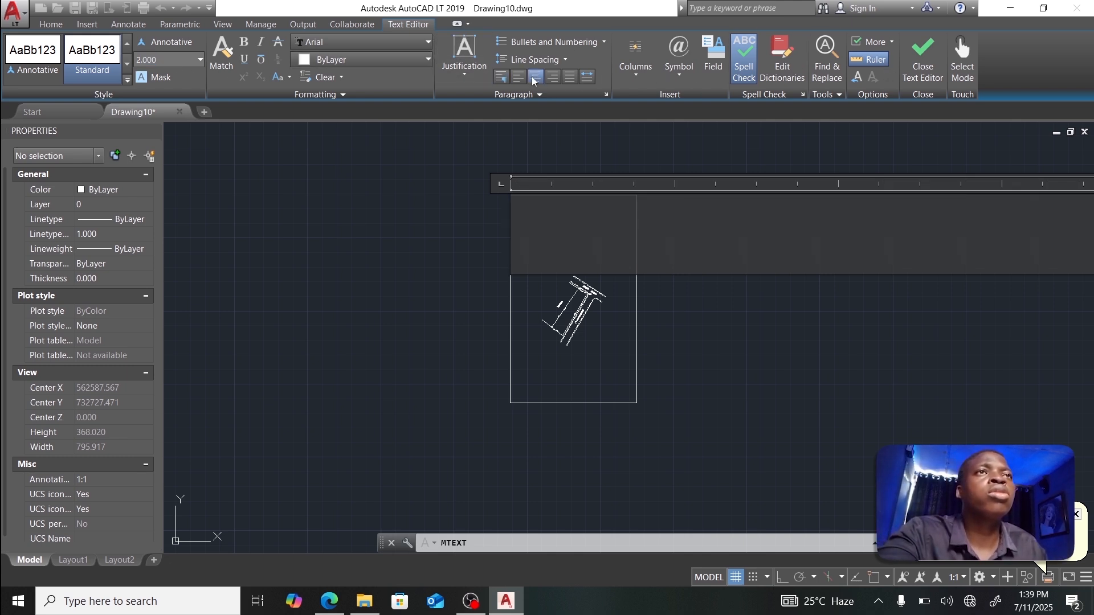
click(923, 56)
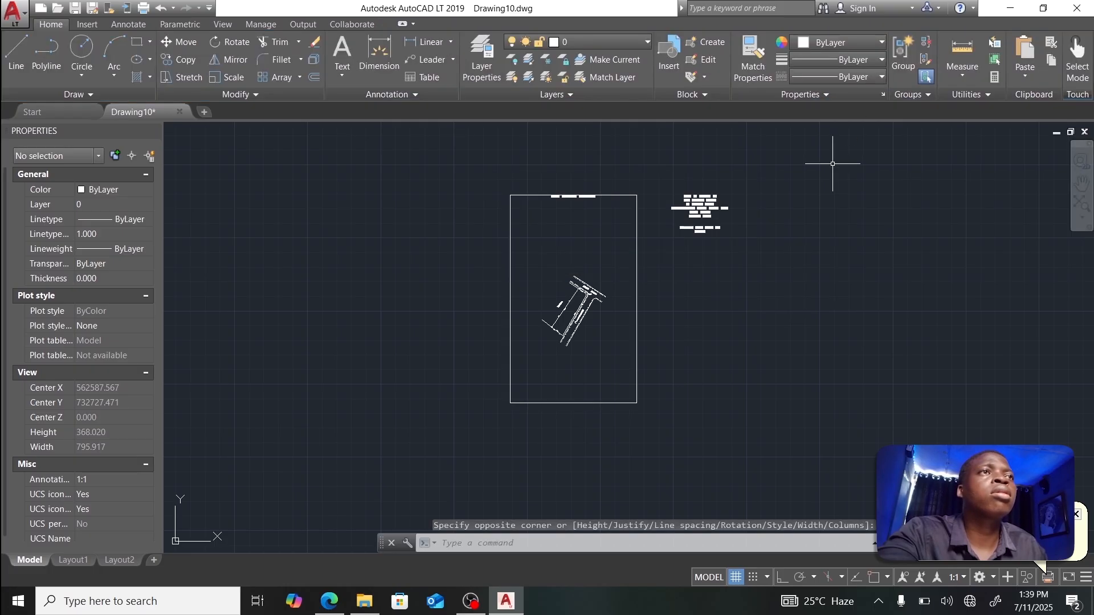
Step: Stretch the title text's grips so it spans the sheet frame width
click(697, 198)
double_click(511, 194)
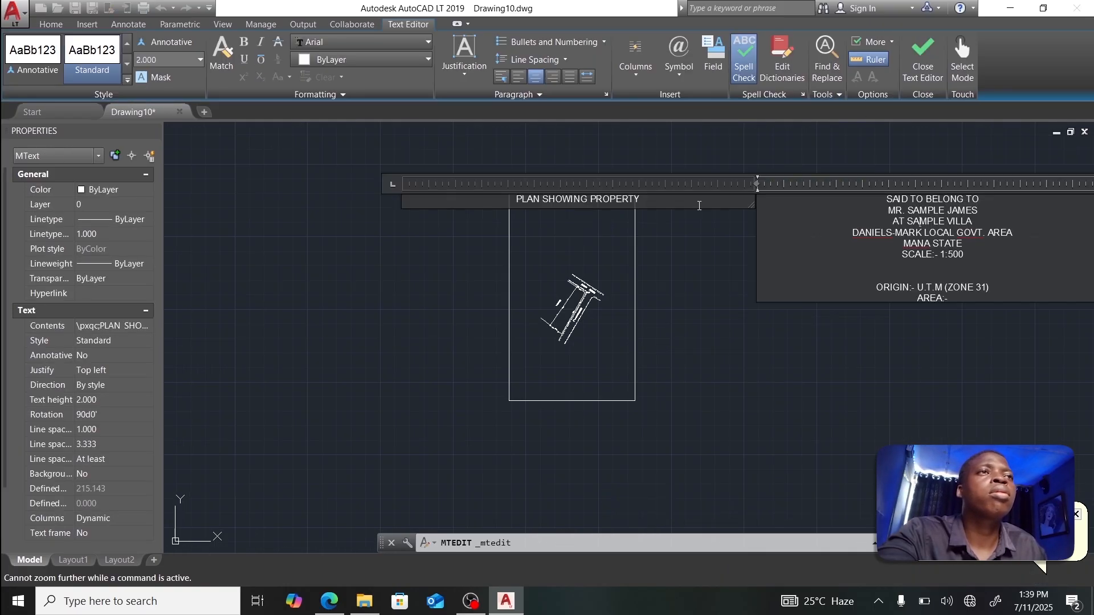
click(922, 55)
click(444, 213)
click(403, 194)
click(509, 193)
click(591, 193)
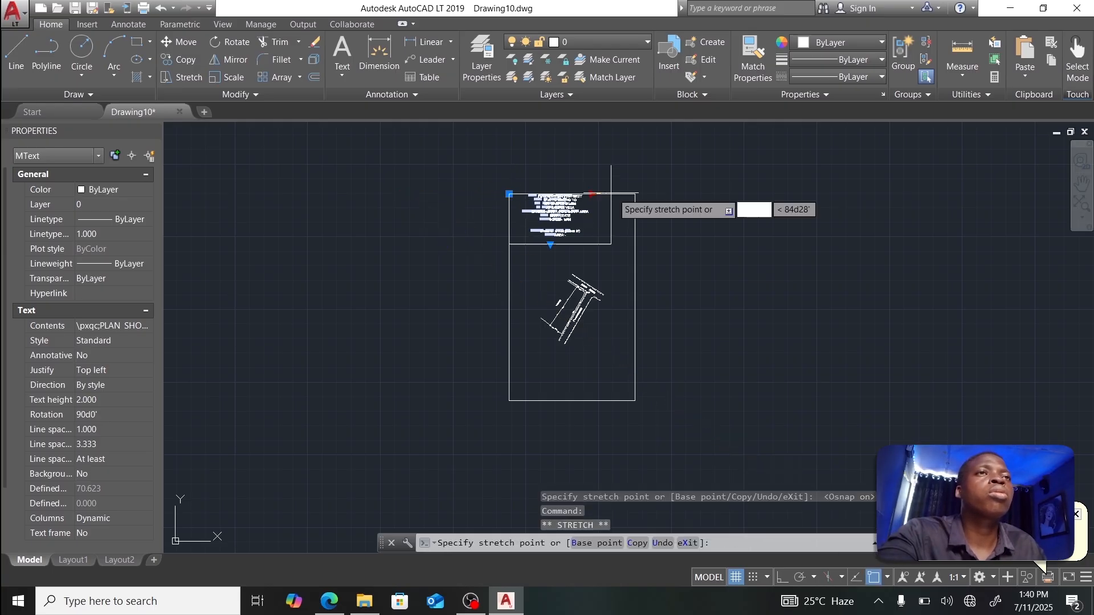
click(635, 193)
scroll(599, 223, up, 4)
click(370, 147)
key(F3)
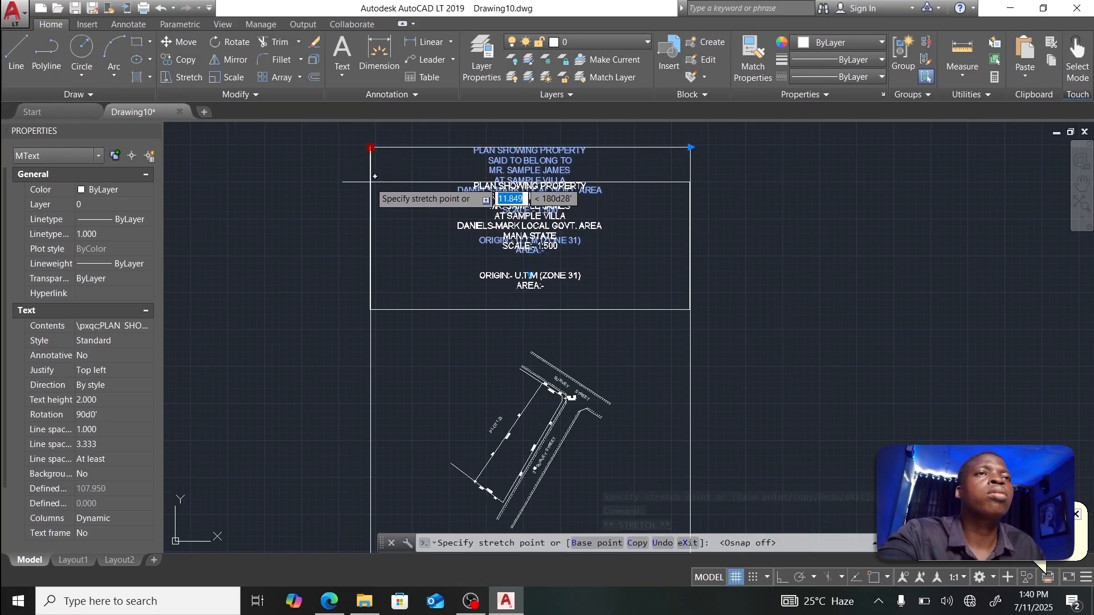
key(Escape)
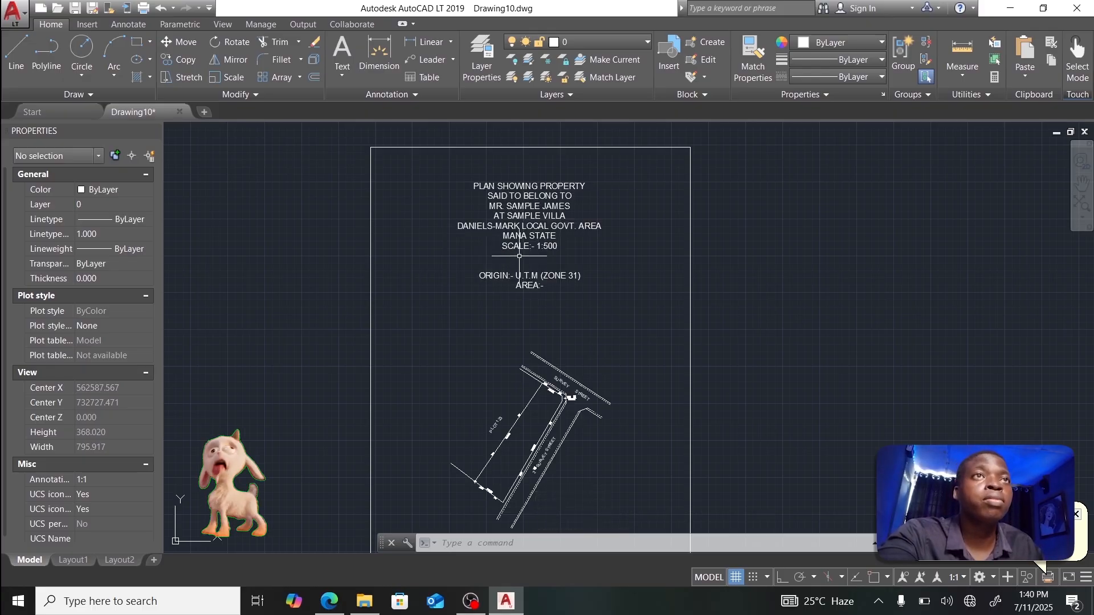
scroll(520, 256, up, 4)
scroll(518, 248, up, 4)
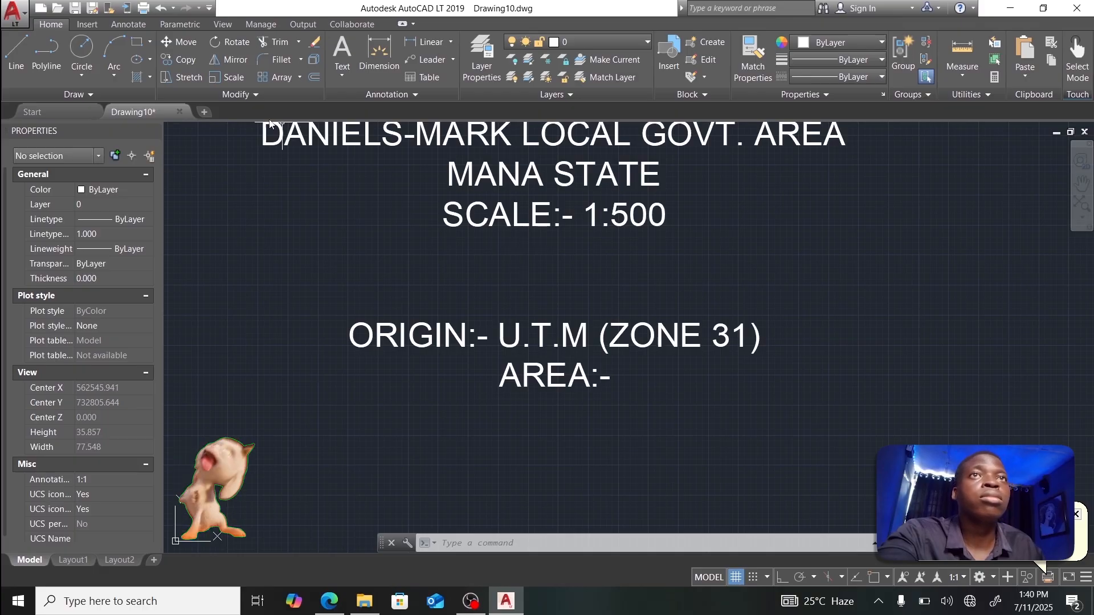
Step: Draw a 50 by 2 box and move it below the SCALE:- 1:500 line
click(136, 42)
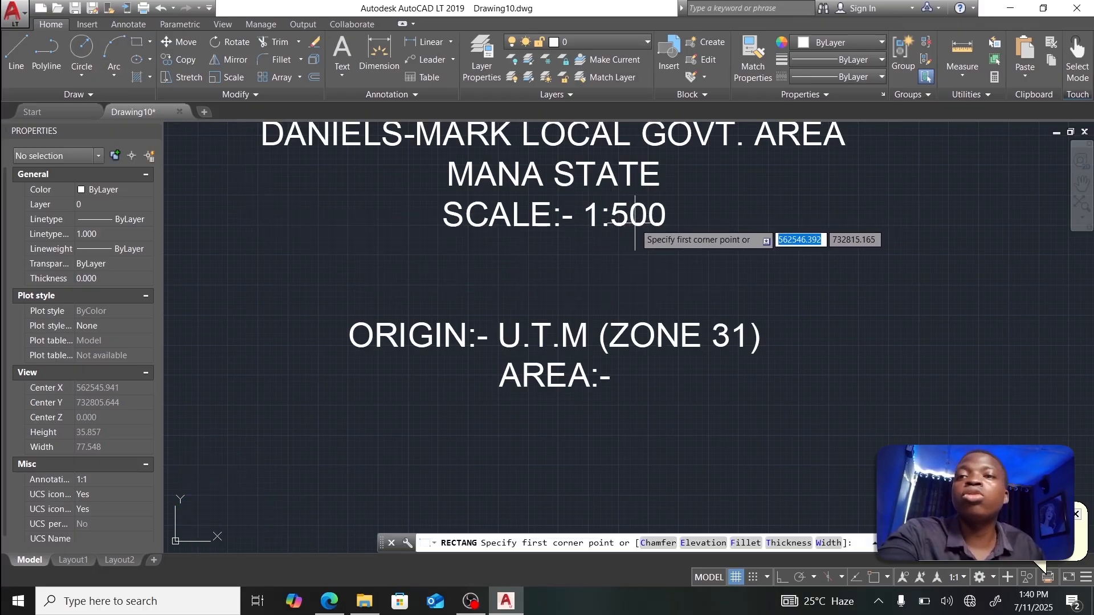
click(265, 245)
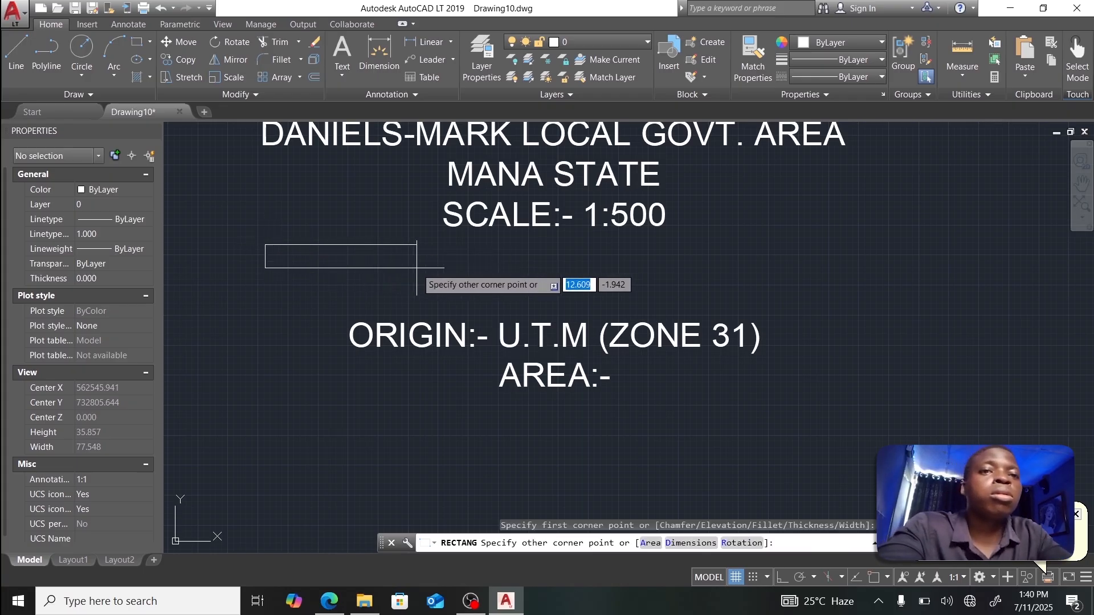
text(50)
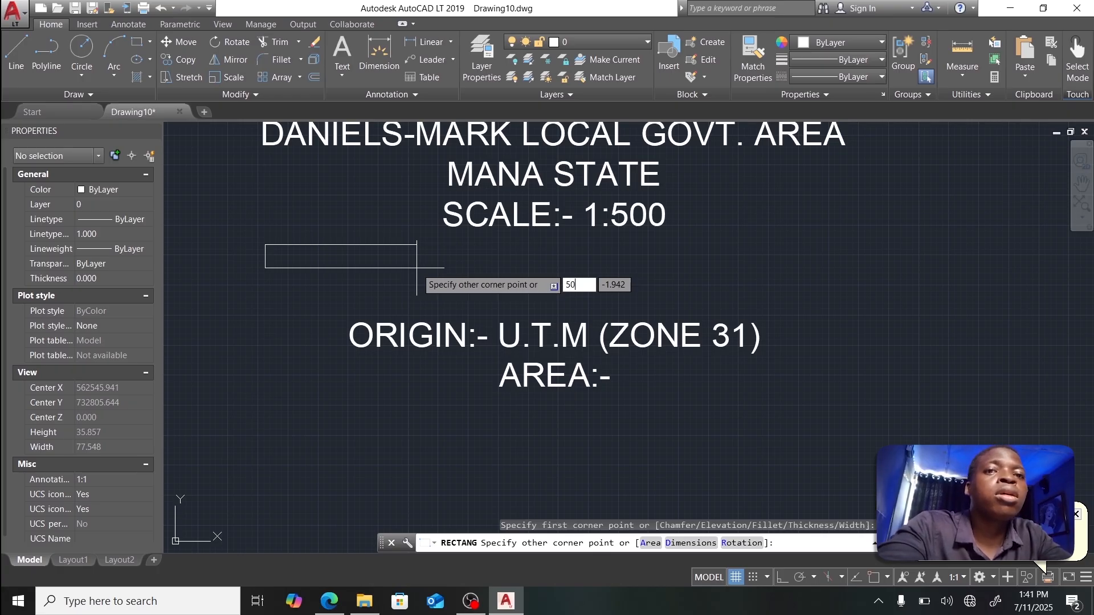
key(Tab)
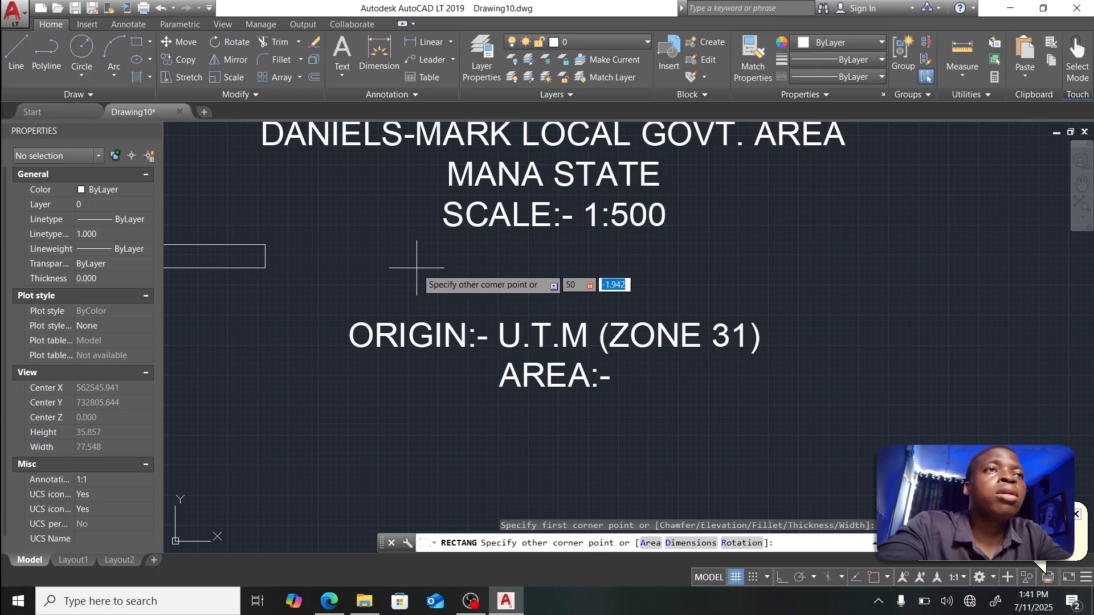
text(2)
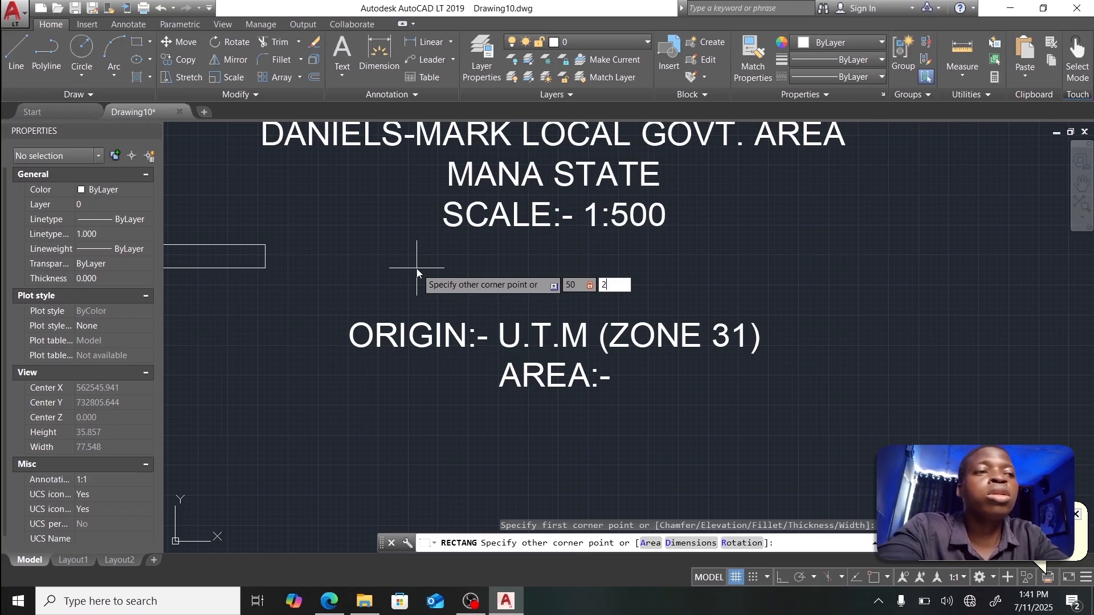
key(Return)
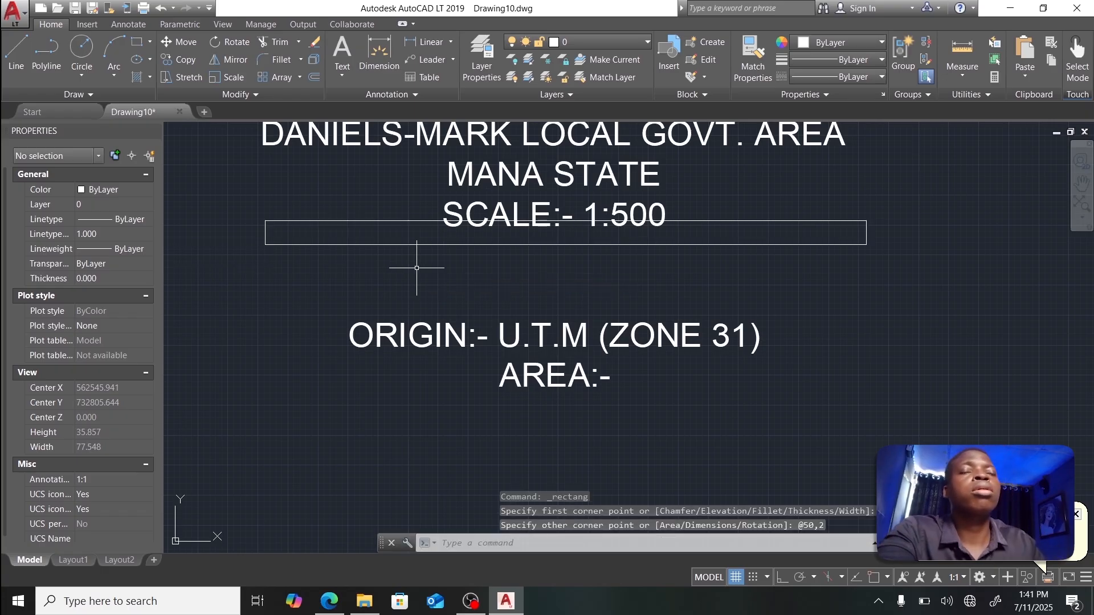
click(320, 222)
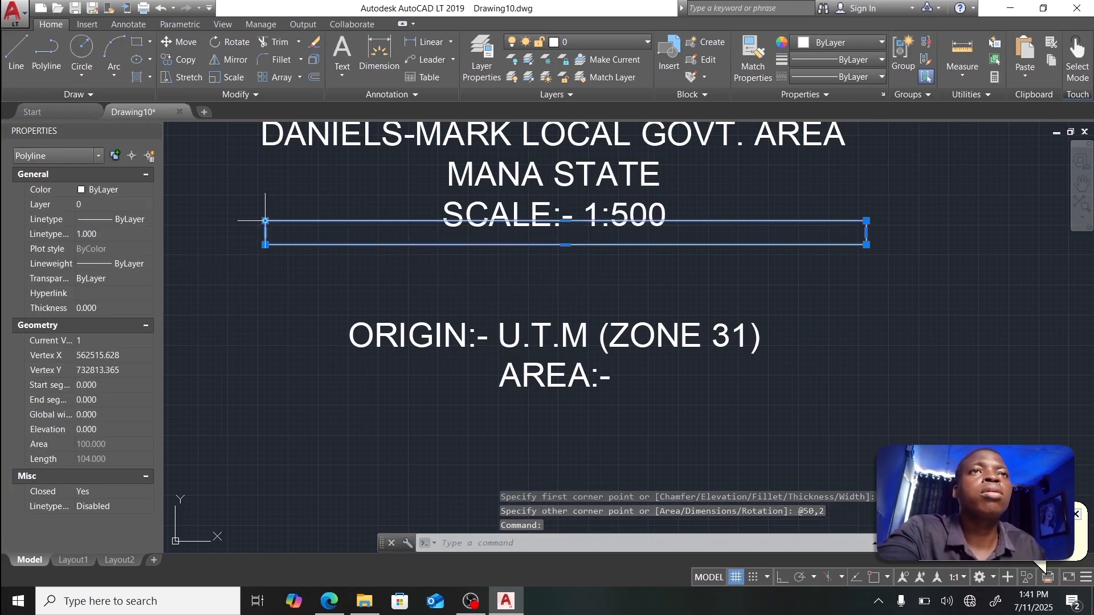
drag(265, 221, 266, 271)
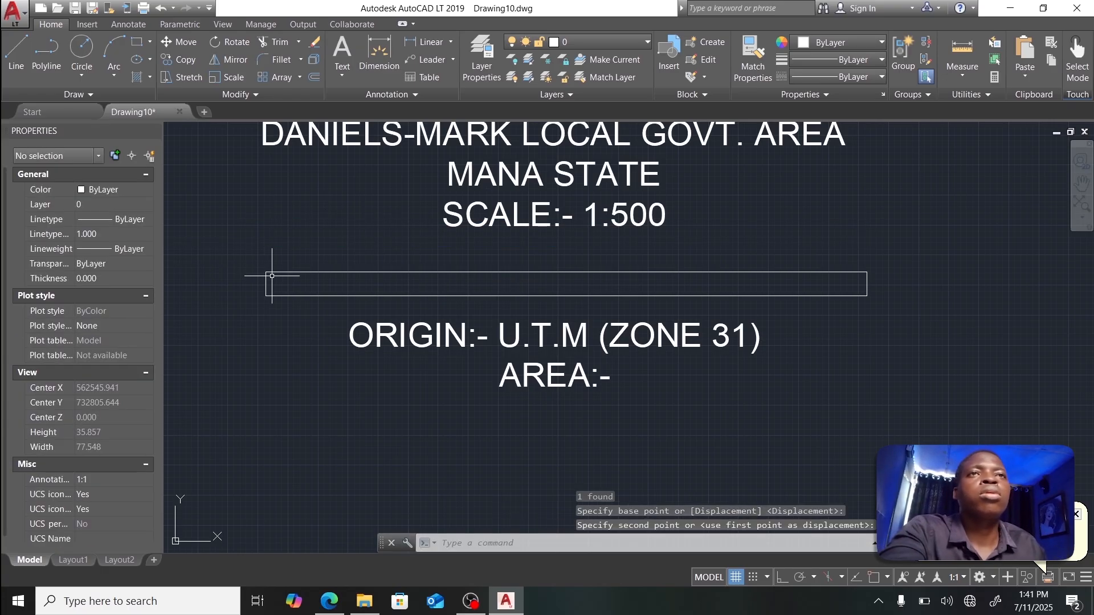
Step: Turn on object snap and draw a 50 by 1 strip from the box's left corner
click(136, 44)
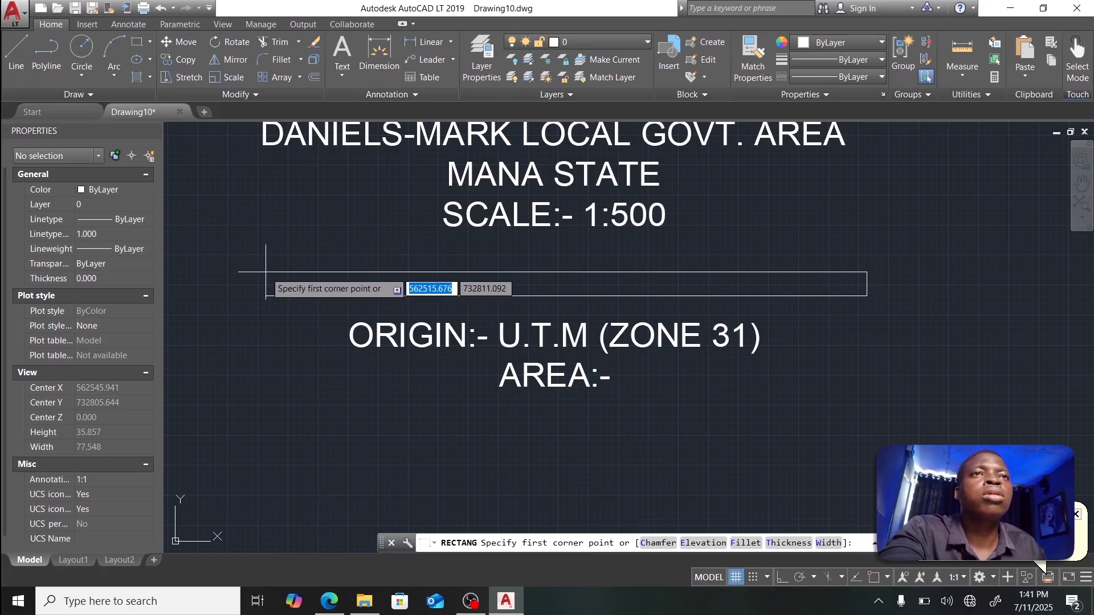
click(266, 272)
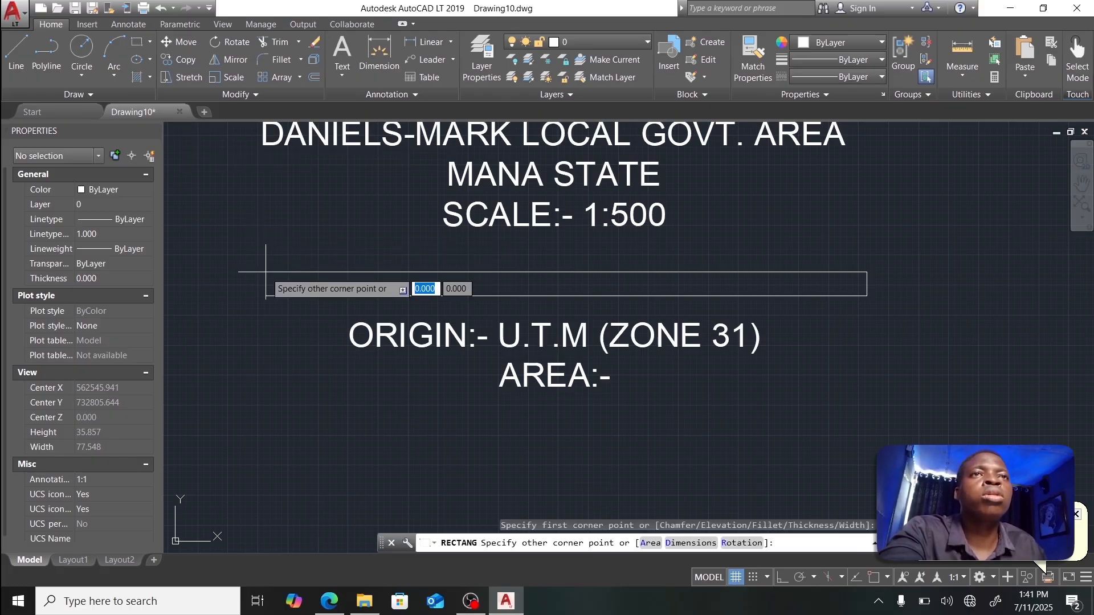
key(Escape)
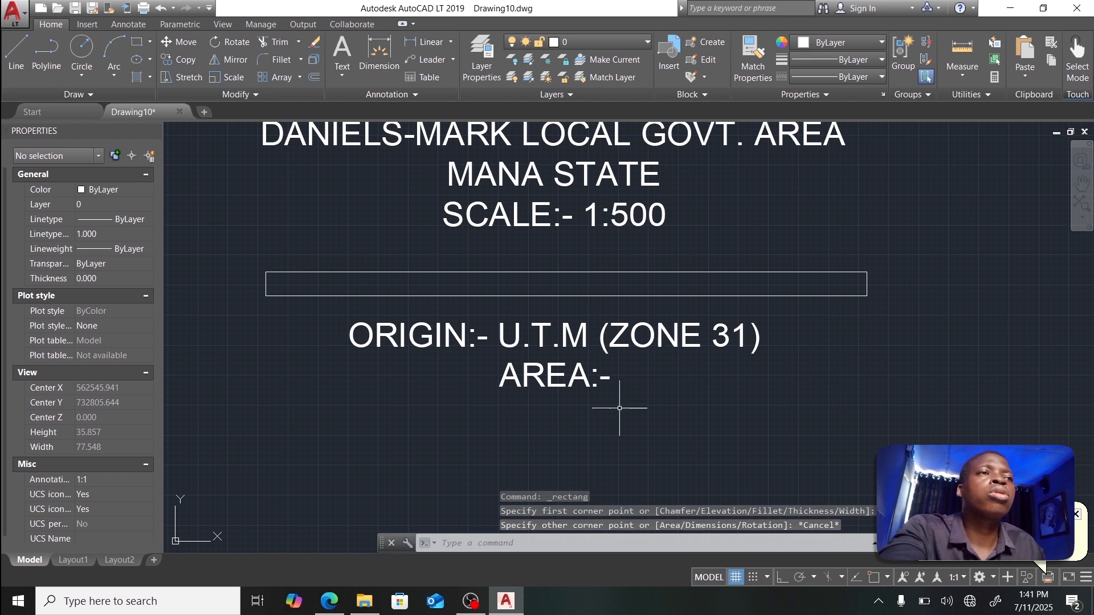
click(880, 578)
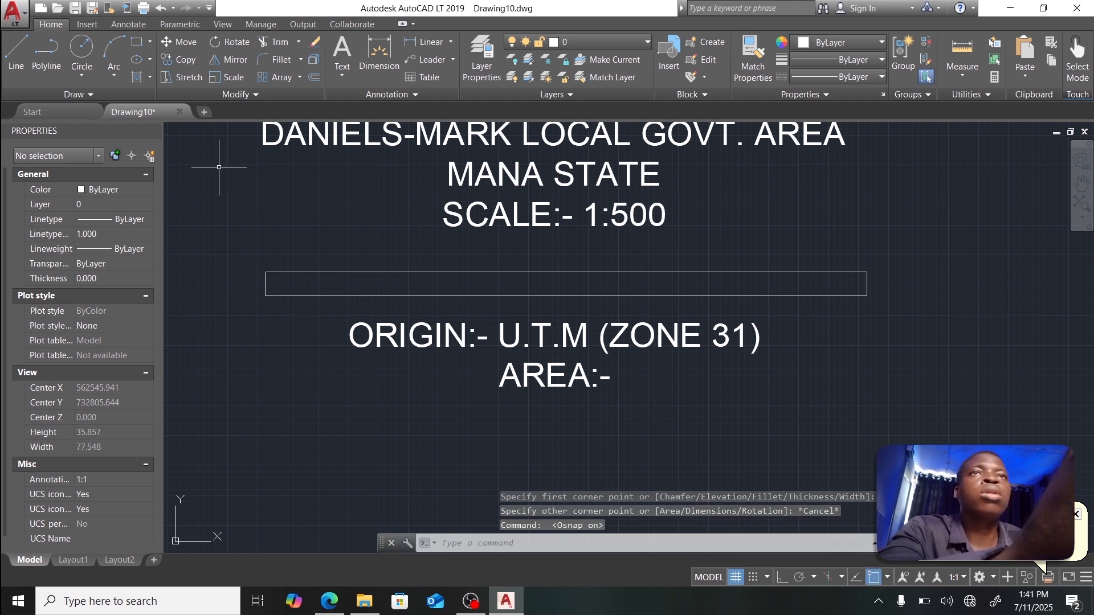
click(137, 42)
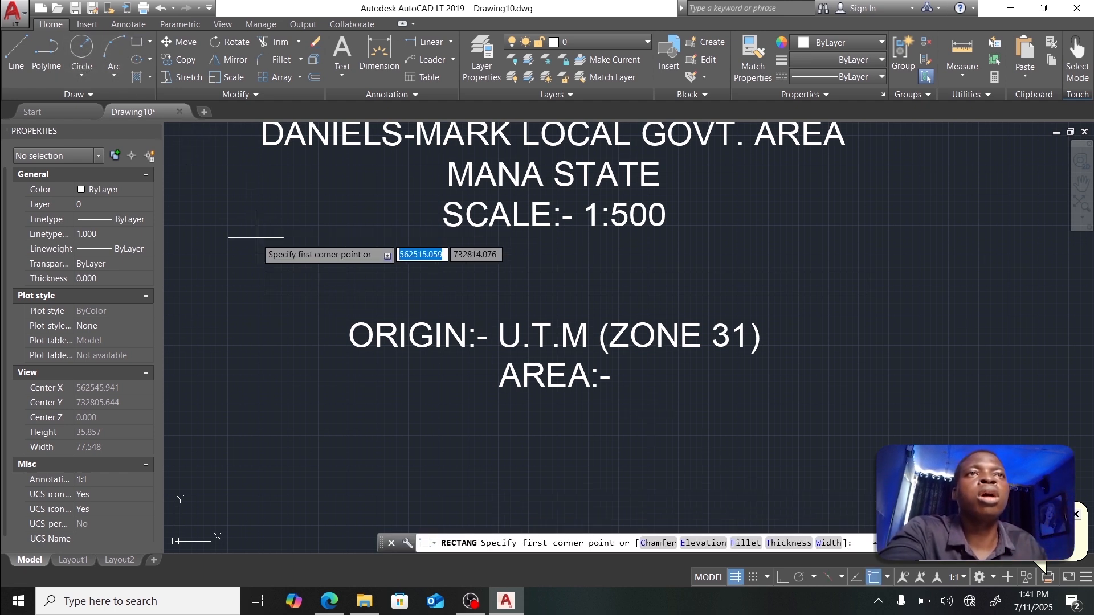
click(265, 272)
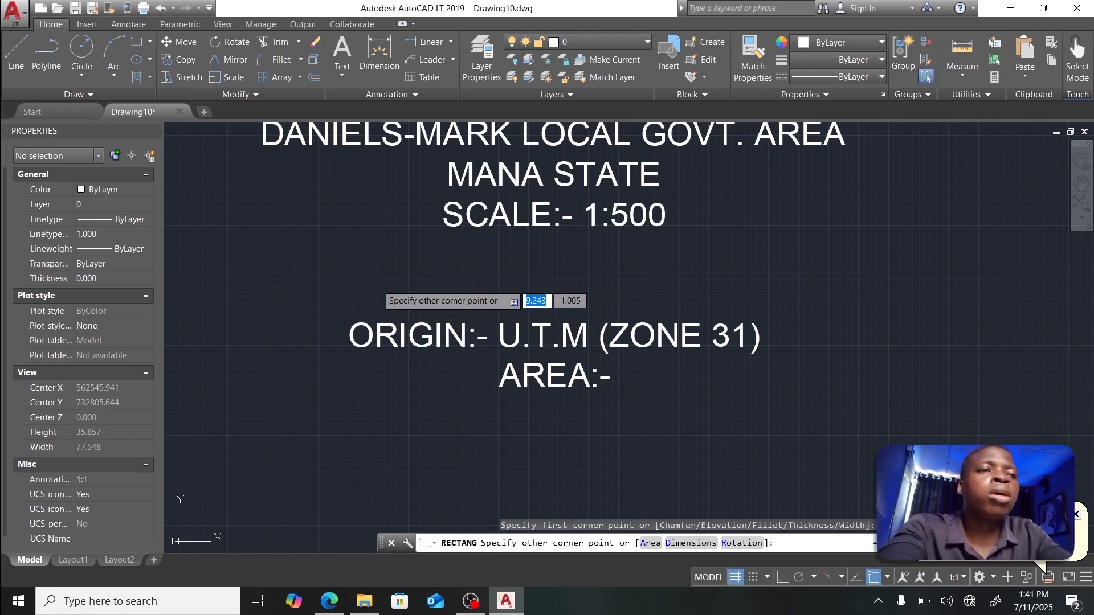
text(50)
key(Tab)
text(1)
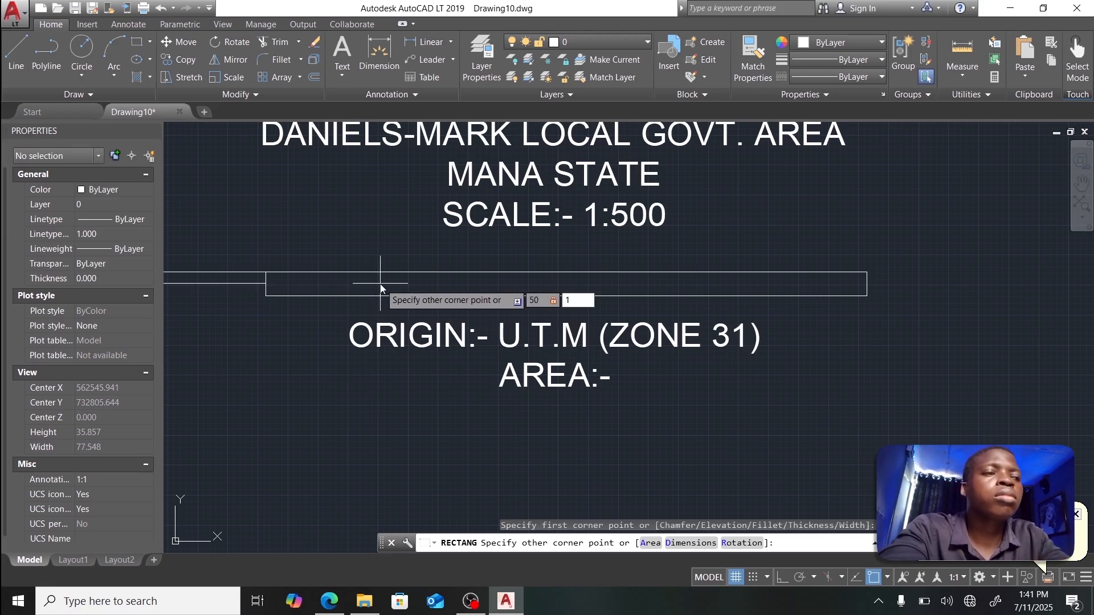
key(Return)
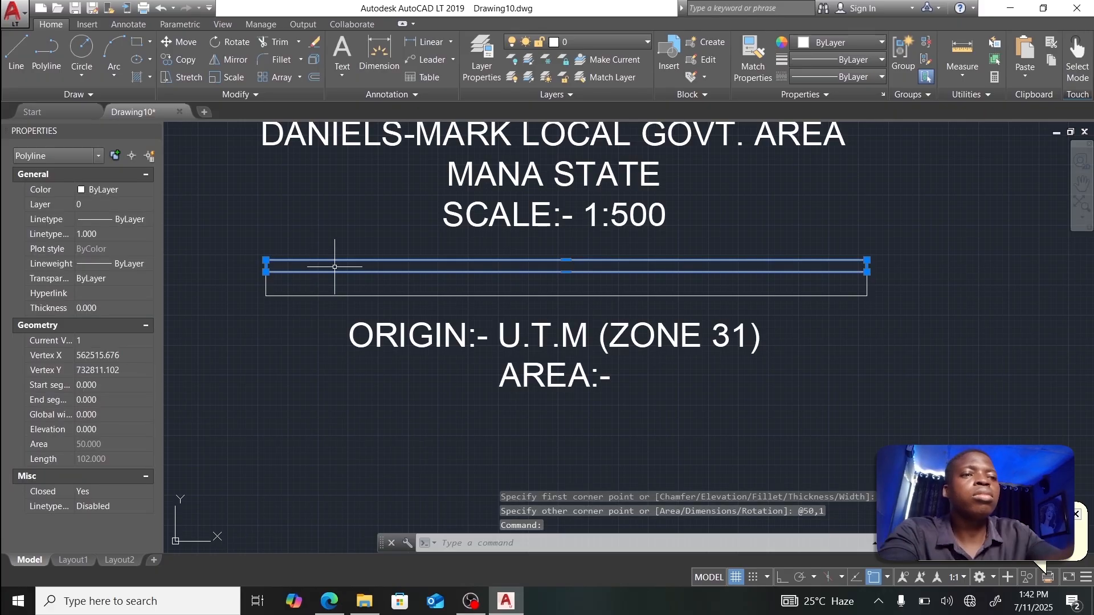
Step: Move the 50 by 1 strip up into the box's top row
text(m)
key(Return)
click(276, 271)
click(277, 259)
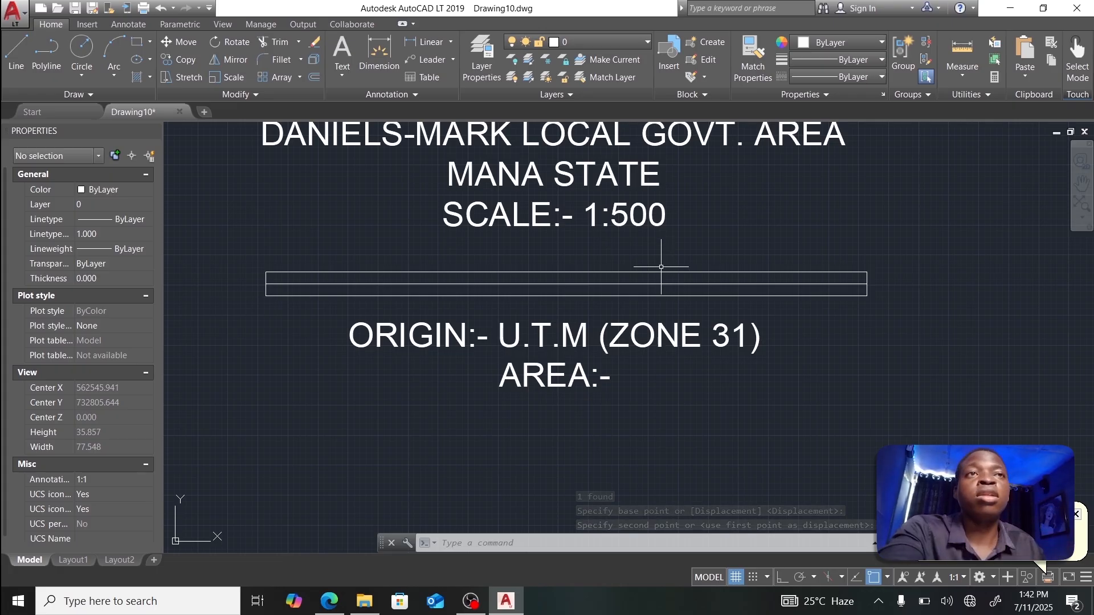
Step: Draw a 10-unit-wide cell at the bar's left end, anchored on its top-left corner
click(137, 44)
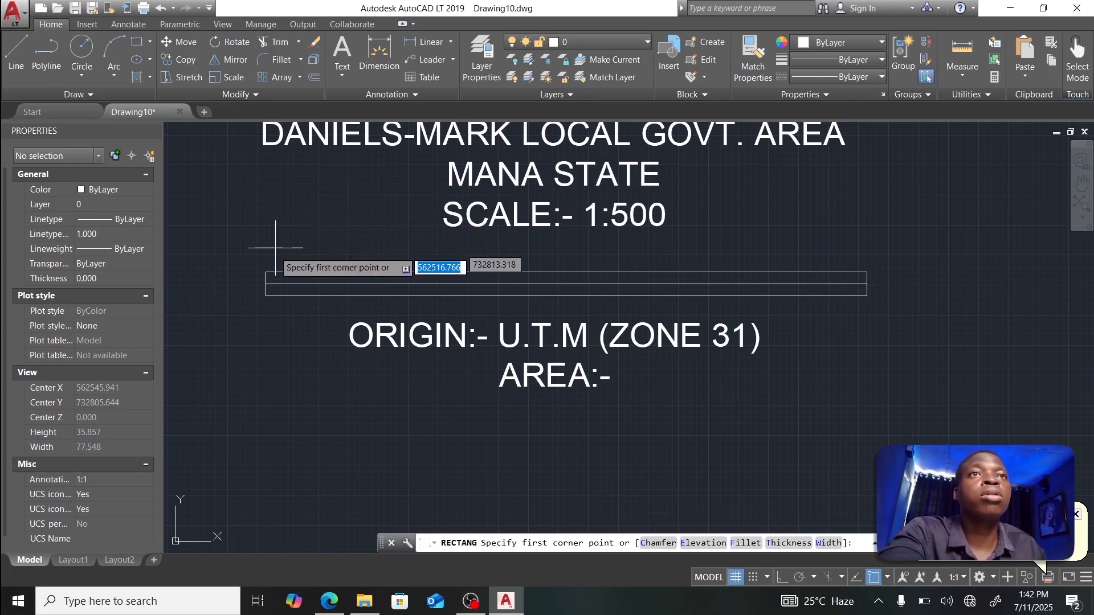
click(266, 284)
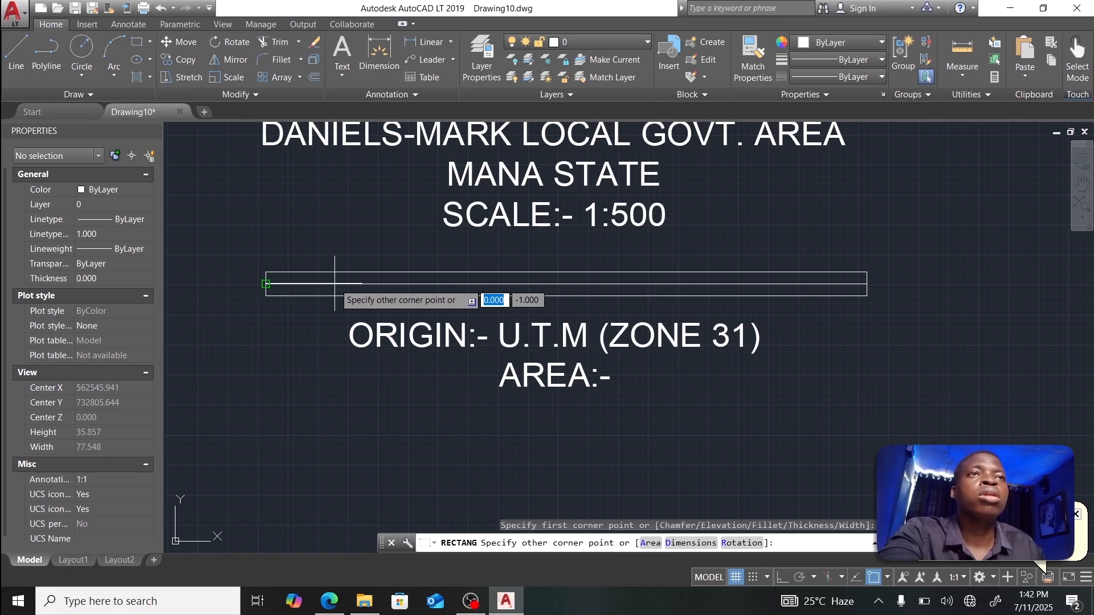
text(10)
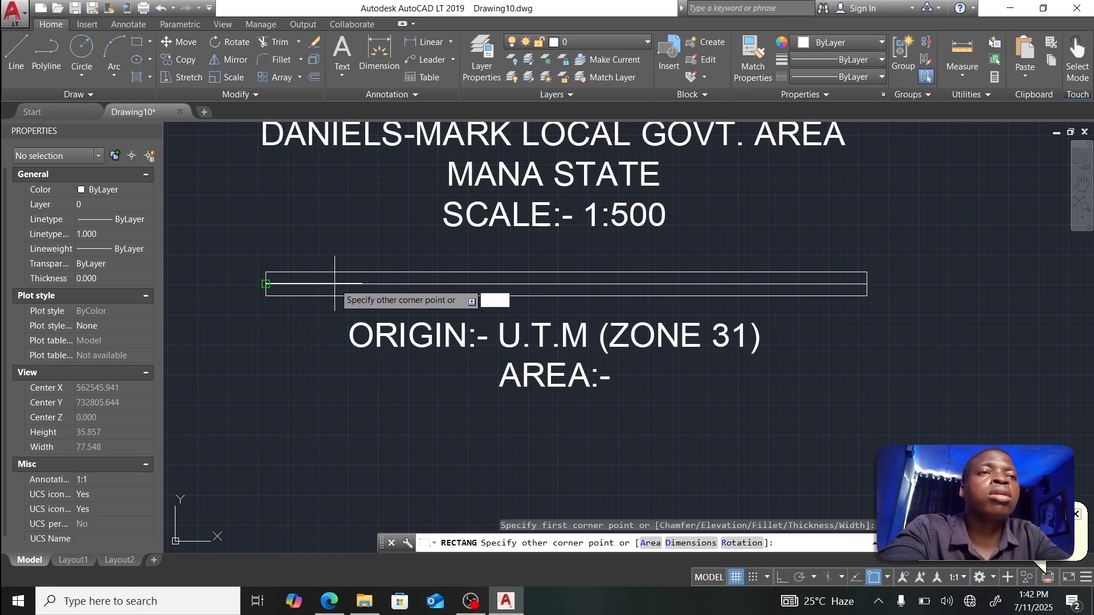
key(Escape)
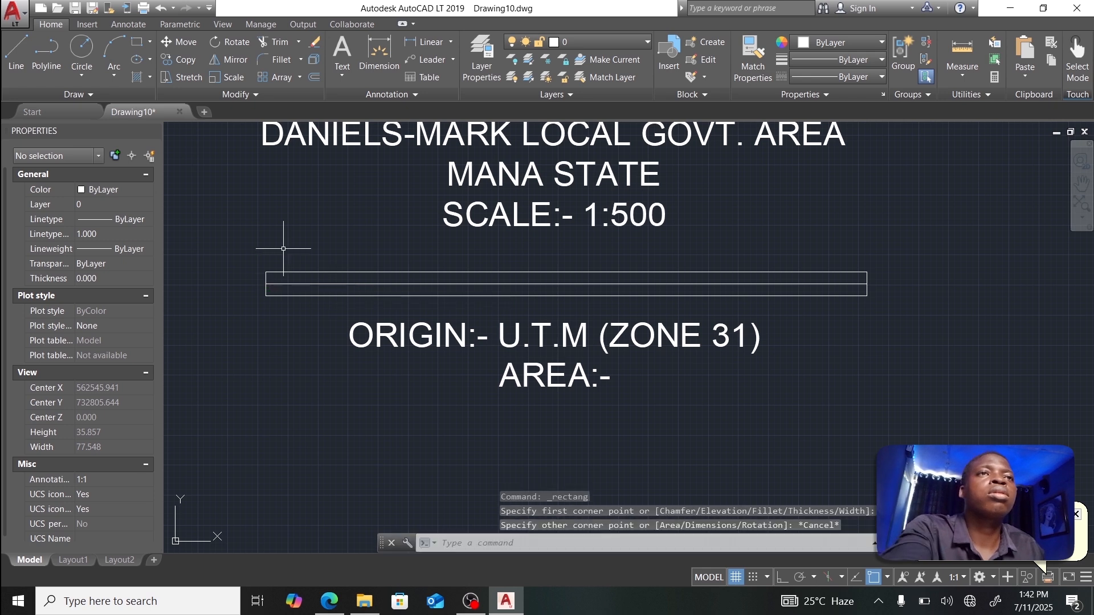
key(Return)
click(266, 272)
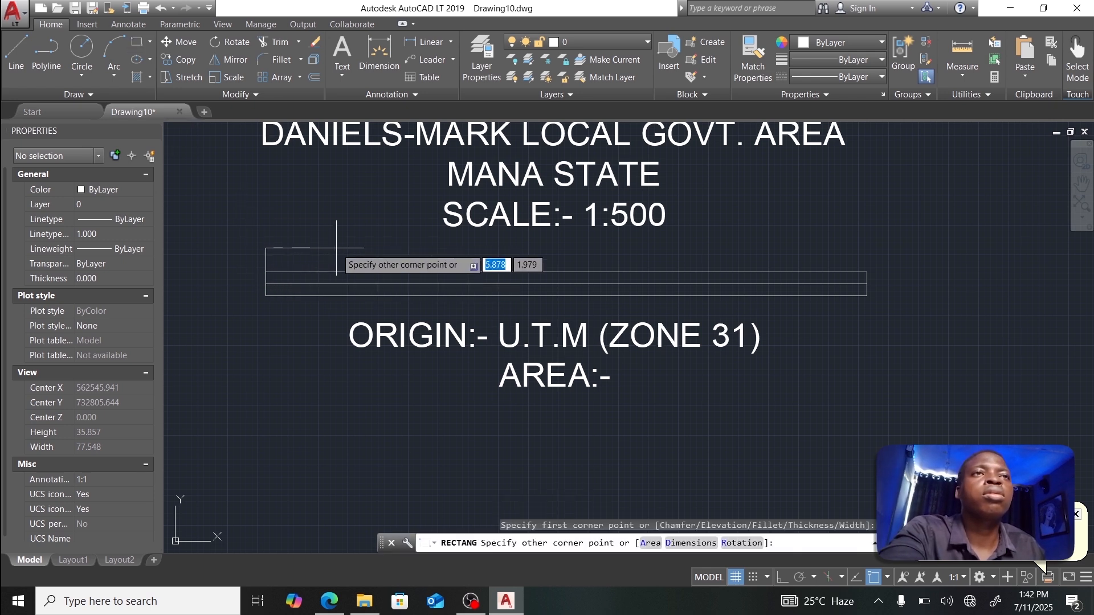
text(10)
key(Tab)
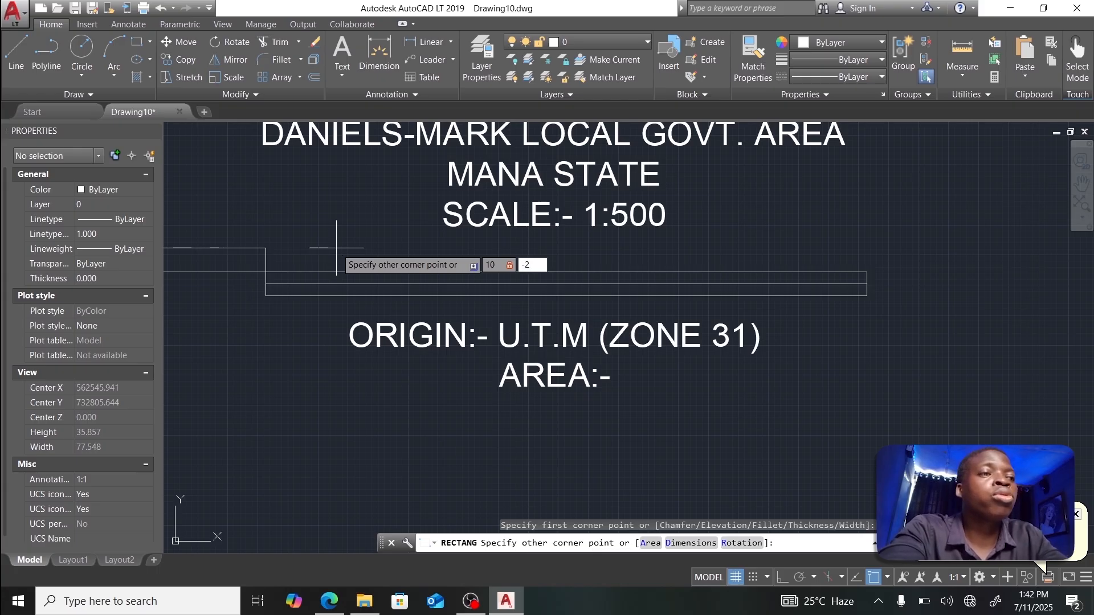
key(Return)
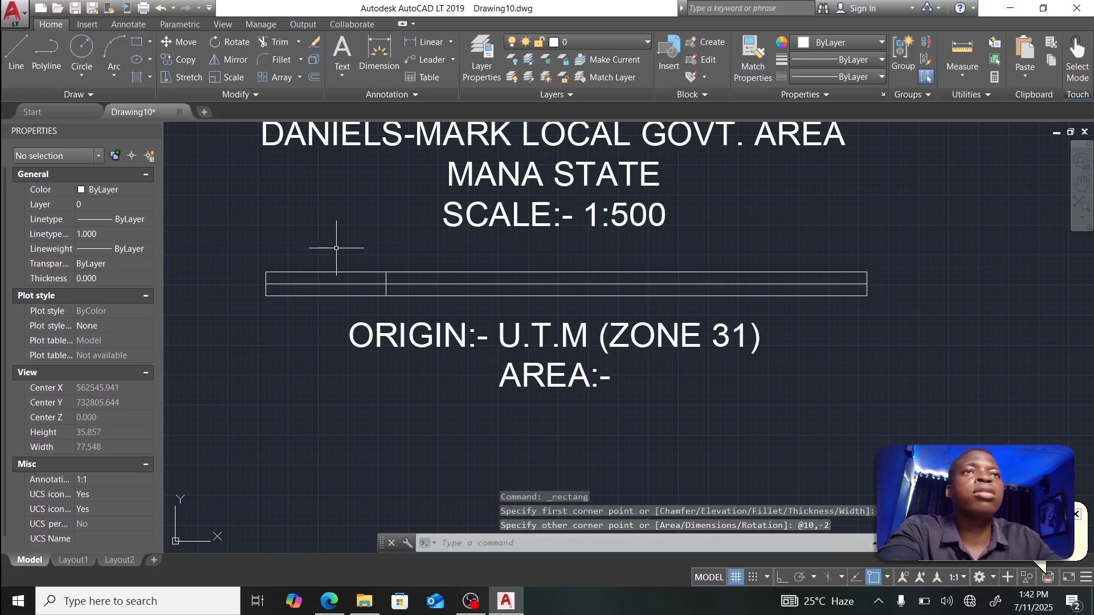
click(386, 285)
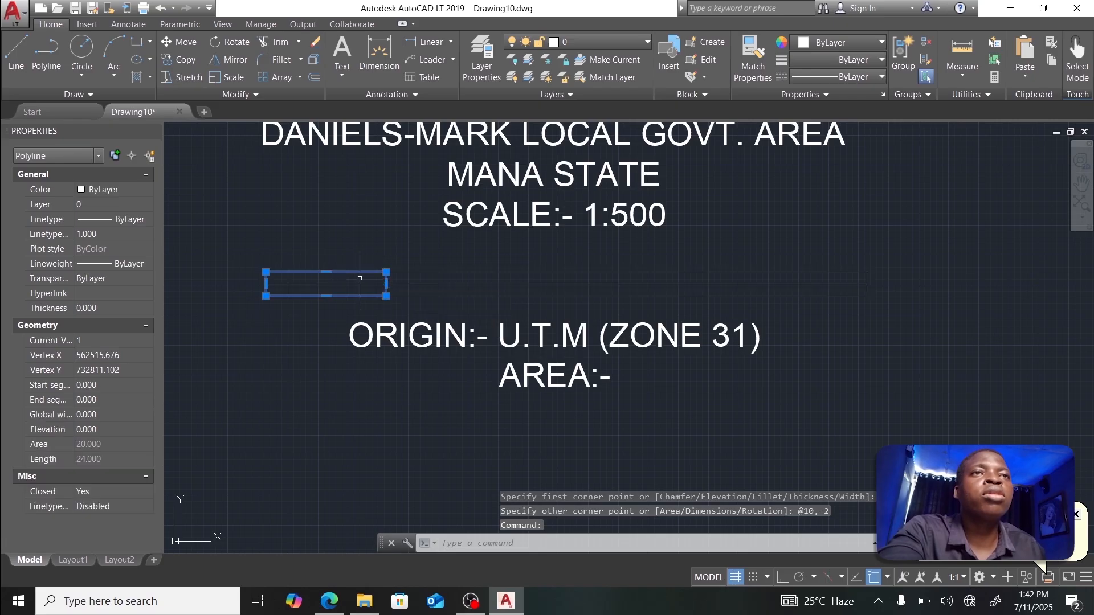
Step: Copy the cell to positions 10, 20 and 30 units along the bar
text(C)
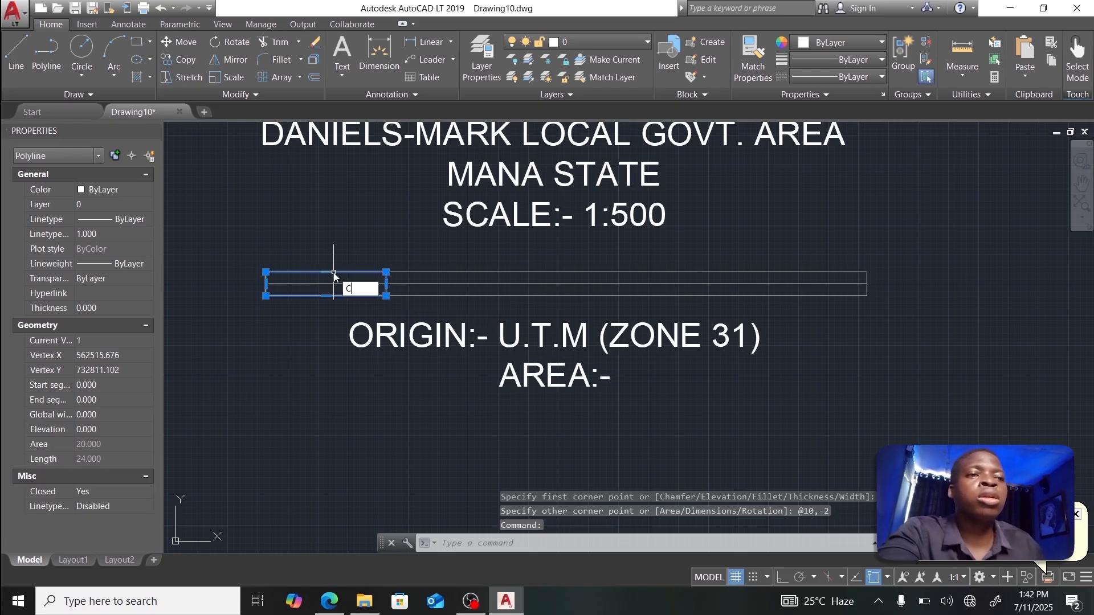
text(OPY)
key(Return)
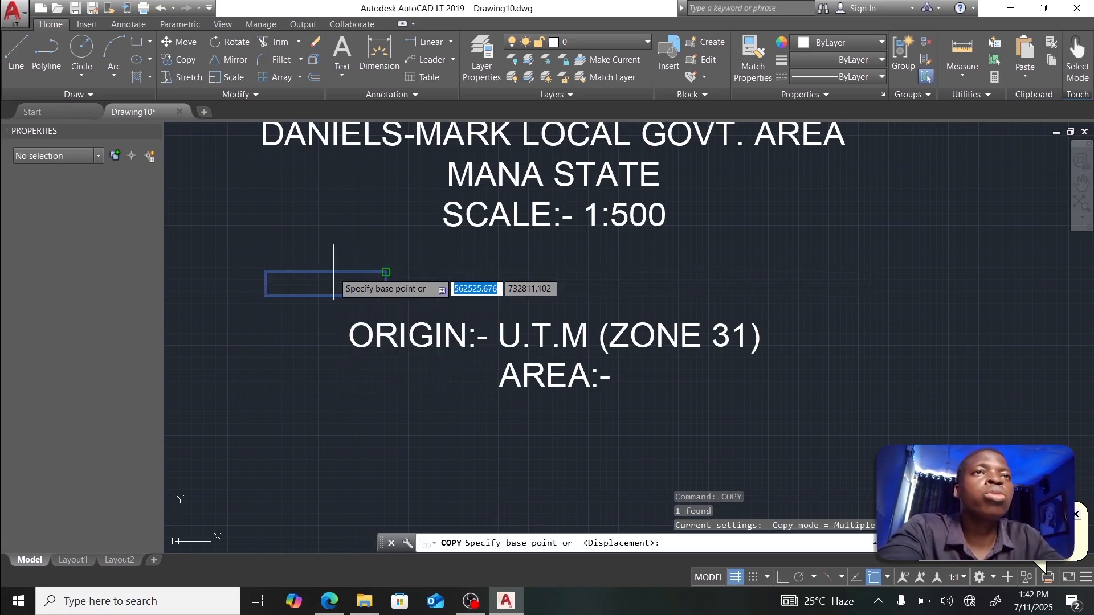
click(266, 272)
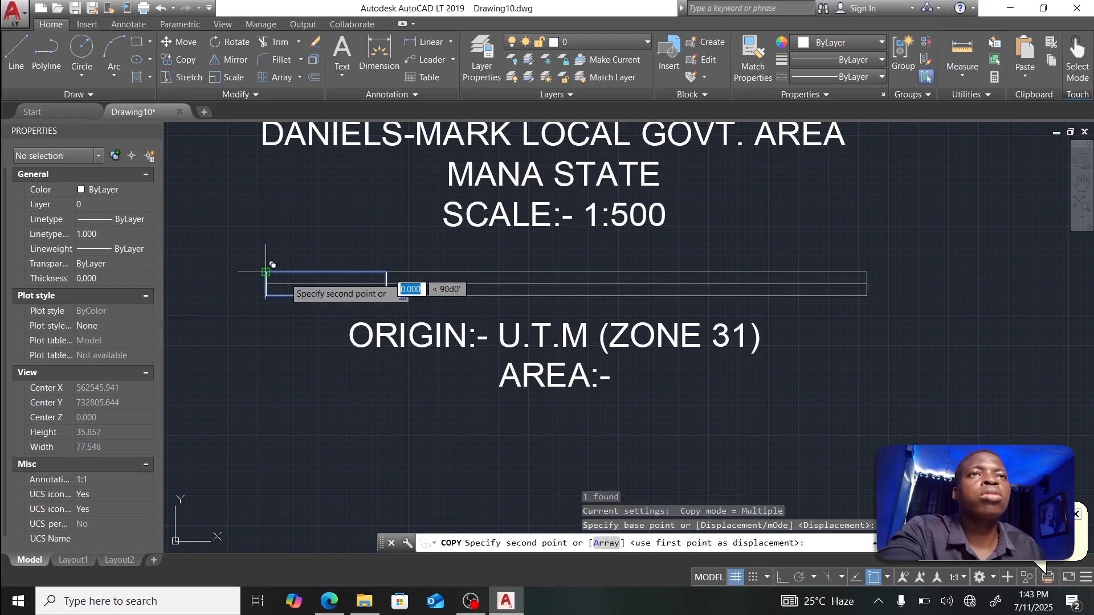
click(386, 271)
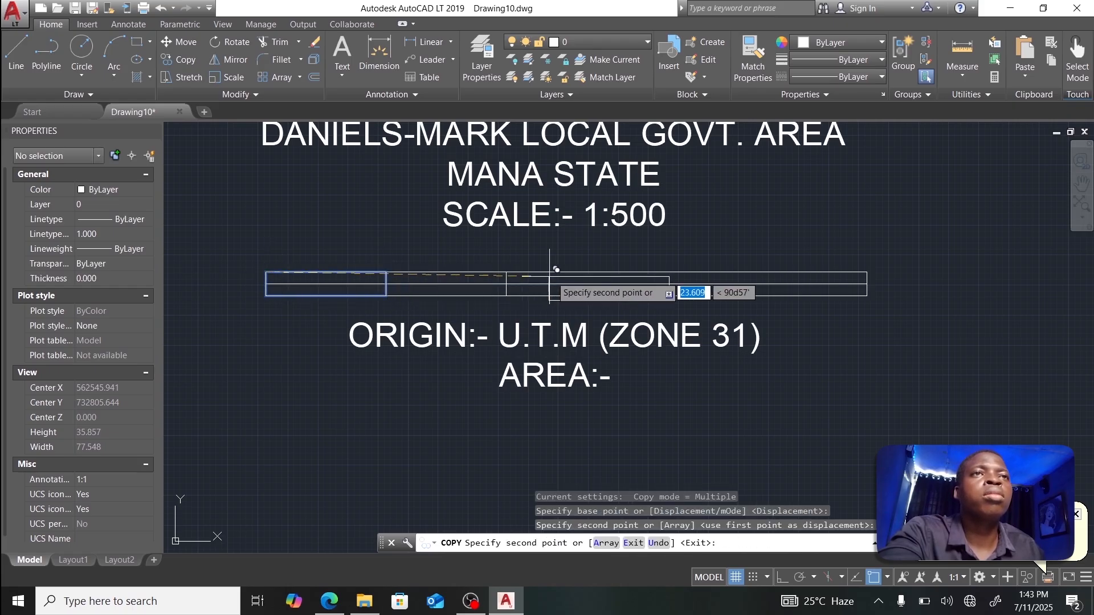
click(506, 272)
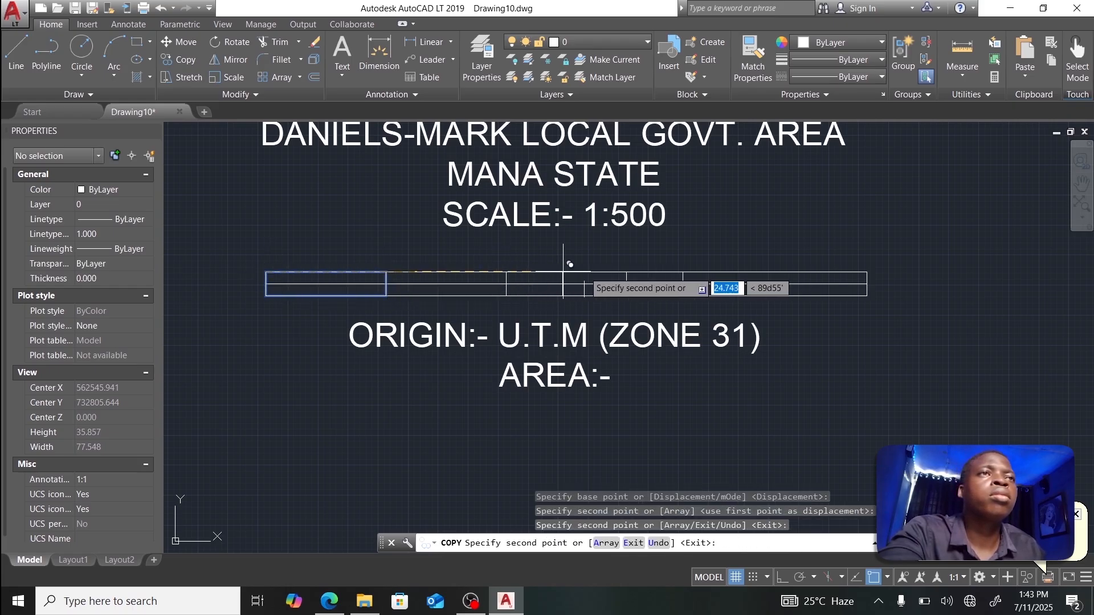
click(626, 272)
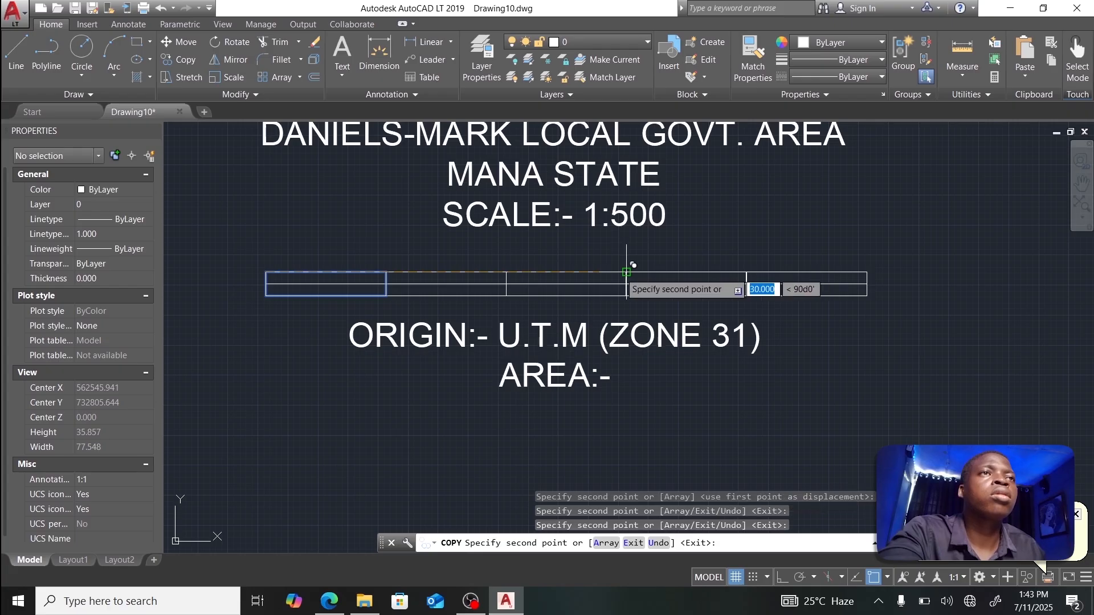
key(Escape)
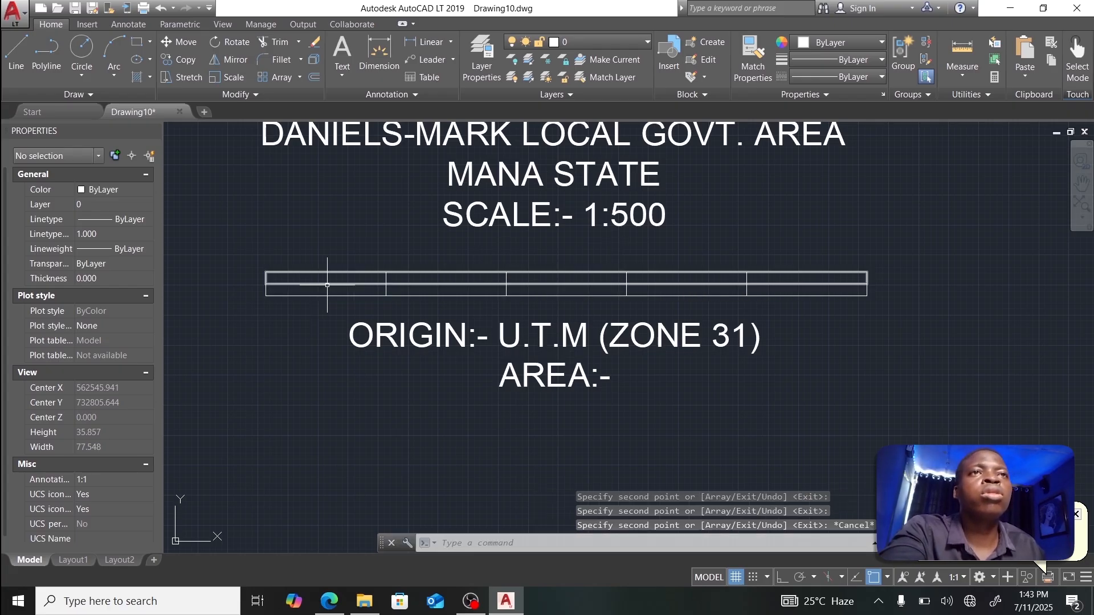
scroll(267, 284, up, 4)
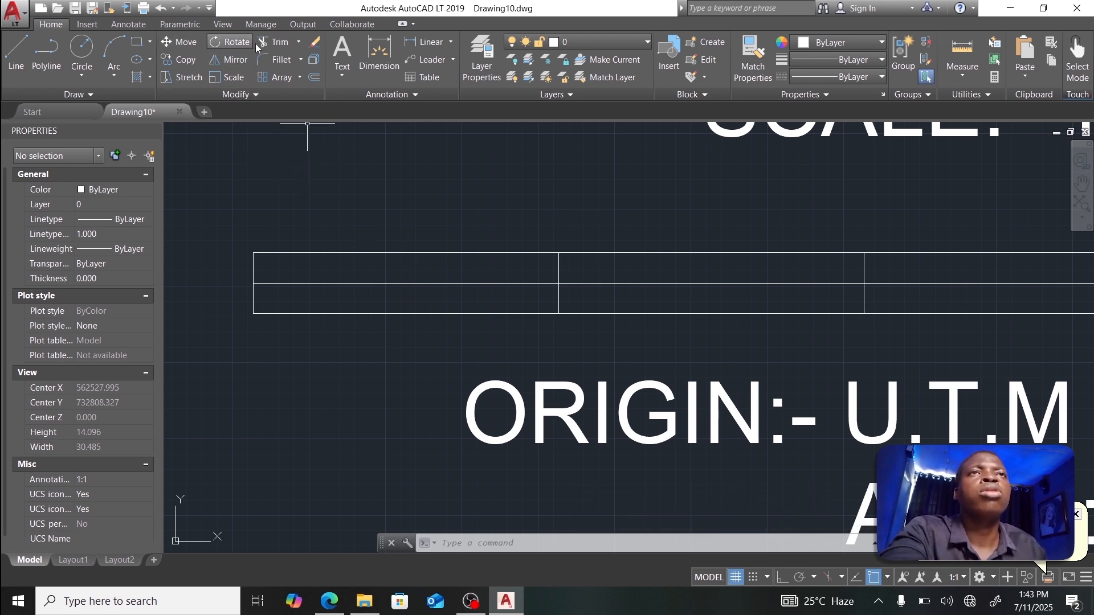
Step: Draw a 2 by 2 square and move it into the bar's top-left cell
click(137, 43)
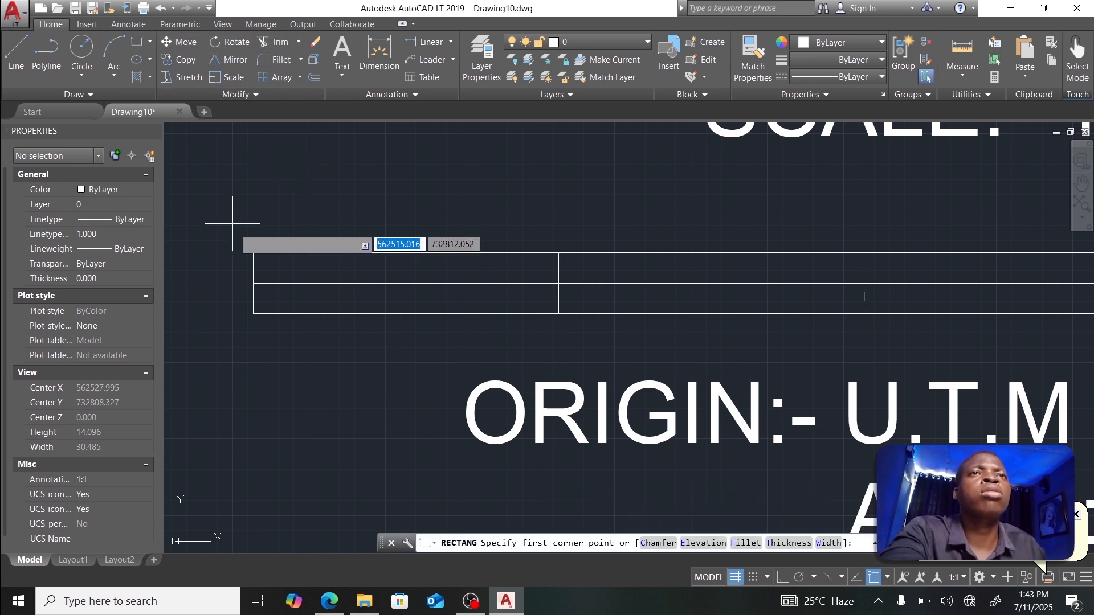
click(253, 253)
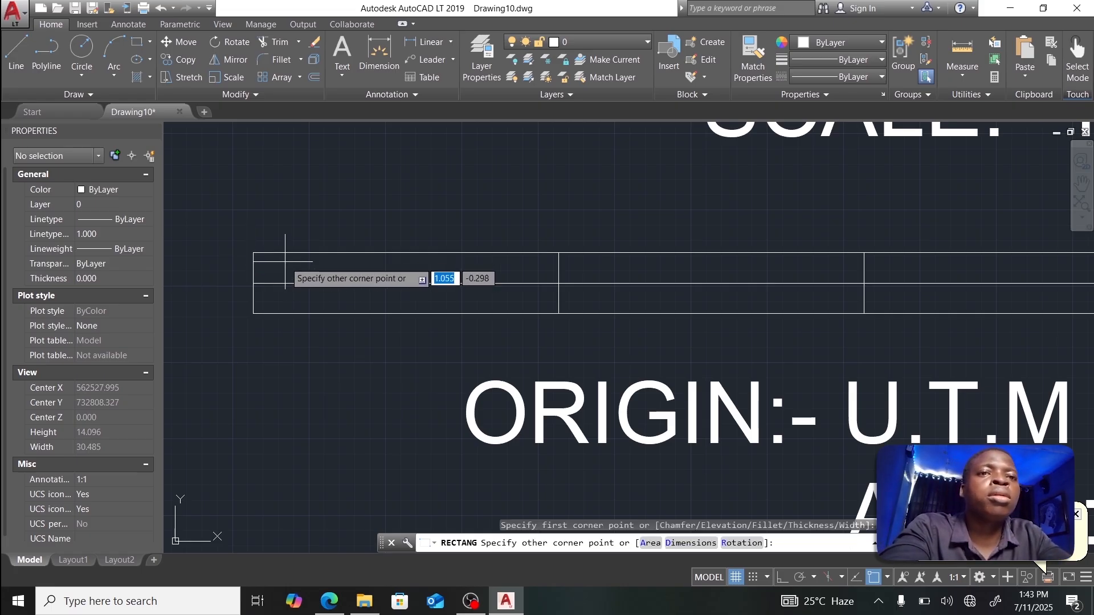
key(Tab)
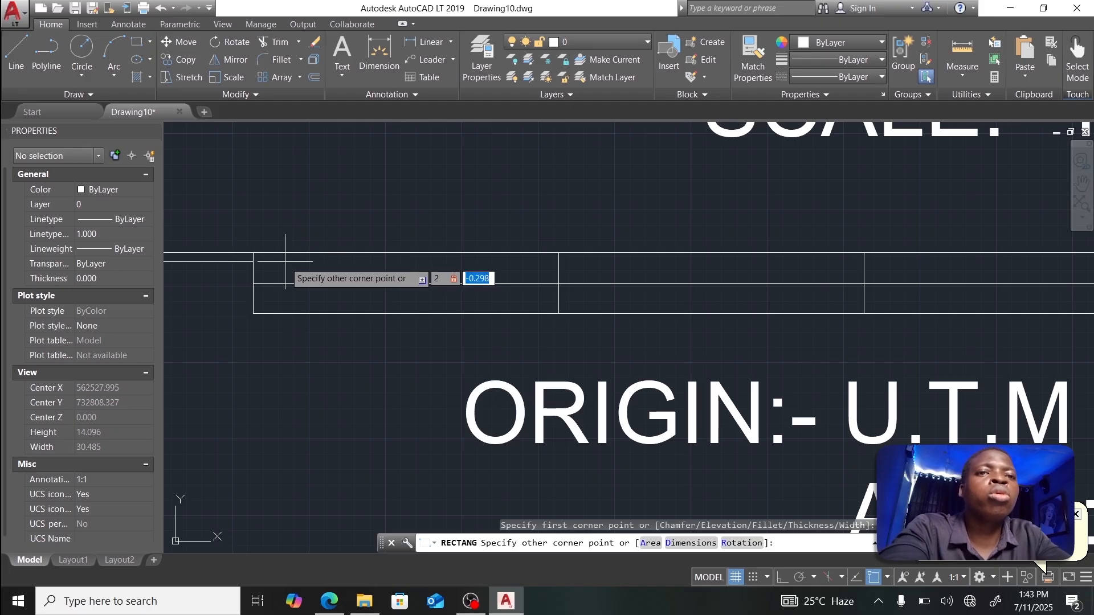
key(Return)
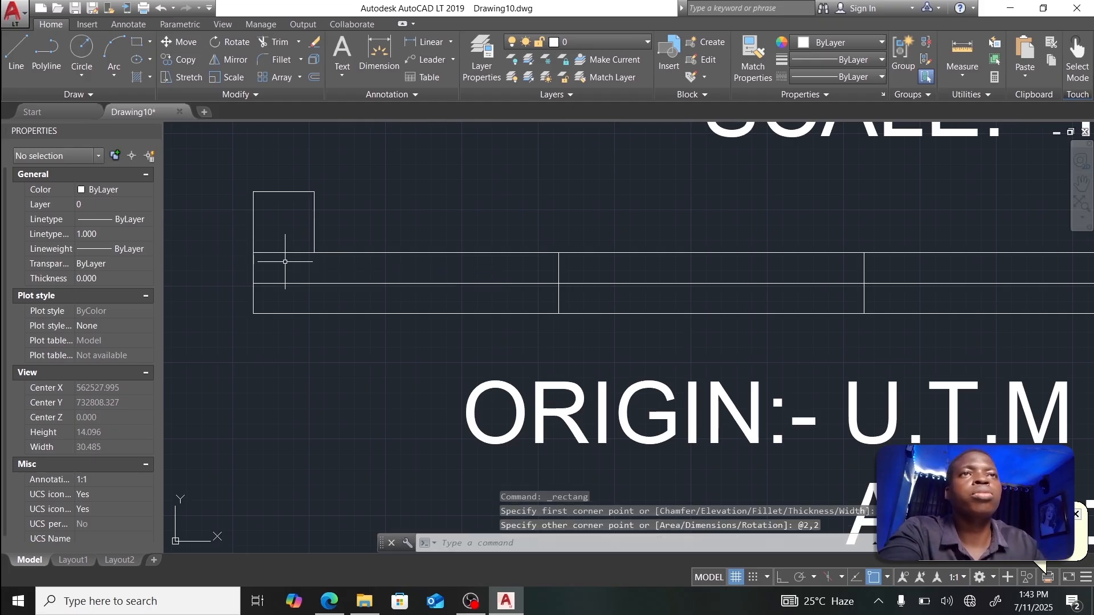
click(278, 192)
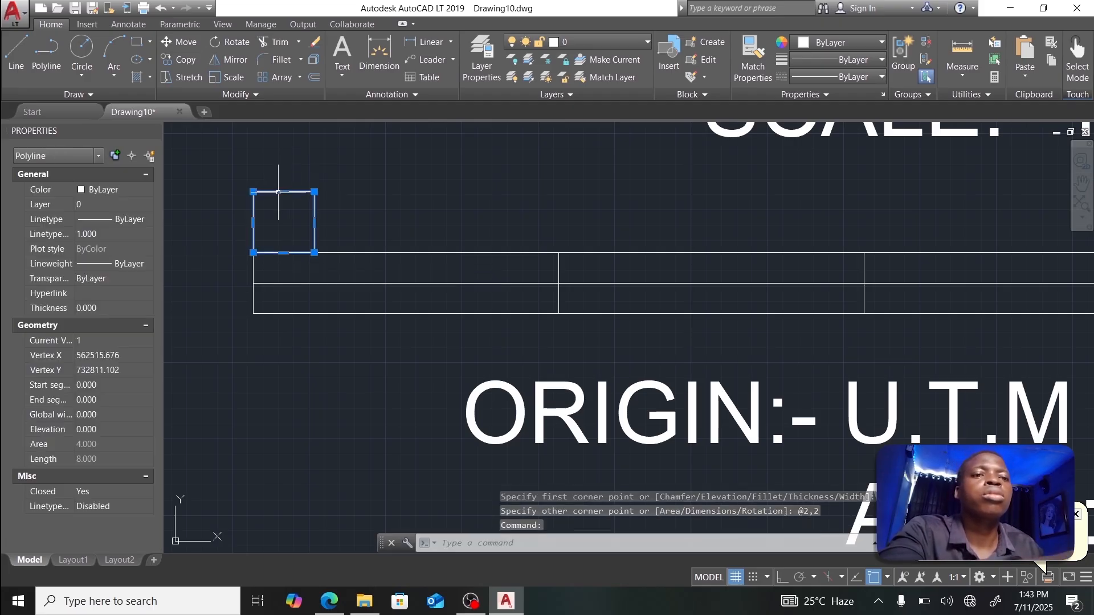
text(MOVE)
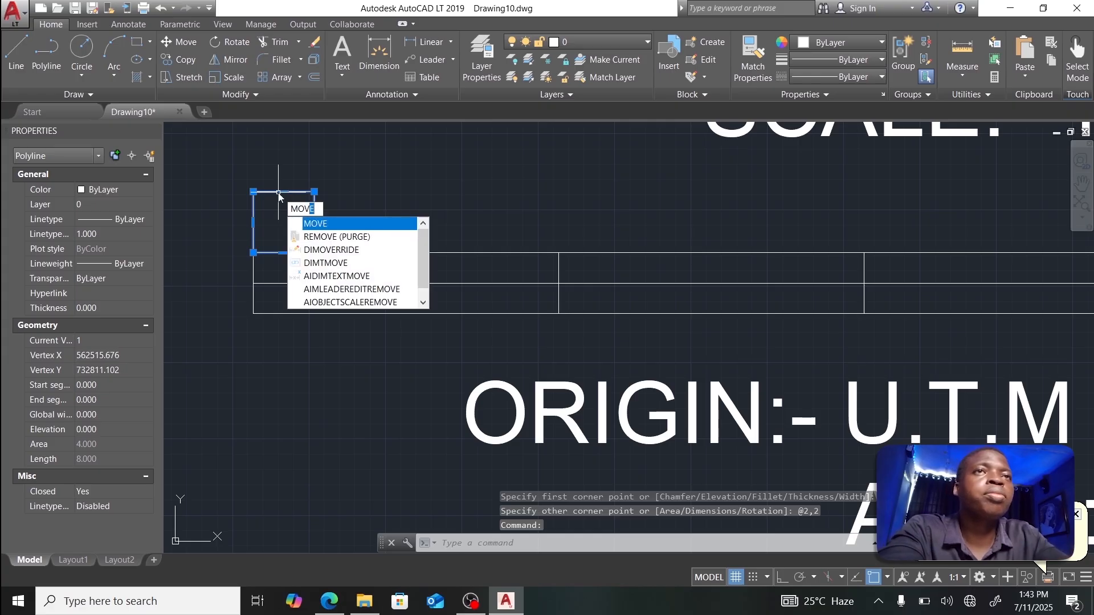
key(Return)
click(253, 253)
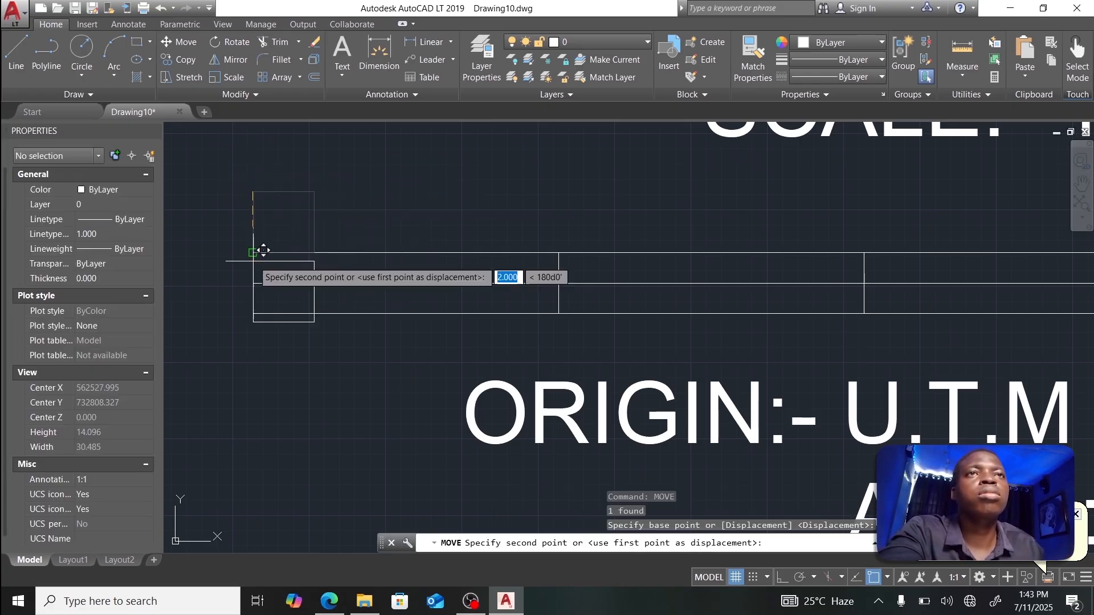
click(254, 313)
Step: Copy the 2 by 2 square three times along the first 10-unit section
click(314, 255)
text(COPY)
key(Return)
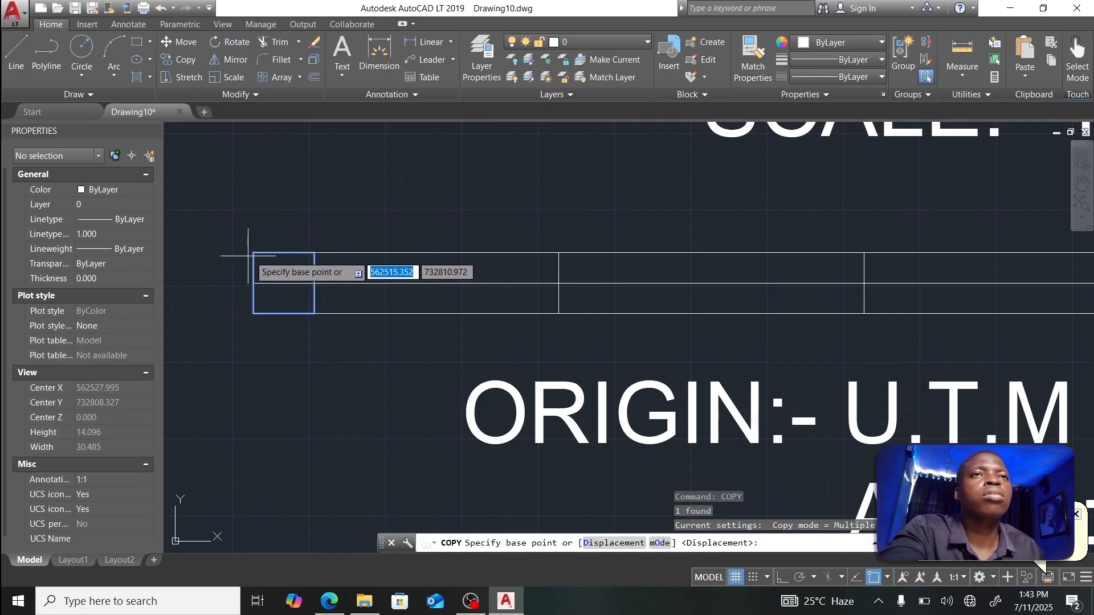
click(314, 252)
click(375, 252)
click(436, 253)
click(497, 253)
key(Escape)
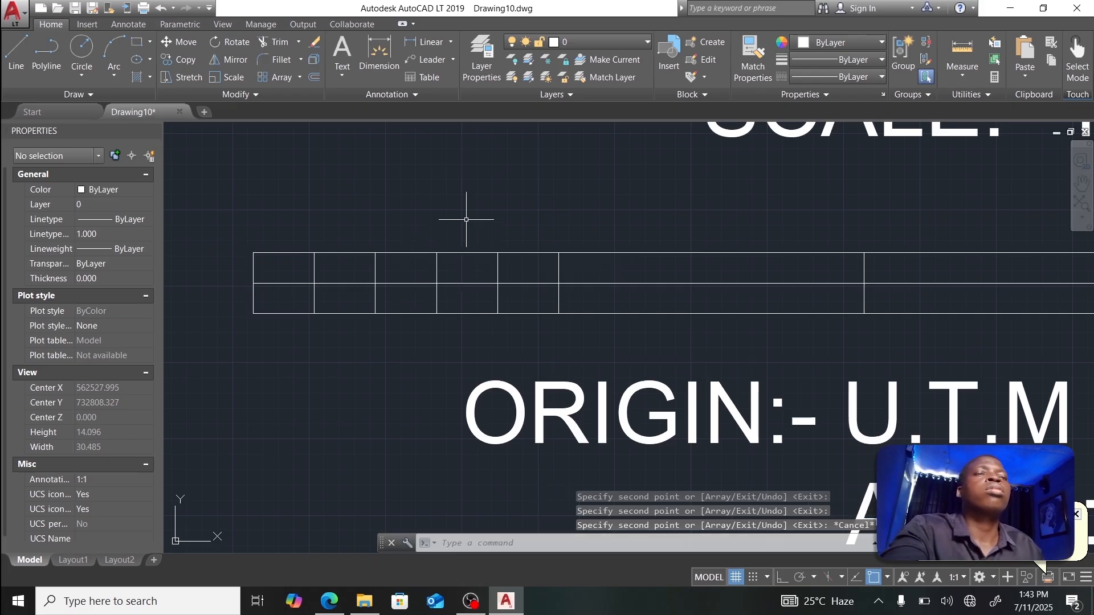
scroll(571, 214, down, 4)
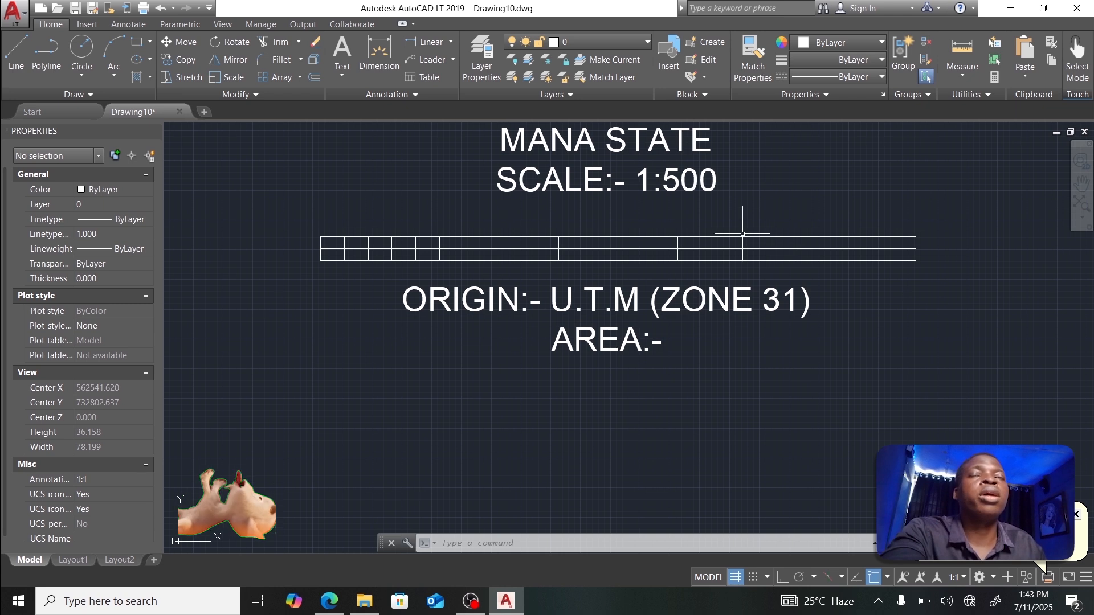
Step: Solid-hatch alternating upper and lower cells: five 2-unit cells, then four 10-unit sections
text(HATCH)
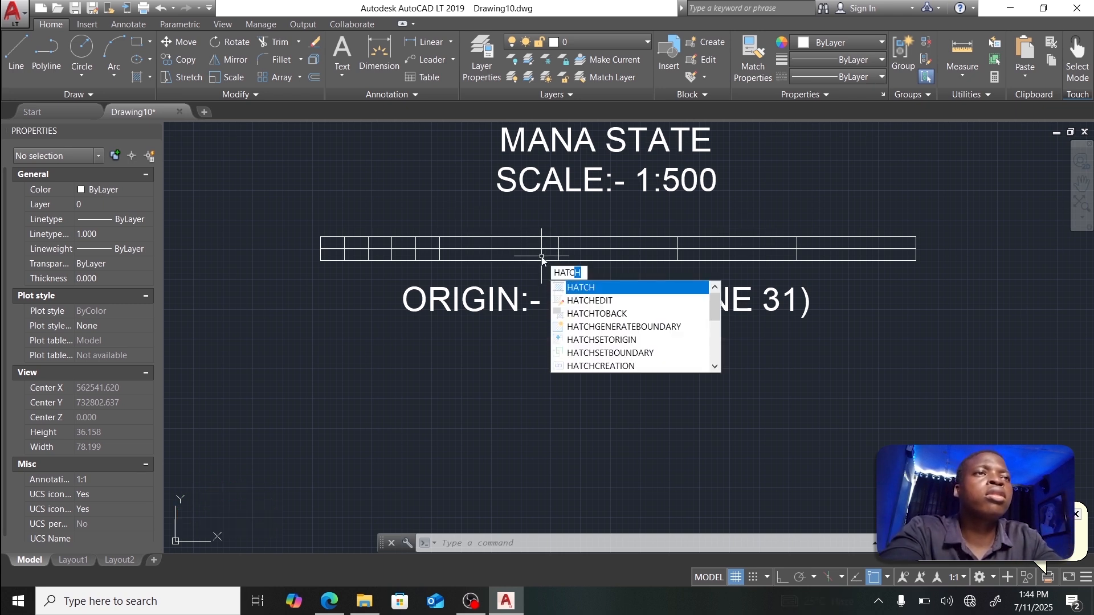
key(Return)
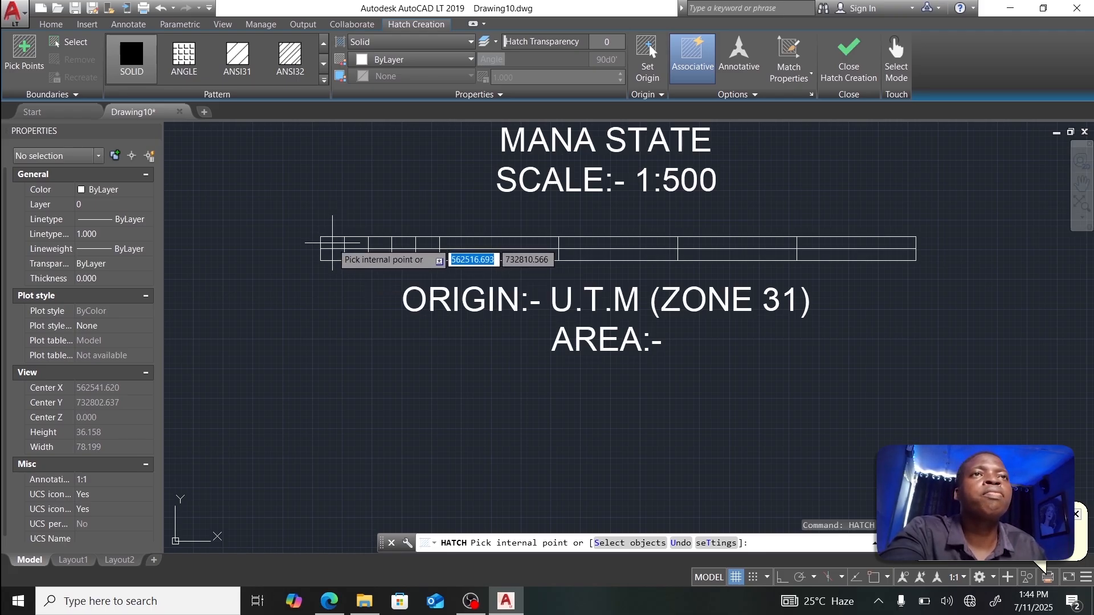
click(334, 242)
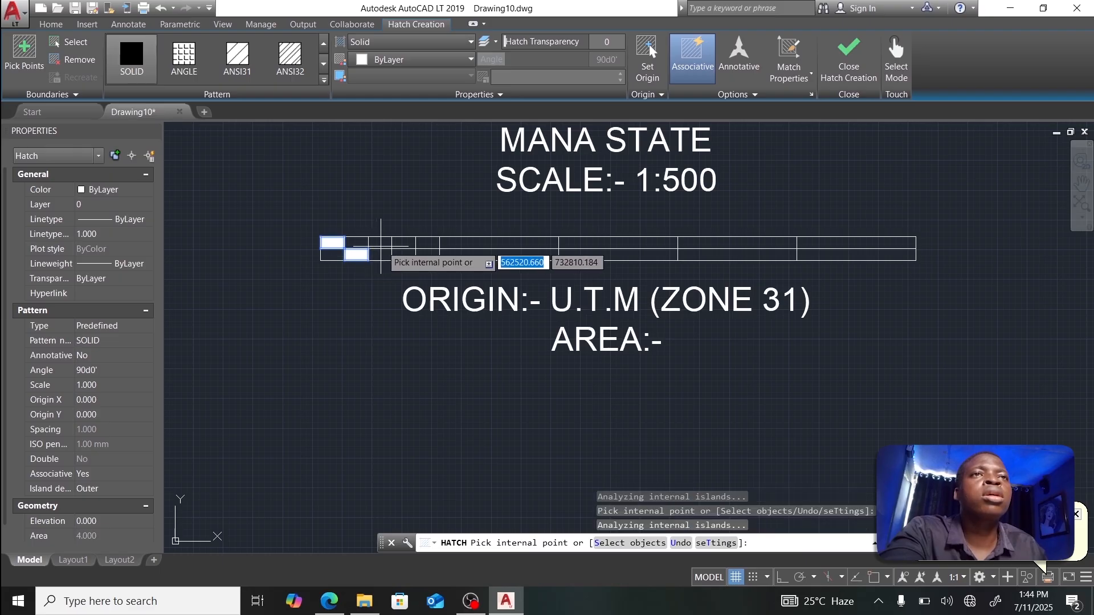
click(356, 254)
click(380, 243)
click(405, 255)
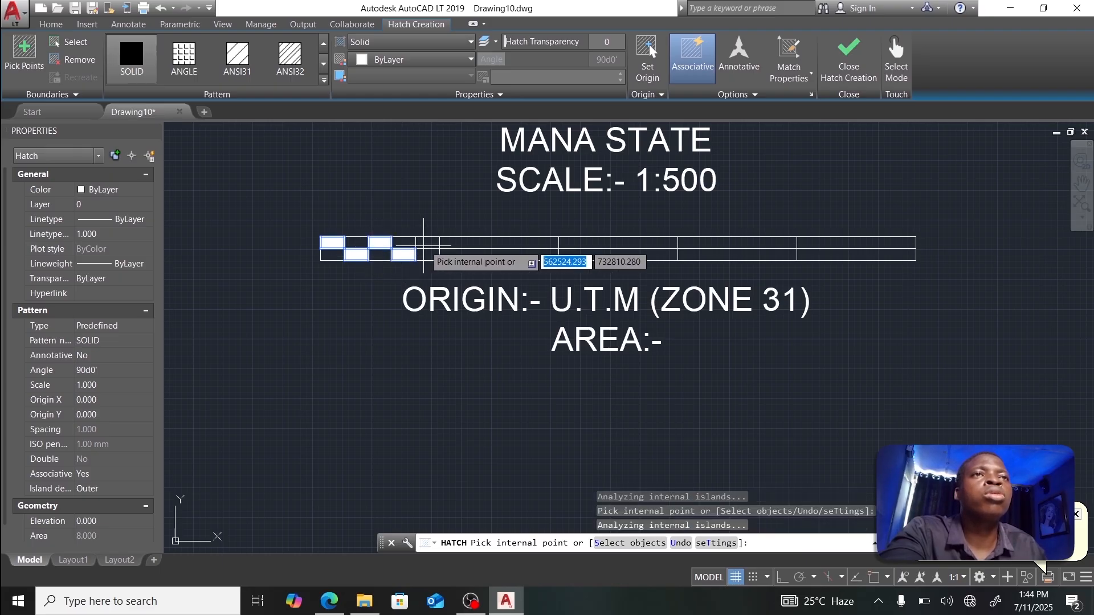
click(427, 242)
click(466, 255)
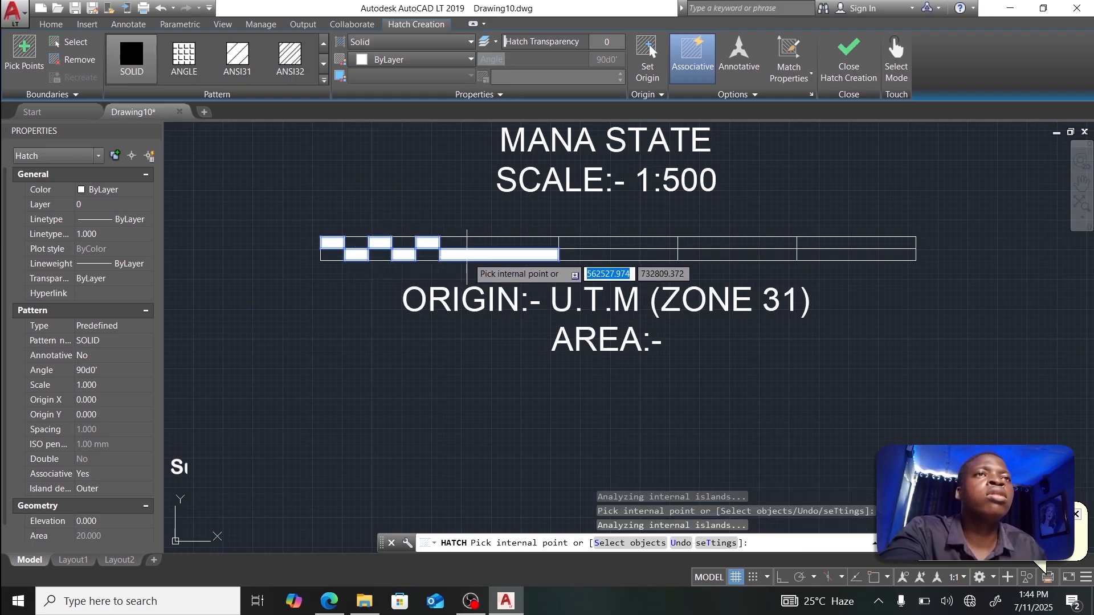
click(615, 244)
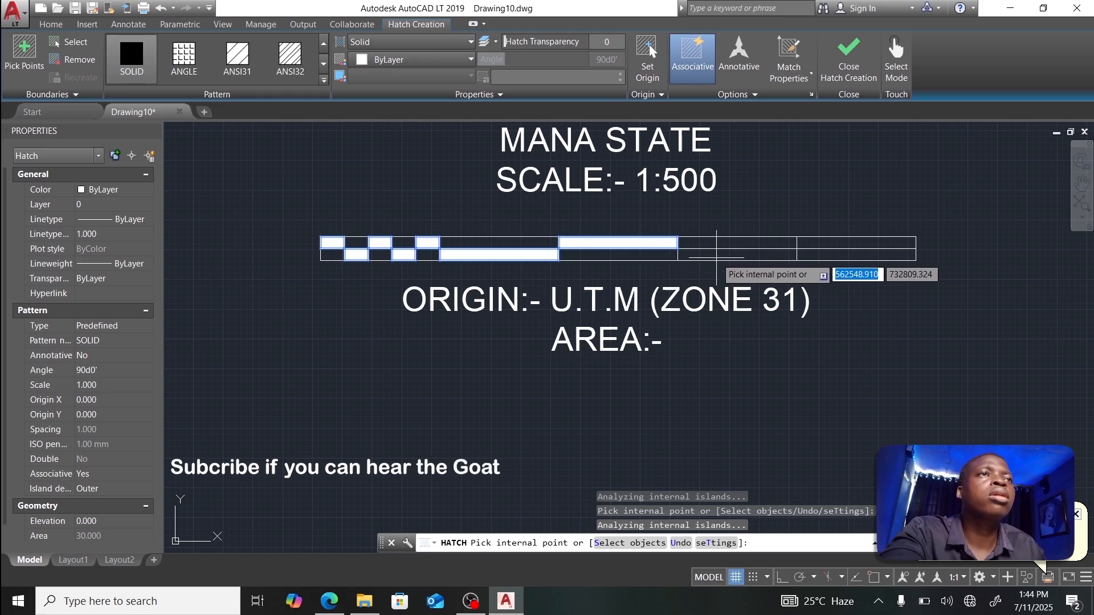
click(735, 255)
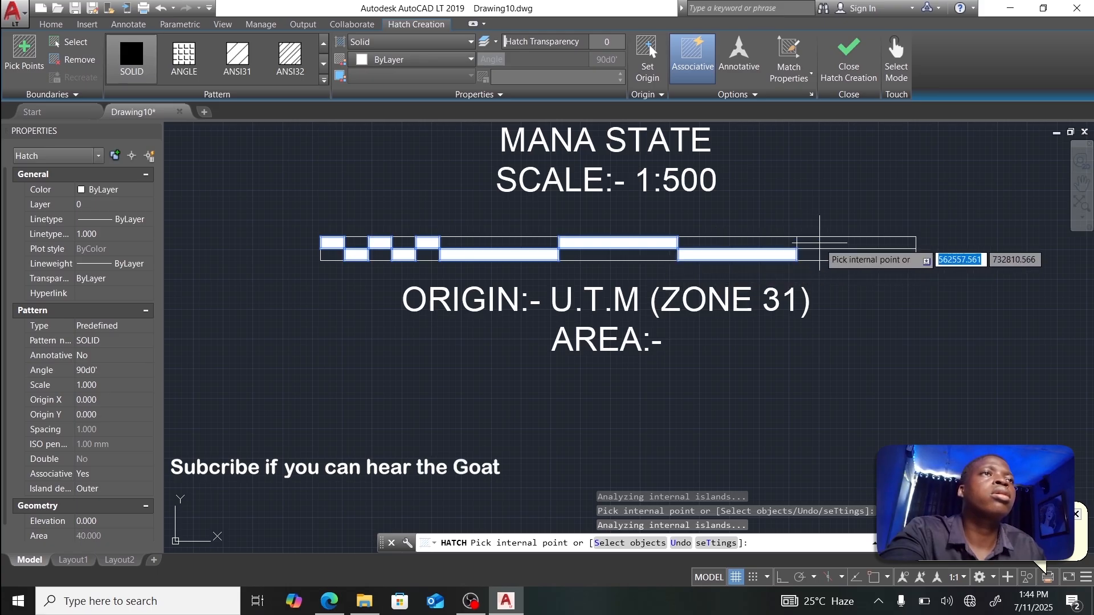
click(811, 243)
click(847, 69)
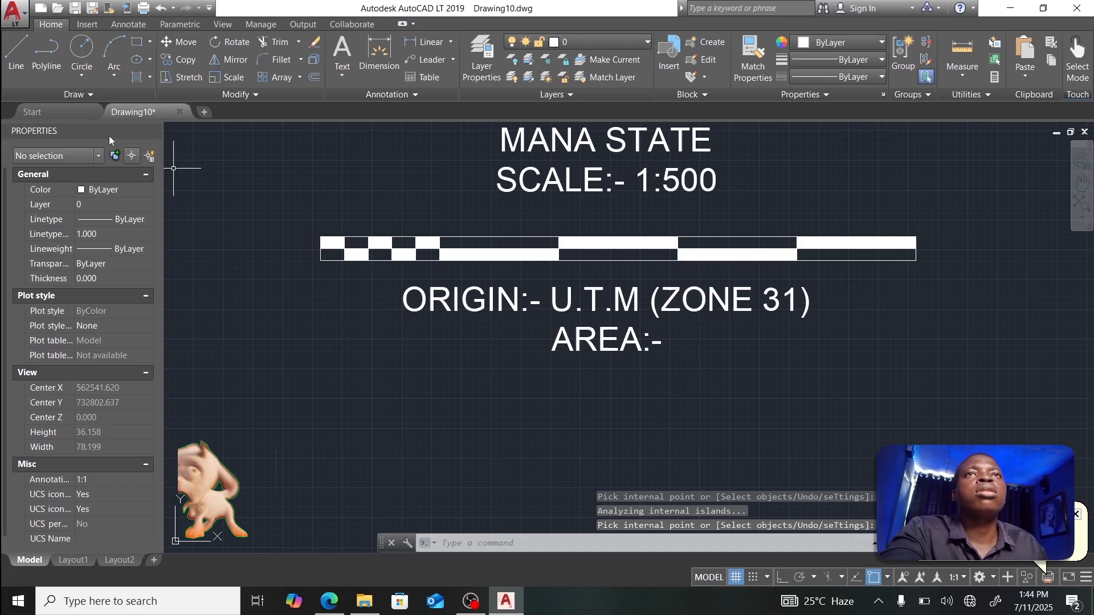
Step: Draw a roughly 50 by 2.3 rectangle from the bar's left end past its right end
click(16, 50)
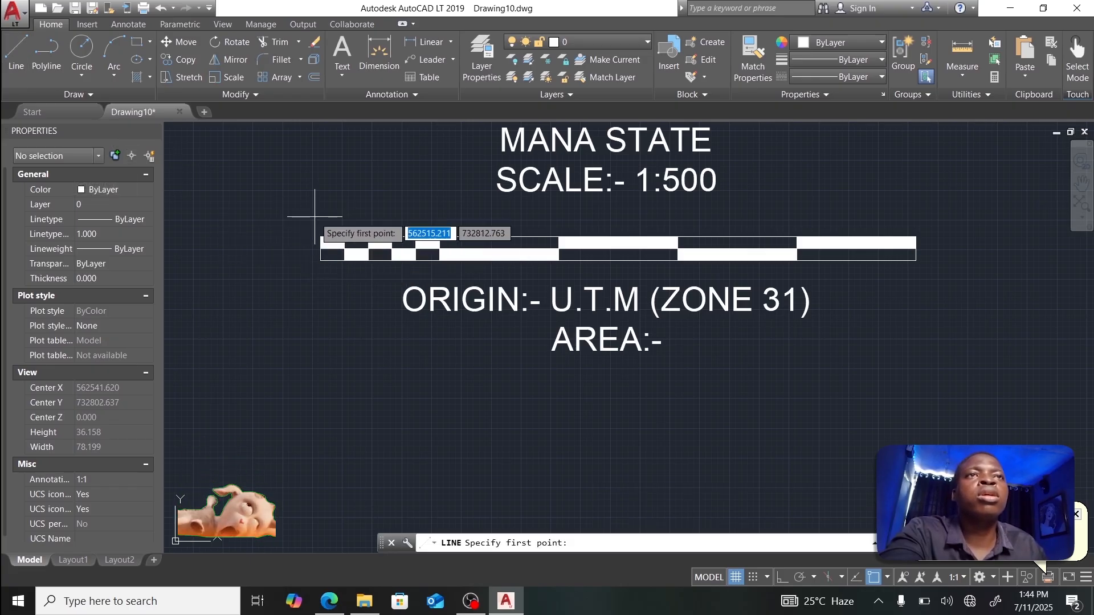
click(138, 42)
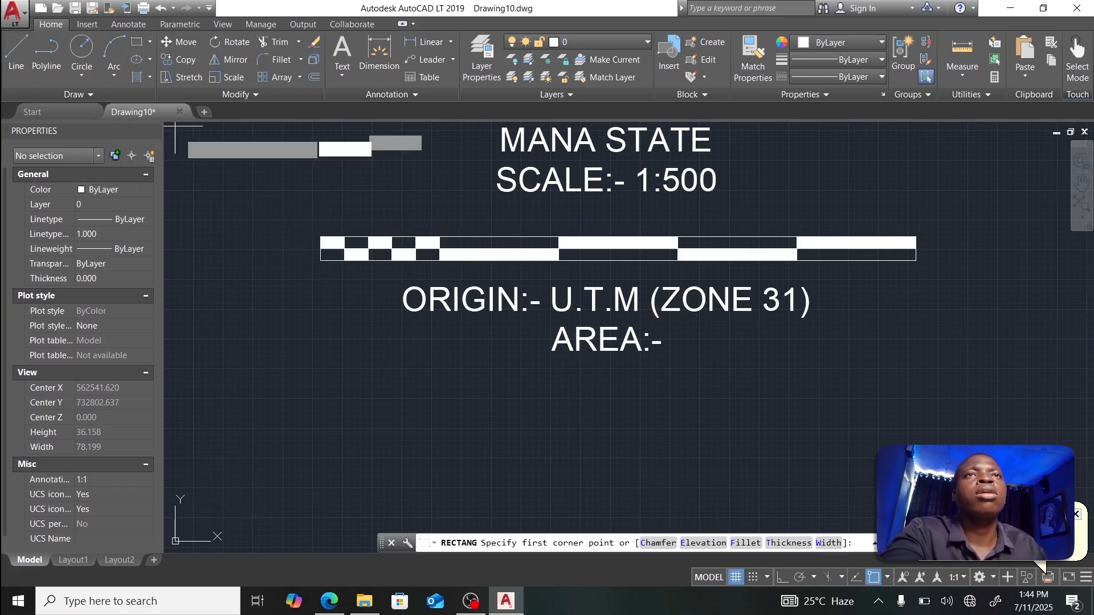
click(320, 261)
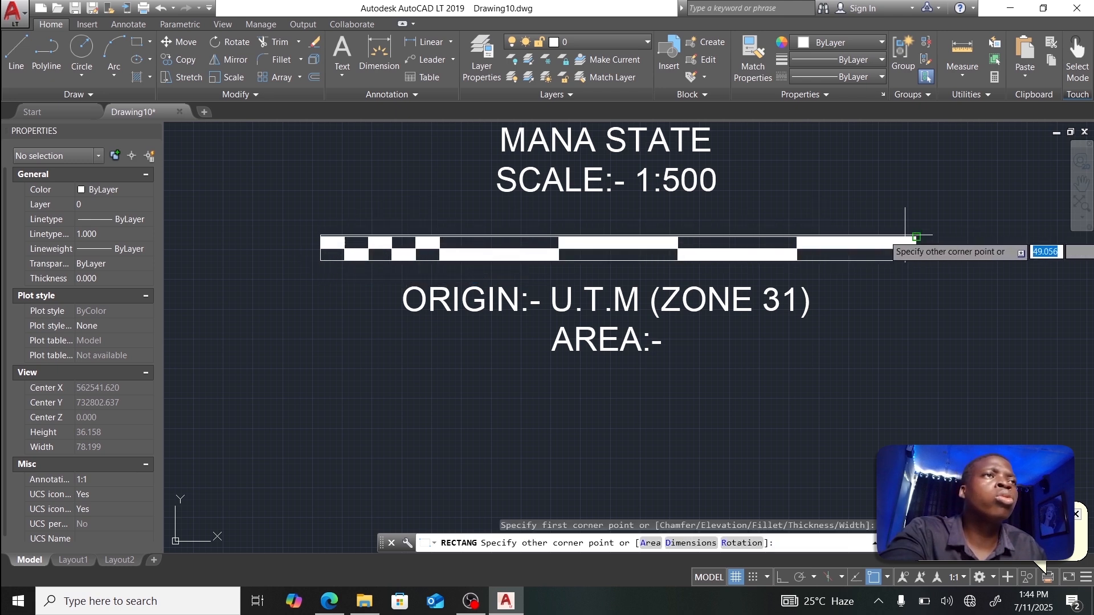
scroll(817, 226, up, 6)
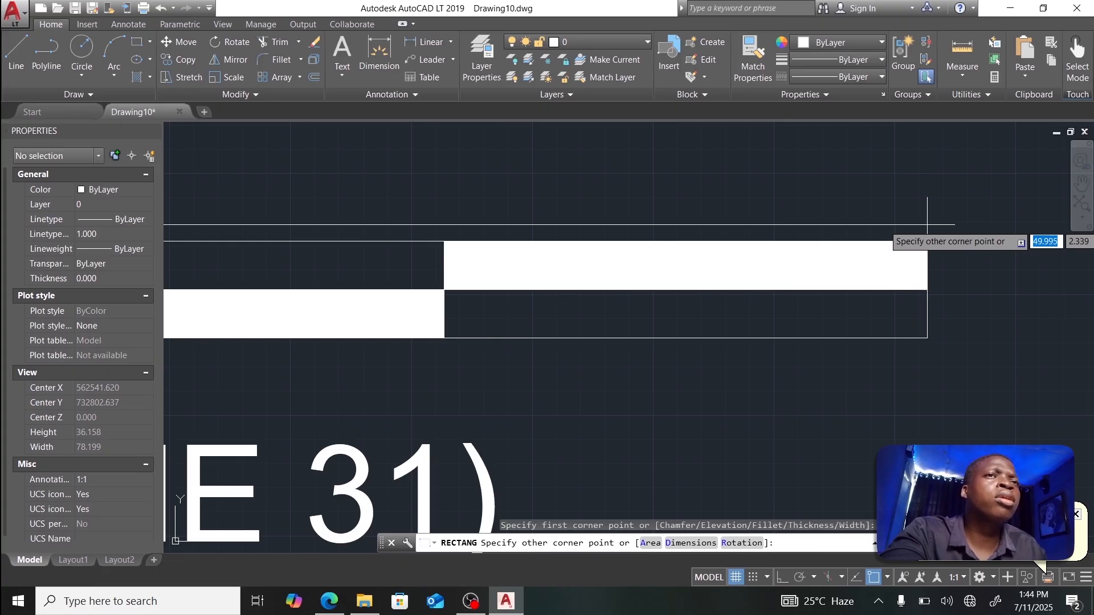
click(927, 224)
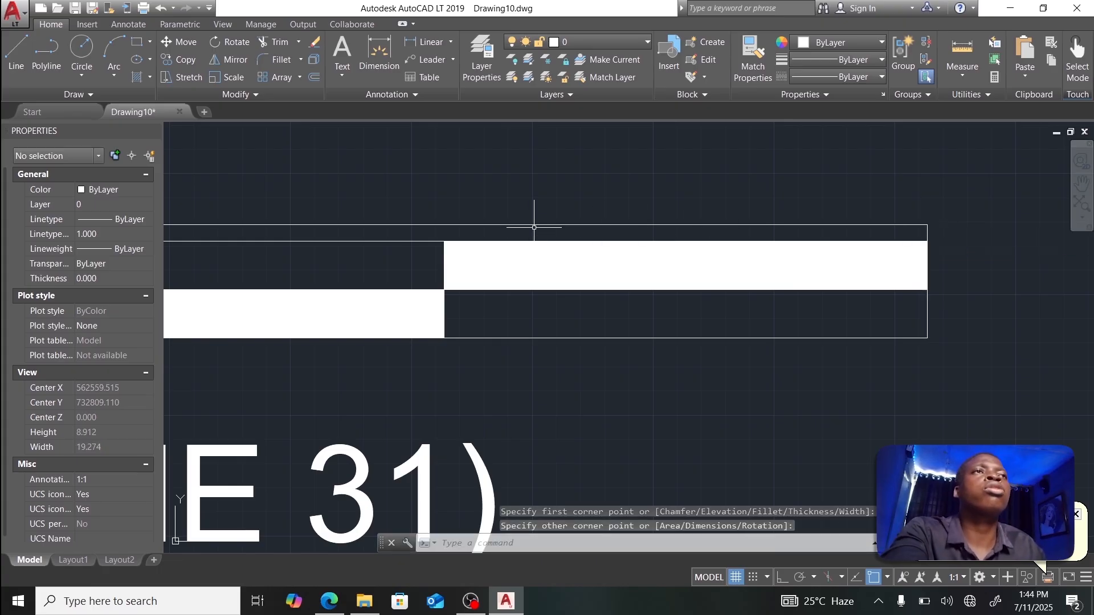
scroll(534, 227, down, 8)
Step: Draw a vertical tick line along the scale bar's left end
middle_drag(324, 239, 495, 239)
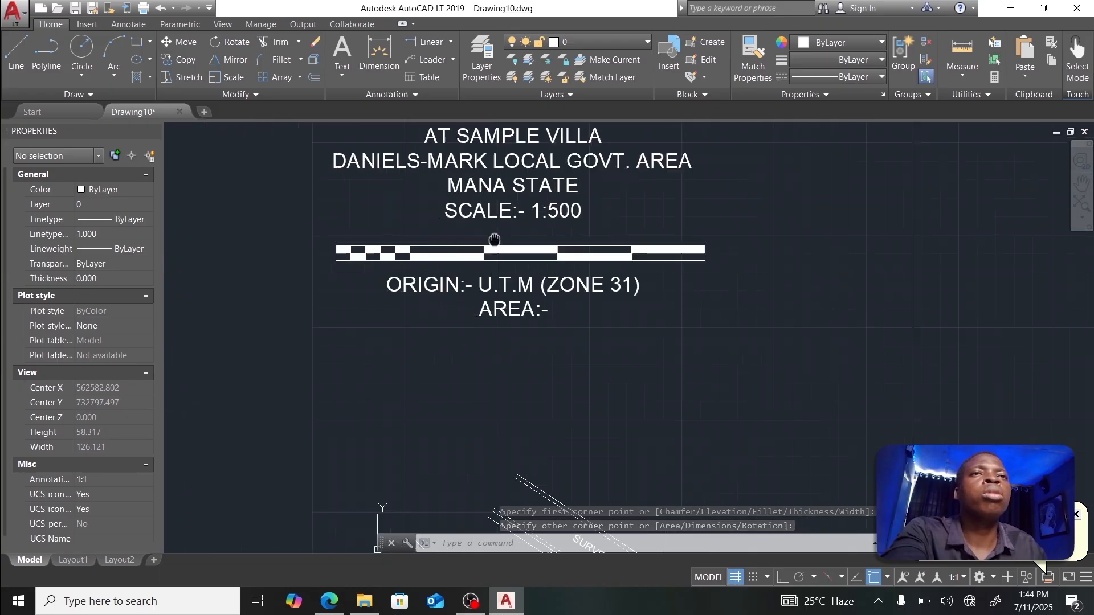
scroll(376, 231, up, 10)
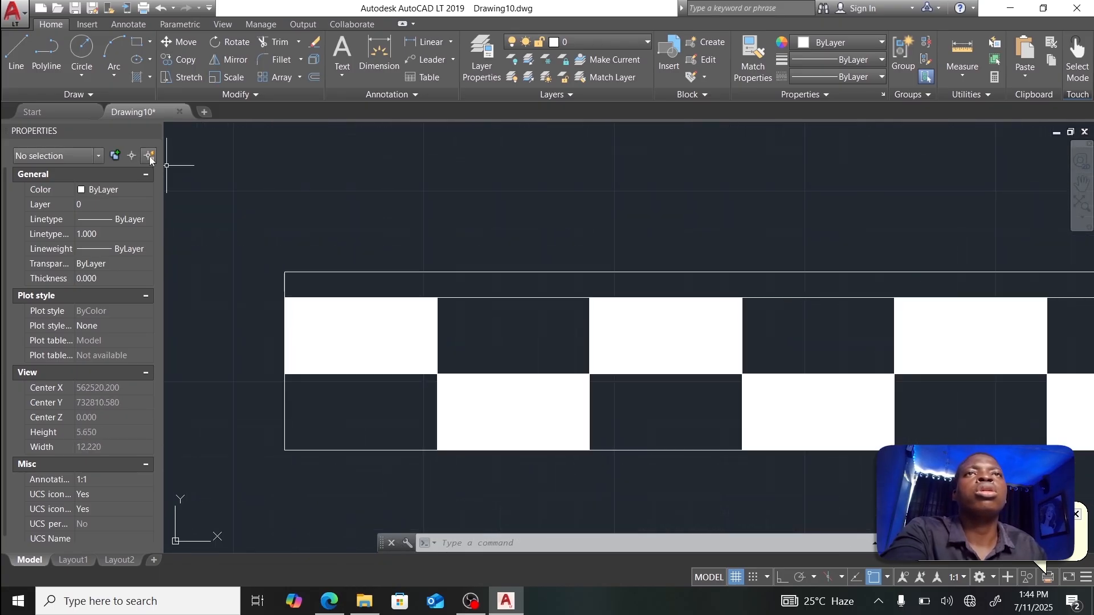
click(16, 50)
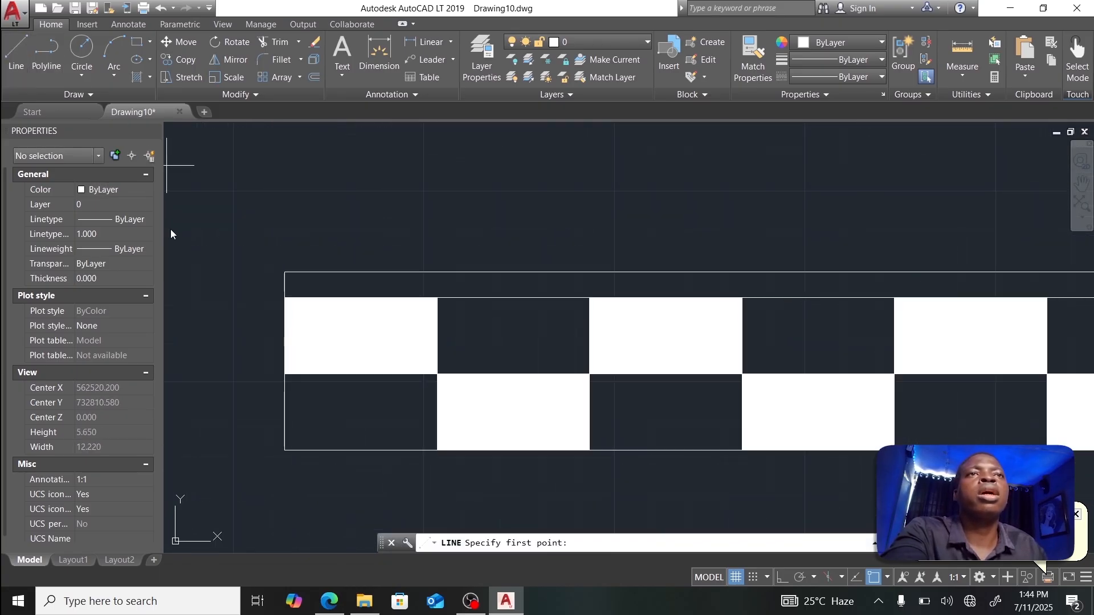
click(284, 449)
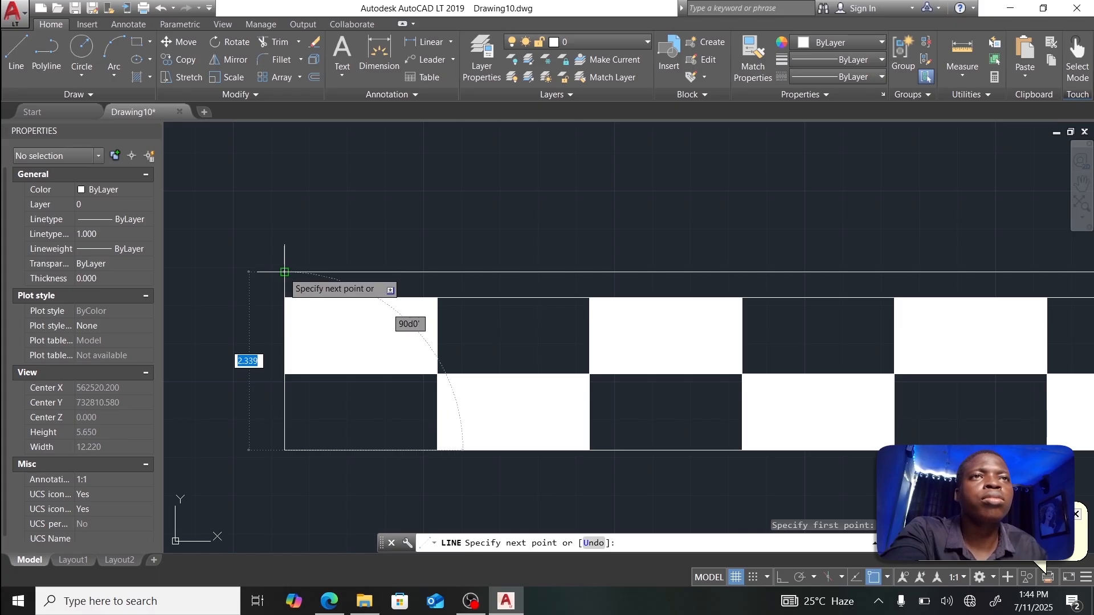
click(284, 272)
key(Escape)
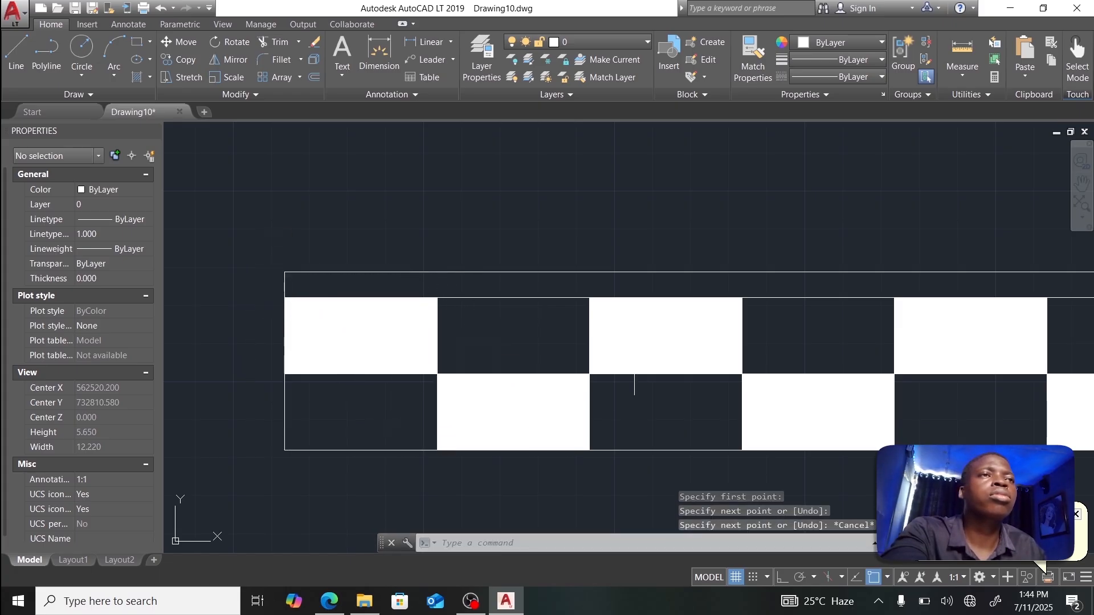
Step: Turn on Perpendicular snap and draw a vertical tick from a checker corner to the bar's top
click(16, 50)
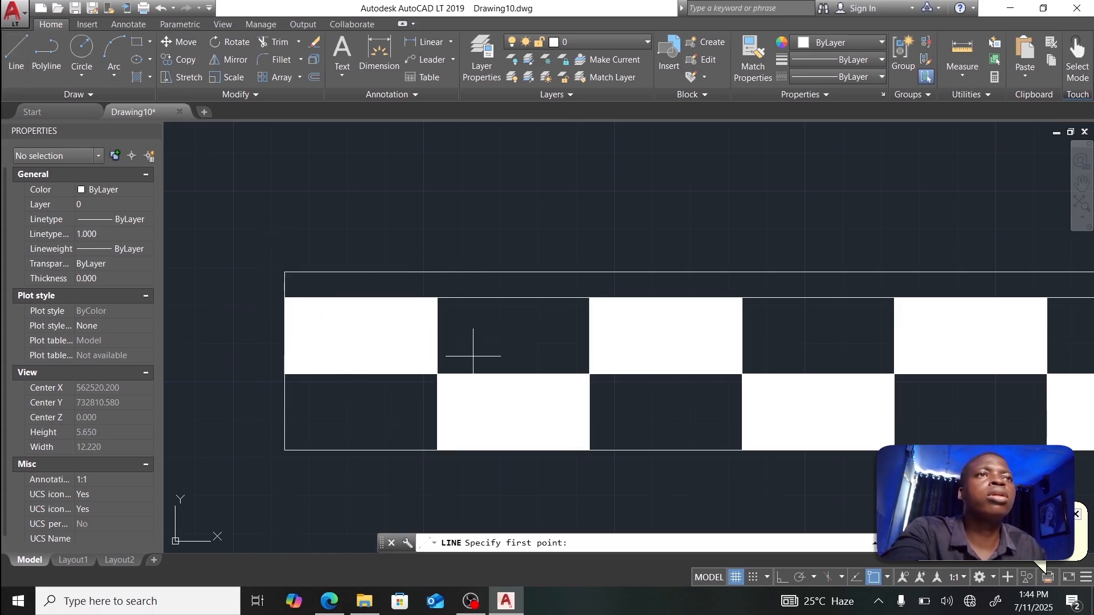
click(590, 450)
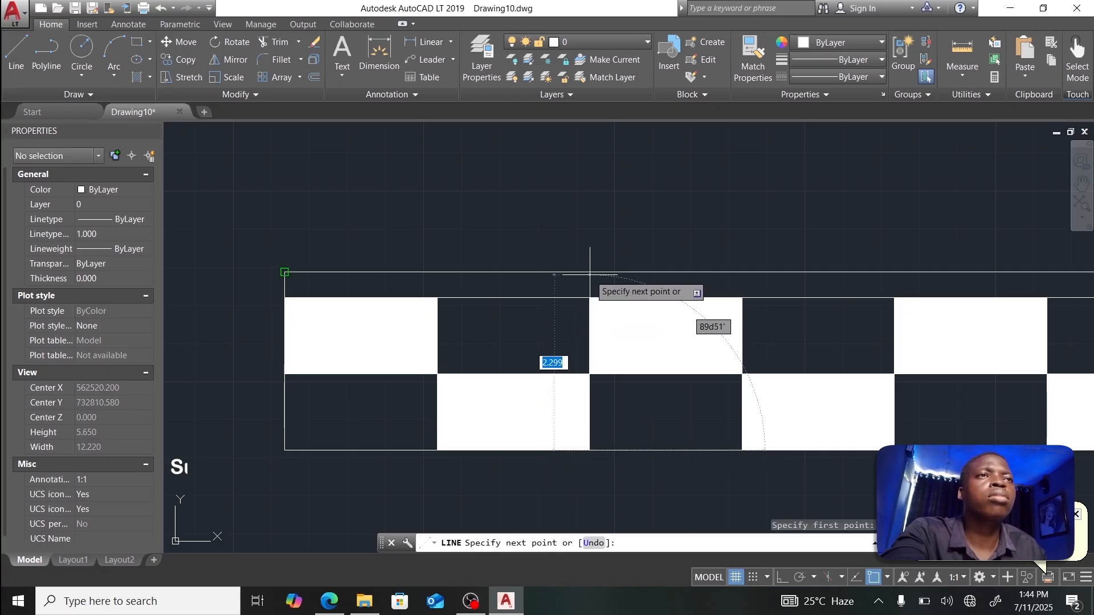
click(887, 578)
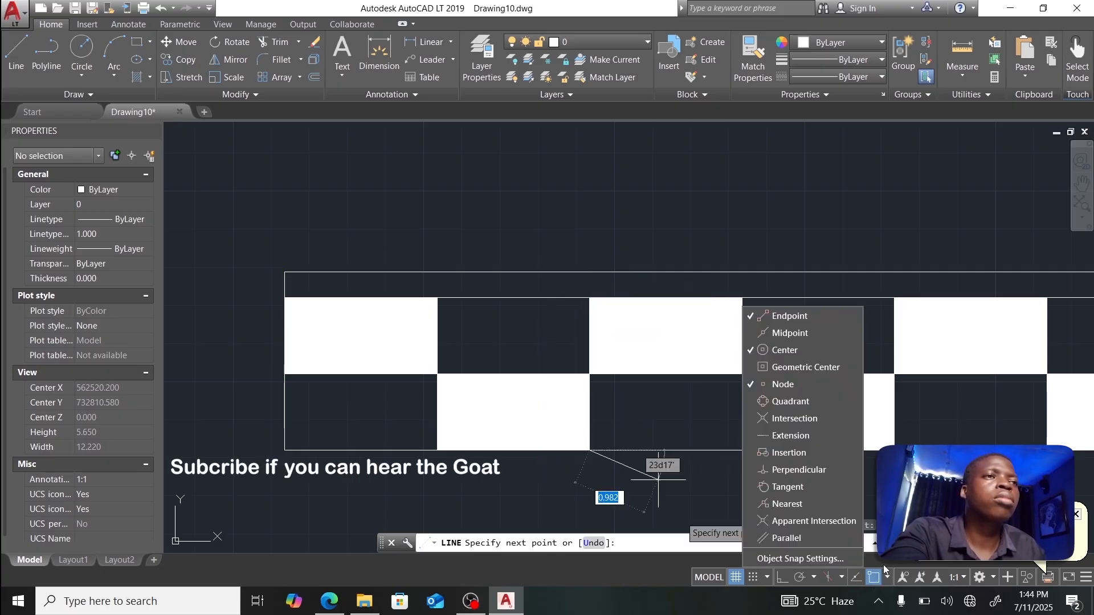
click(779, 473)
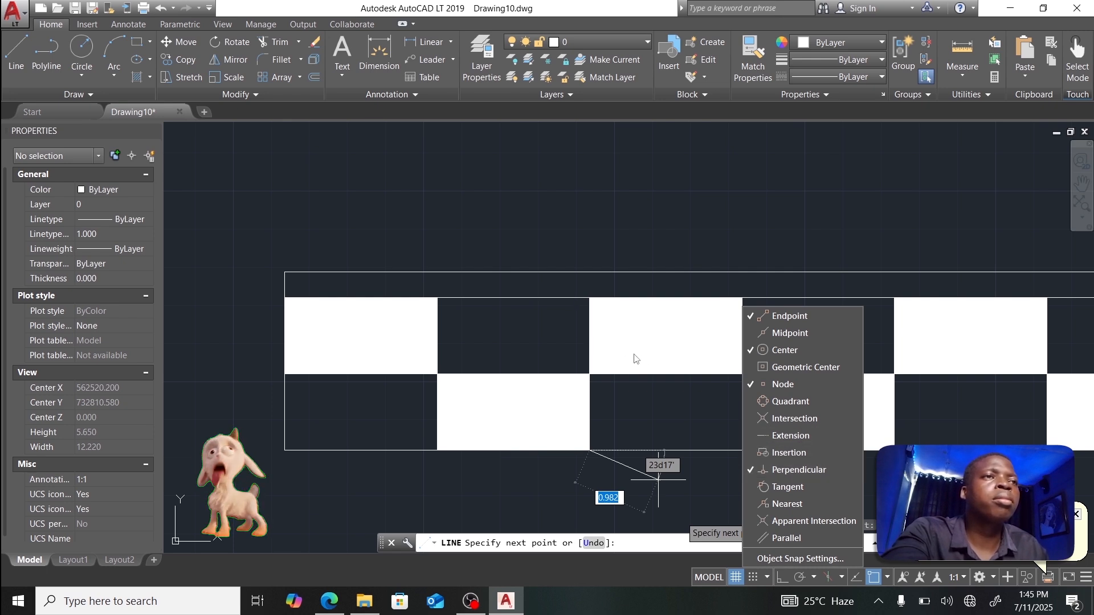
click(587, 300)
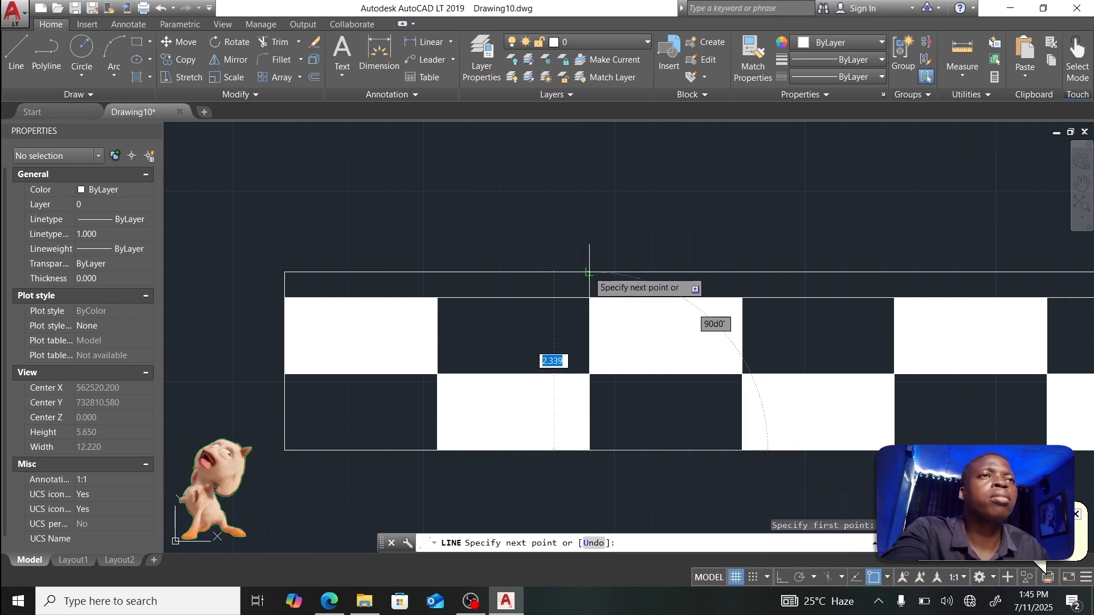
click(589, 274)
key(Escape)
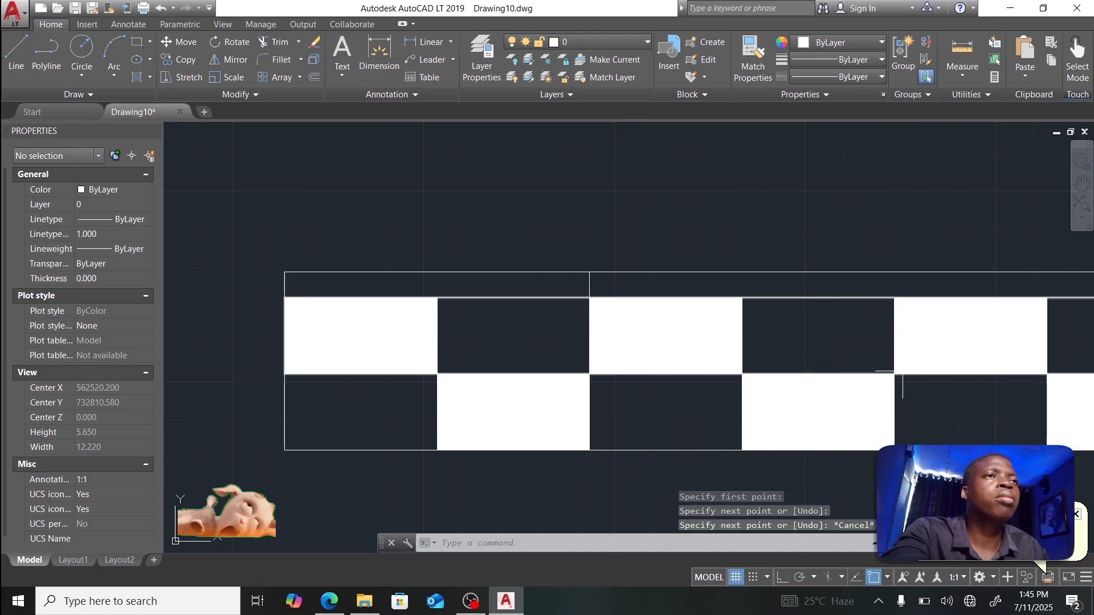
Step: Draw vertical ticks at the next two divisions of the scale bar
middle_drag(893, 377, 536, 388)
click(16, 55)
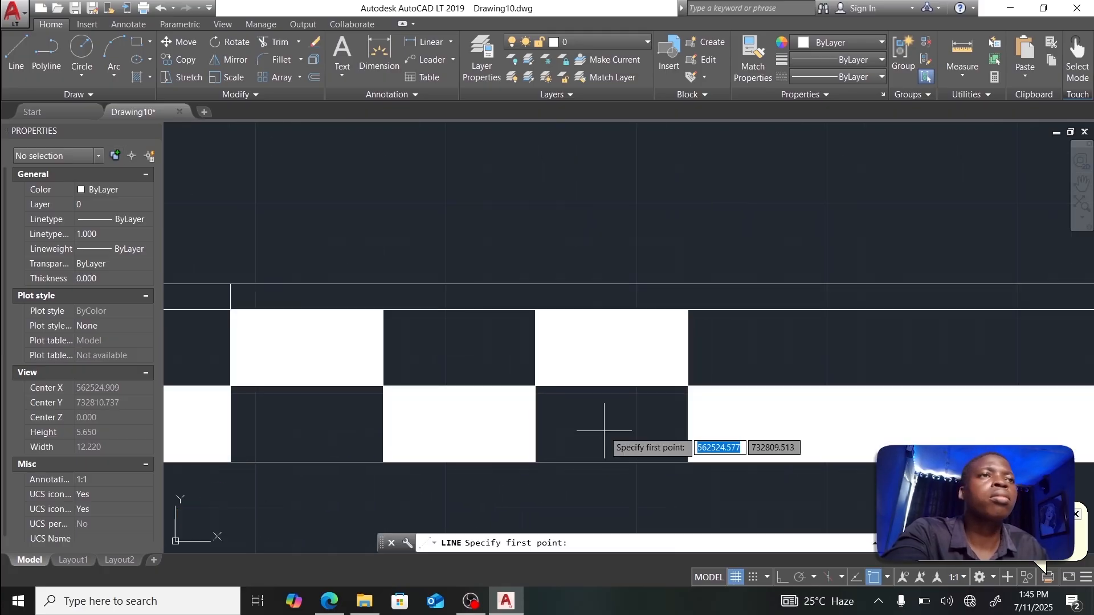
click(687, 309)
click(688, 284)
key(Escape)
middle_drag(860, 365, 341, 380)
click(16, 54)
click(923, 476)
click(924, 300)
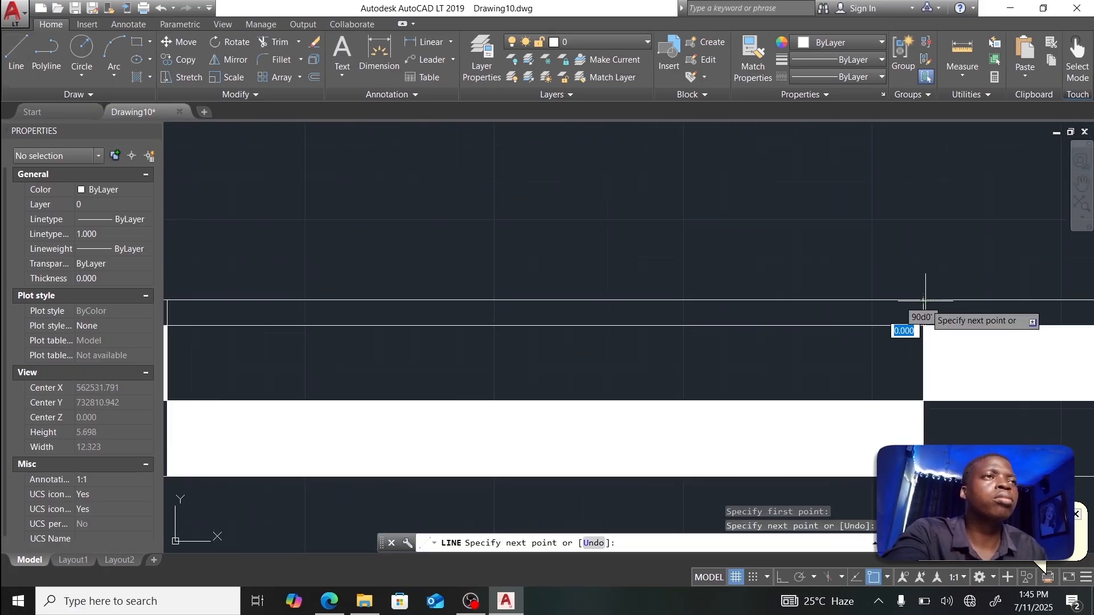
key(Escape)
Step: Add two more vertical ticks at the following scale-bar divisions
scroll(925, 307, down, 2)
middle_drag(935, 353, 171, 308)
key(Return)
click(446, 359)
click(446, 251)
key(Escape)
key(Return)
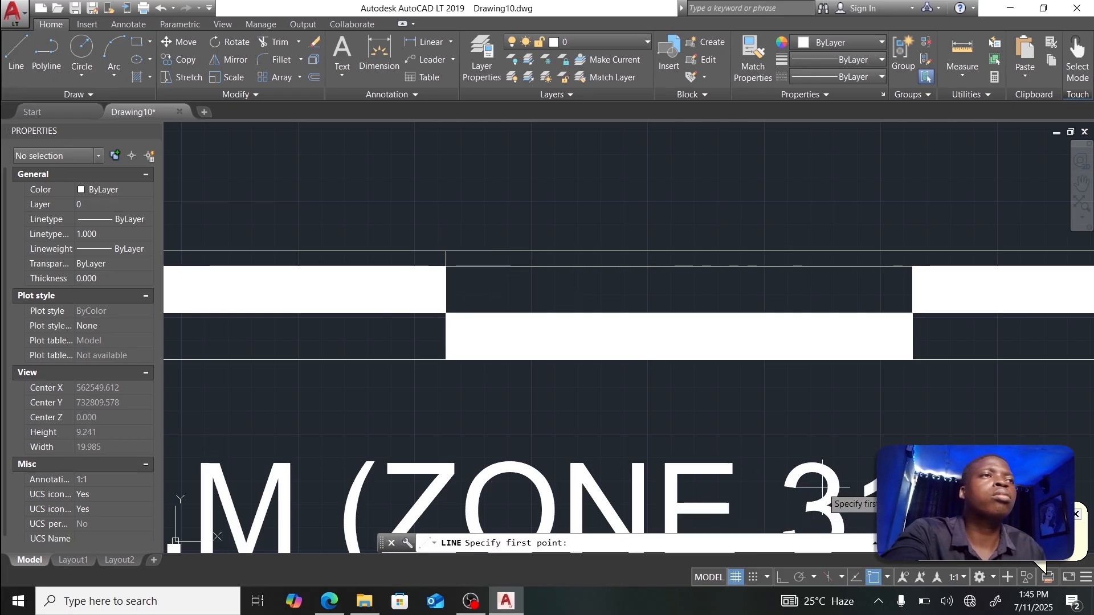
click(912, 360)
click(913, 250)
key(Escape)
Step: Erase the oversized outer border rectangle around the scale bar
scroll(958, 324, down, 4)
middle_drag(959, 327, 735, 349)
scroll(735, 349, down, 2)
scroll(549, 337, up, 6)
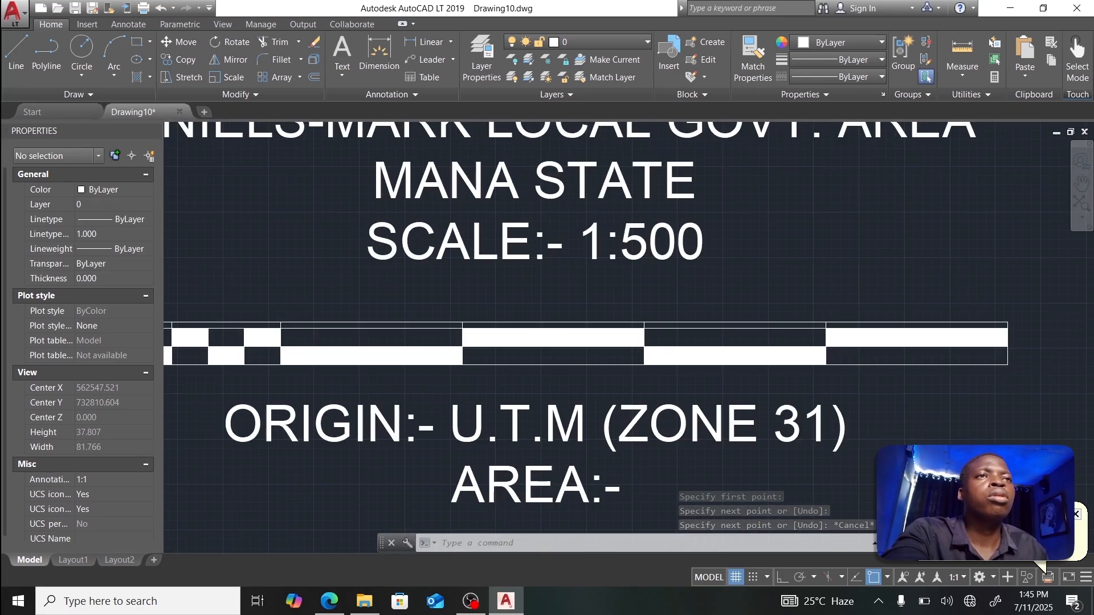
click(533, 299)
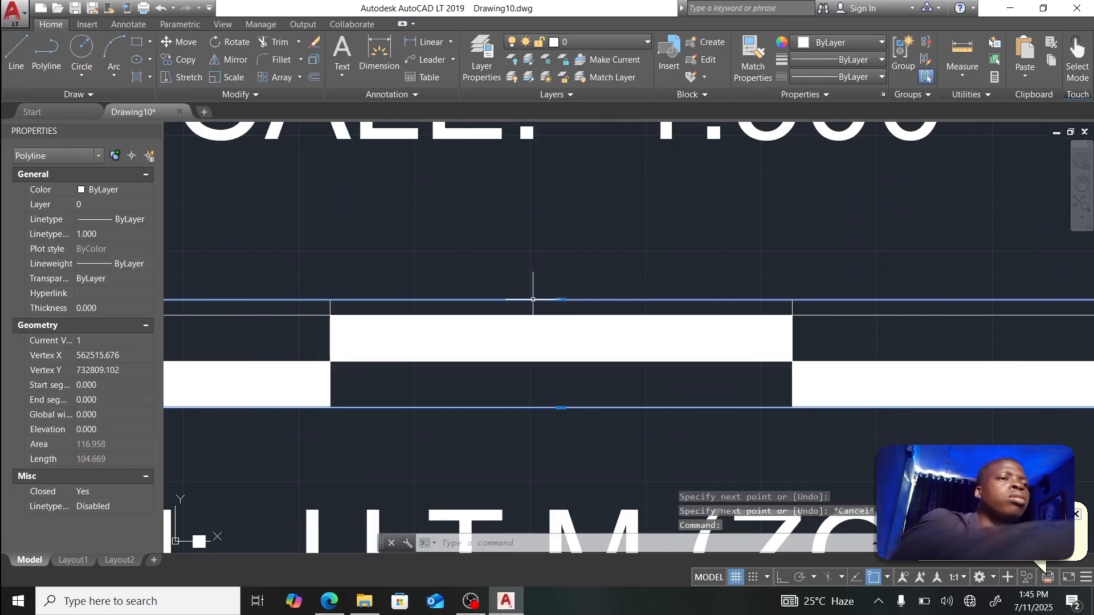
key(Delete)
scroll(491, 319, down, 2)
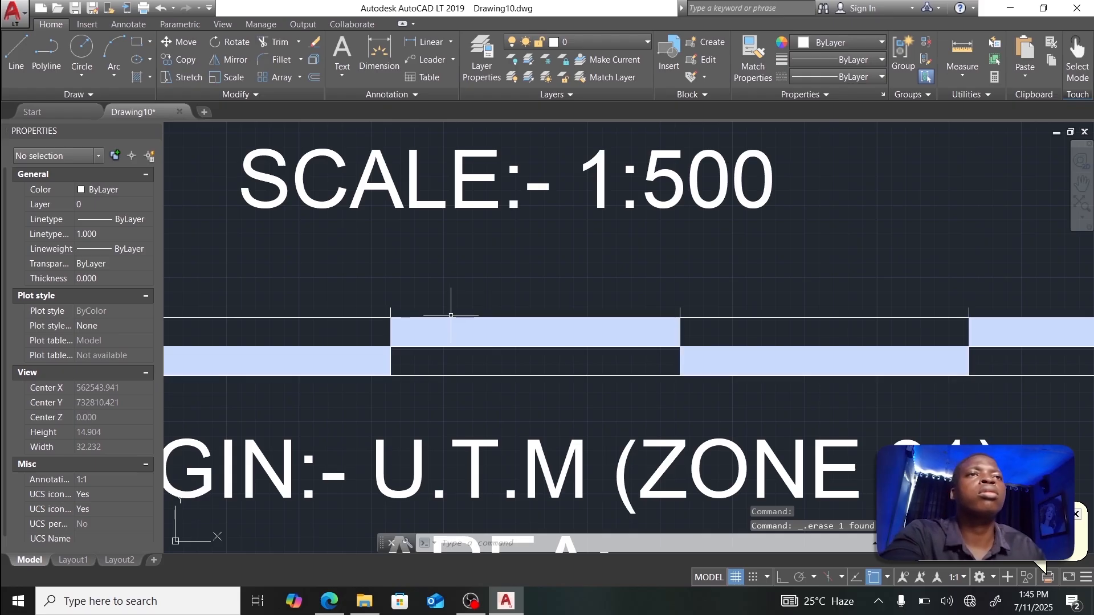
middle_drag(489, 322, 678, 331)
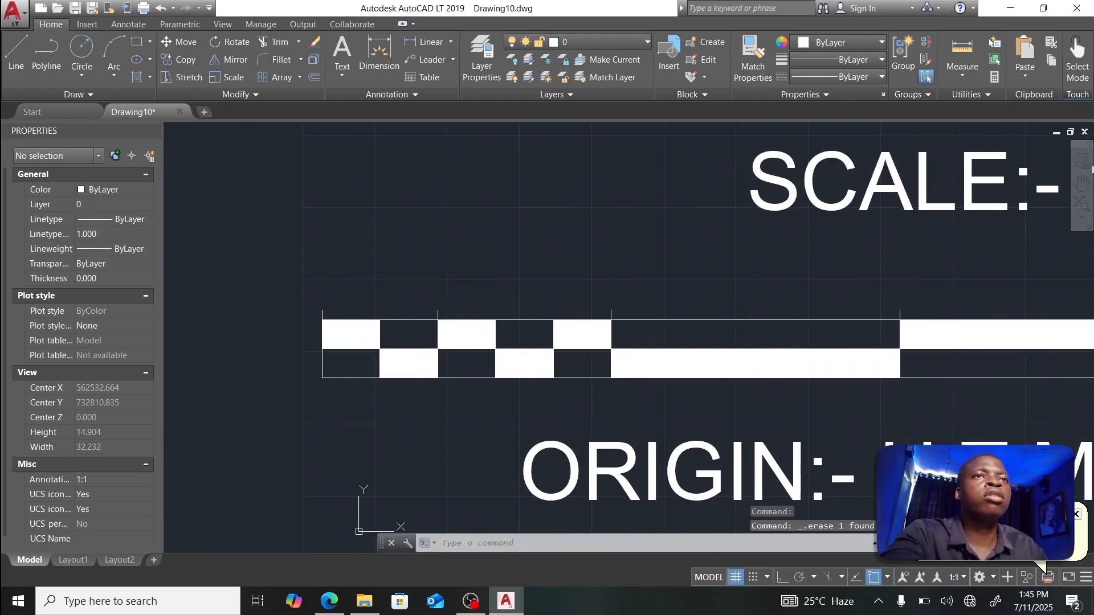
scroll(539, 352, down, 8)
scroll(560, 382, up, 2)
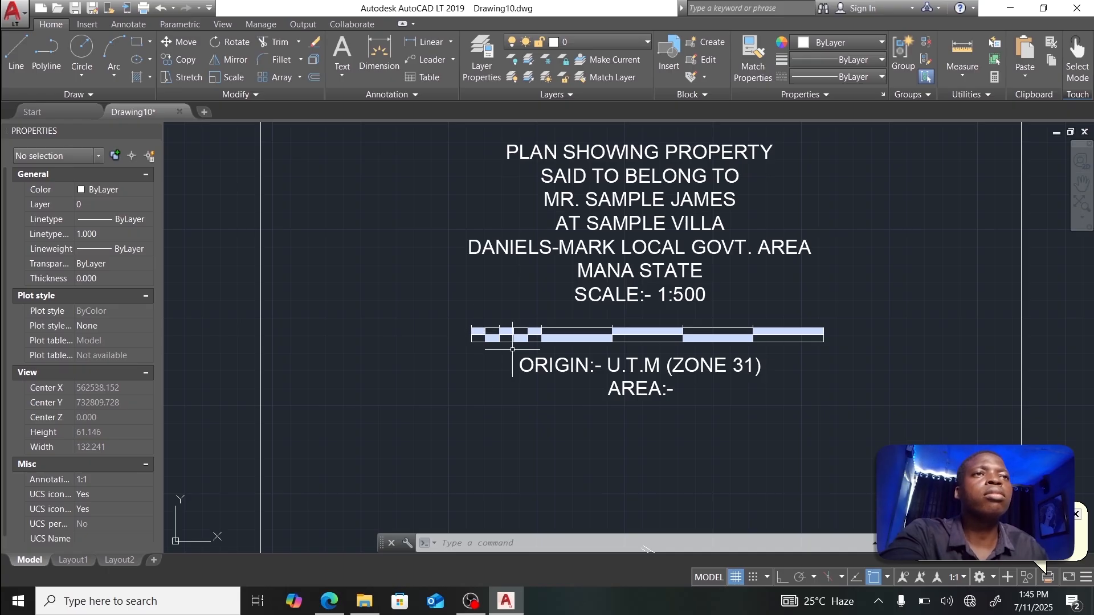
scroll(445, 308, up, 4)
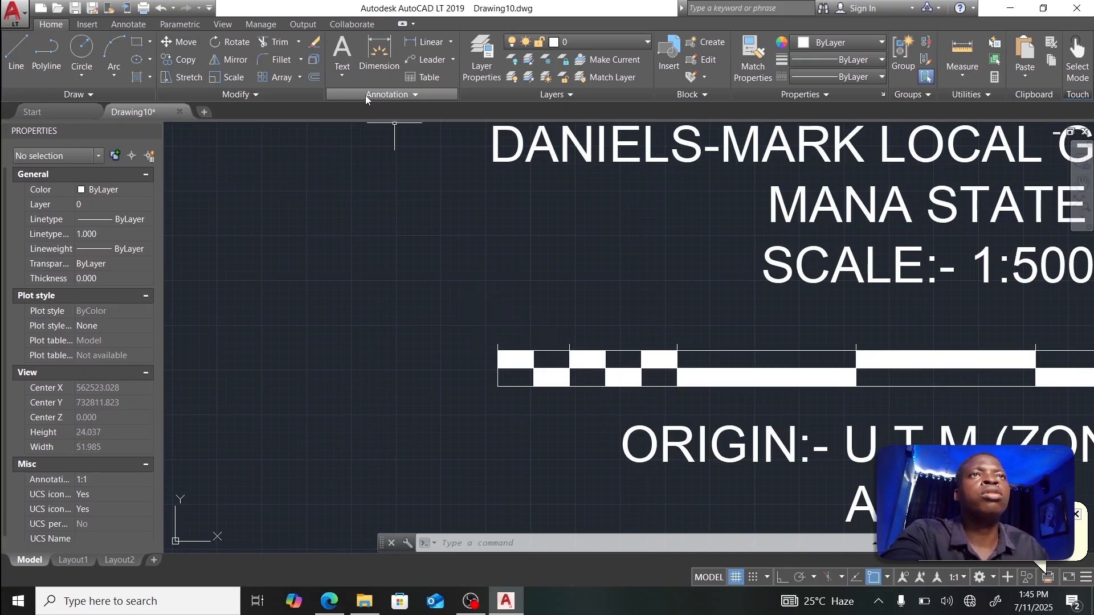
Step: Add single-line text '10m', 0.25 high, above the bar's left end and grab it to reposition
click(342, 51)
click(342, 75)
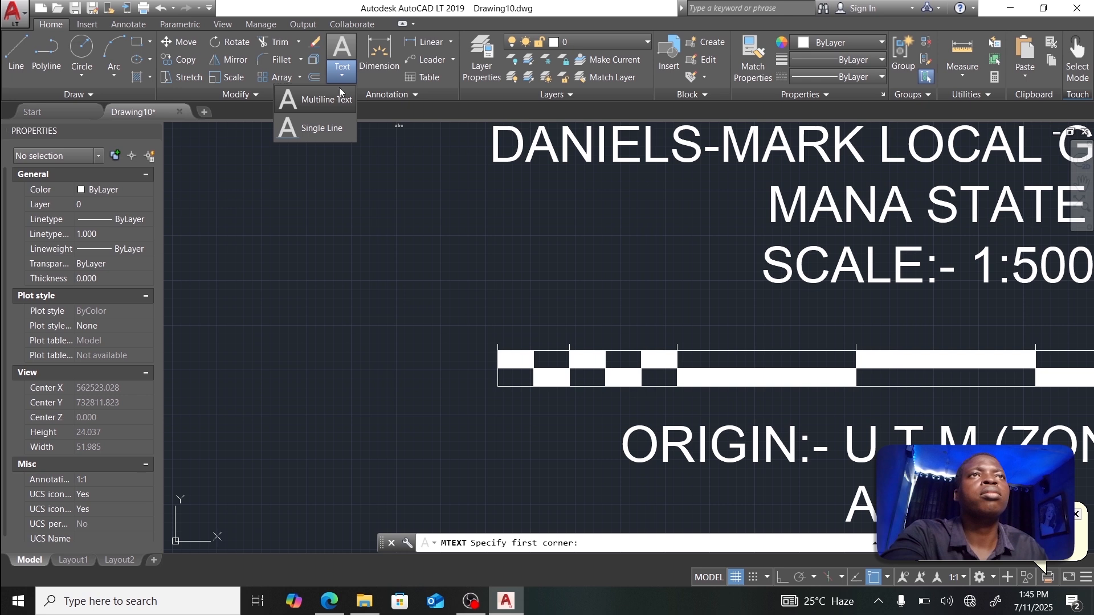
click(321, 127)
scroll(484, 333, up, 4)
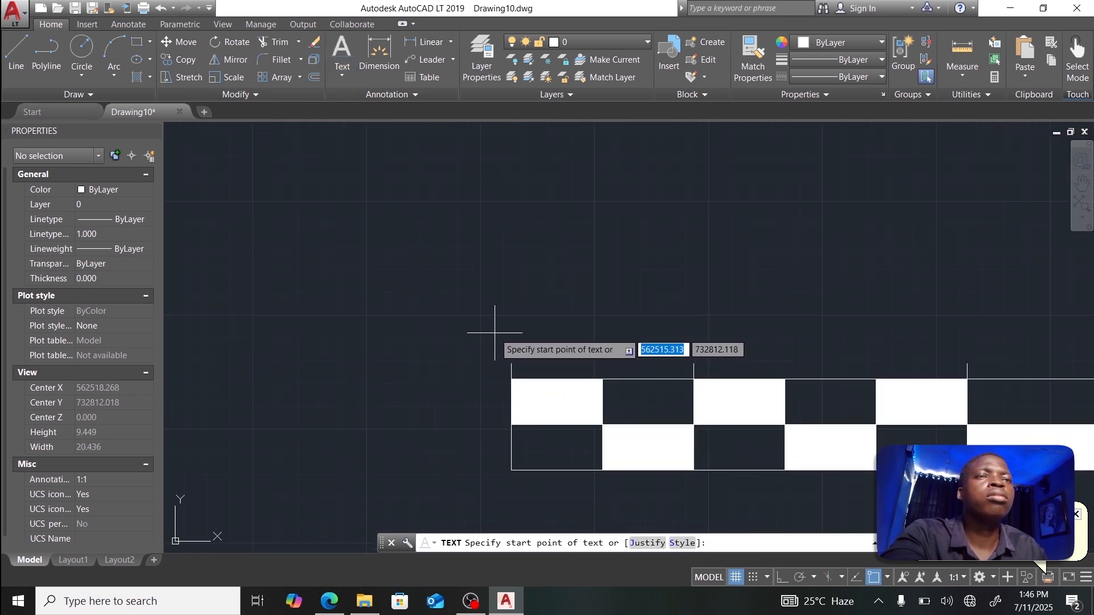
click(495, 334)
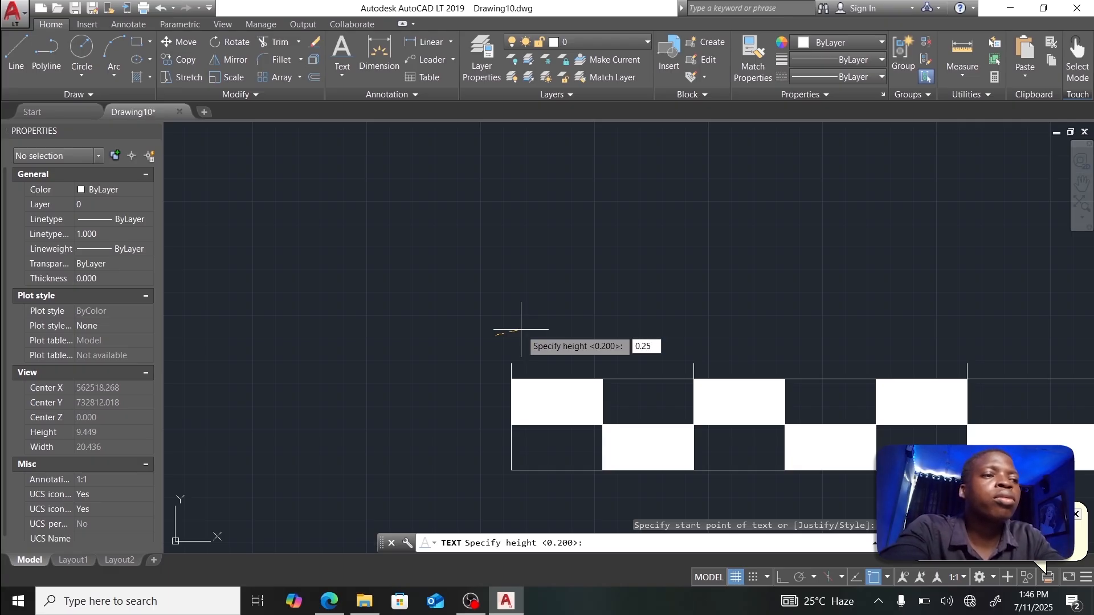
key(Return)
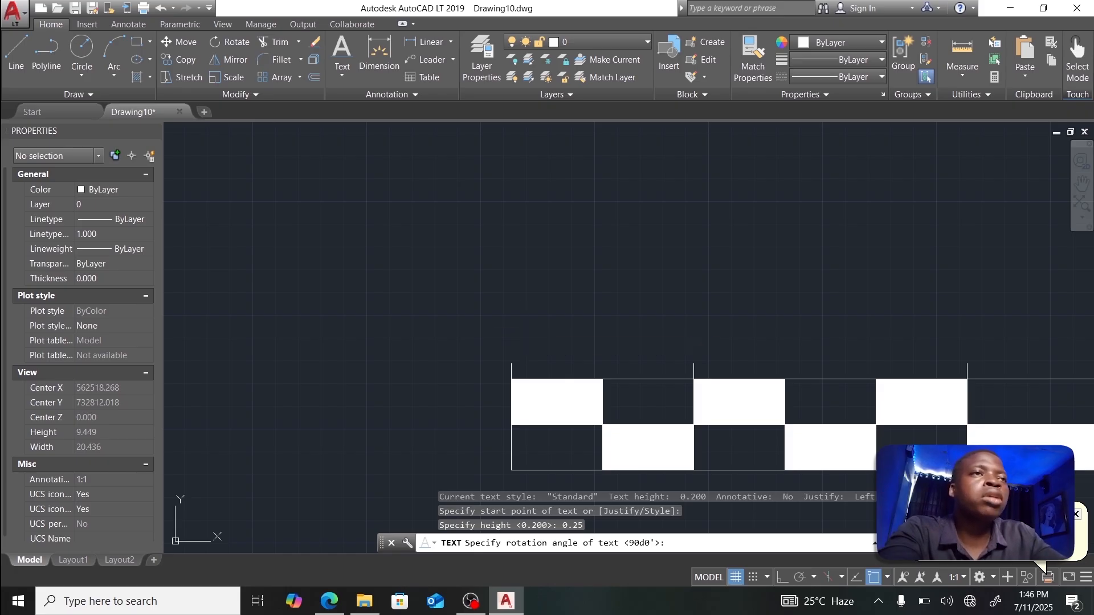
key(Return)
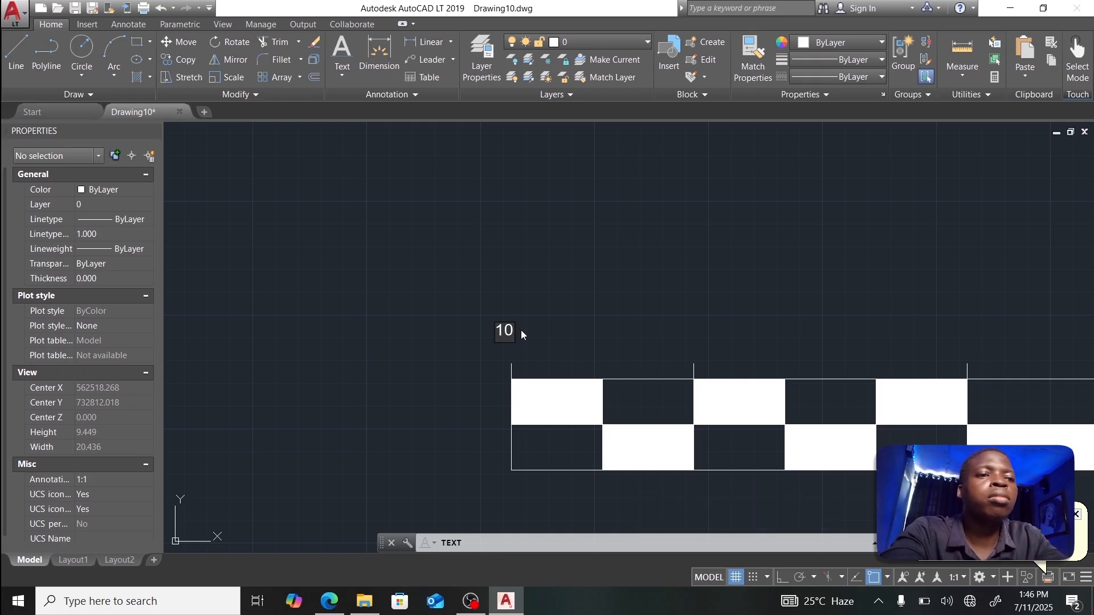
click(679, 333)
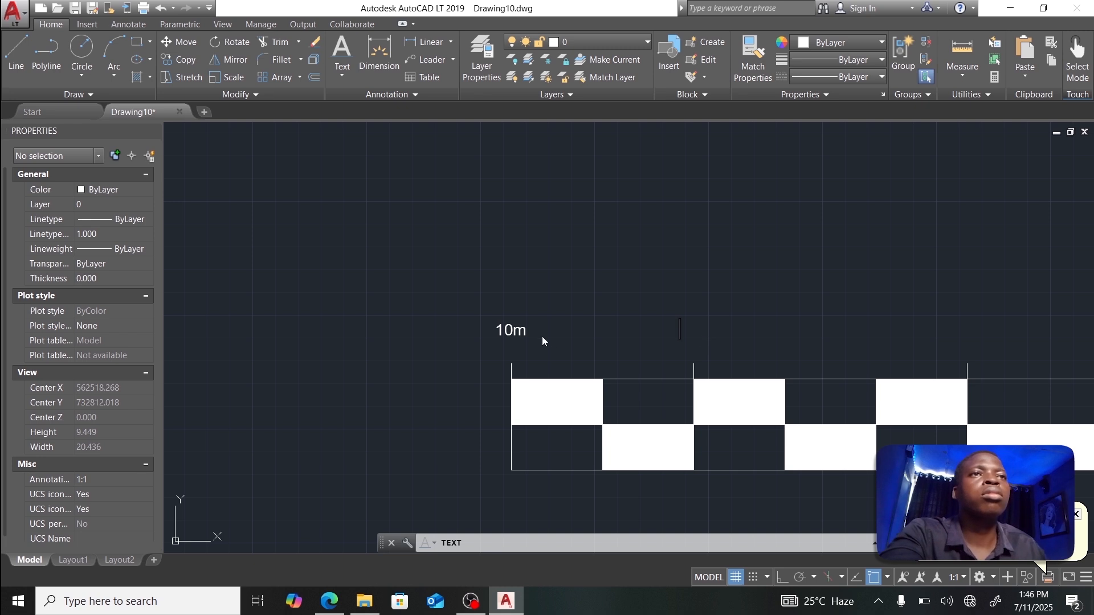
key(Escape)
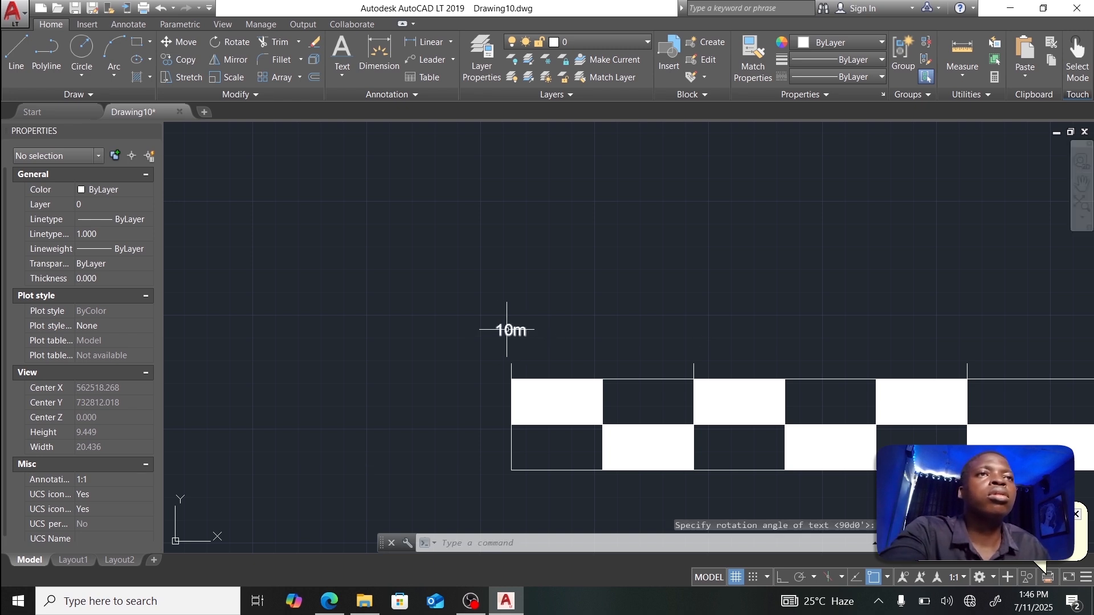
click(506, 330)
click(495, 335)
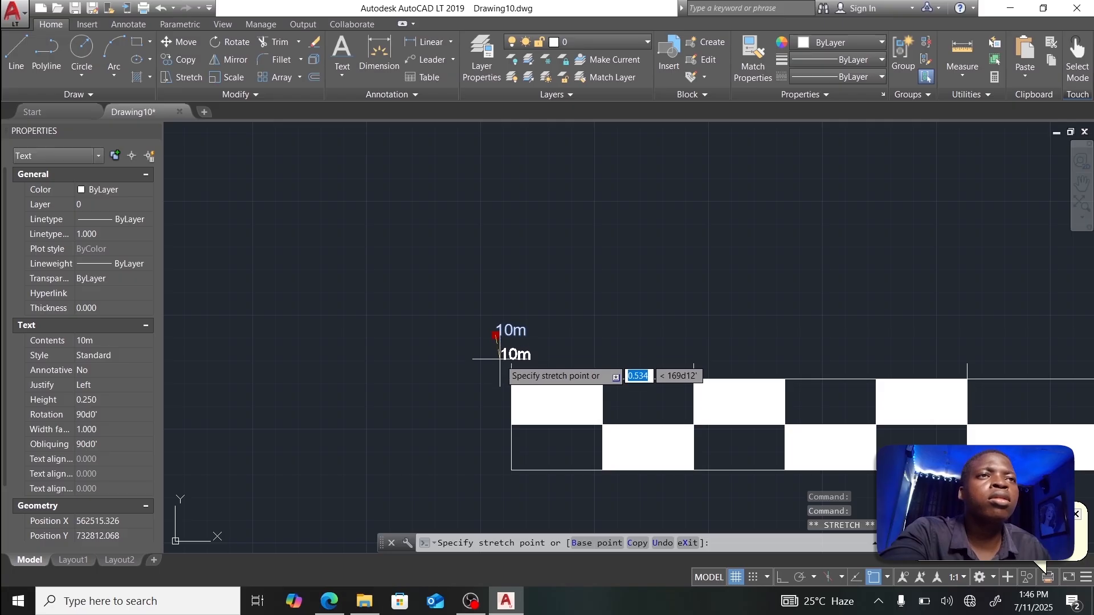
Step: Drop the 10m label into place above the bar's left end
scroll(500, 359, up, 6)
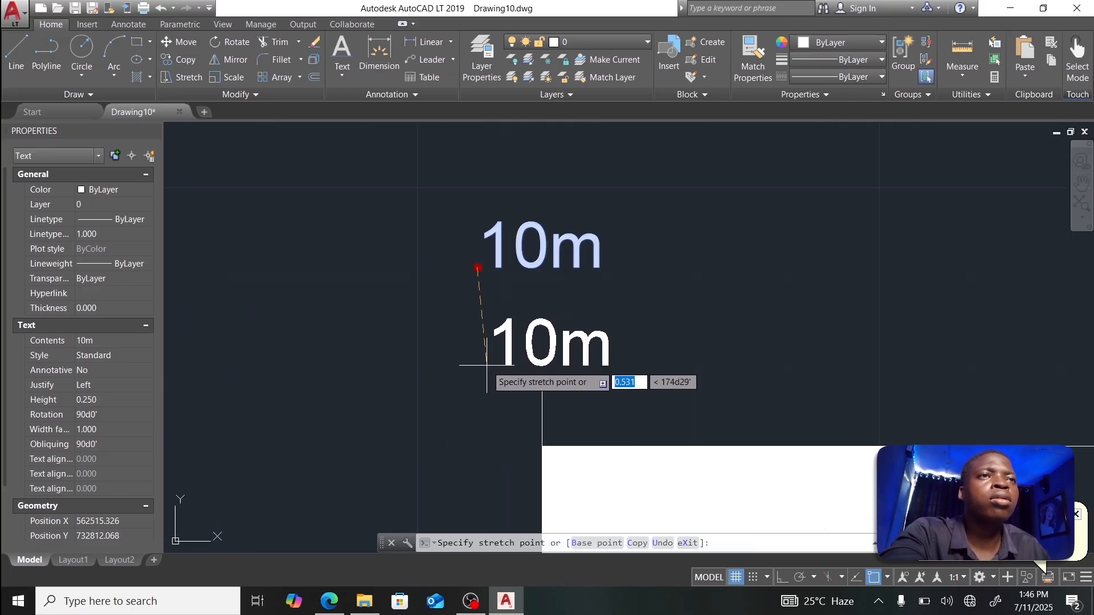
click(487, 364)
scroll(598, 358, down, 5)
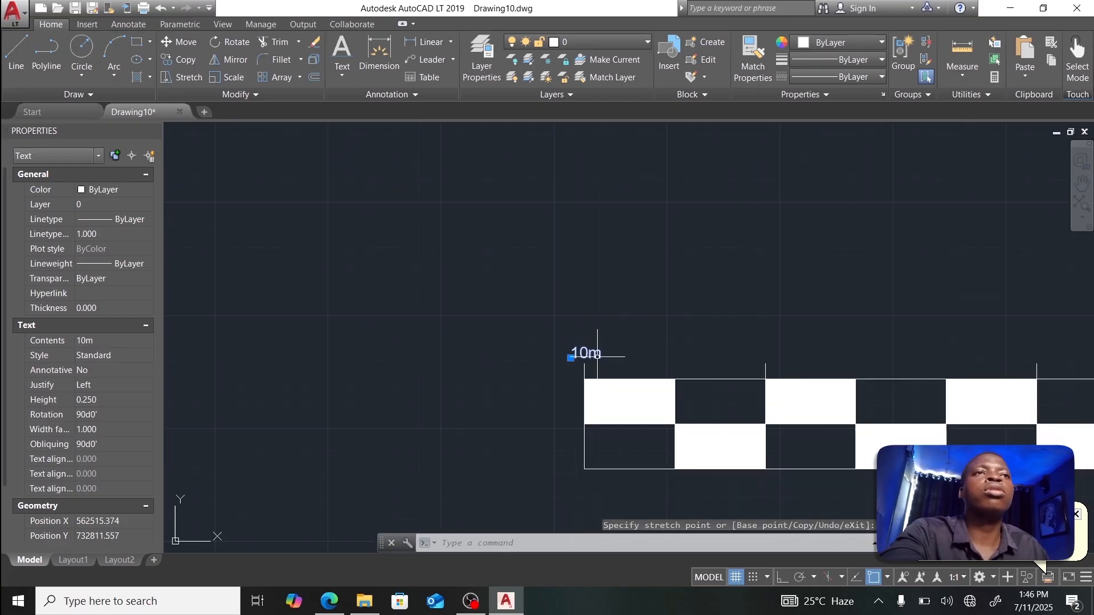
scroll(593, 356, up, 2)
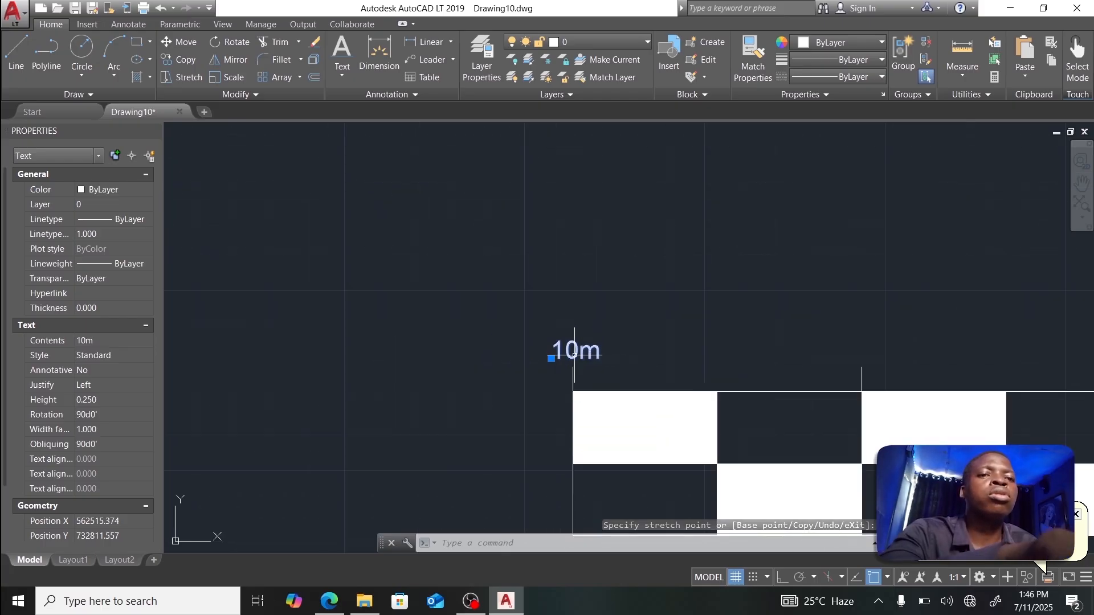
Step: Copy the 10m label to five further divisions along the scale bar with CO
text(c)
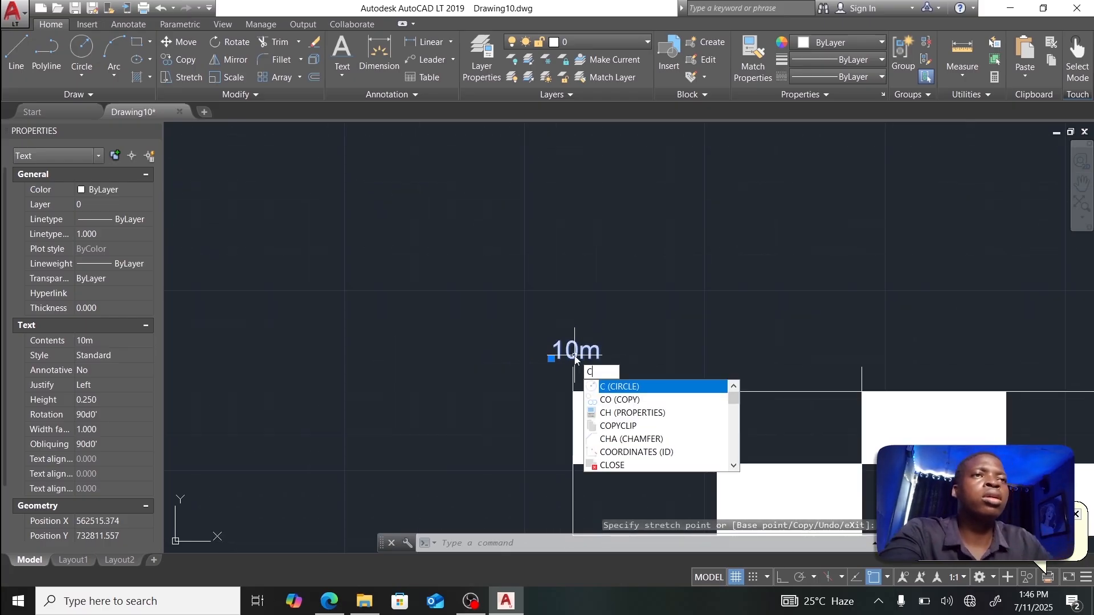
text(o)
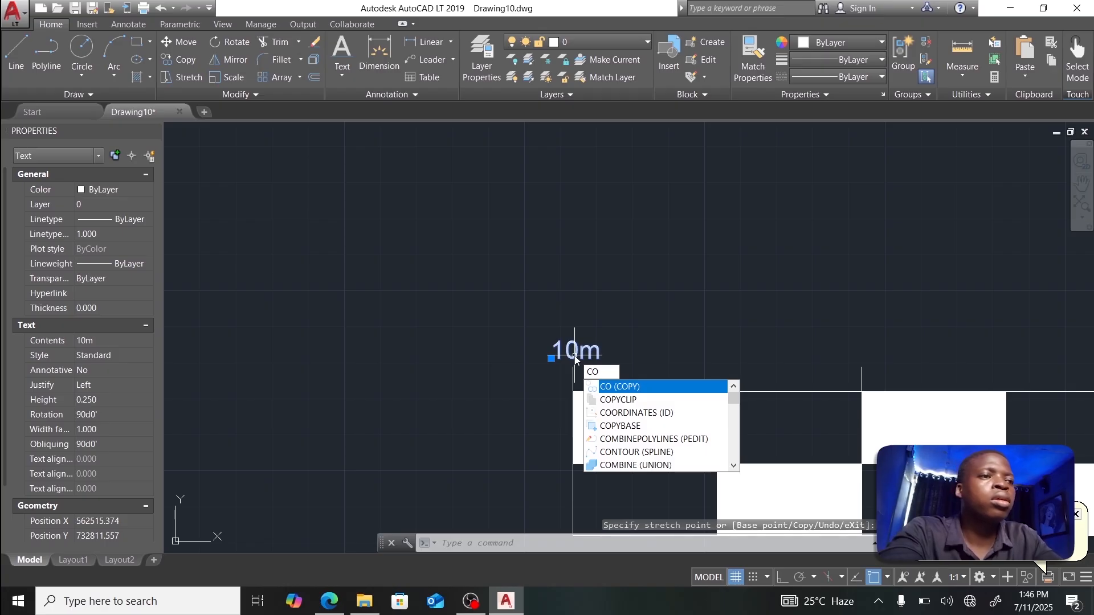
key(Return)
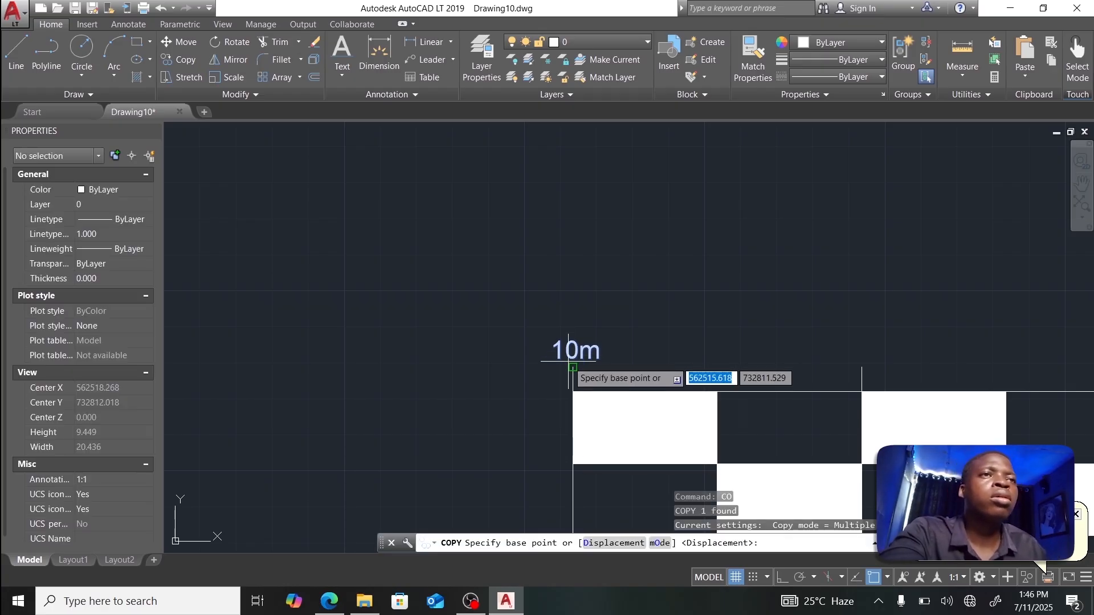
scroll(574, 356, up, 4)
click(575, 371)
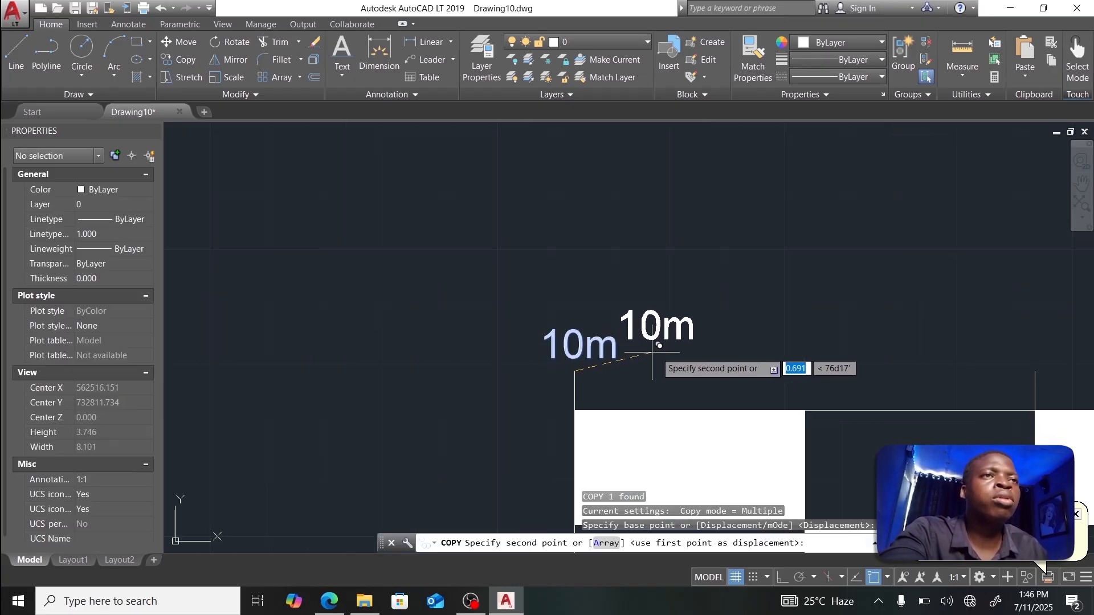
scroll(883, 342, down, 5)
middle_drag(876, 344, 515, 325)
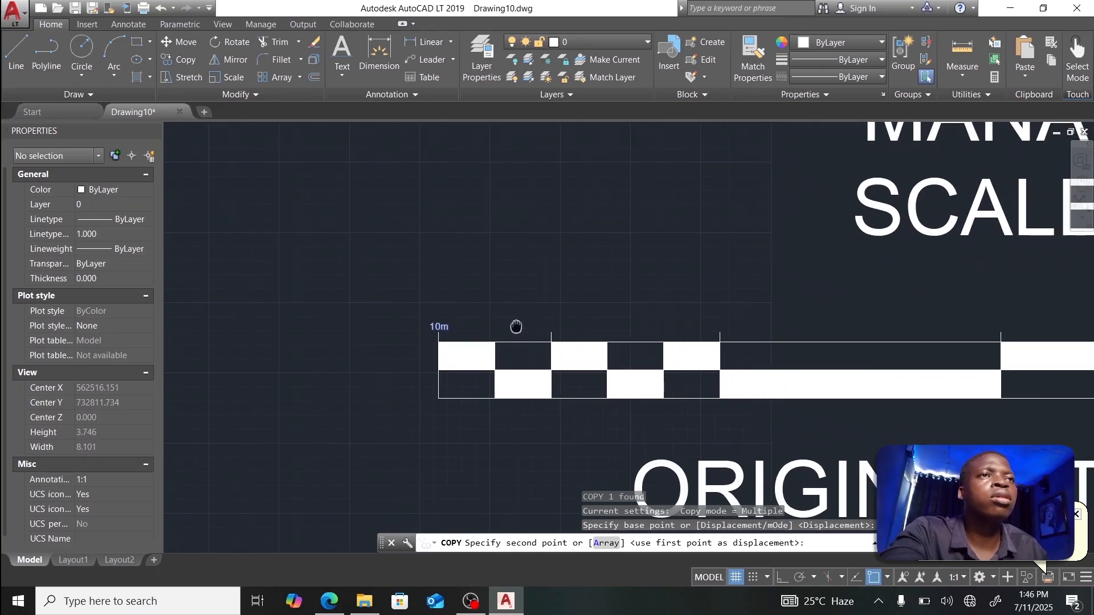
scroll(513, 342, up, 5)
click(511, 355)
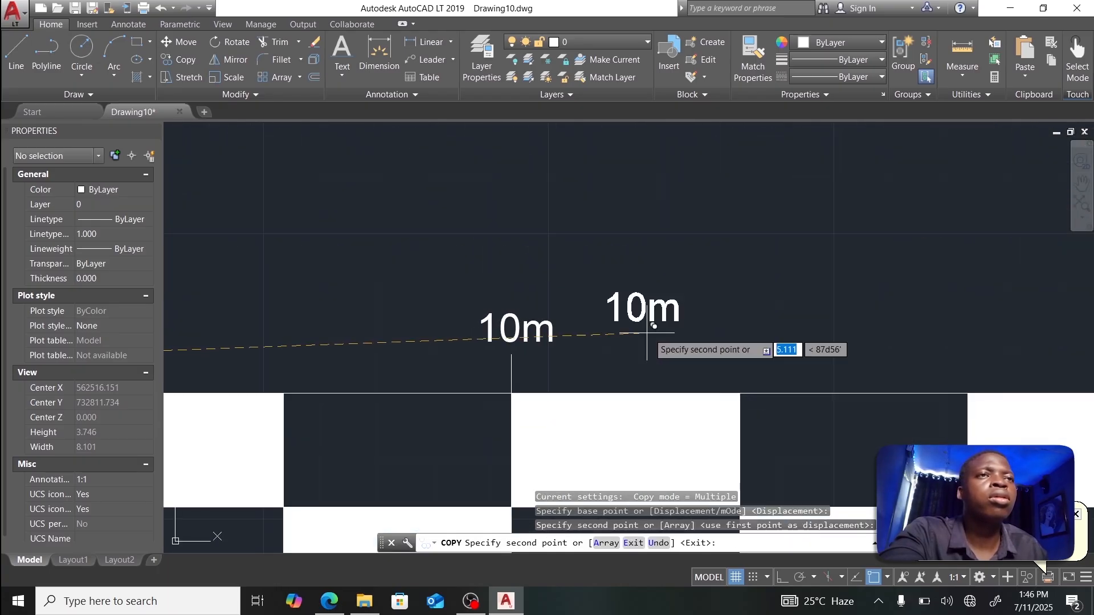
scroll(644, 334, down, 6)
click(763, 336)
middle_drag(1043, 340, 652, 353)
scroll(652, 352, up, 4)
click(652, 352)
scroll(686, 352, down, 4)
scroll(940, 352, up, 4)
click(940, 352)
scroll(941, 352, down, 5)
scroll(745, 357, up, 5)
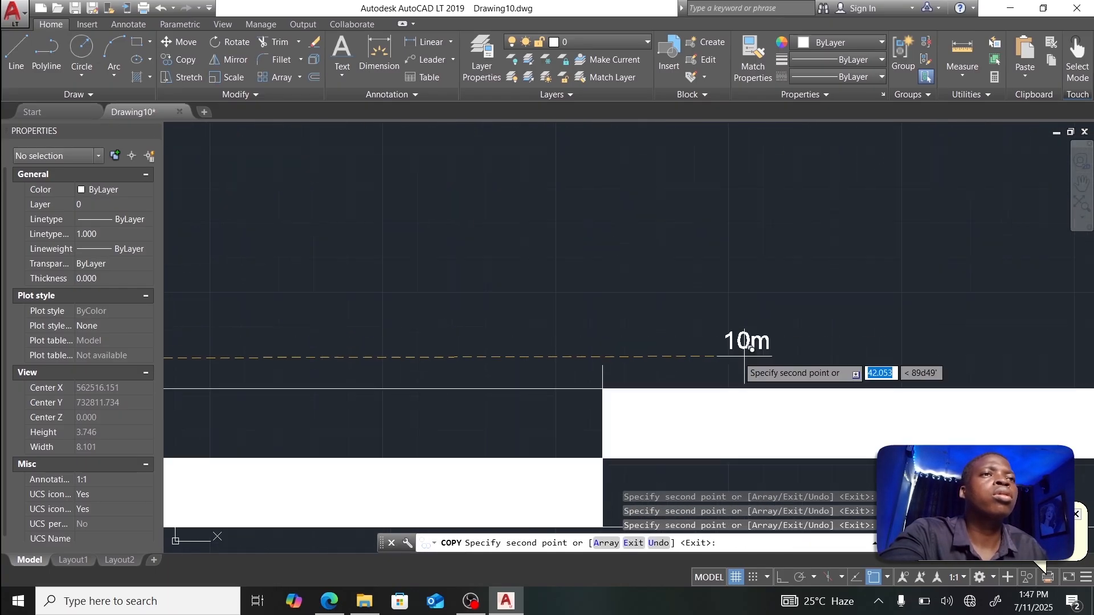
click(604, 359)
scroll(671, 356, down, 5)
scroll(916, 345, up, 7)
key(Escape)
Step: Copy the left vertical tick line to the bar's right end
scroll(282, 262, up, 5)
click(282, 262)
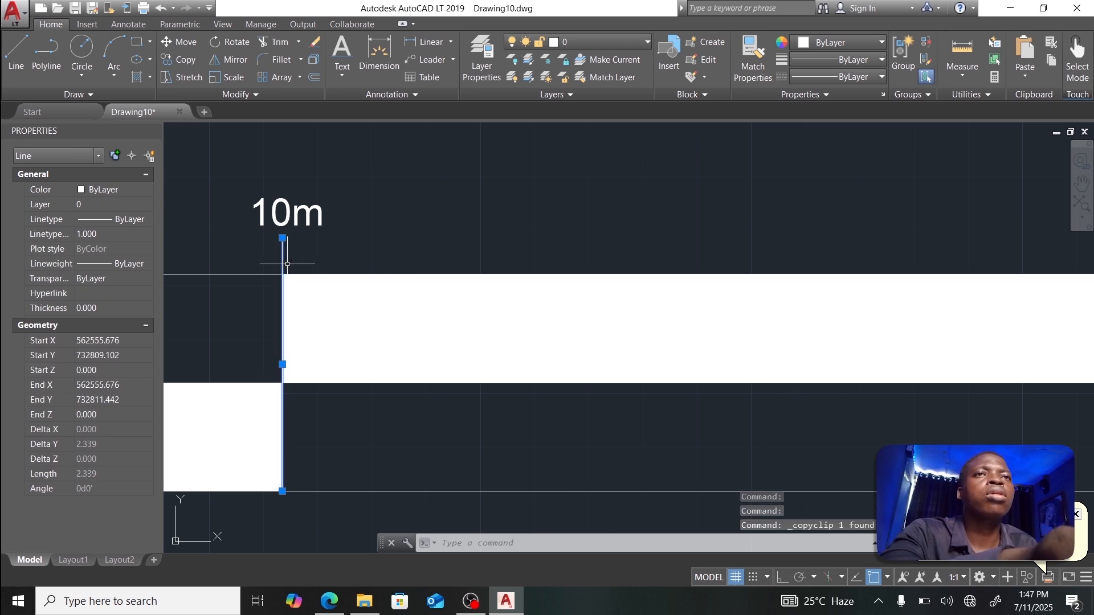
text(co)
key(Return)
key(Escape)
click(283, 257)
text(co)
key(Return)
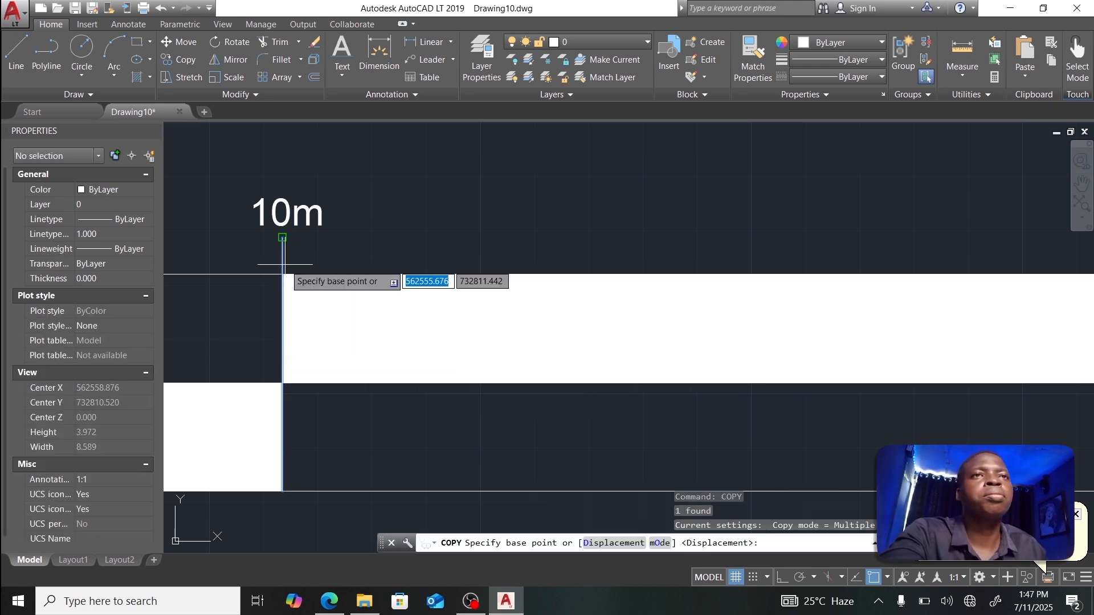
click(284, 274)
scroll(727, 283, up, 6)
click(606, 262)
key(Escape)
Step: Copy a 10m label to the bar's right end and change it to 40m
scroll(558, 256, down, 7)
click(308, 243)
text(co)
key(Return)
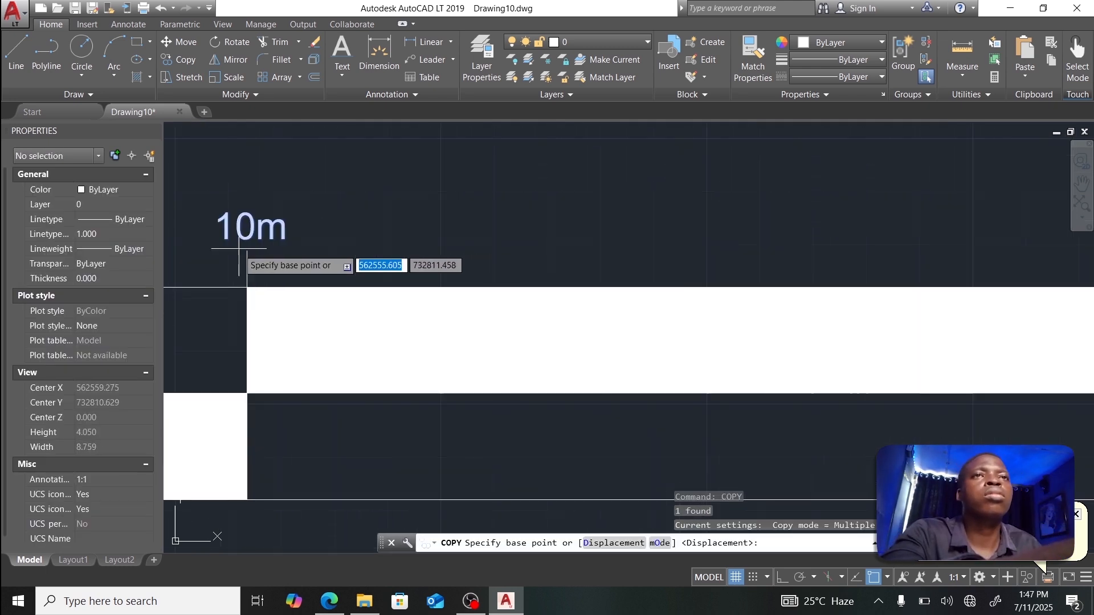
click(245, 250)
click(651, 269)
key(Escape)
double_click(644, 250)
click(635, 230)
key(BackSpace)
key(Delete)
text(40m)
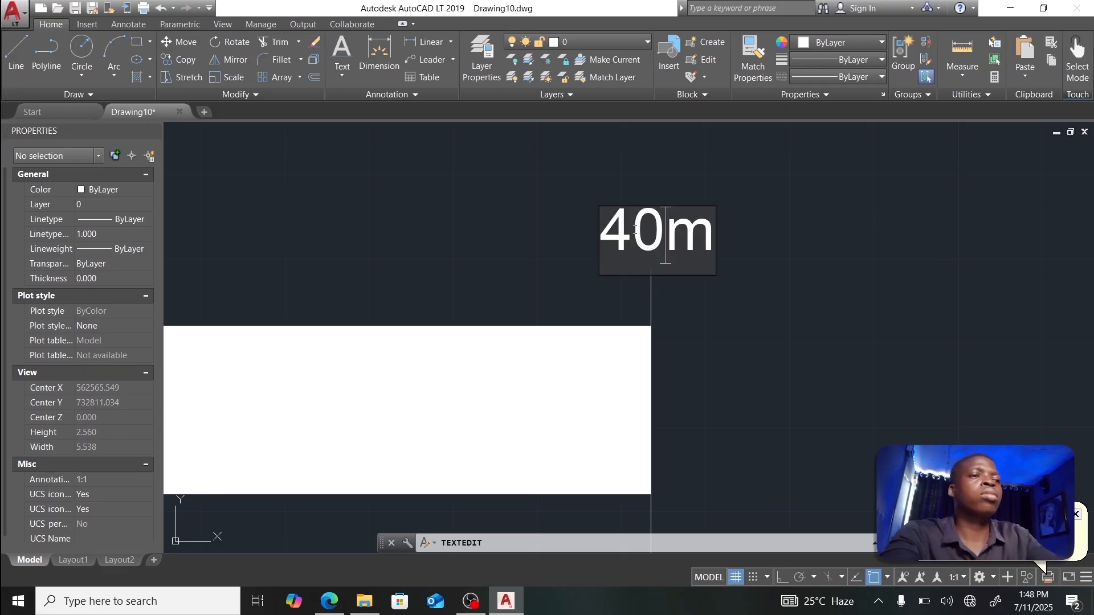
click(513, 240)
Step: Change the next 10m label to read 30m
scroll(453, 247, down, 8)
scroll(198, 240, up, 6)
click(299, 254)
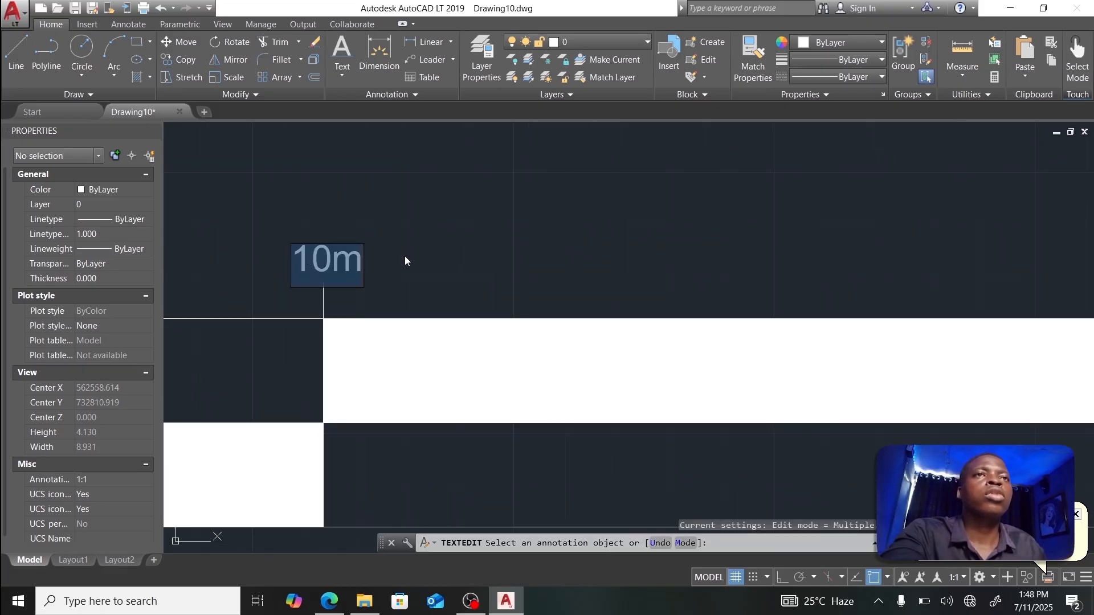
text(30m)
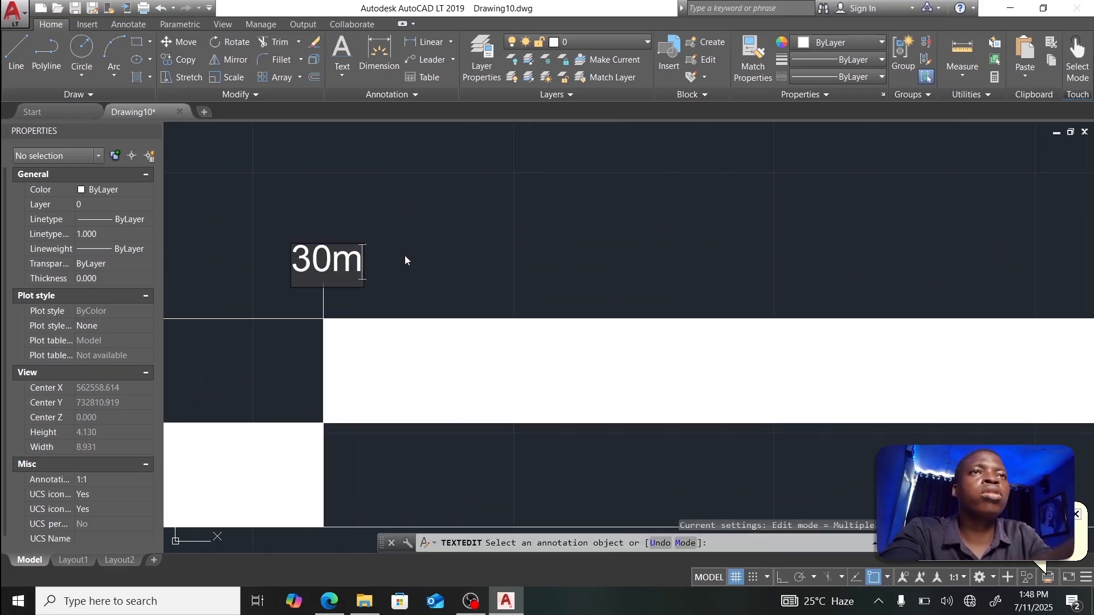
click(405, 260)
Step: Edit the second 10m label to read 20m
scroll(285, 262, down, 5)
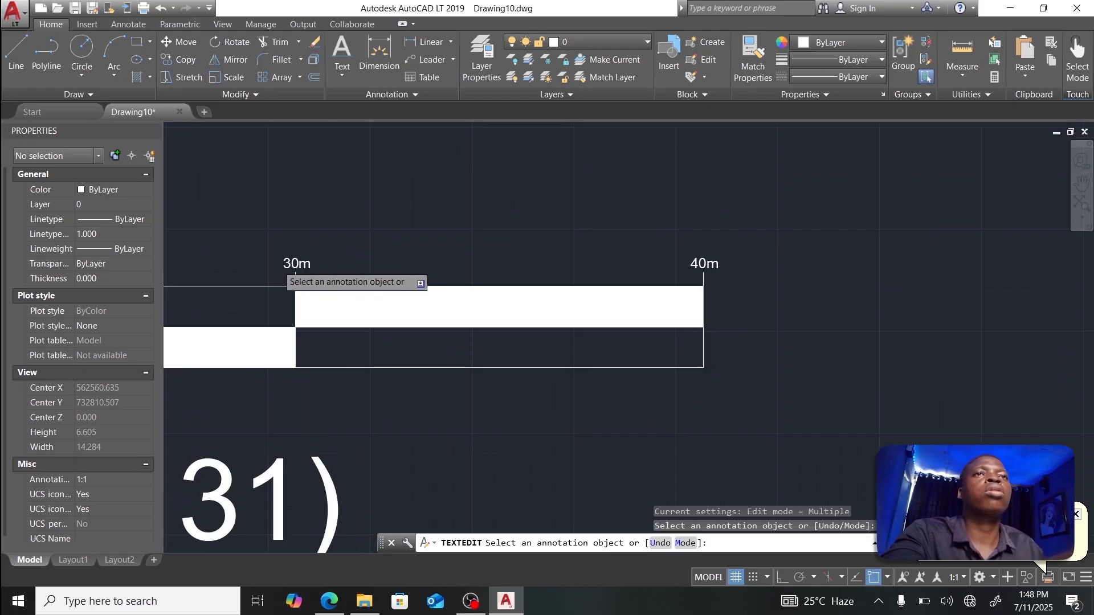
middle_drag(314, 266, 708, 284)
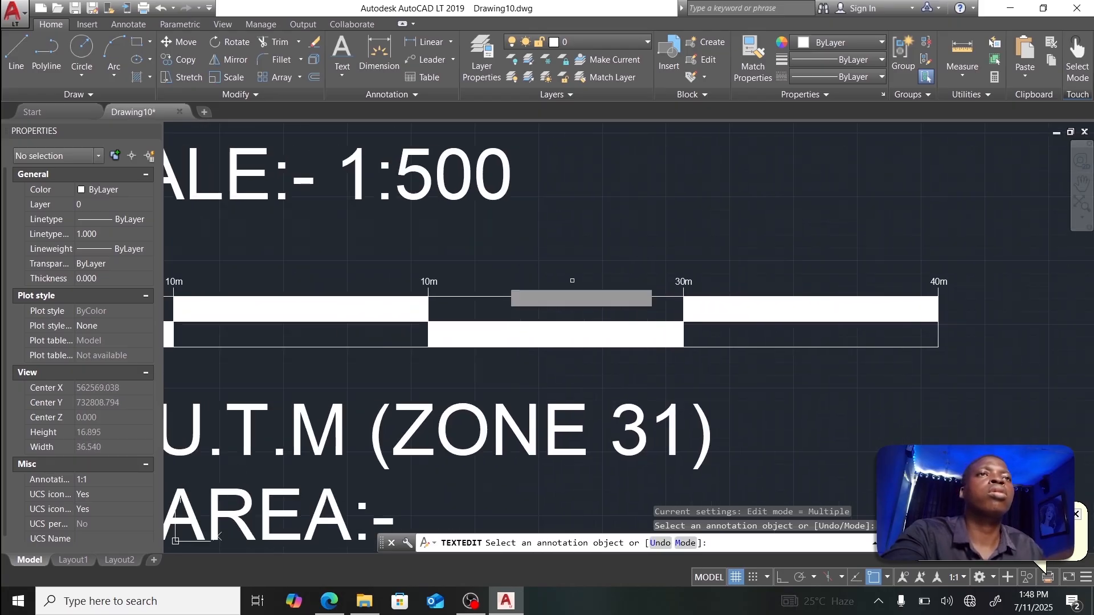
scroll(416, 276, up, 5)
scroll(432, 279, up, 6)
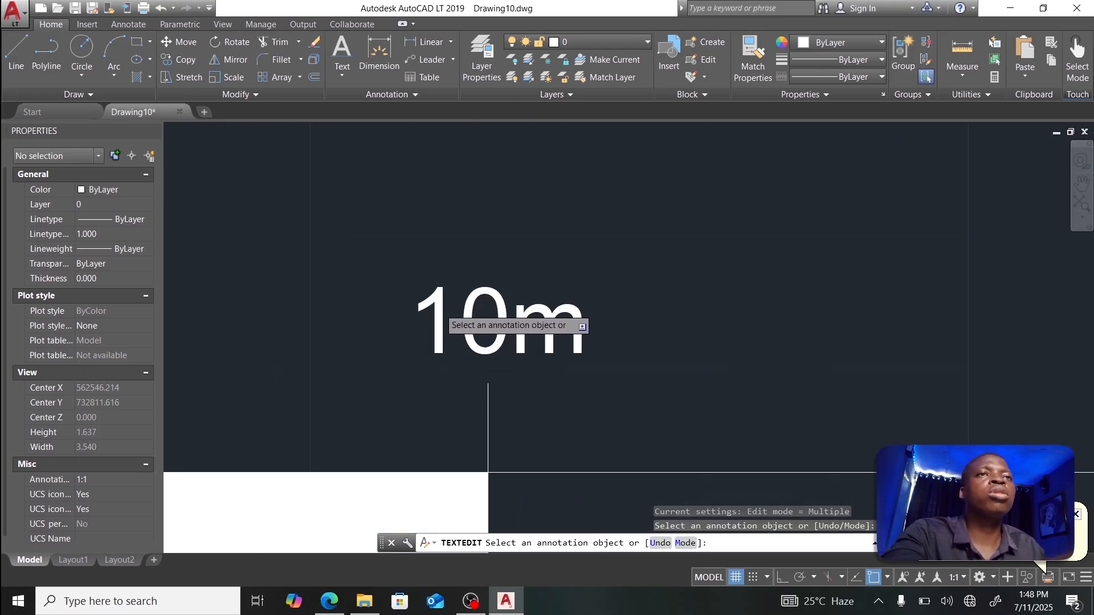
click(440, 308)
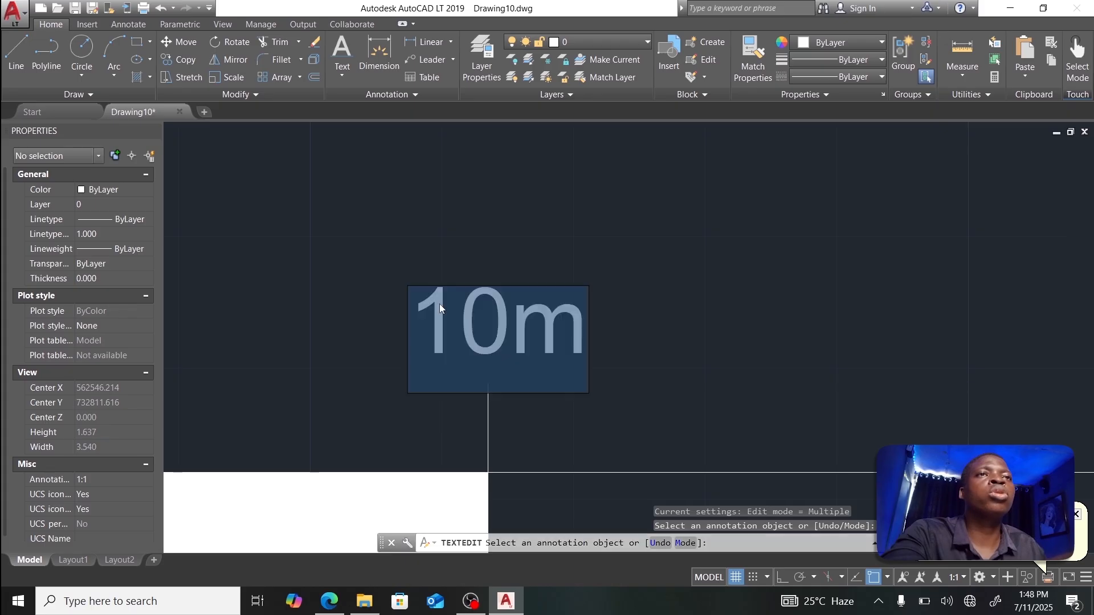
click(428, 305)
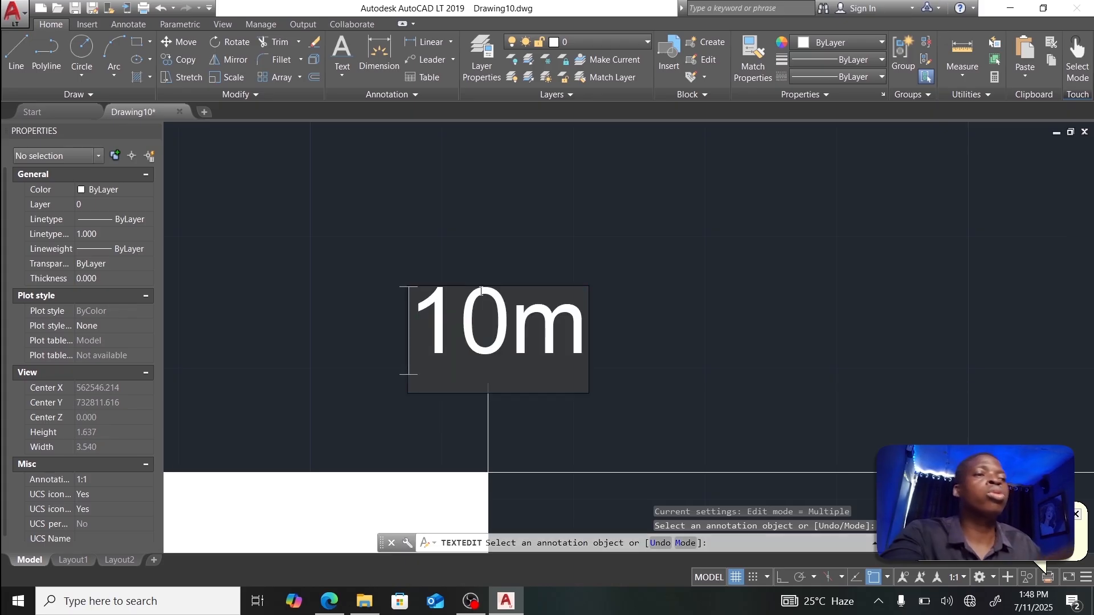
key(Delete)
key(Delete)
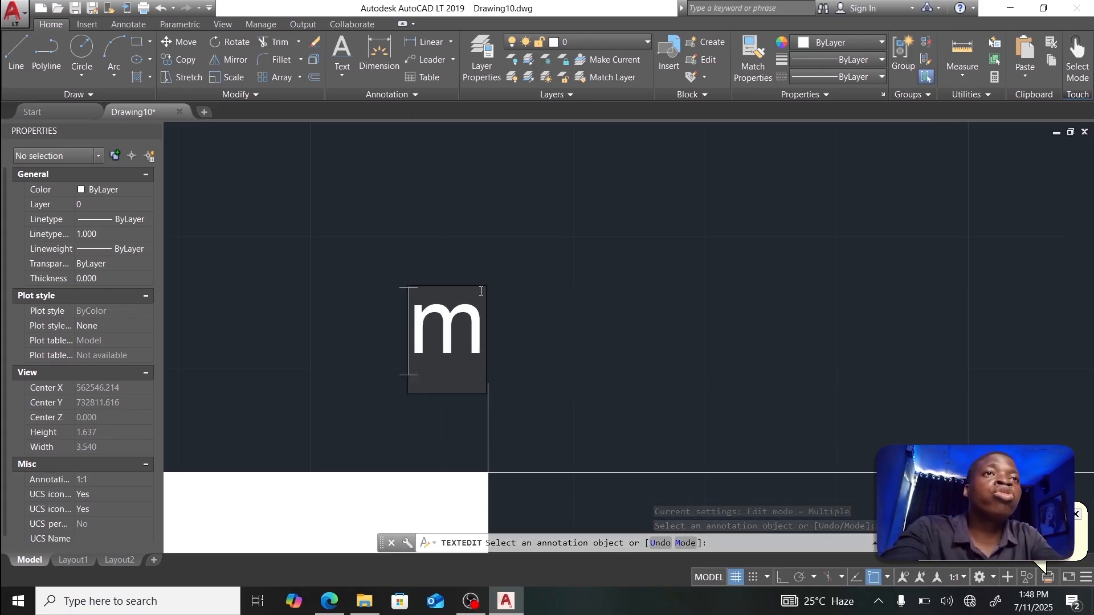
text(20)
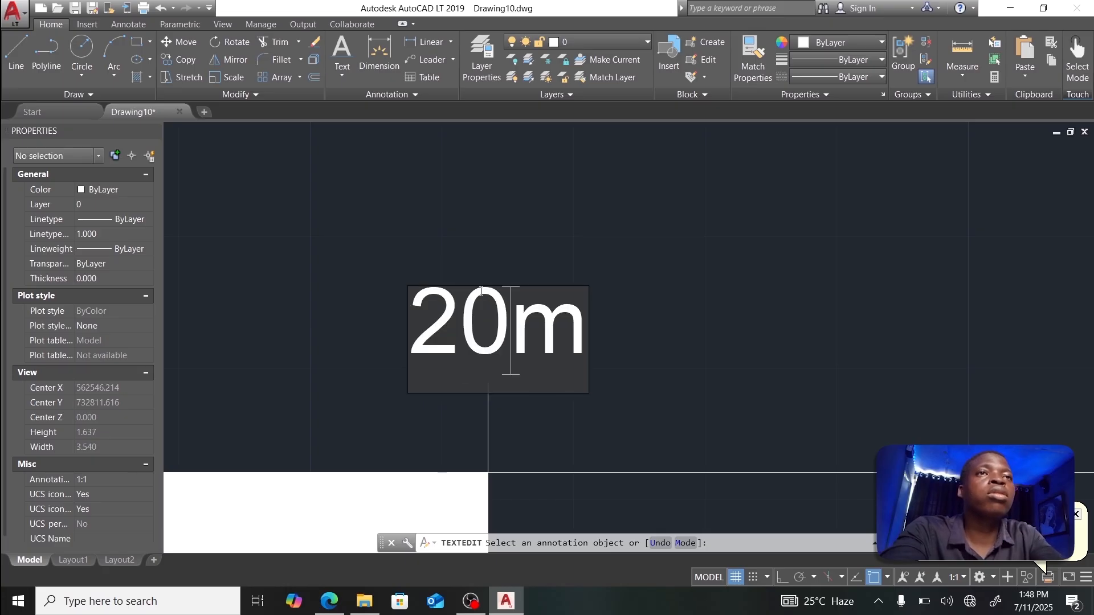
click(487, 472)
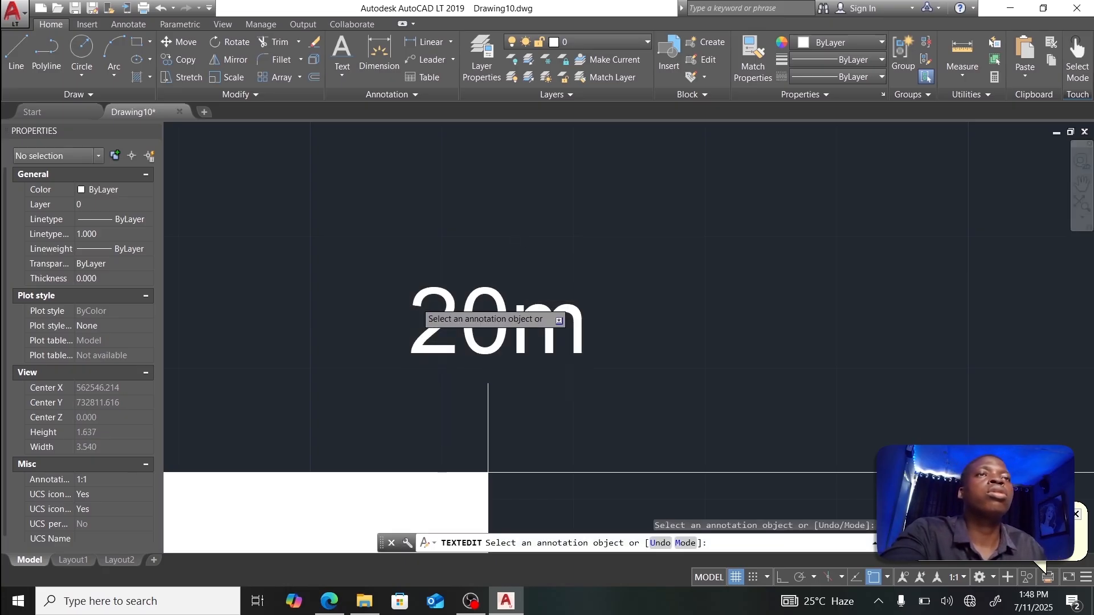
Step: Edit the label at the bar's left end to read 0m
middle_drag(488, 472, 803, 454)
scroll(578, 290, down, 6)
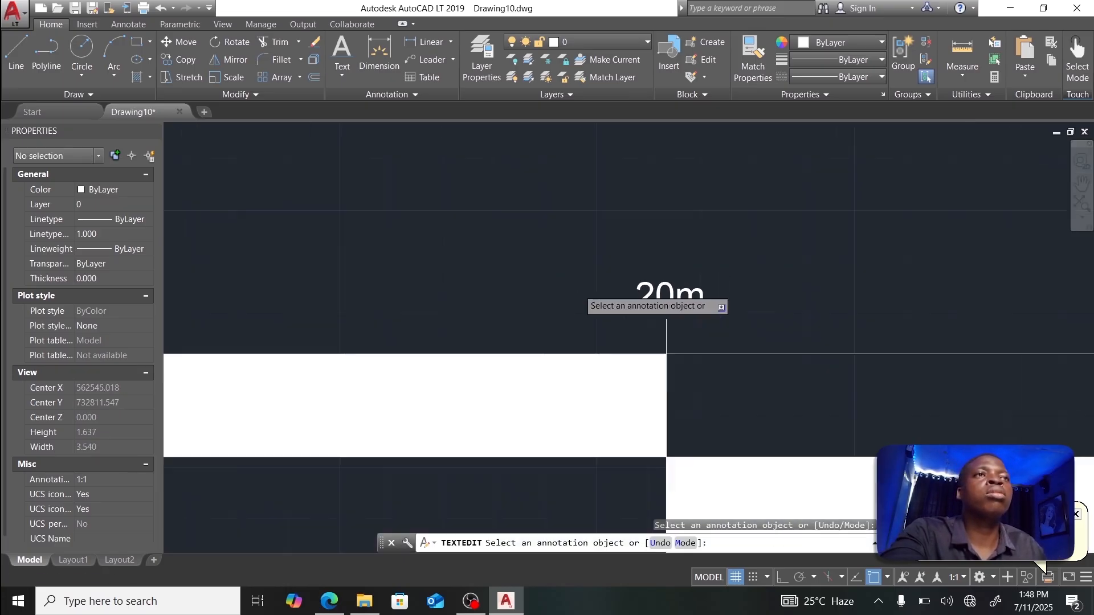
scroll(431, 297, down, 4)
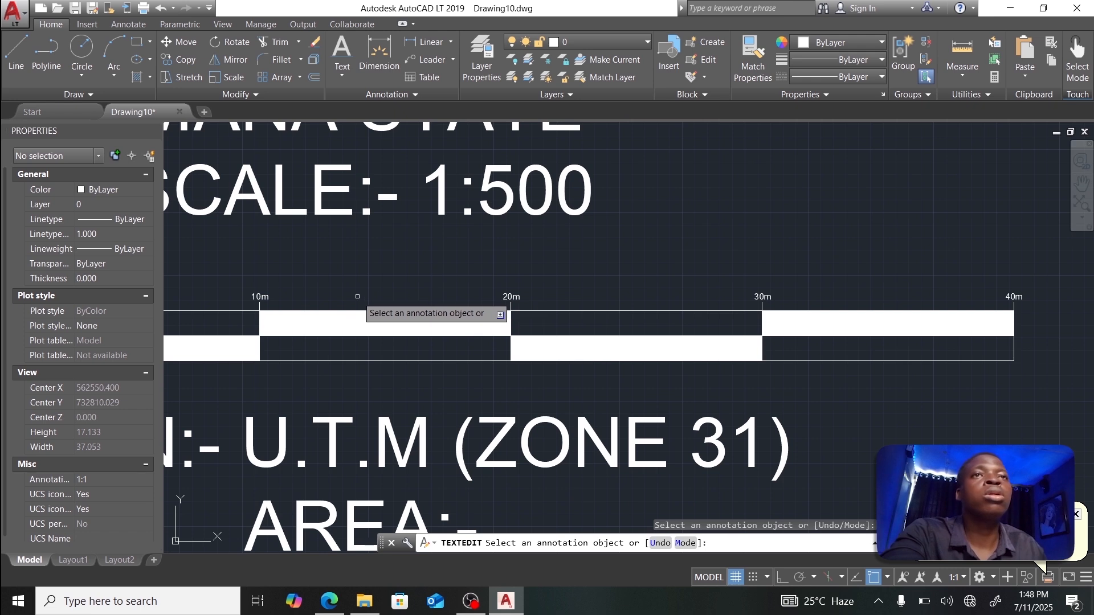
middle_drag(362, 308, 633, 303)
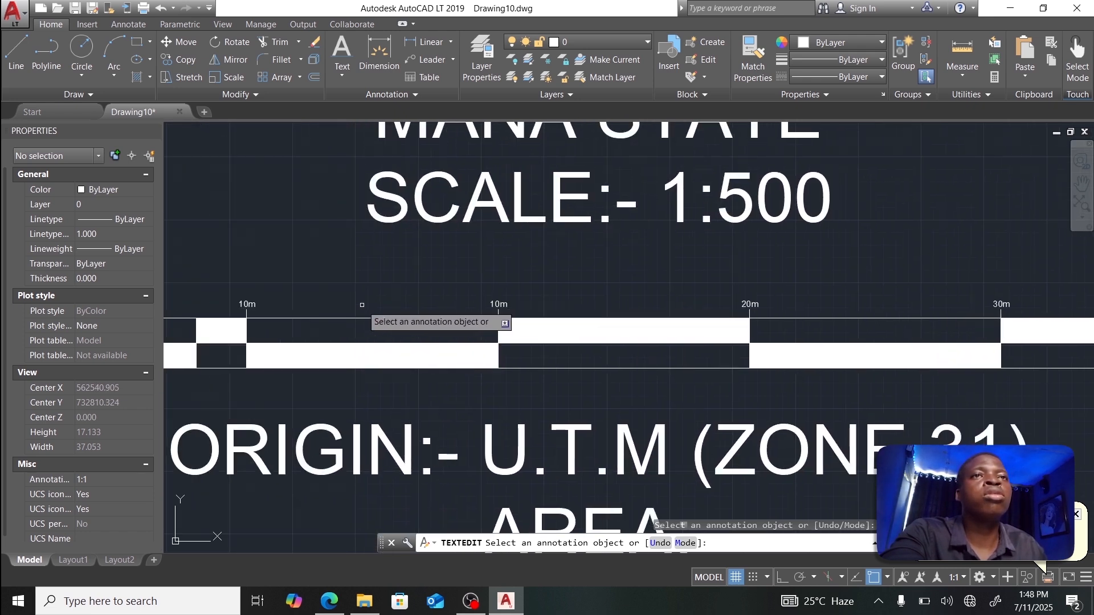
middle_drag(361, 307, 538, 306)
scroll(396, 308, up, 8)
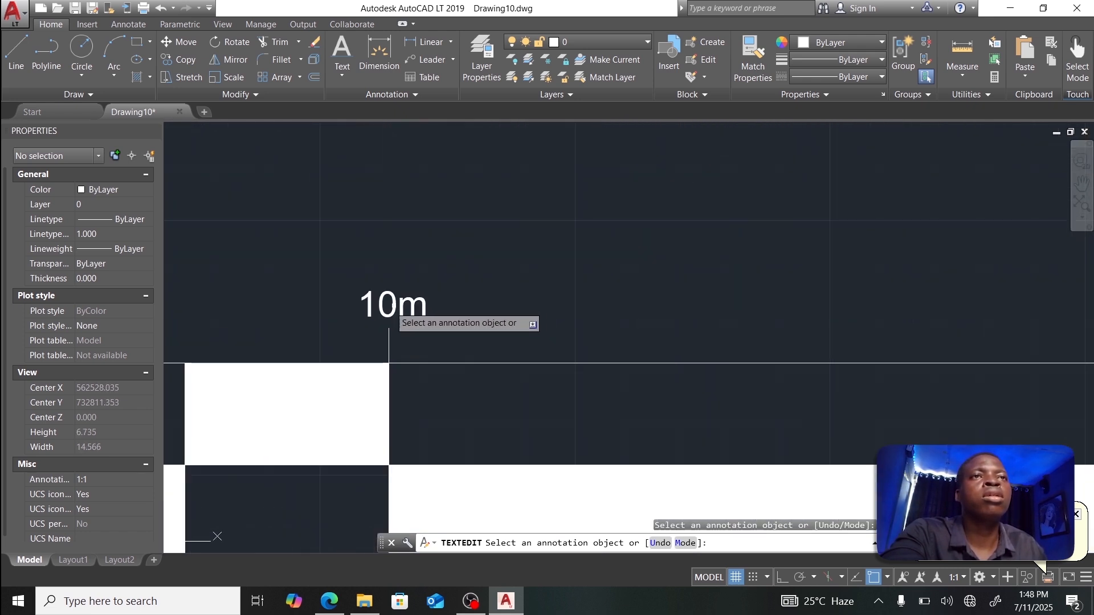
click(378, 308)
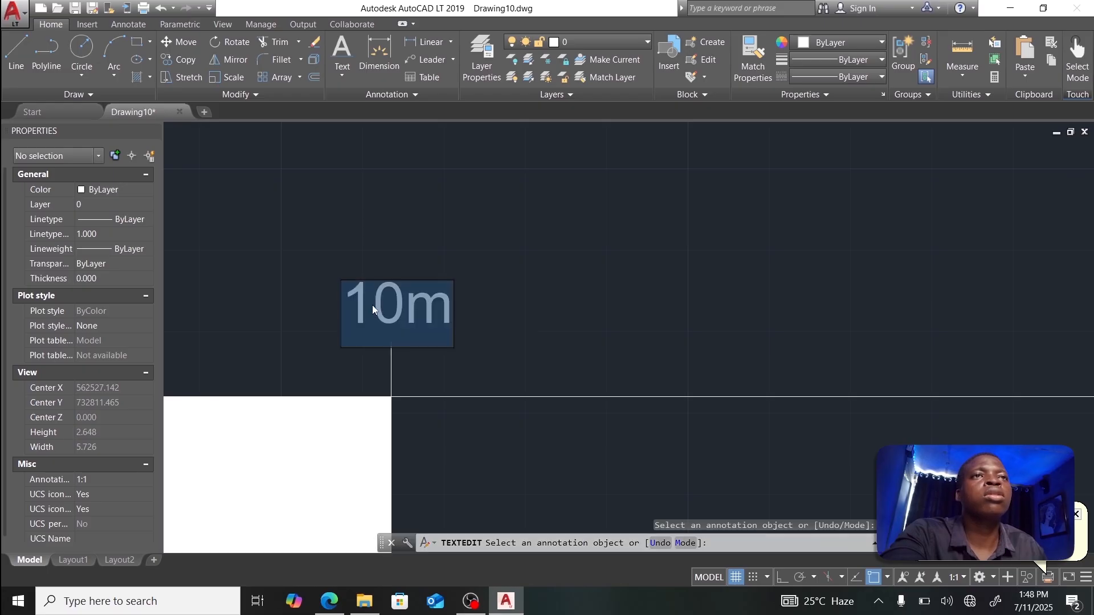
click(376, 302)
key(BackSpace)
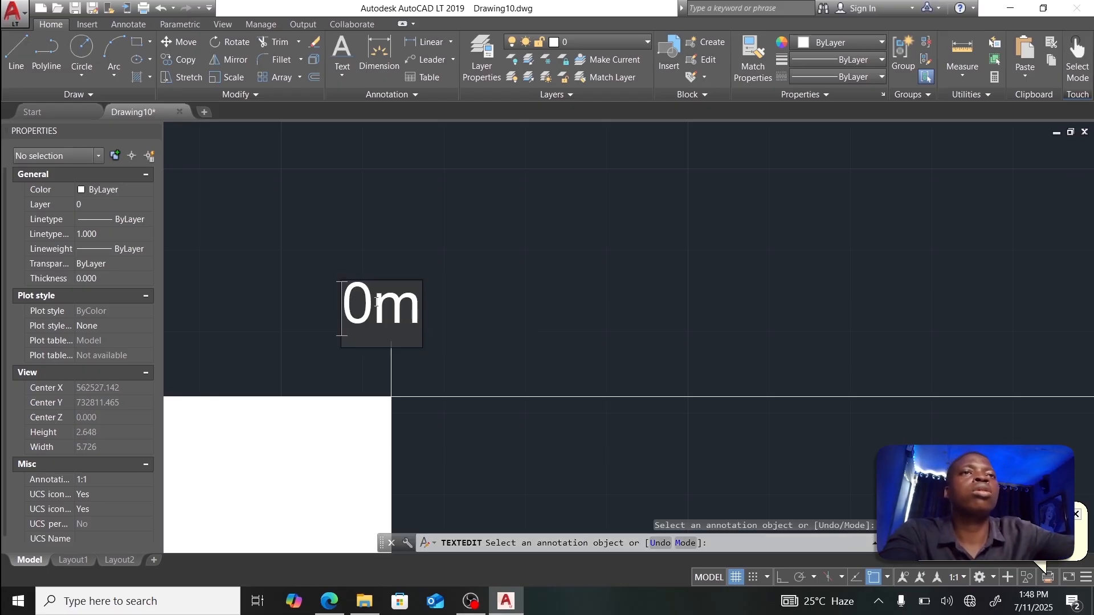
click(316, 292)
Step: Change the label left of 0m to 4m, then pan back to the title block
scroll(317, 292, down, 6)
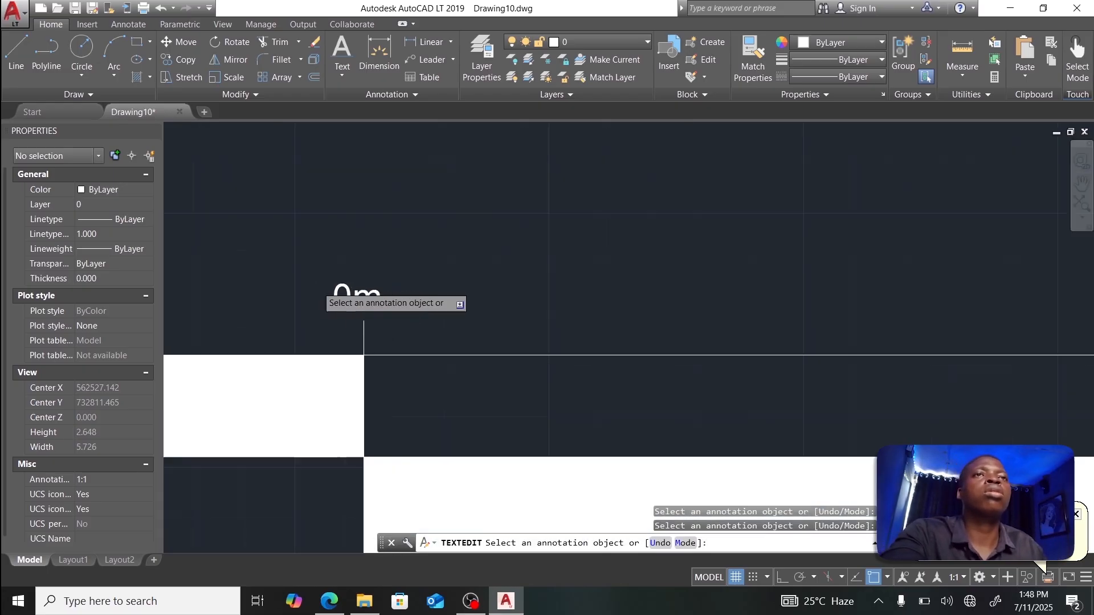
middle_drag(250, 294, 616, 296)
scroll(466, 294, up, 4)
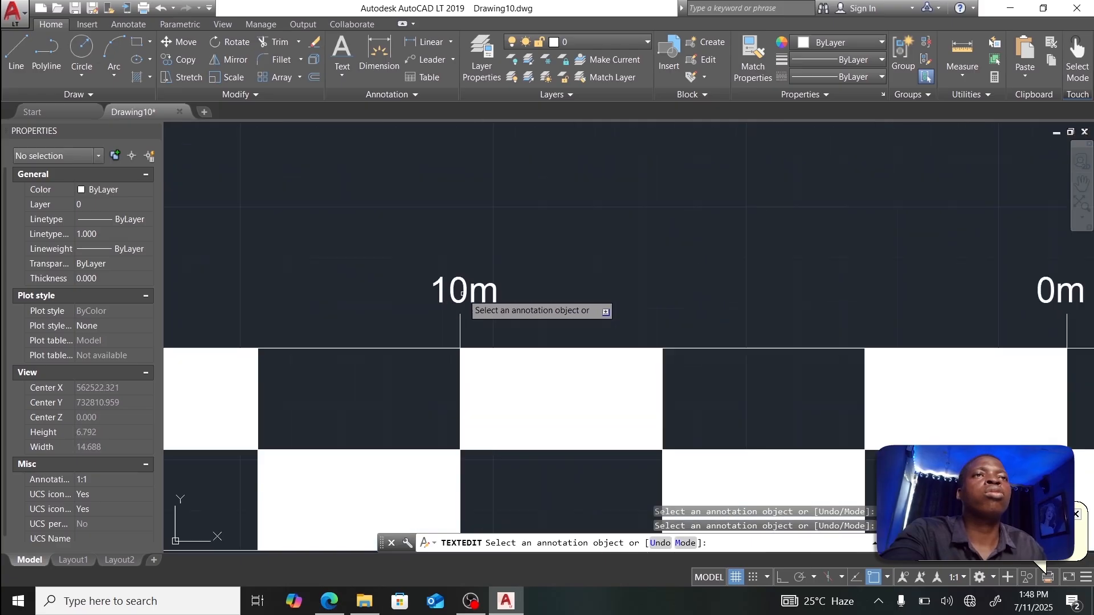
click(451, 296)
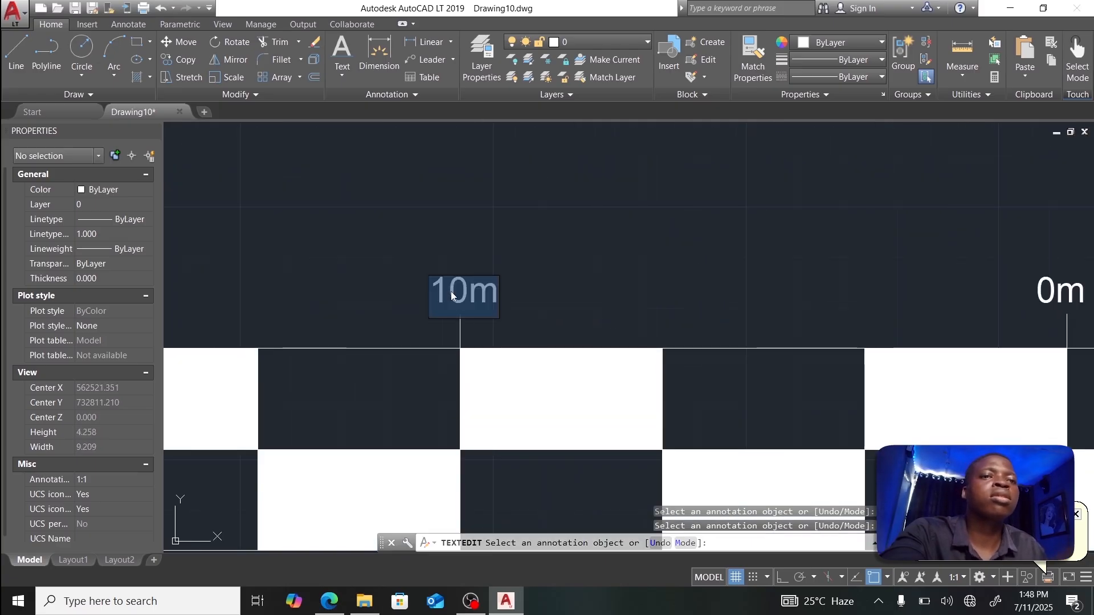
text(4m)
scroll(451, 296, down, 4)
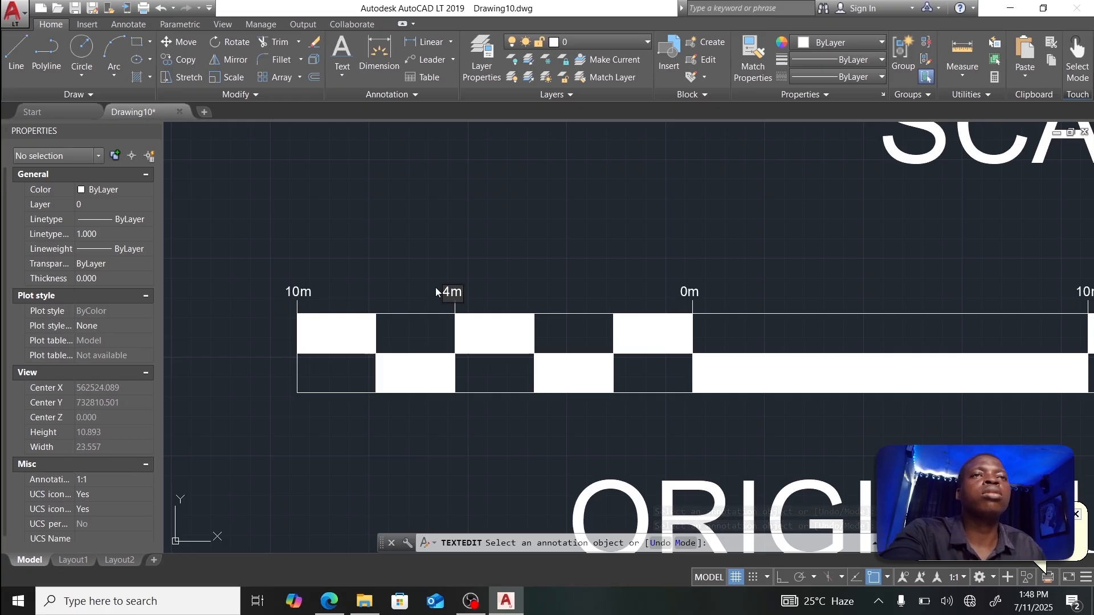
click(449, 275)
scroll(510, 290, down, 3)
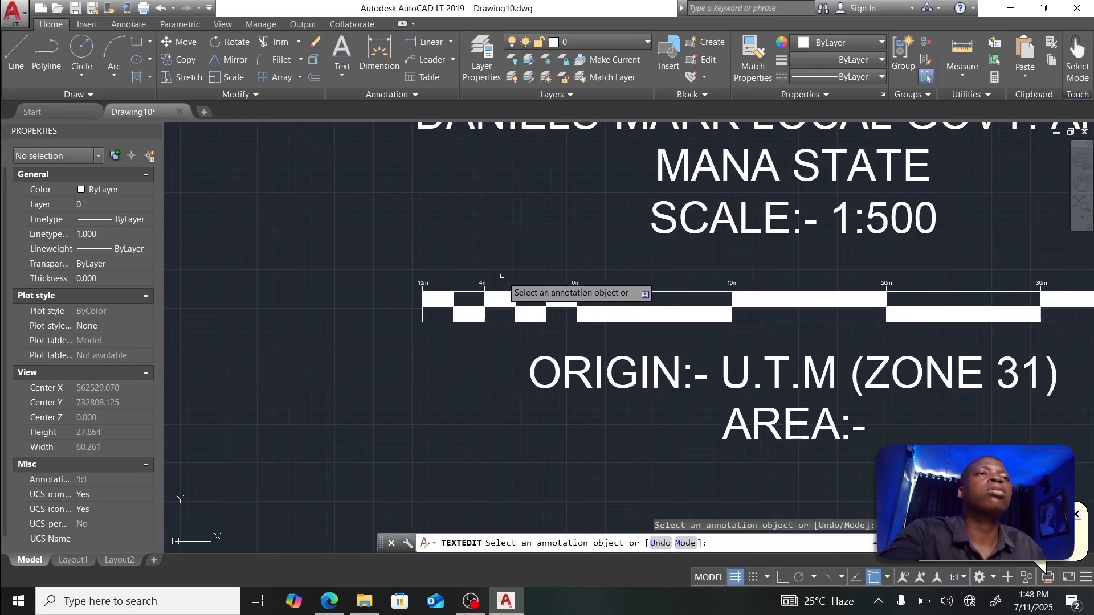
scroll(815, 305, down, 4)
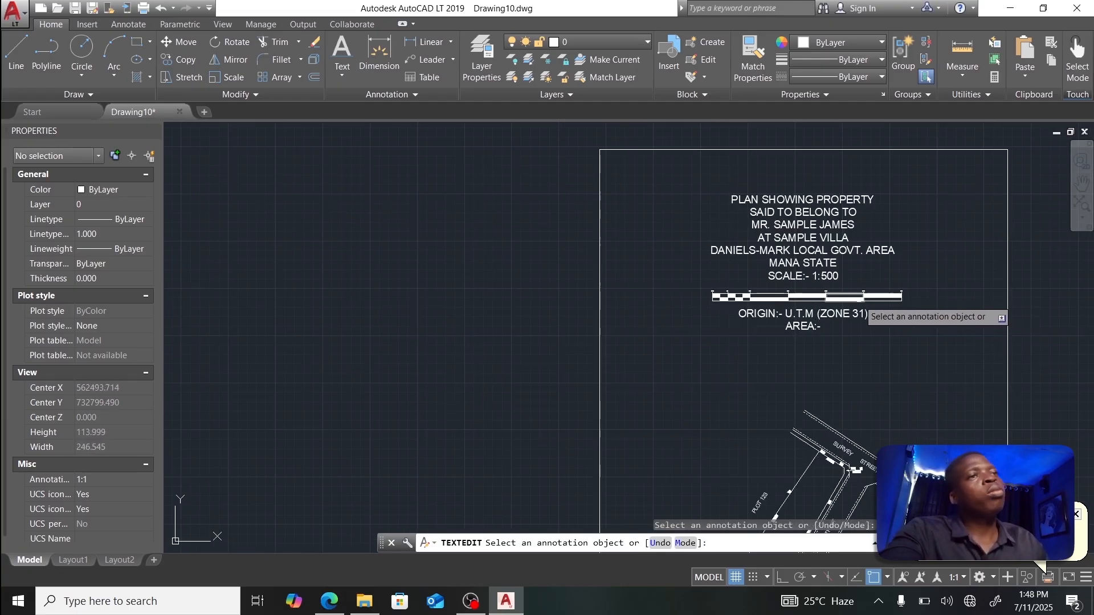
mouse_move(905, 308)
middle_down()
mouse_move(721, 275)
mouse_move(697, 258)
middle_up()
Step: Start a polyline at Plot 123's top corner and add the next two boundary corners
key(Escape)
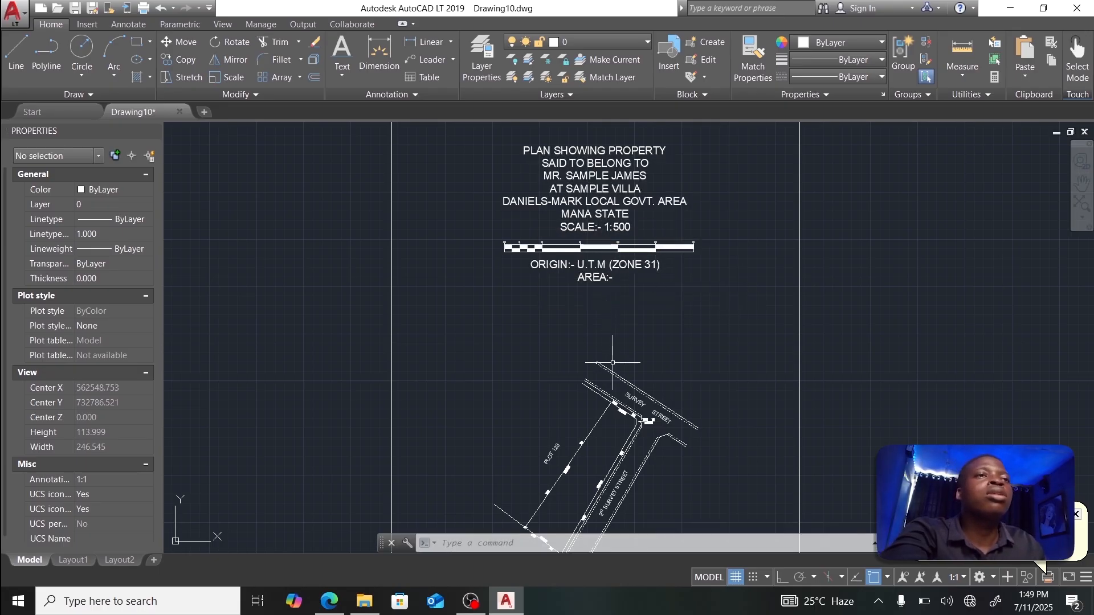
scroll(620, 393, up, 4)
mouse_move(621, 450)
middle_down()
mouse_move(618, 380)
mouse_move(643, 216)
middle_up()
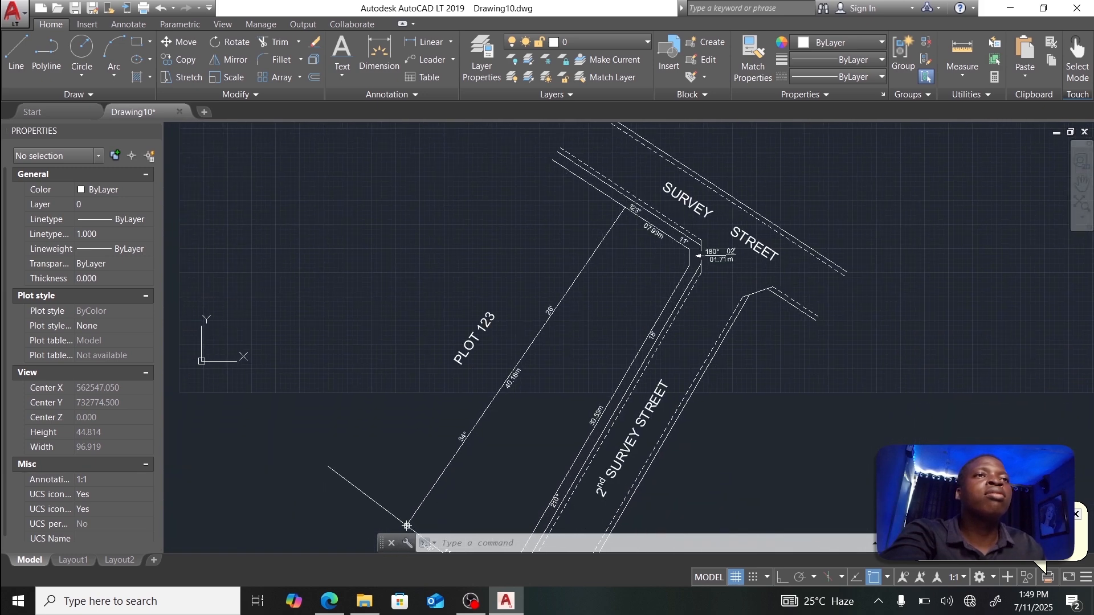
scroll(603, 326, down, 2)
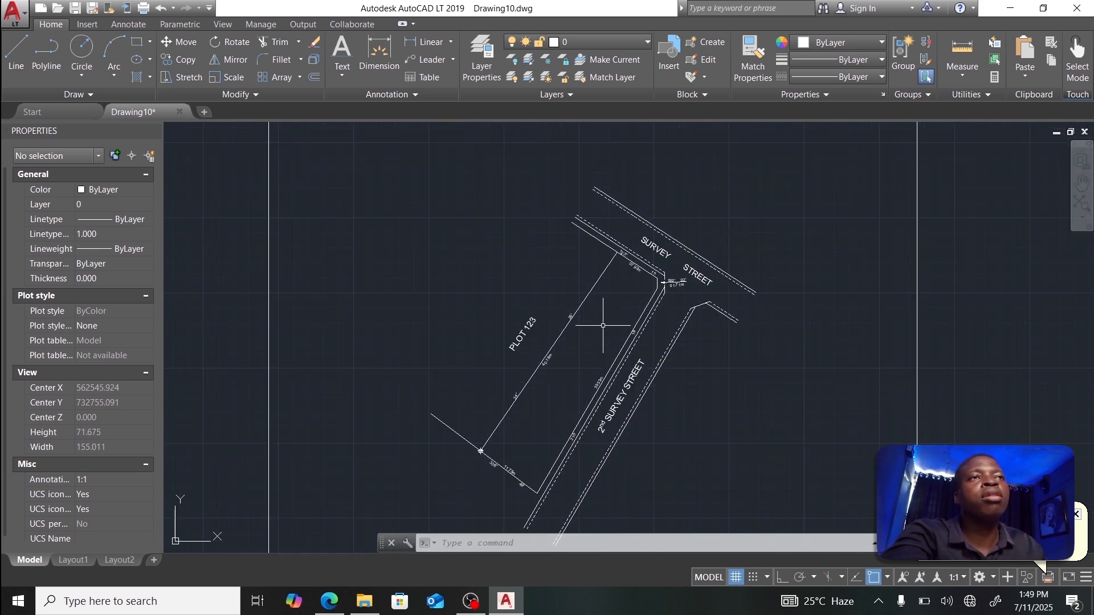
middle_drag(603, 325, 600, 270)
scroll(601, 274, up, 2)
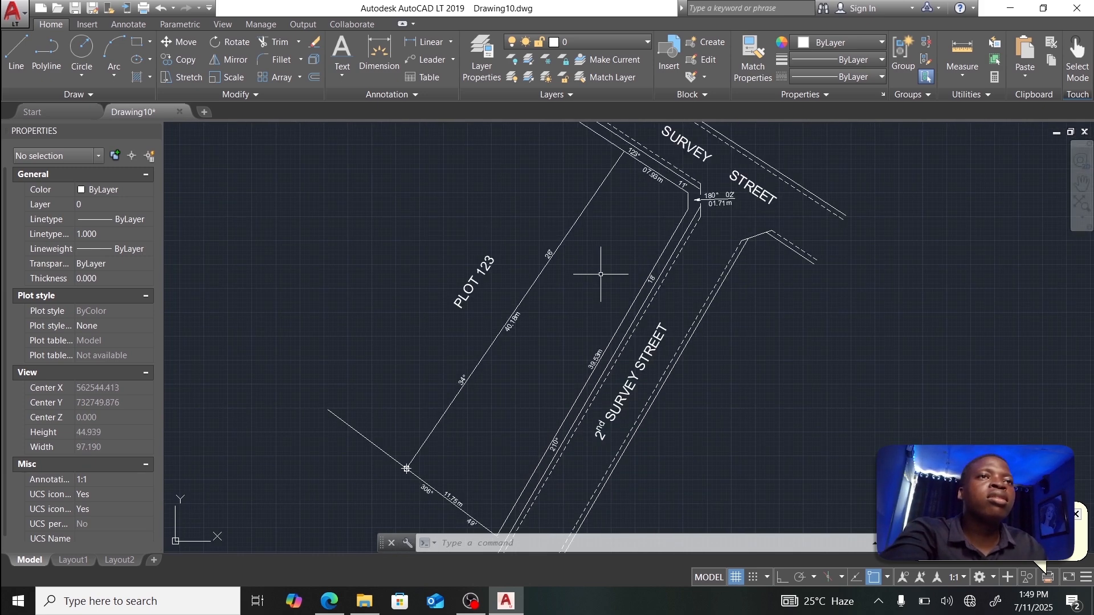
scroll(601, 274, down, 2)
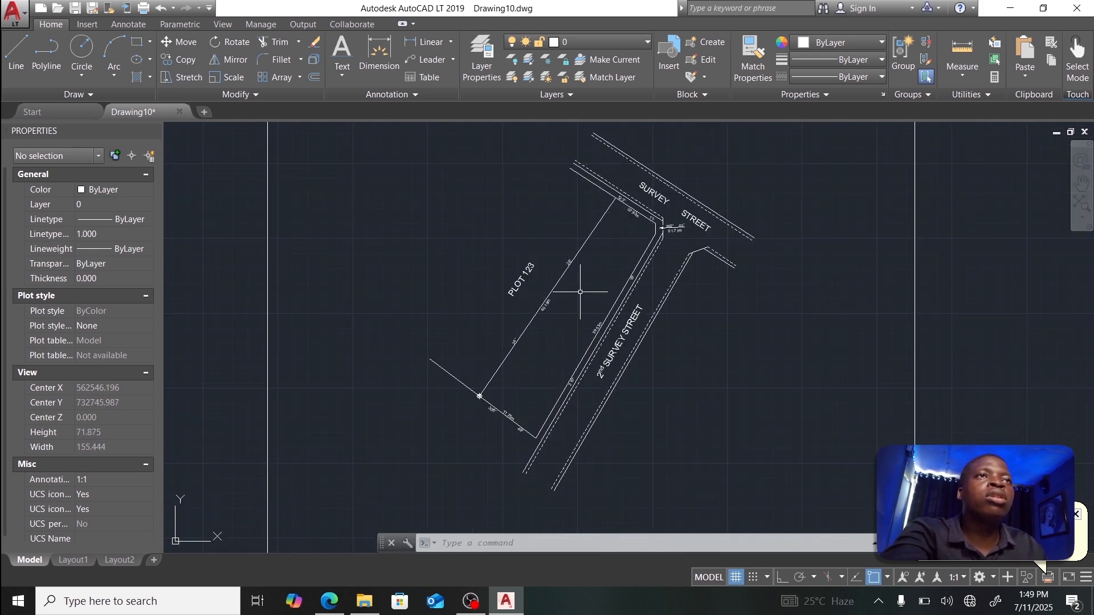
click(50, 64)
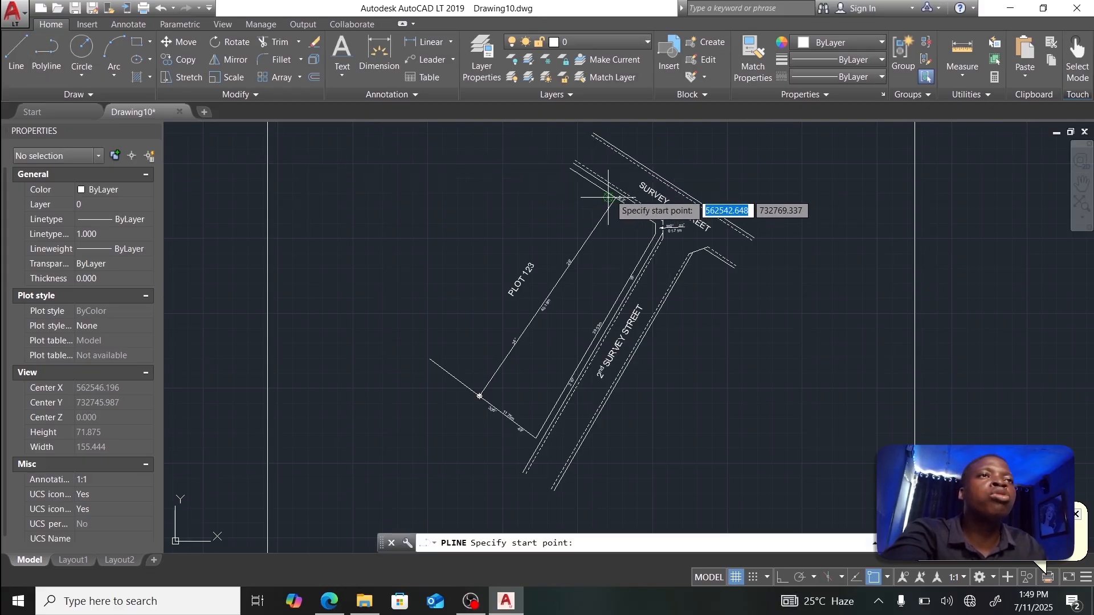
scroll(616, 197, up, 6)
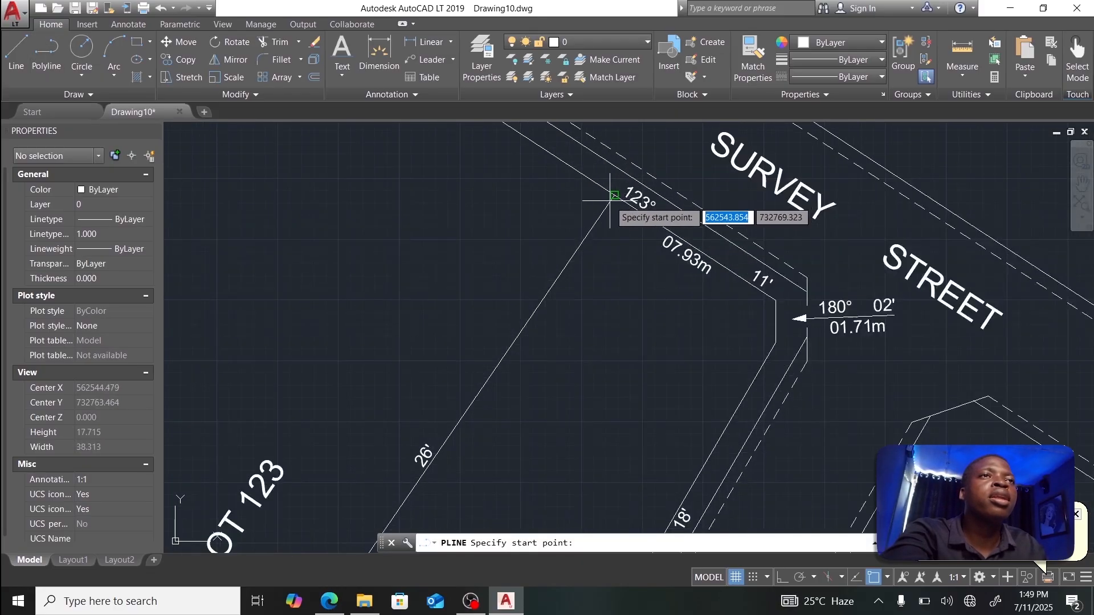
click(615, 195)
click(775, 299)
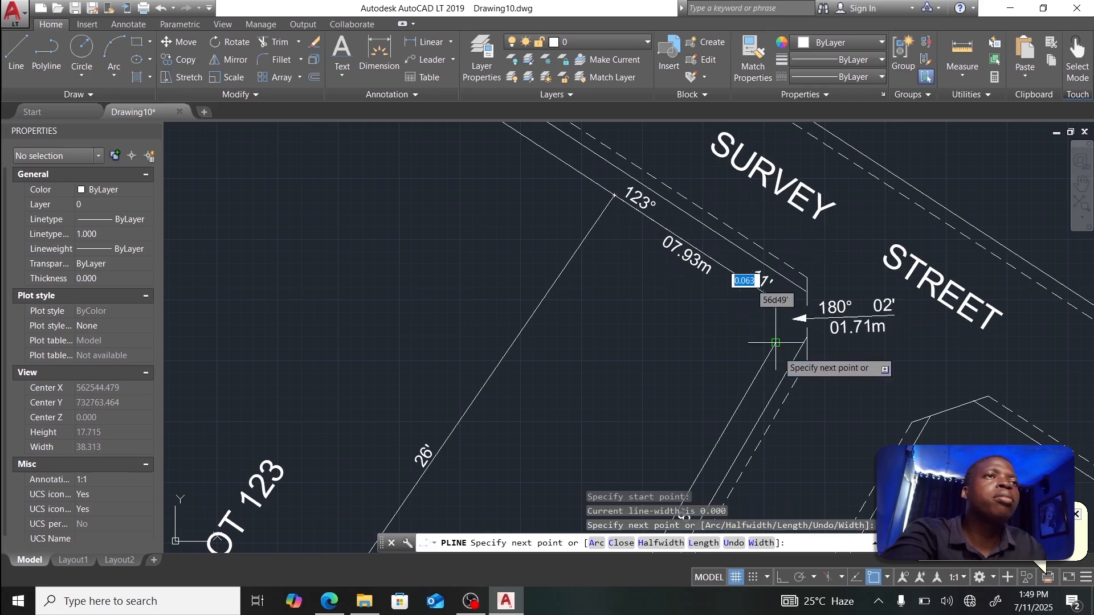
click(775, 343)
Step: Continue the polyline through the bottom and remaining corners back to the start, then select it
scroll(707, 368, down, 6)
scroll(584, 491, up, 8)
click(573, 436)
scroll(418, 277, down, 2)
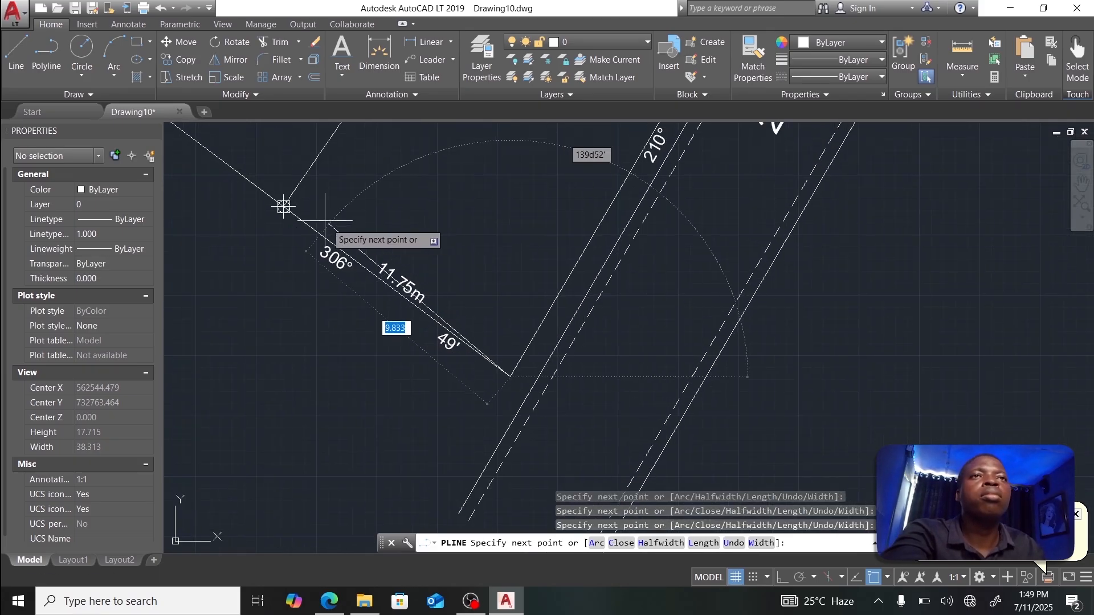
scroll(280, 206, up, 10)
click(449, 272)
scroll(538, 244, down, 8)
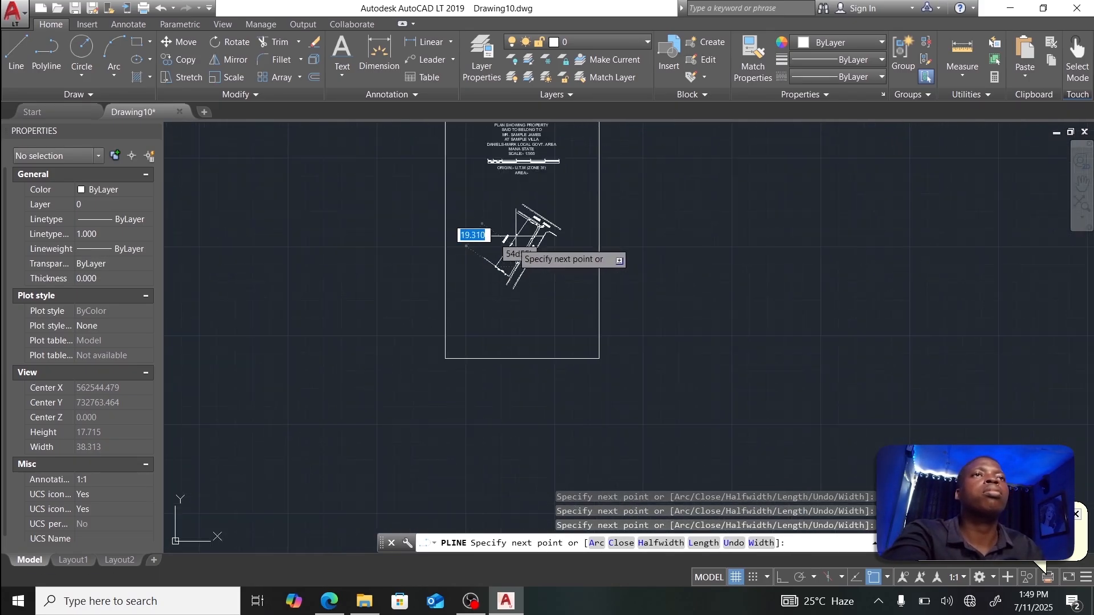
scroll(501, 329, up, 10)
scroll(502, 329, up, 6)
click(489, 328)
scroll(507, 305, down, 8)
key(Escape)
scroll(527, 190, down, 8)
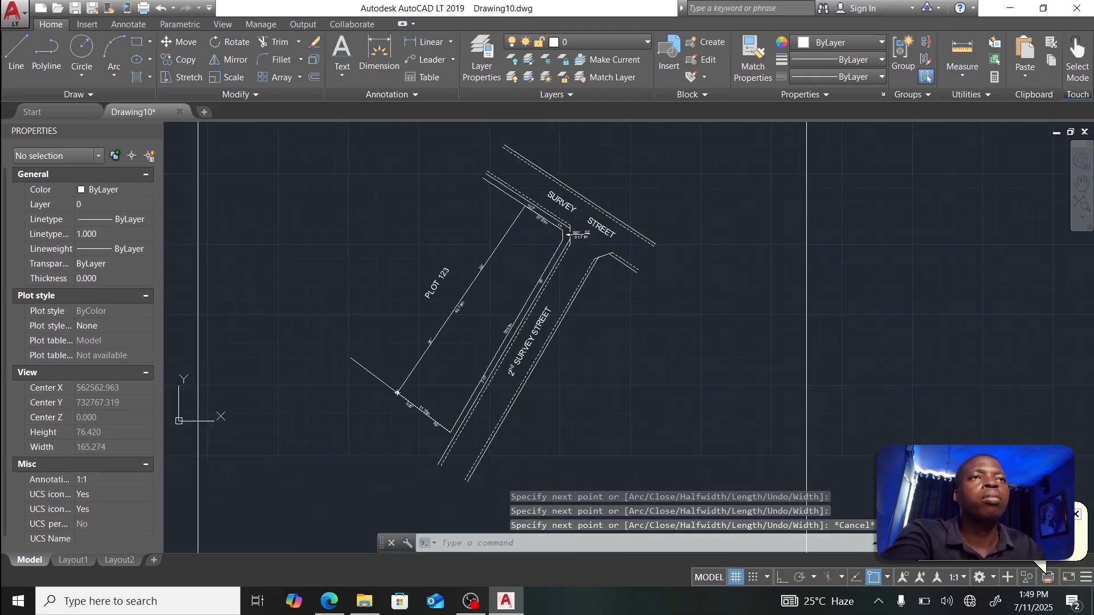
click(563, 235)
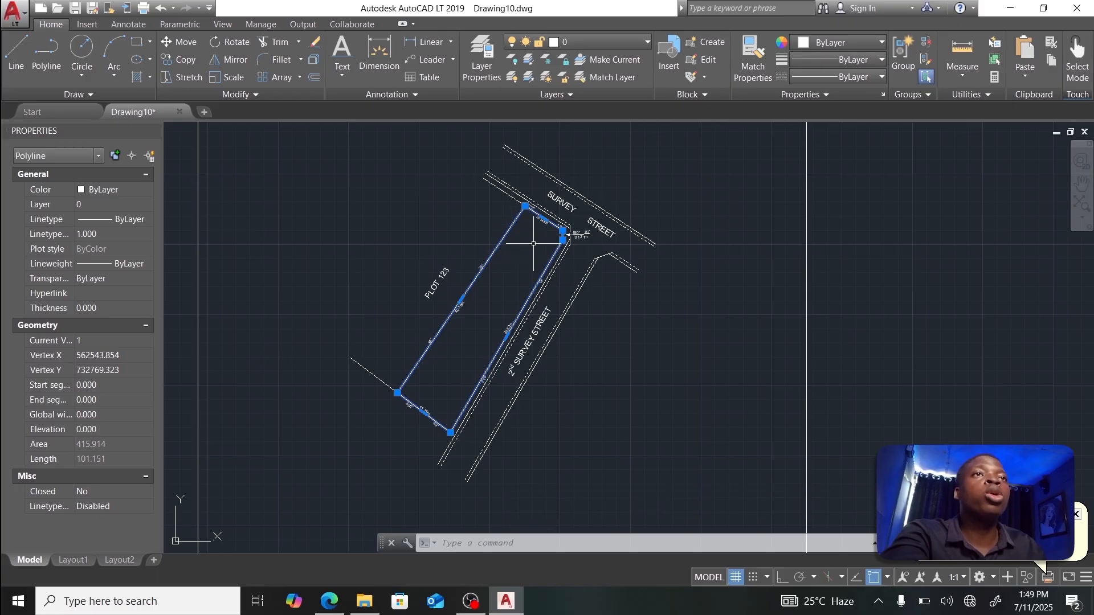
right_click(500, 240)
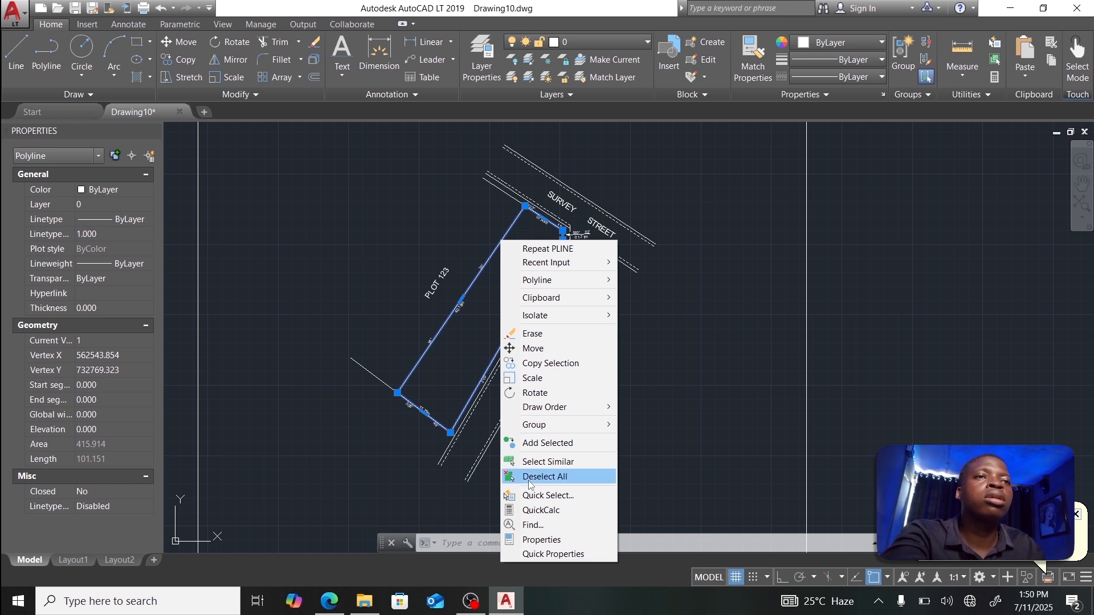
click(538, 539)
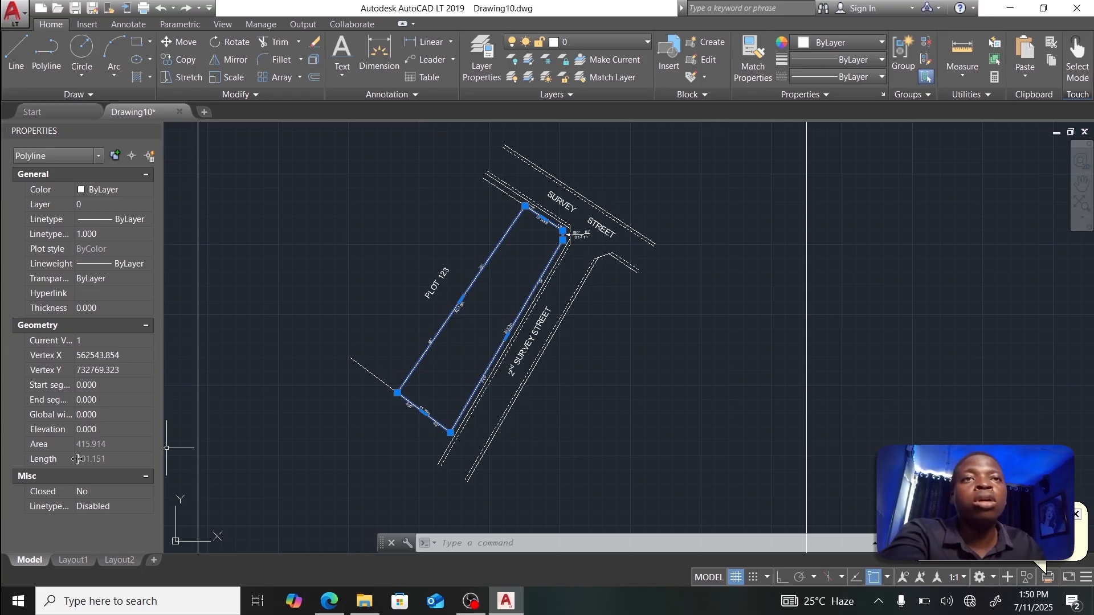
click(120, 442)
click(146, 444)
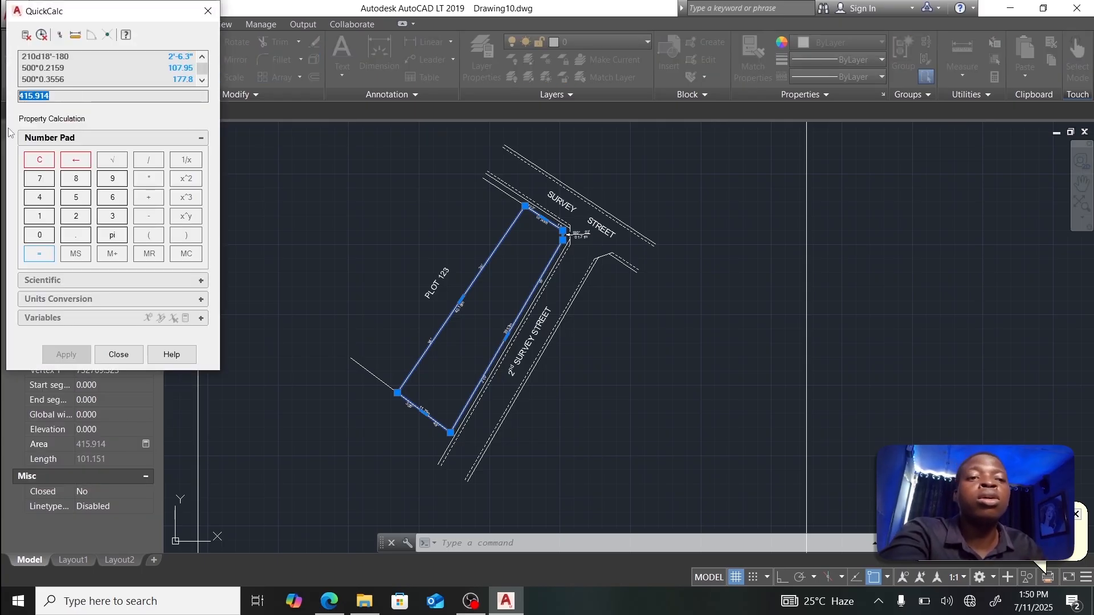
click(118, 354)
scroll(522, 201, up, 8)
scroll(522, 199, down, 8)
Step: Edit the title block text so the area line reads AREA:- 415.914 SQ.MTS
key(Escape)
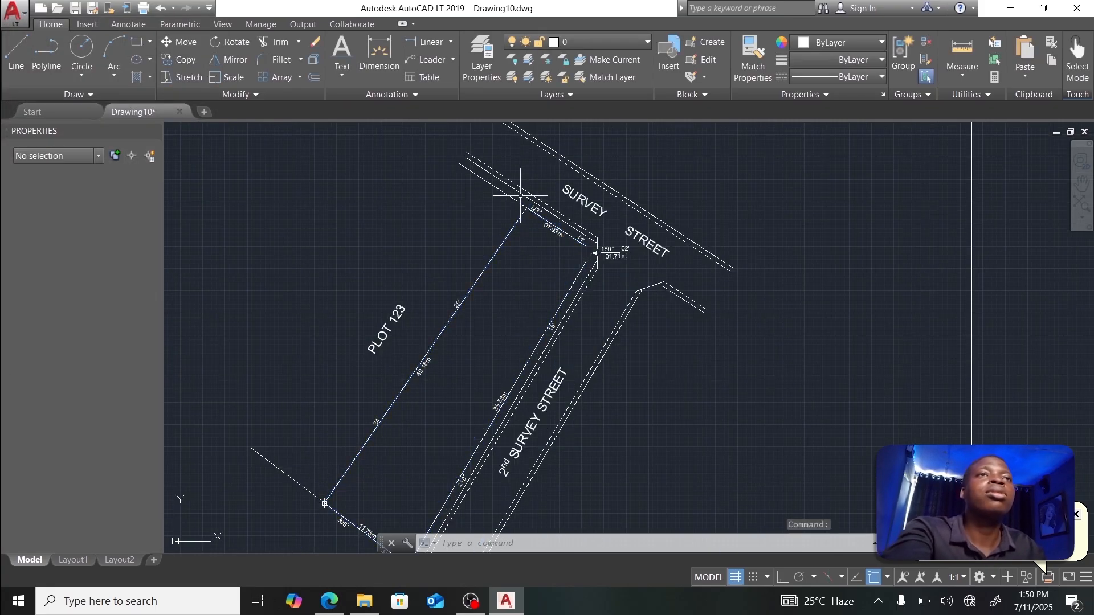
middle_drag(545, 196, 542, 340)
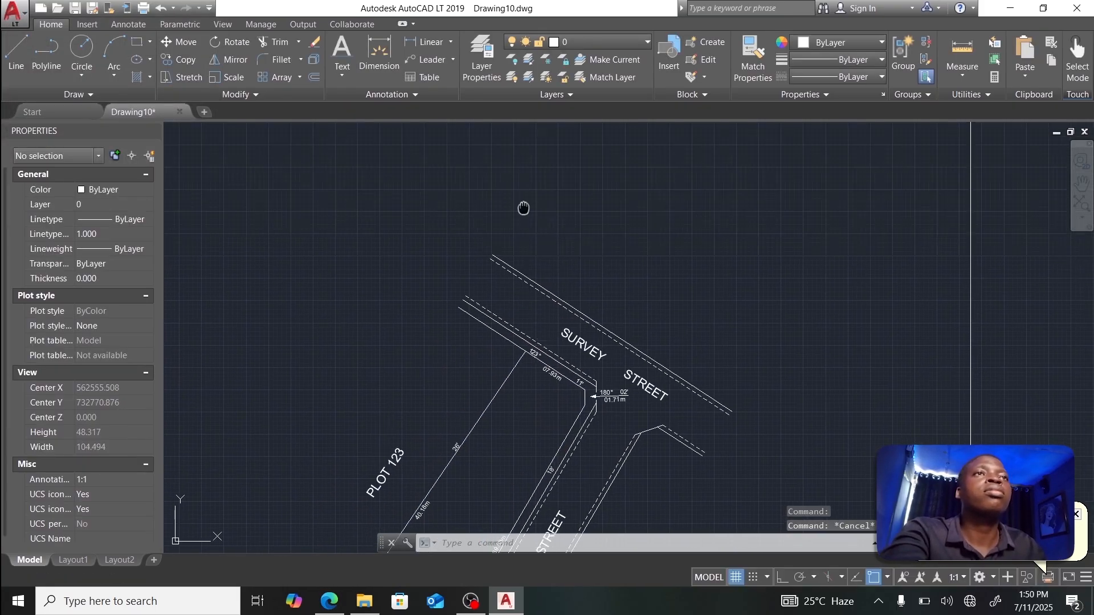
scroll(534, 298, up, 3)
click(534, 172)
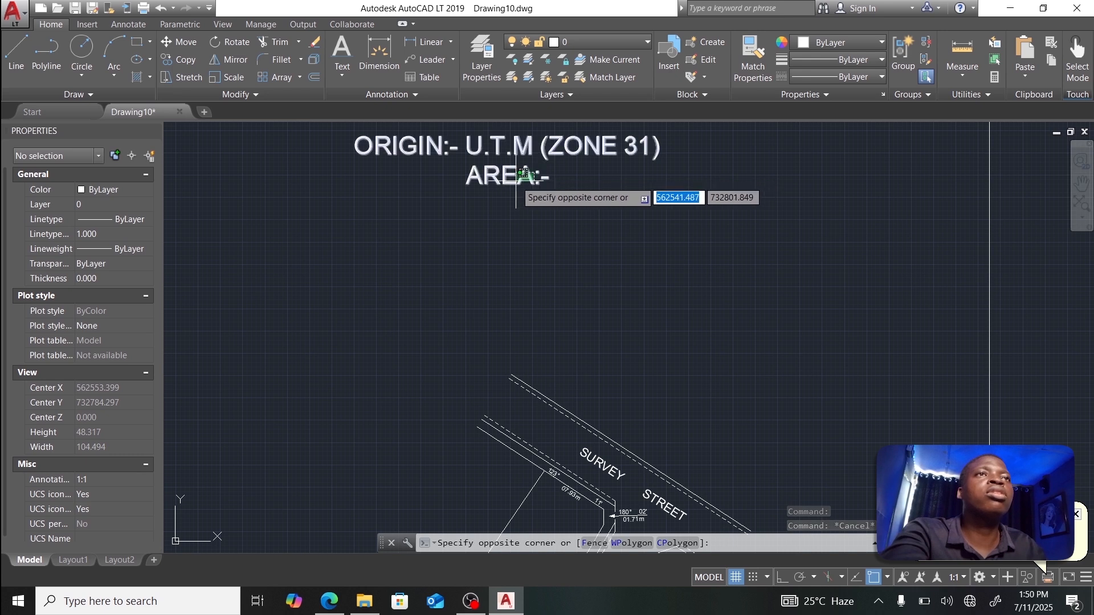
click(525, 177)
key(Escape)
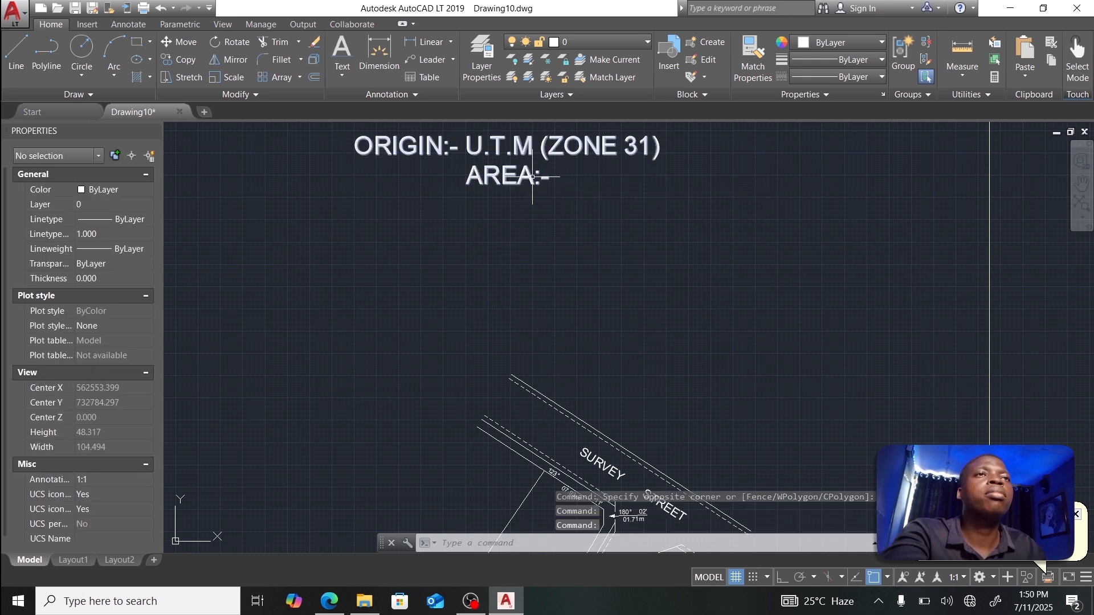
double_click(533, 177)
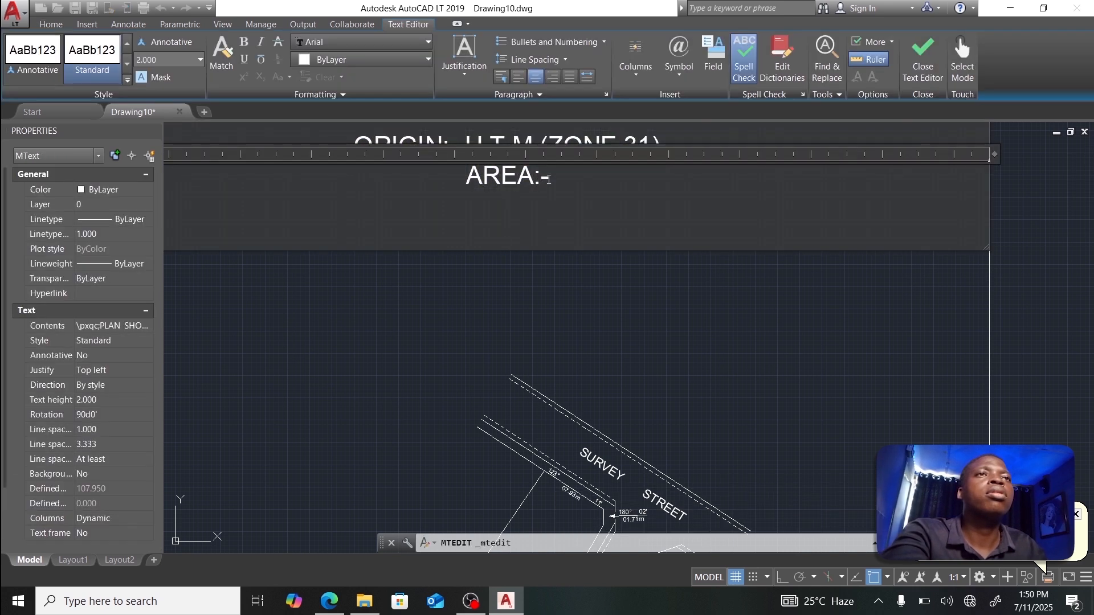
key(Tab)
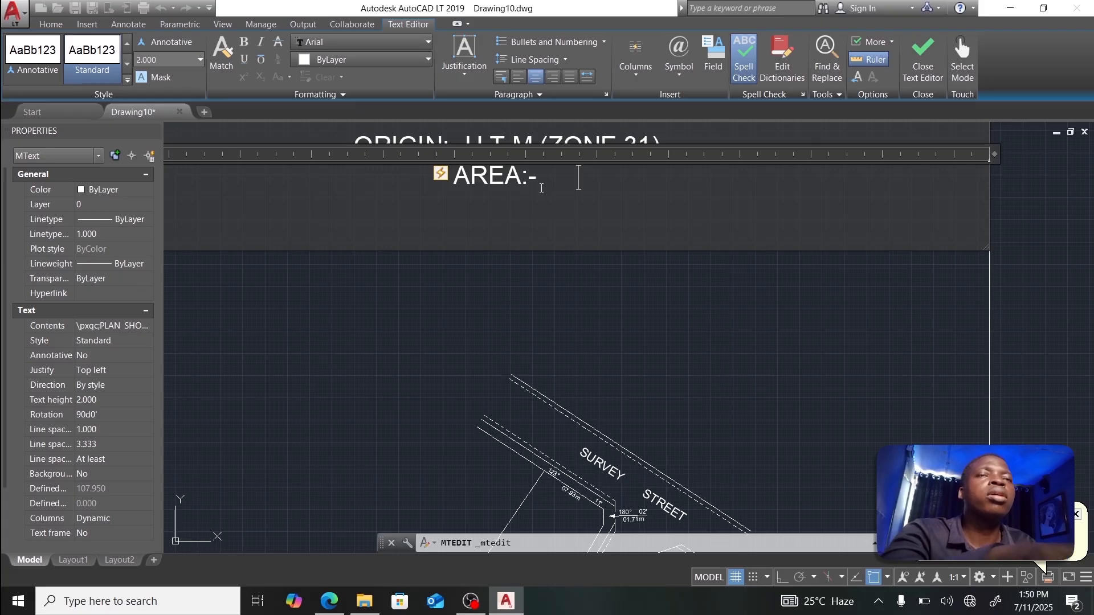
key(BackSpace)
text(415.914)
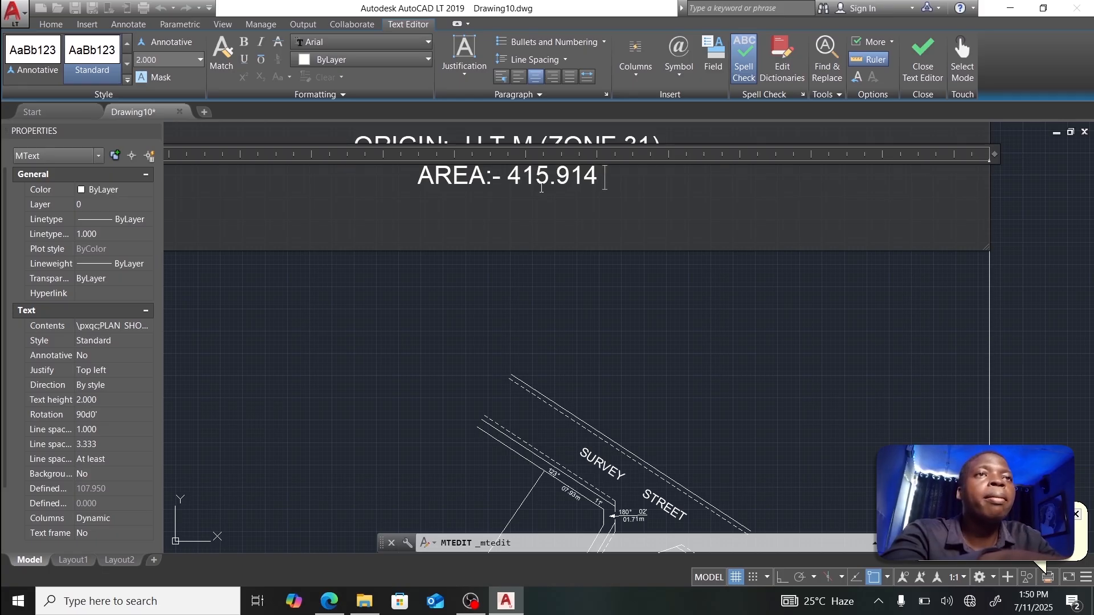
text(SQ)
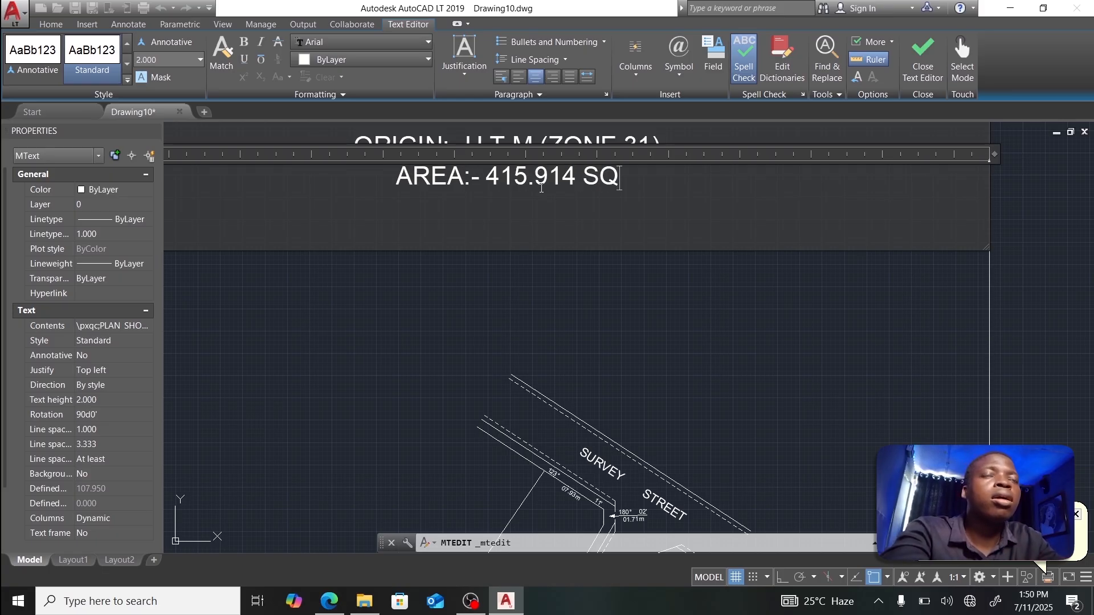
text(.MT)
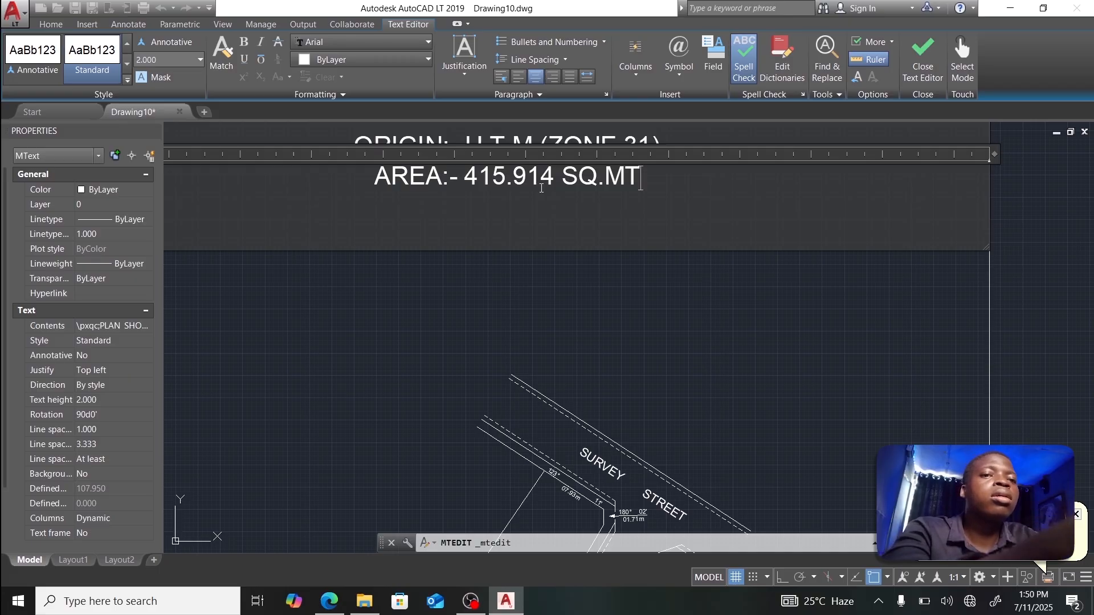
text(S)
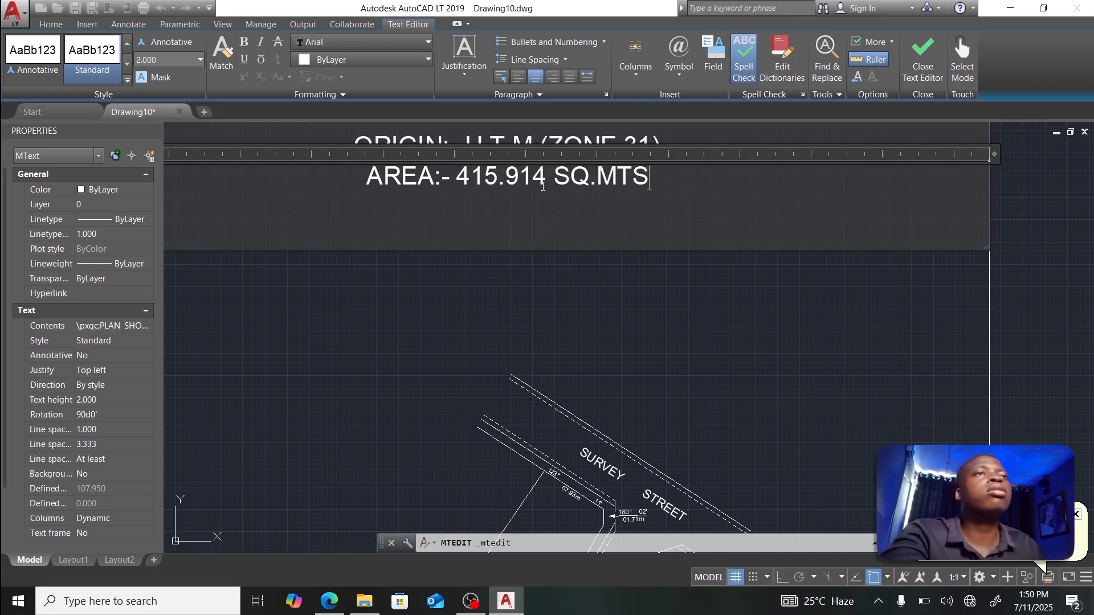
scroll(672, 179, down, 8)
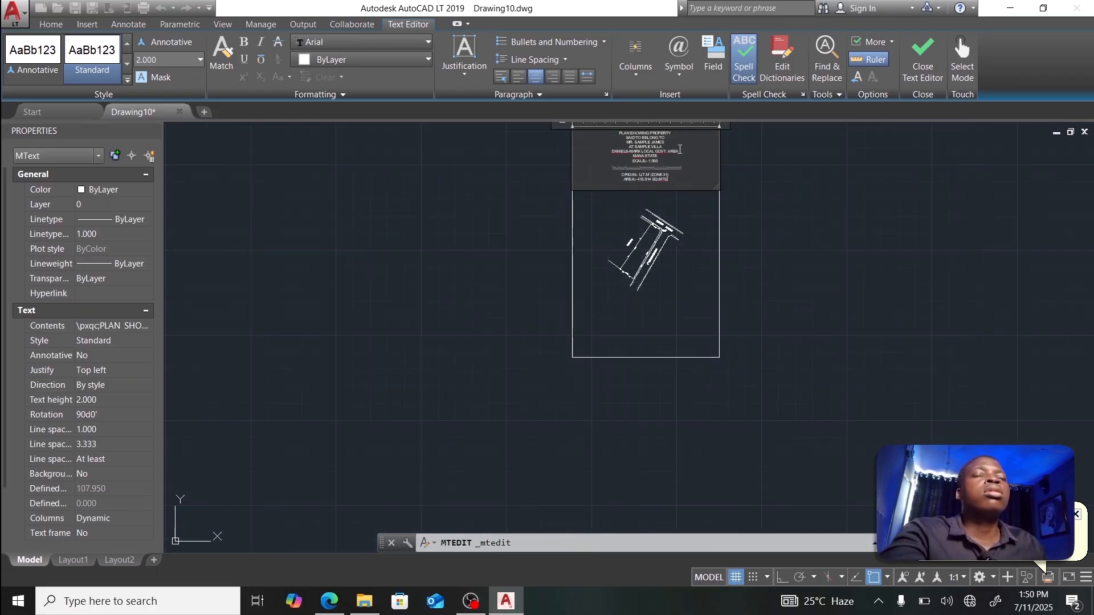
scroll(680, 149, up, 8)
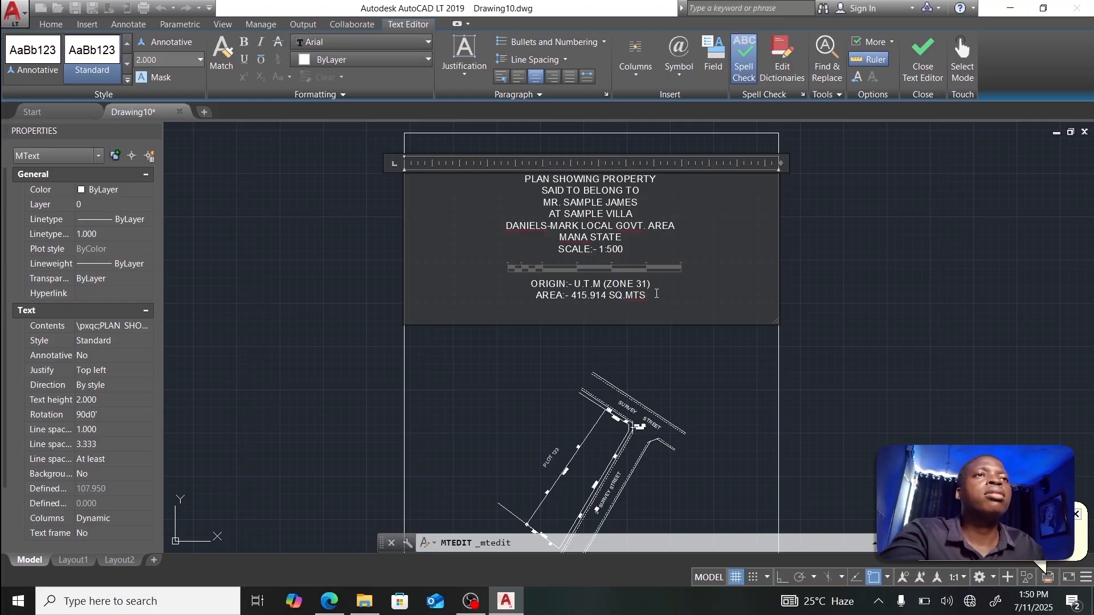
Step: Underline all of the title block text
drag(654, 296, 543, 171)
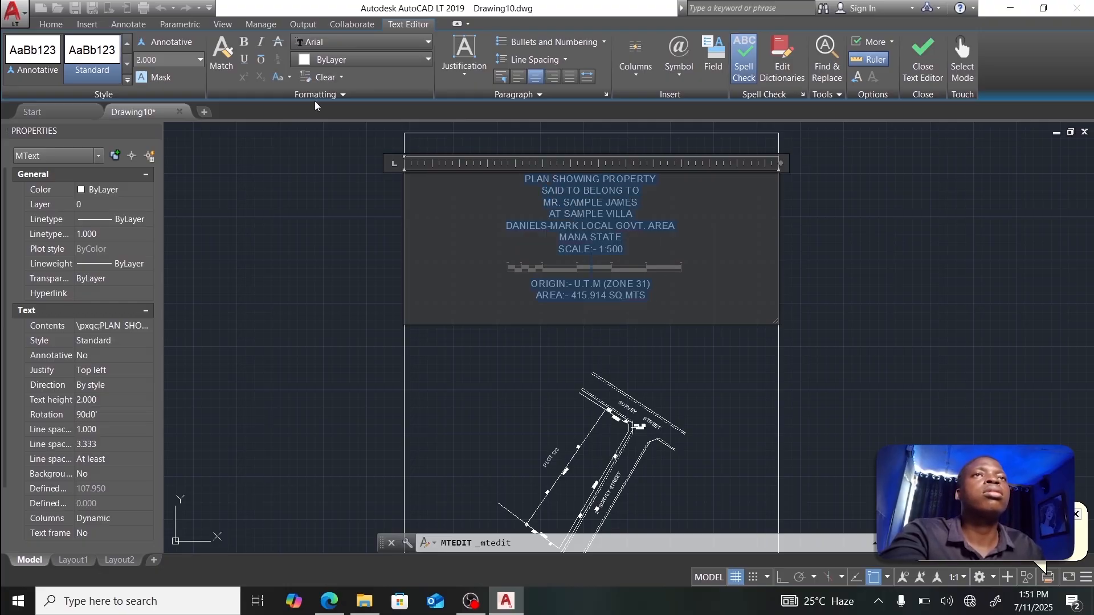
click(244, 60)
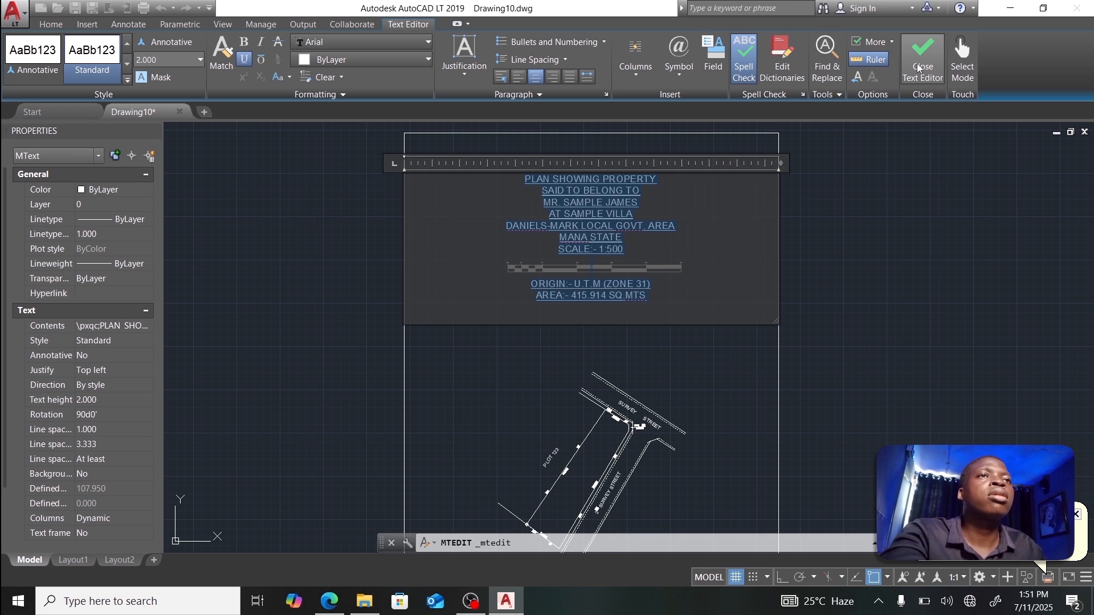
click(710, 279)
scroll(646, 303, up, 4)
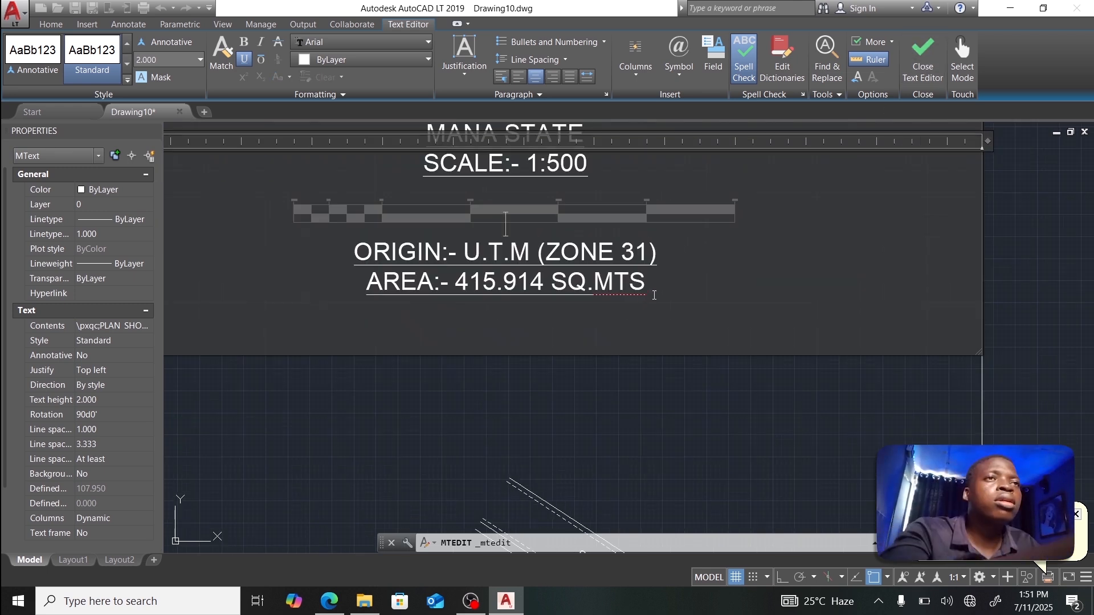
Step: Colour the AREA line dark red (153,27,30) and close the text editor
drag(416, 288, 611, 298)
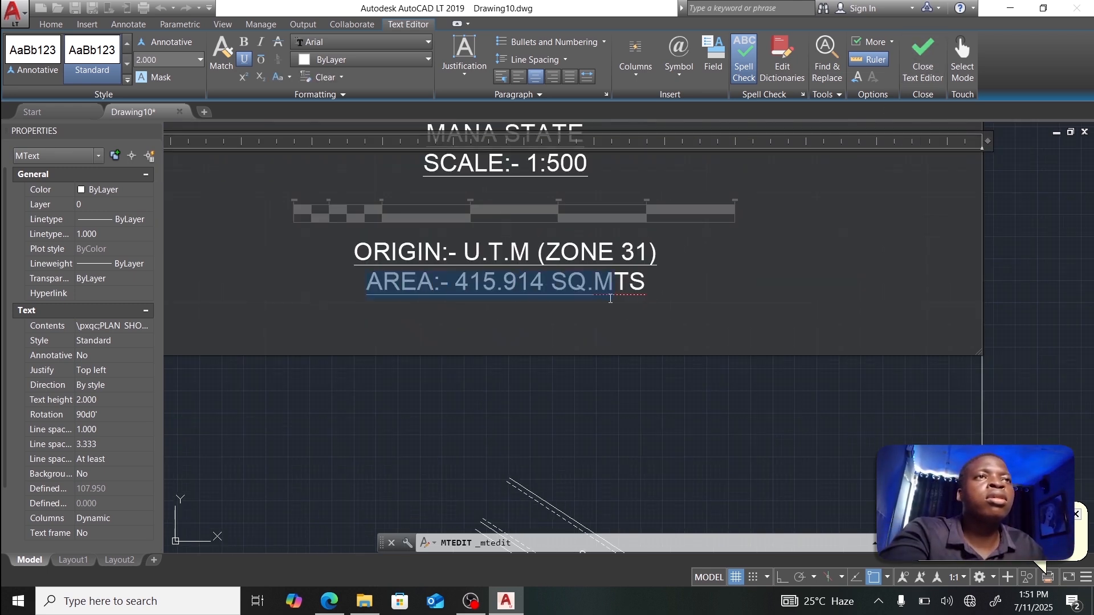
click(326, 61)
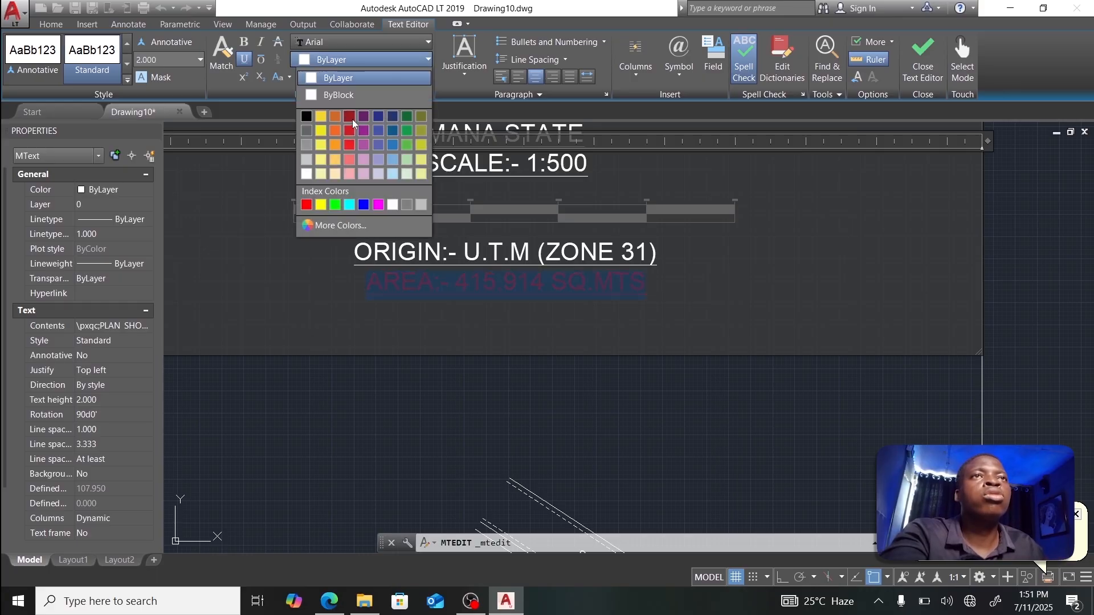
click(351, 118)
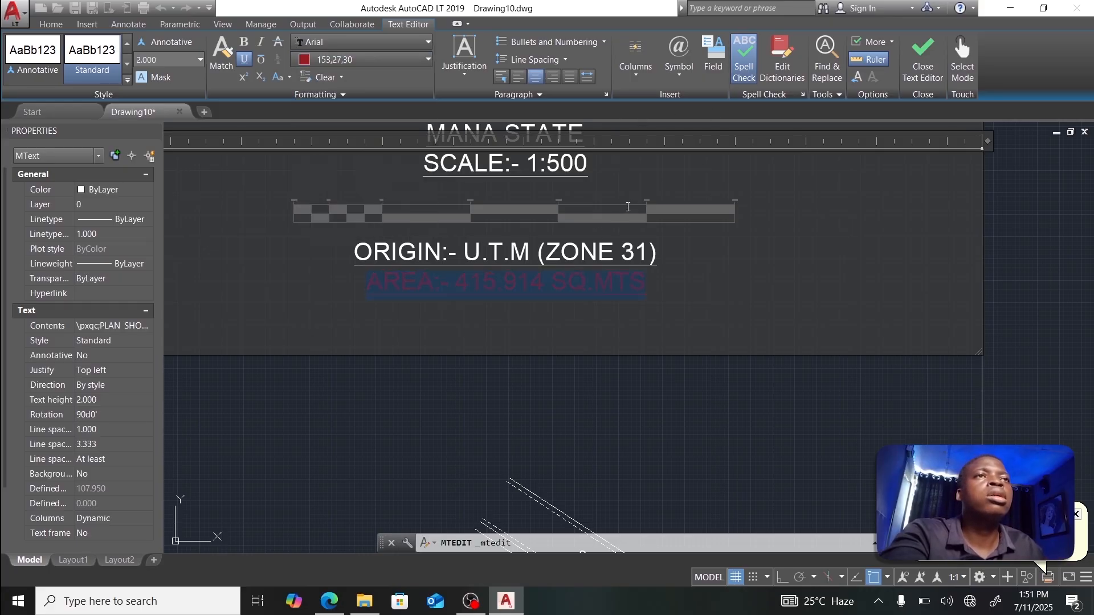
click(923, 54)
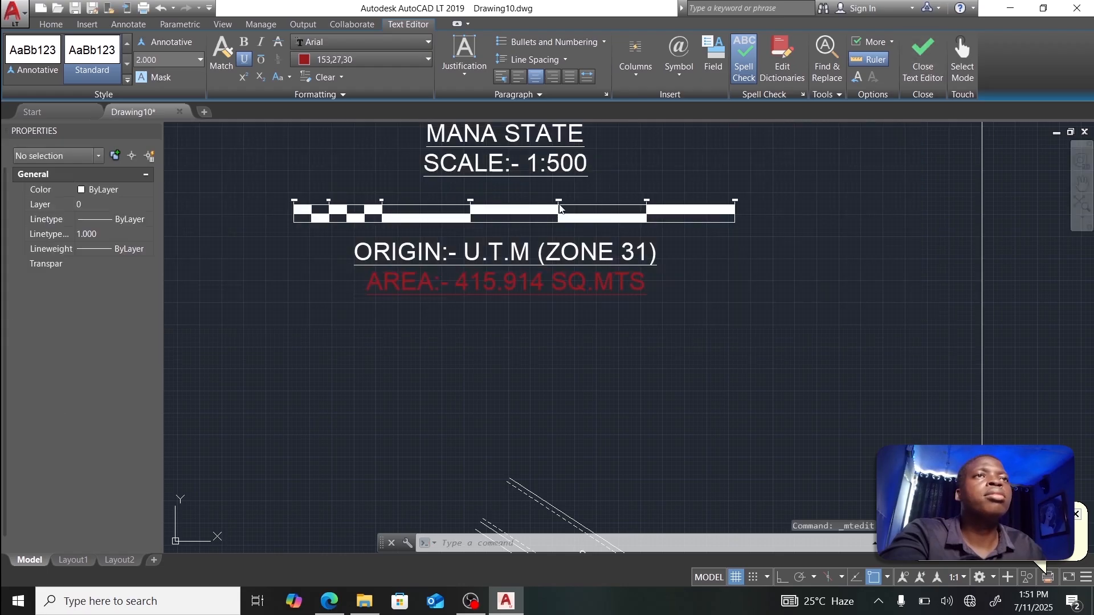
scroll(577, 205, down, 6)
middle_drag(576, 206, 494, 217)
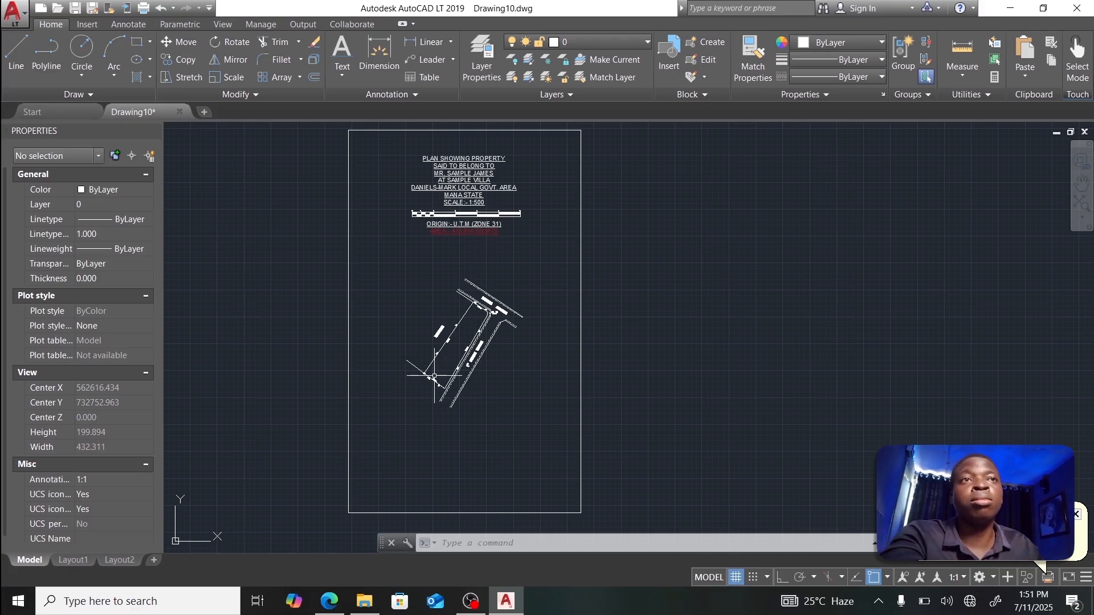
Step: With Ortho on, draw a line from the parcel's corner beacon out to the frame edge
scroll(420, 394, up, 6)
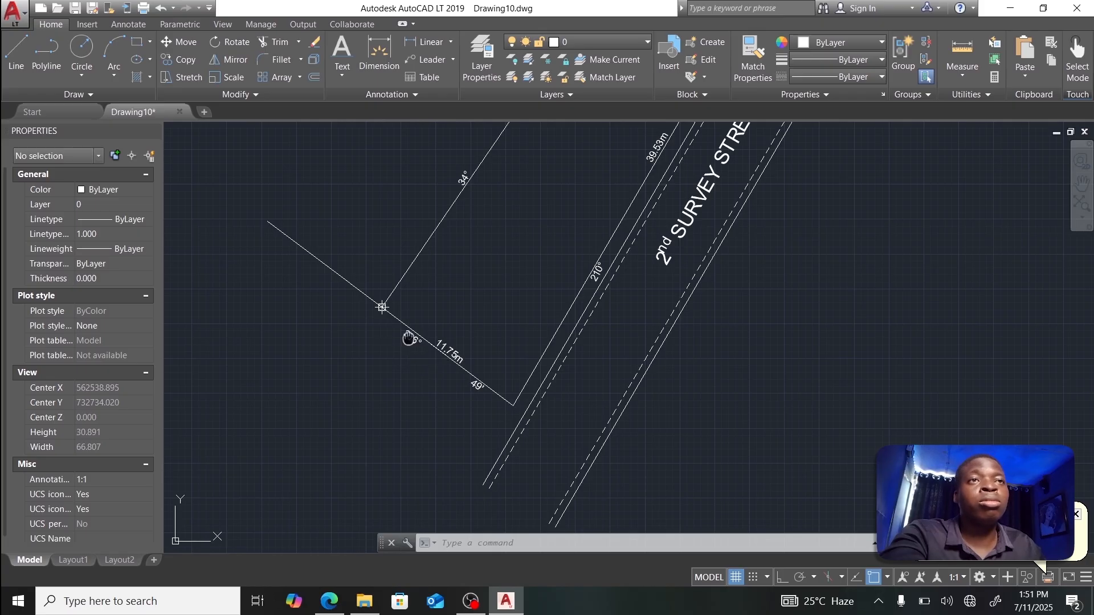
middle_drag(408, 338, 448, 238)
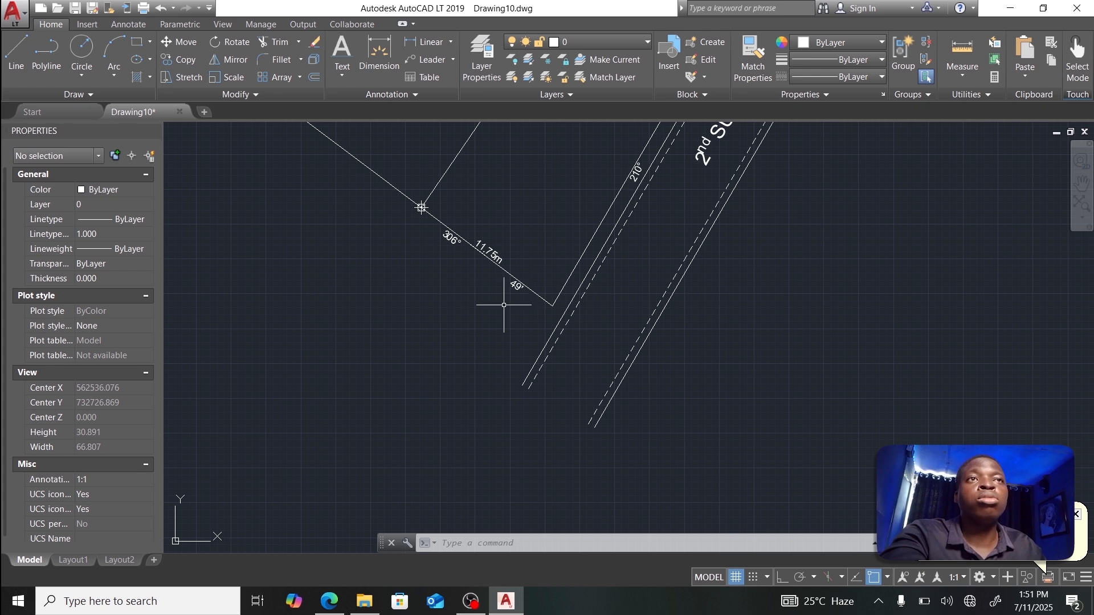
scroll(421, 207, up, 4)
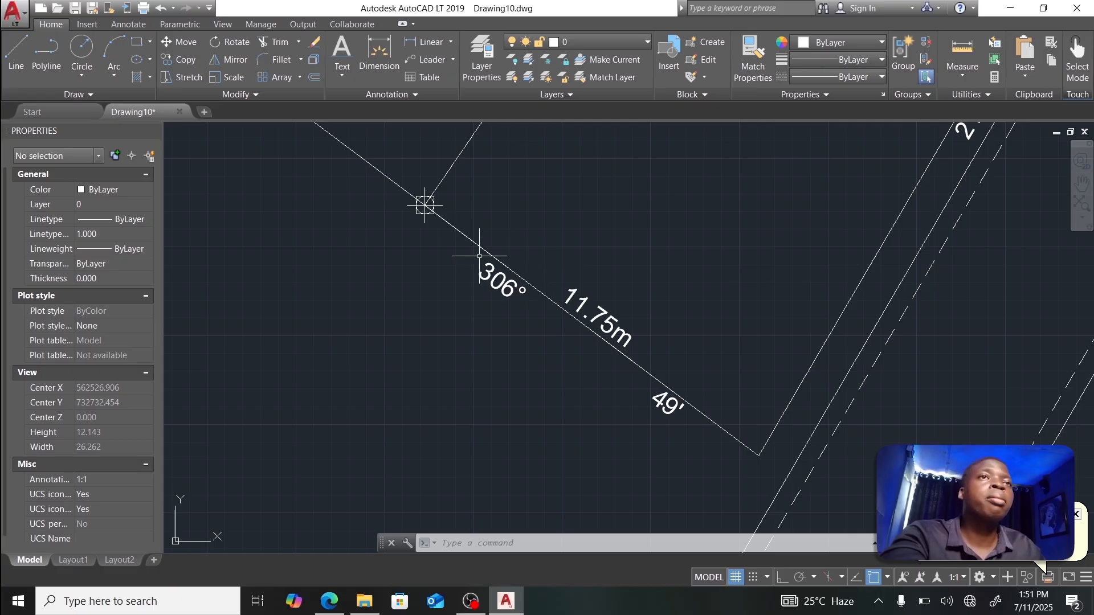
click(16, 57)
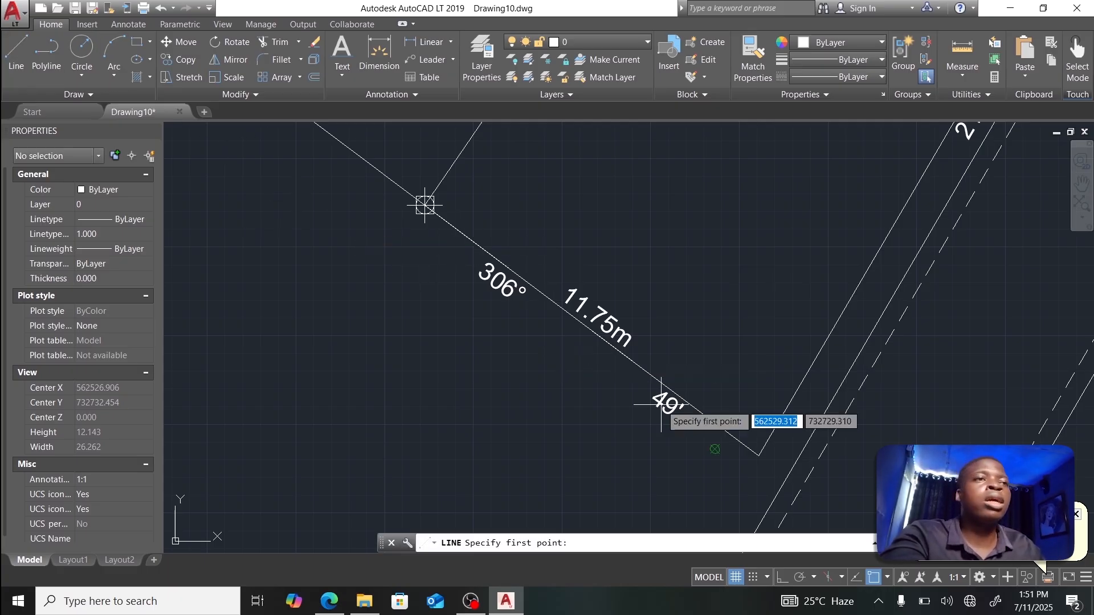
click(781, 579)
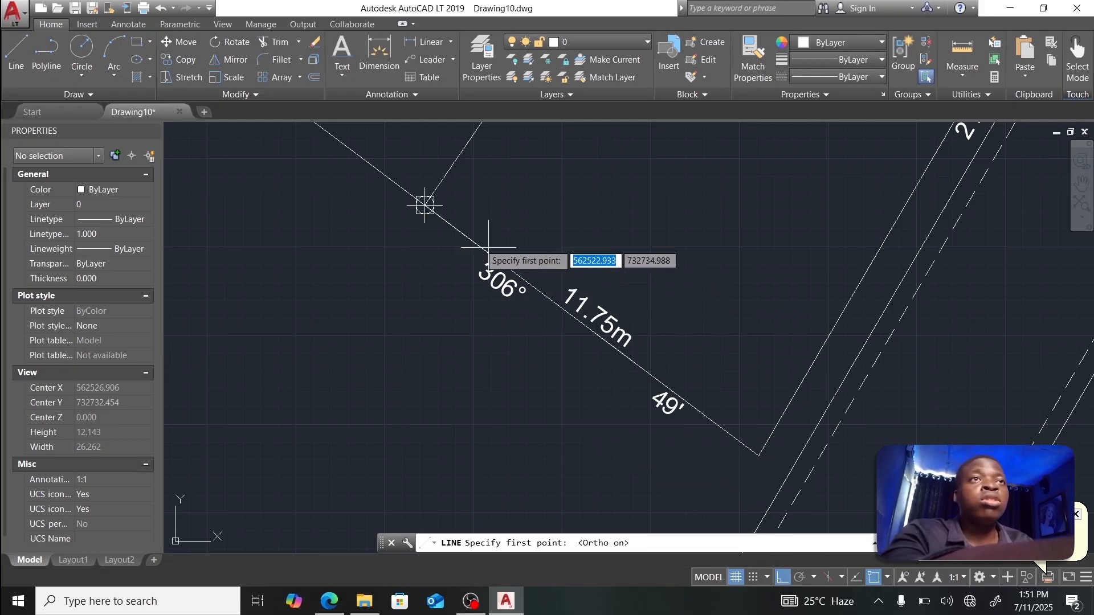
click(425, 205)
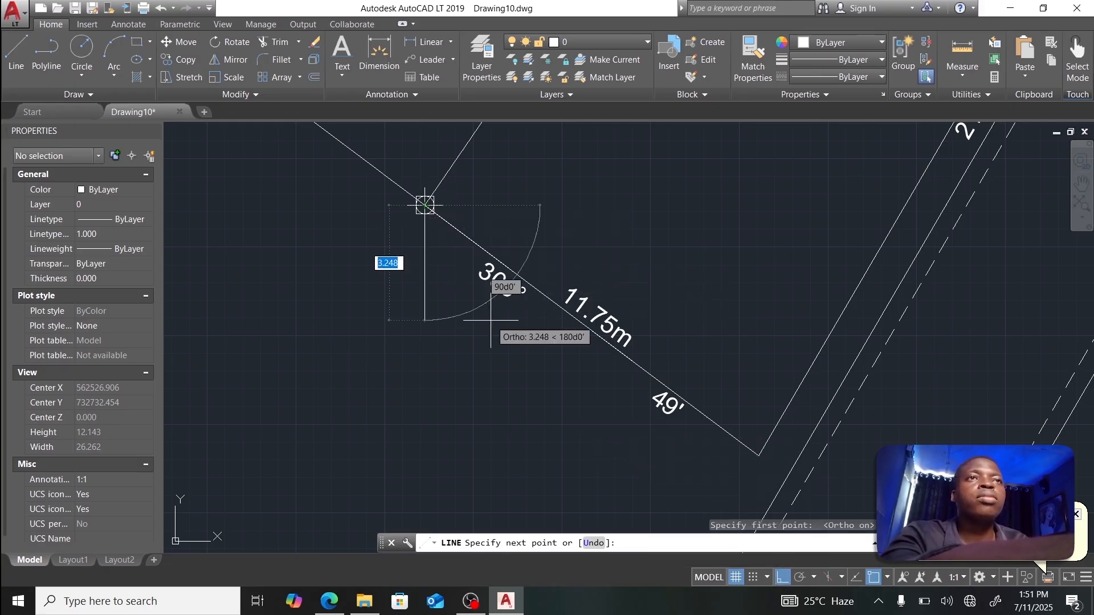
scroll(491, 320, down, 10)
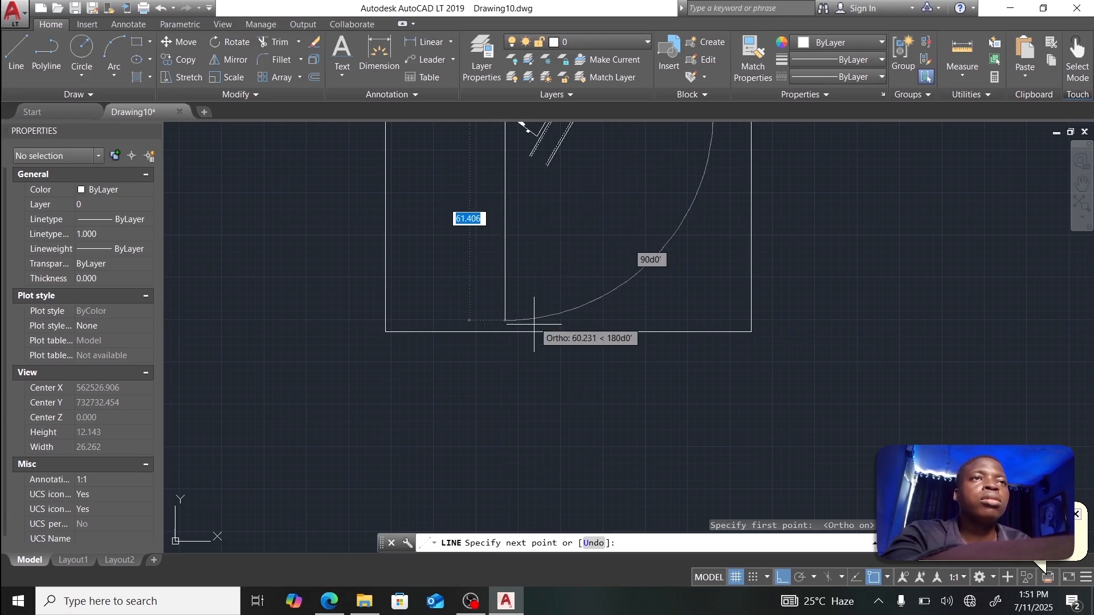
click(505, 331)
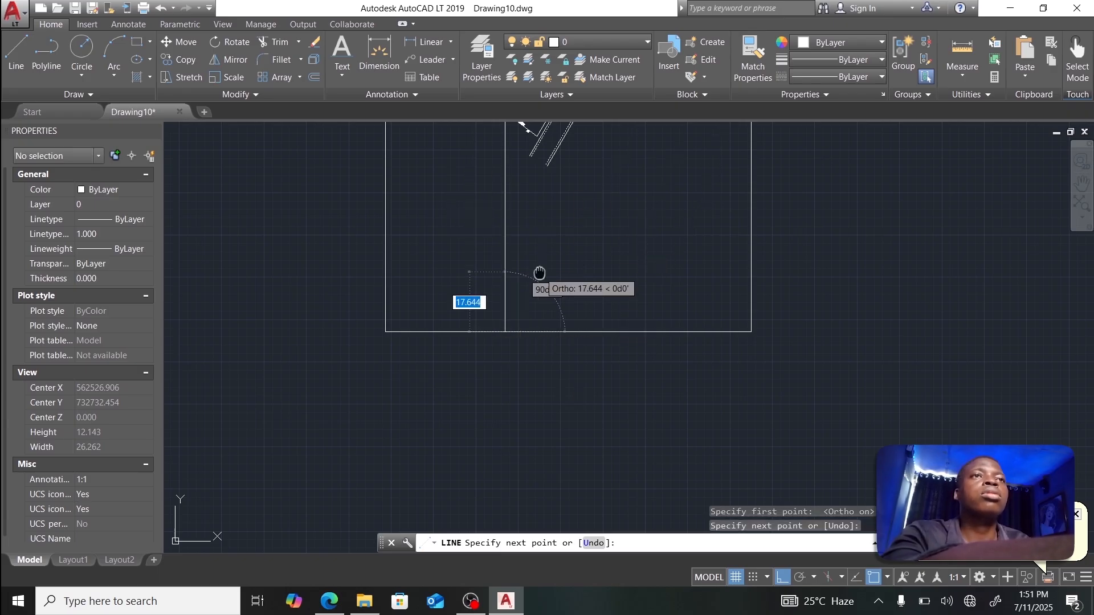
Step: Draw the horizontal line through the parcel corner to the frame's left and right edges
middle_drag(540, 273, 540, 411)
click(506, 253)
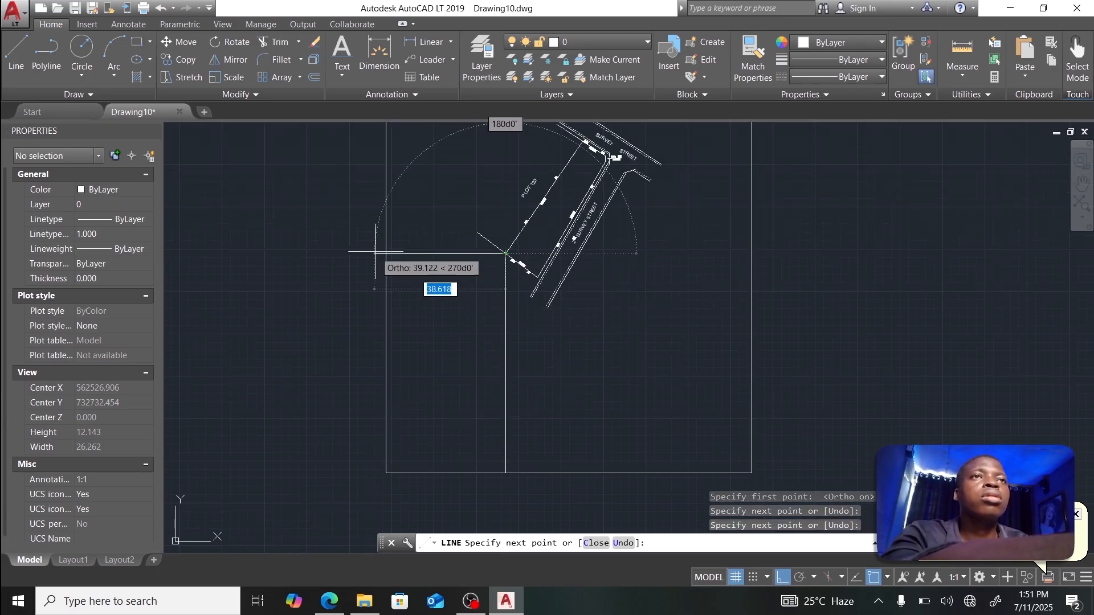
click(387, 253)
click(751, 253)
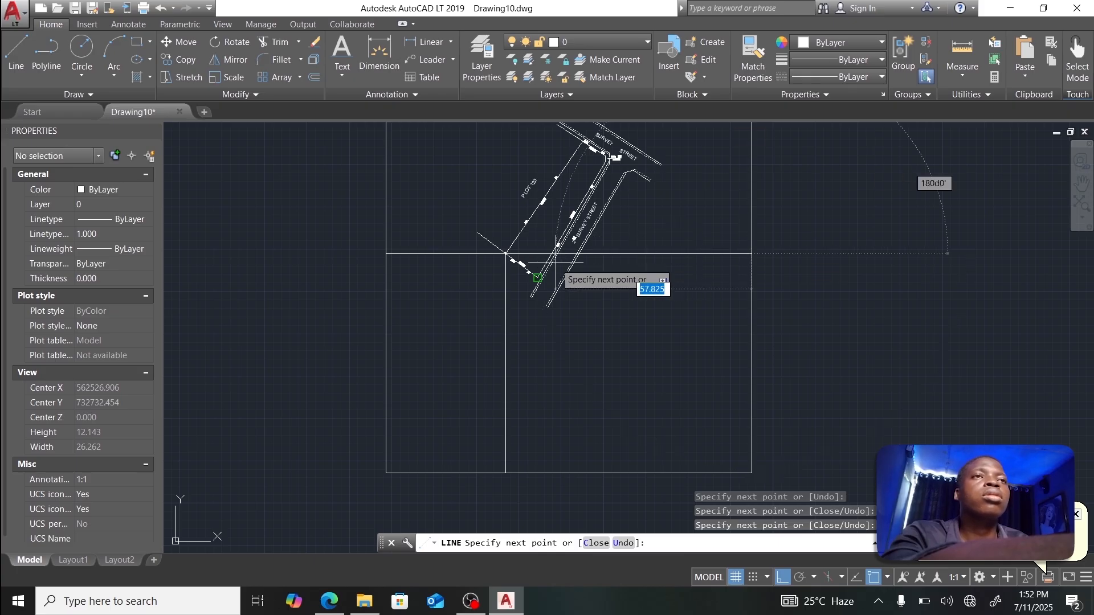
key(Escape)
click(16, 57)
scroll(518, 249, up, 4)
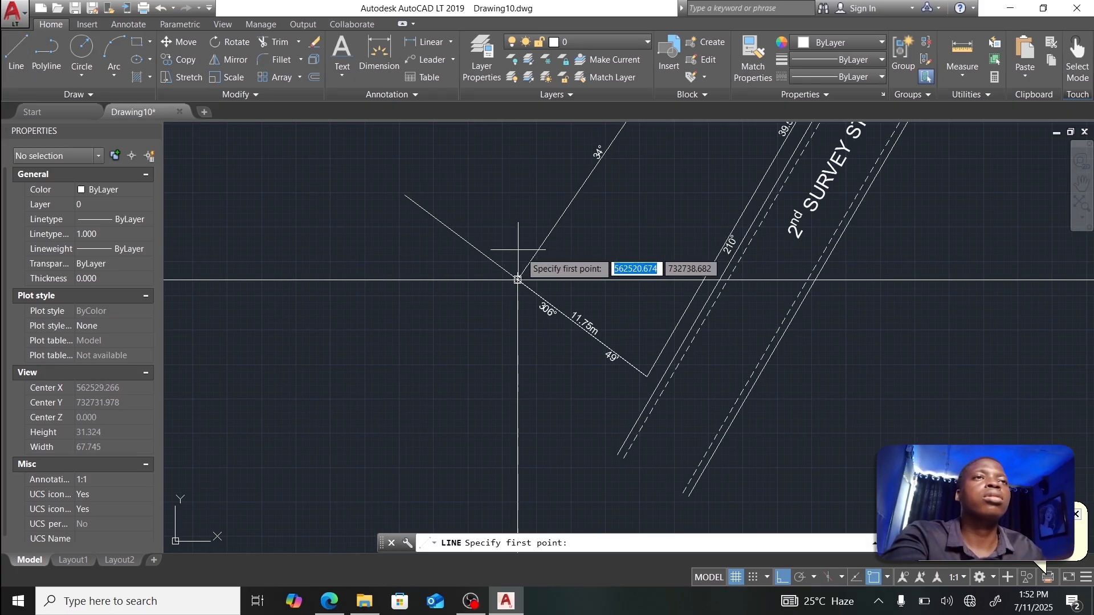
scroll(517, 280, up, 7)
click(506, 278)
scroll(510, 270, down, 3)
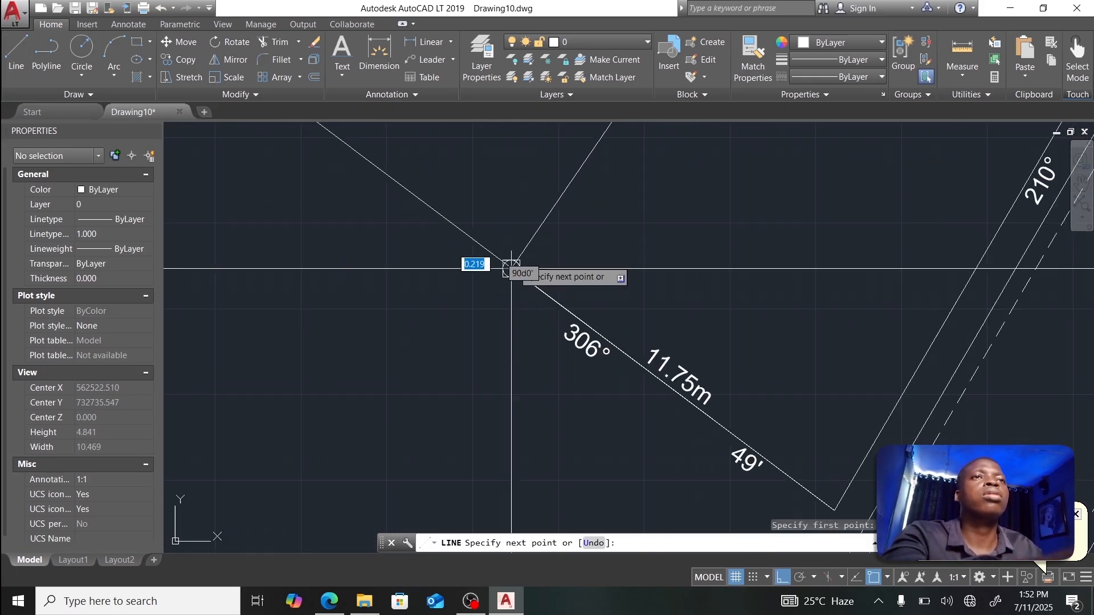
scroll(511, 266, down, 7)
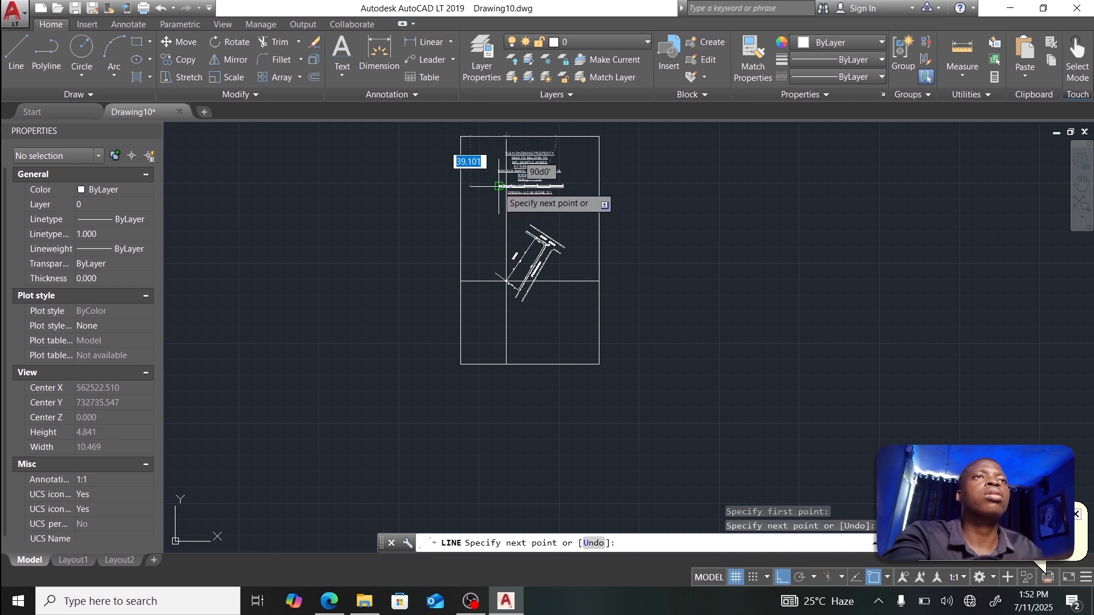
key(Escape)
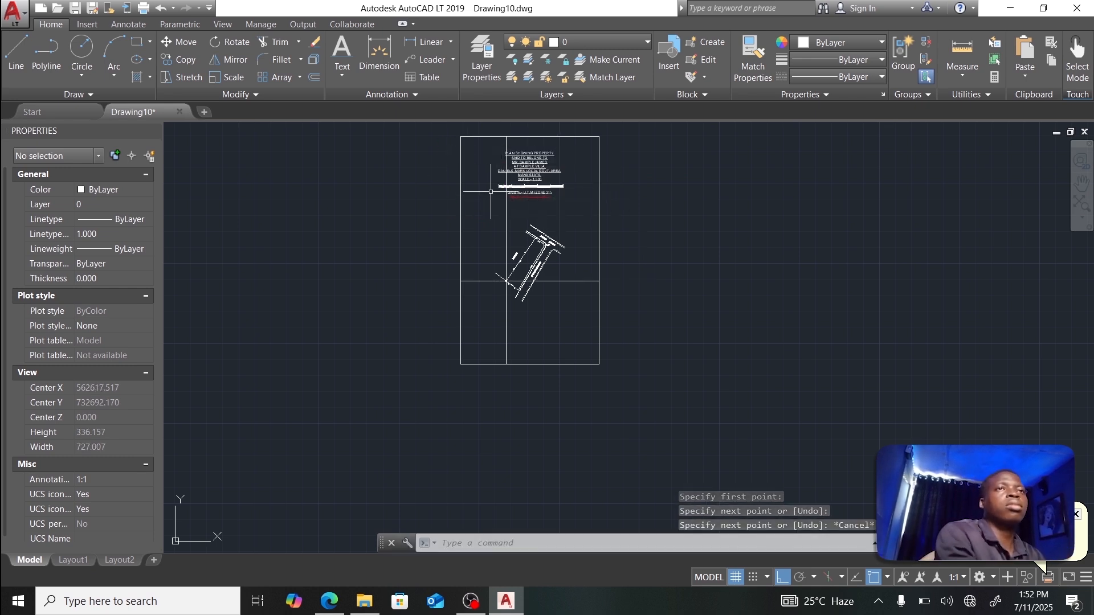
scroll(514, 209, down, 1)
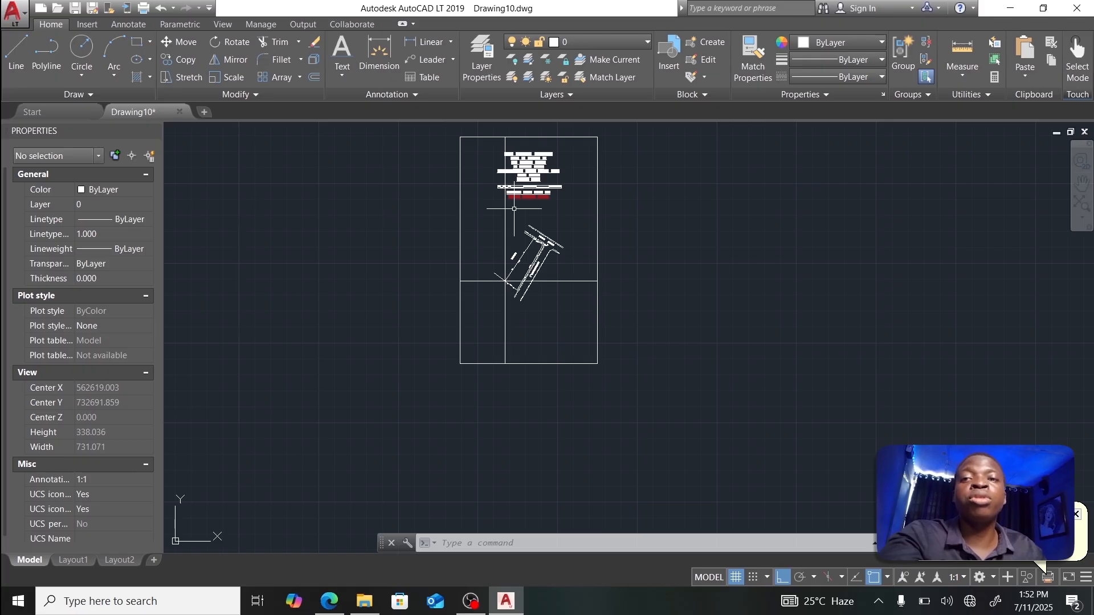
Step: Select the title MText and drag its top-left grip a short distance to the right
scroll(514, 209, up, 5)
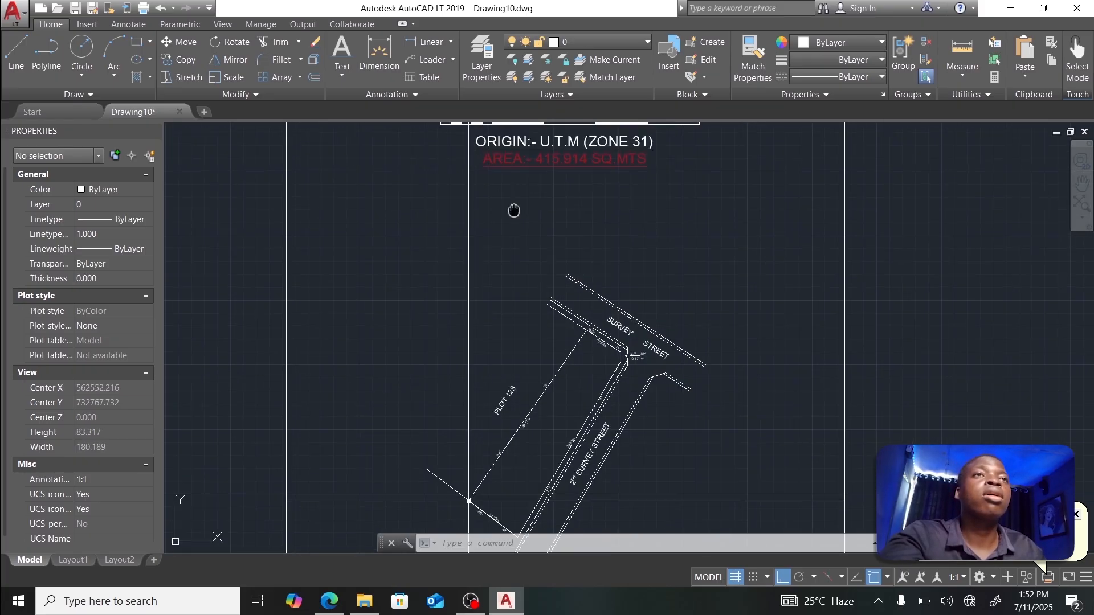
middle_drag(513, 210, 562, 408)
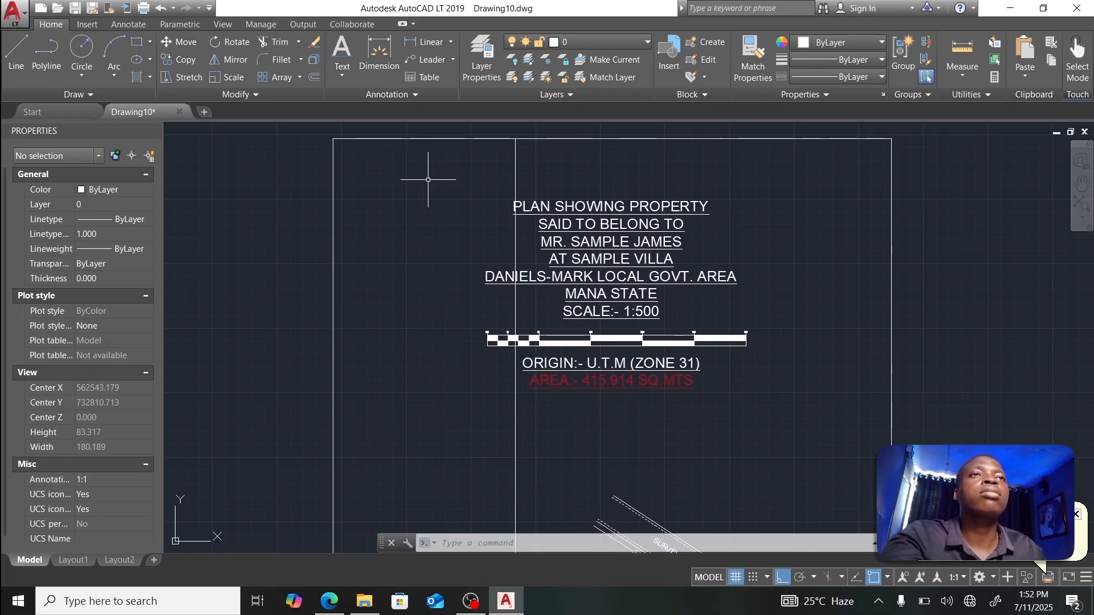
click(547, 206)
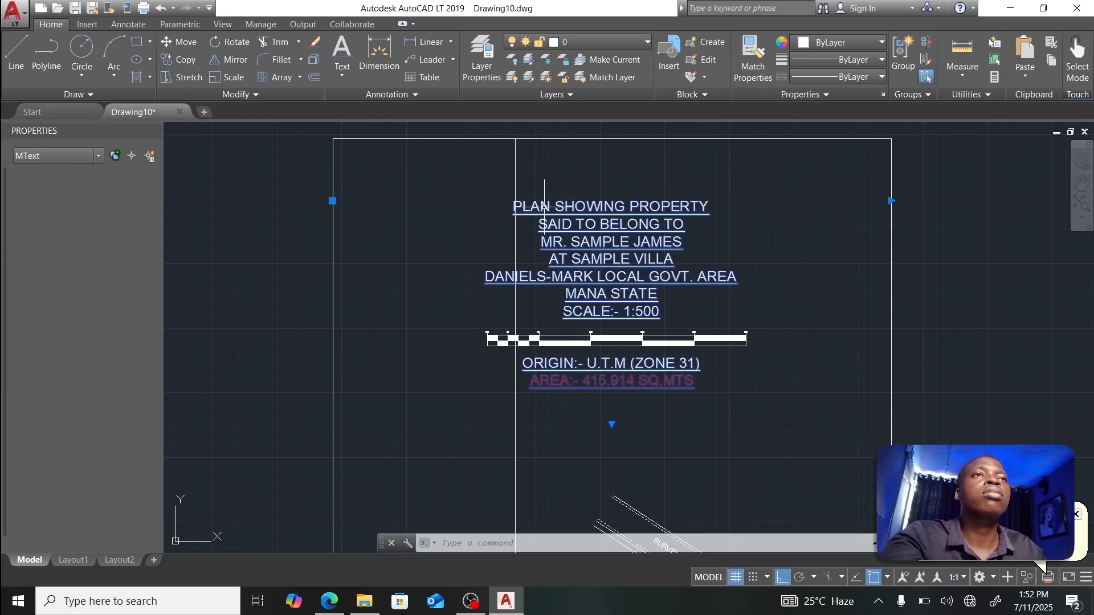
click(333, 200)
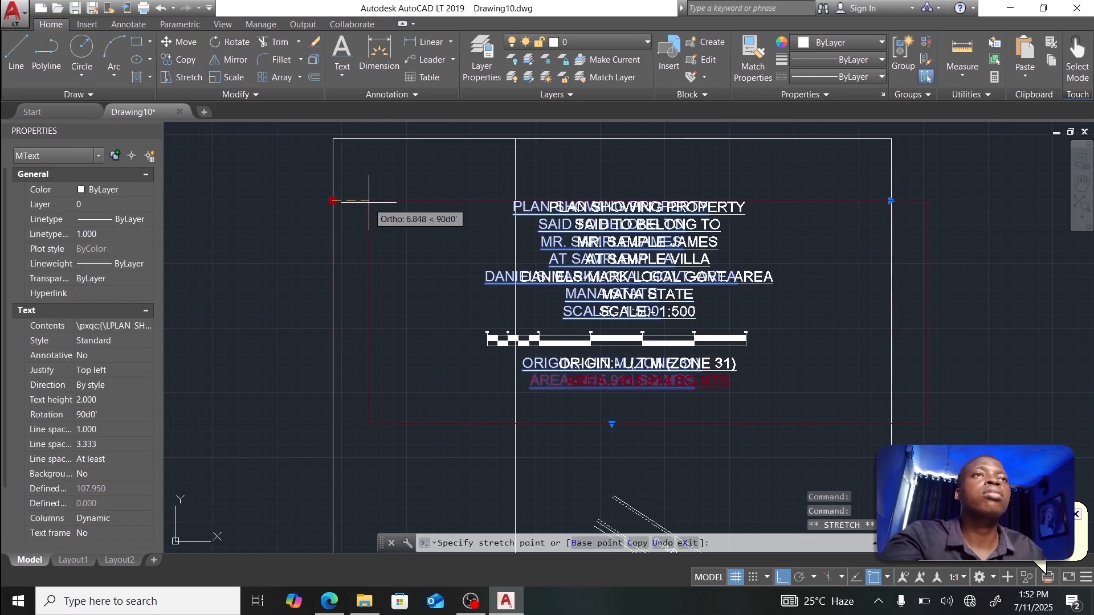
click(346, 201)
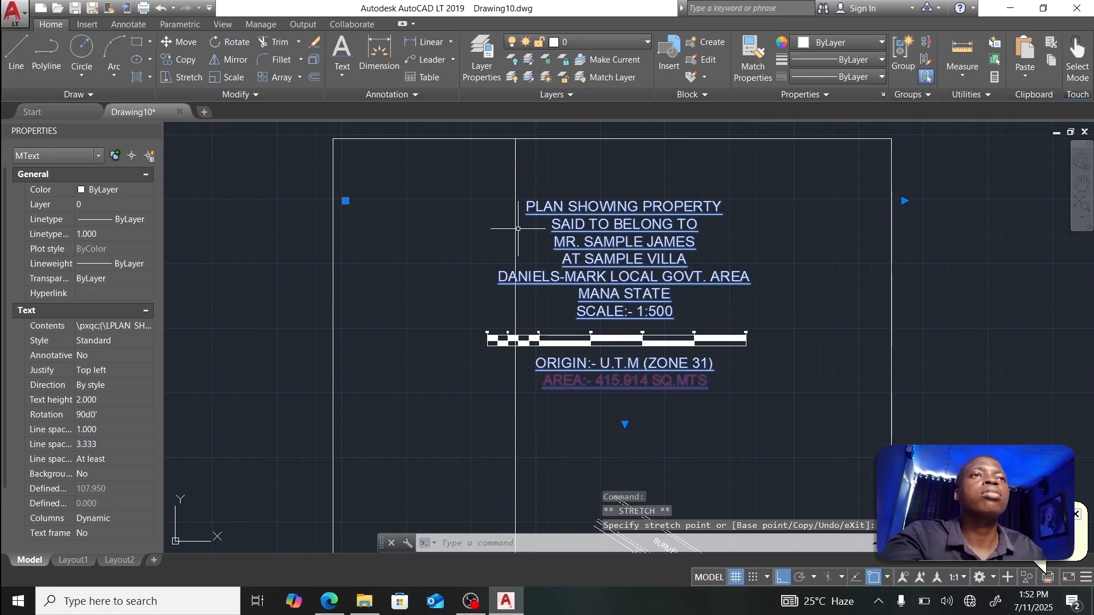
scroll(518, 229, down, 5)
scroll(529, 242, up, 3)
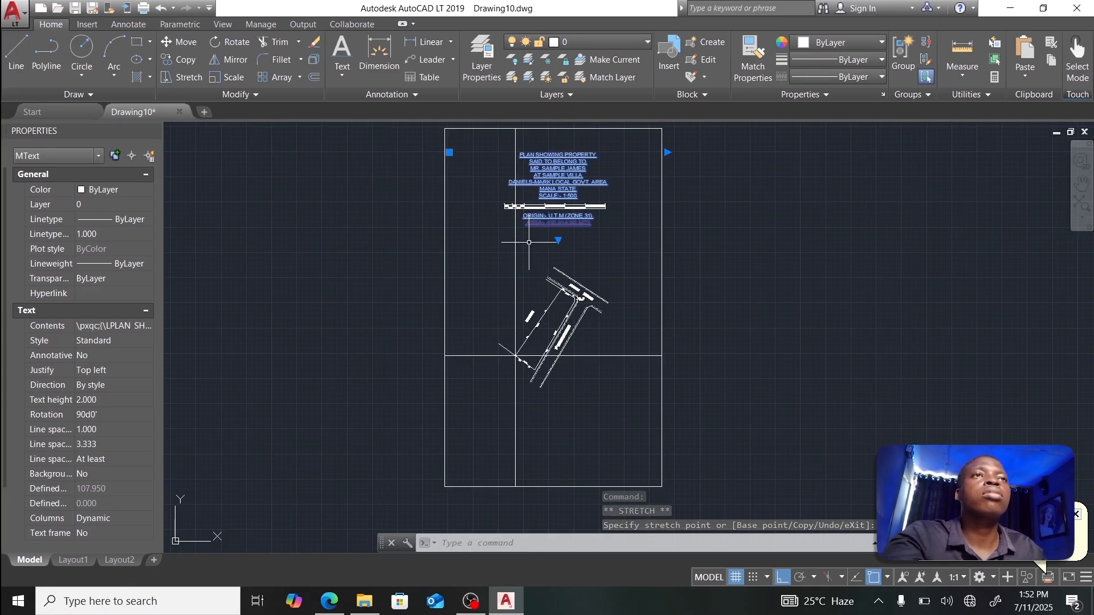
scroll(529, 242, up, 2)
scroll(495, 190, down, 2)
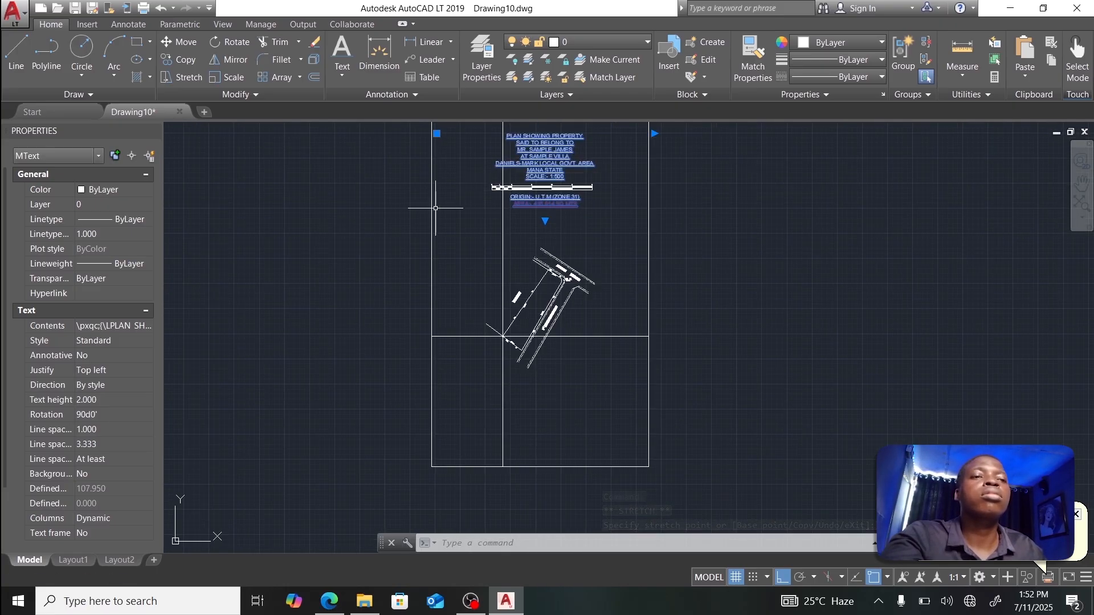
Step: Break the vertical grid line with BRE, turning Osnap off to place the second break point
key(Escape)
text(BR)
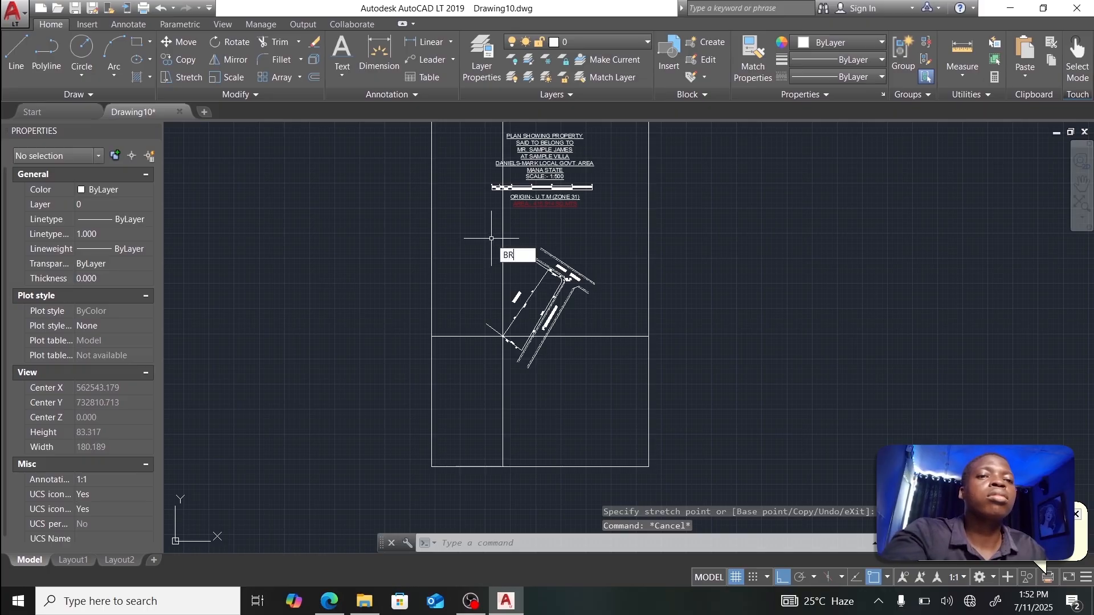
text(EAK)
key(Return)
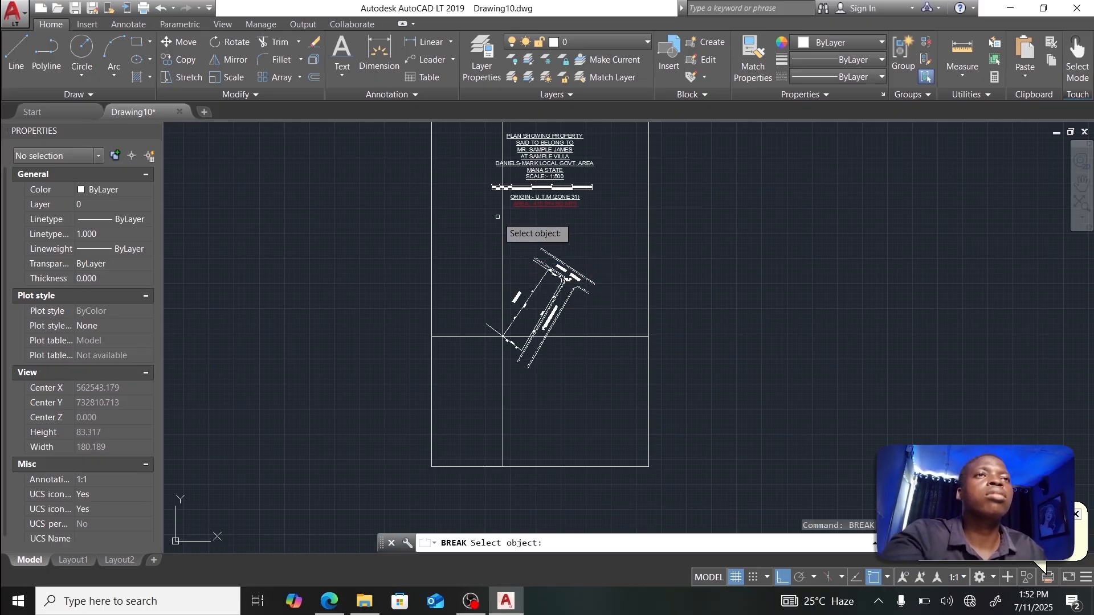
scroll(503, 317, up, 3)
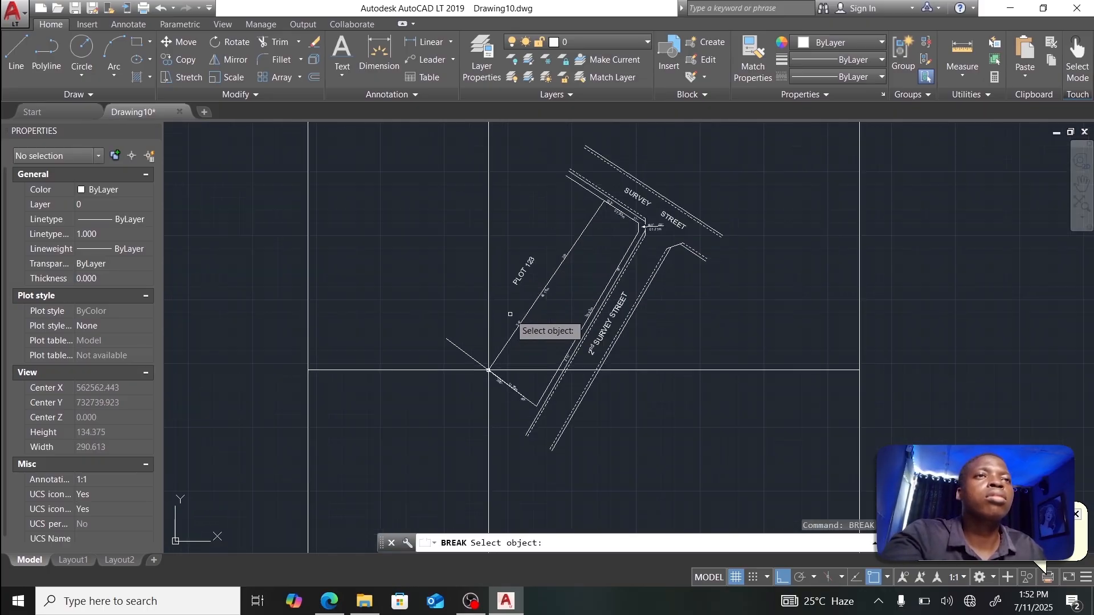
click(488, 333)
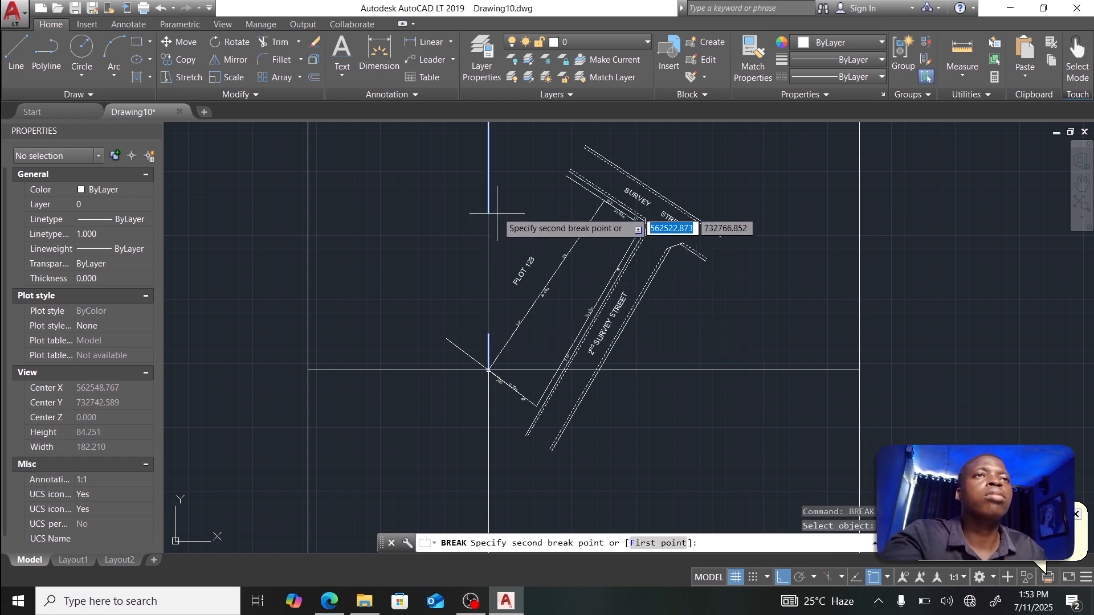
scroll(497, 211, up, 3)
scroll(497, 211, down, 6)
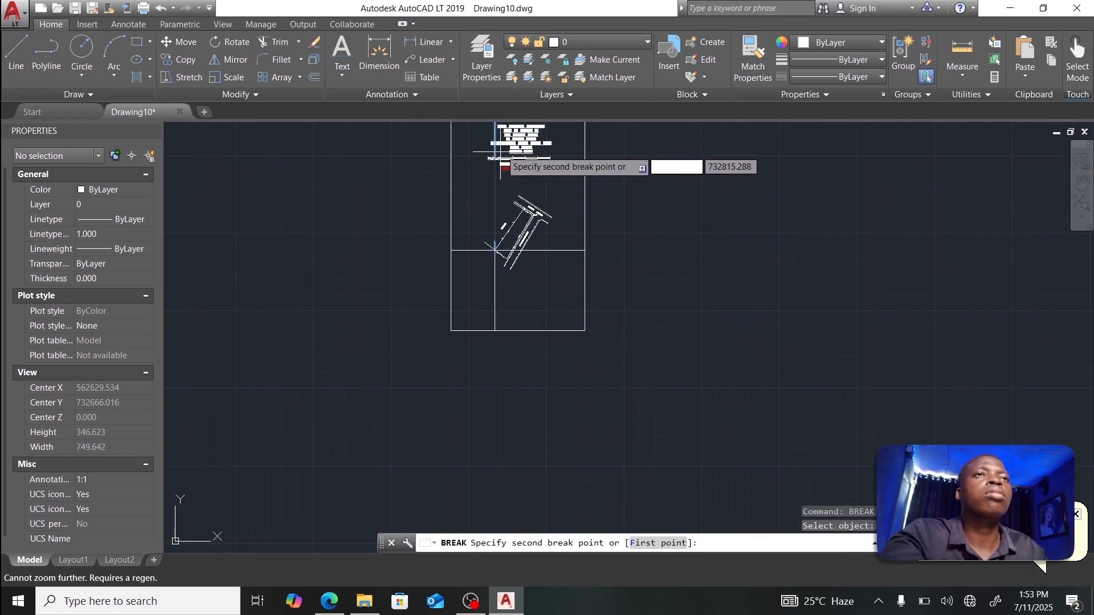
scroll(499, 142, up, 6)
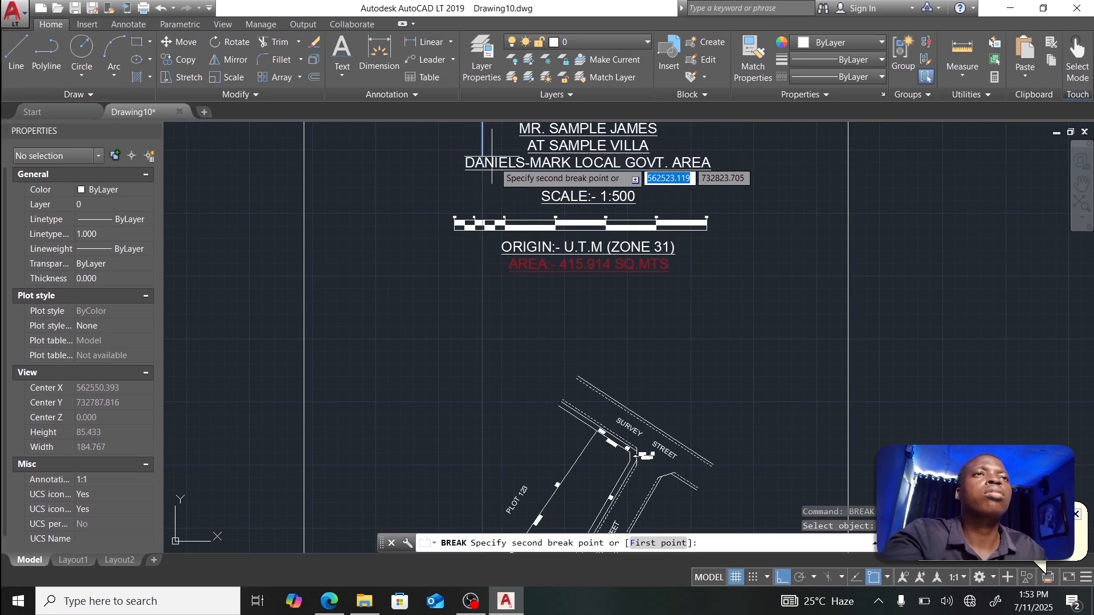
click(873, 578)
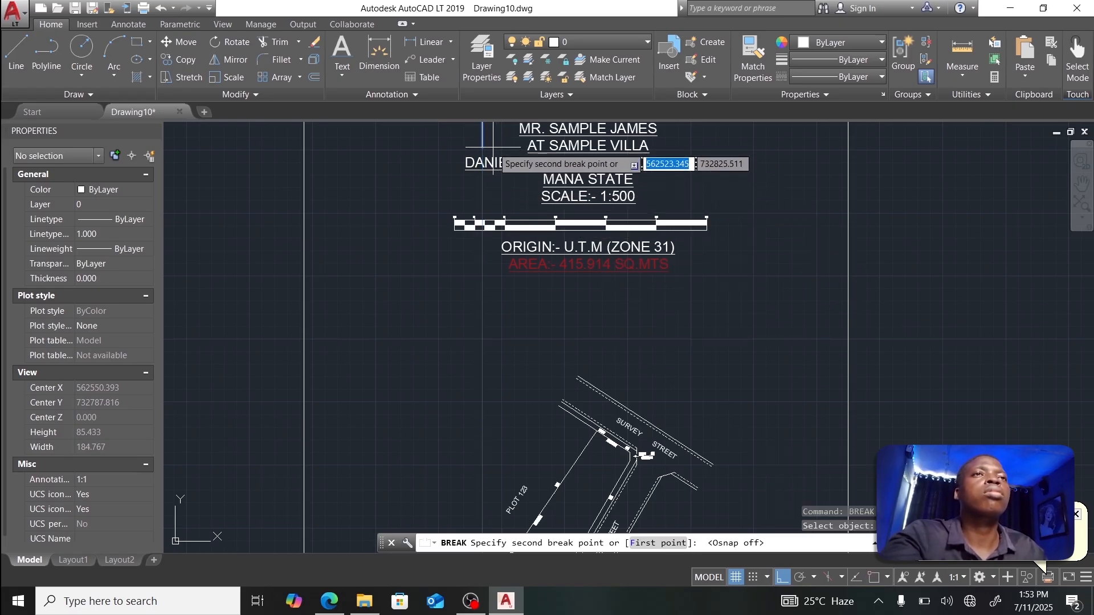
click(509, 163)
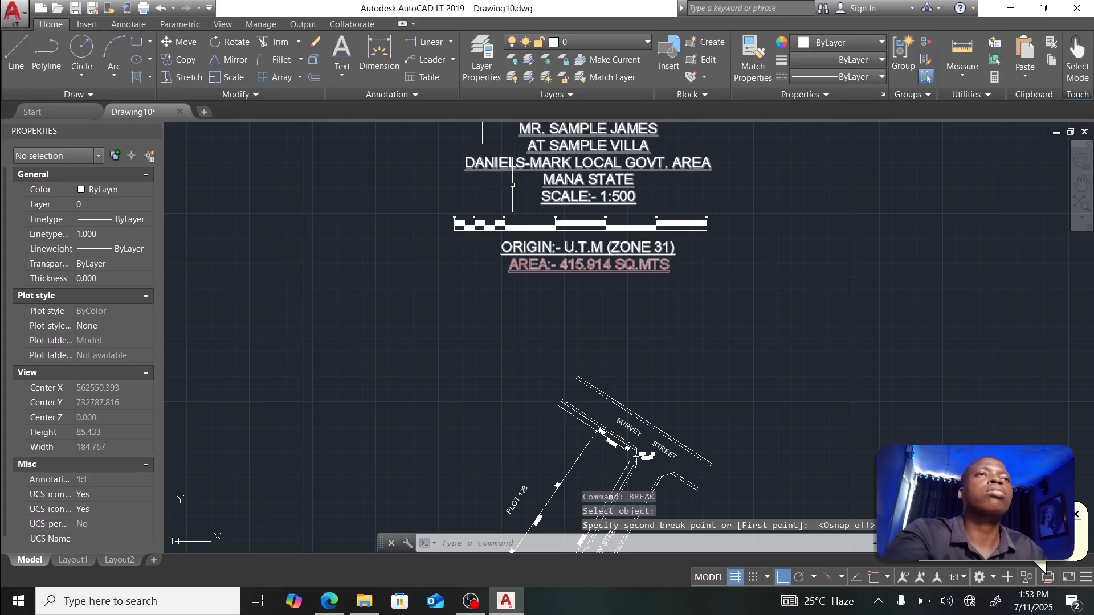
key(Escape)
Step: Break the horizontal grid line at the crossing and delete the cut-off left piece
scroll(513, 188, down, 4)
middle_drag(522, 337, 524, 215)
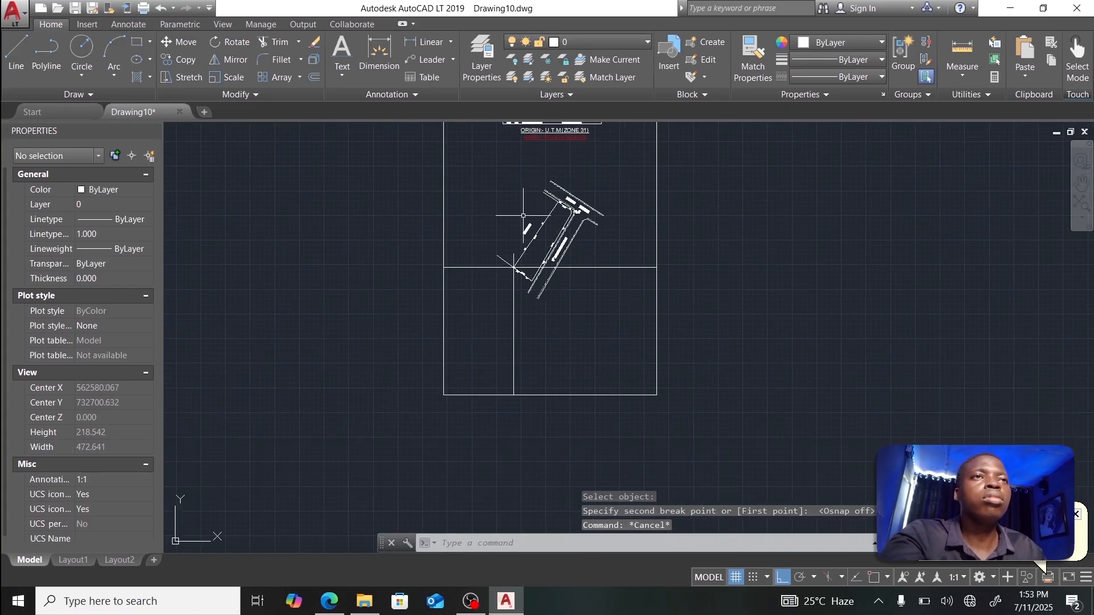
scroll(496, 285, up, 6)
text(br)
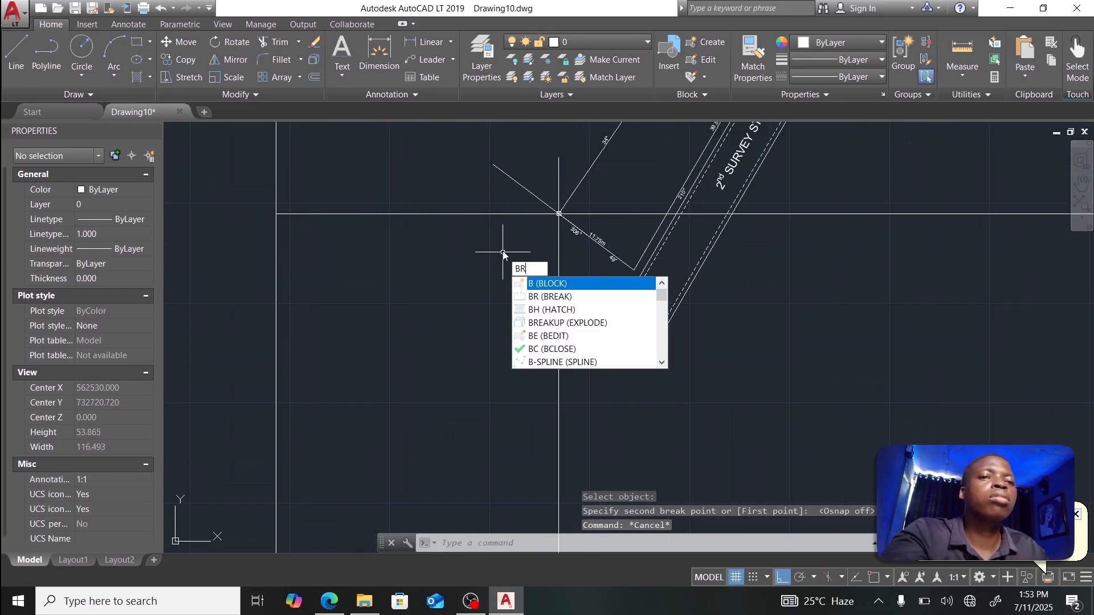
key(Return)
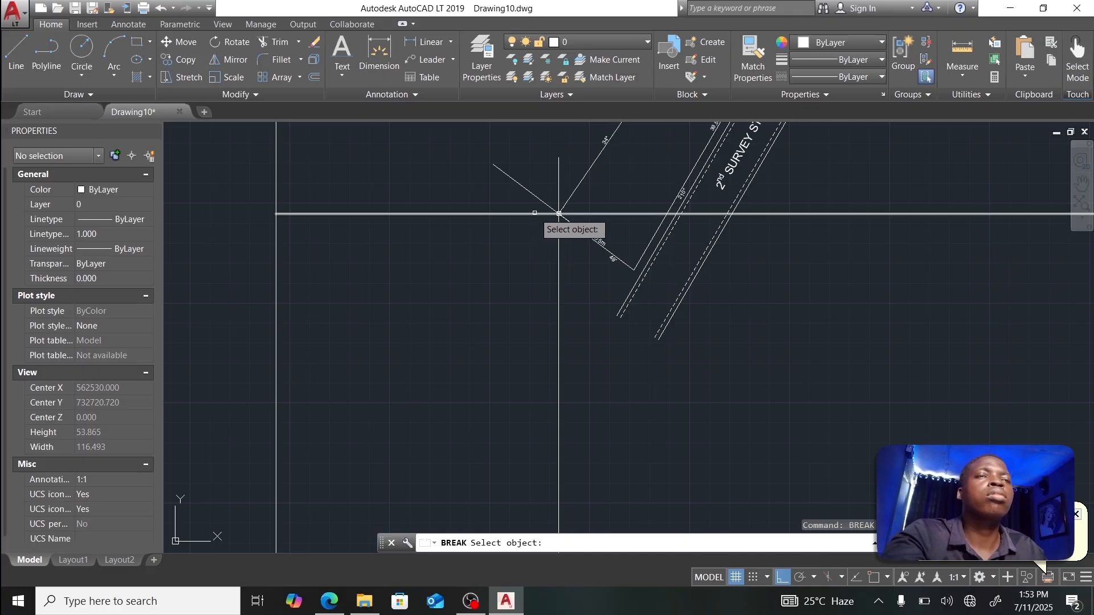
click(558, 213)
click(558, 214)
click(479, 214)
key(Delete)
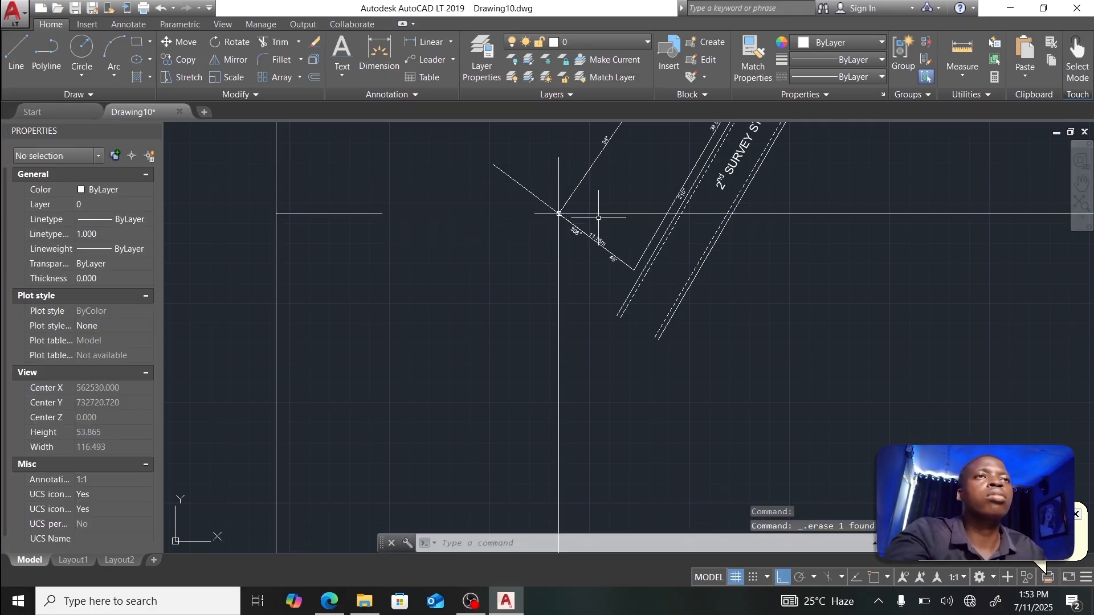
Step: Break the horizontal grid line again, removing it up to the right-hand tick
text(br)
key(Return)
click(582, 214)
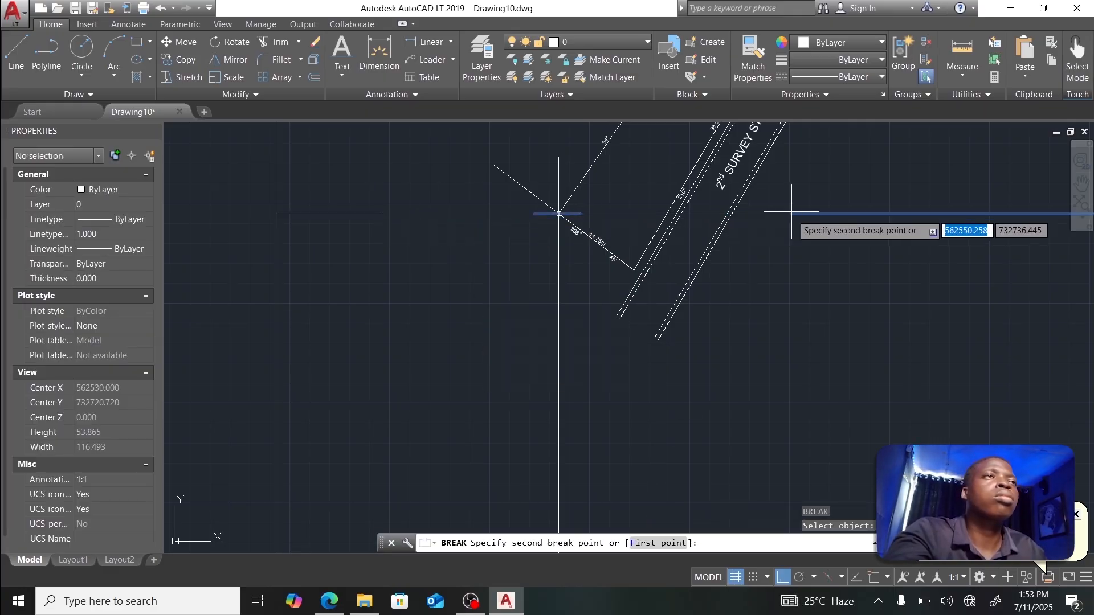
scroll(917, 212, down, 4)
click(949, 212)
Step: Break the right vertical grid line to leave a bottom tick and delete the upper leftover
click(778, 285)
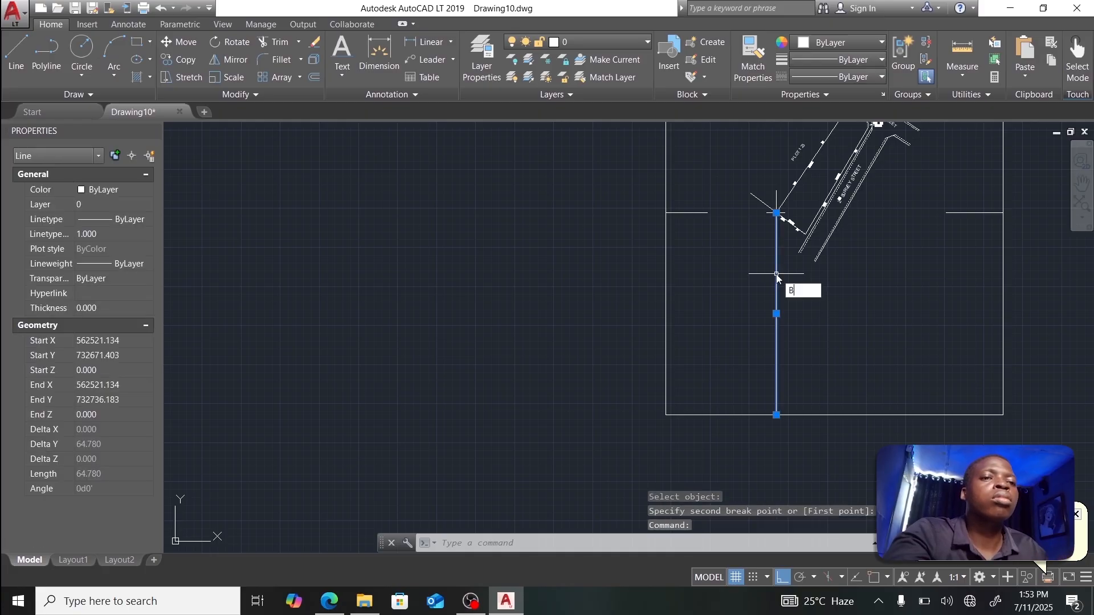
text(br)
key(Return)
click(776, 242)
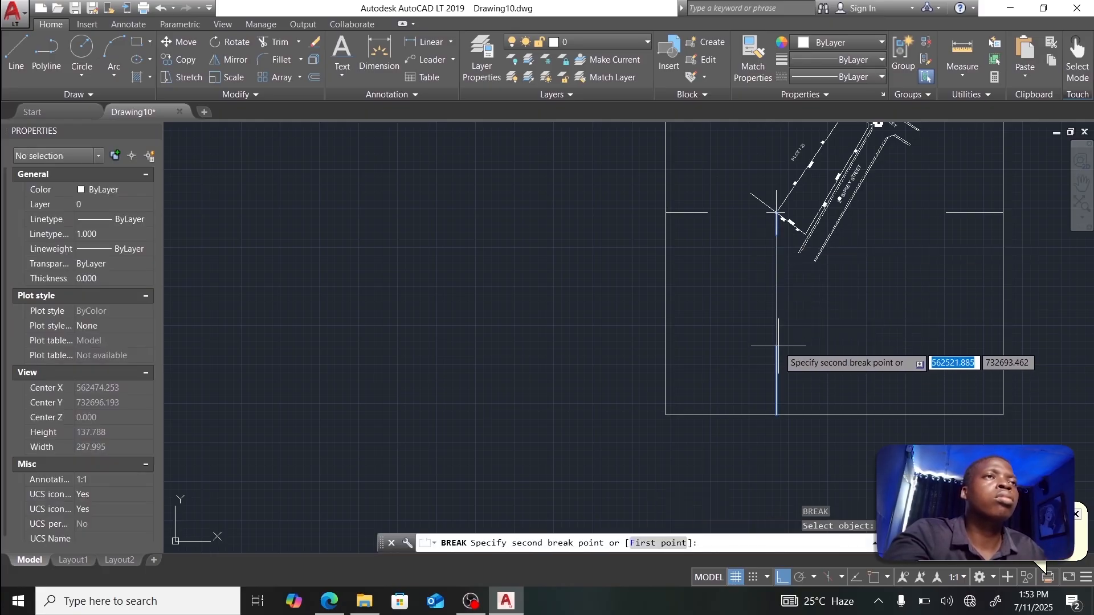
click(777, 345)
click(777, 289)
key(Delete)
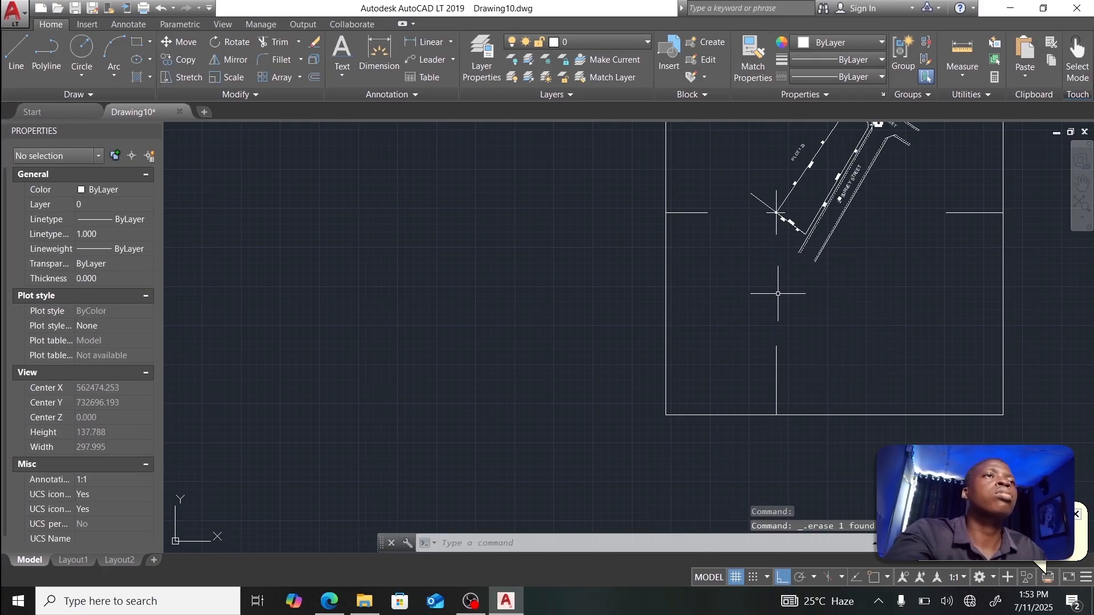
scroll(870, 281, down, 2)
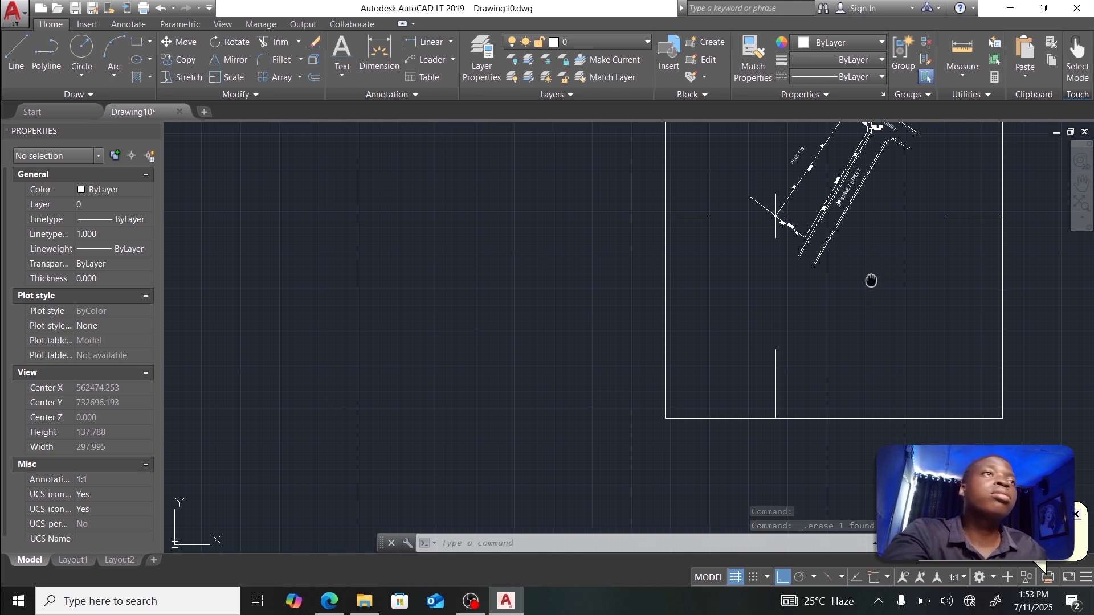
scroll(741, 316, down, 2)
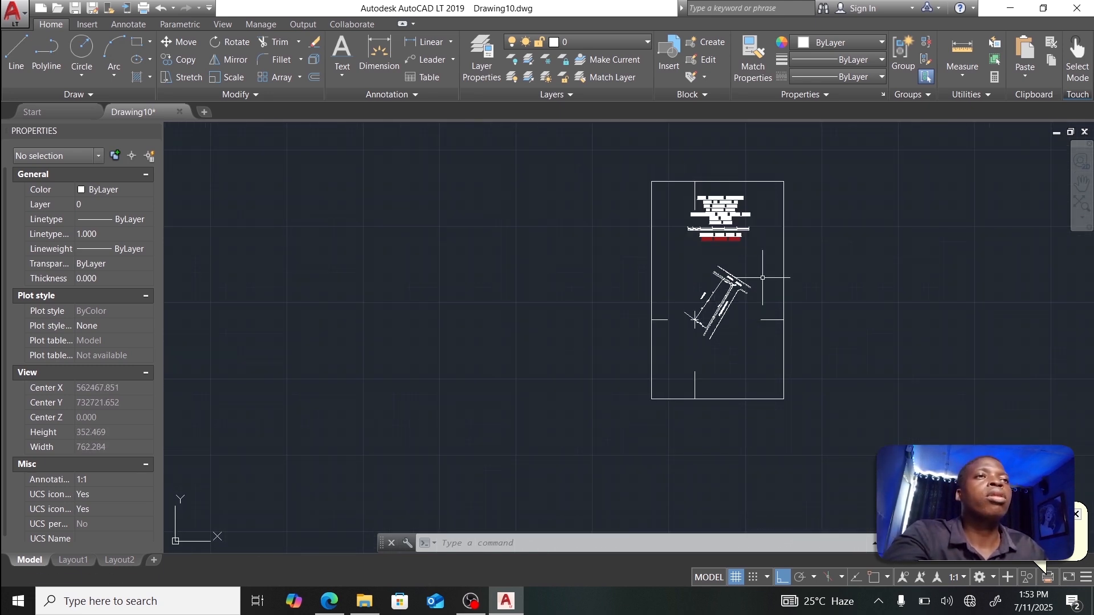
Step: Draw a triangular north arrow outline with its tip at the grid line end at the sheet's top
scroll(762, 277, up, 2)
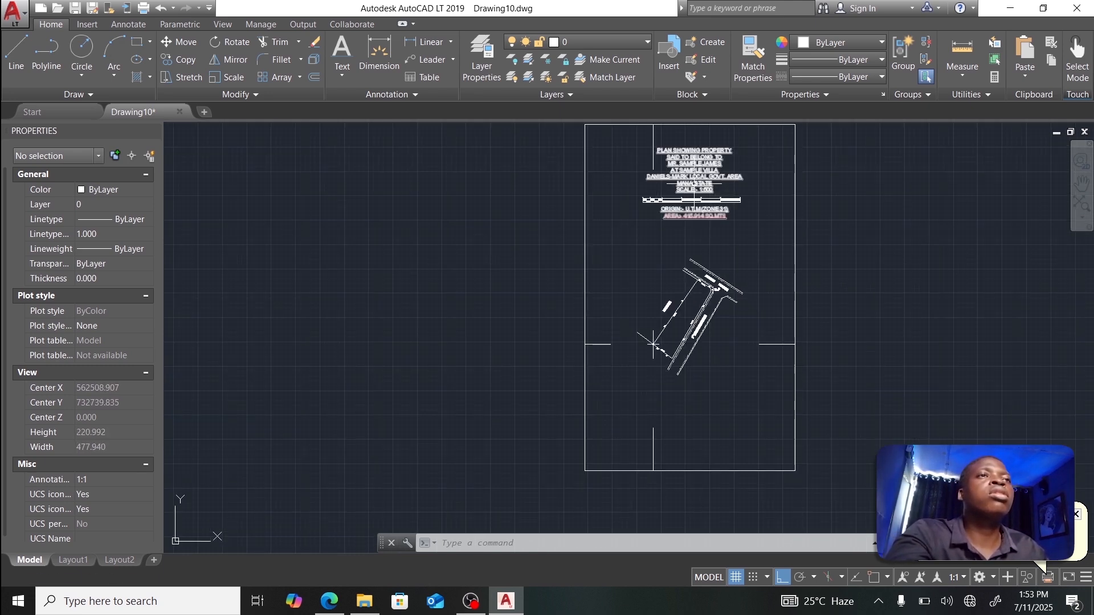
middle_drag(696, 212, 696, 339)
scroll(662, 254, up, 5)
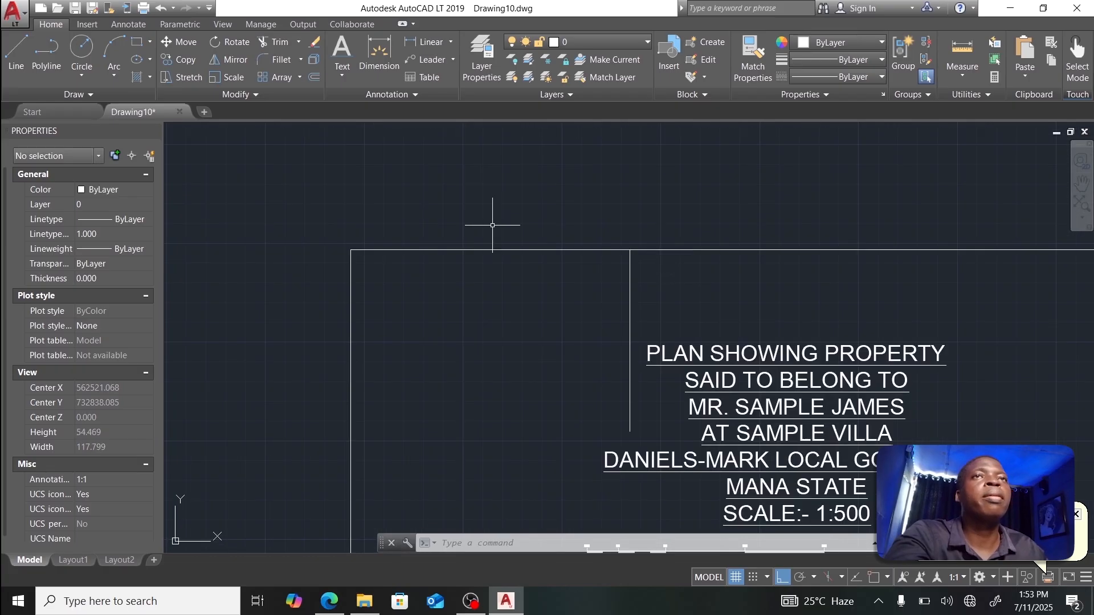
click(17, 51)
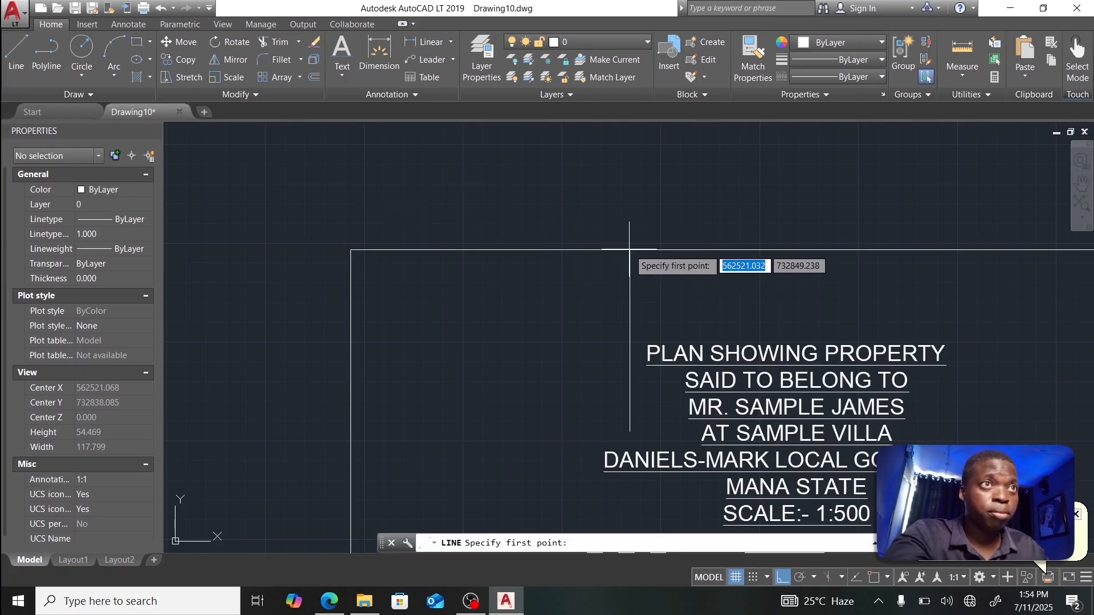
scroll(636, 250, up, 6)
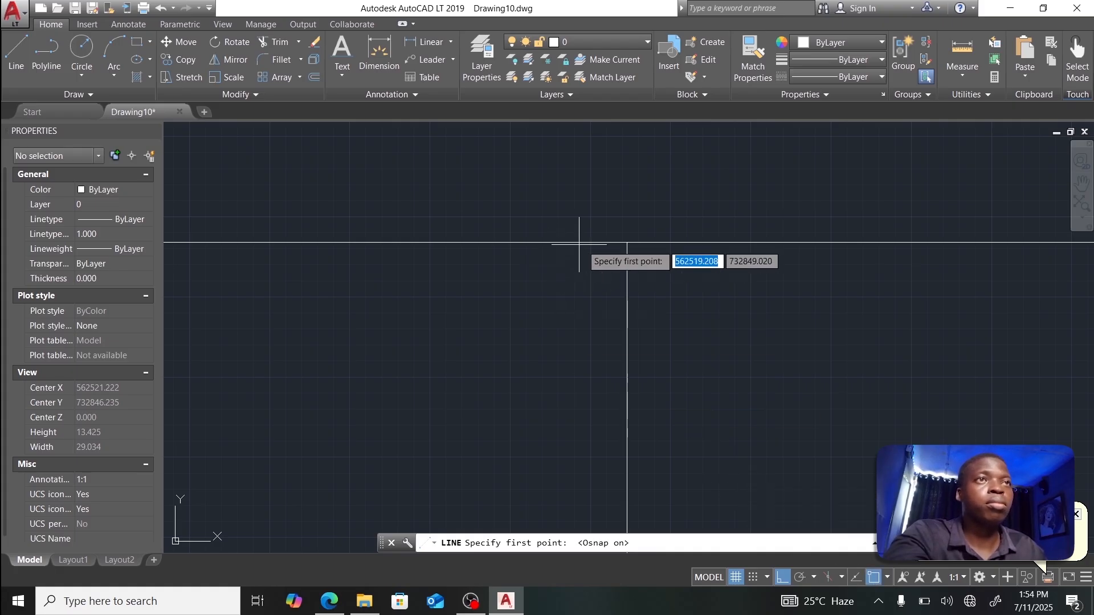
click(627, 243)
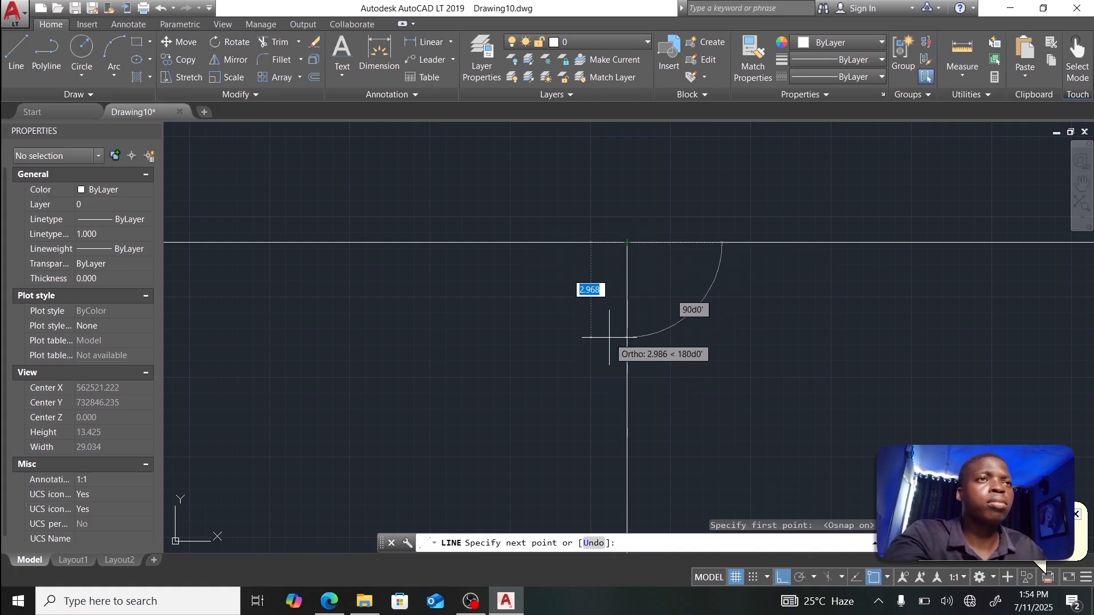
click(782, 577)
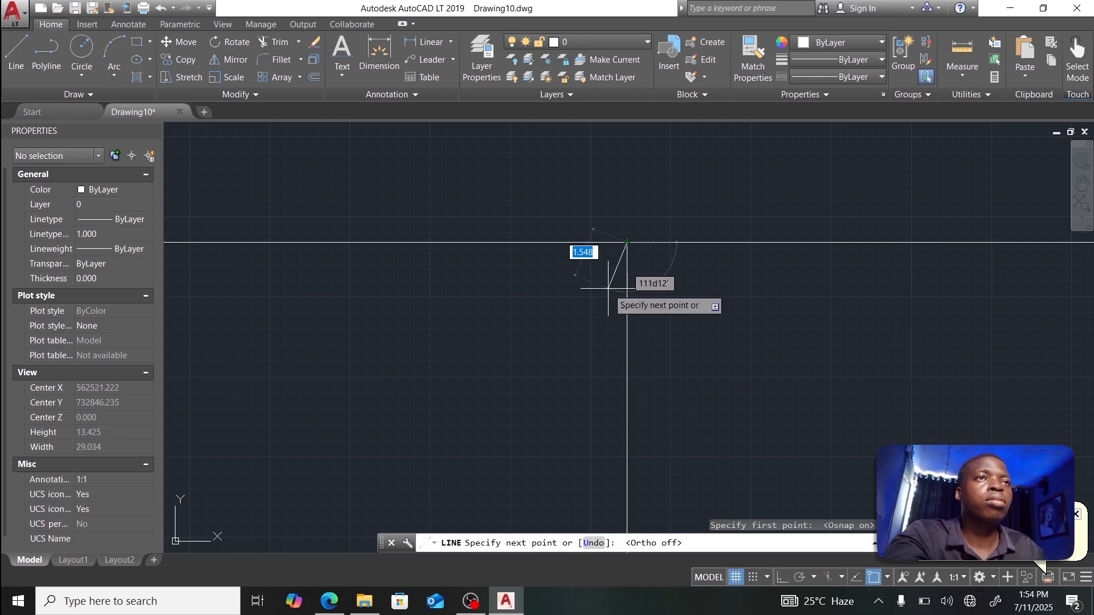
click(603, 393)
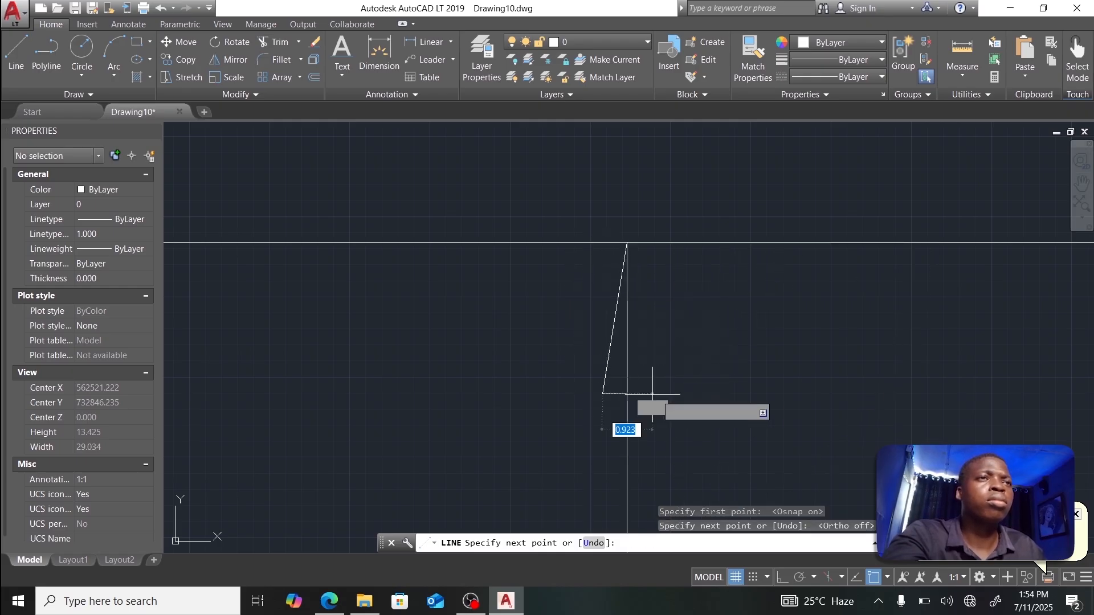
click(650, 393)
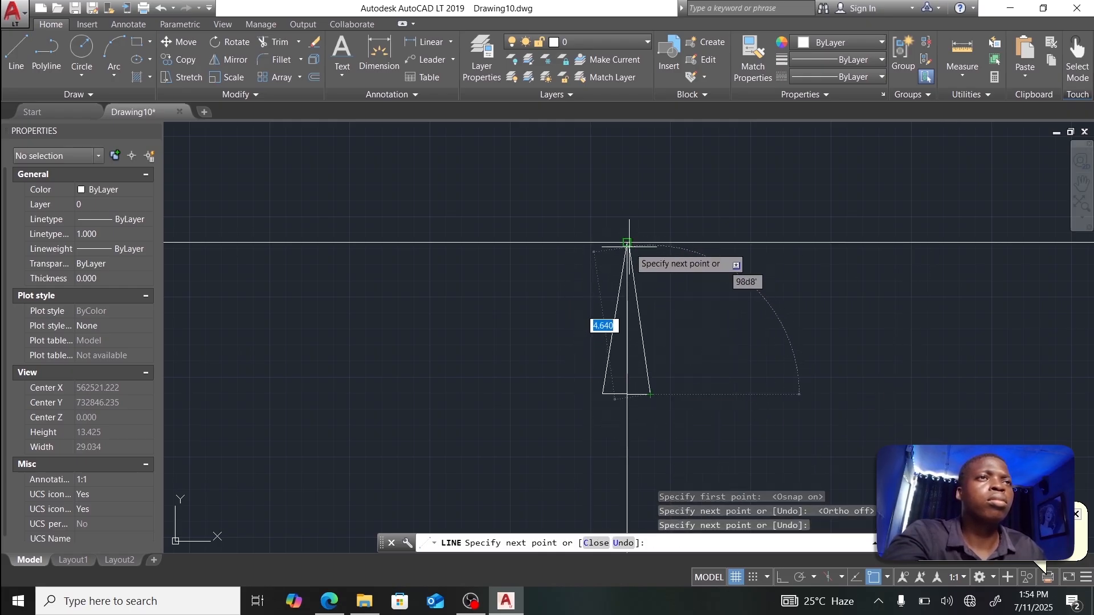
click(626, 243)
key(Escape)
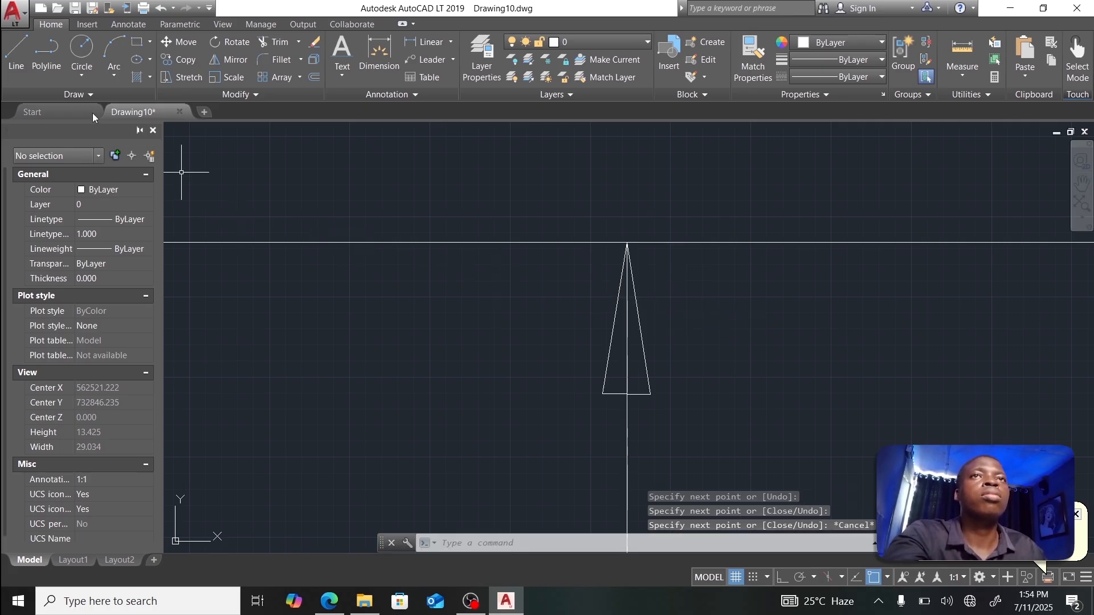
Step: Fill the north arrow triangle with a solid hatch using HAT
text(HATCH)
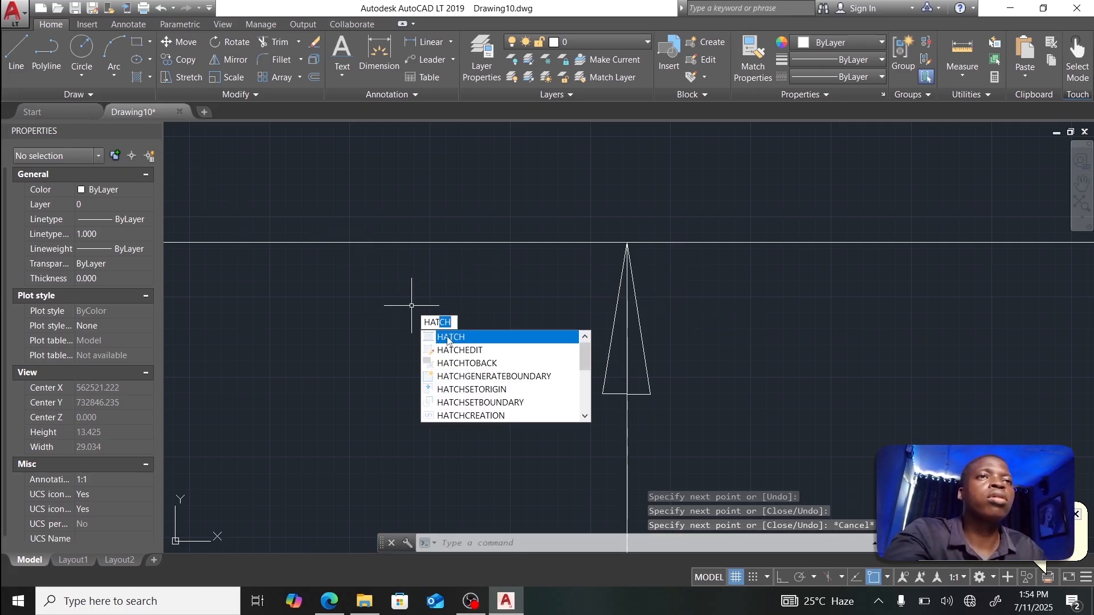
click(448, 338)
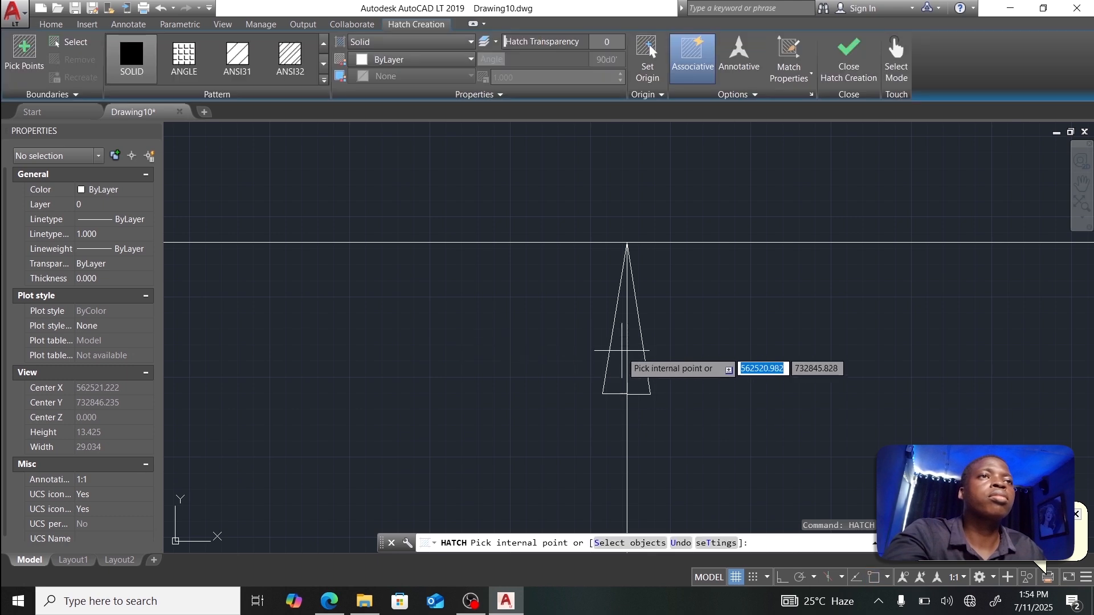
click(625, 355)
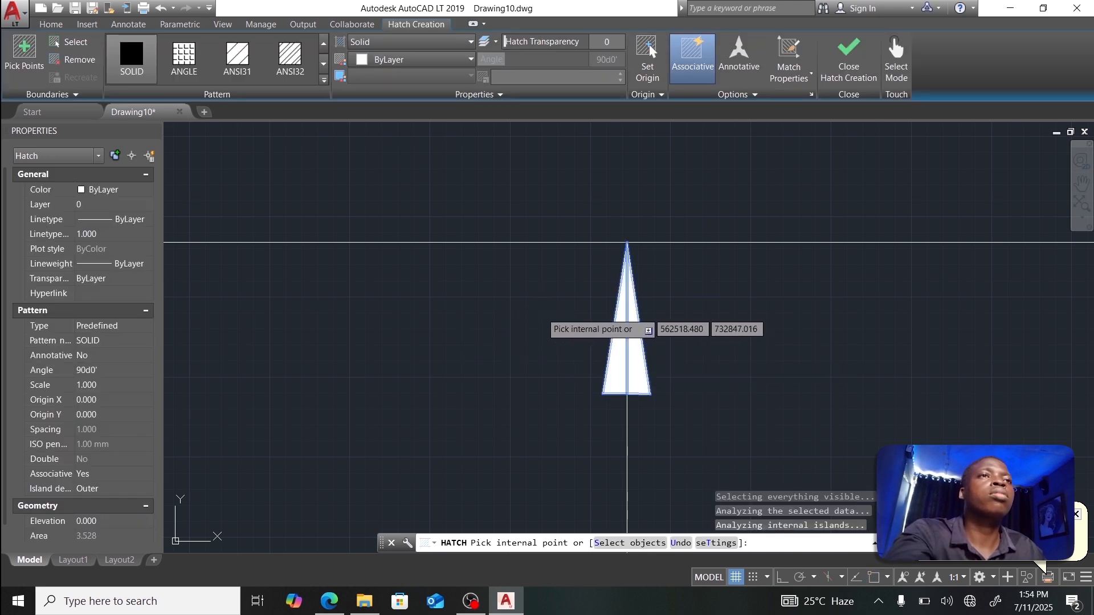
key(Escape)
Step: Add a single-line 'U N' text label at height 2 with default rotation
scroll(642, 300, down, 4)
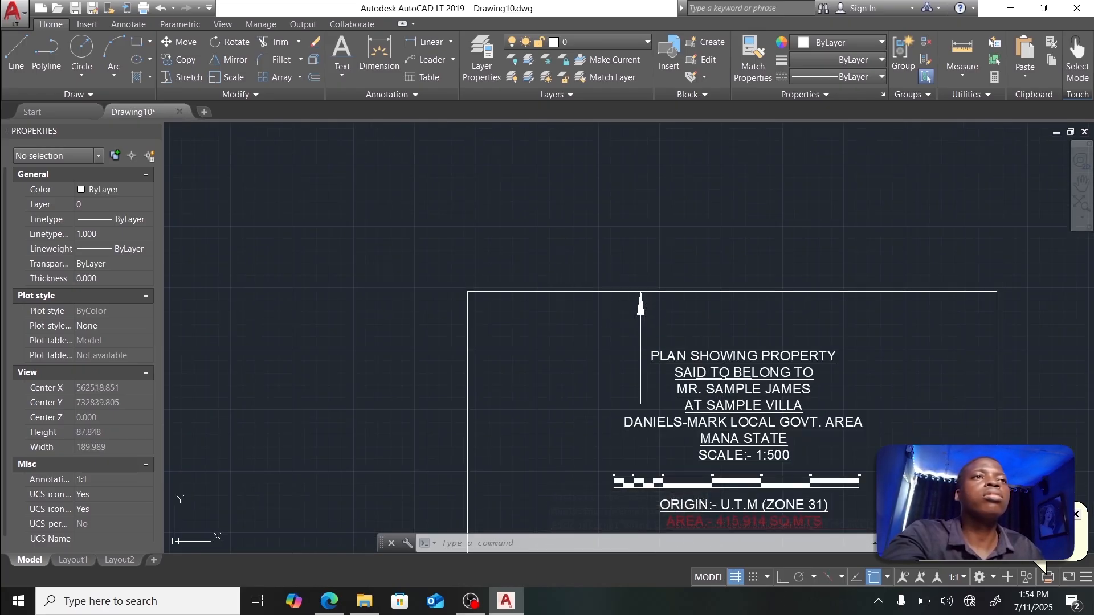
click(342, 73)
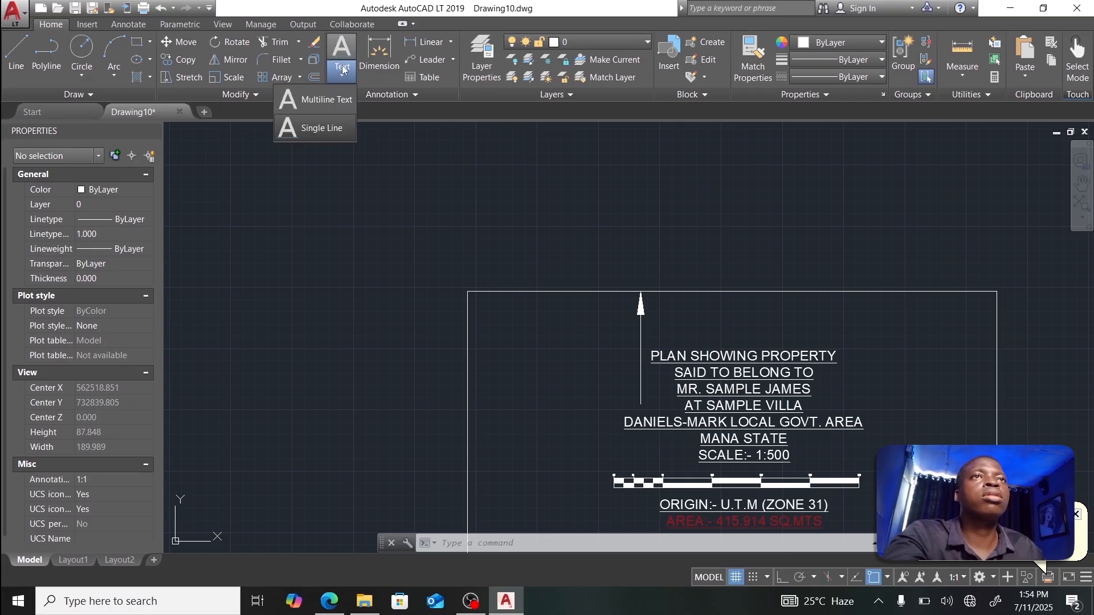
click(321, 128)
click(566, 342)
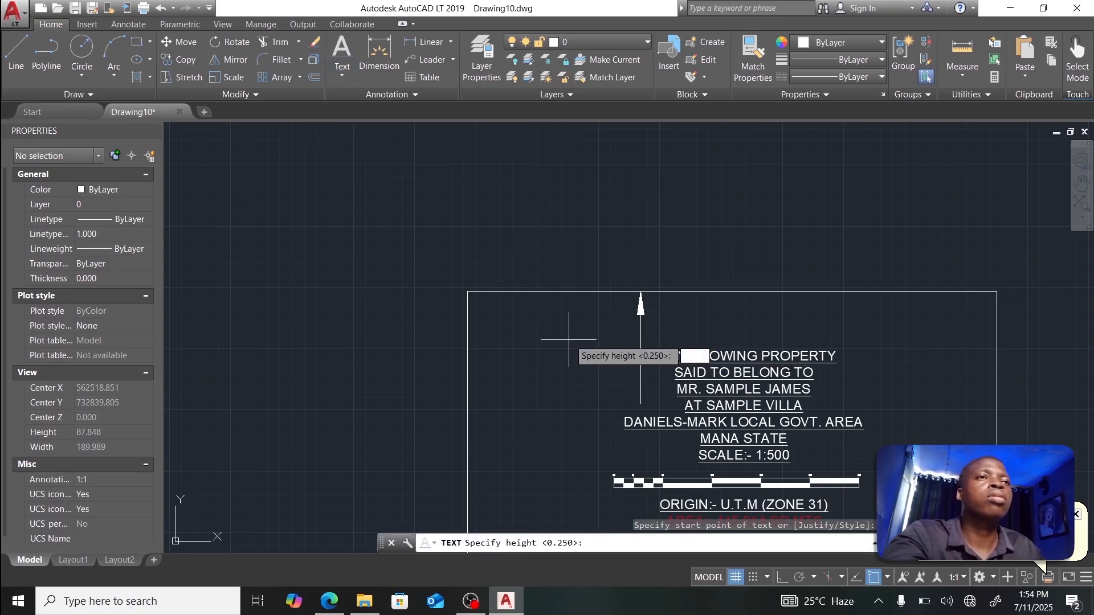
text(2)
key(Return)
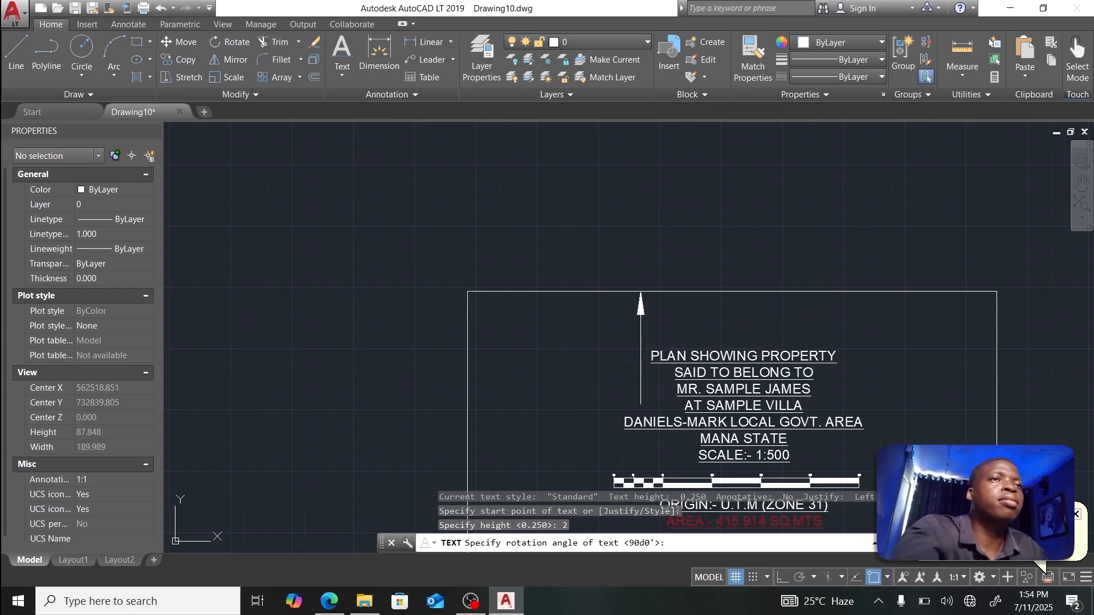
key(Return)
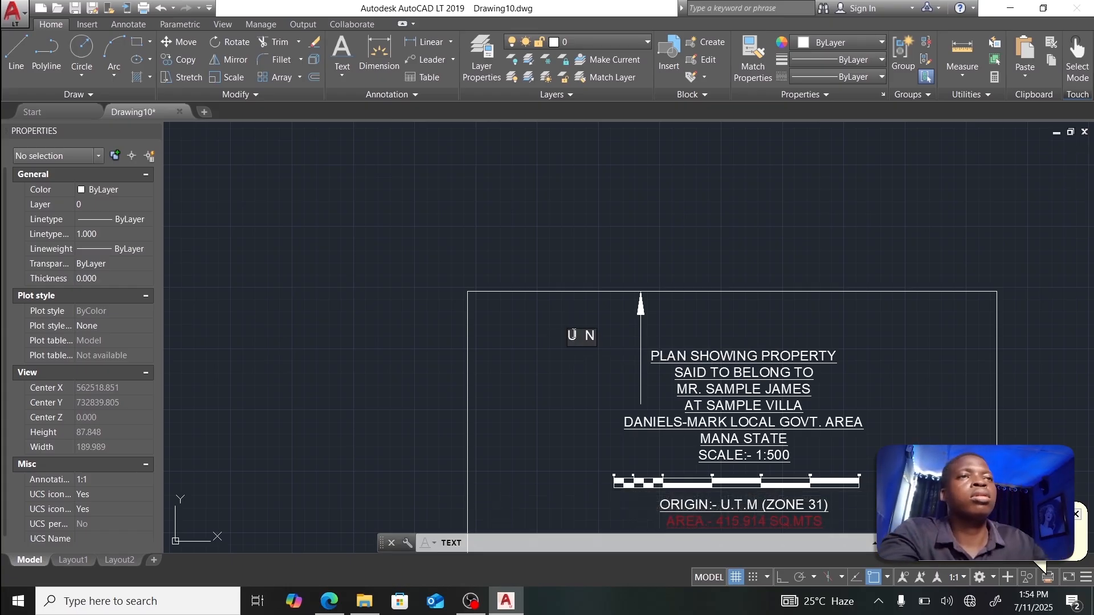
key(Return)
Step: Move the U N label beside the north arrow and zoom out to the whole sheet
click(569, 335)
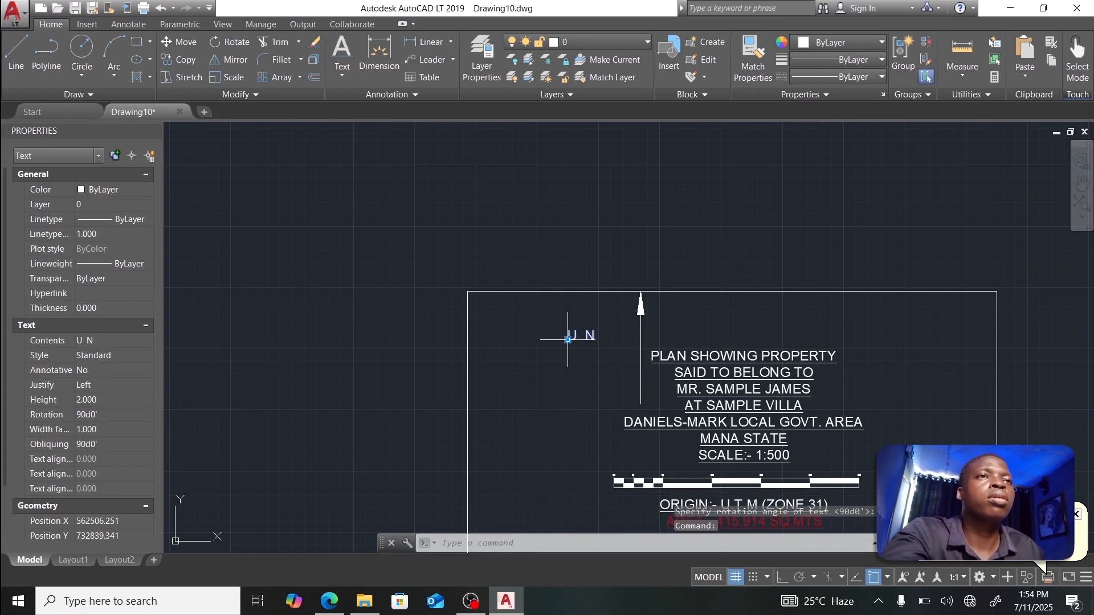
click(568, 339)
click(627, 336)
key(Escape)
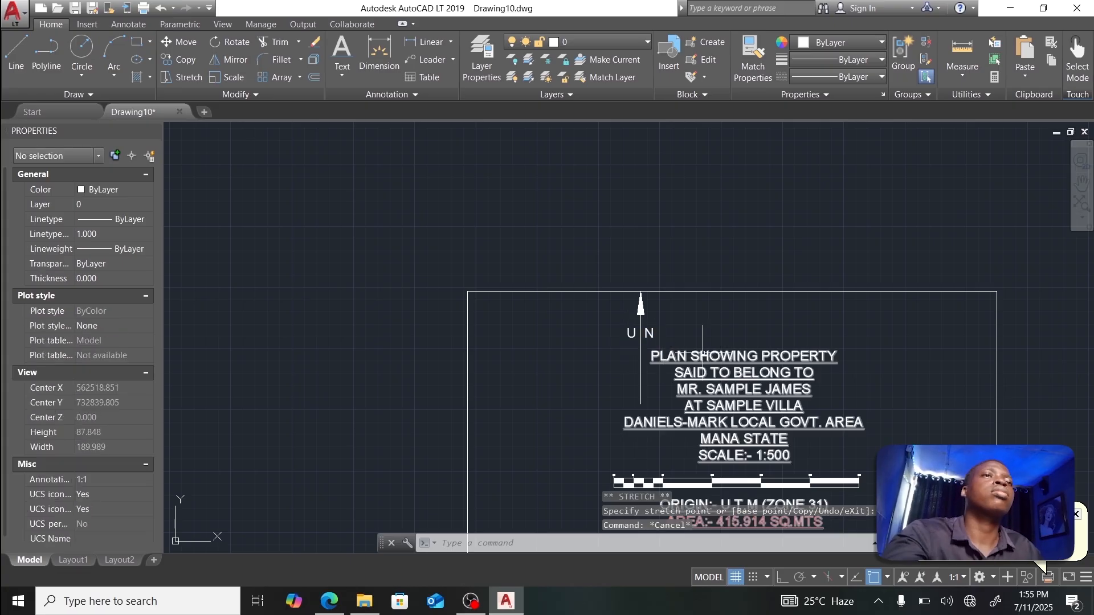
scroll(698, 340, down, 6)
middle_drag(715, 395, 552, 267)
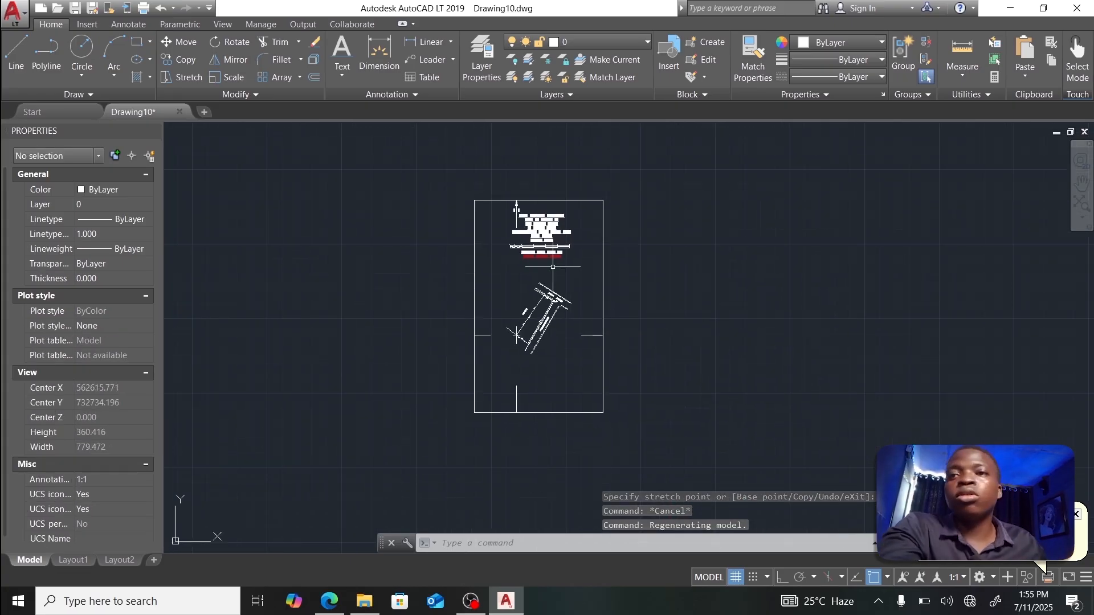
Step: Select the plot corner survey point and copy its easting (Position X) value
scroll(572, 328, up, 5)
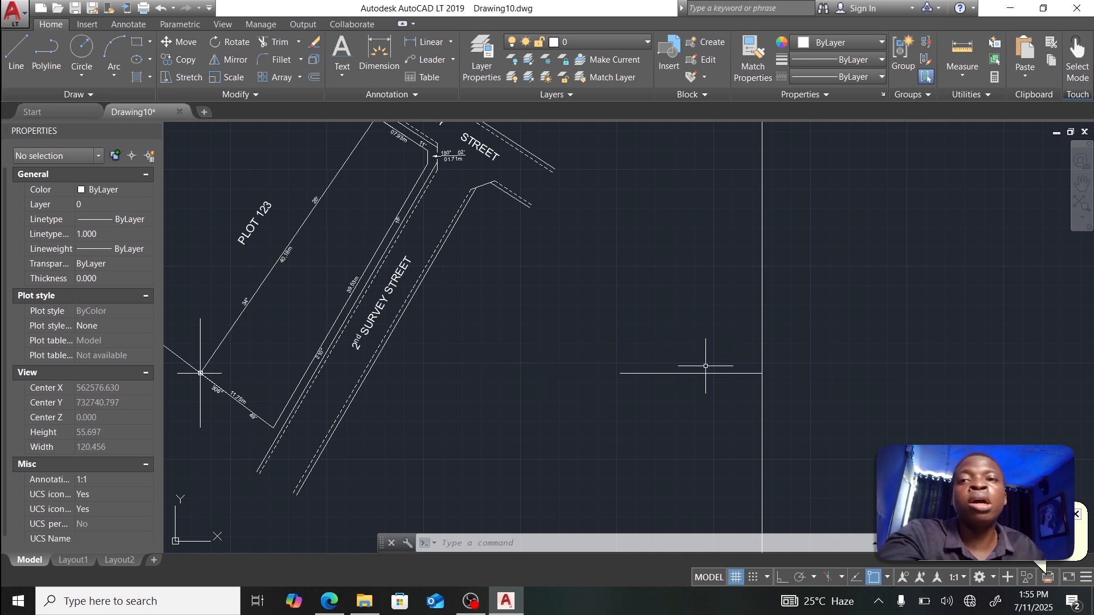
middle_drag(556, 354, 740, 336)
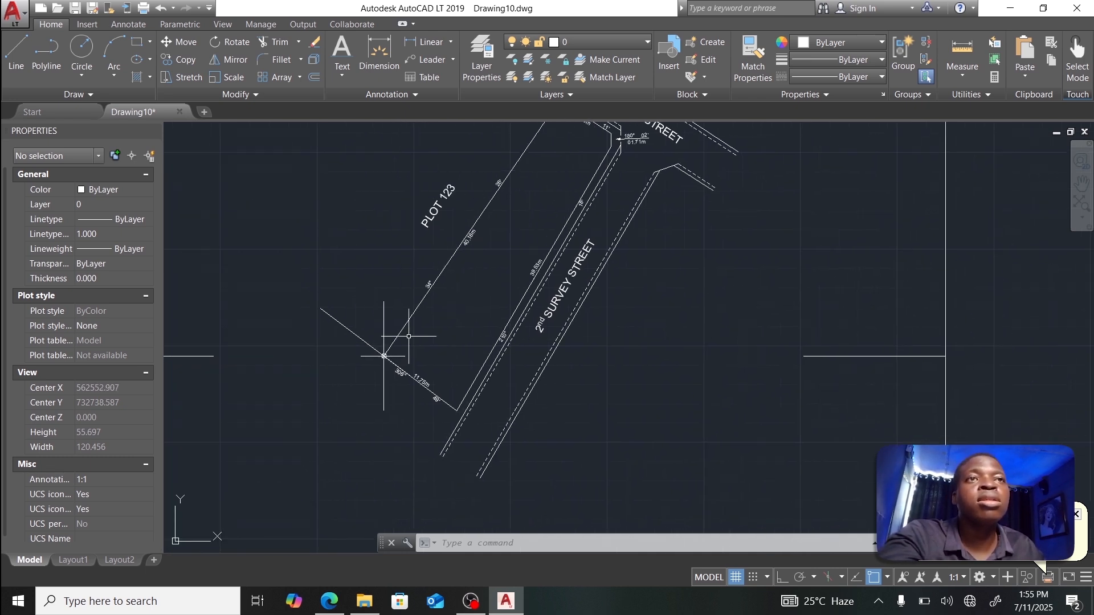
scroll(408, 337, up, 10)
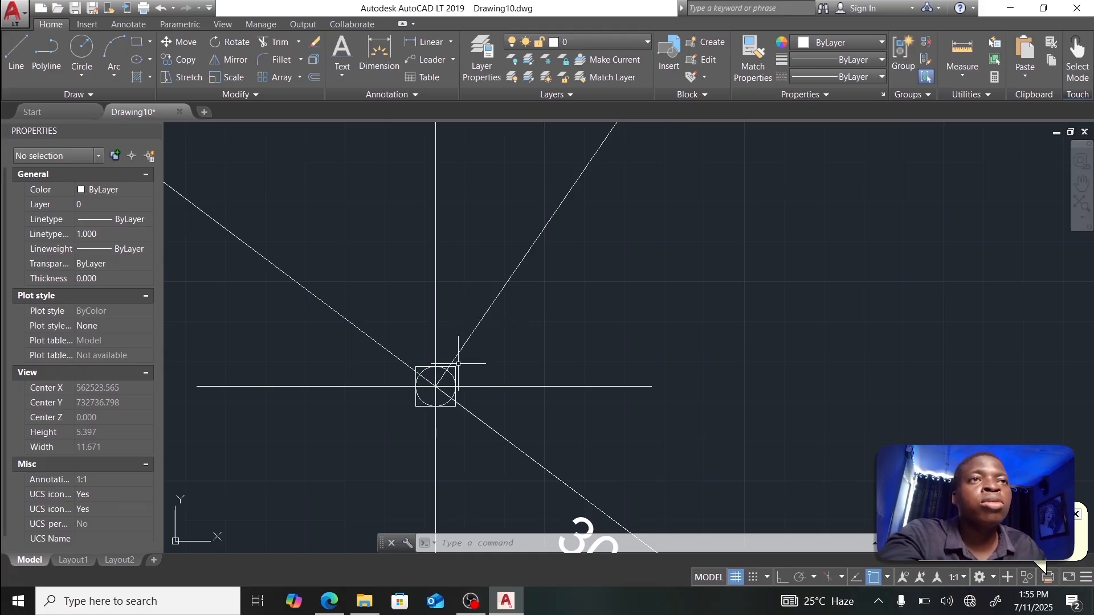
click(437, 369)
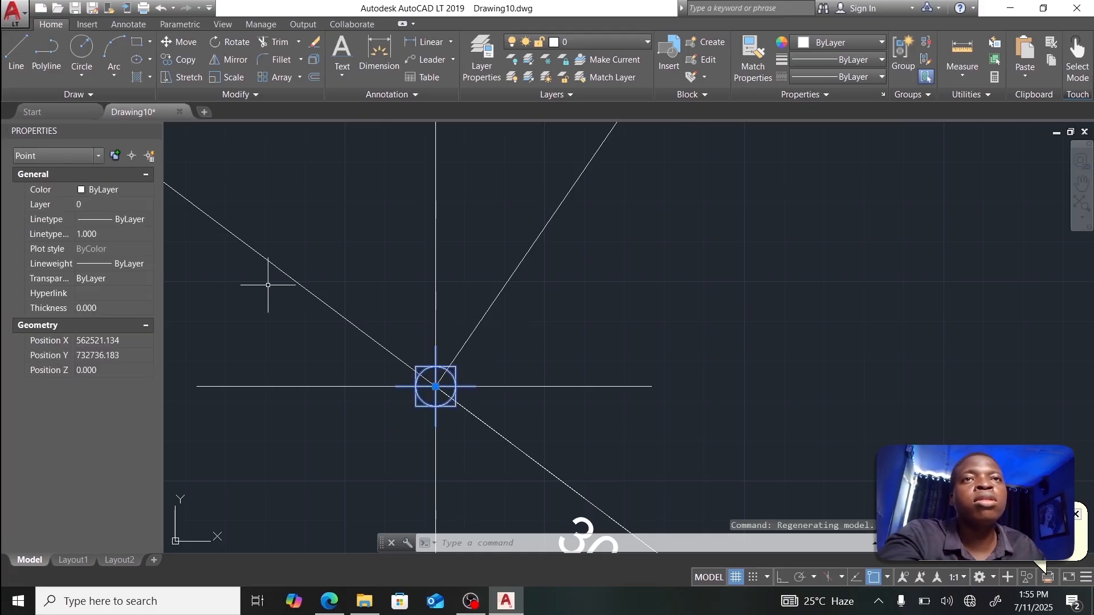
click(79, 341)
key(ctrl+c)
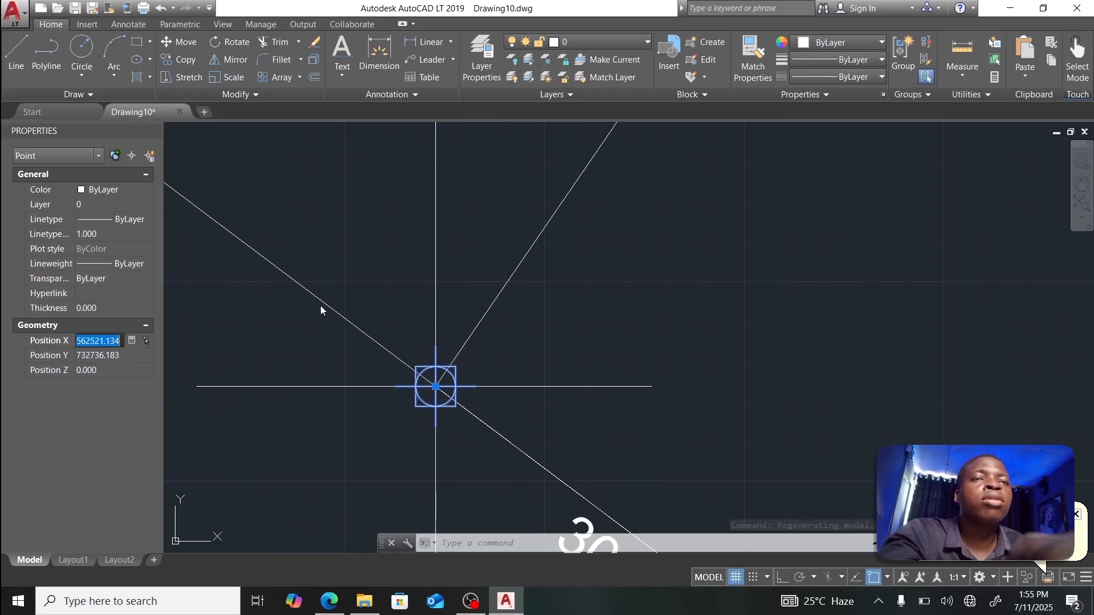
scroll(320, 309, down, 6)
scroll(393, 366, up, 4)
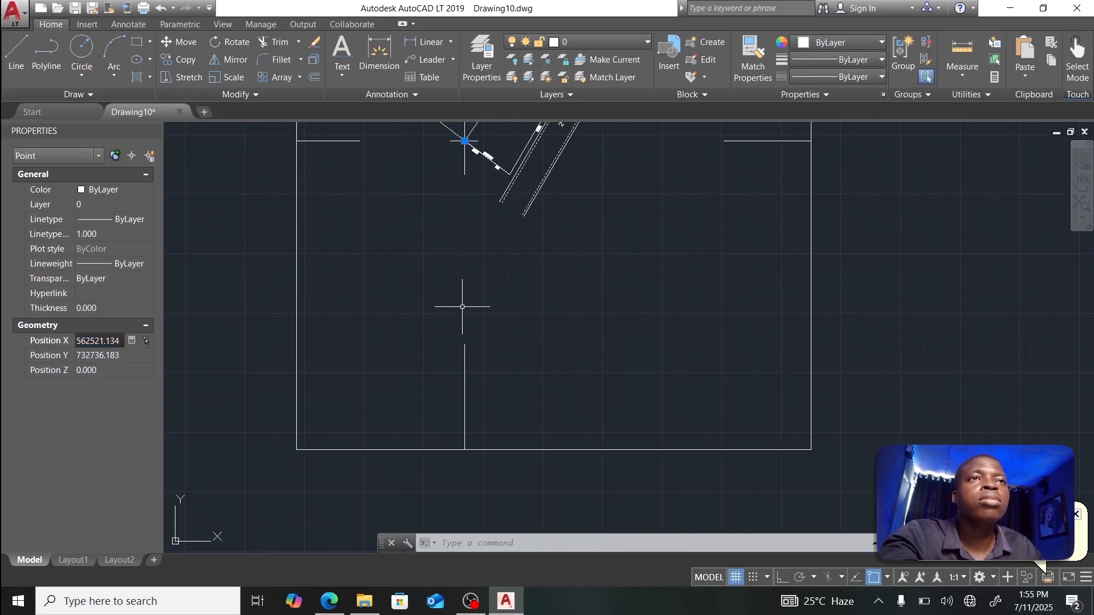
Step: Paste the easting 562521.134 as text near the vertical grid line
key(Escape)
click(454, 301)
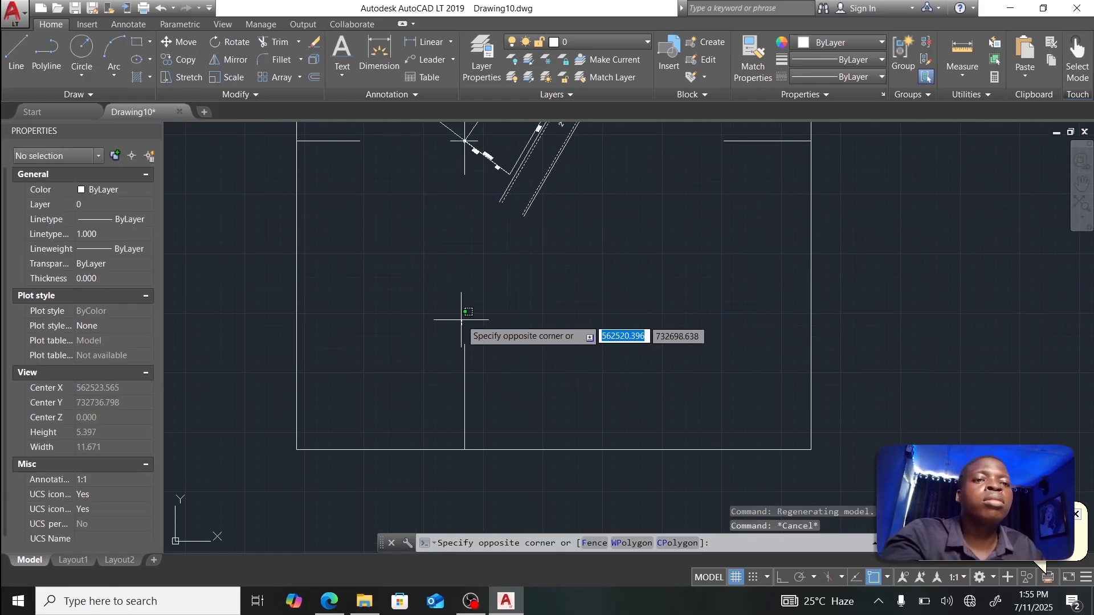
key(ctrl+v)
click(397, 378)
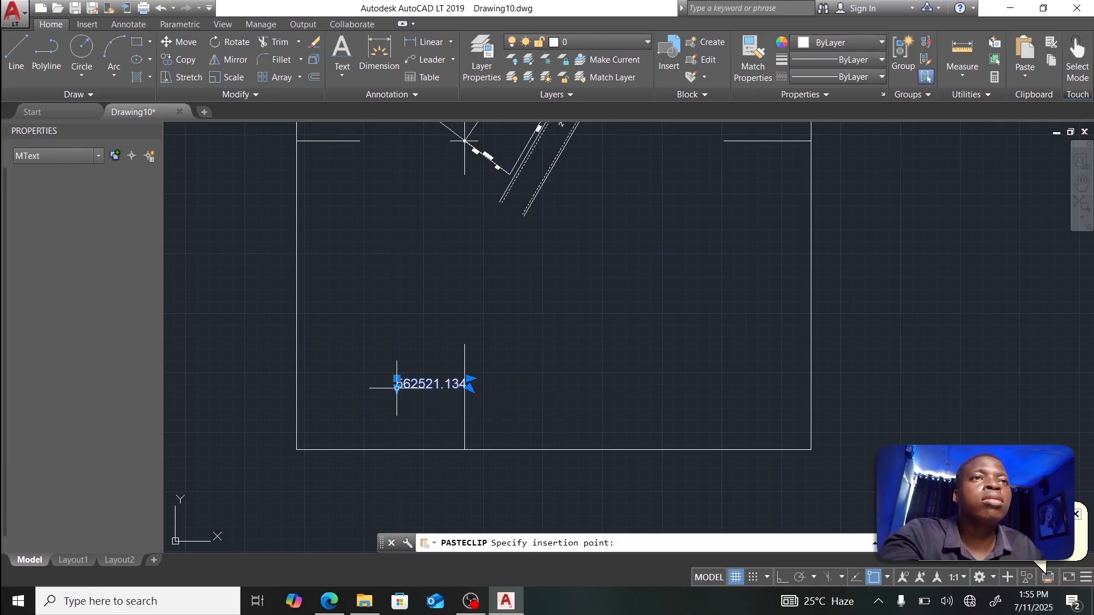
scroll(440, 383, up, 5)
scroll(384, 374, down, 3)
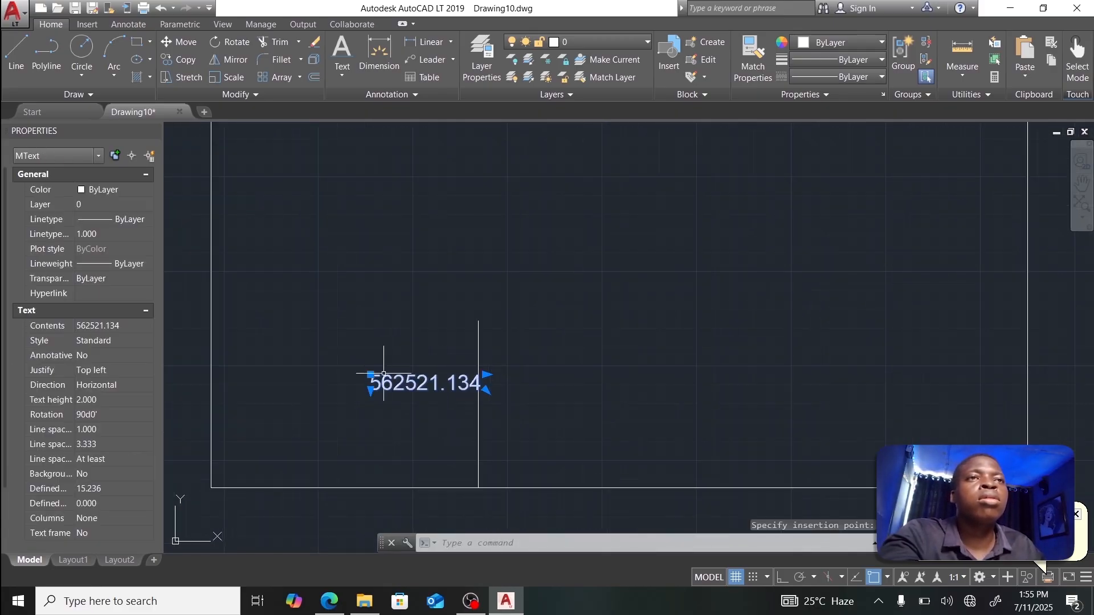
Step: Set the easting label's rotation to 0 and move it beside the vertical grid tick
click(111, 412)
text(0)
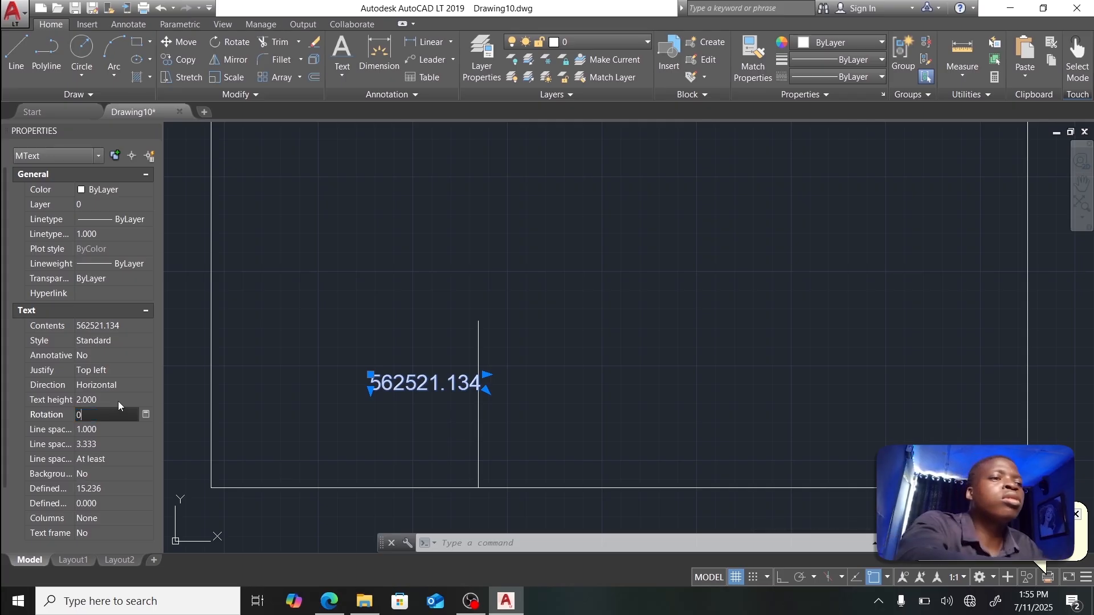
key(Return)
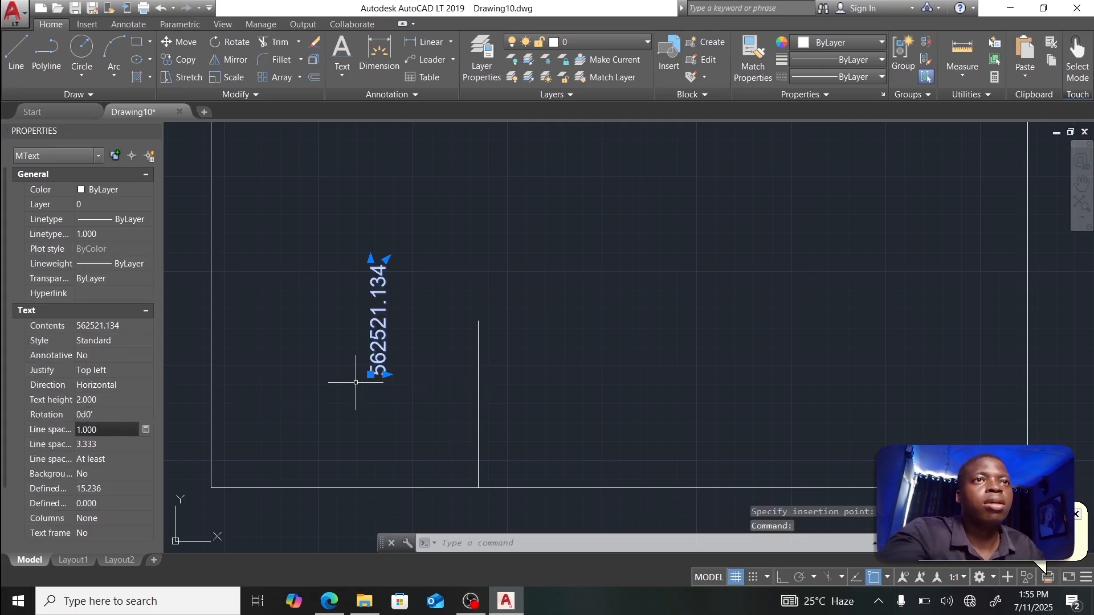
click(370, 375)
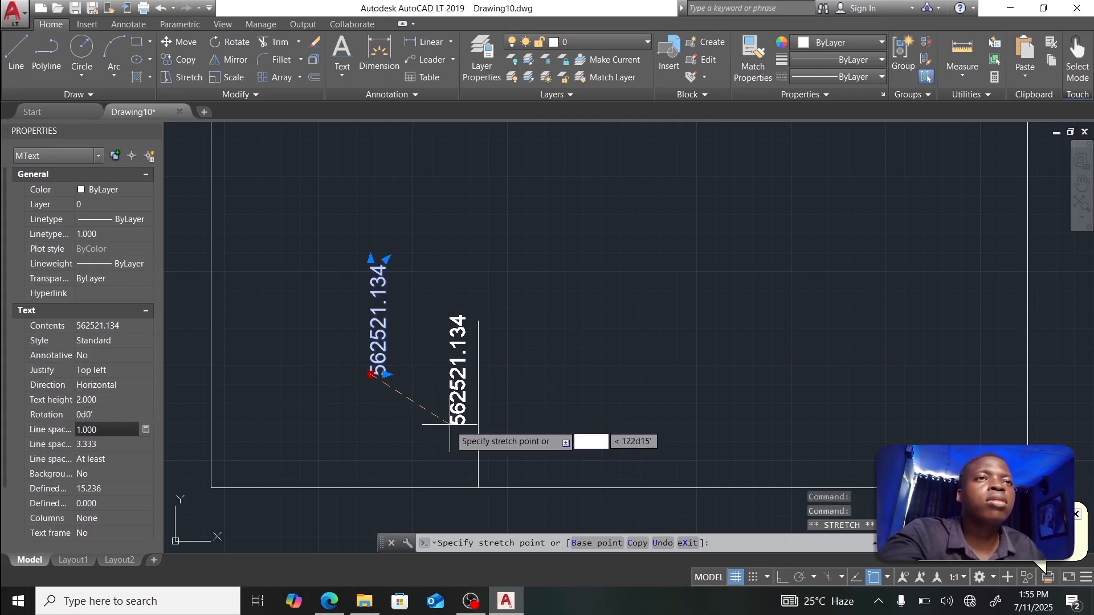
click(450, 424)
scroll(514, 259, down, 2)
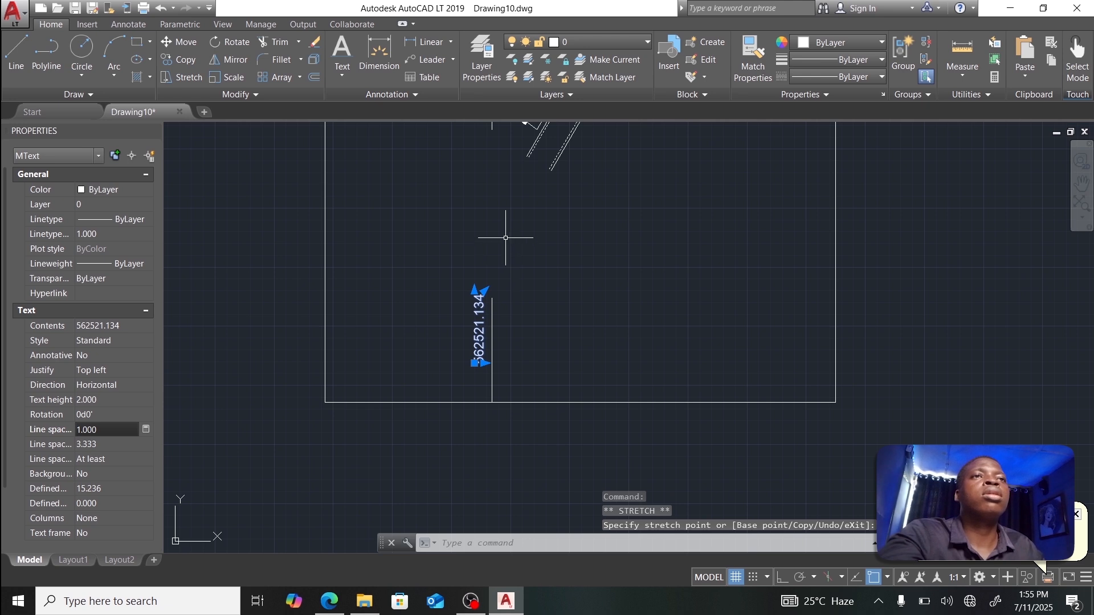
scroll(506, 237, down, 5)
scroll(501, 243, up, 2)
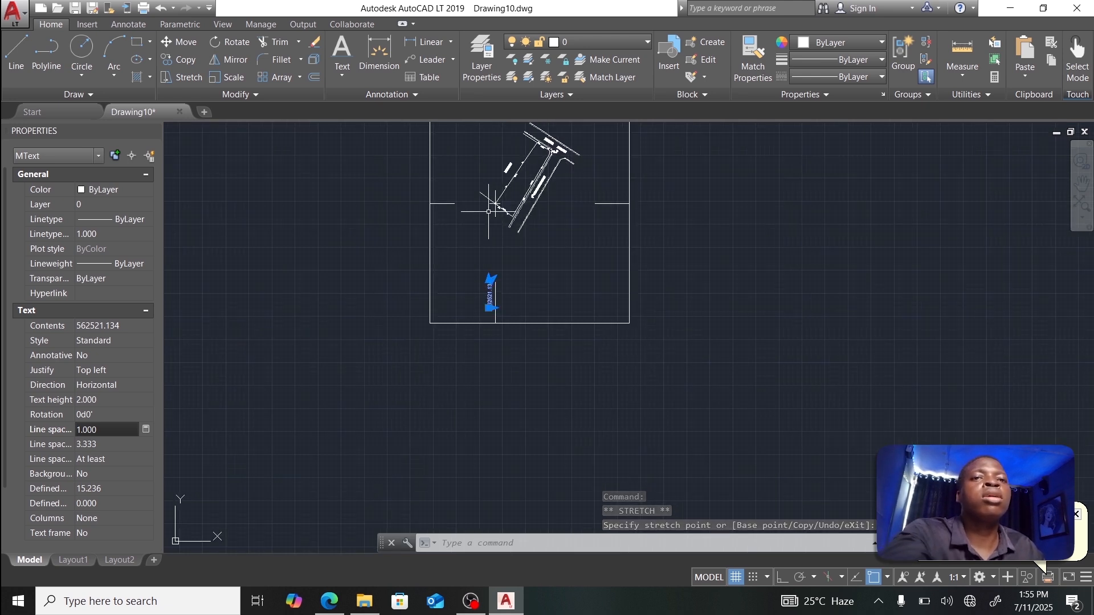
key(Escape)
Step: Bring the plot corner into view and select its survey point again
scroll(467, 151, up, 6)
middle_drag(486, 184, 520, 318)
click(435, 182)
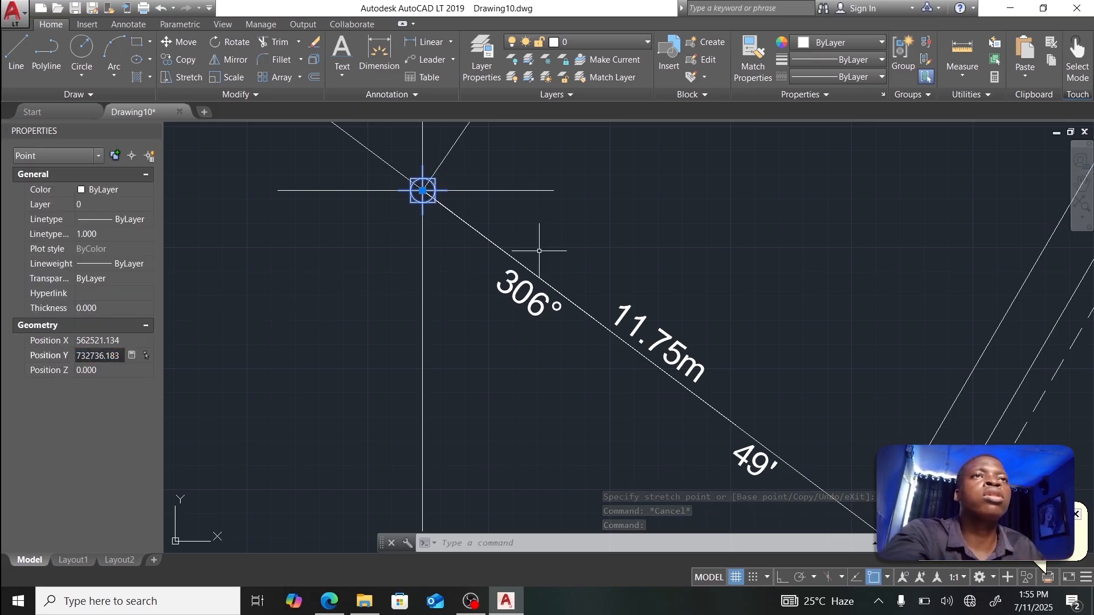
Step: Paste the northing 732736.183 as text near the right-side horizontal grid line
key(Escape)
click(625, 222)
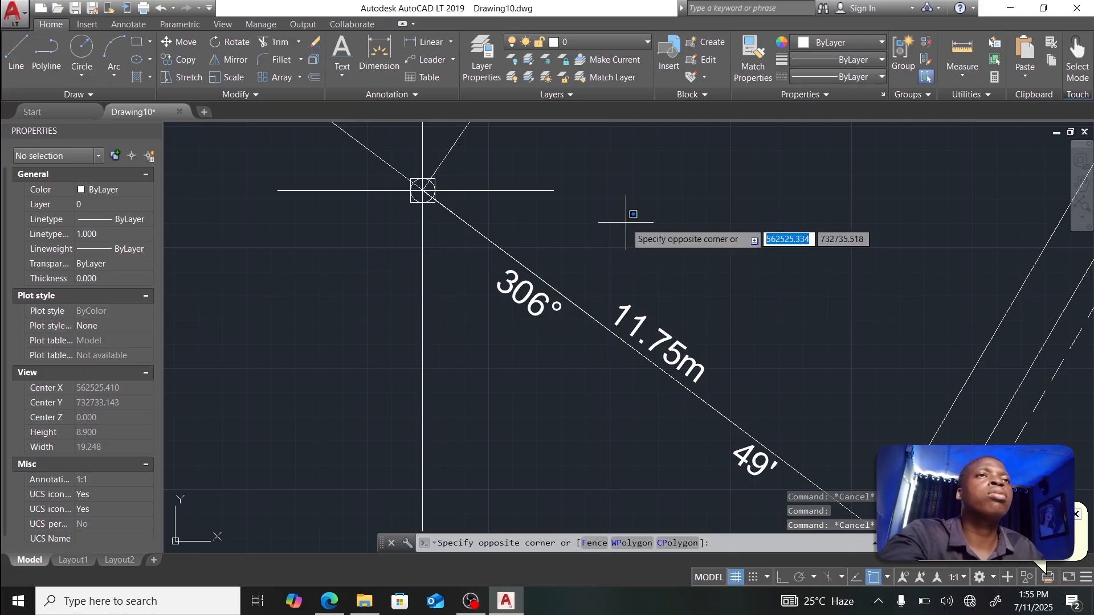
key(Escape)
scroll(688, 217, down, 5)
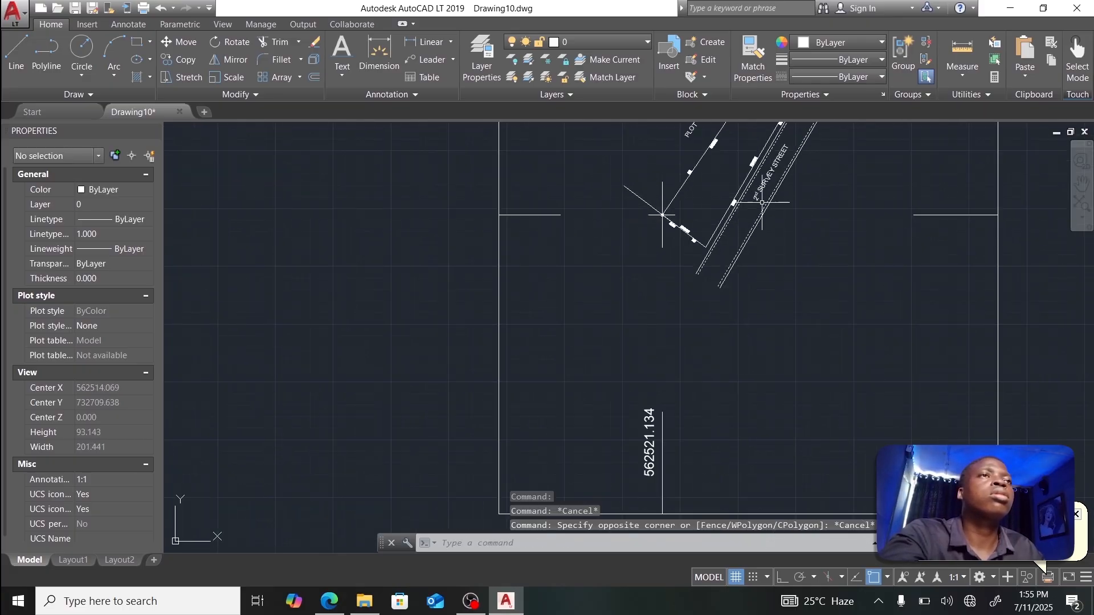
scroll(923, 208, up, 3)
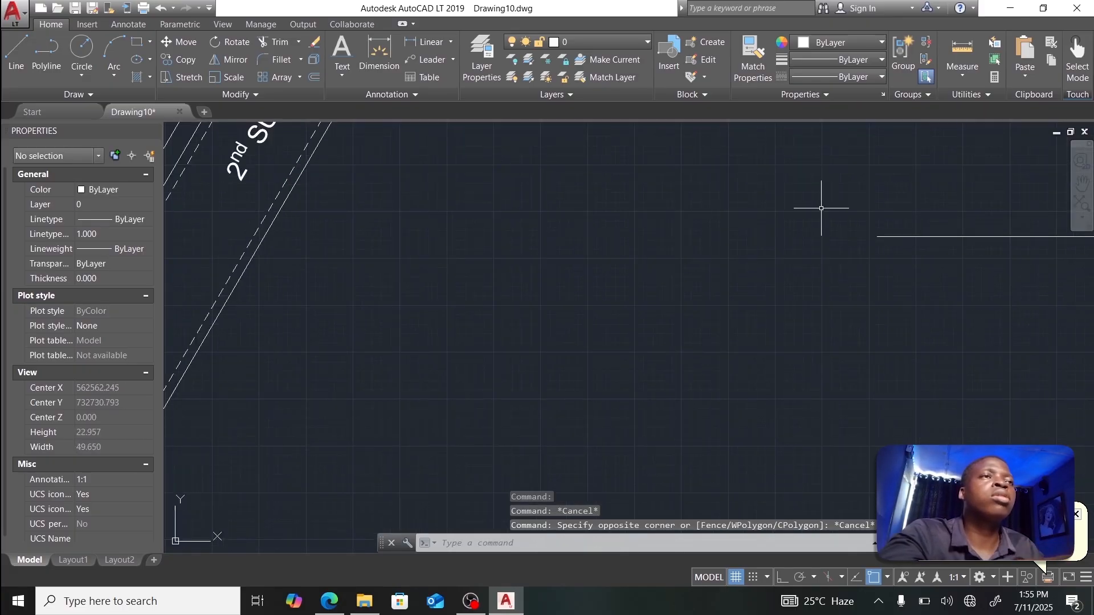
text(732736.183)
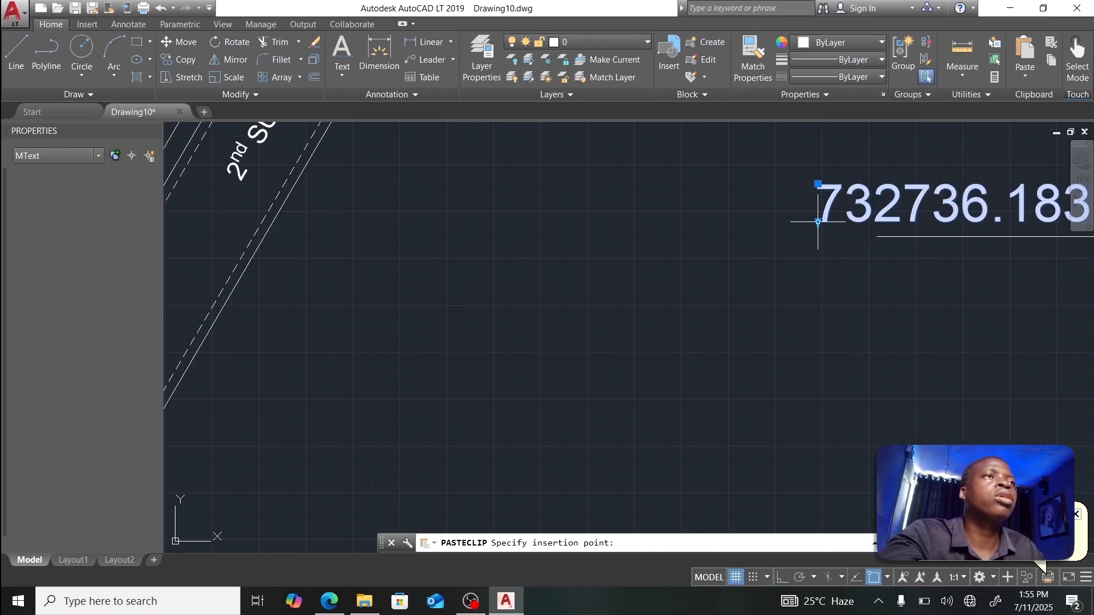
click(818, 221)
Step: Move the northing label onto the horizontal grid tick and center the whole sheet in view
middle_drag(818, 222, 397, 215)
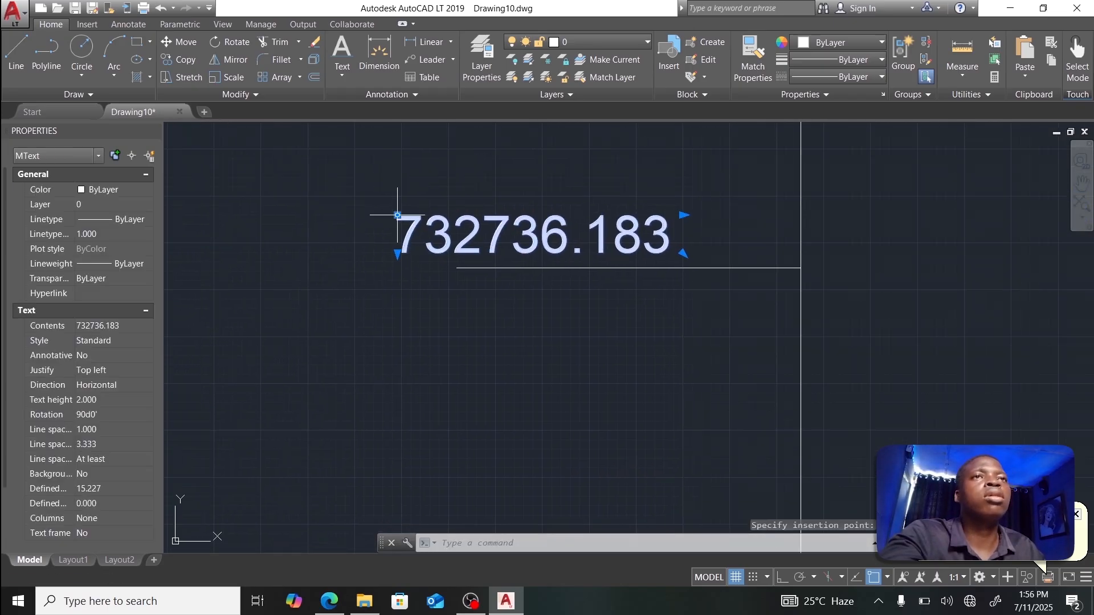
click(397, 216)
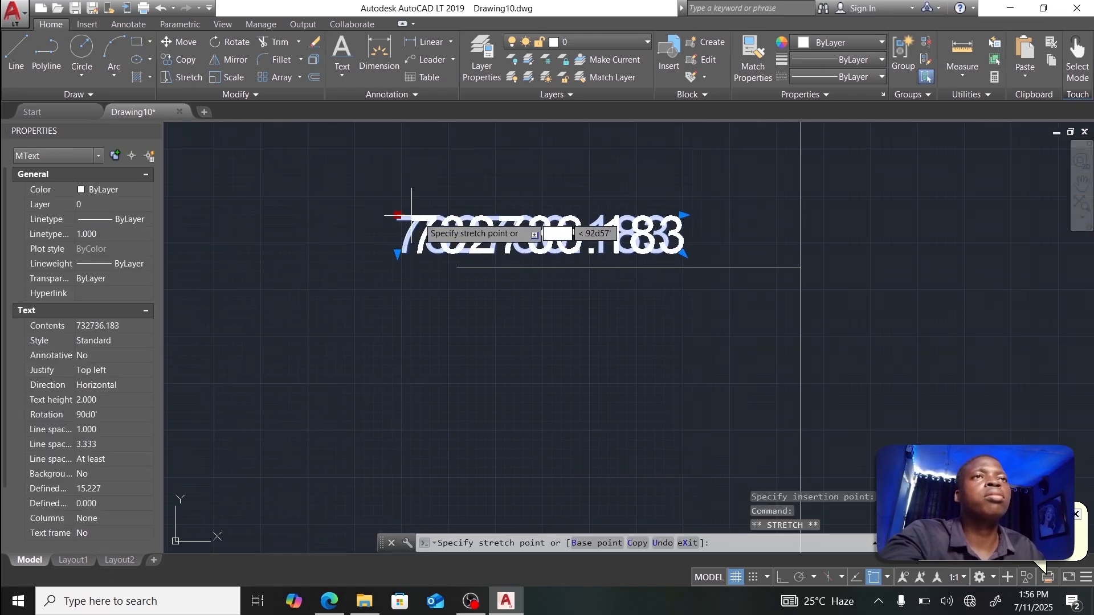
click(471, 216)
key(Escape)
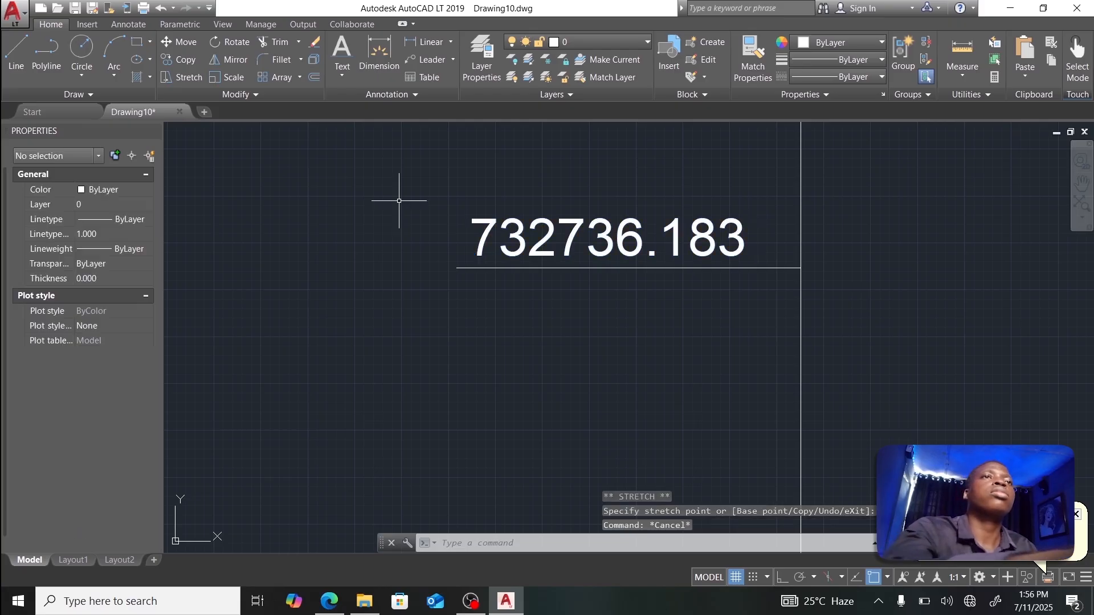
scroll(399, 200, down, 8)
mouse_move(370, 204)
middle_down()
mouse_move(485, 248)
mouse_move(487, 333)
middle_up()
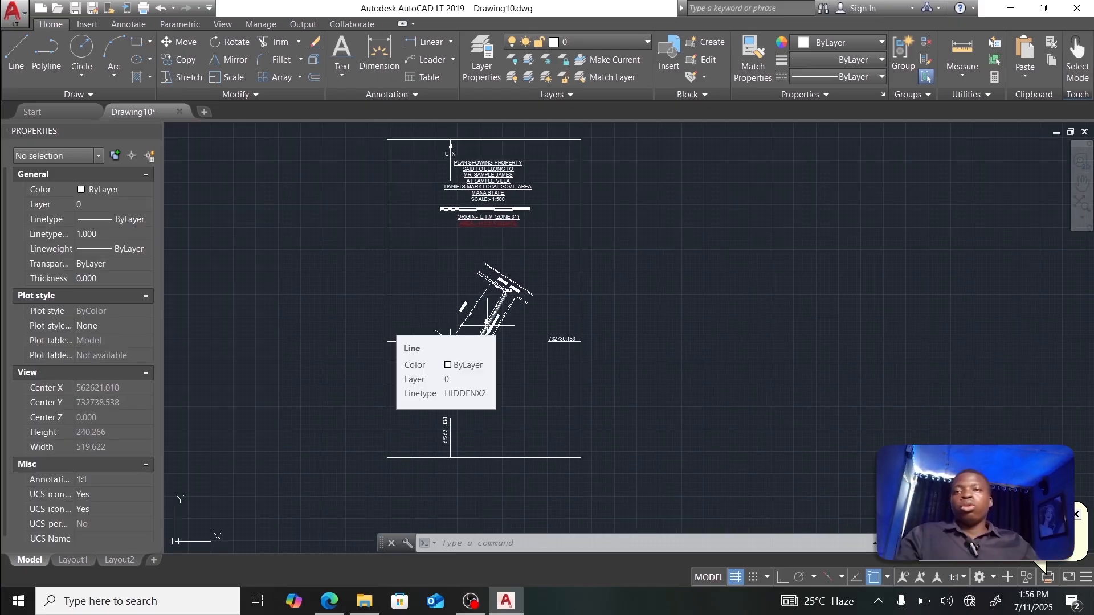
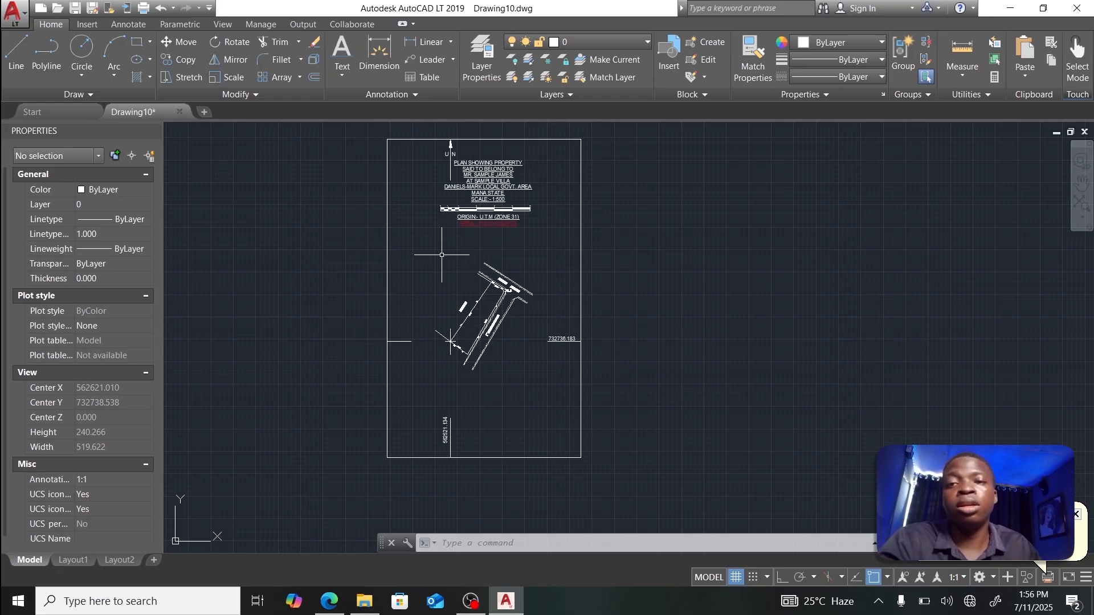
Step: Start a plot and select the AutoCAD PDF (High Quality Print) plotter
click(19, 23)
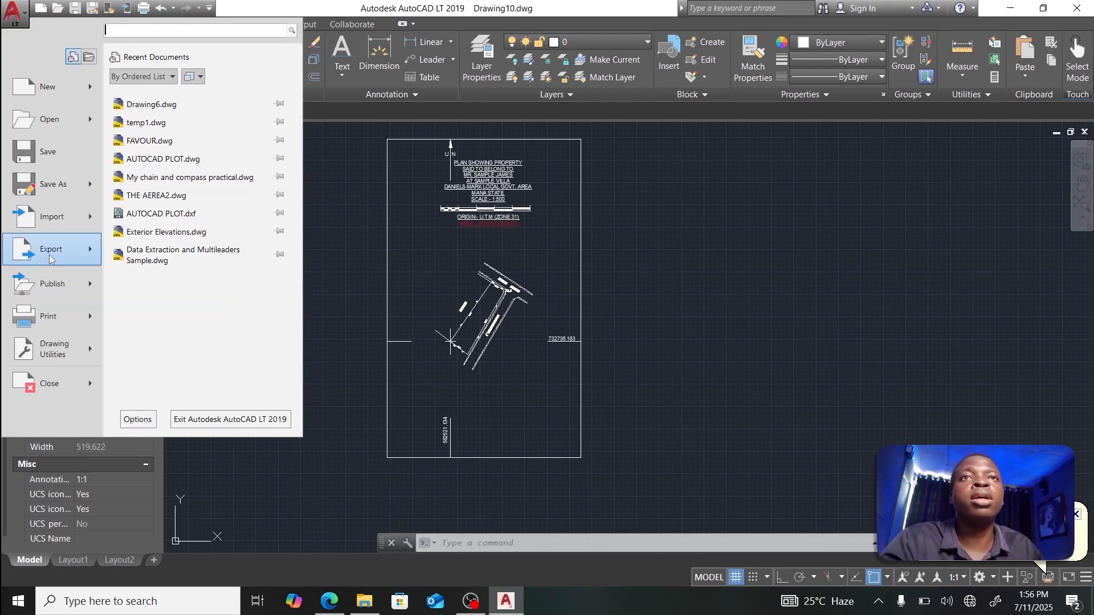
mouse_move(50, 319)
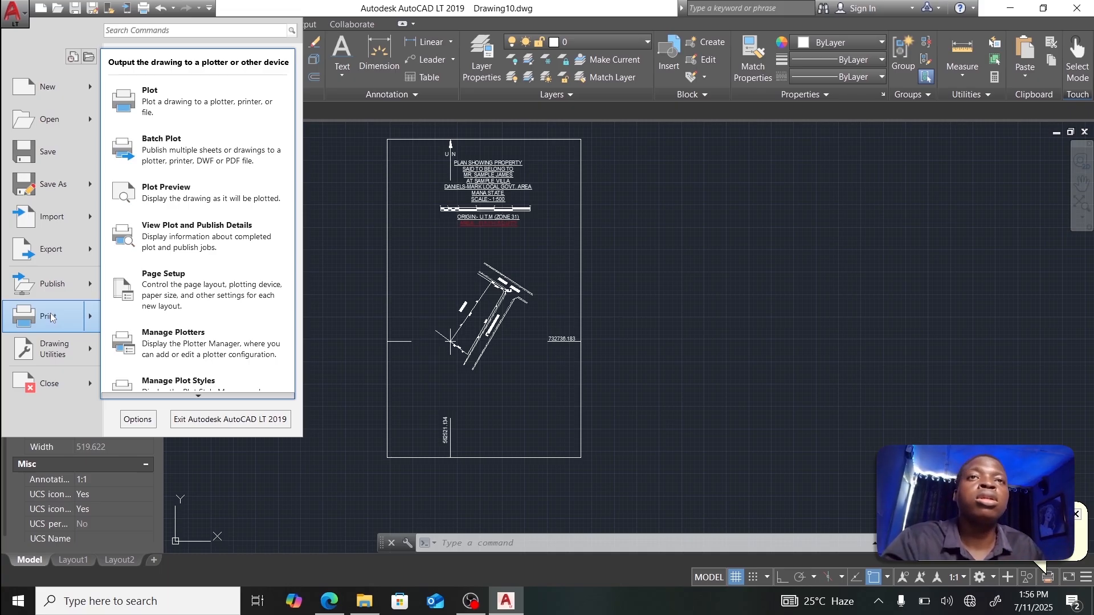
click(50, 317)
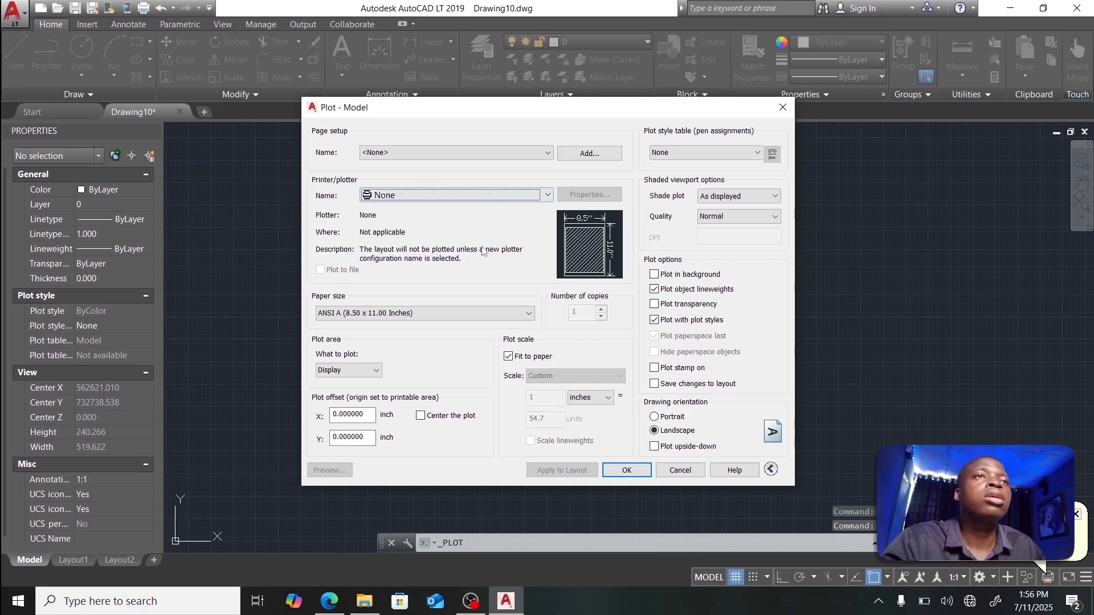
click(518, 197)
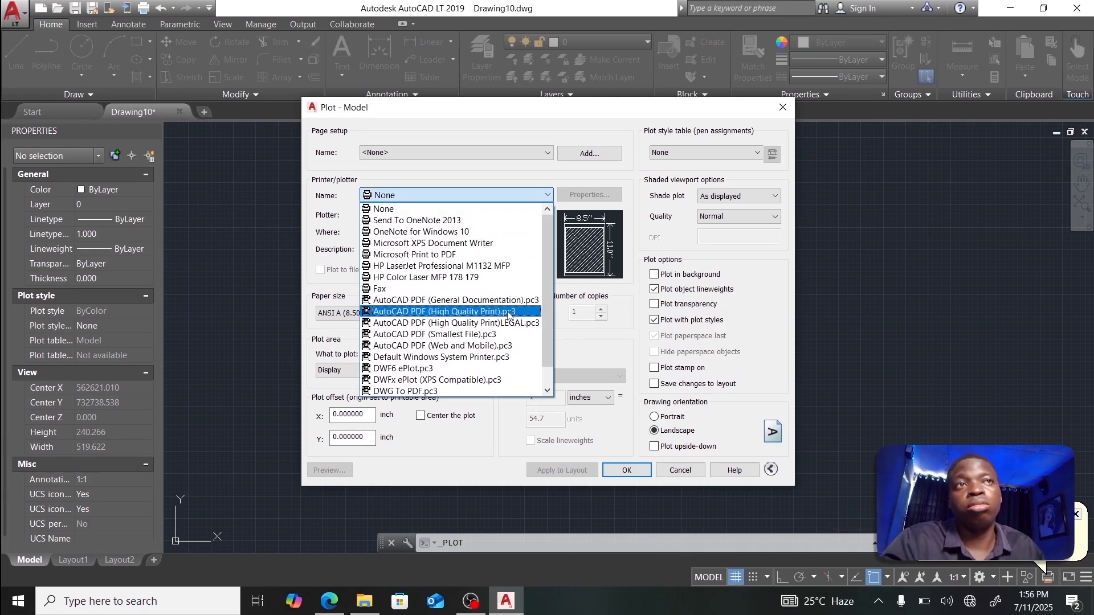
click(509, 314)
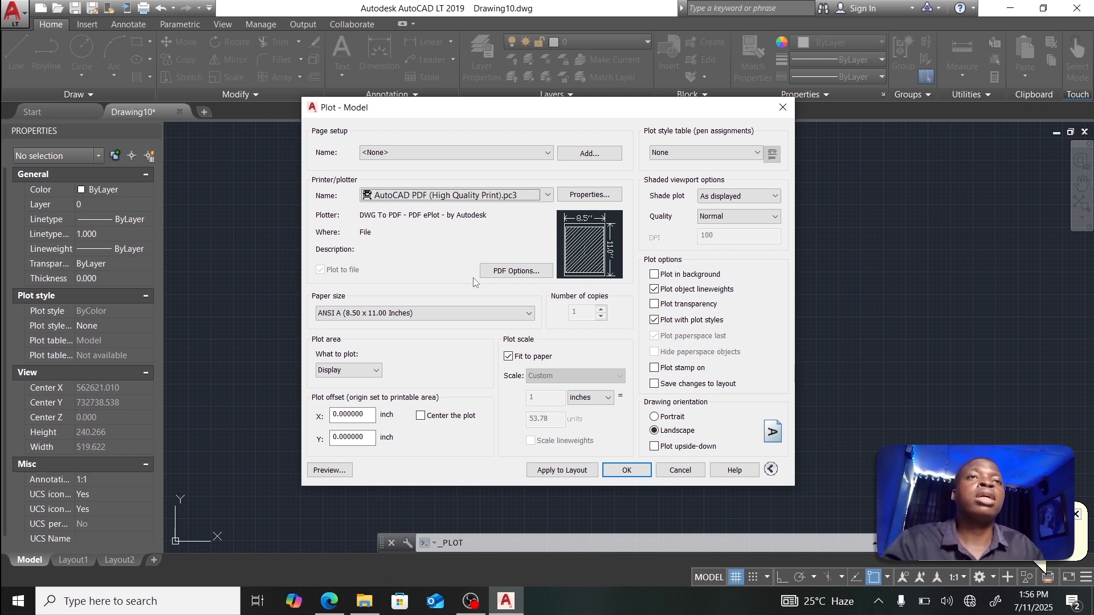
Step: Look over the paper sizes unchanged, then open the PDF plotter's configuration properties
click(443, 314)
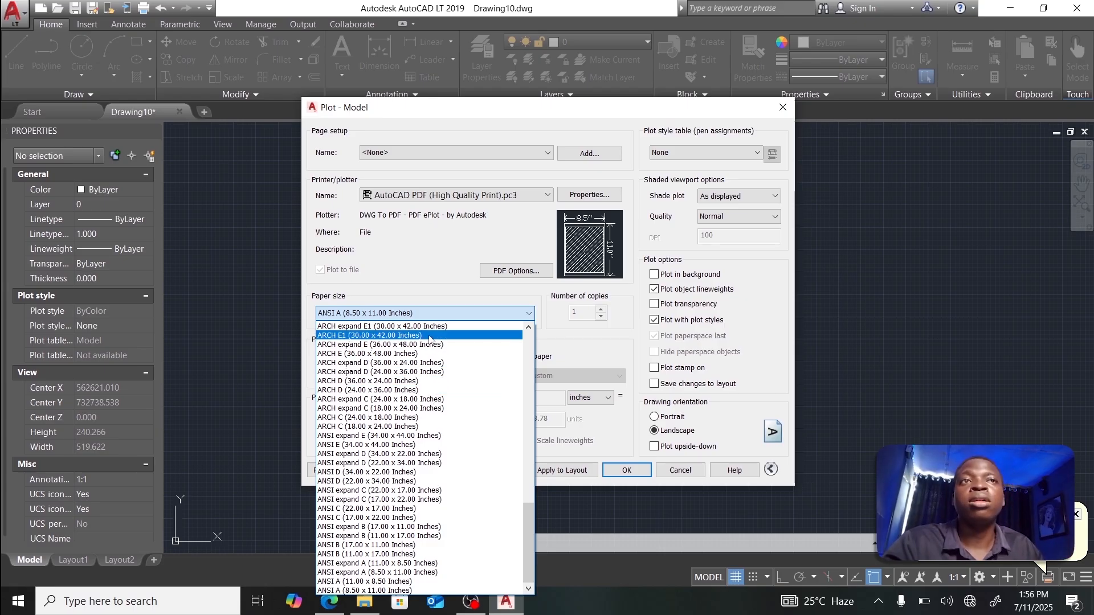
click(430, 288)
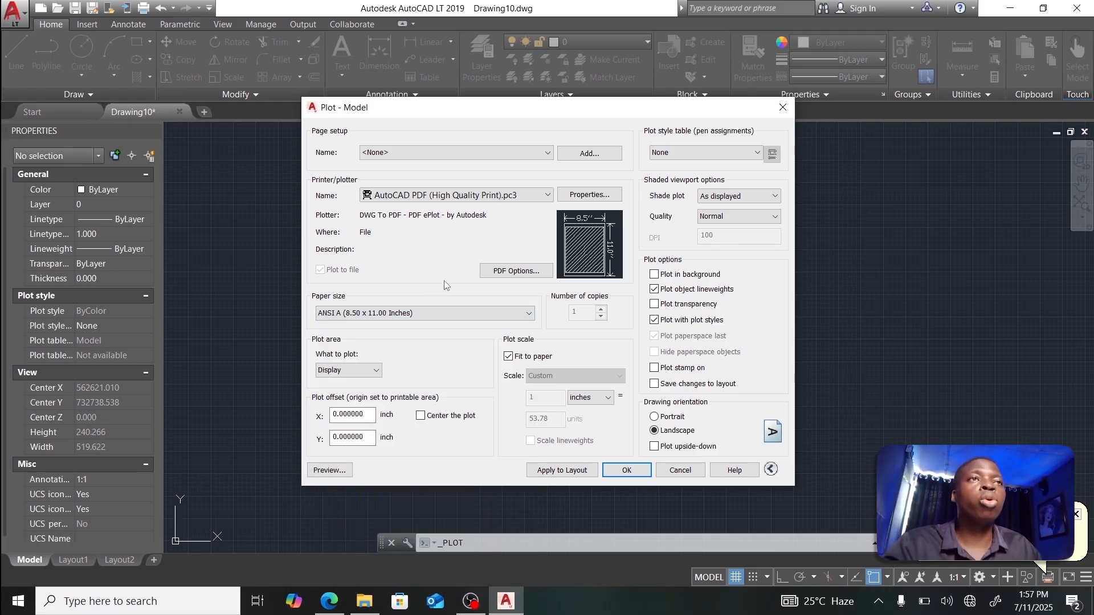
click(586, 196)
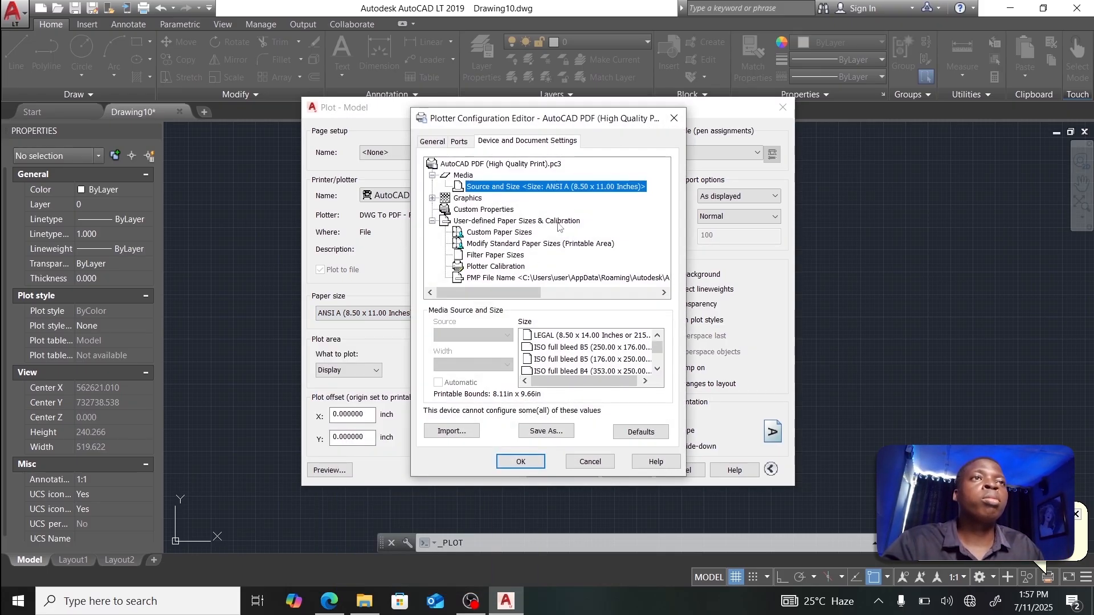
Step: Begin a new custom paper size from scratch at 215.9 × 355.6 millimetres
click(482, 232)
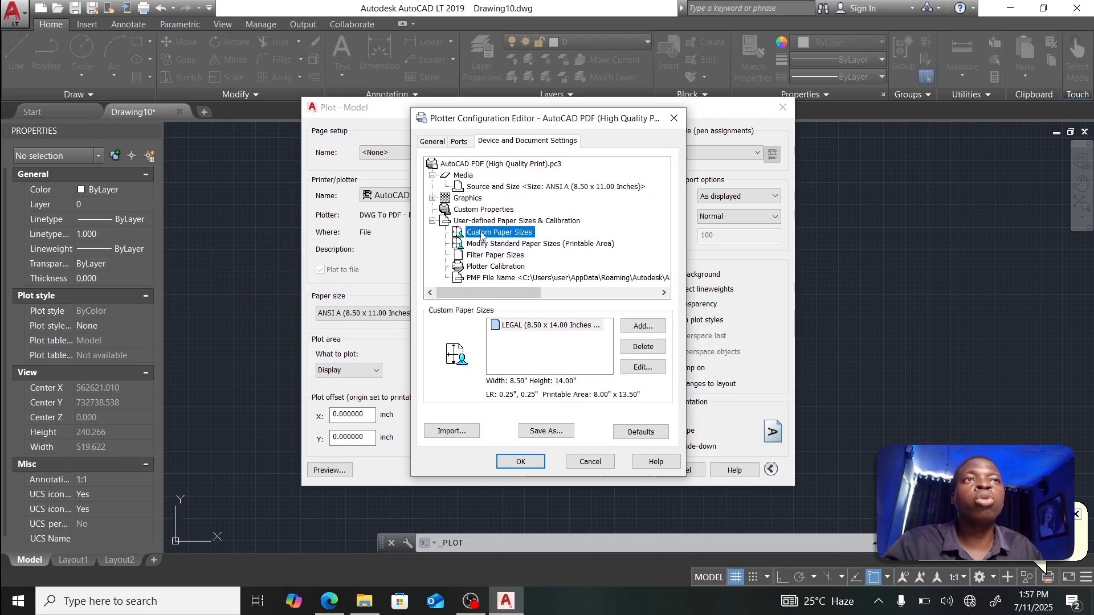
click(627, 327)
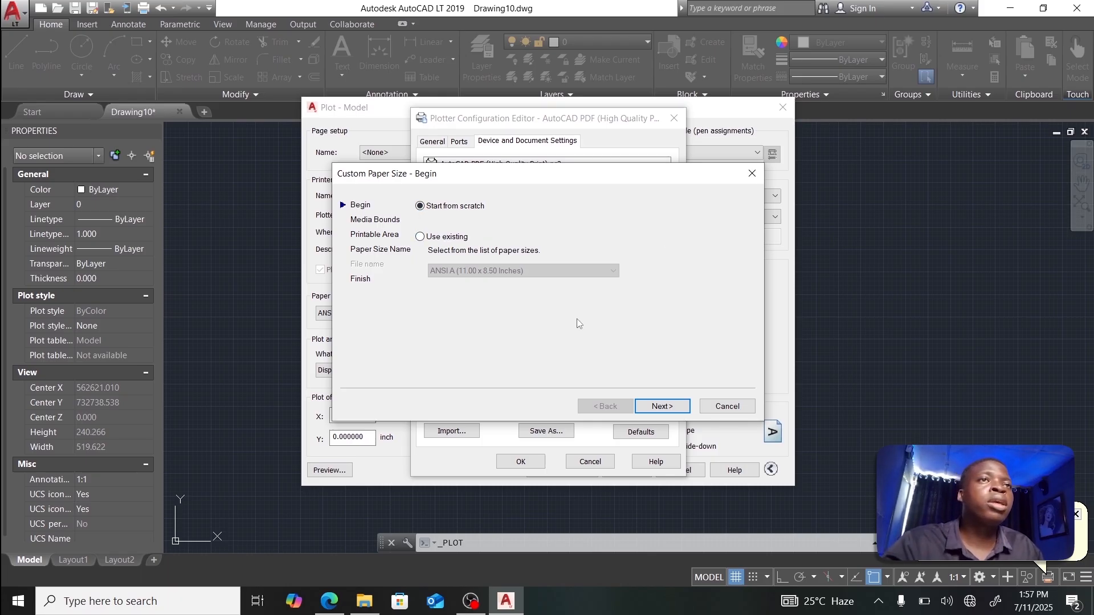
click(659, 405)
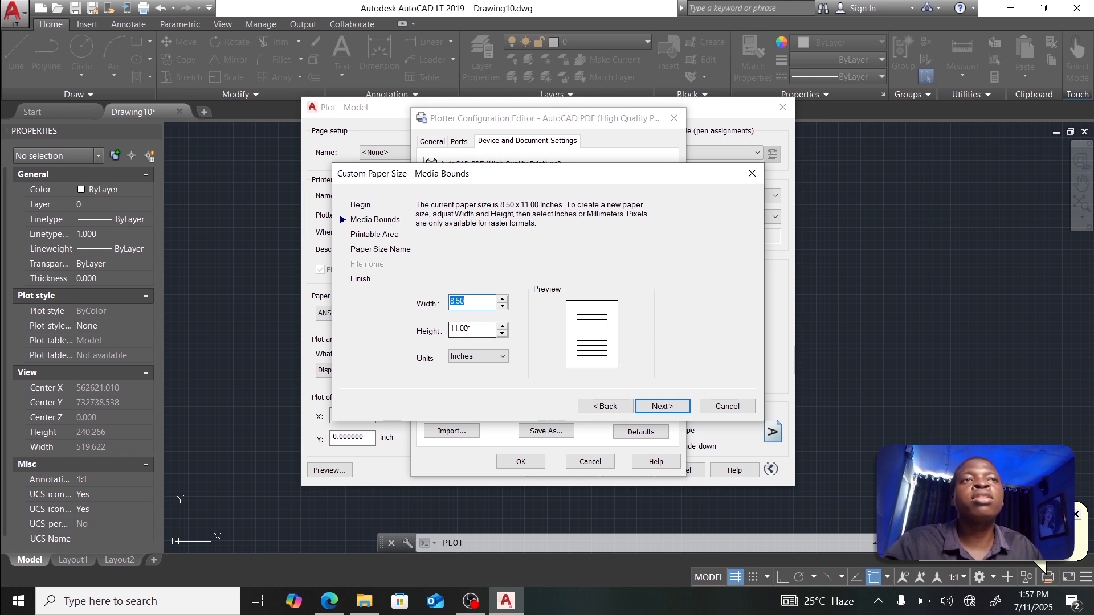
click(485, 357)
click(485, 365)
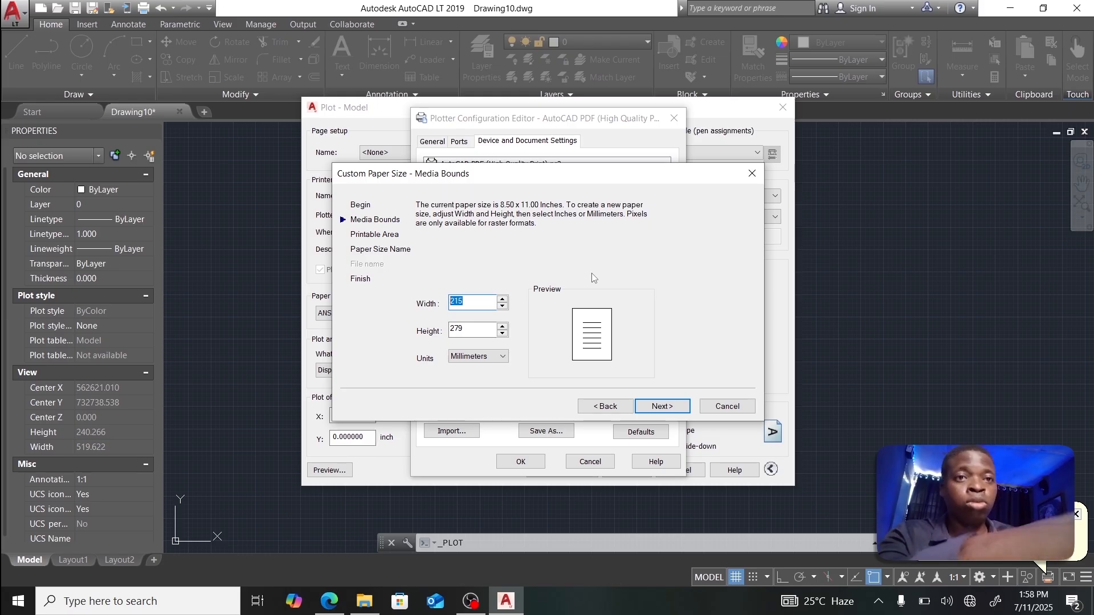
text(215)
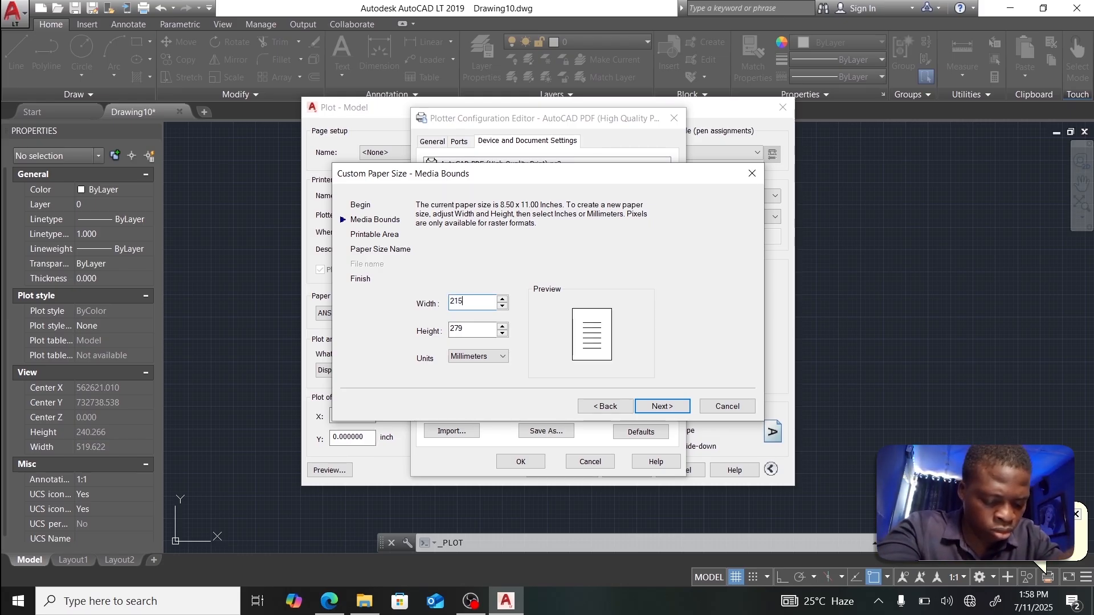
text(.9)
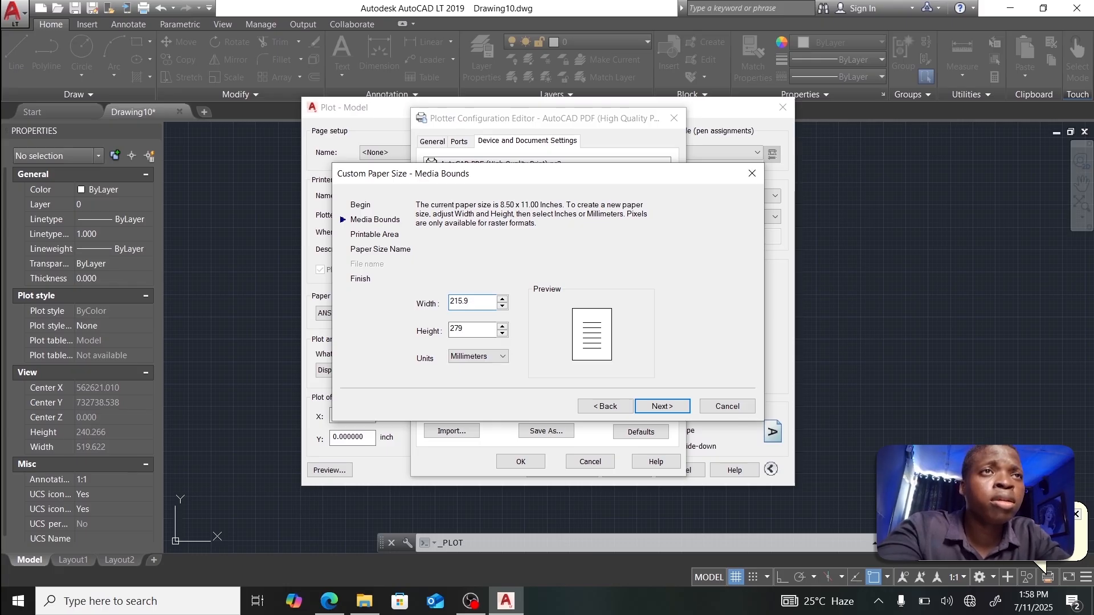
double_click(488, 327)
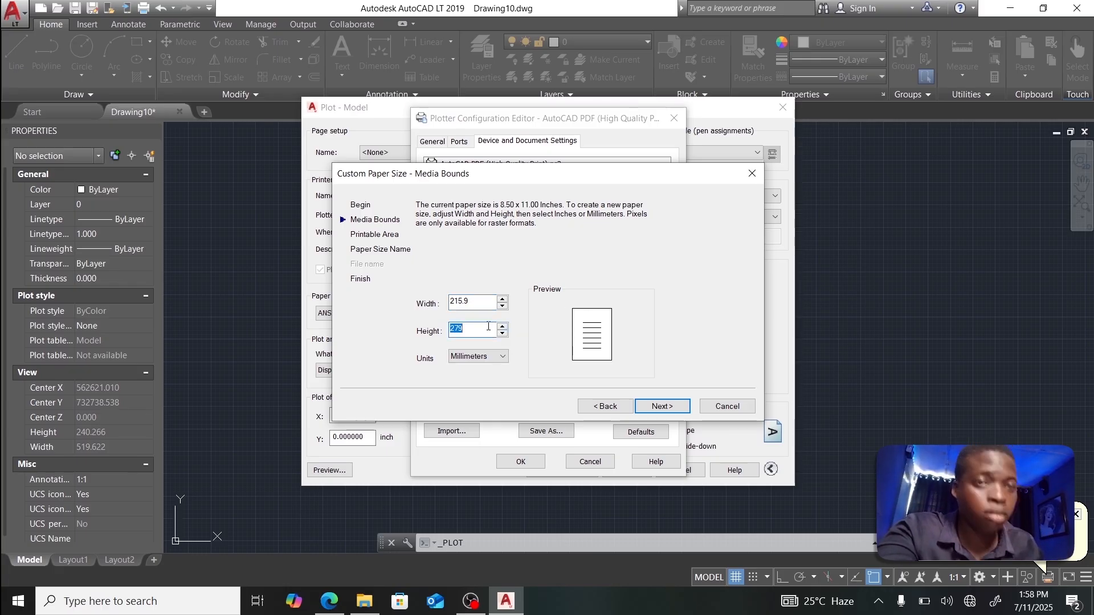
text(355.6)
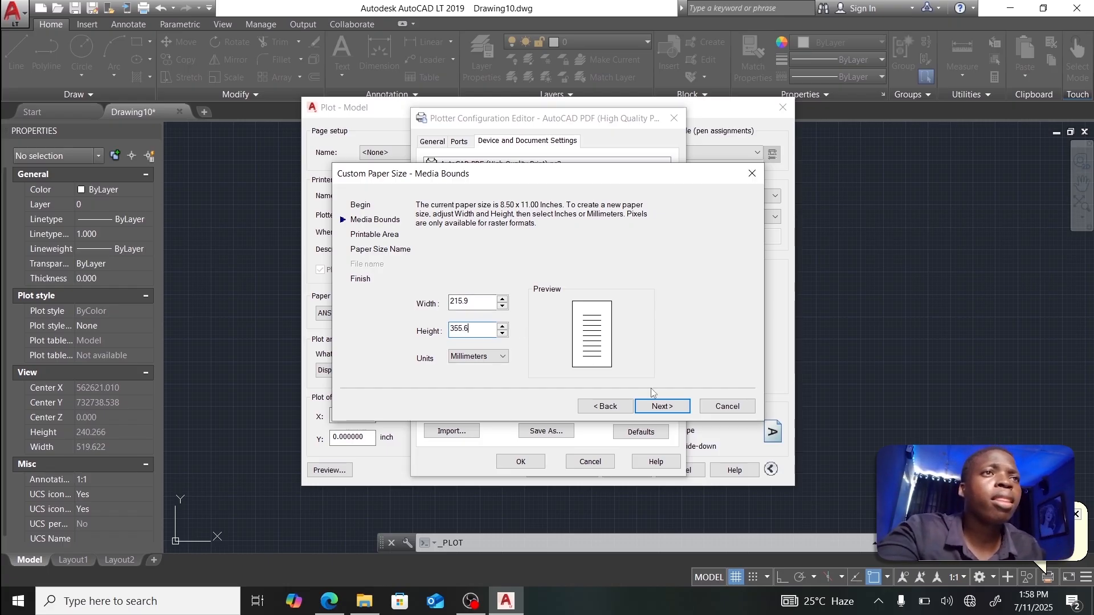
click(661, 406)
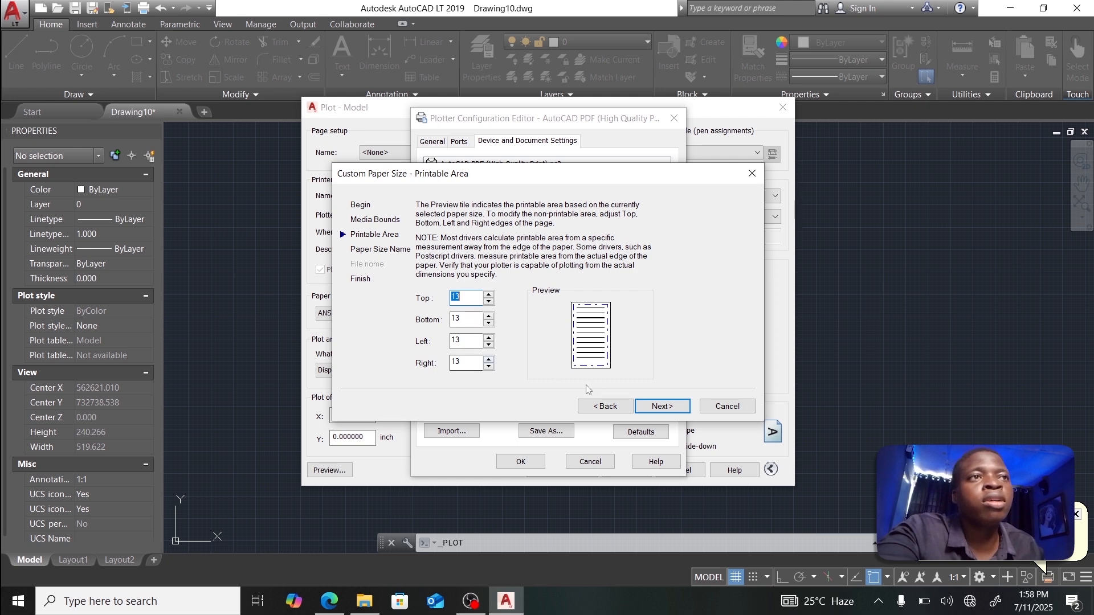
Step: Keep 13 mm margins, name it MY PAPER SIZE, finish, and confirm the plotter changes
click(650, 405)
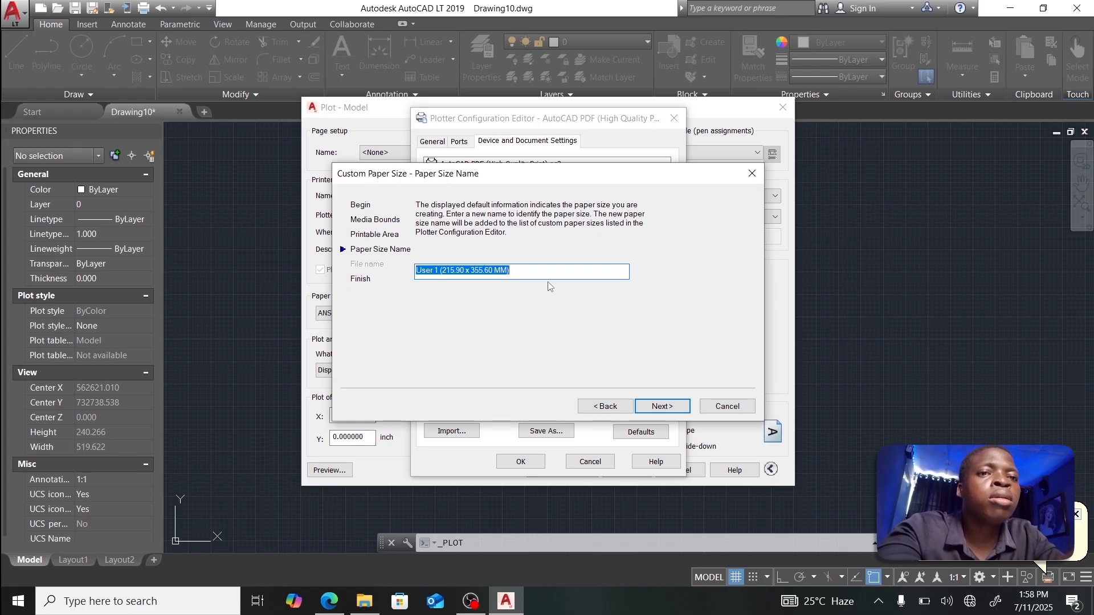
text(M)
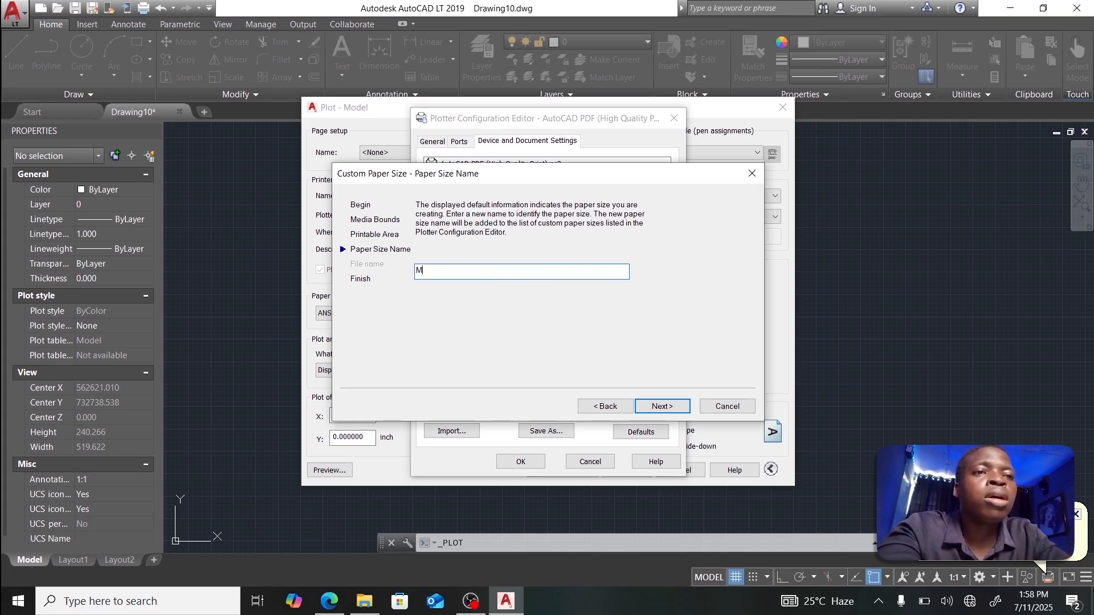
text(Y )
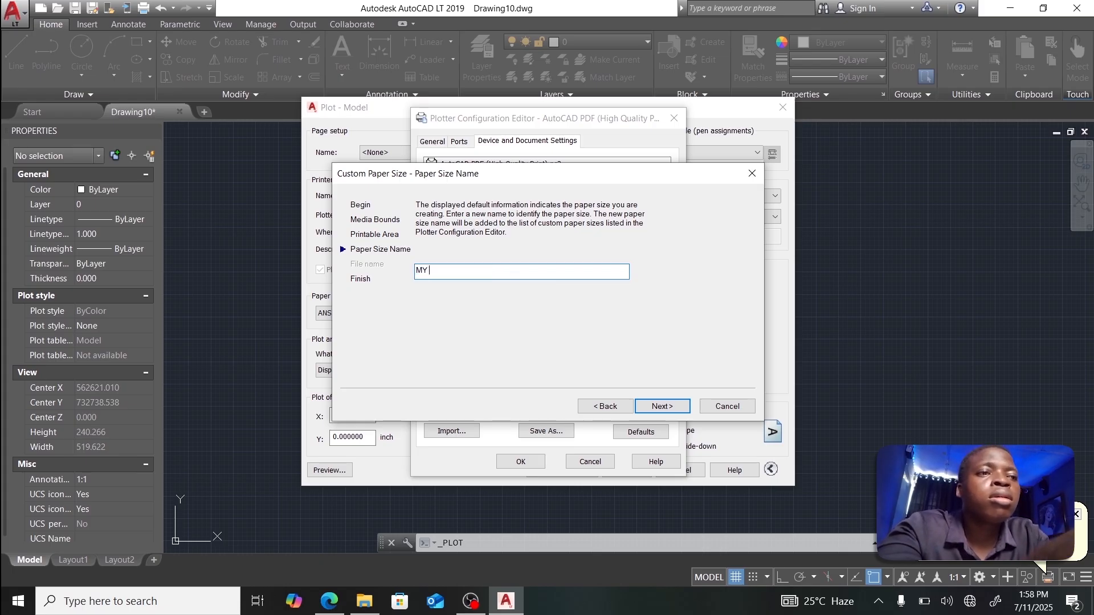
text(PAPER S)
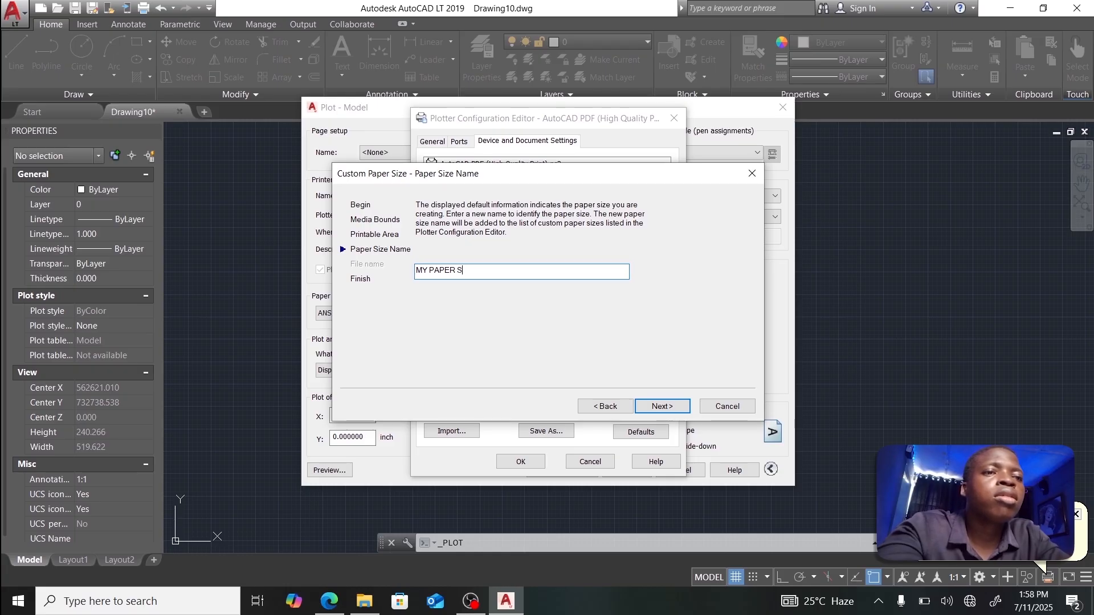
text(IZE)
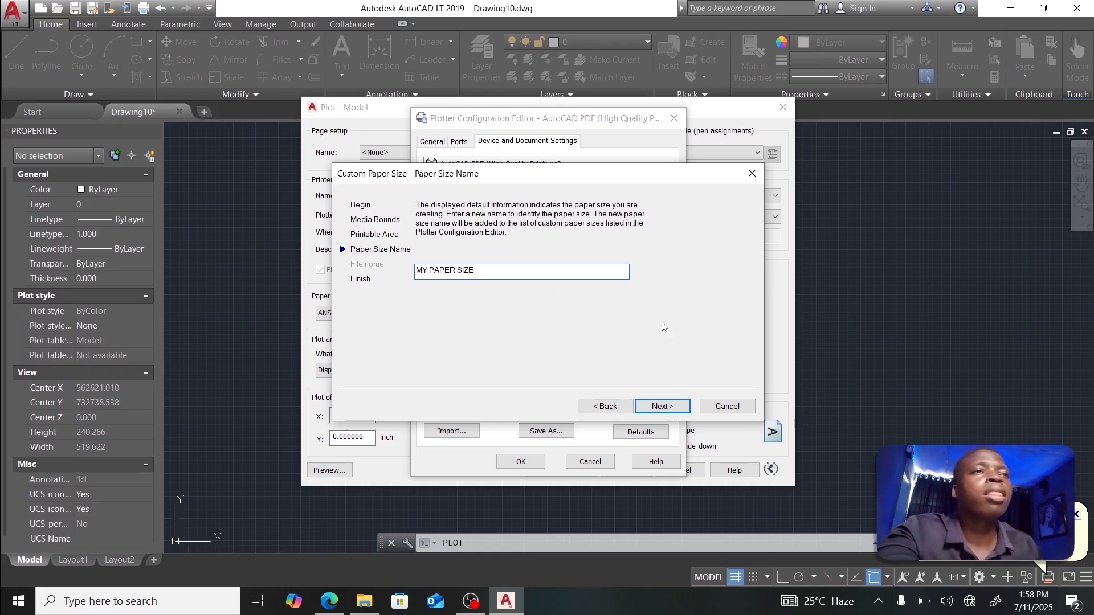
click(675, 407)
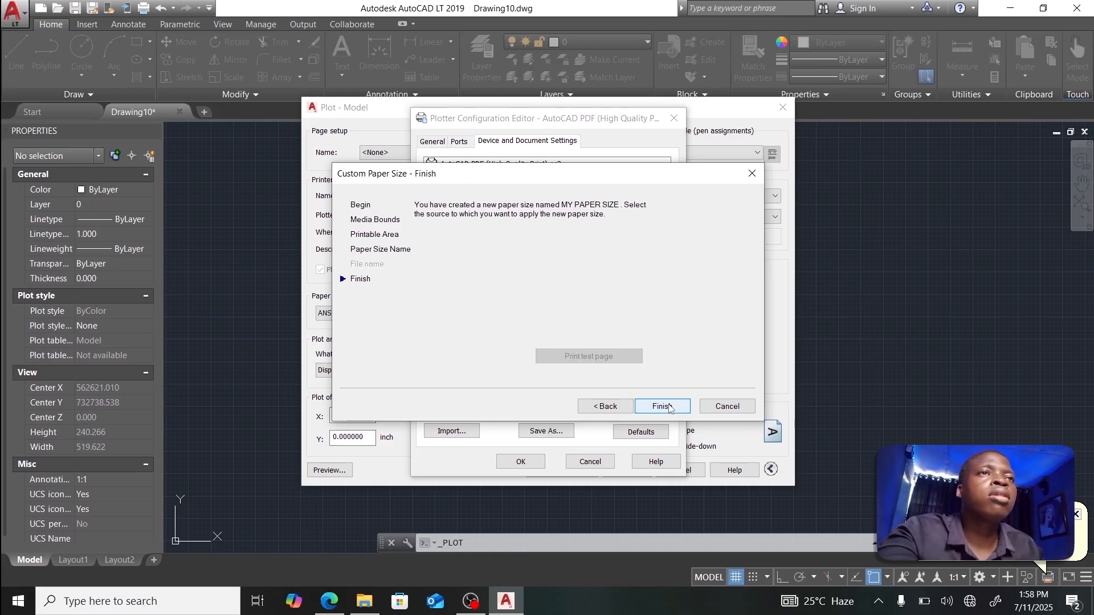
click(662, 407)
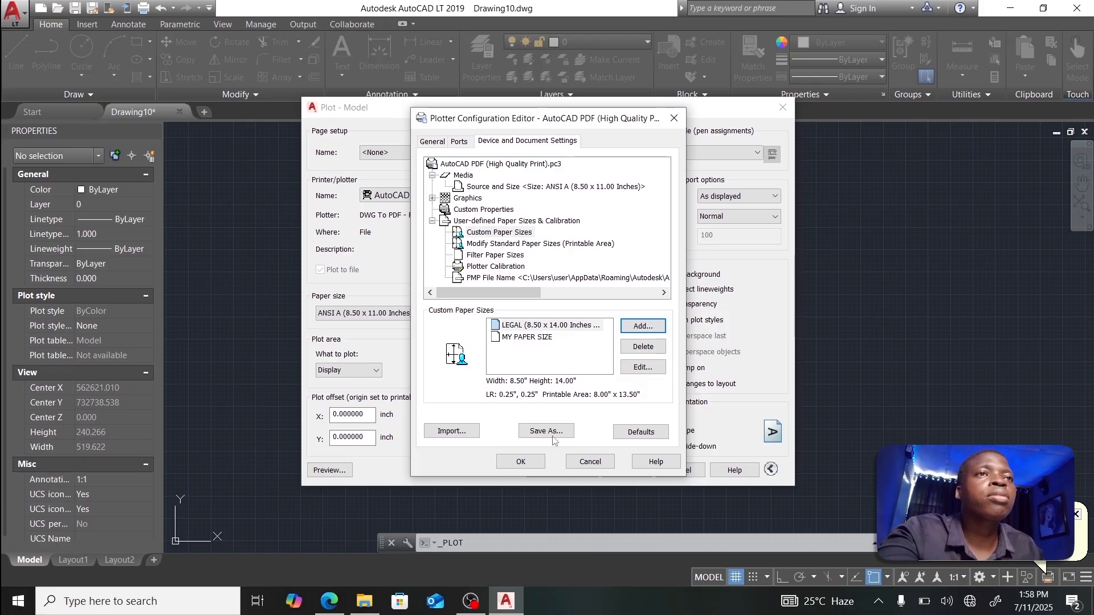
click(548, 338)
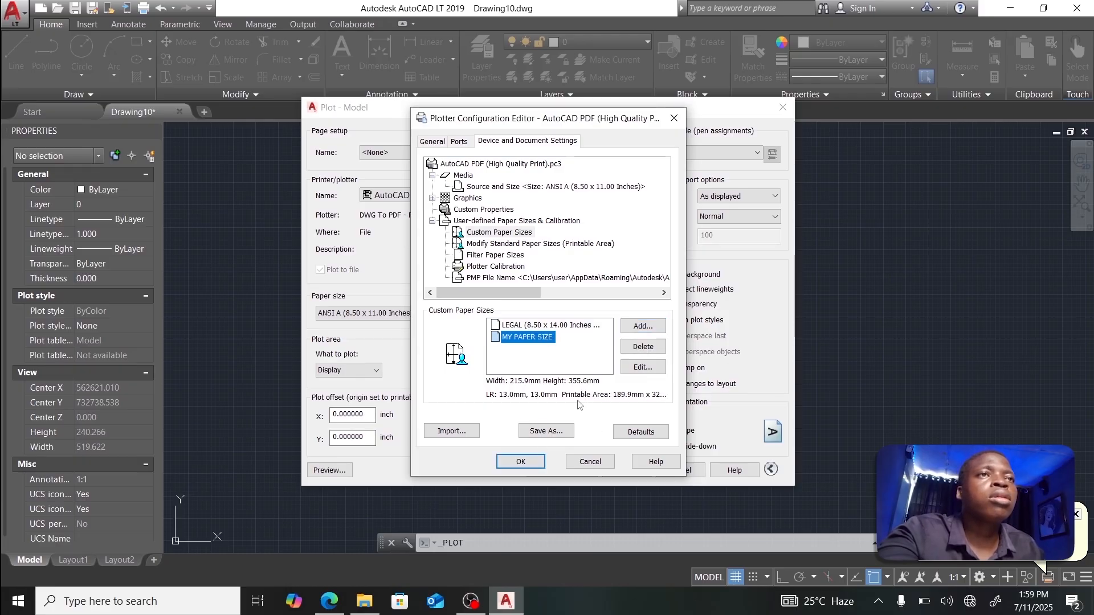
click(520, 462)
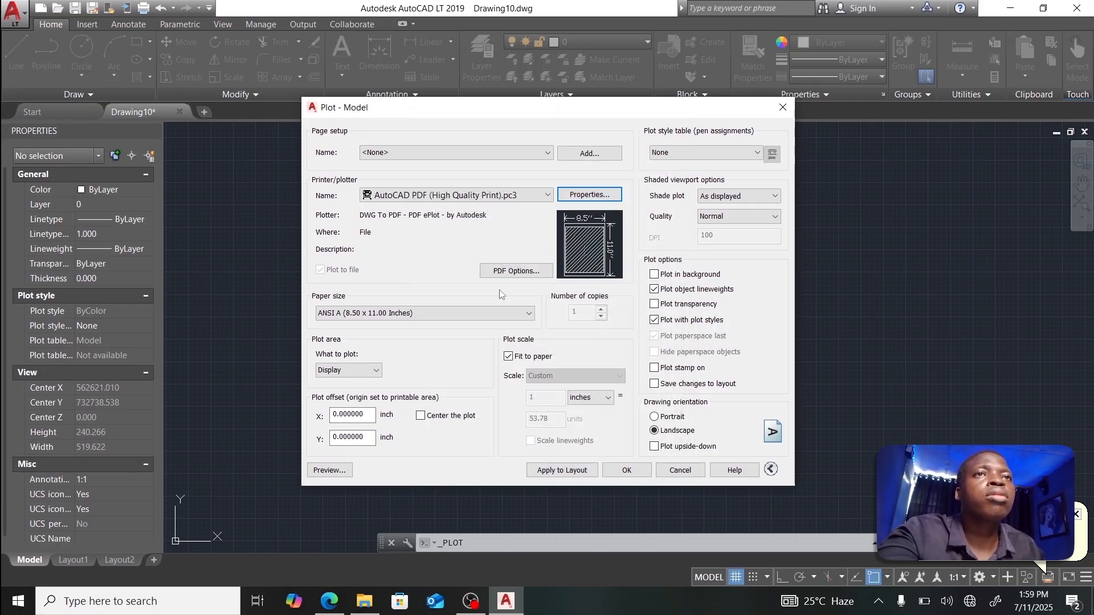
Step: Choose MY PAPER SIZE as the plot's paper size
click(488, 313)
scroll(486, 326, up, 5)
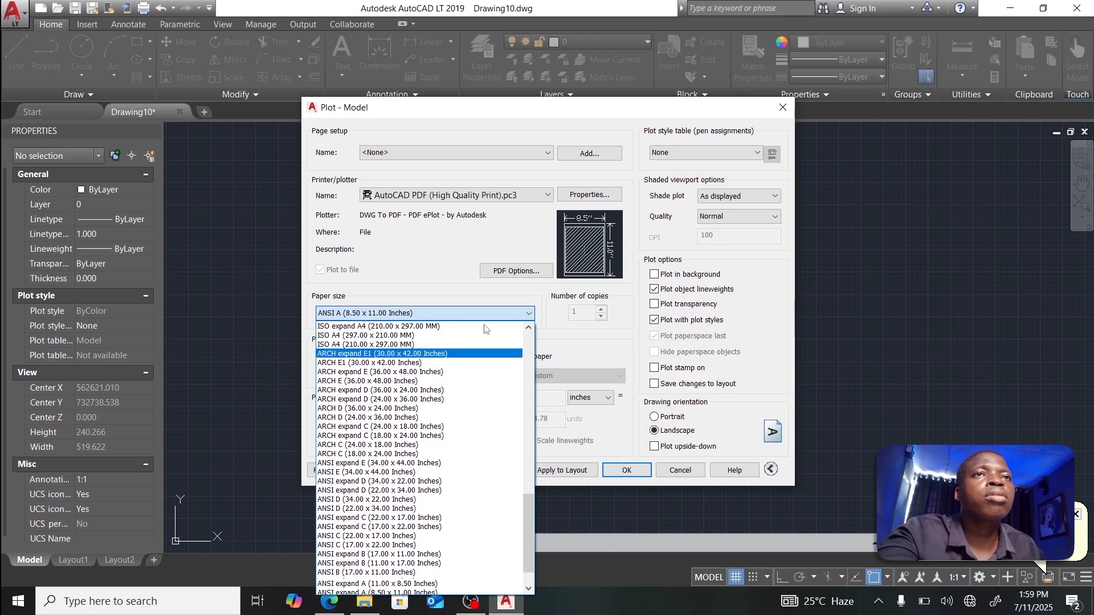
scroll(486, 326, up, 10)
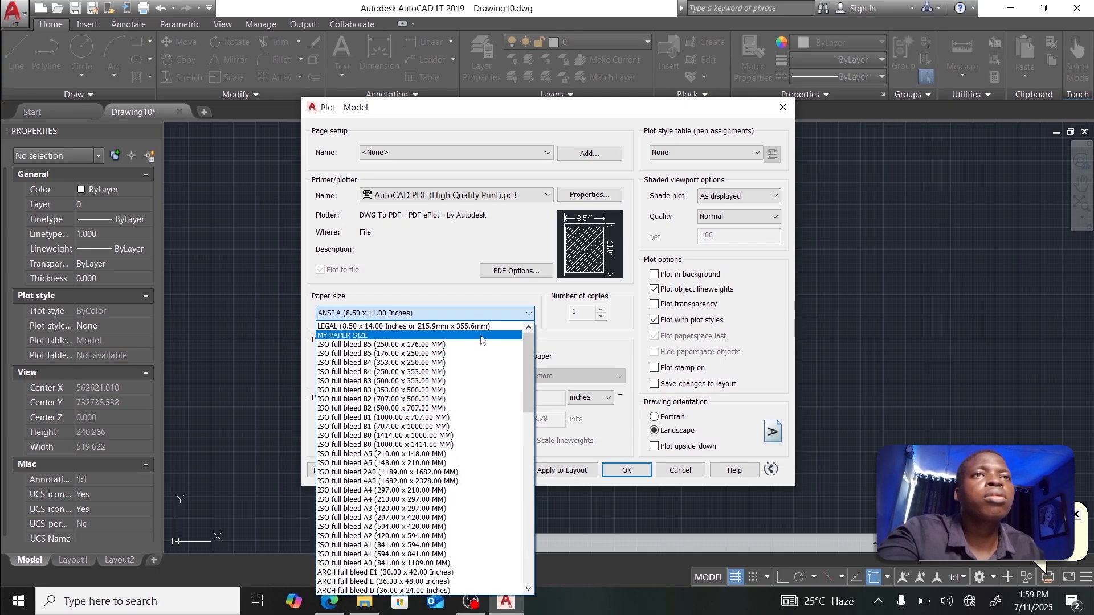
click(344, 336)
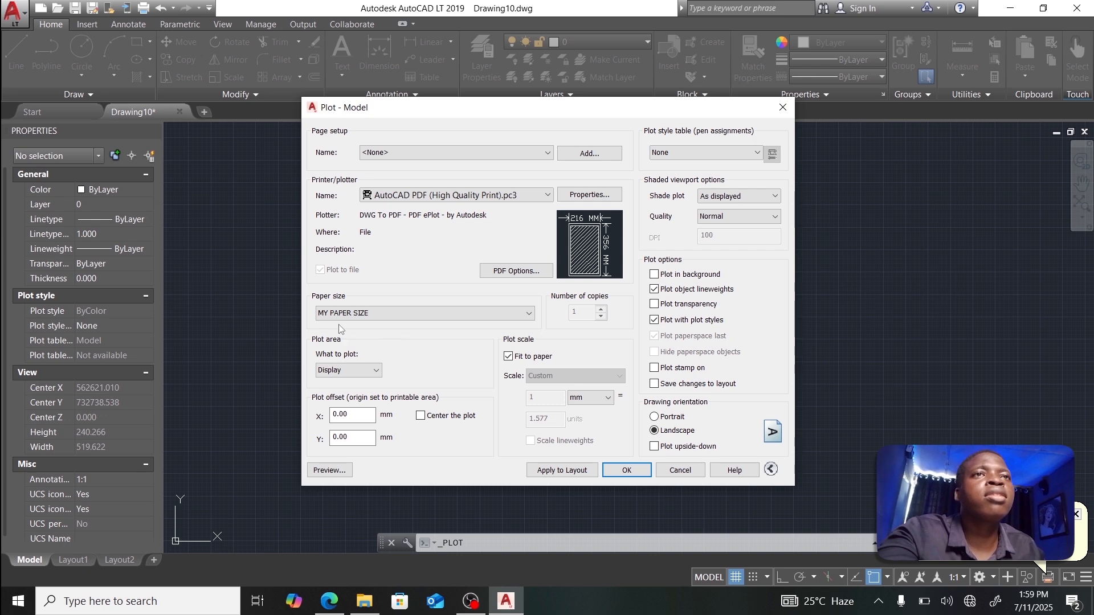
Step: Plot a window around the plan border, centred in portrait, and preview it
click(359, 373)
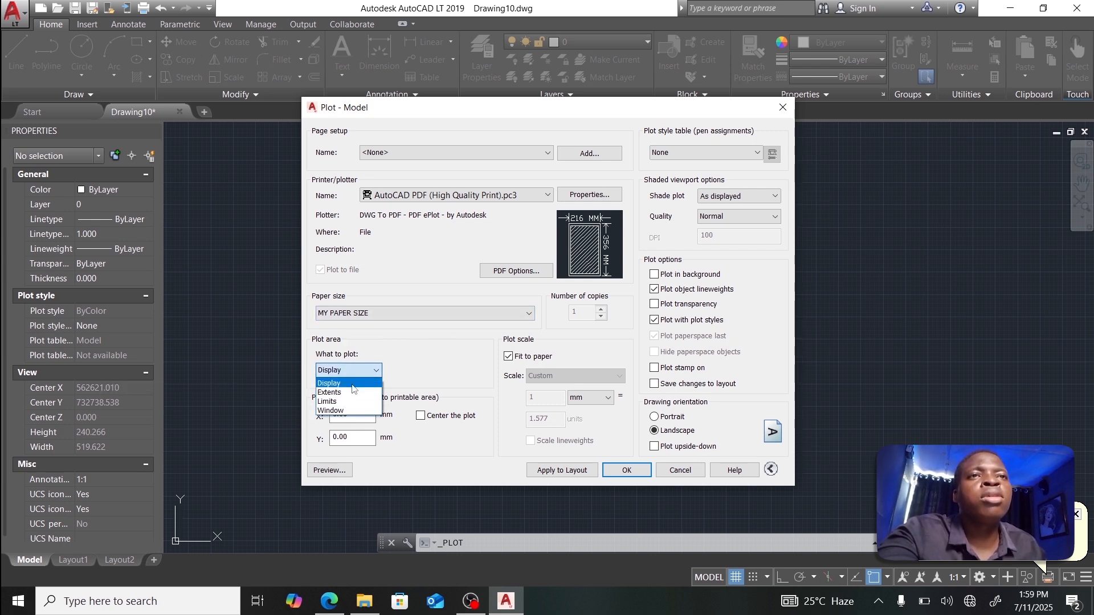
click(349, 410)
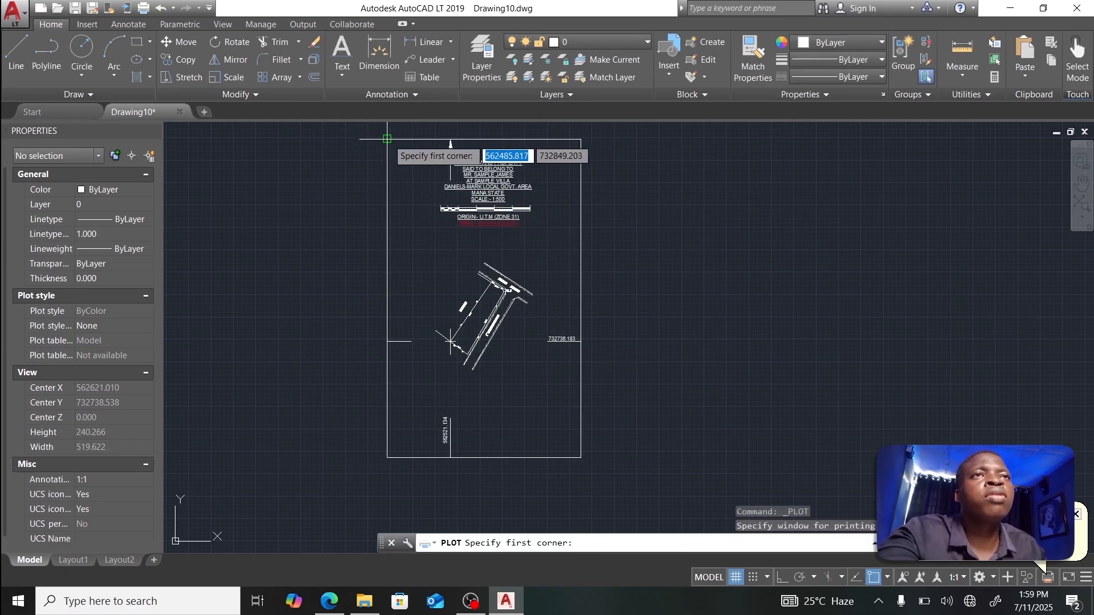
click(388, 139)
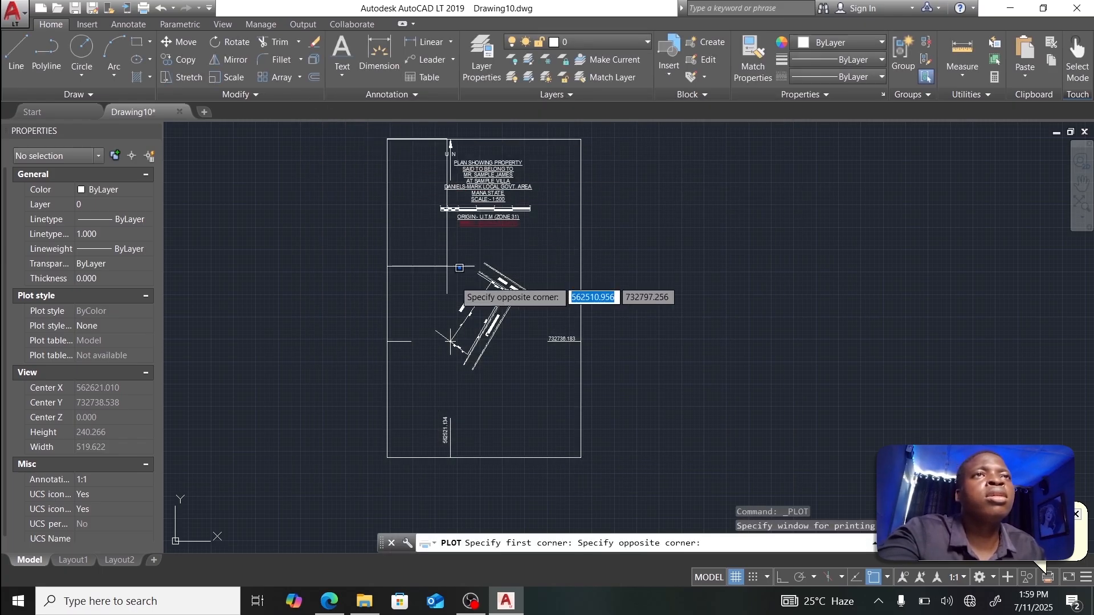
click(581, 457)
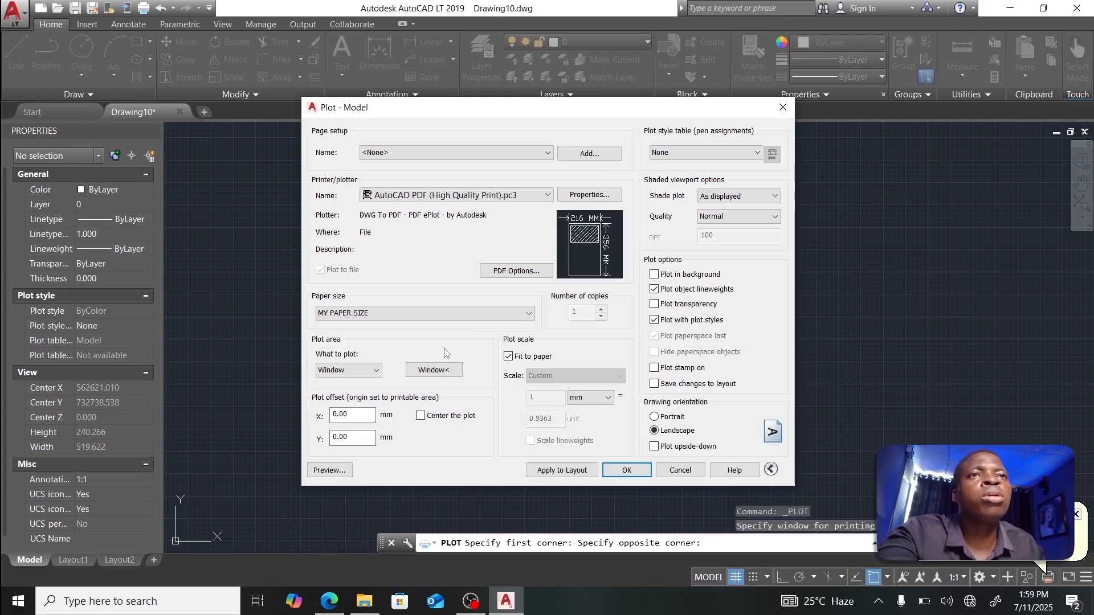
click(422, 417)
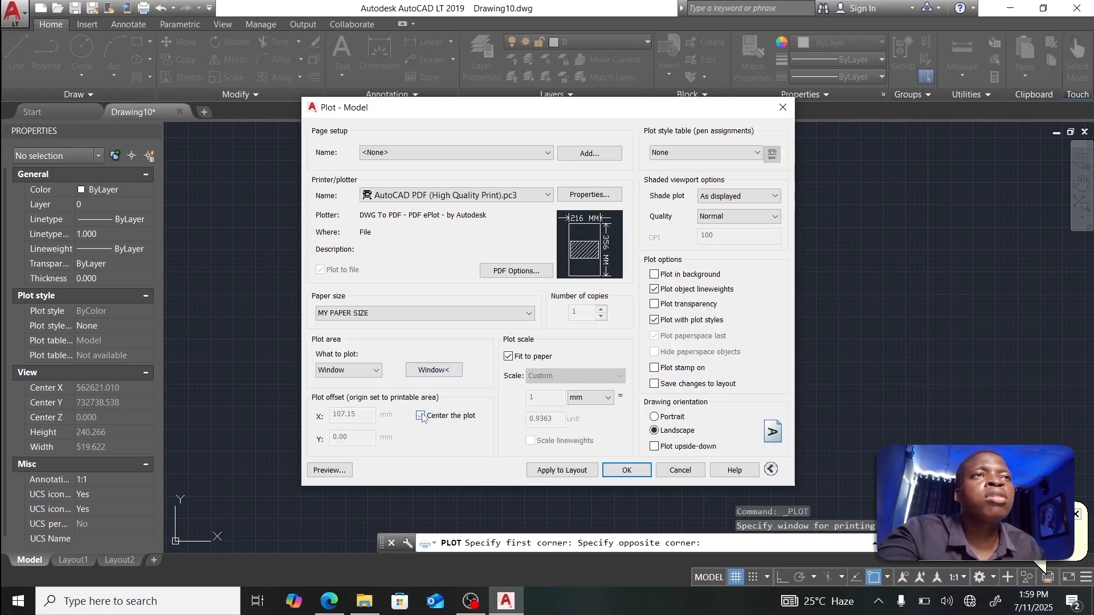
click(655, 417)
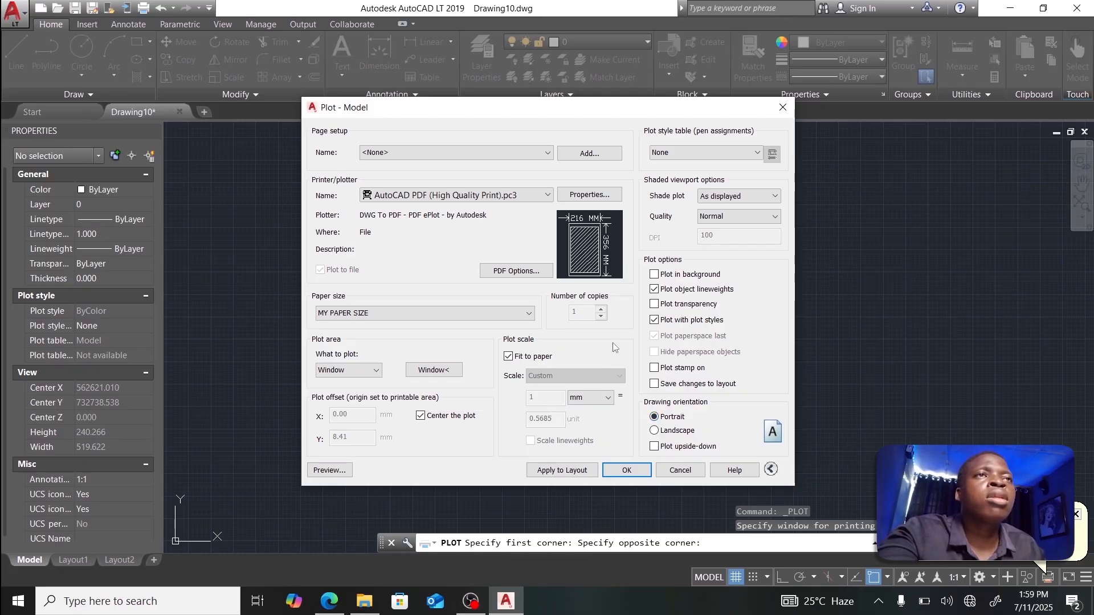
click(348, 469)
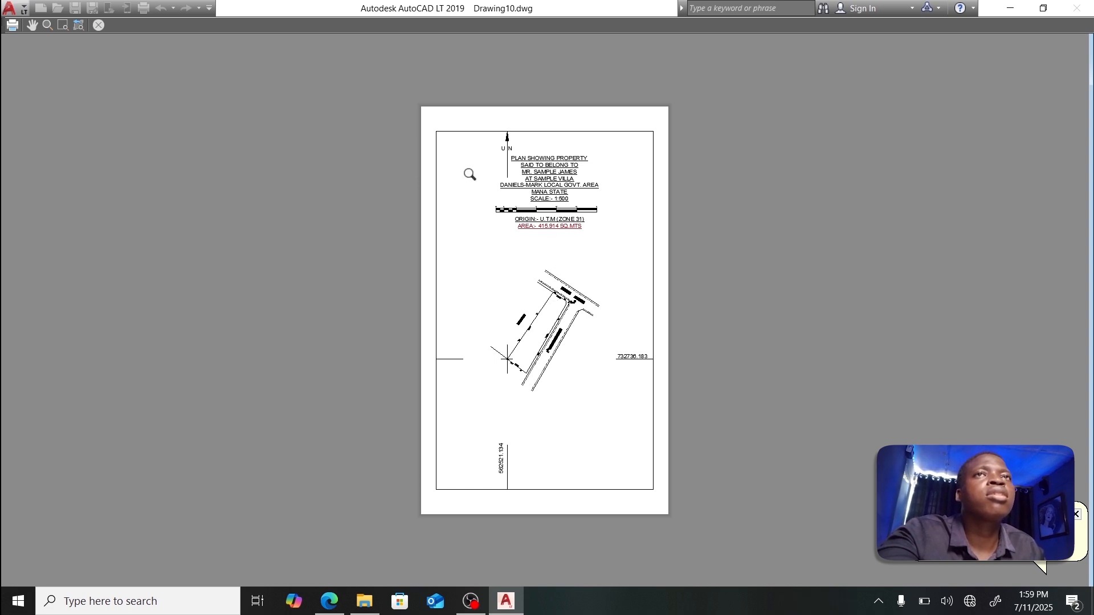
Step: Close the preview and save the plot as Drawing10-Model.pdf
click(13, 25)
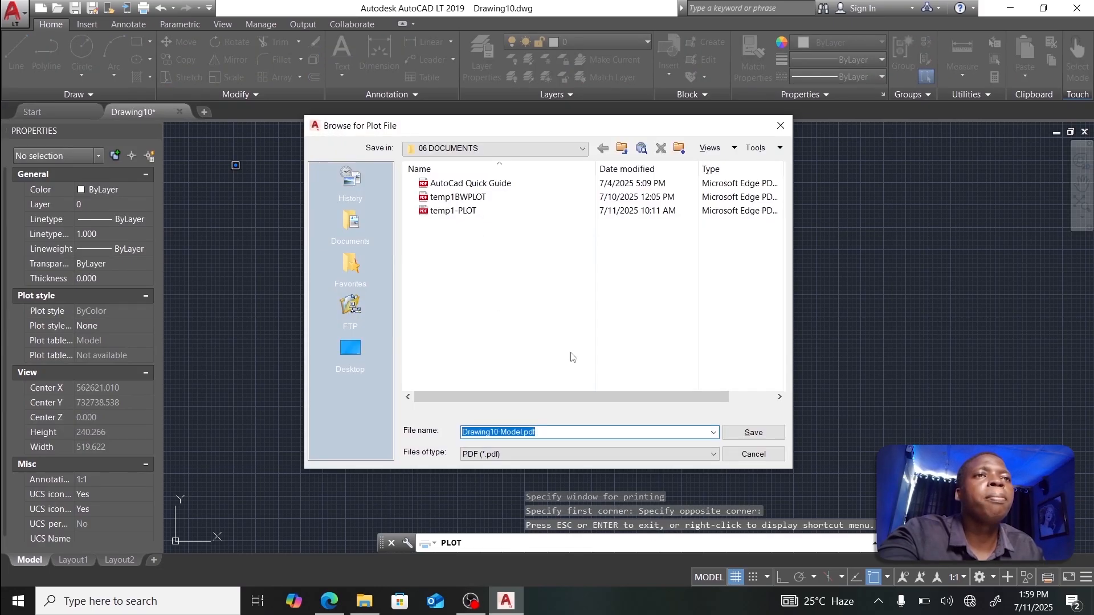
click(744, 438)
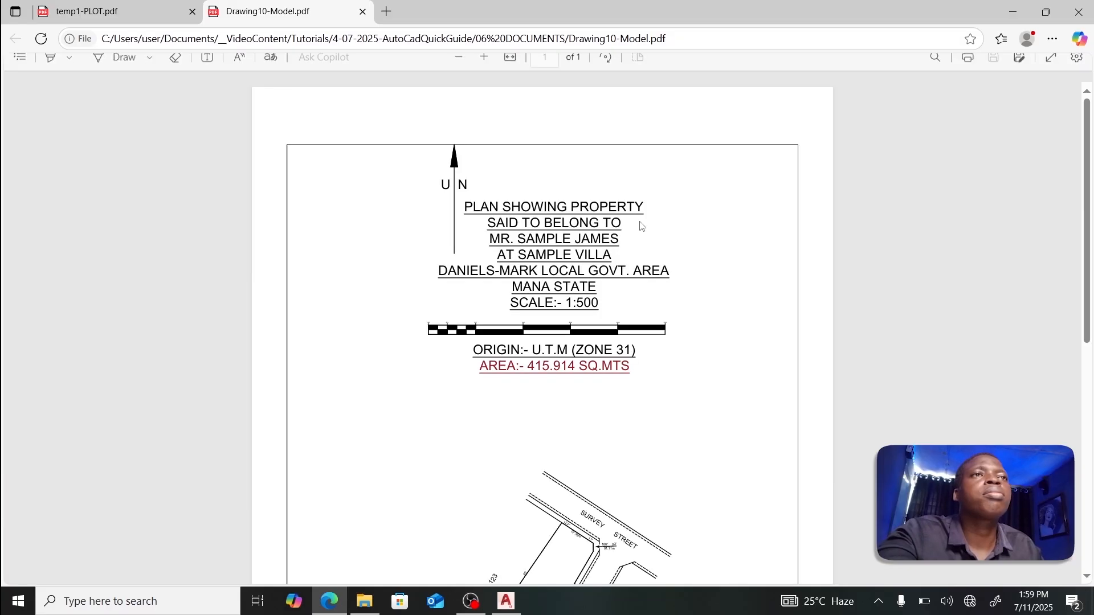
Step: Scroll Drawing10-Model.pdf from title block to survey plot and coordinates, then return to AutoCAD
scroll(644, 225, down, 8)
scroll(644, 218, up, 8)
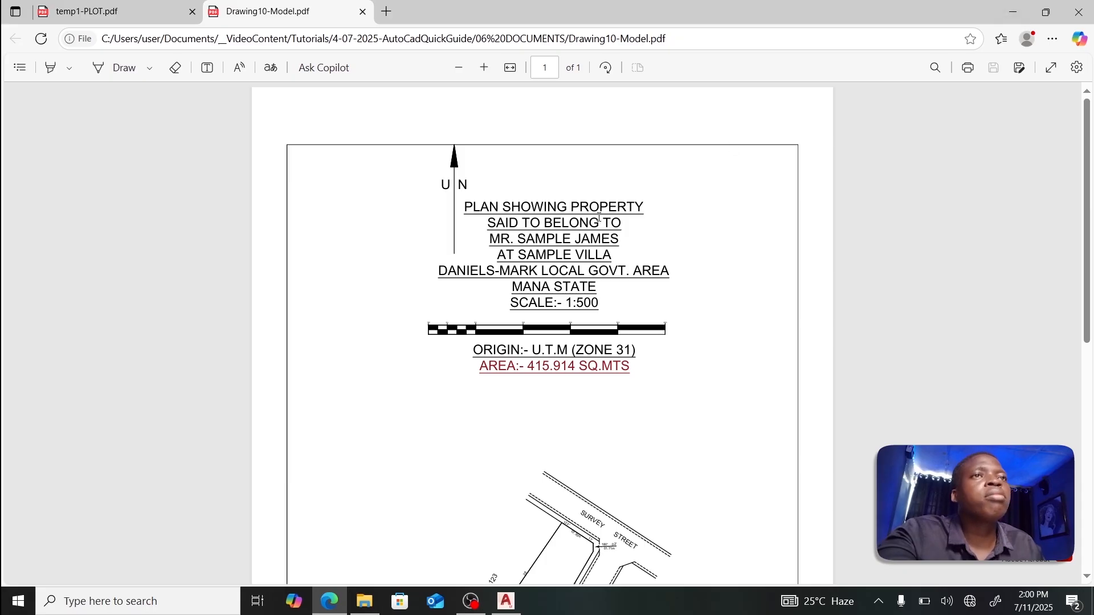
scroll(512, 335, down, 6)
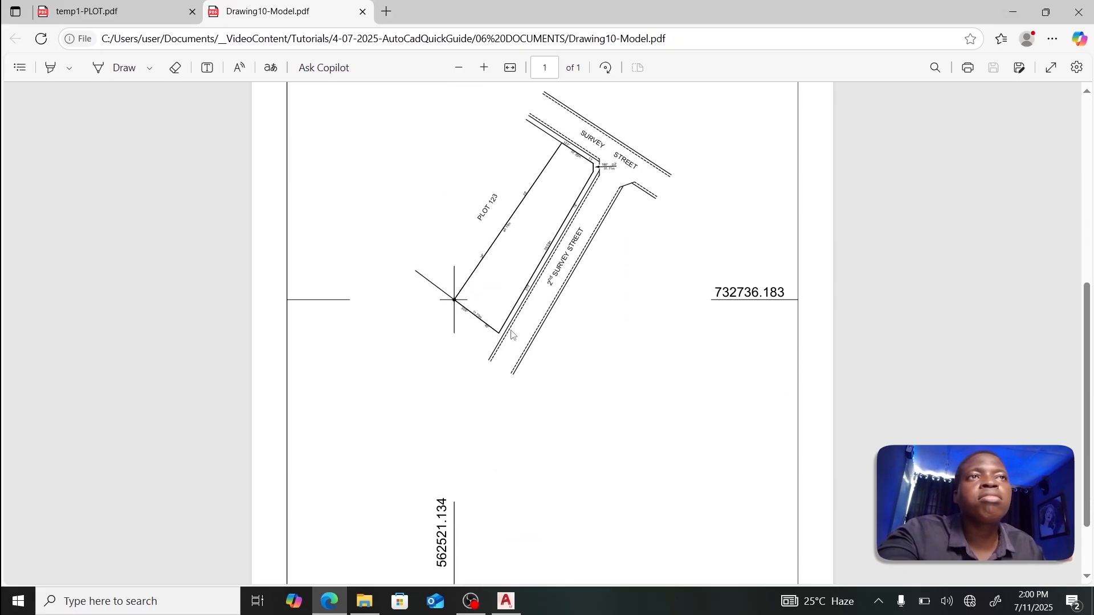
scroll(512, 335, down, 1)
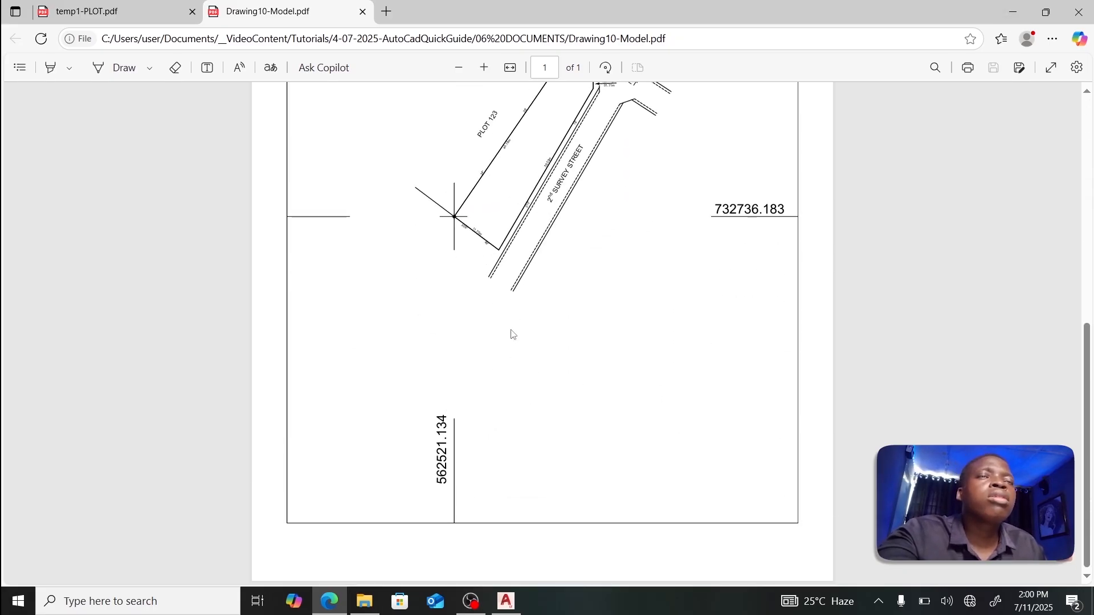
scroll(512, 335, up, 2)
scroll(512, 335, up, 5)
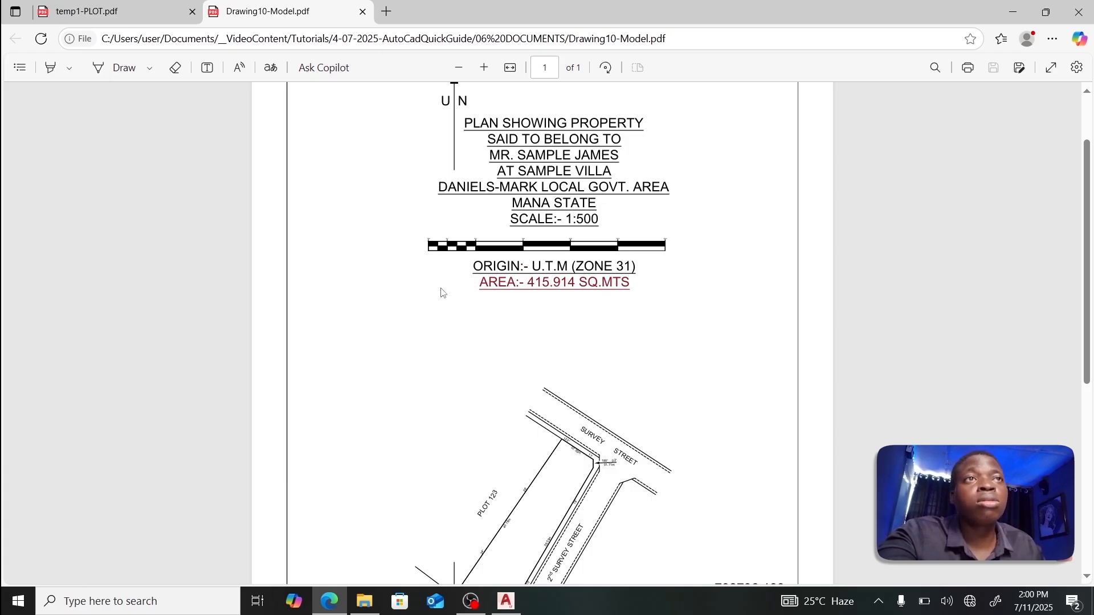
scroll(442, 292, down, 6)
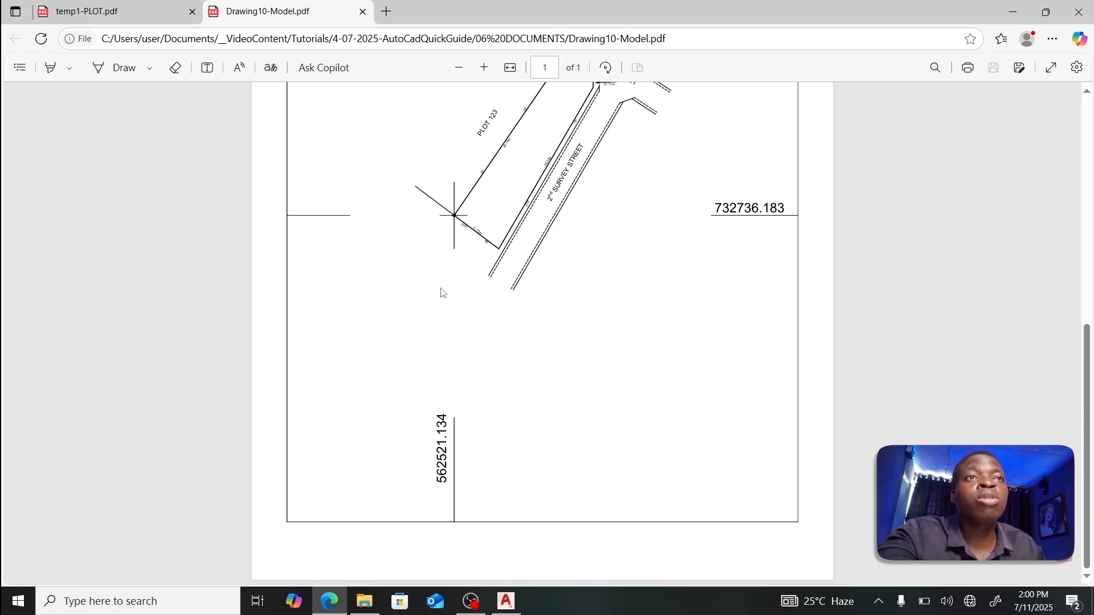
click(506, 601)
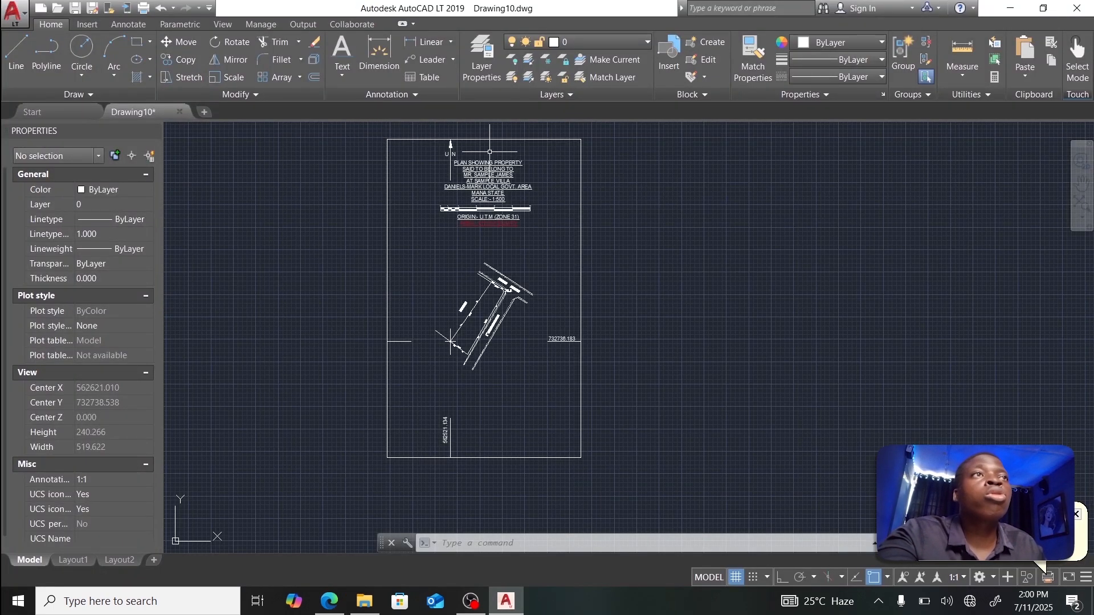
Step: Give layer 0 the dark blue colour index 184 from the Layer dropdown
click(582, 40)
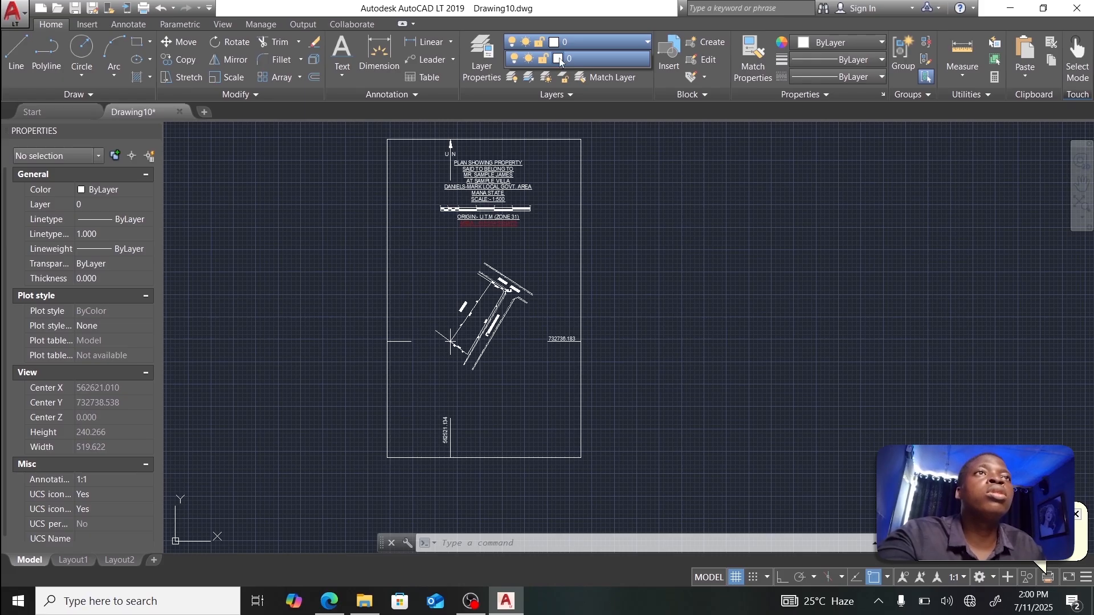
click(559, 59)
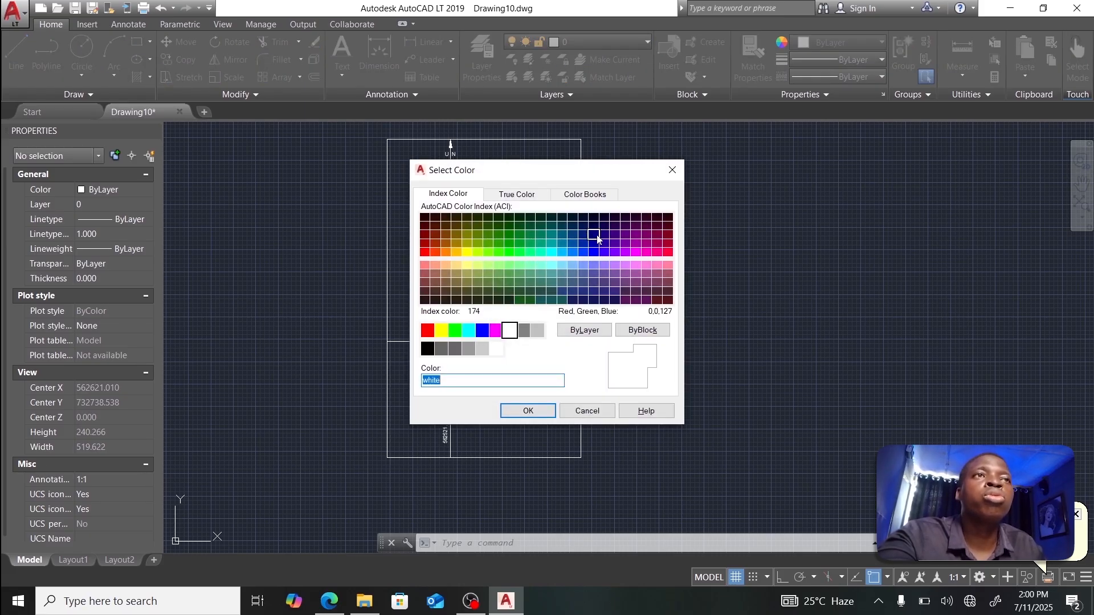
click(603, 236)
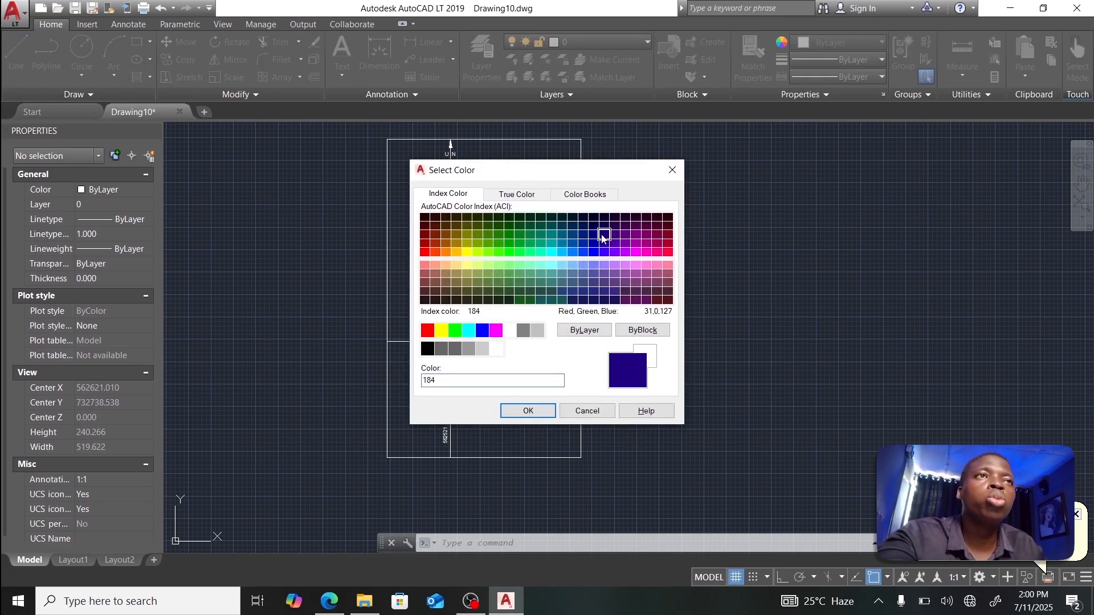
click(527, 412)
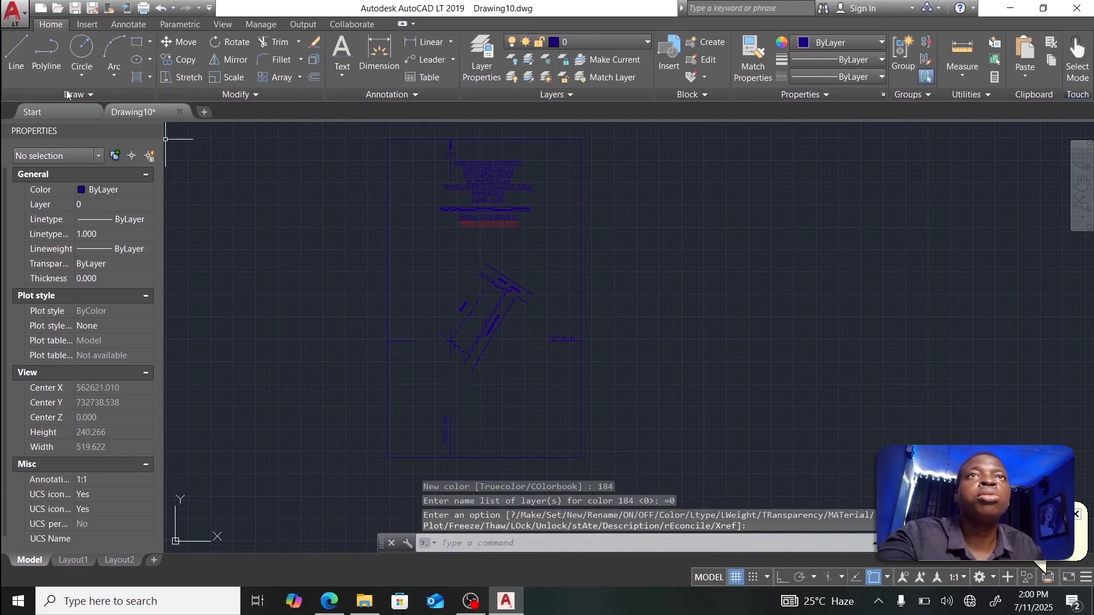
Step: Set up a new plot with the AutoCAD PDF (High Quality Print) plotter on MY PAPER SIZE
click(13, 10)
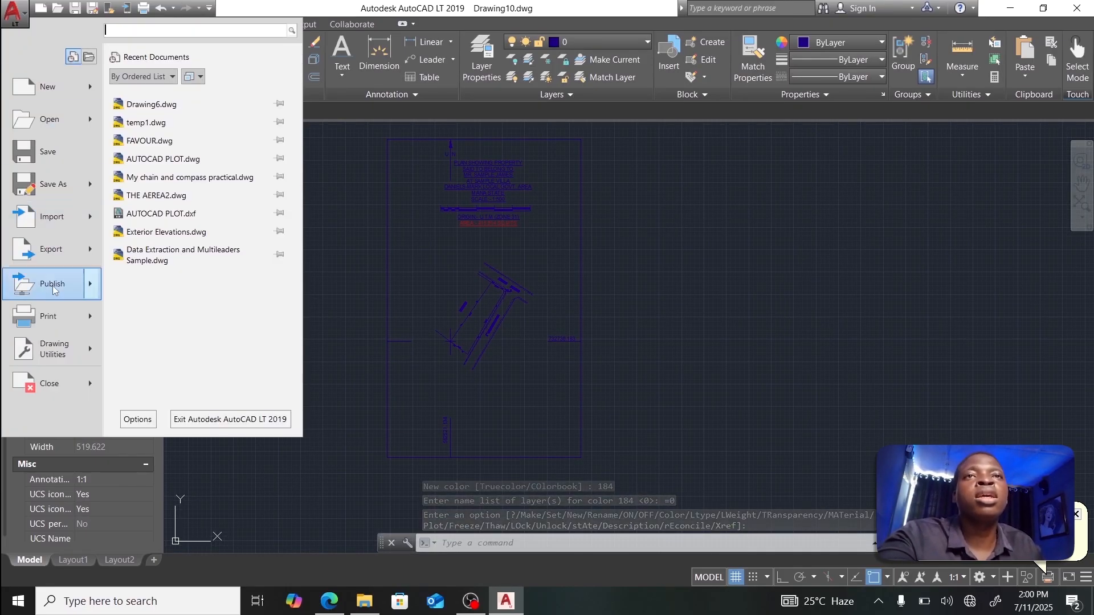
click(48, 321)
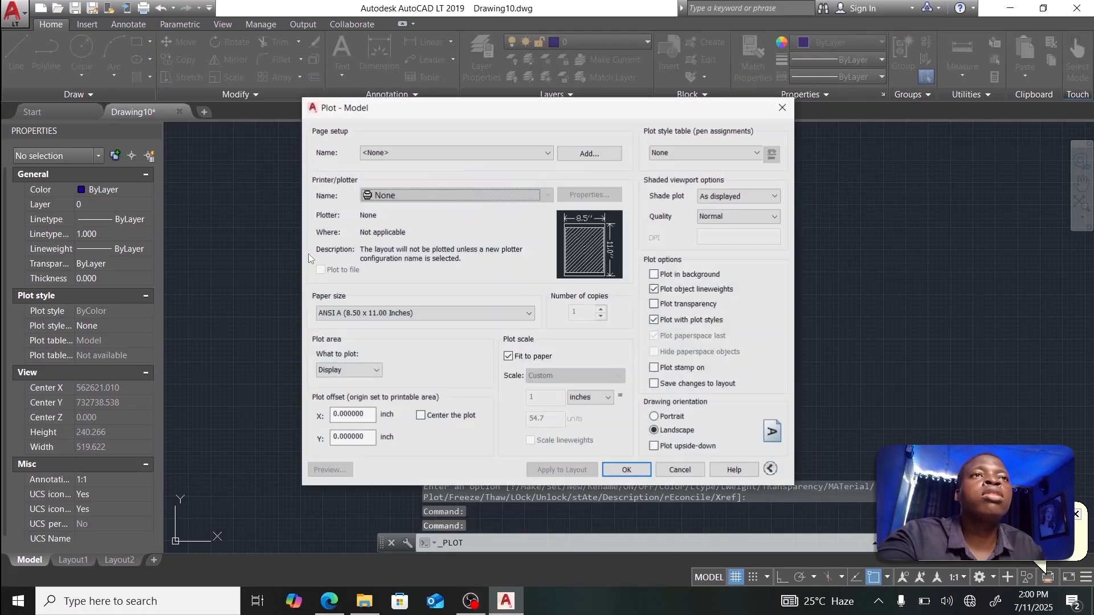
click(402, 313)
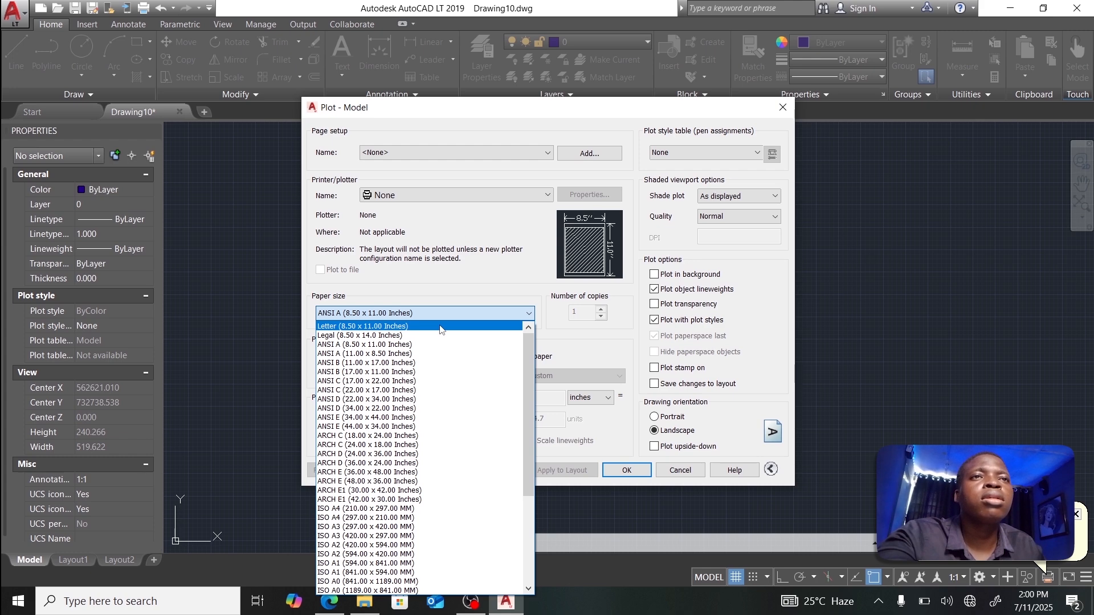
click(441, 327)
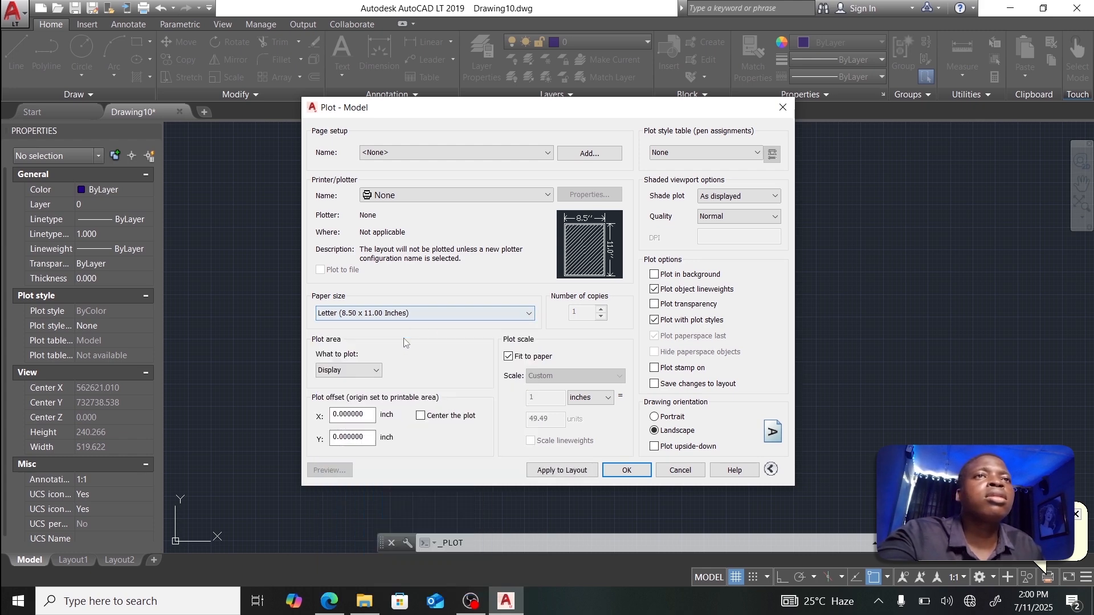
click(412, 317)
click(507, 199)
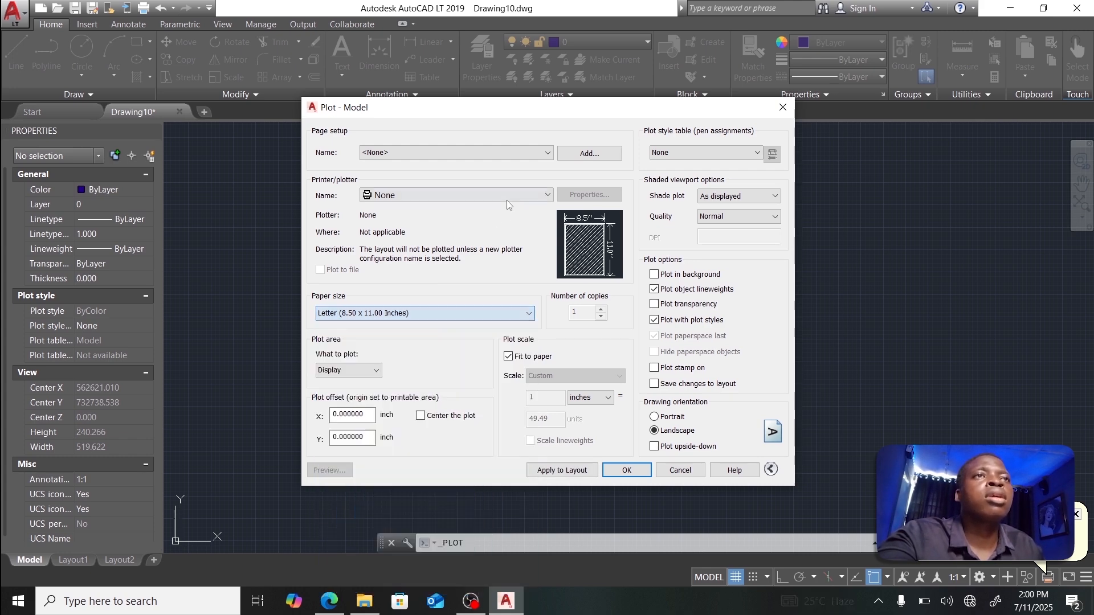
click(506, 199)
click(451, 311)
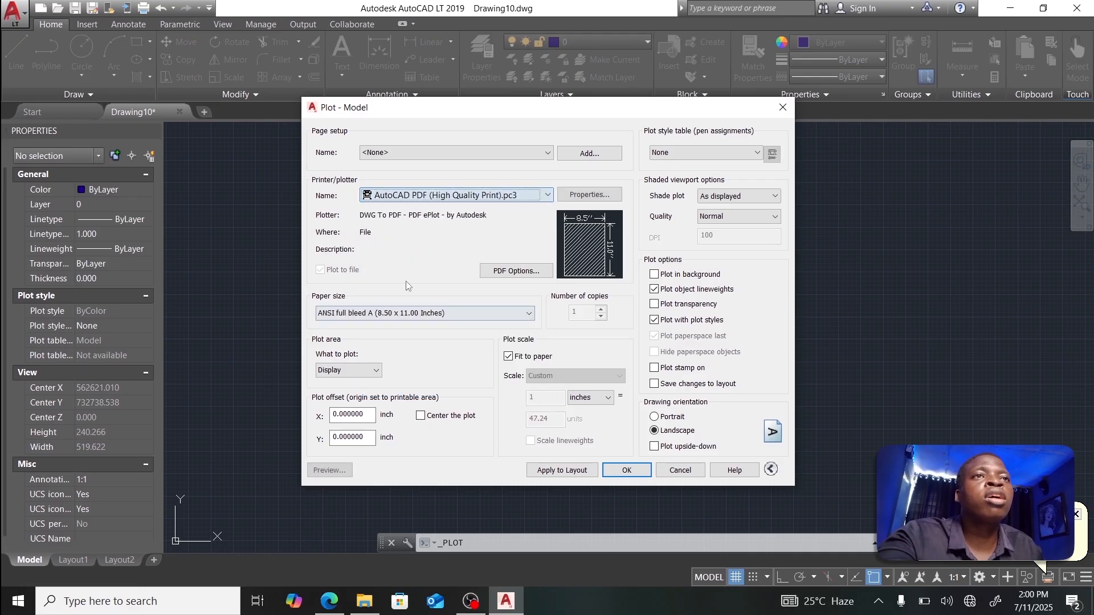
click(443, 313)
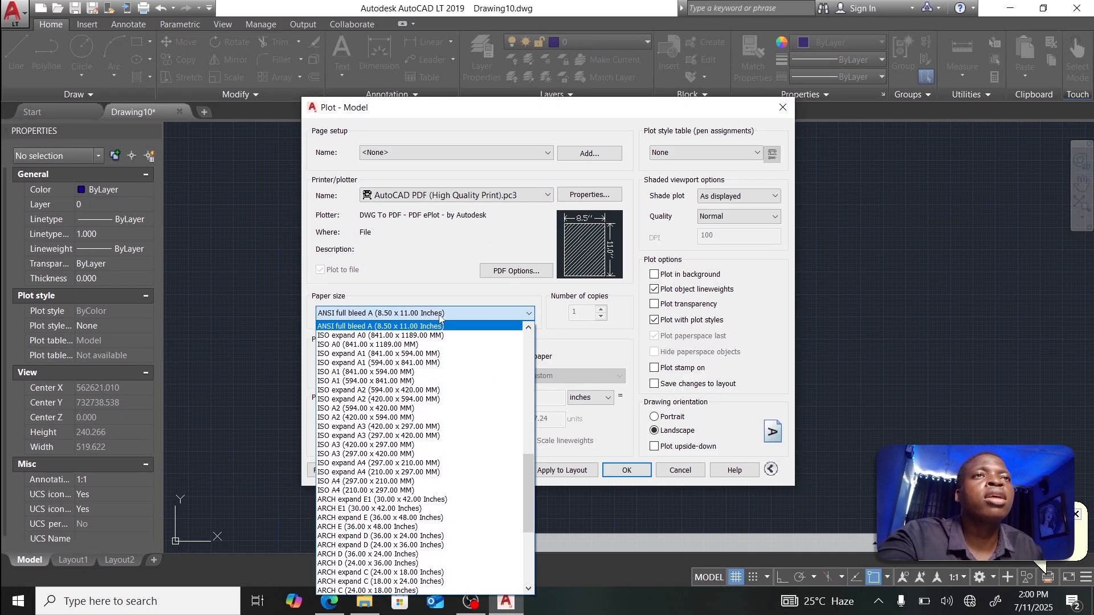
scroll(451, 344, up, 10)
scroll(452, 345, up, 5)
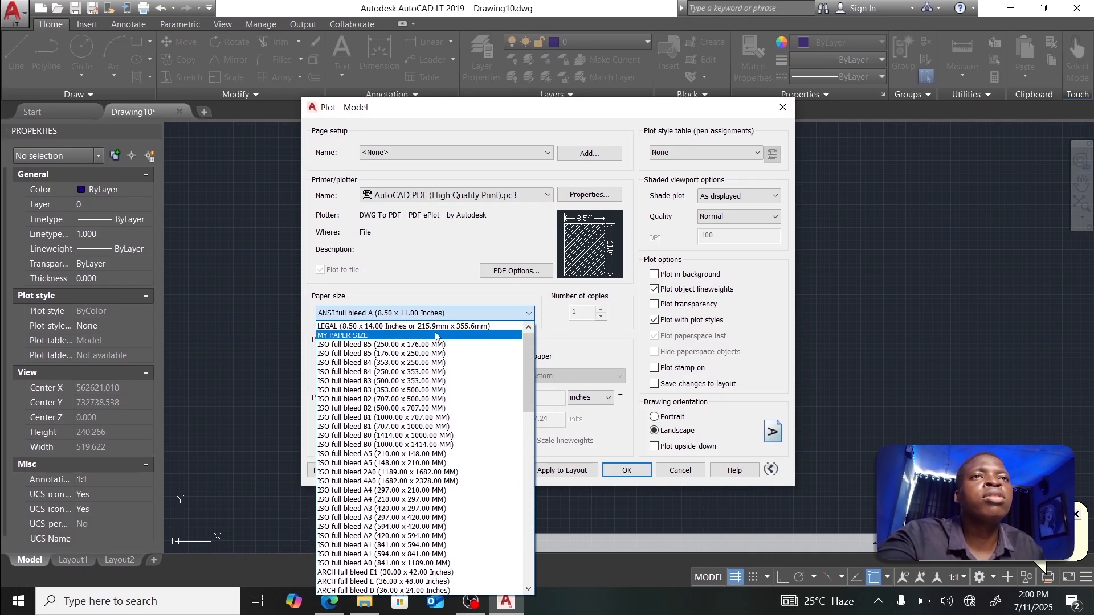
click(436, 336)
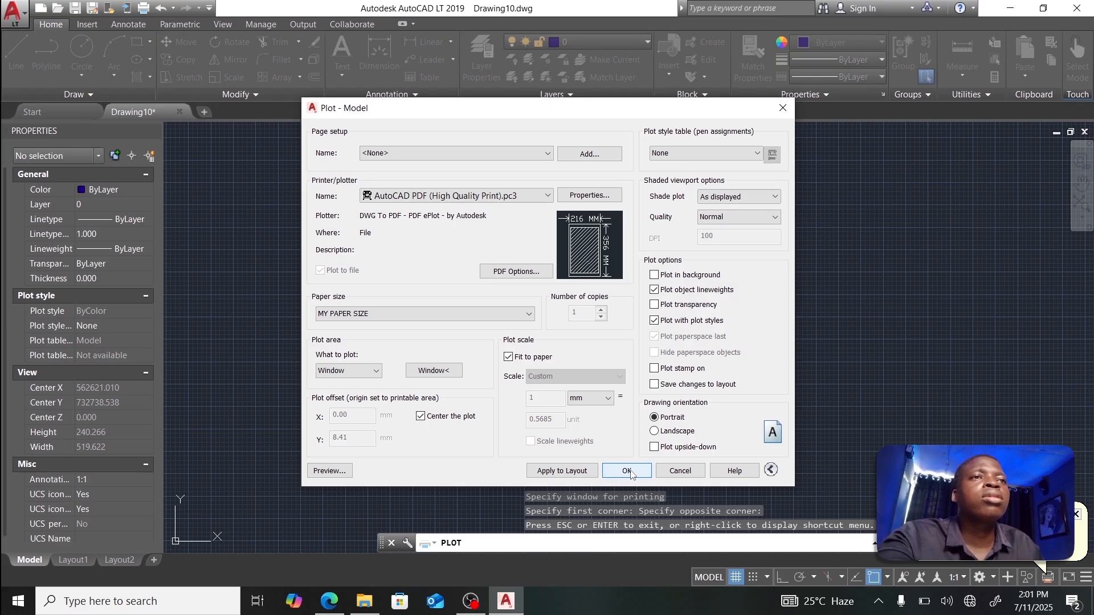
Step: Preview the plot and save it as Drawing10-ModelD.pdf
click(330, 471)
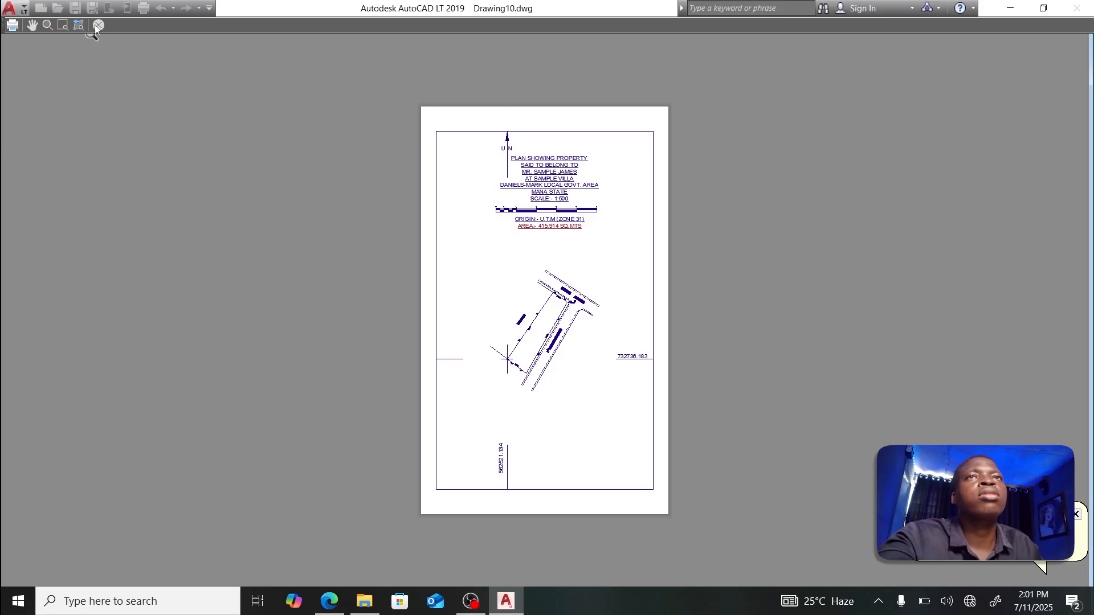
click(12, 26)
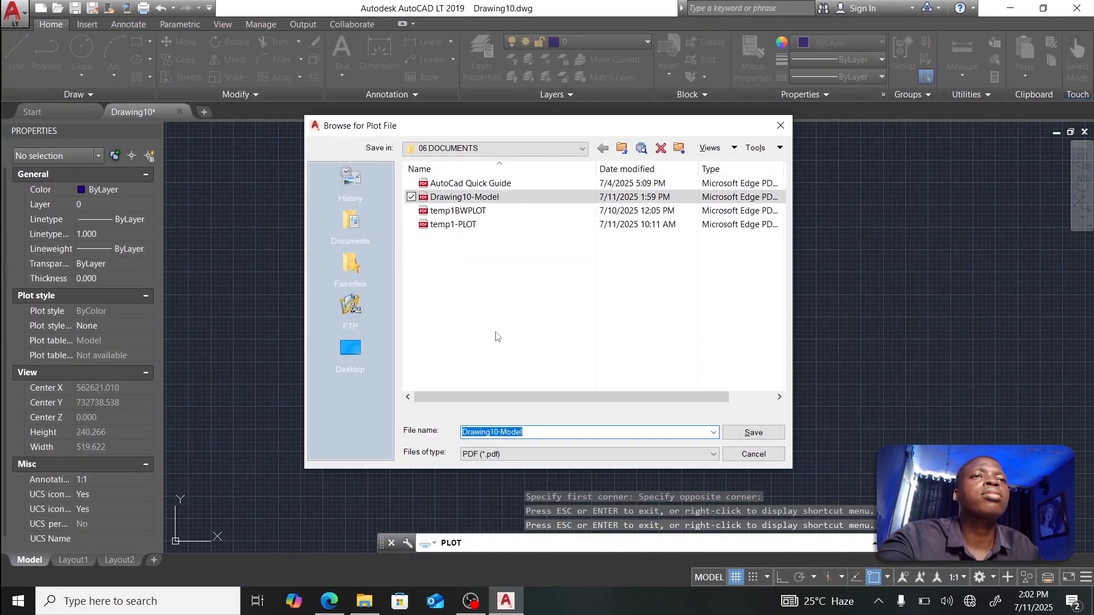
click(539, 435)
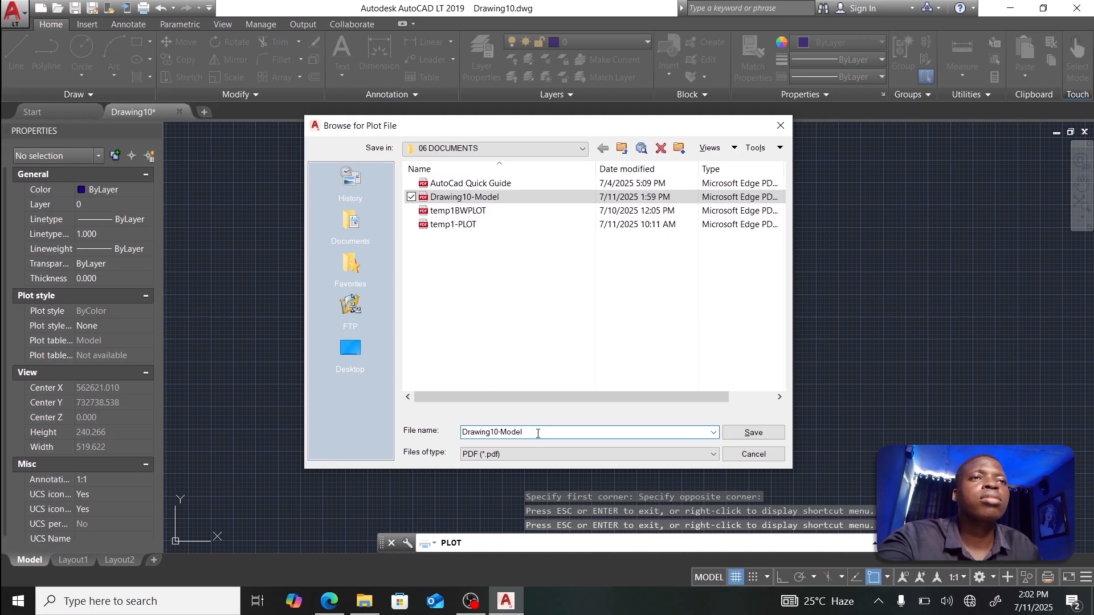
click(754, 434)
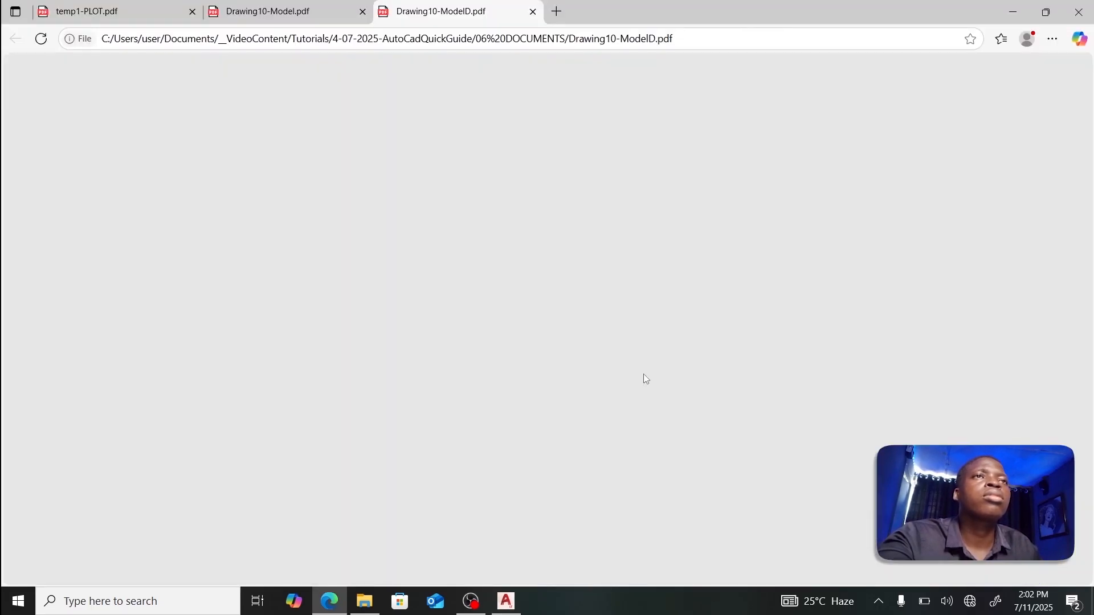
Step: Scroll Drawing10-ModelD.pdf to check the dark blue plan, title block and coordinates
scroll(649, 356, down, 5)
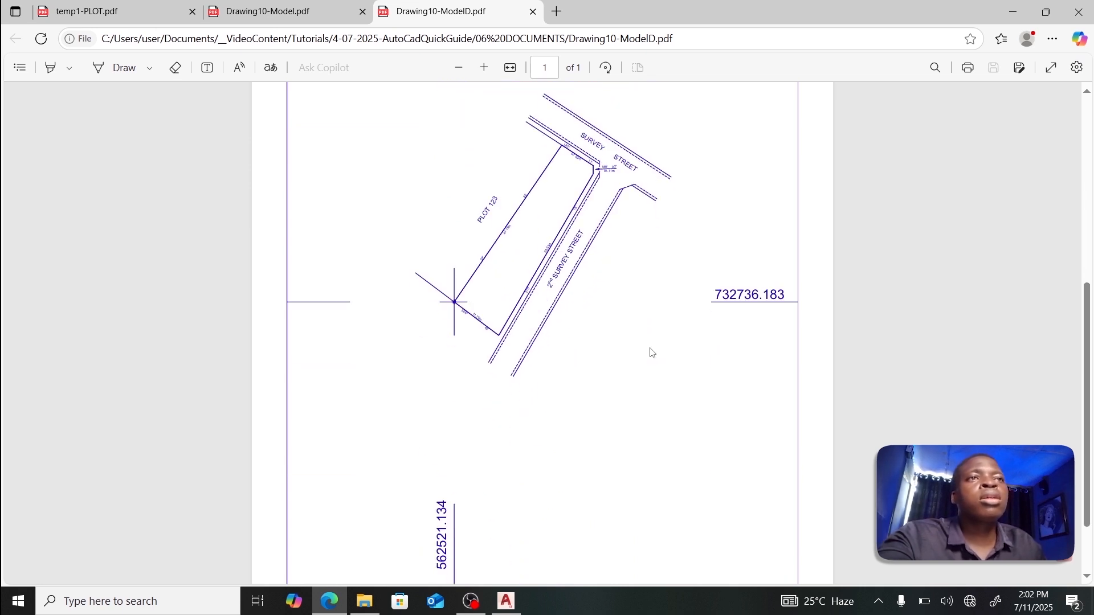
scroll(652, 353, down, 1)
scroll(651, 353, up, 4)
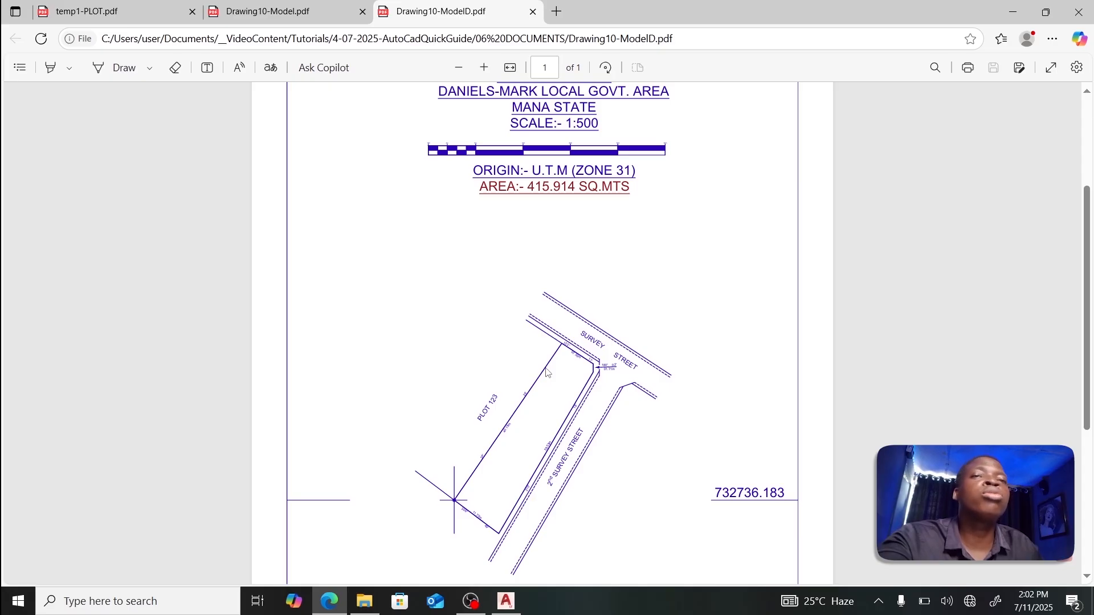
Step: Back in AutoCAD, colour the PLOT 123 boundary polyline dark red (153,27,30)
click(506, 601)
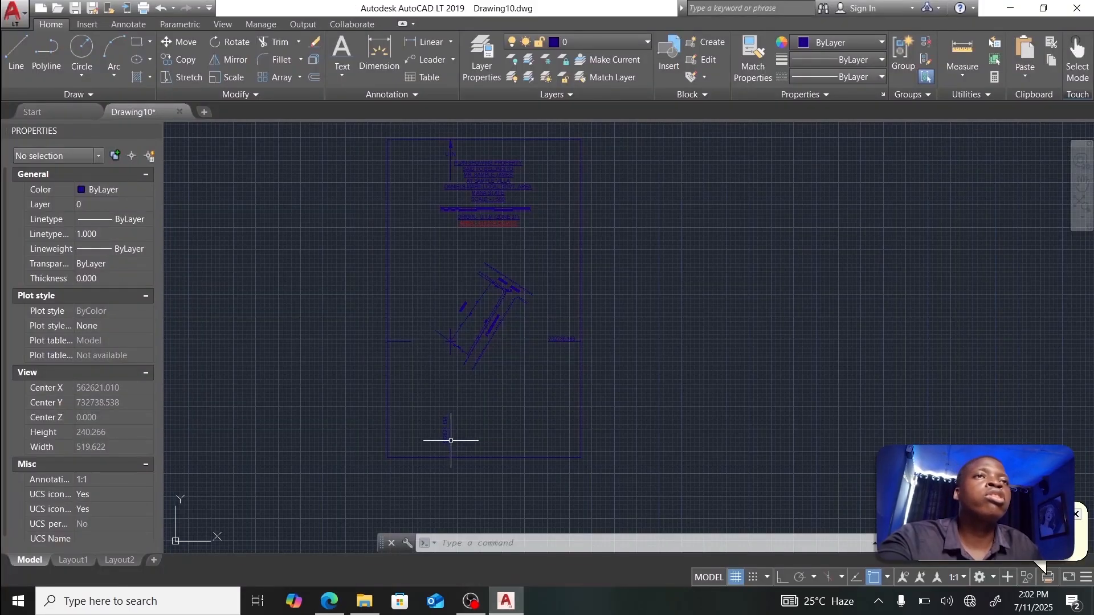
scroll(473, 312, up, 8)
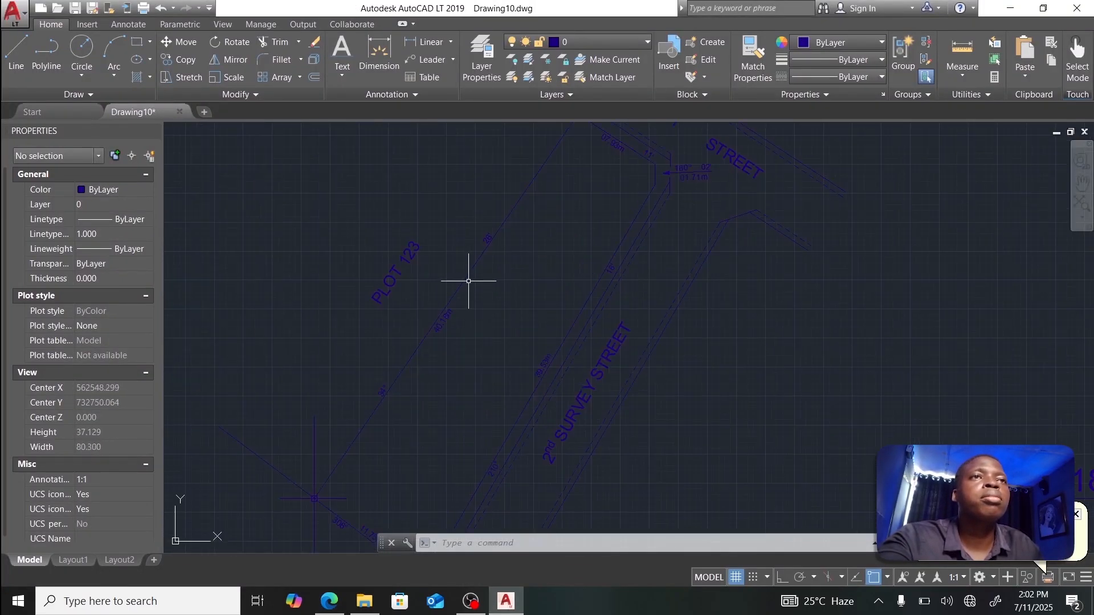
click(447, 305)
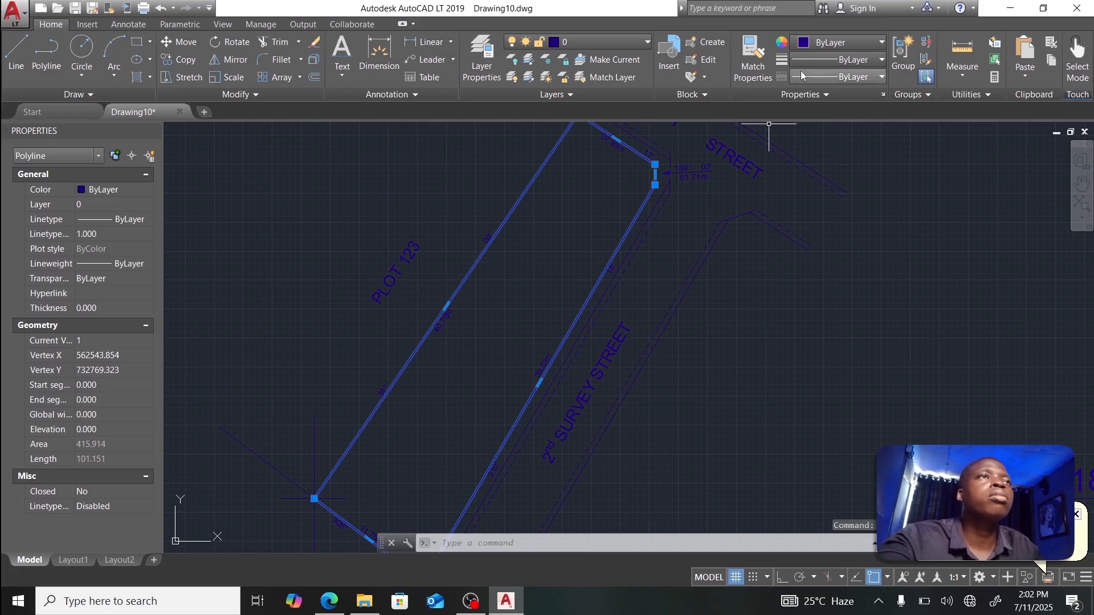
click(819, 45)
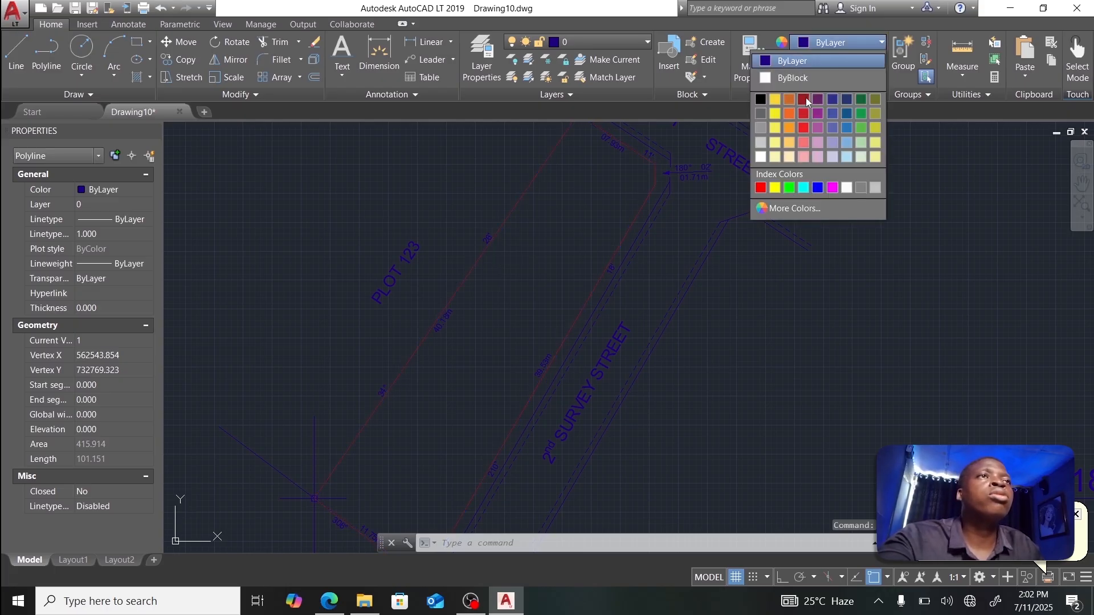
click(805, 101)
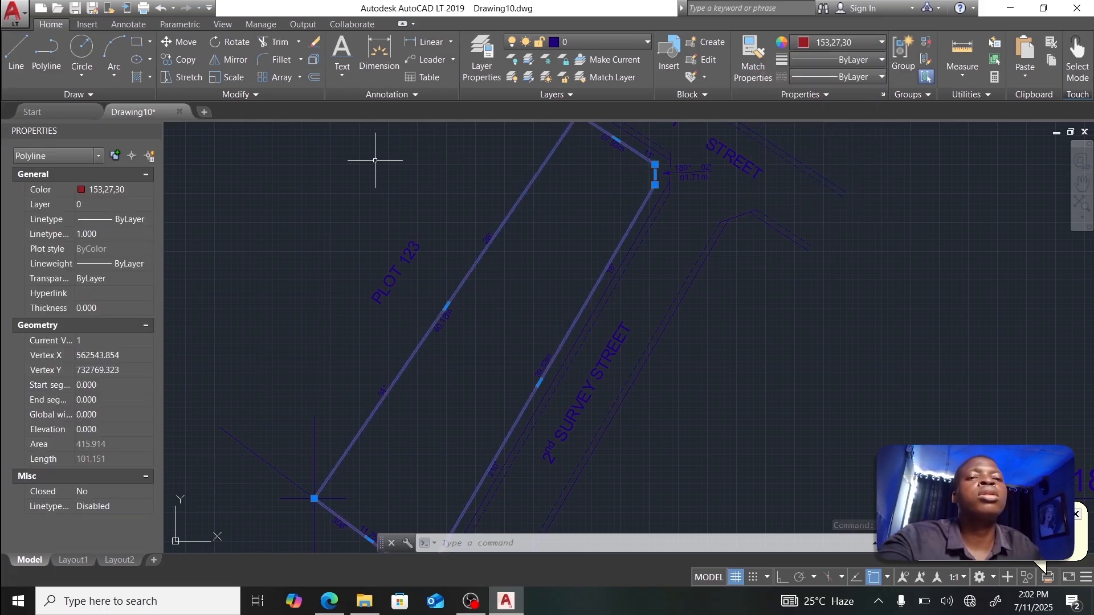
key(Escape)
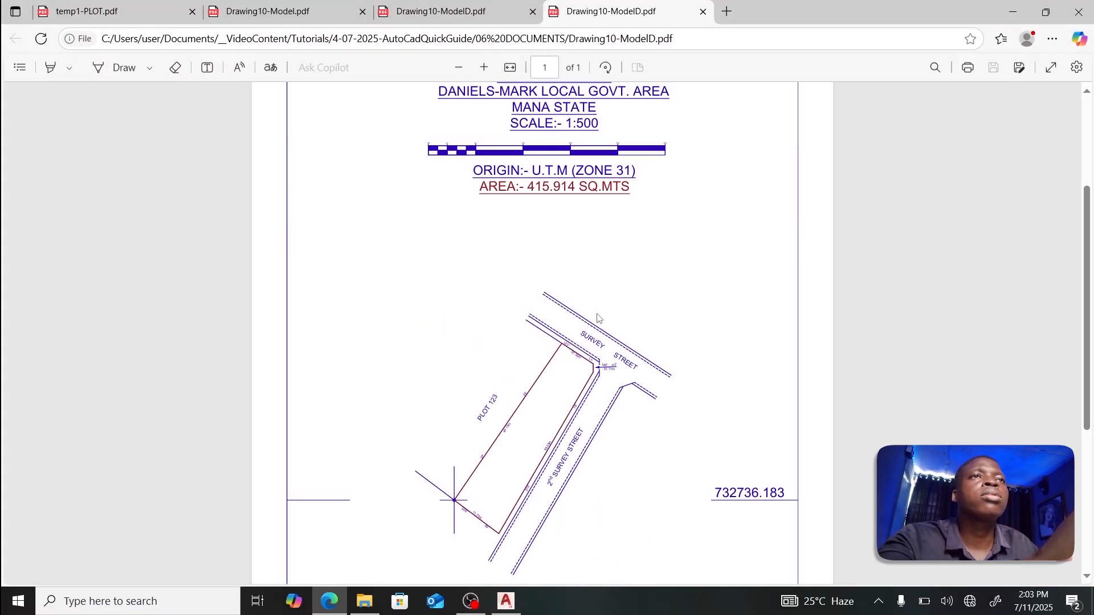
Step: Scroll through the new PDF to check the dark red PLOT 123 boundary
scroll(598, 319, down, 5)
scroll(558, 245, up, 3)
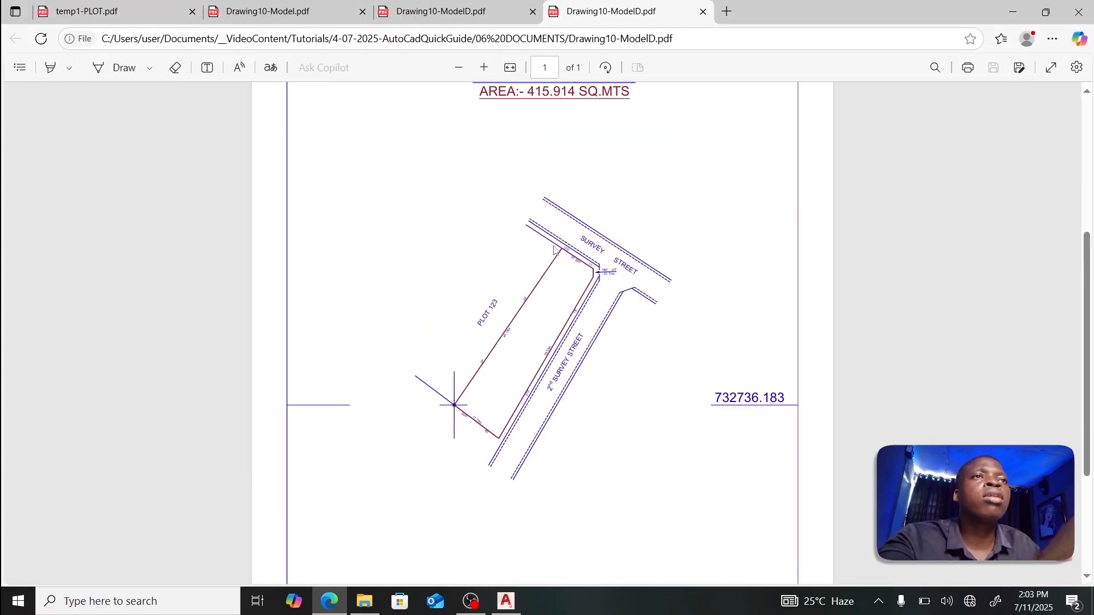
scroll(558, 244, down, 3)
scroll(558, 245, up, 2)
scroll(557, 246, up, 5)
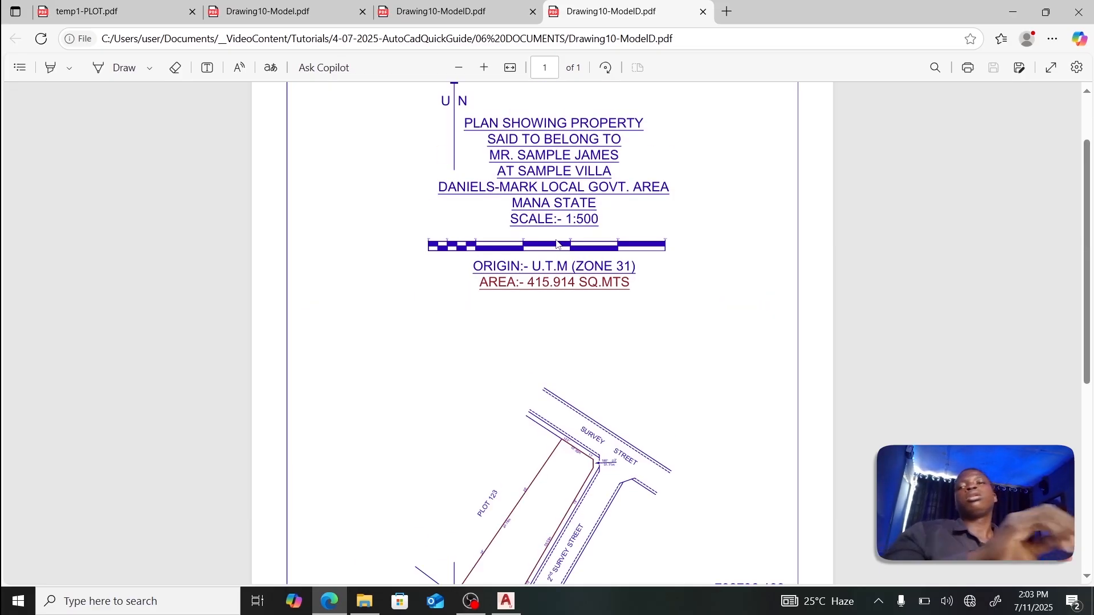
scroll(300, 259, down, 7)
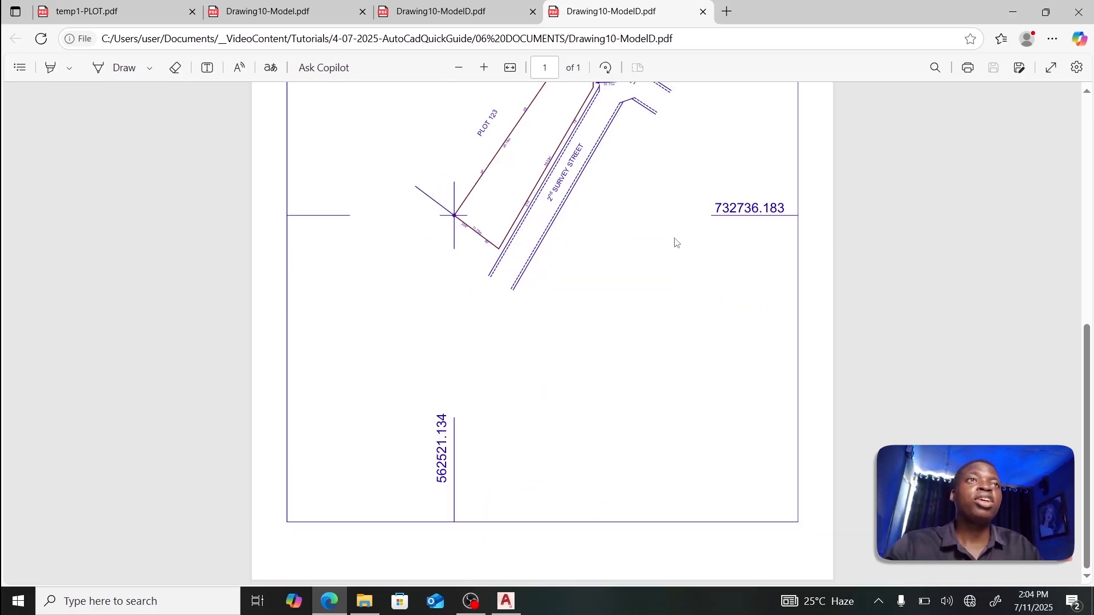
scroll(676, 243, up, 7)
scroll(675, 243, down, 3)
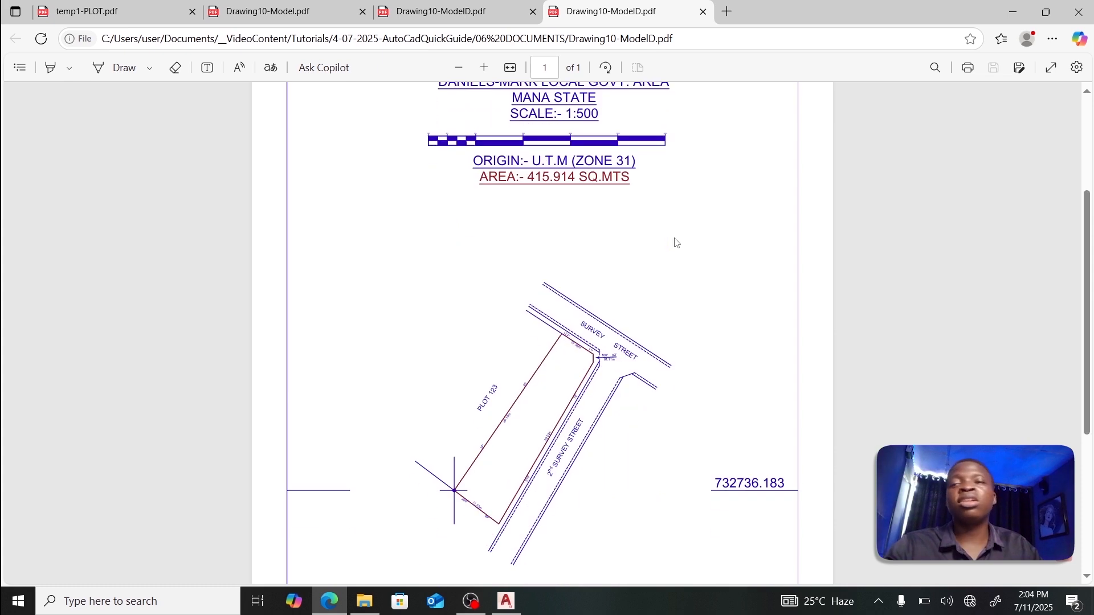
scroll(676, 242, down, 4)
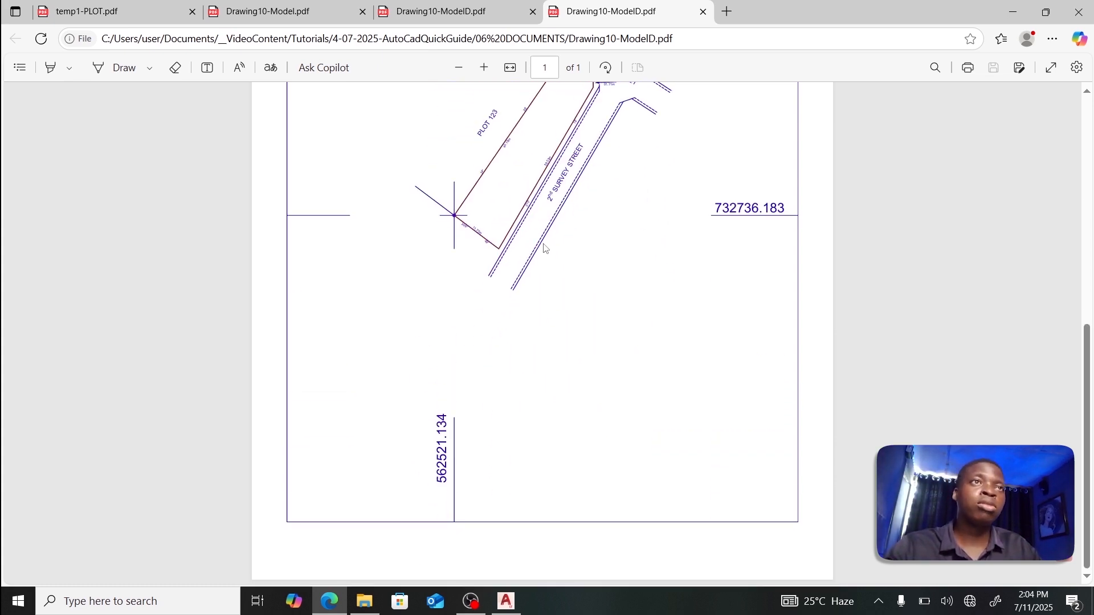
scroll(537, 250, up, 7)
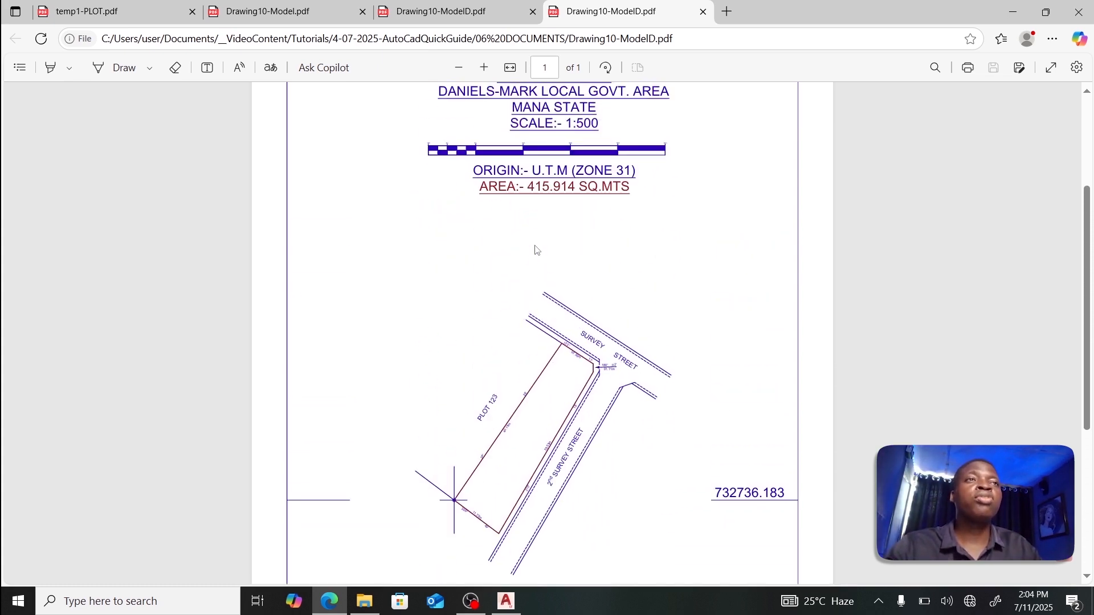
scroll(536, 250, down, 2)
scroll(537, 250, down, 3)
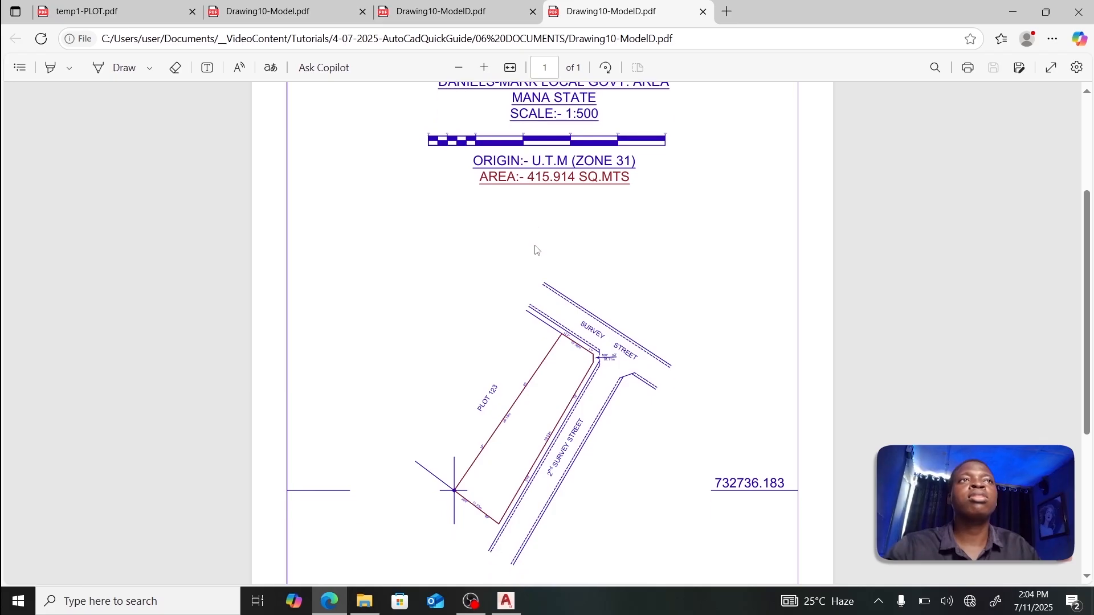
scroll(538, 247, down, 1)
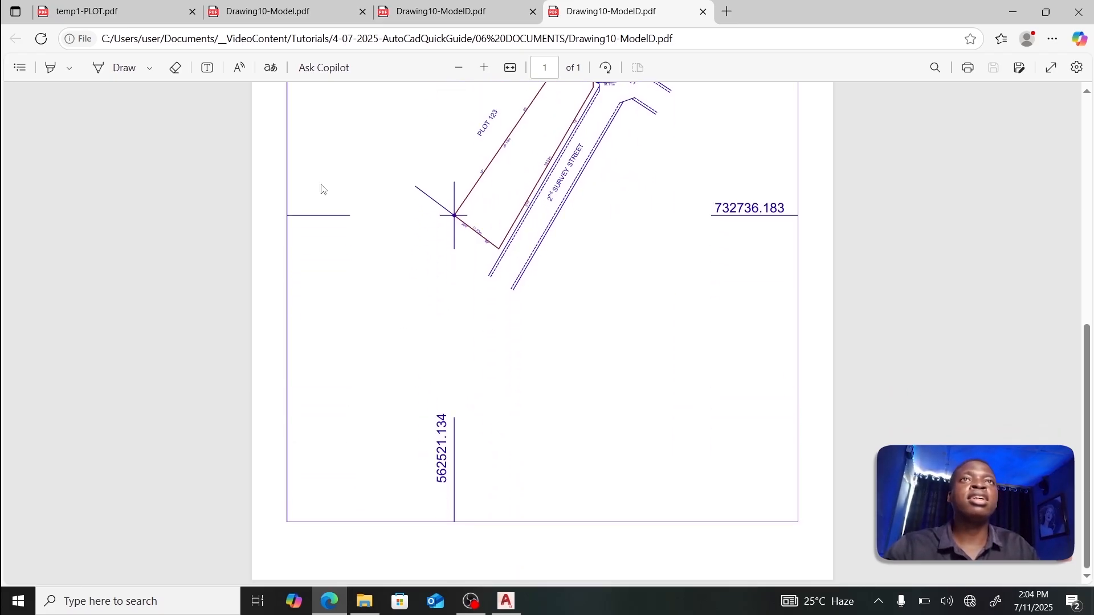
Step: Show the temp1-PLOT.pdf page enlarged, down to its certification notes and plan number
click(104, 15)
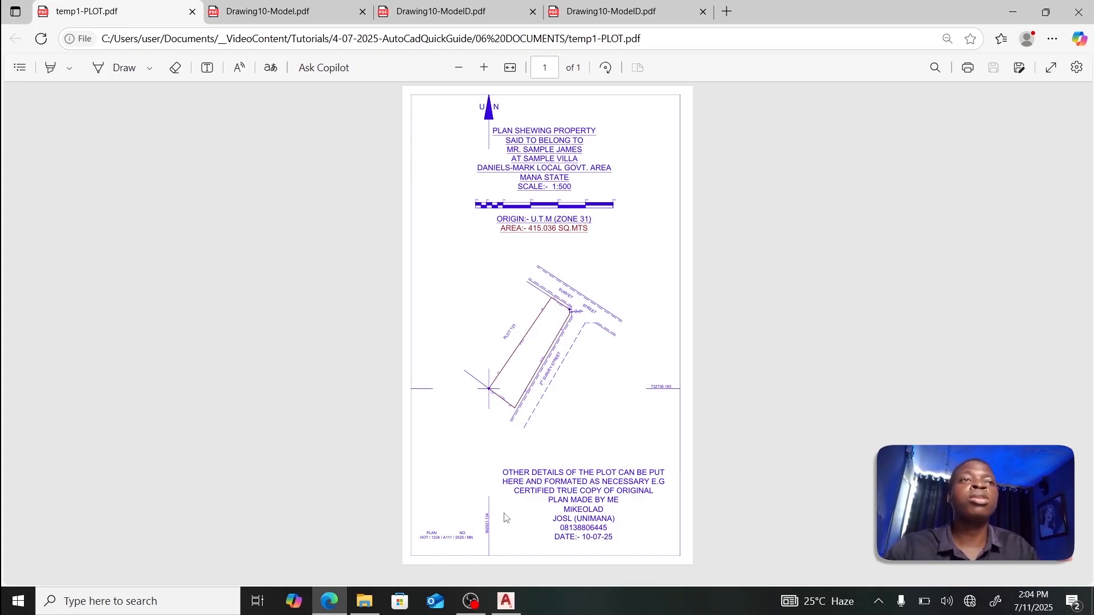
click(484, 68)
scroll(519, 278, down, 4)
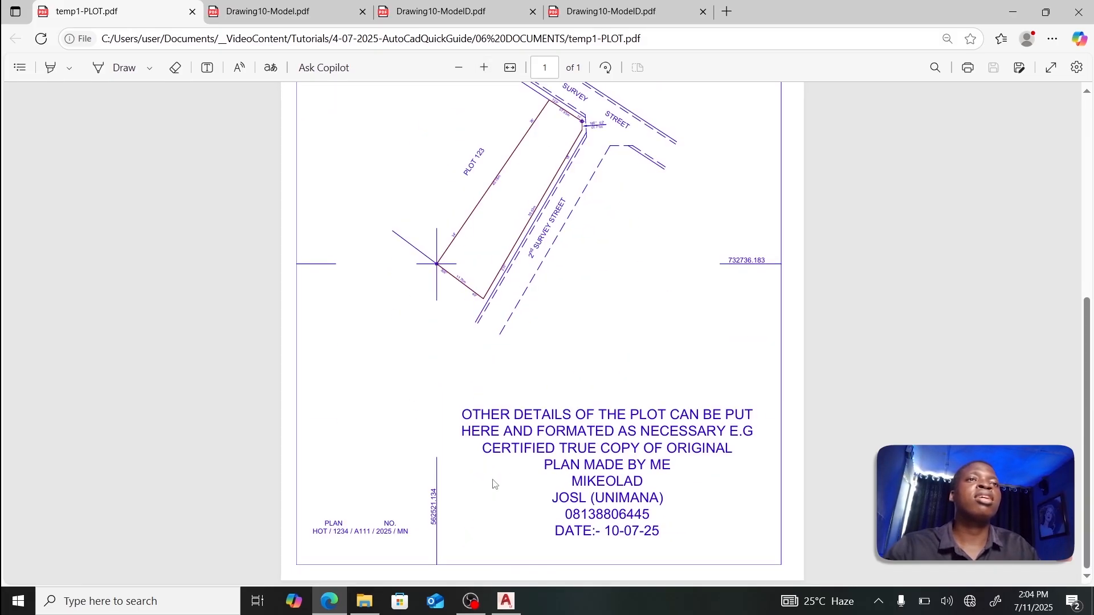